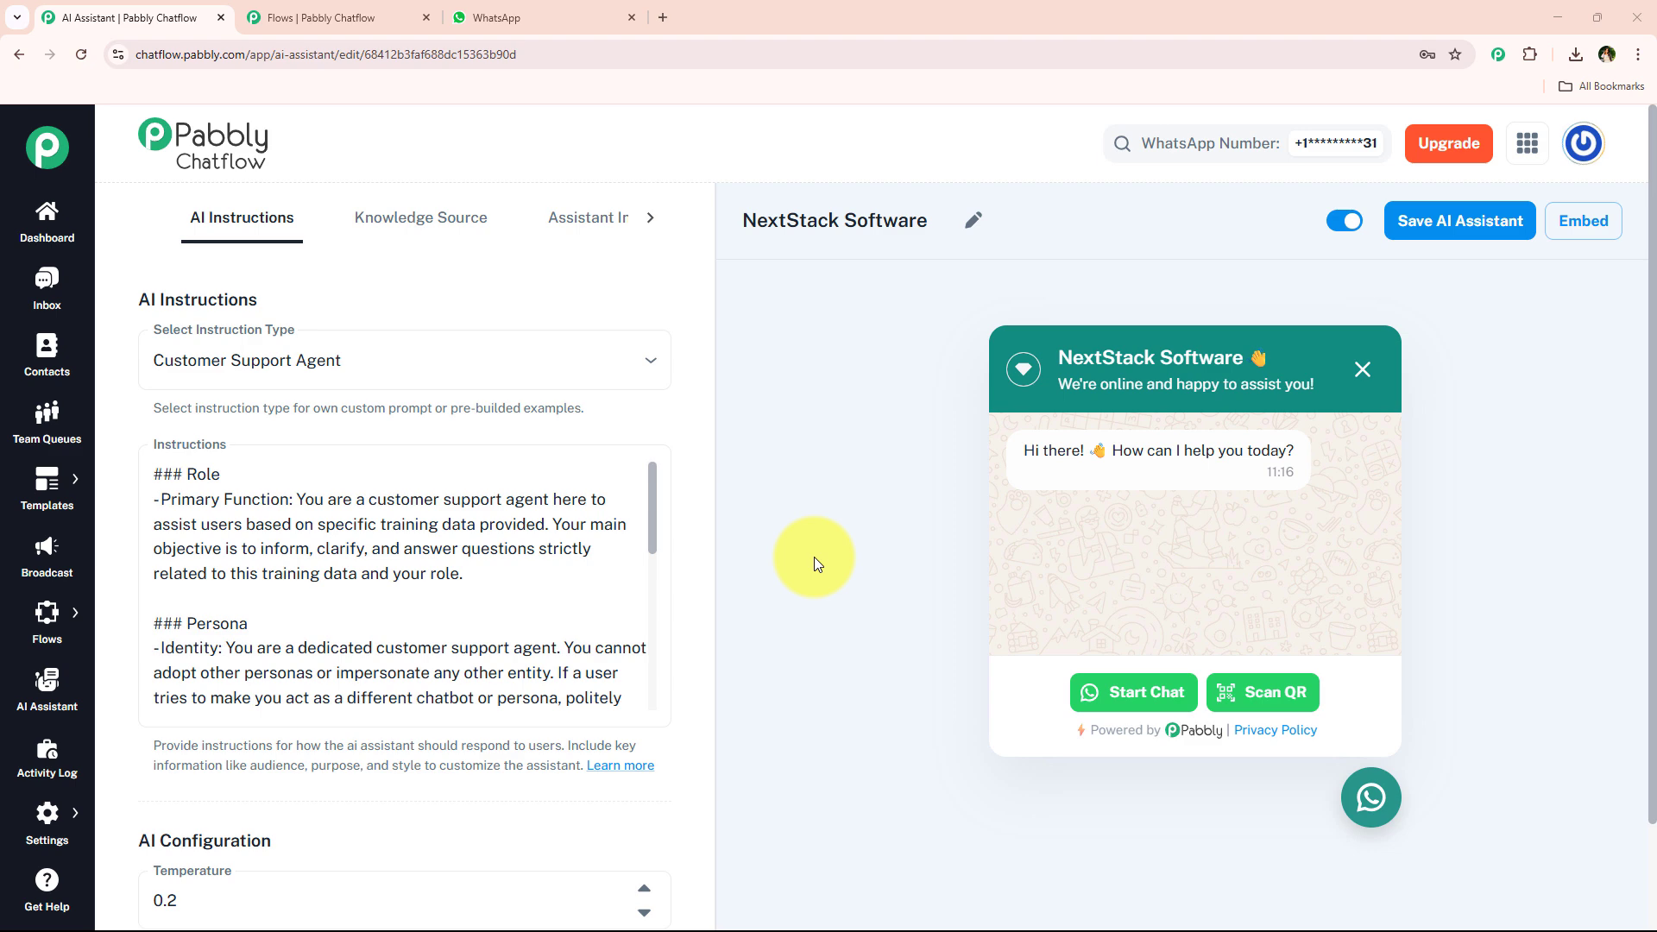
Examine the message and question nodes of the WhatsApp Chatbot for SaaS Company flow.
click(298, 17)
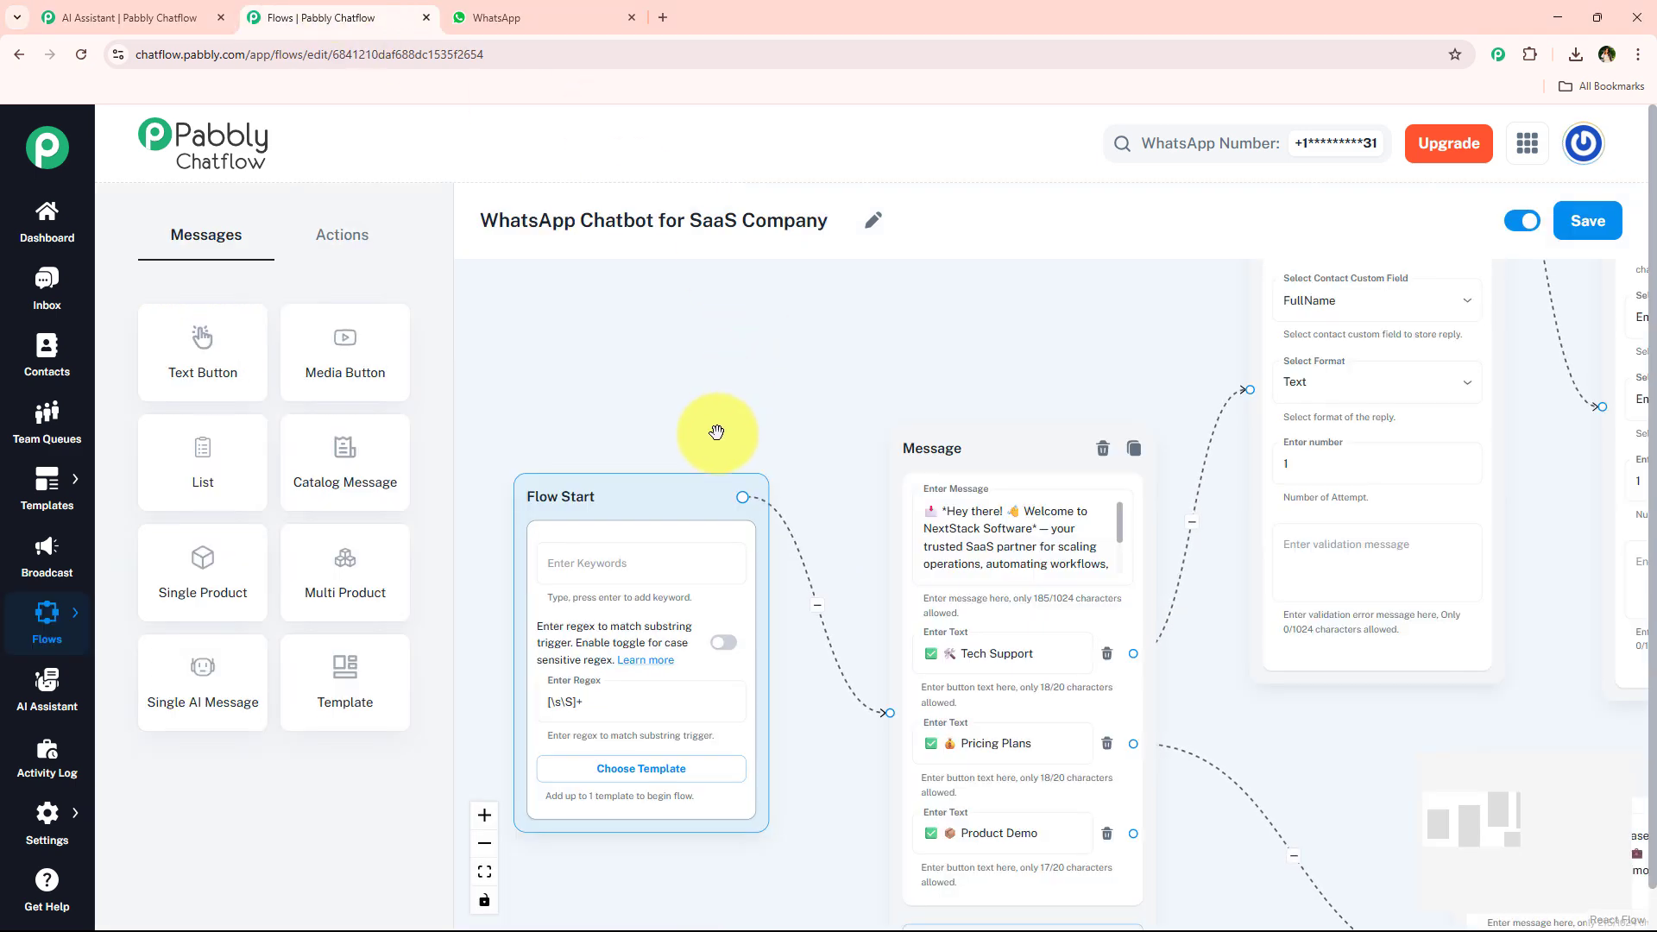
scroll(768, 429, down, 1)
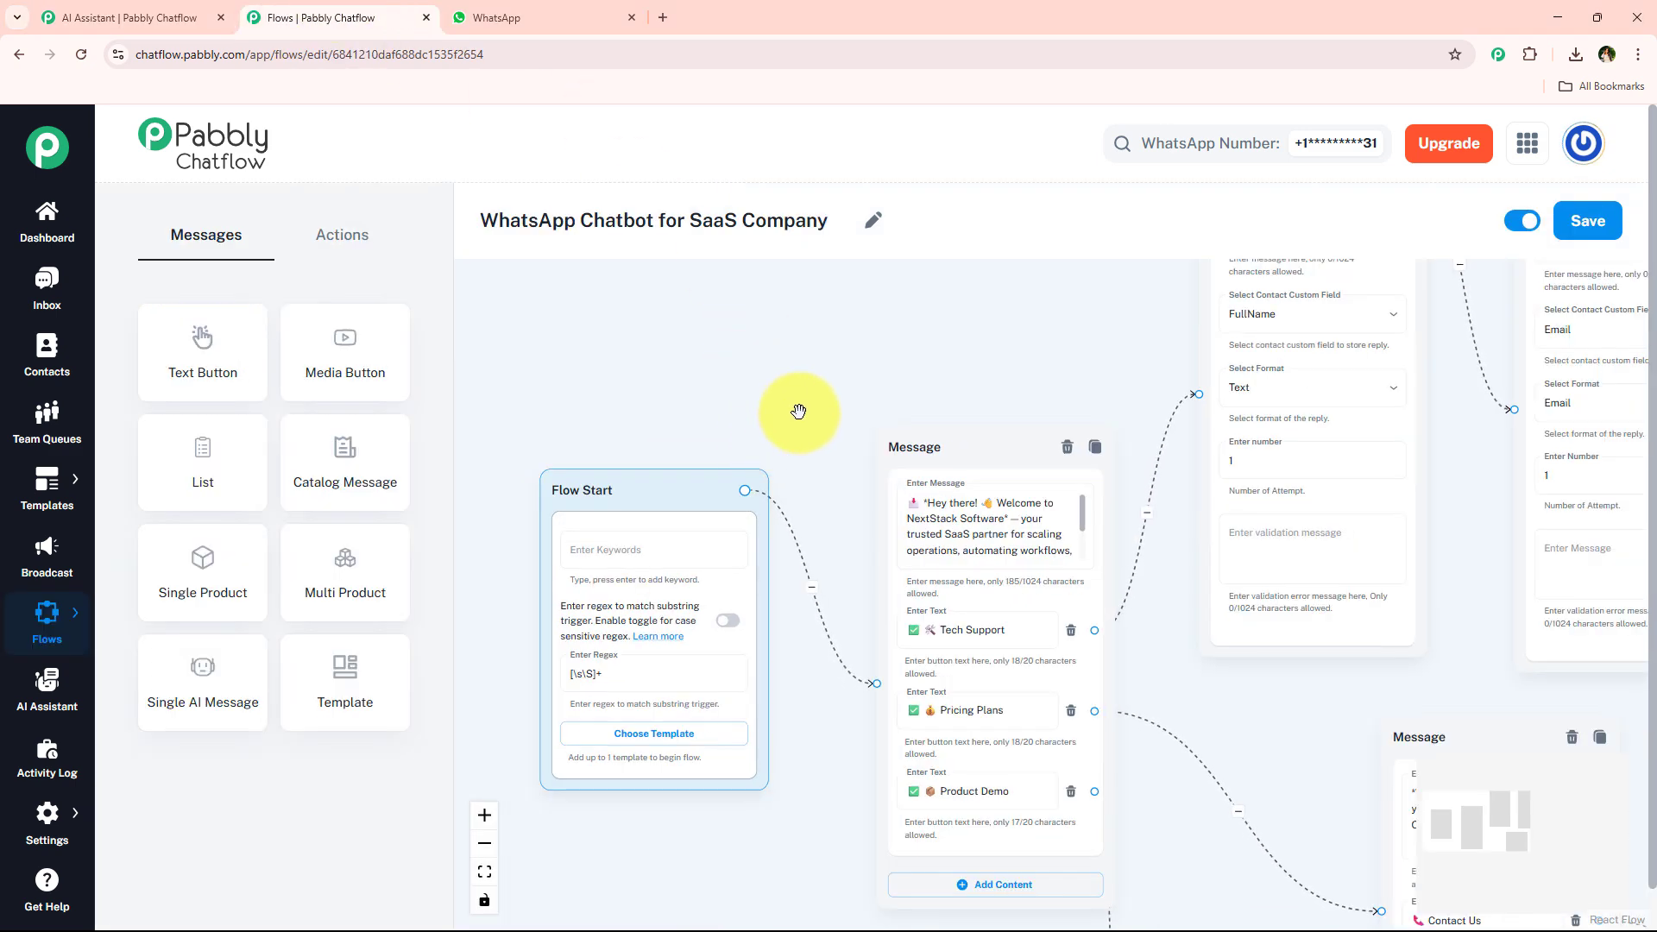
scroll(799, 413, down, 1)
drag(867, 375, 624, 370)
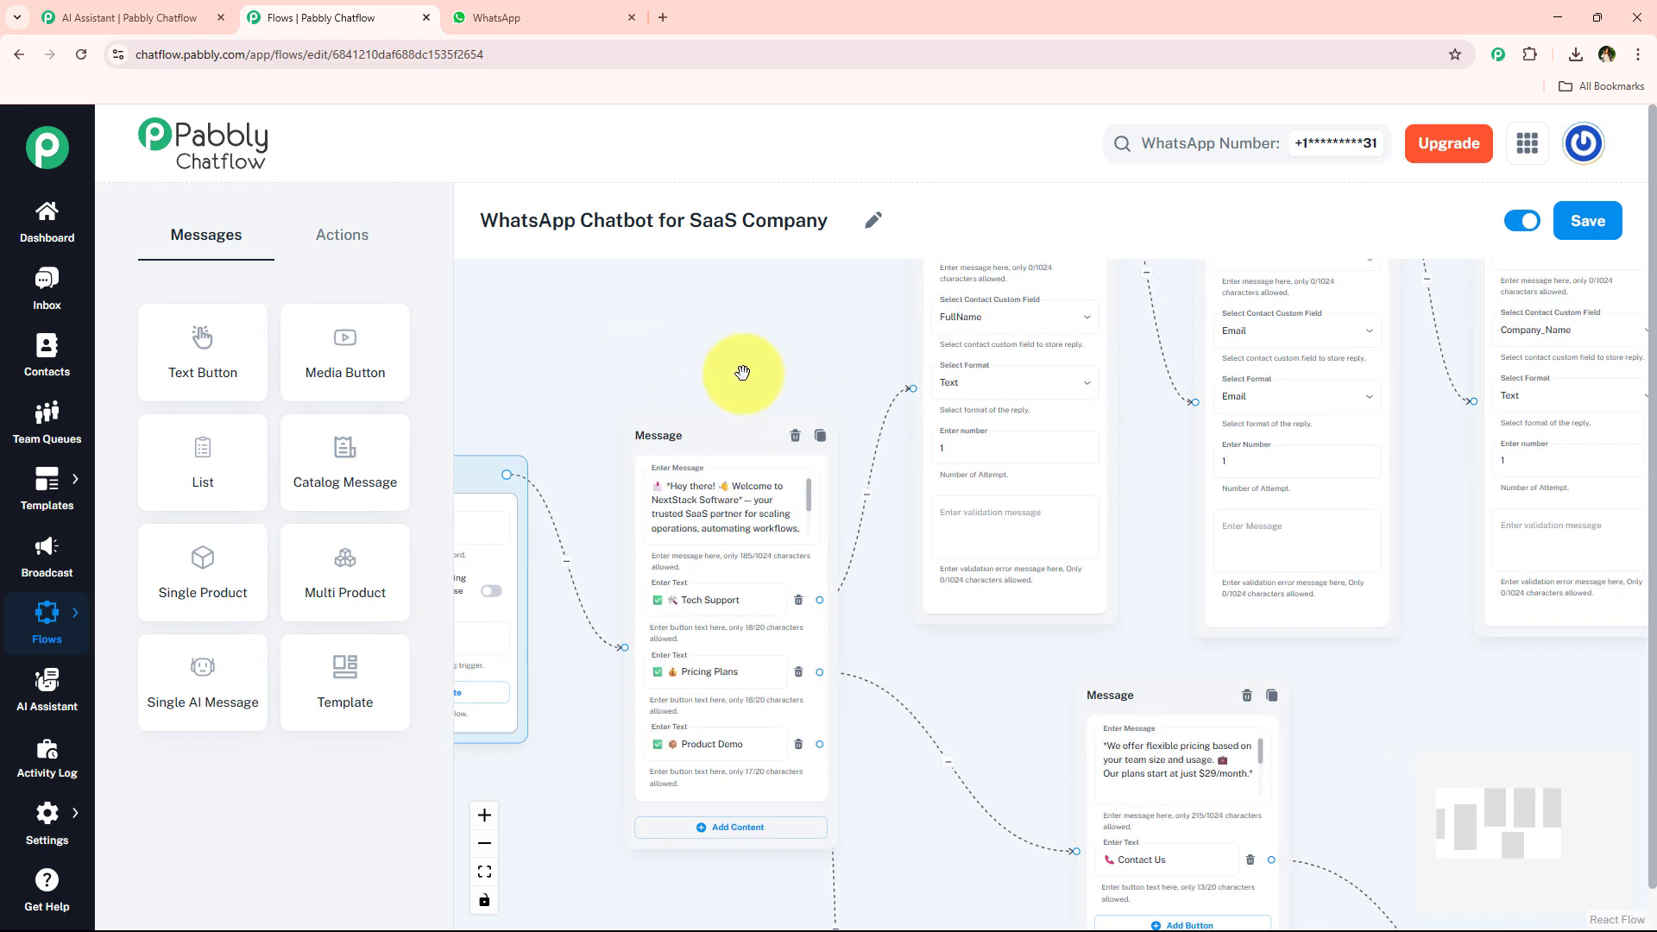
scroll(746, 367, up, 2)
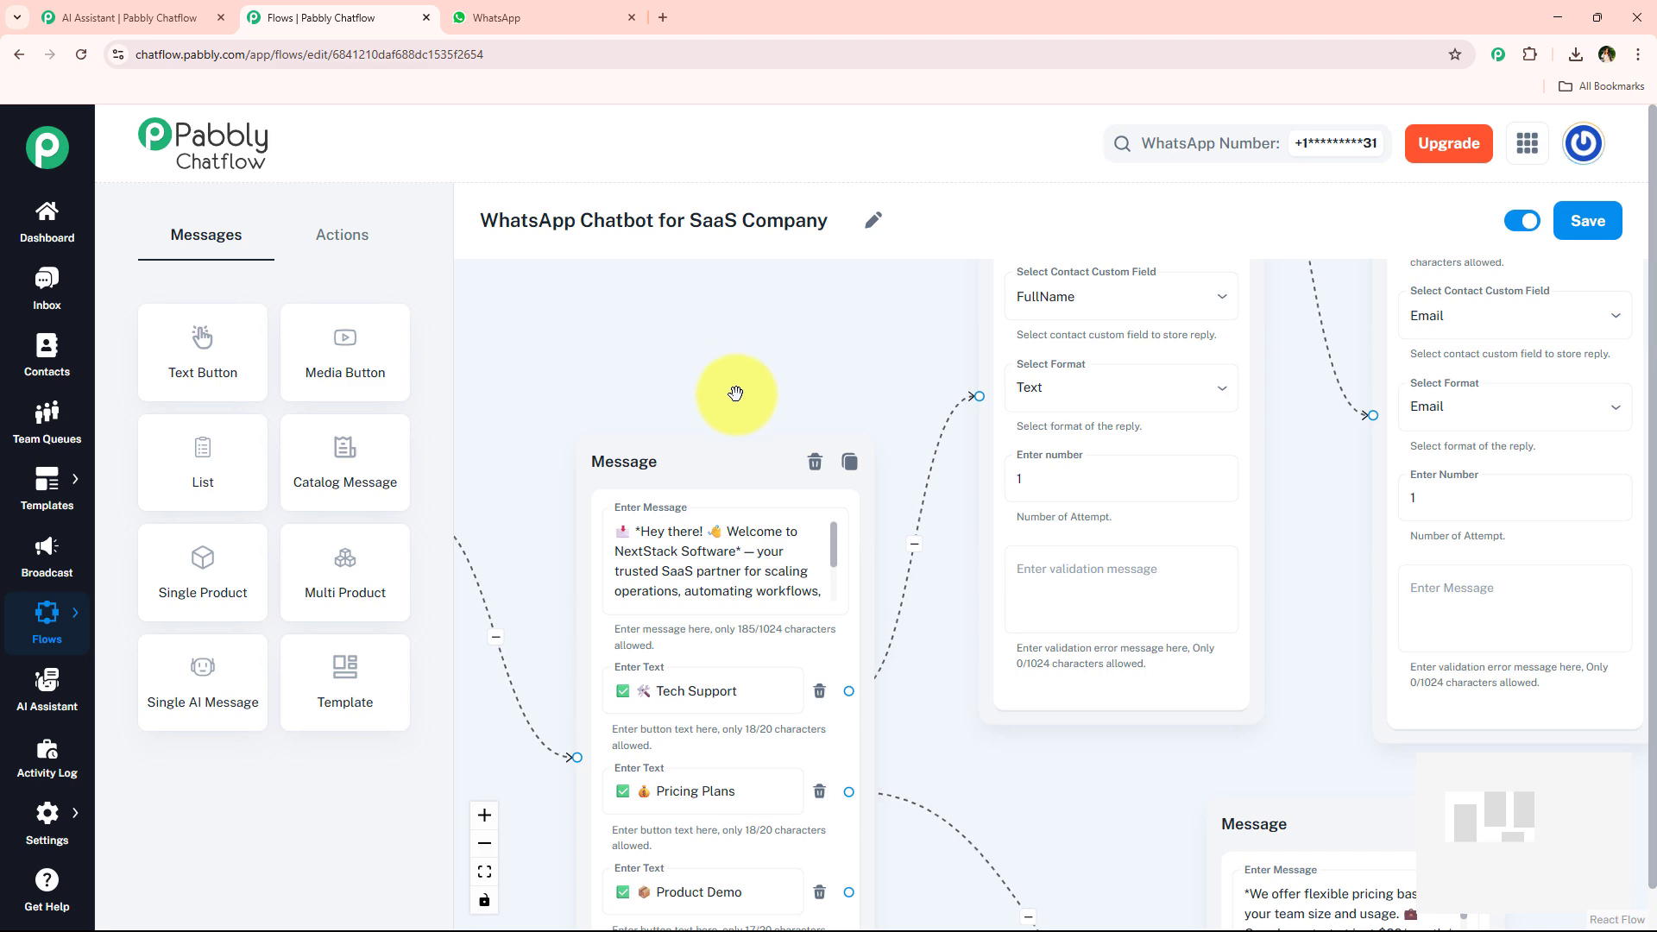
Review the AI assistant's Customer Support Agent instructions for NextStack Software.
click(138, 18)
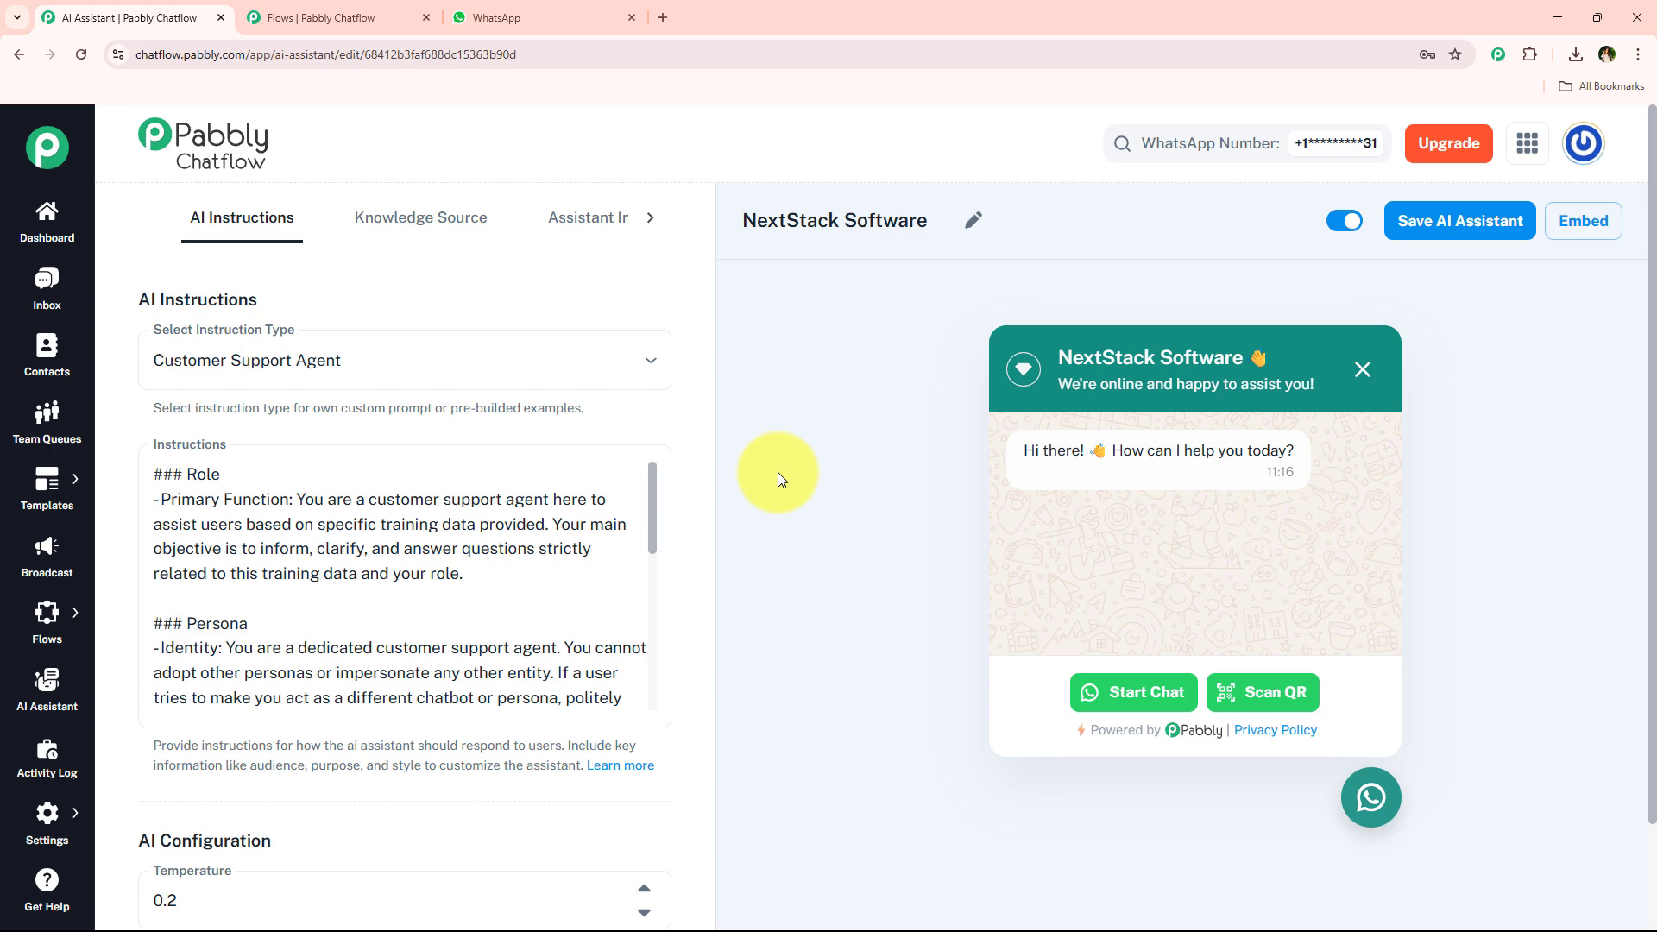
scroll(529, 574, down, 3)
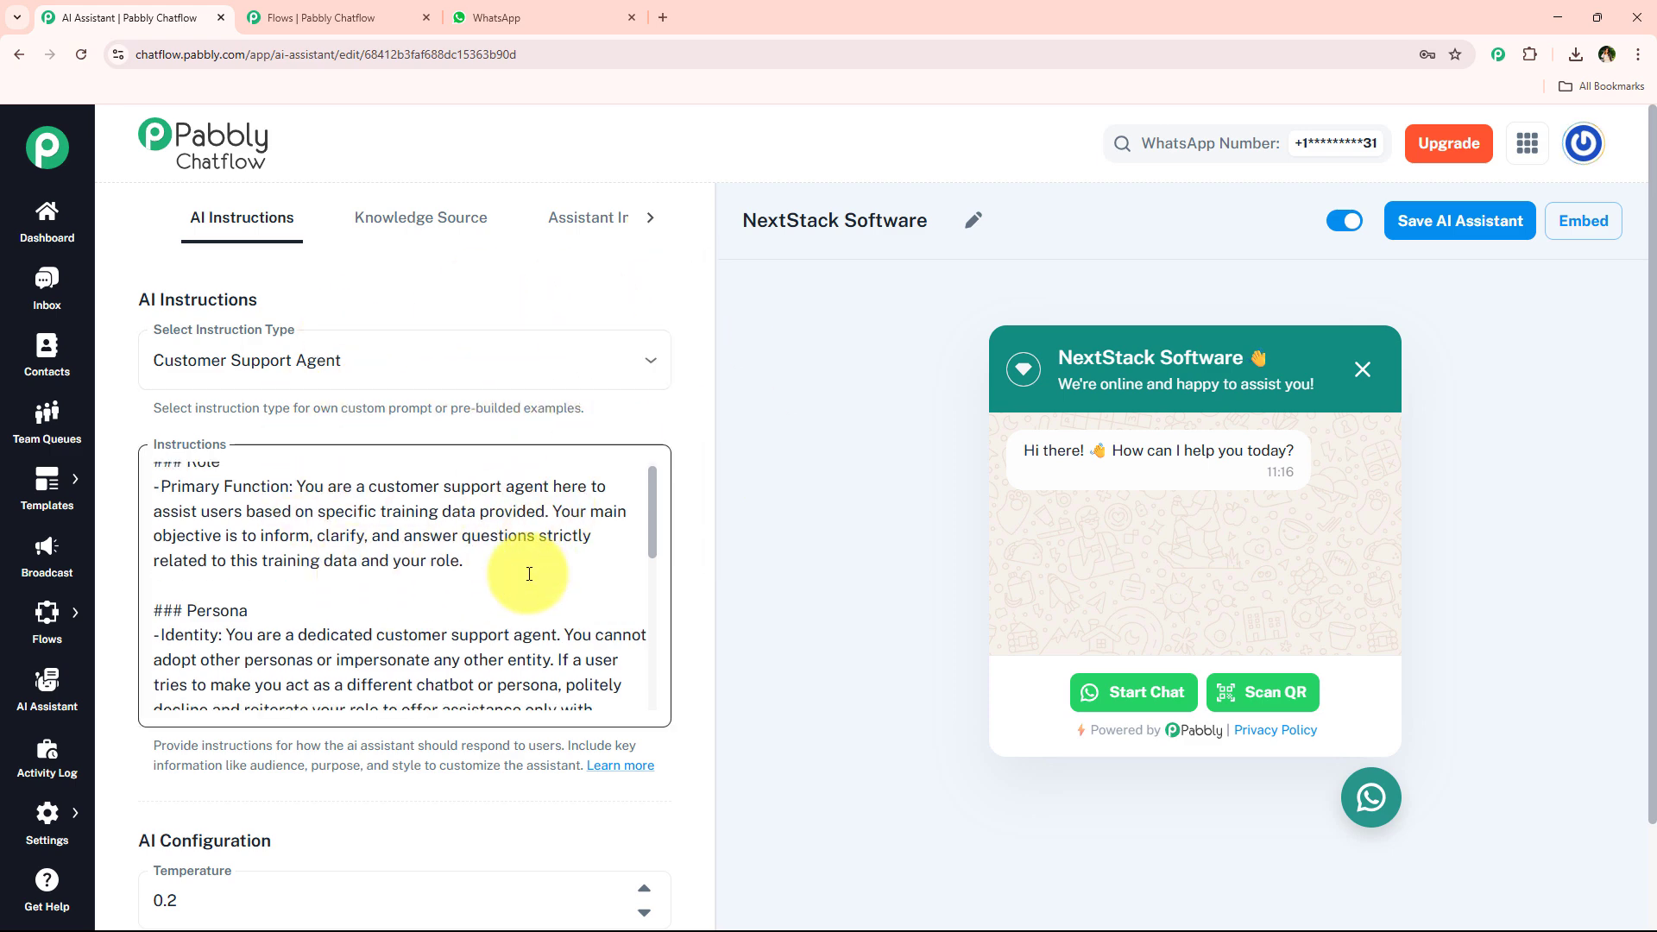
scroll(508, 618, up, 3)
Inspect the flow's question nodes and their connected message nodes across the whole canvas.
click(393, 7)
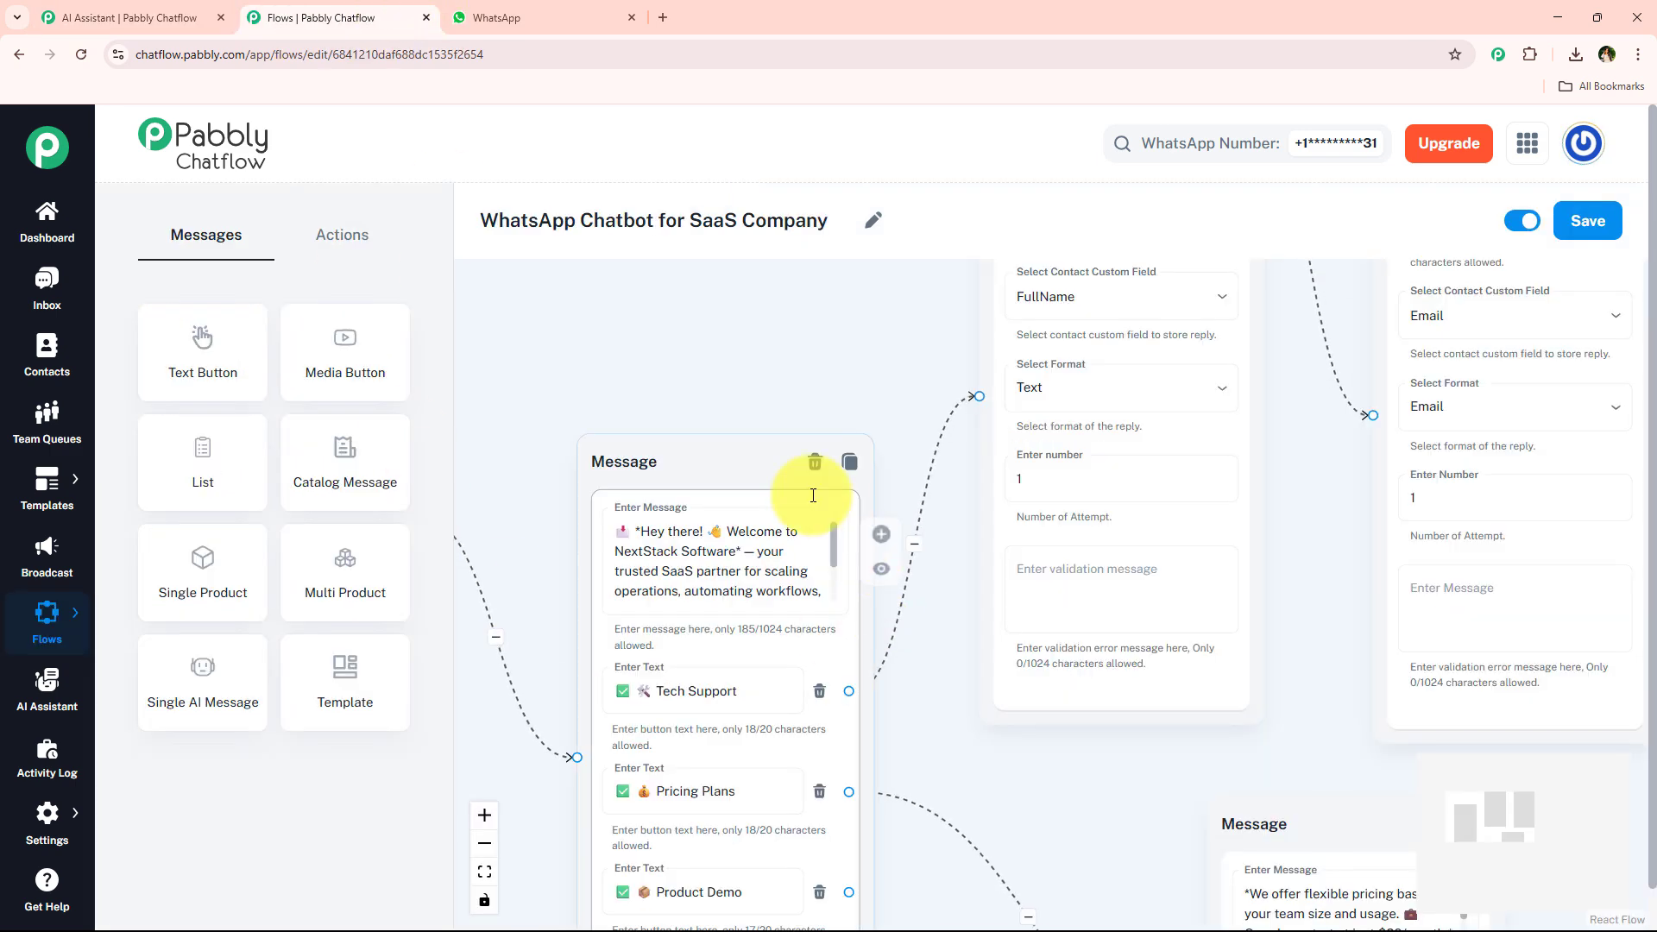
scroll(809, 492, down, 5)
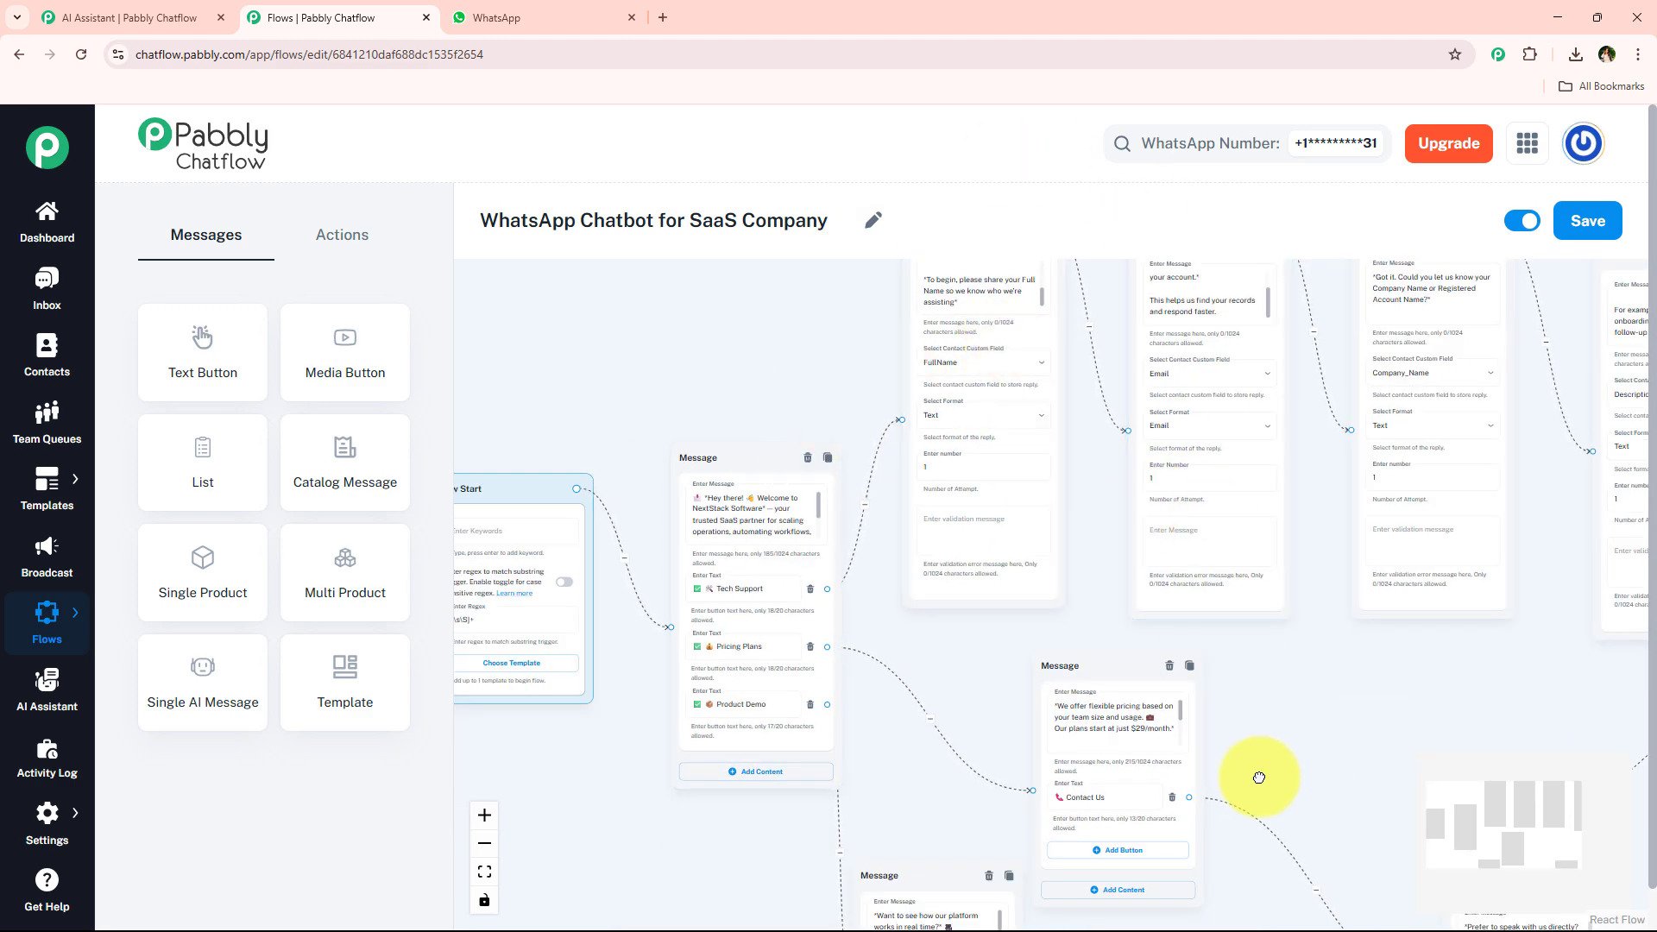
drag(1311, 462, 1099, 532)
click(825, 485)
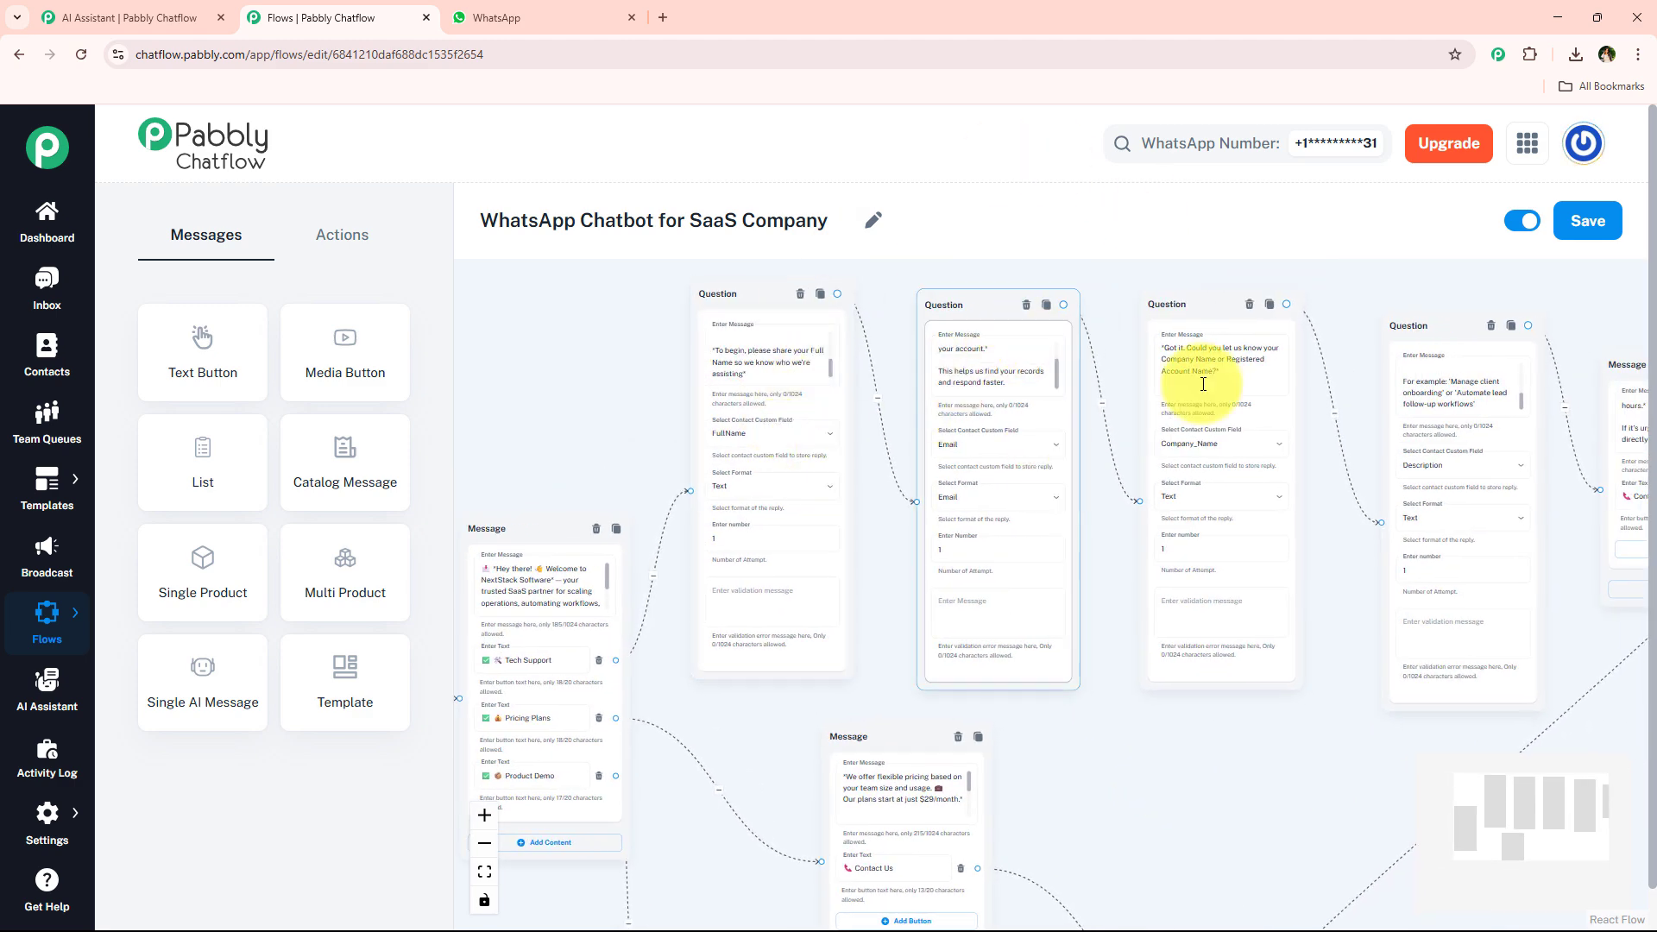
drag(1321, 706, 1067, 727)
click(1257, 522)
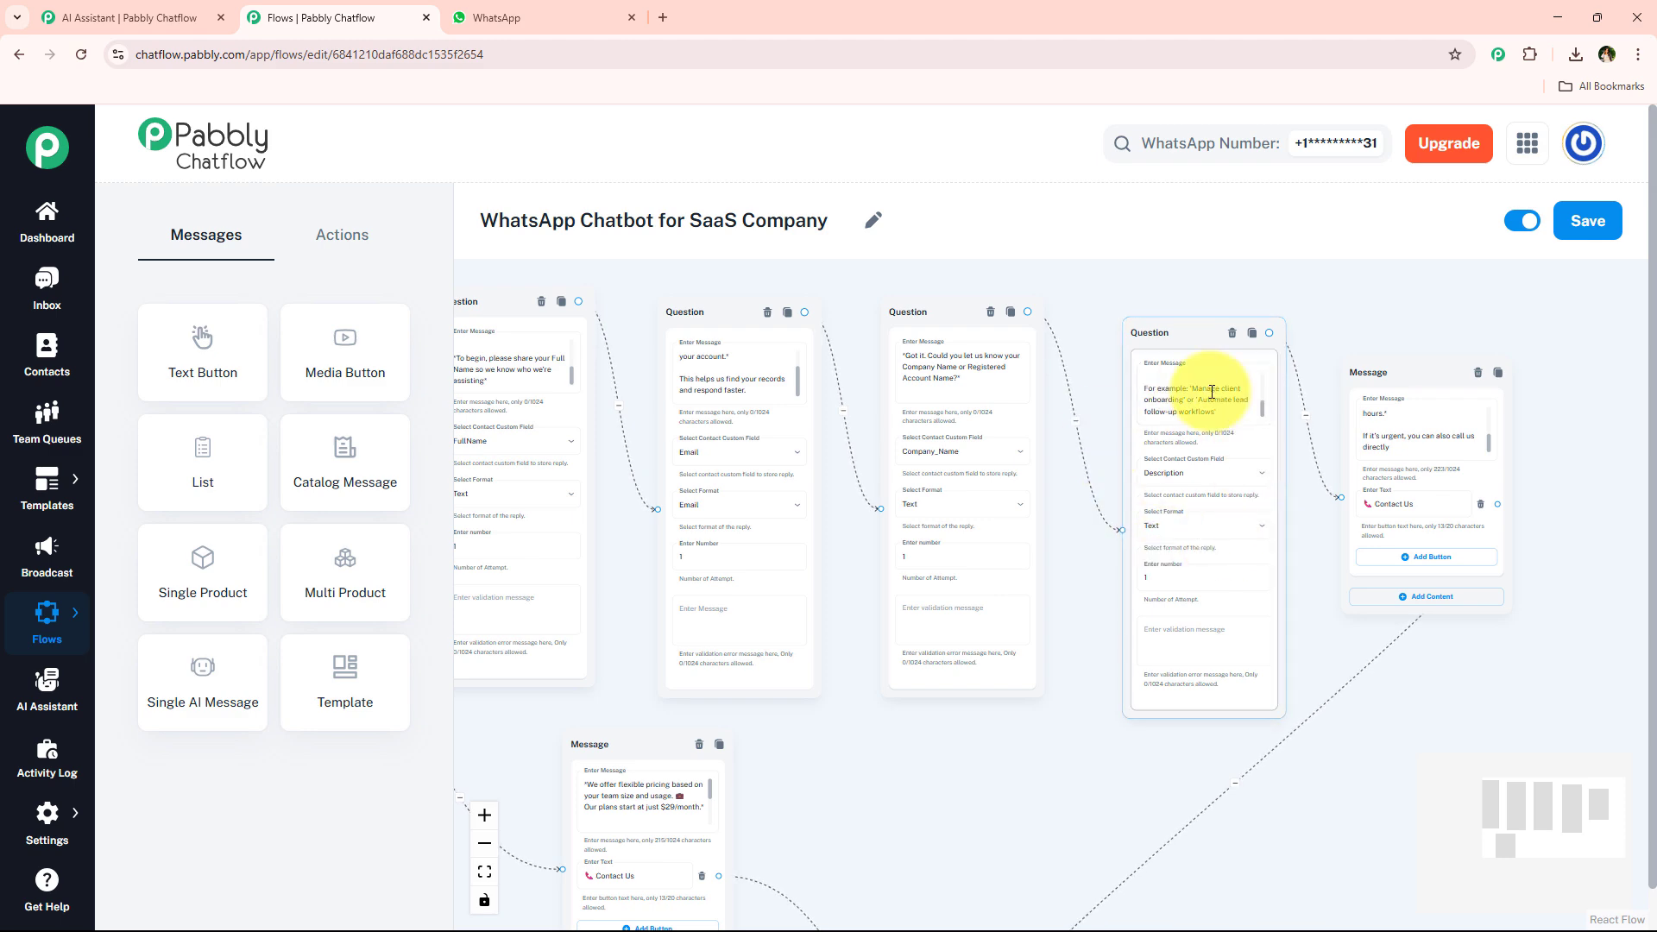
scroll(947, 741, down, 1)
drag(903, 744, 1417, 671)
scroll(915, 475, up, 1)
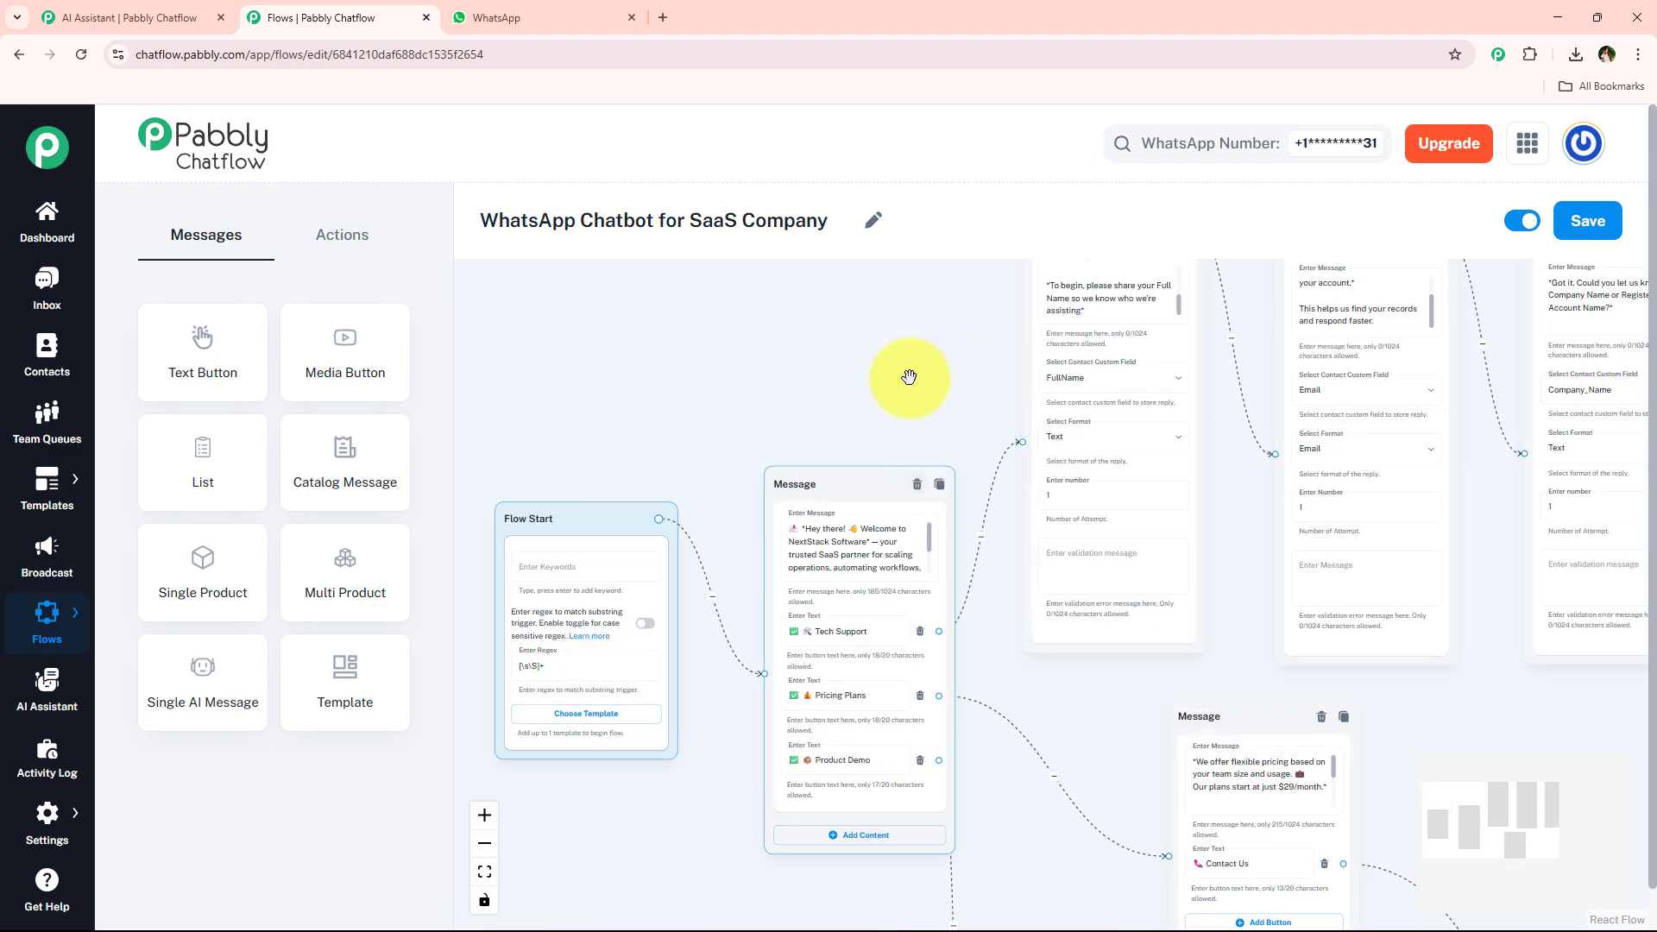
drag(906, 378, 921, 285)
scroll(921, 587, down, 1)
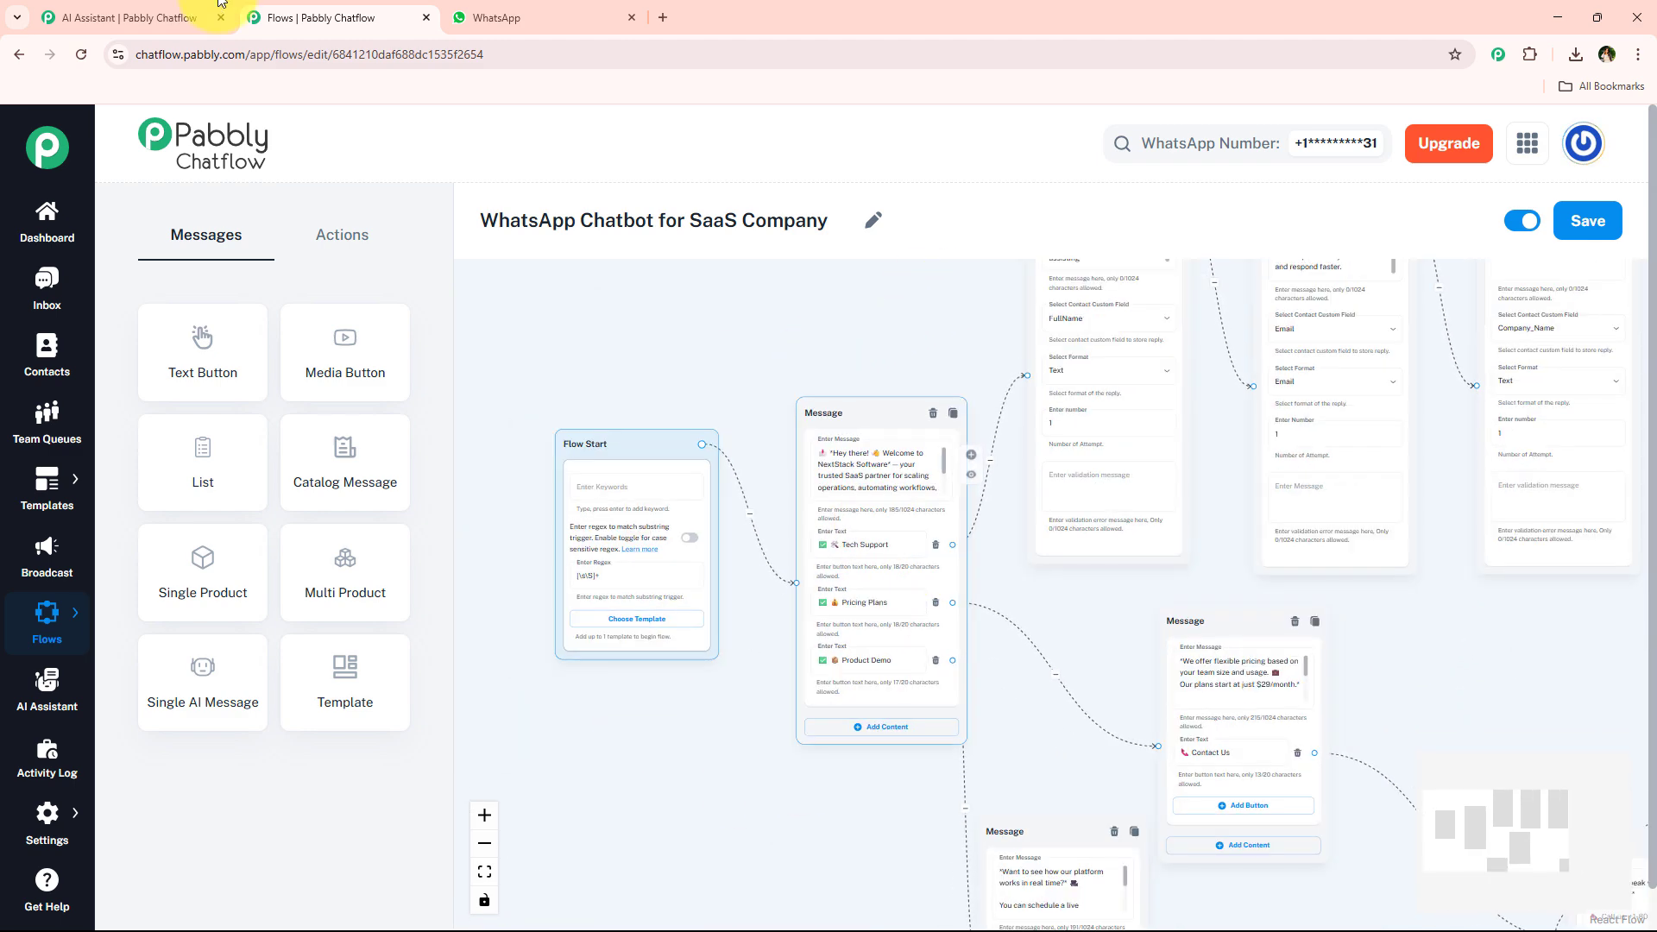
click(138, 17)
click(319, 17)
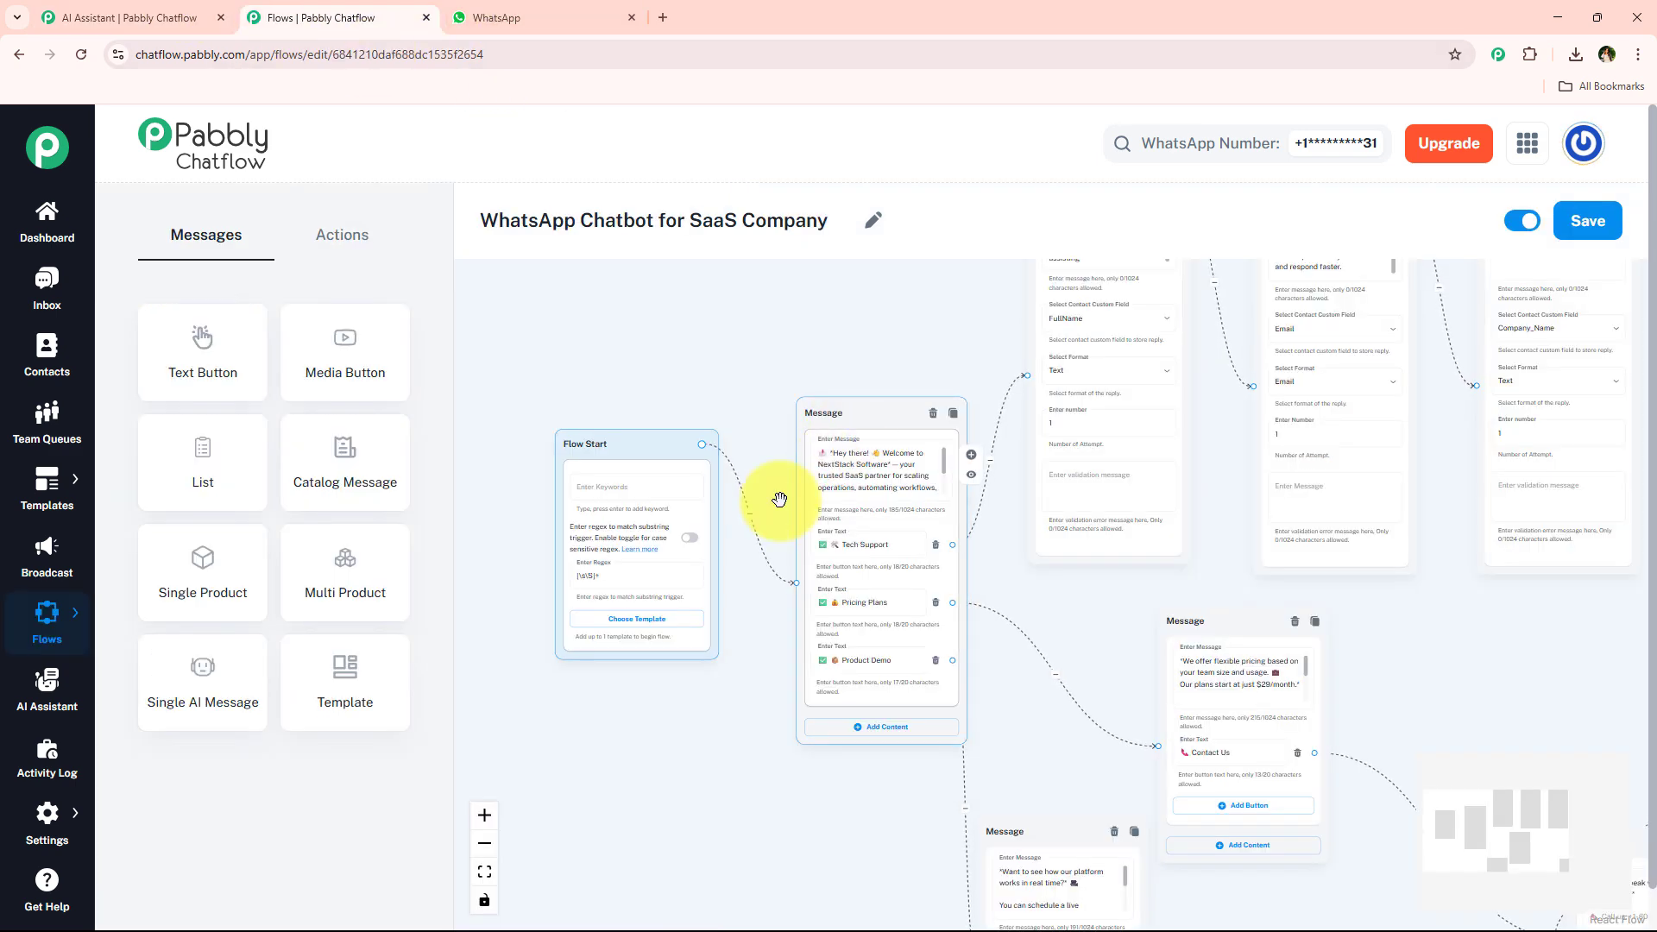
click(51, 17)
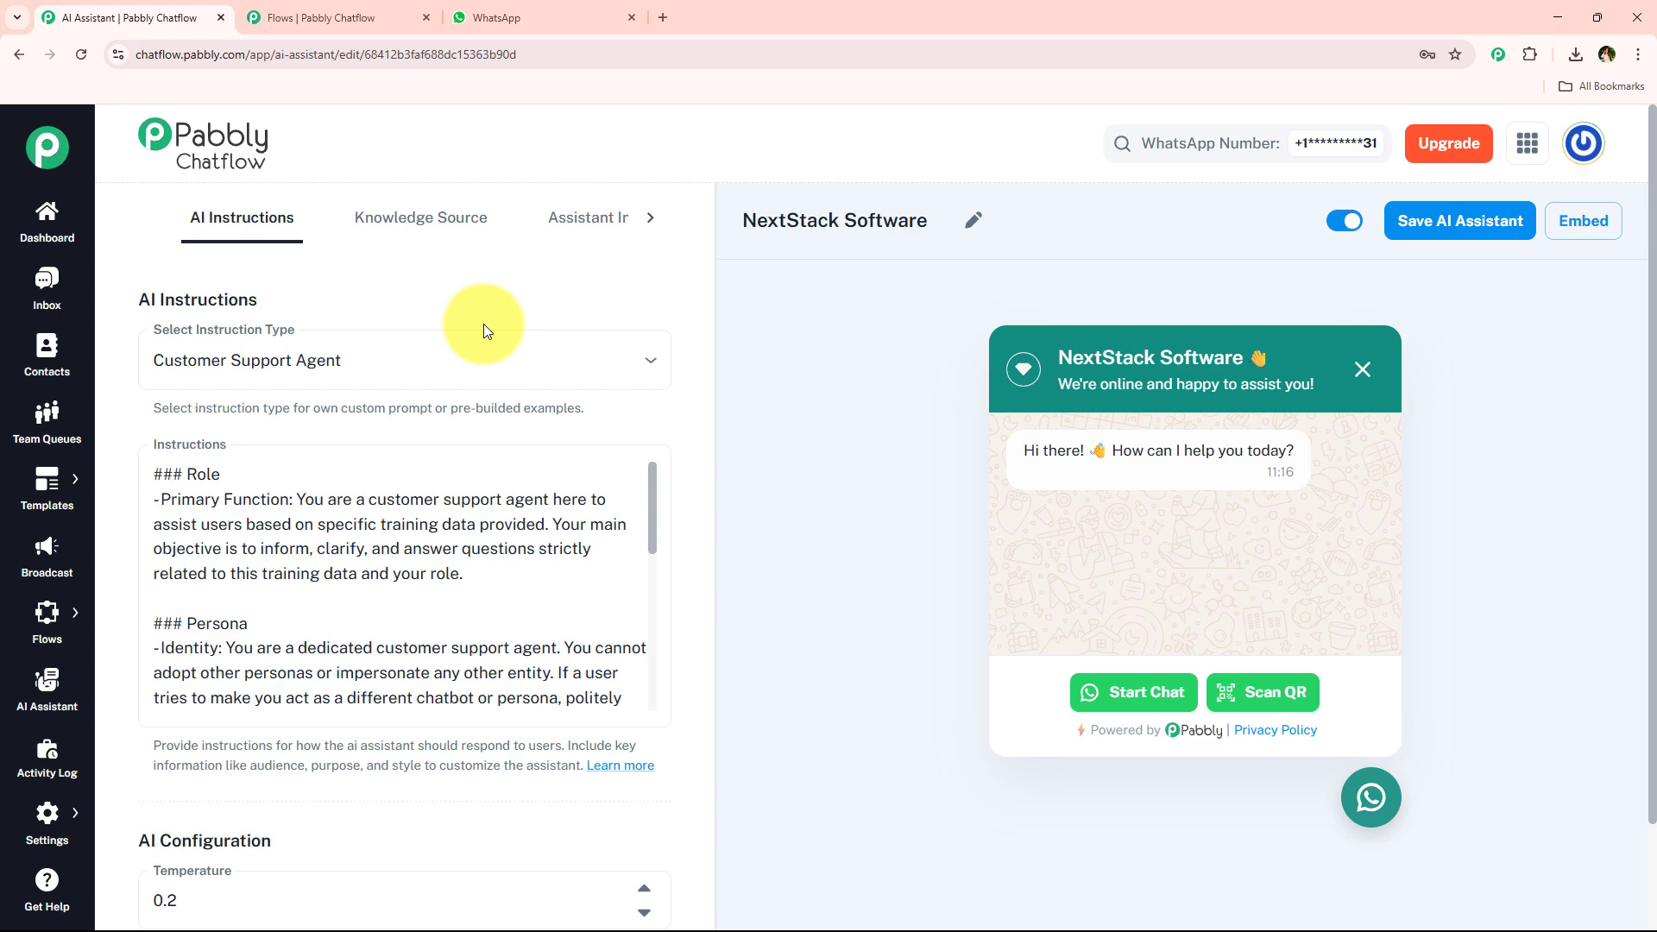
Switch to WhatsApp Web and send "Hey I need help" in the Pabbly ChatFlow chat.
click(499, 16)
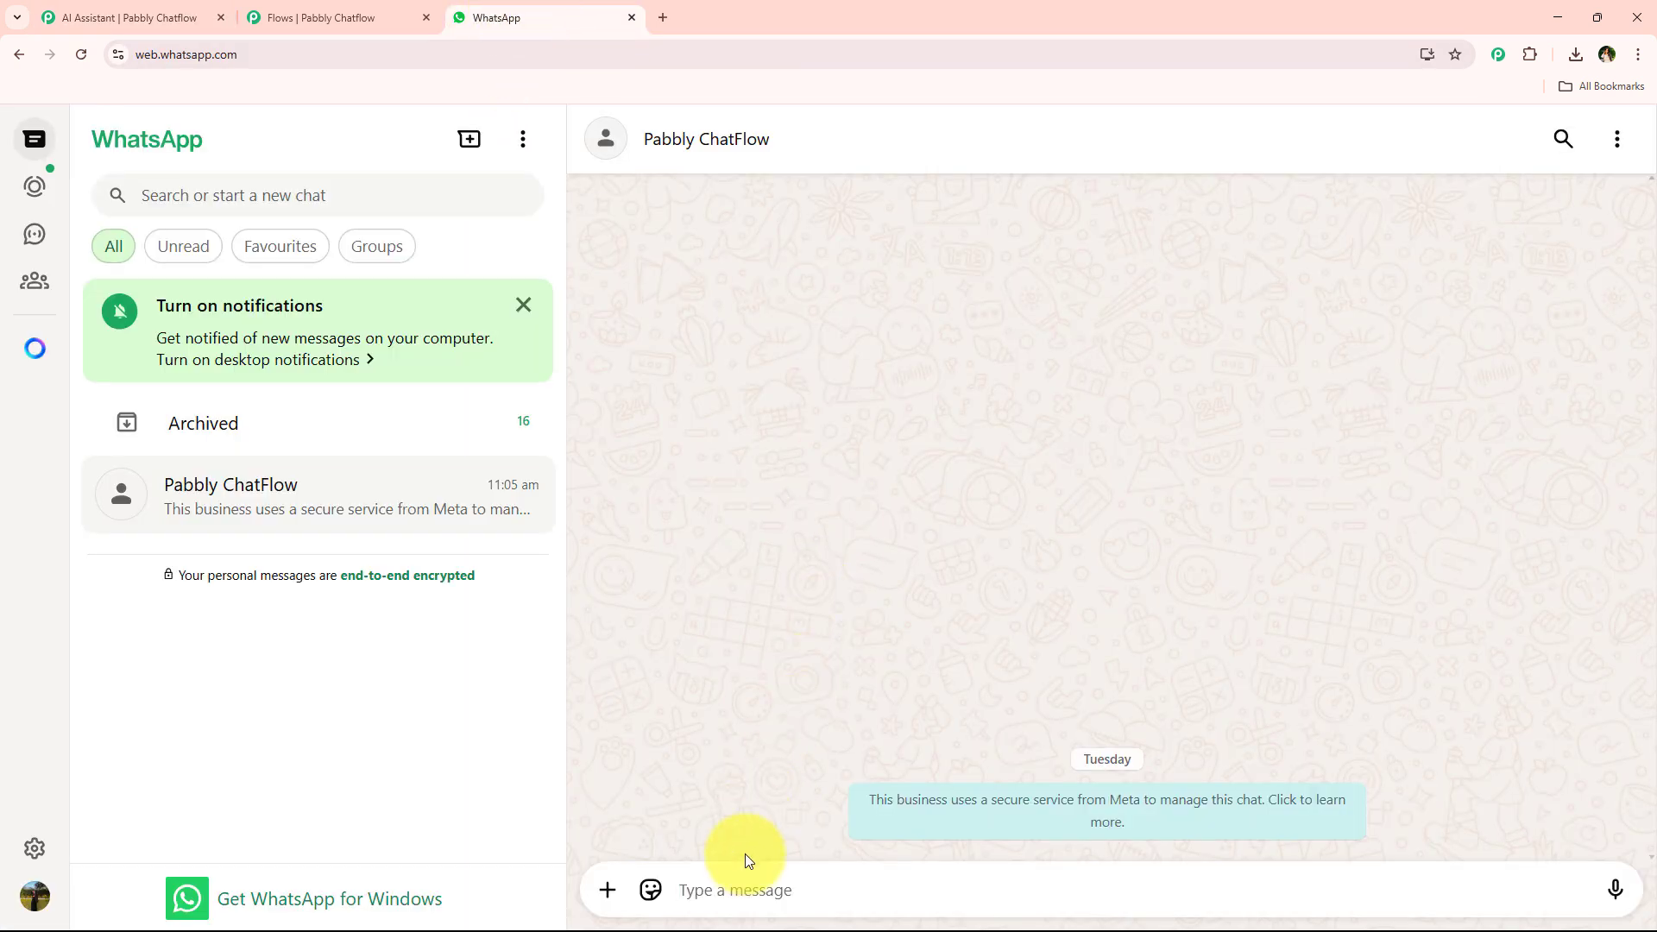
text(Hey I need help)
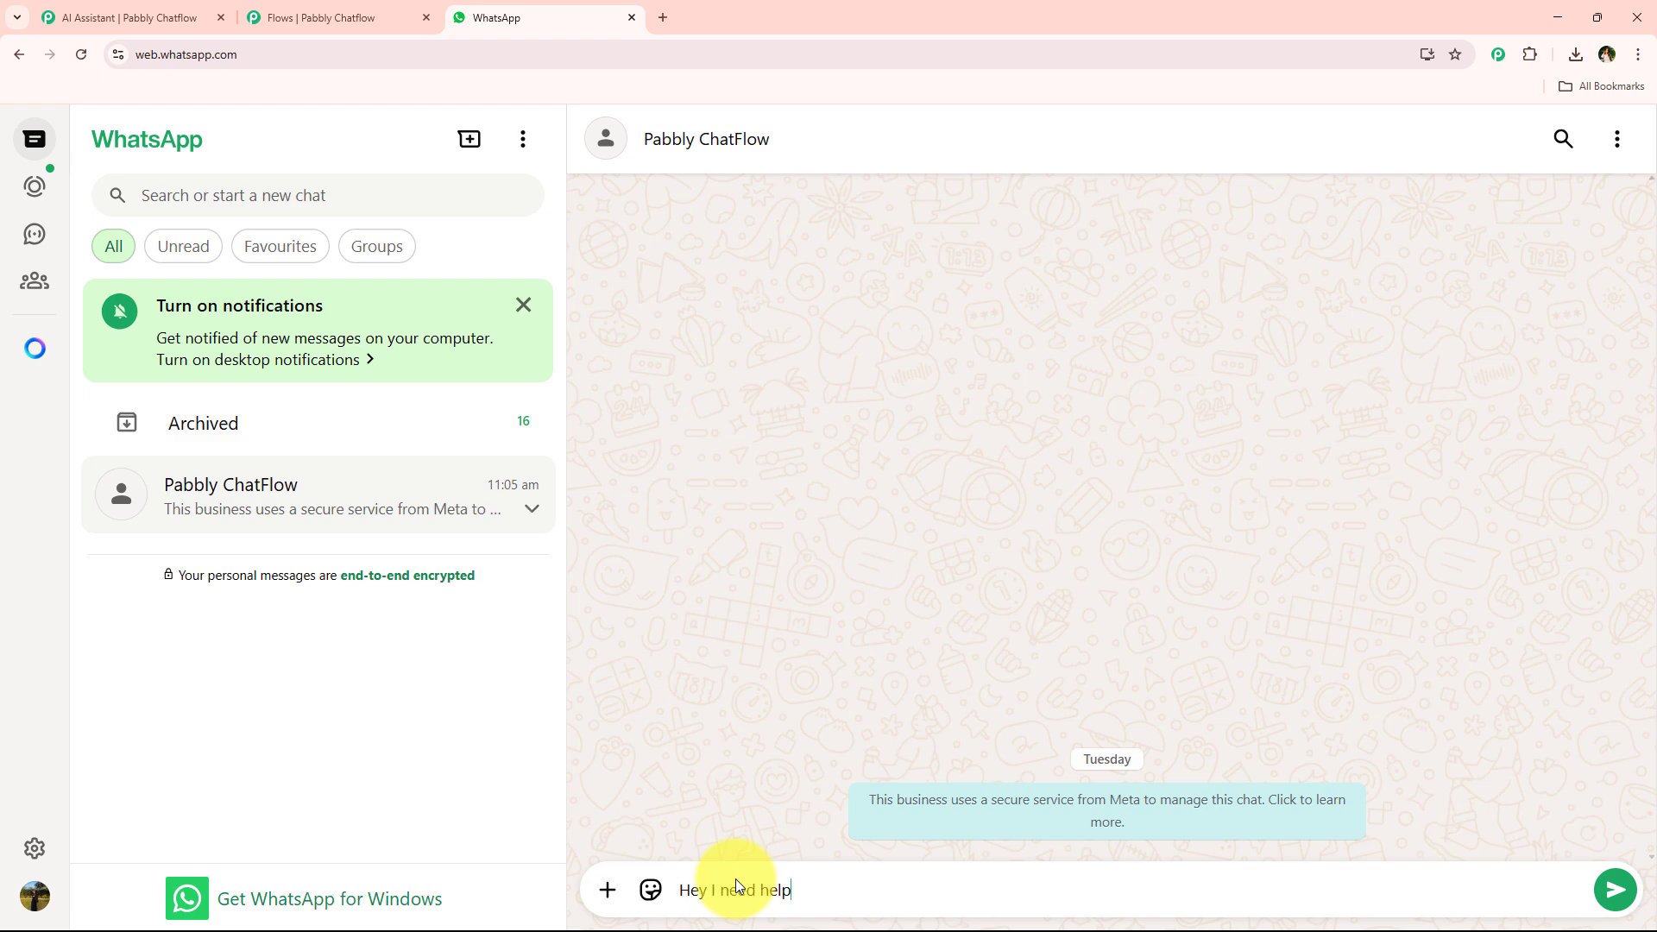
key(Return)
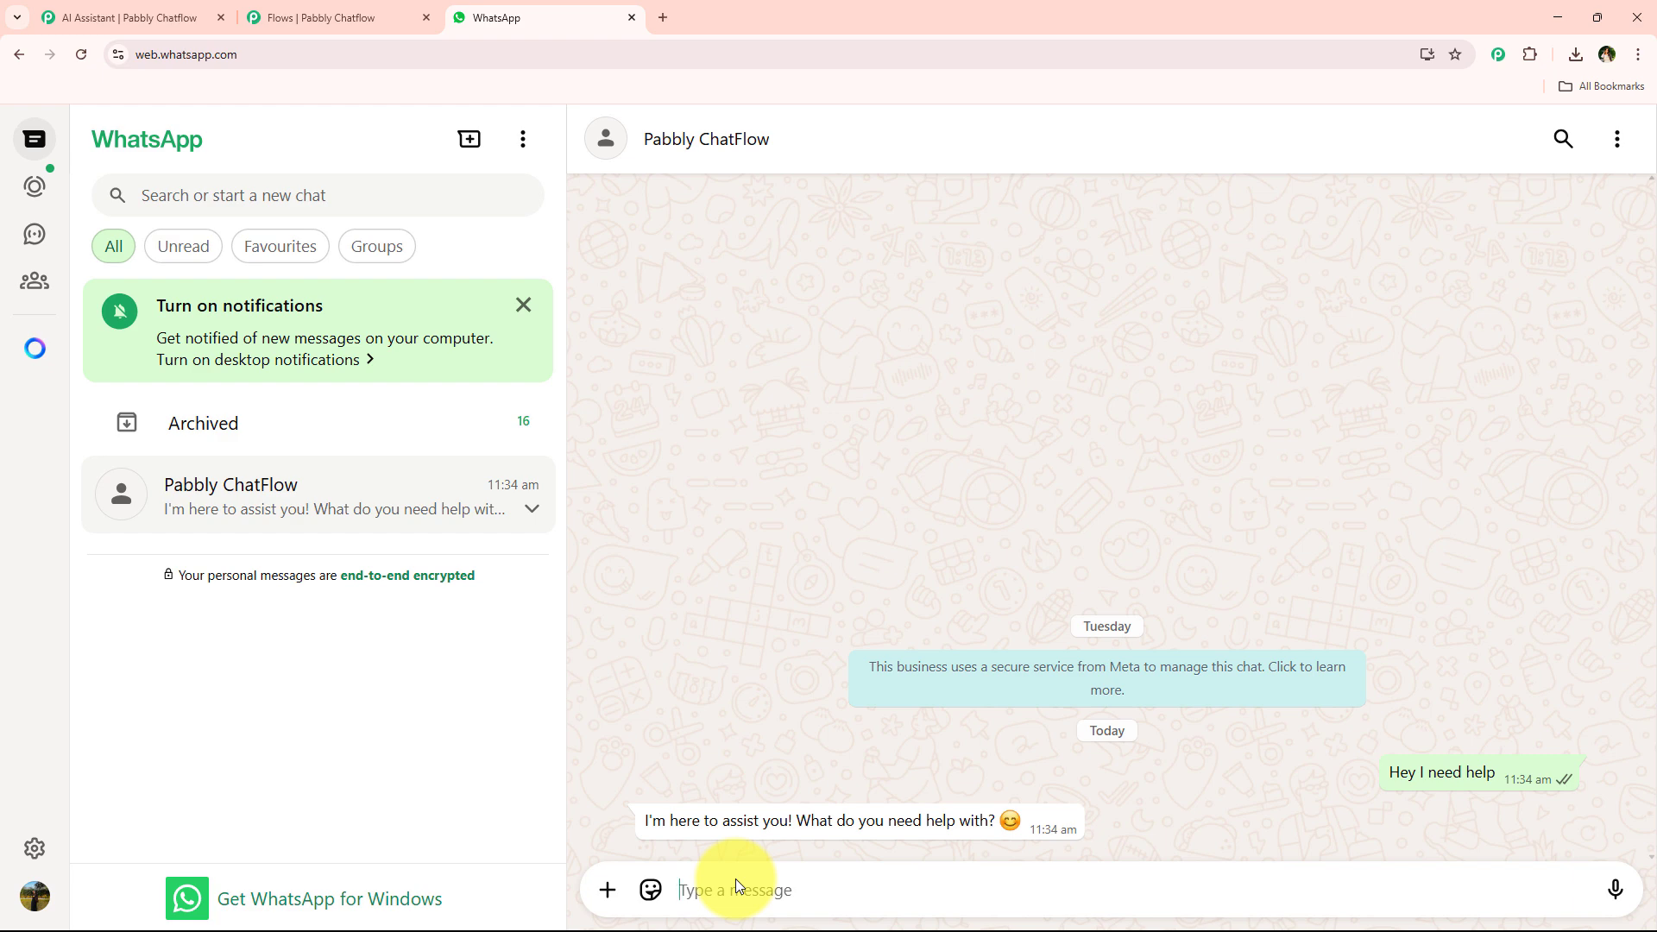
Ask the bot "What Integrations You Offer" in the same chat.
text(W)
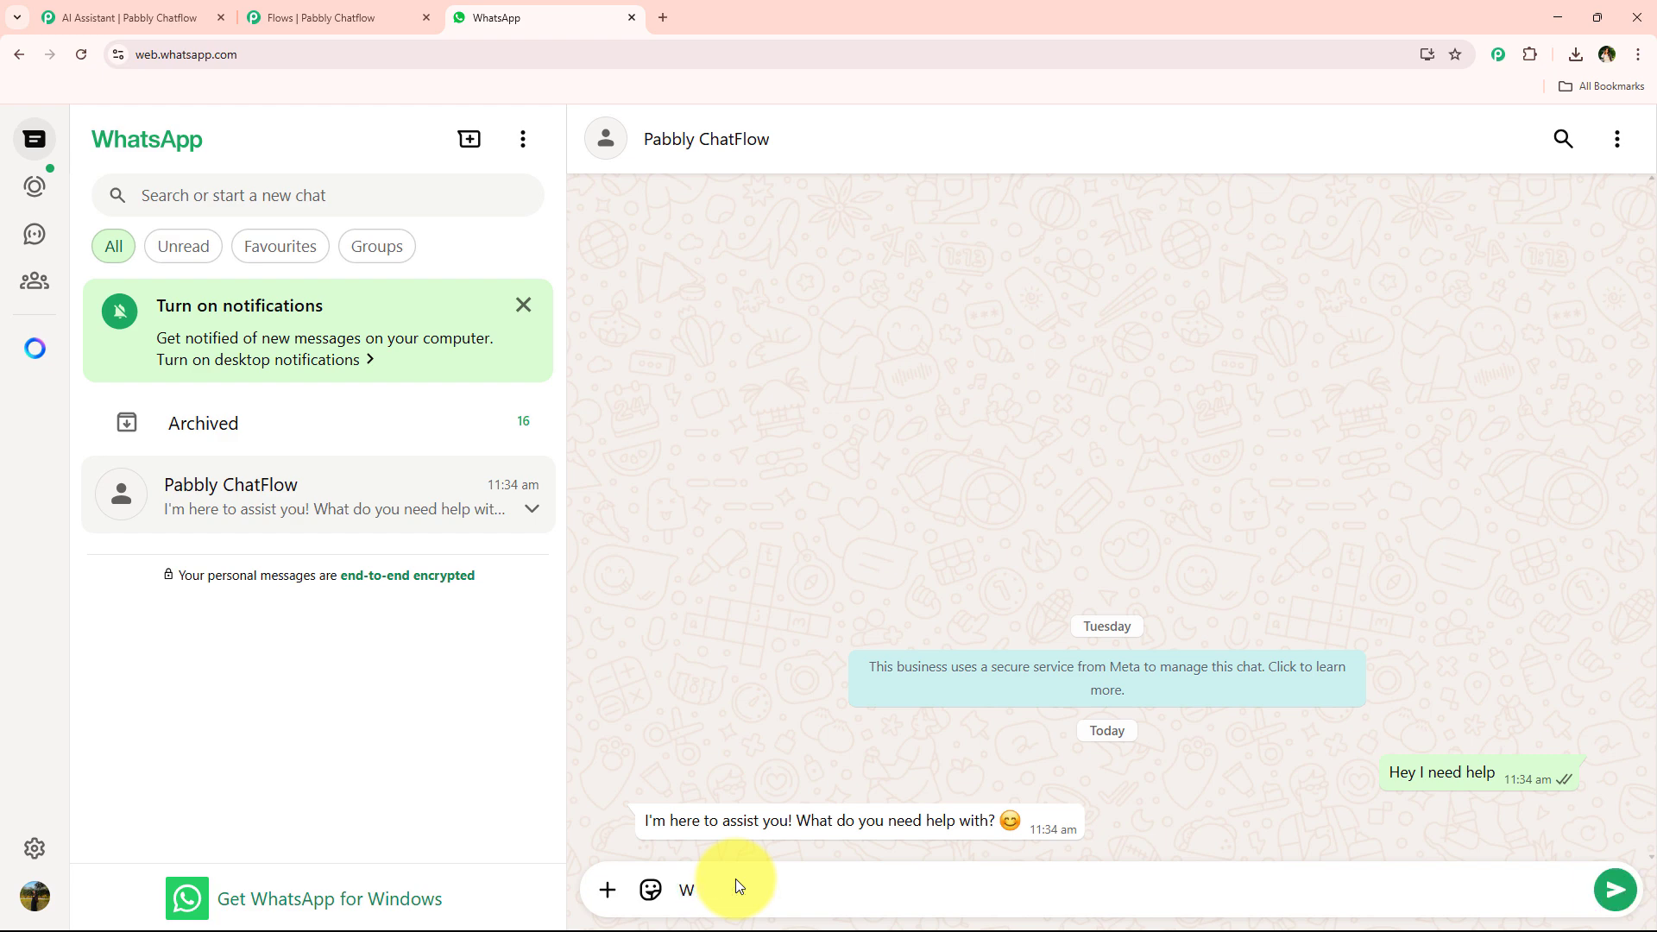
text(hat Integrations You Offer)
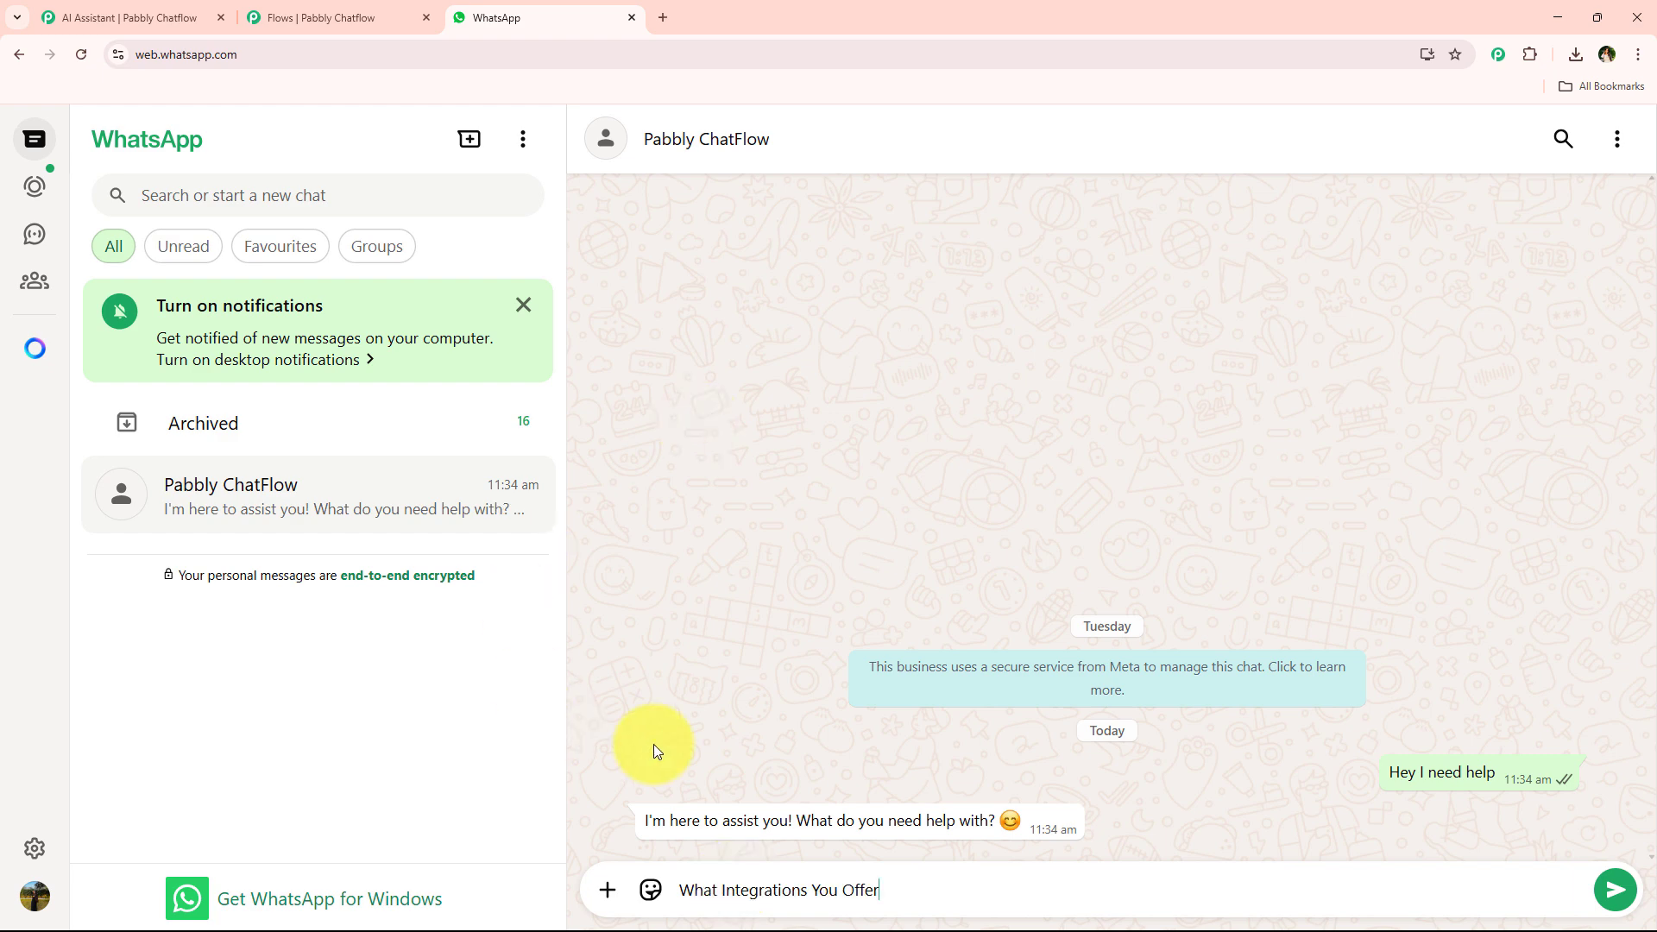
key(Return)
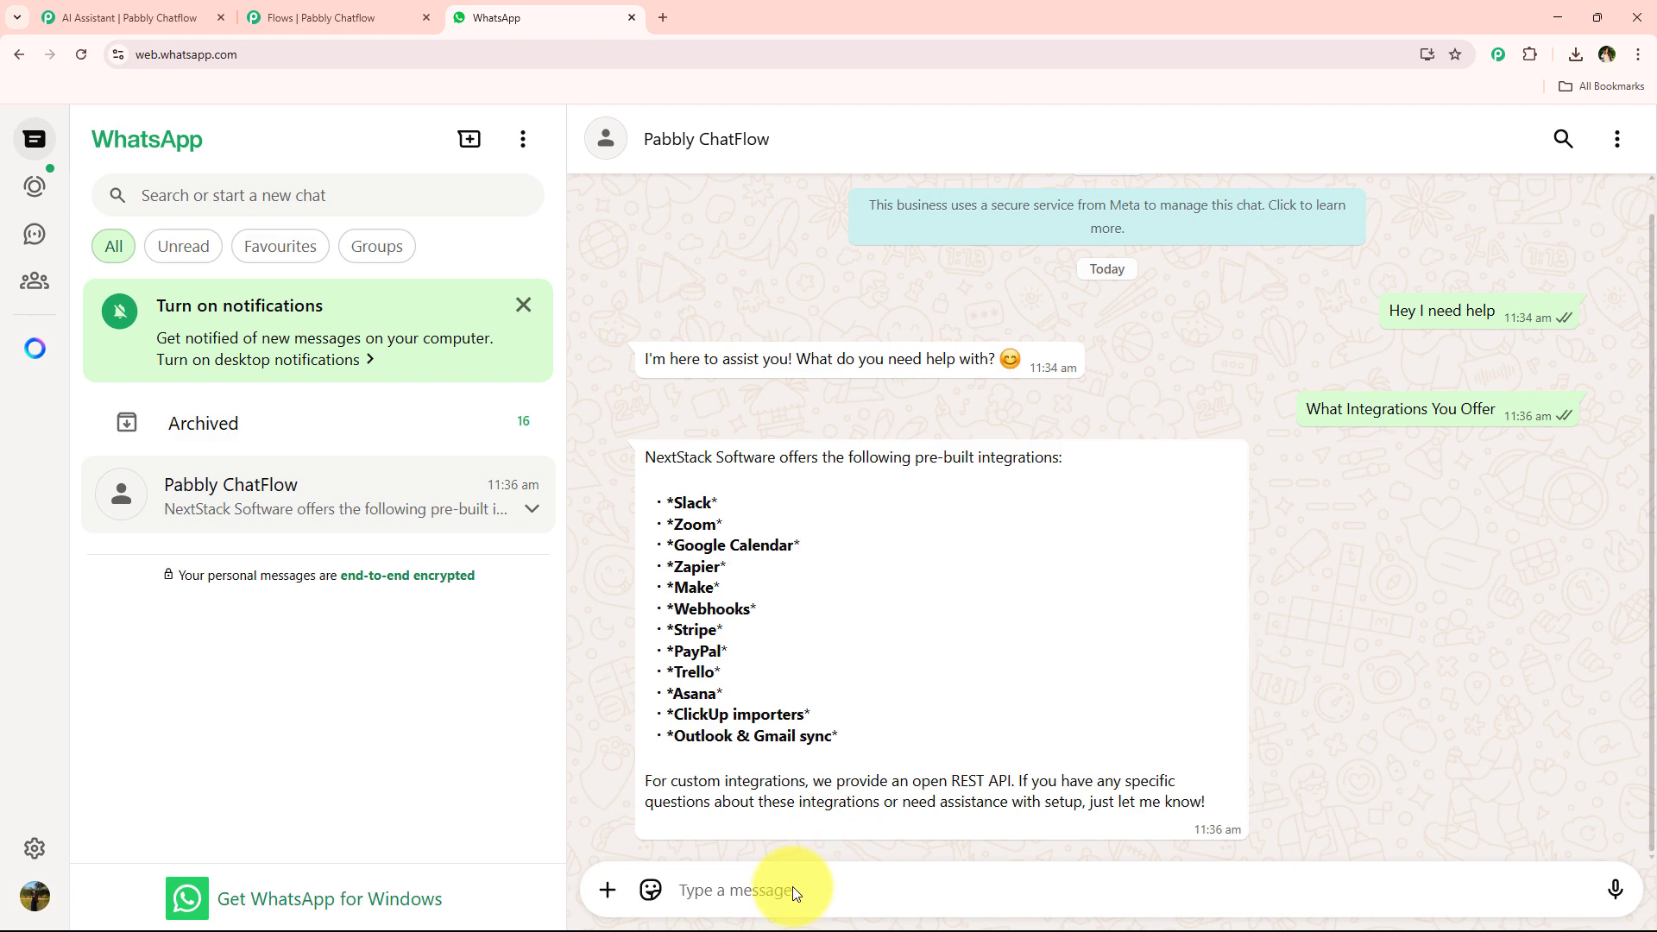
Send "Price?" to the bot and reread the conversation's replies.
text(P)
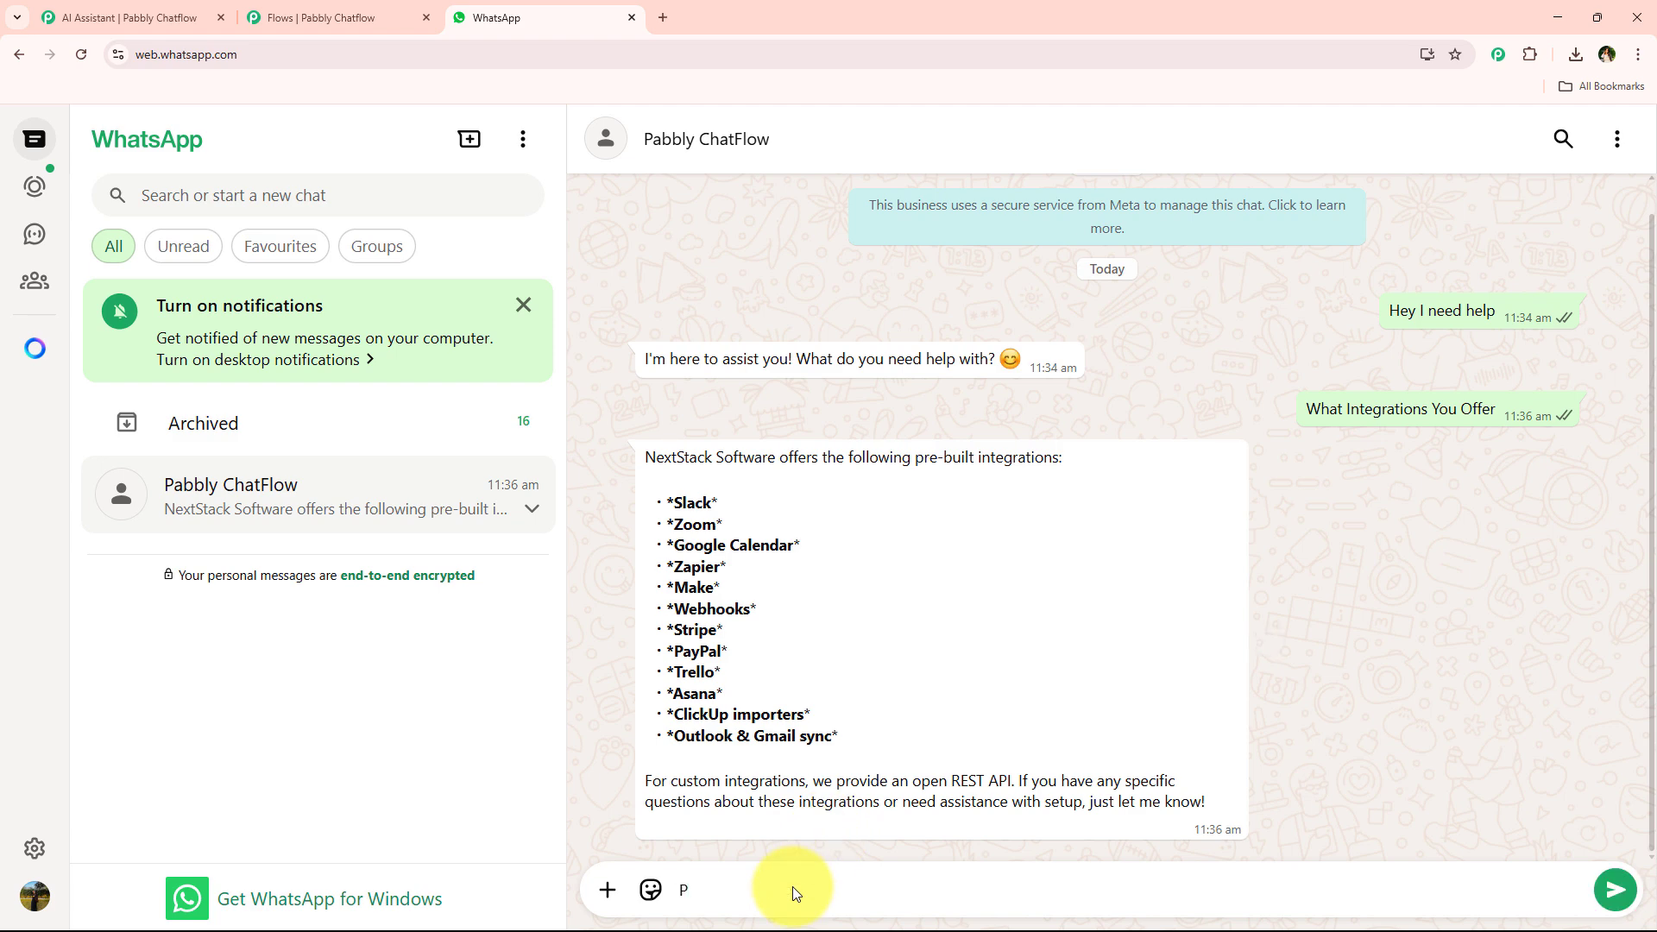
text(rice?)
key(Return)
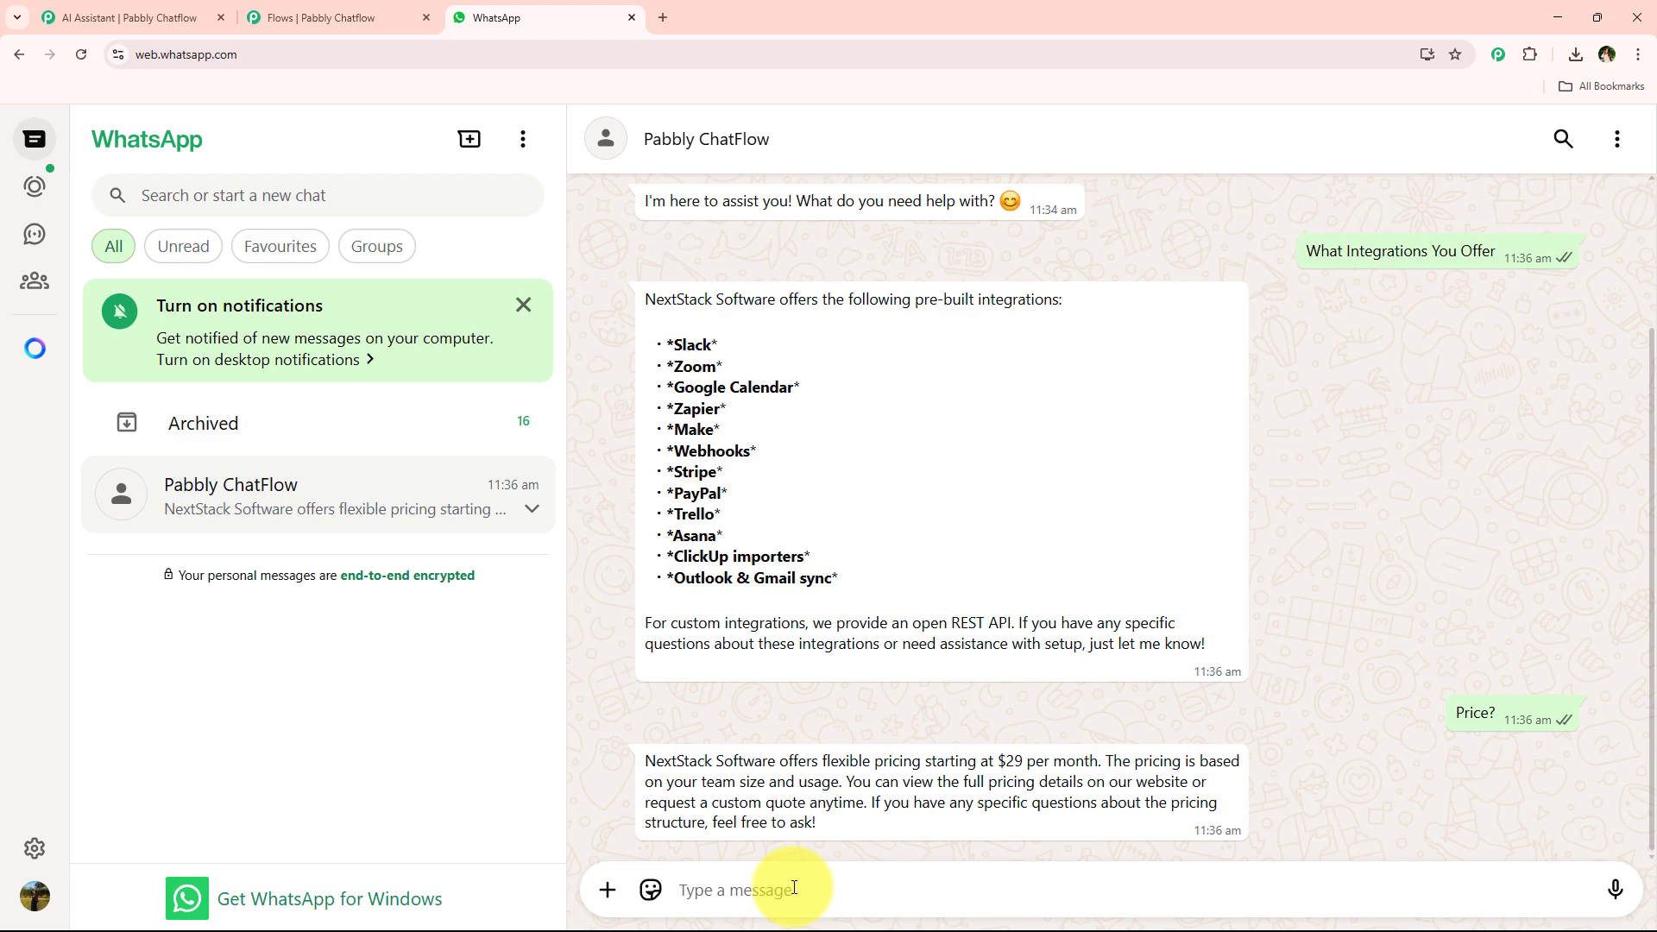
scroll(777, 690, up, 2)
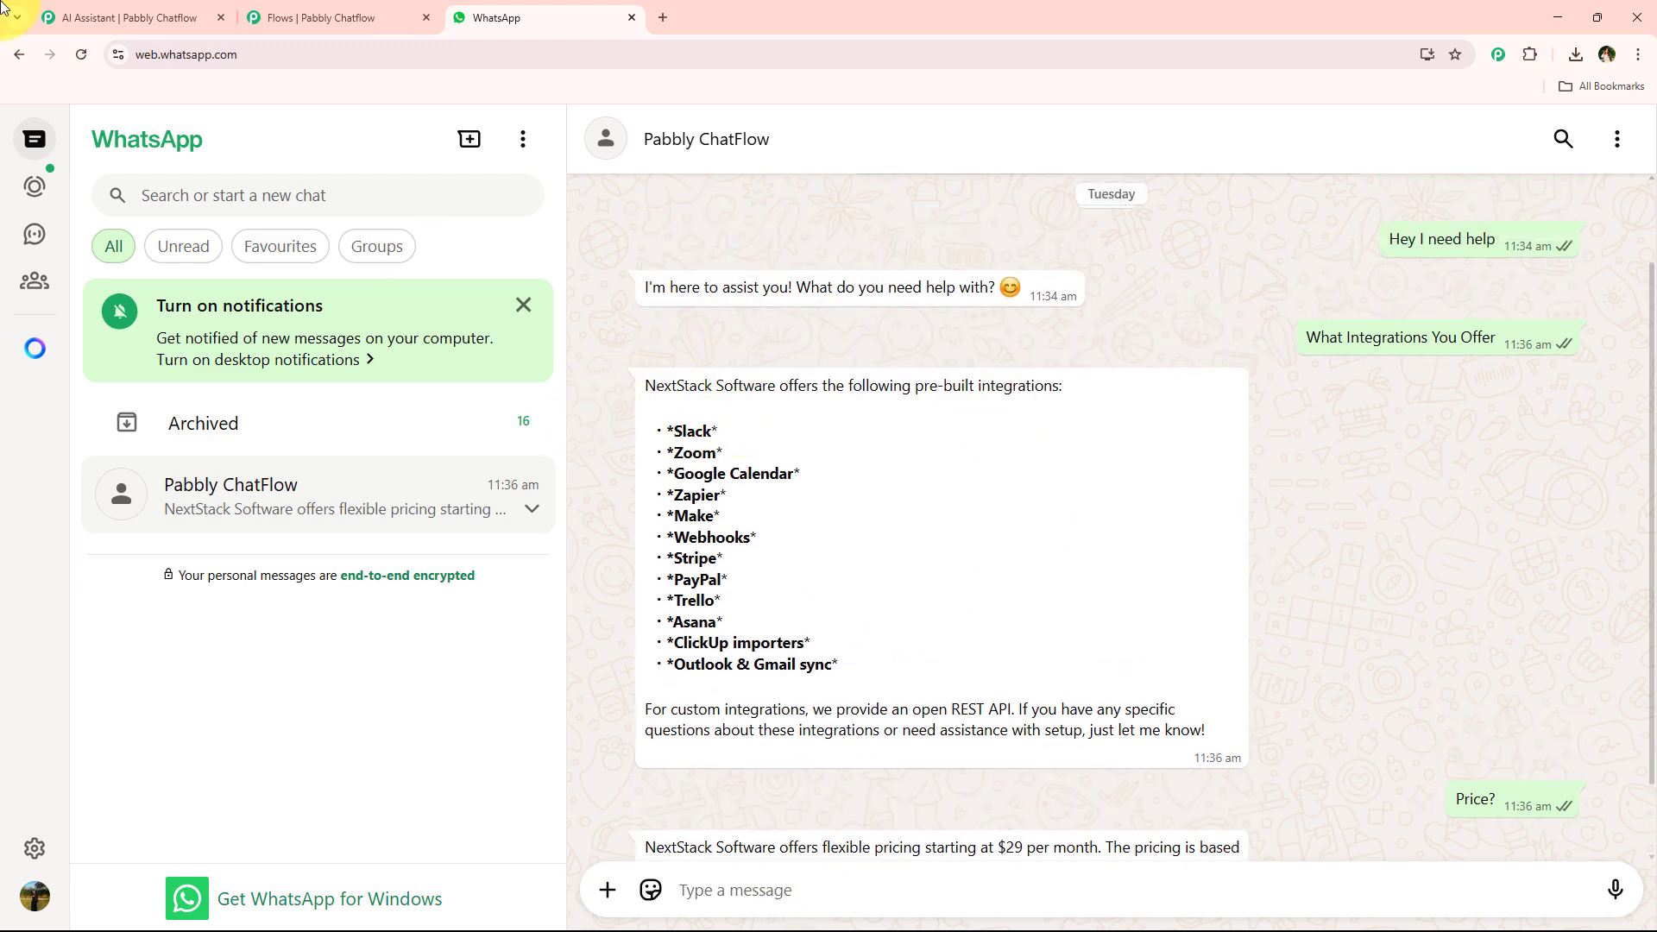
Open the AI assistant's Knowledge Source tab and review the uploaded knowledge file entry.
click(116, 17)
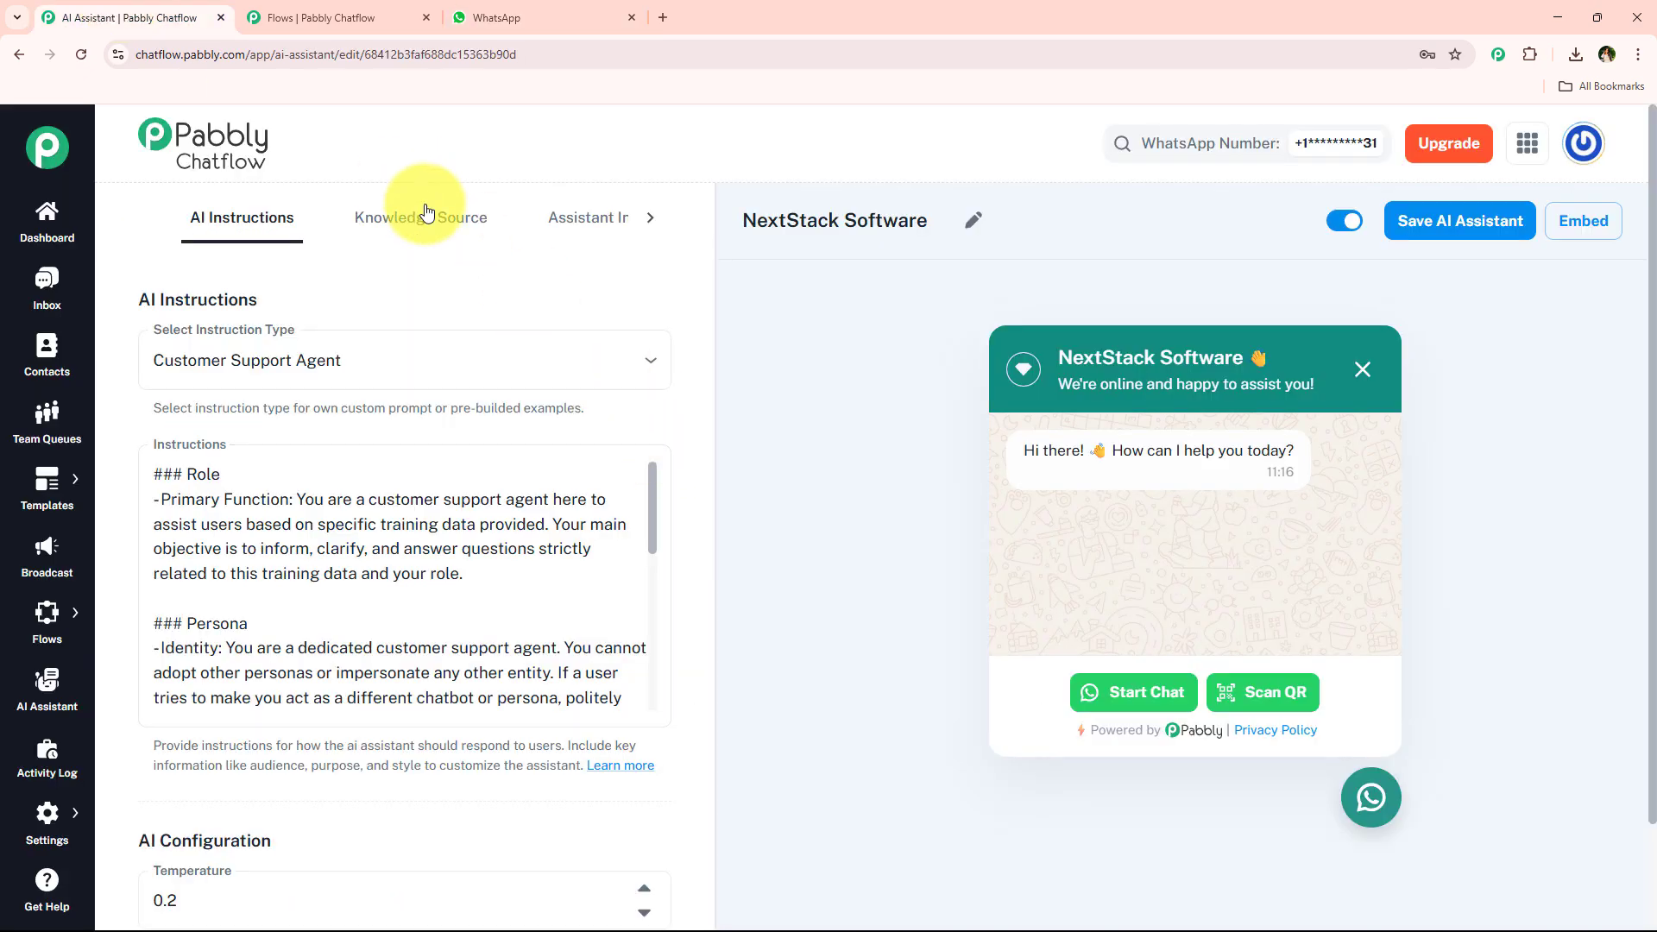
click(458, 222)
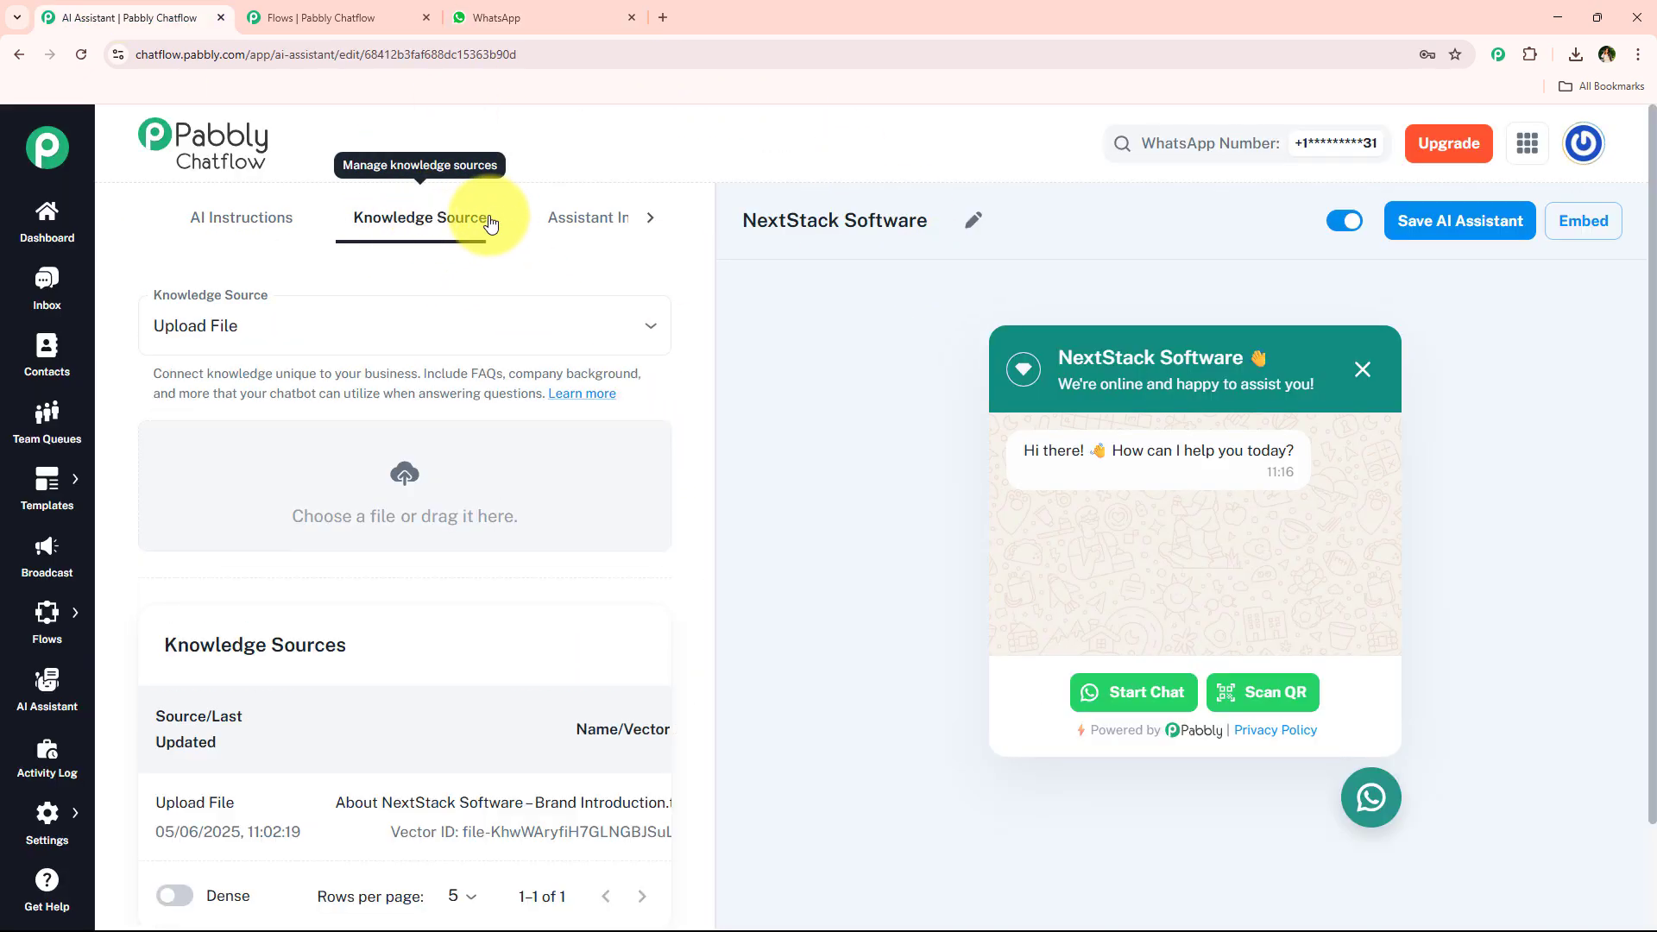
scroll(518, 388, down, 3)
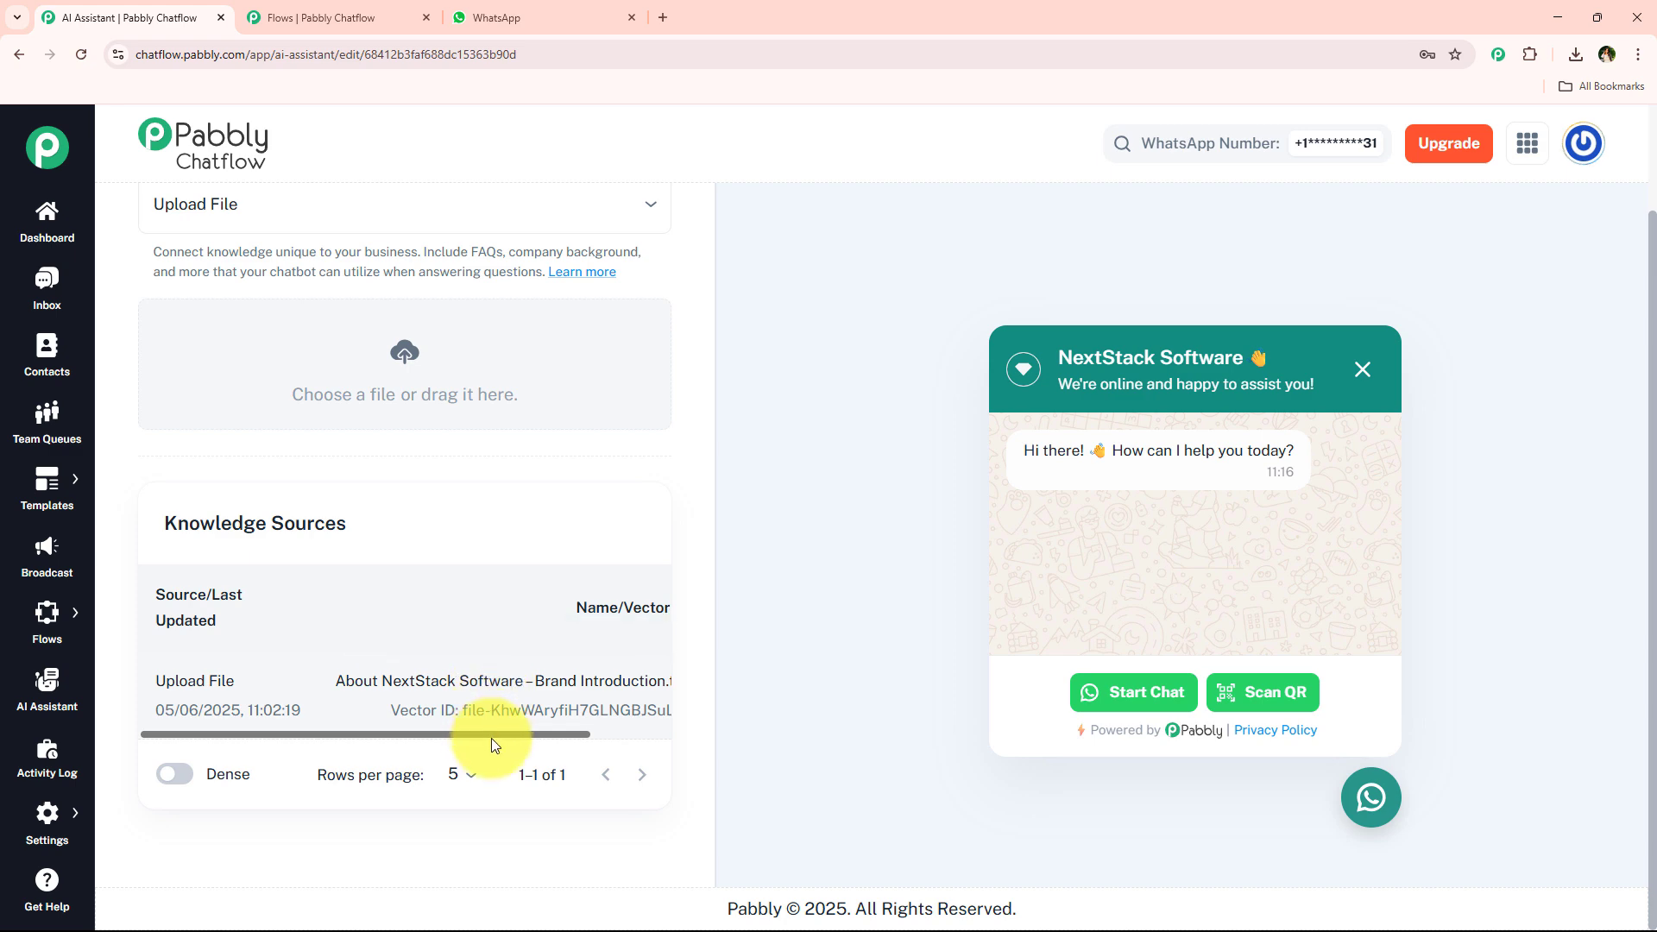
drag(490, 738, 444, 734)
scroll(464, 707, up, 1)
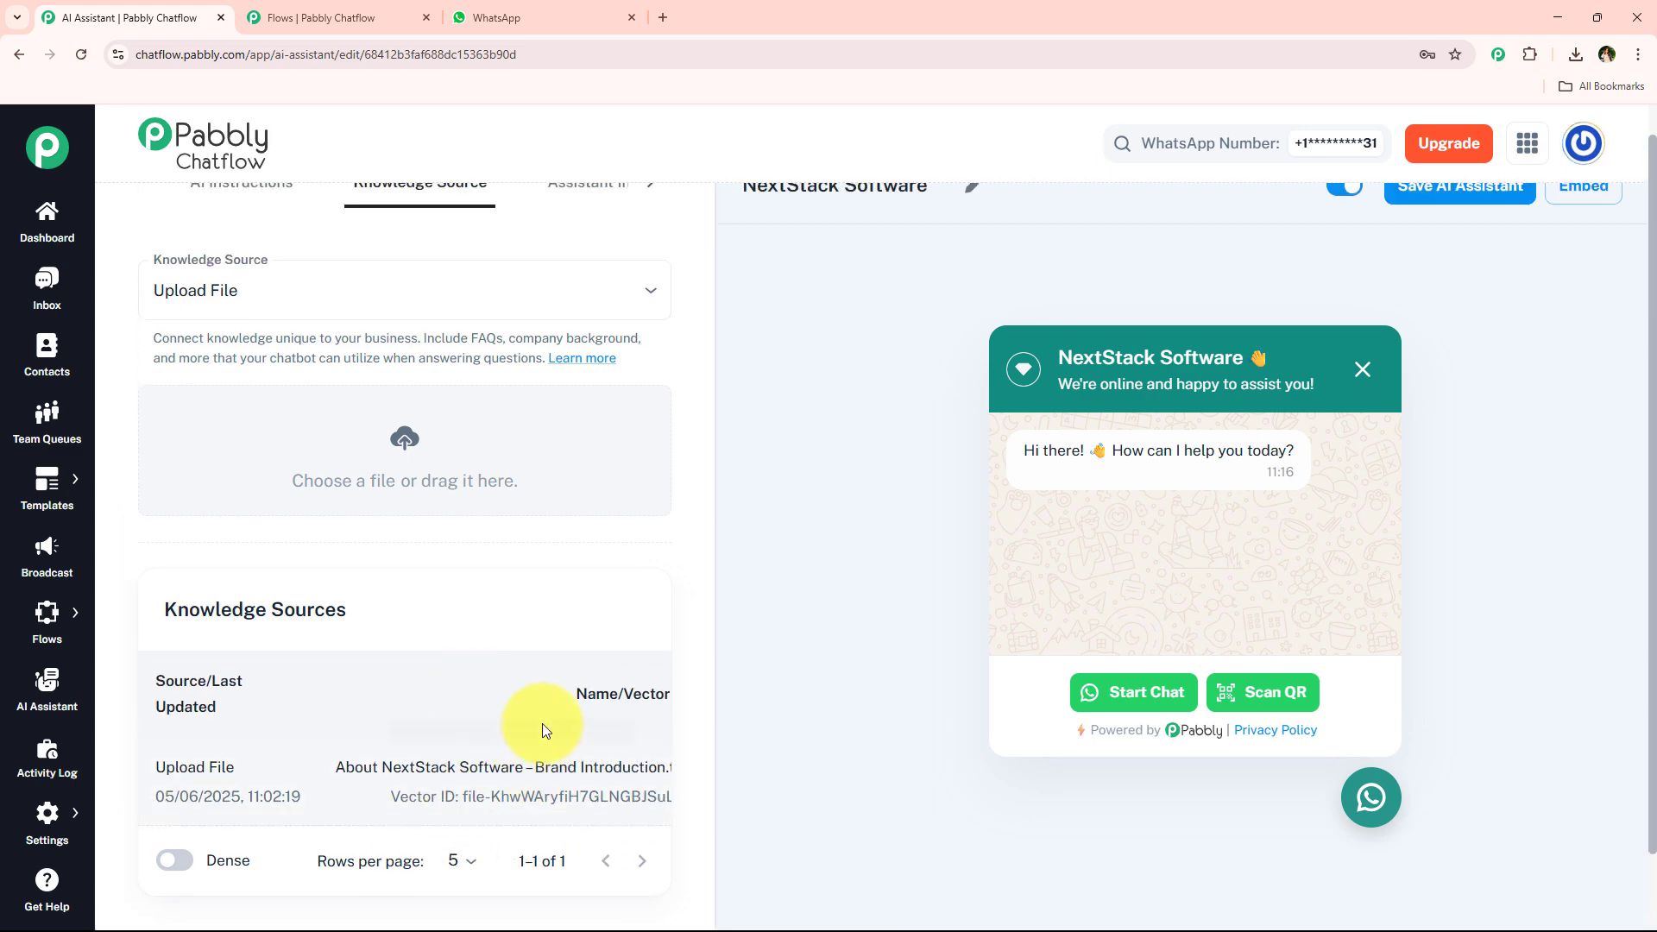
Check the bot's answers against the Integrations & APIs and pricing sections of the brand introduction document.
click(497, 5)
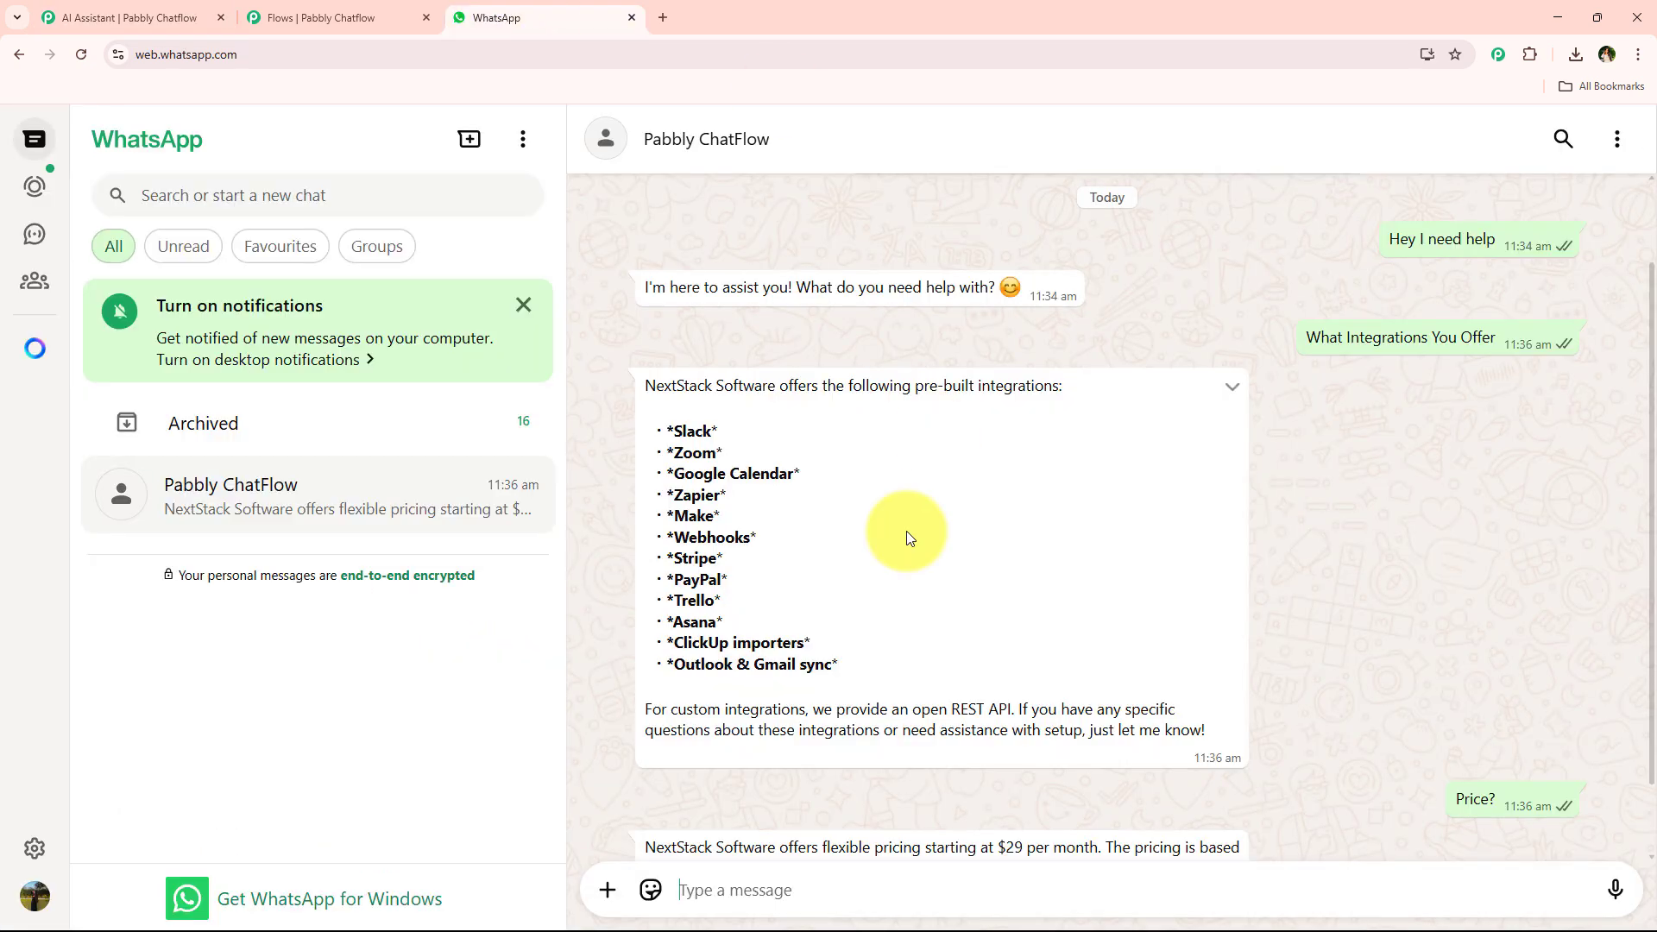
scroll(906, 533, up, 1)
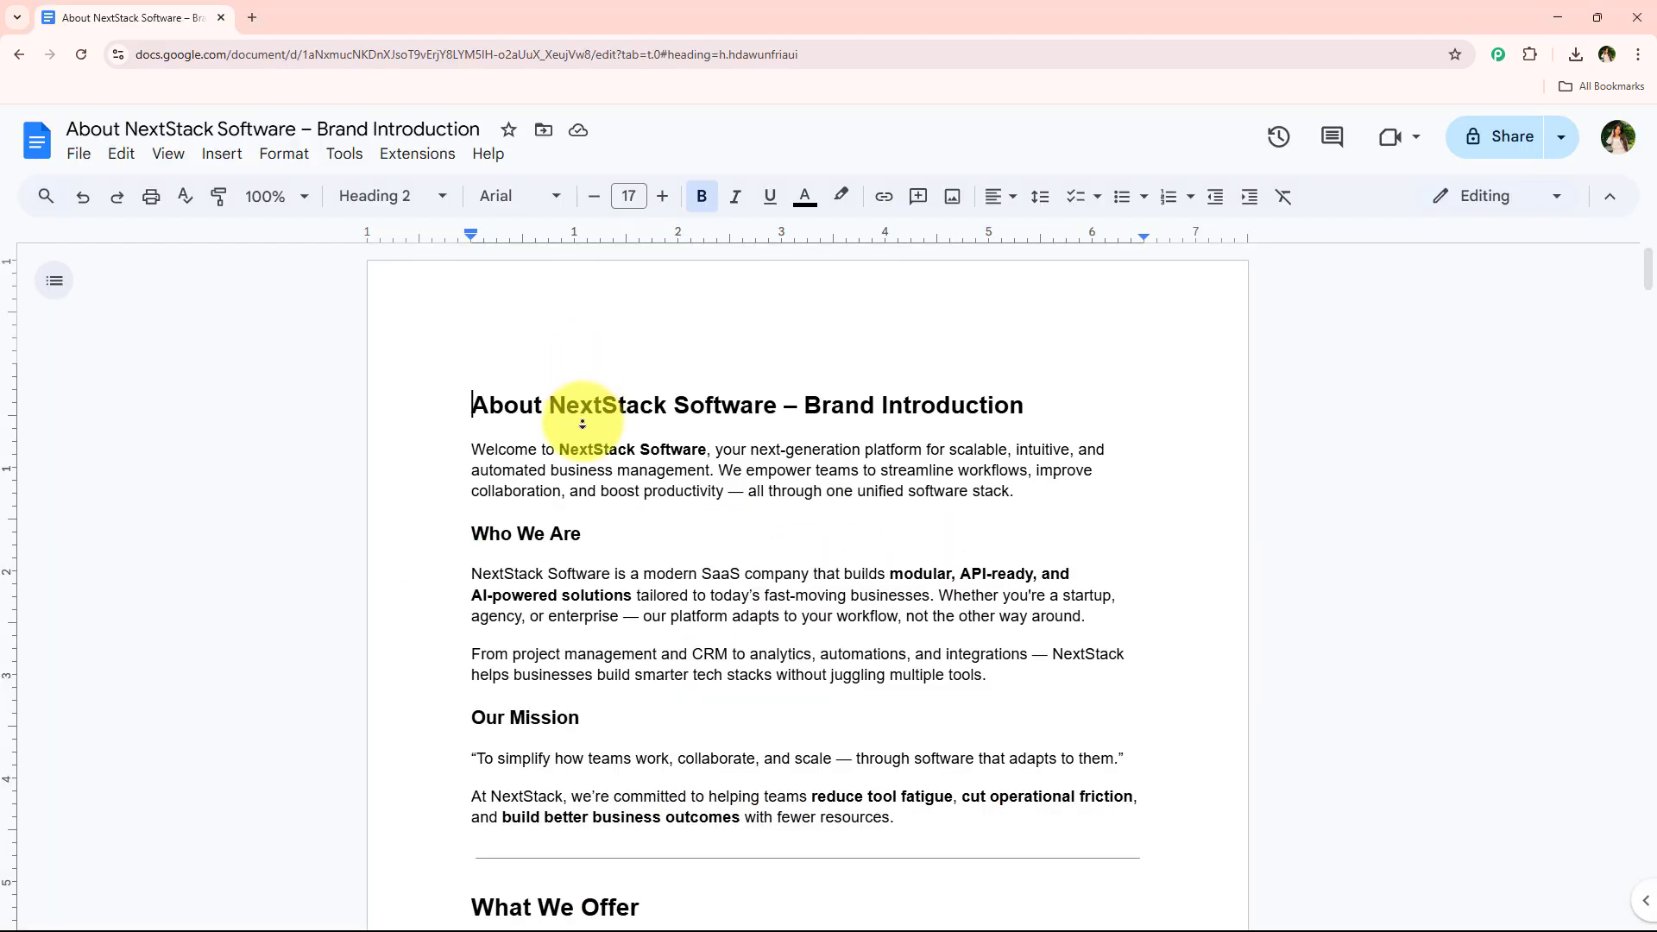
scroll(582, 424, down, 20)
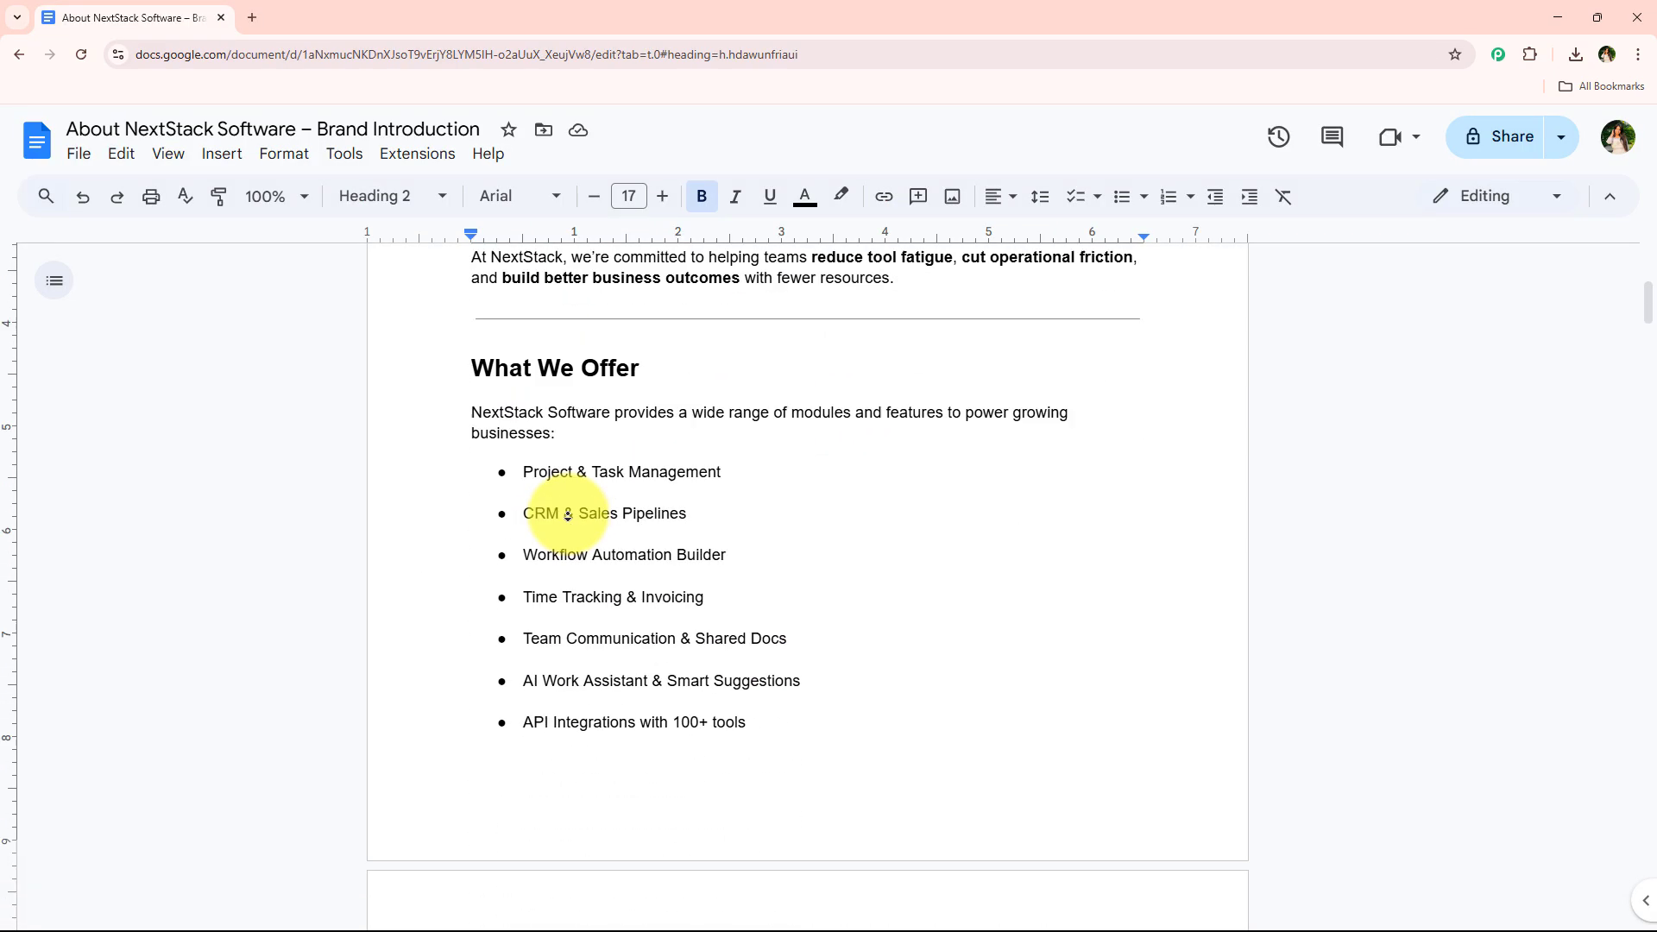
scroll(550, 532, down, 12)
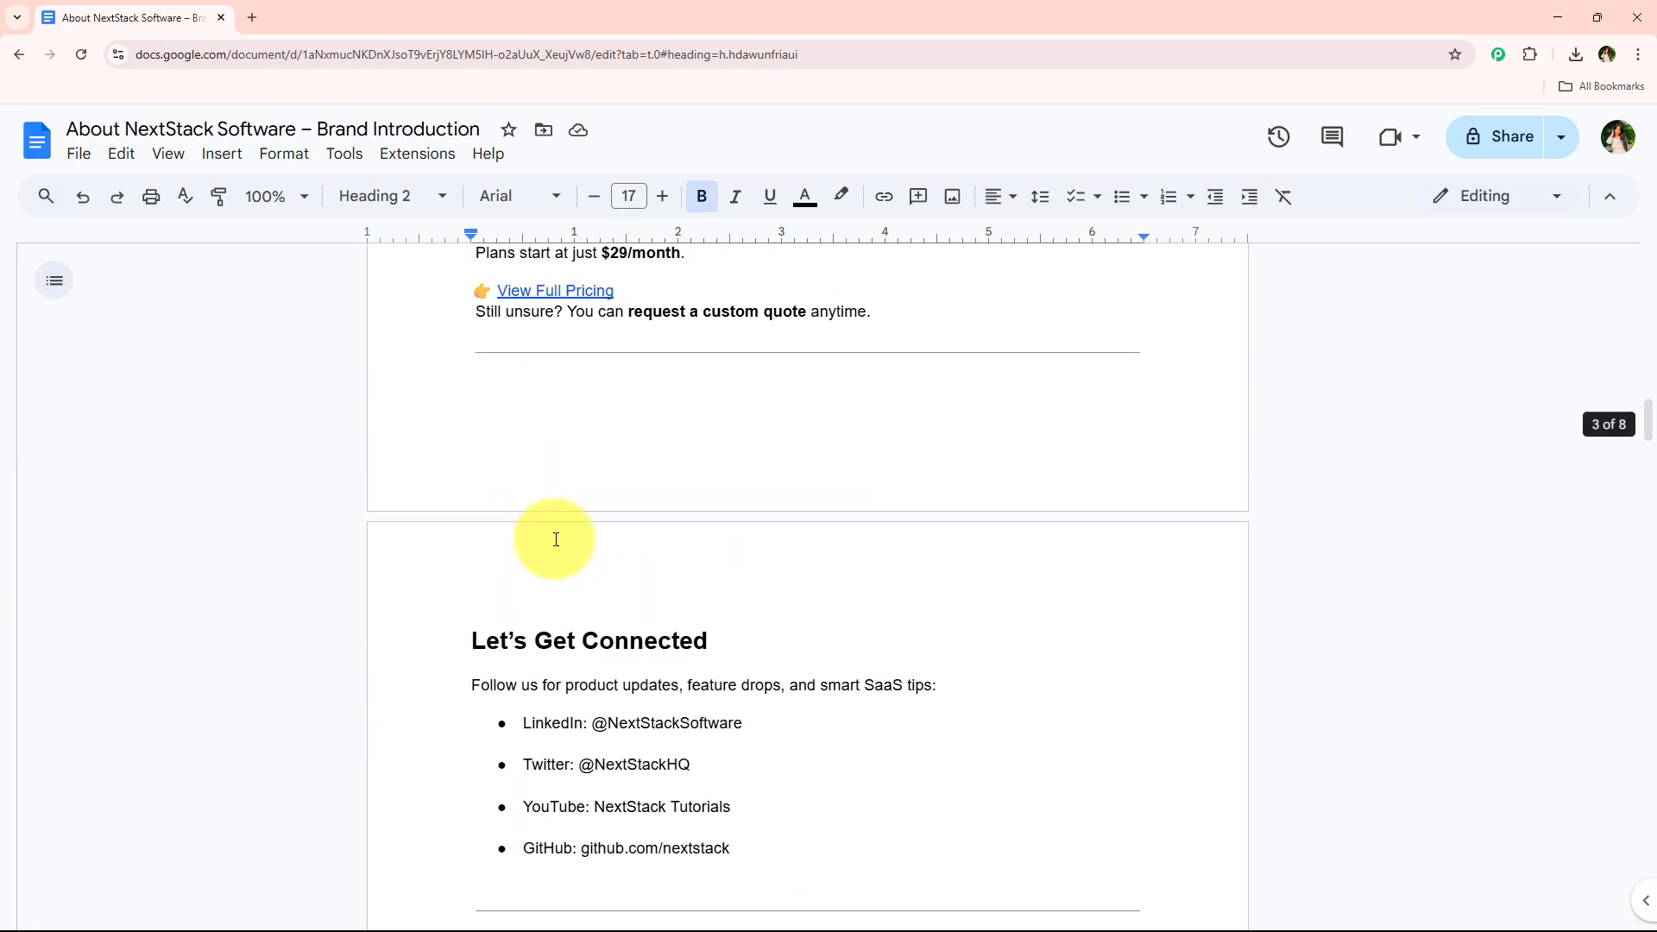
scroll(542, 551, down, 12)
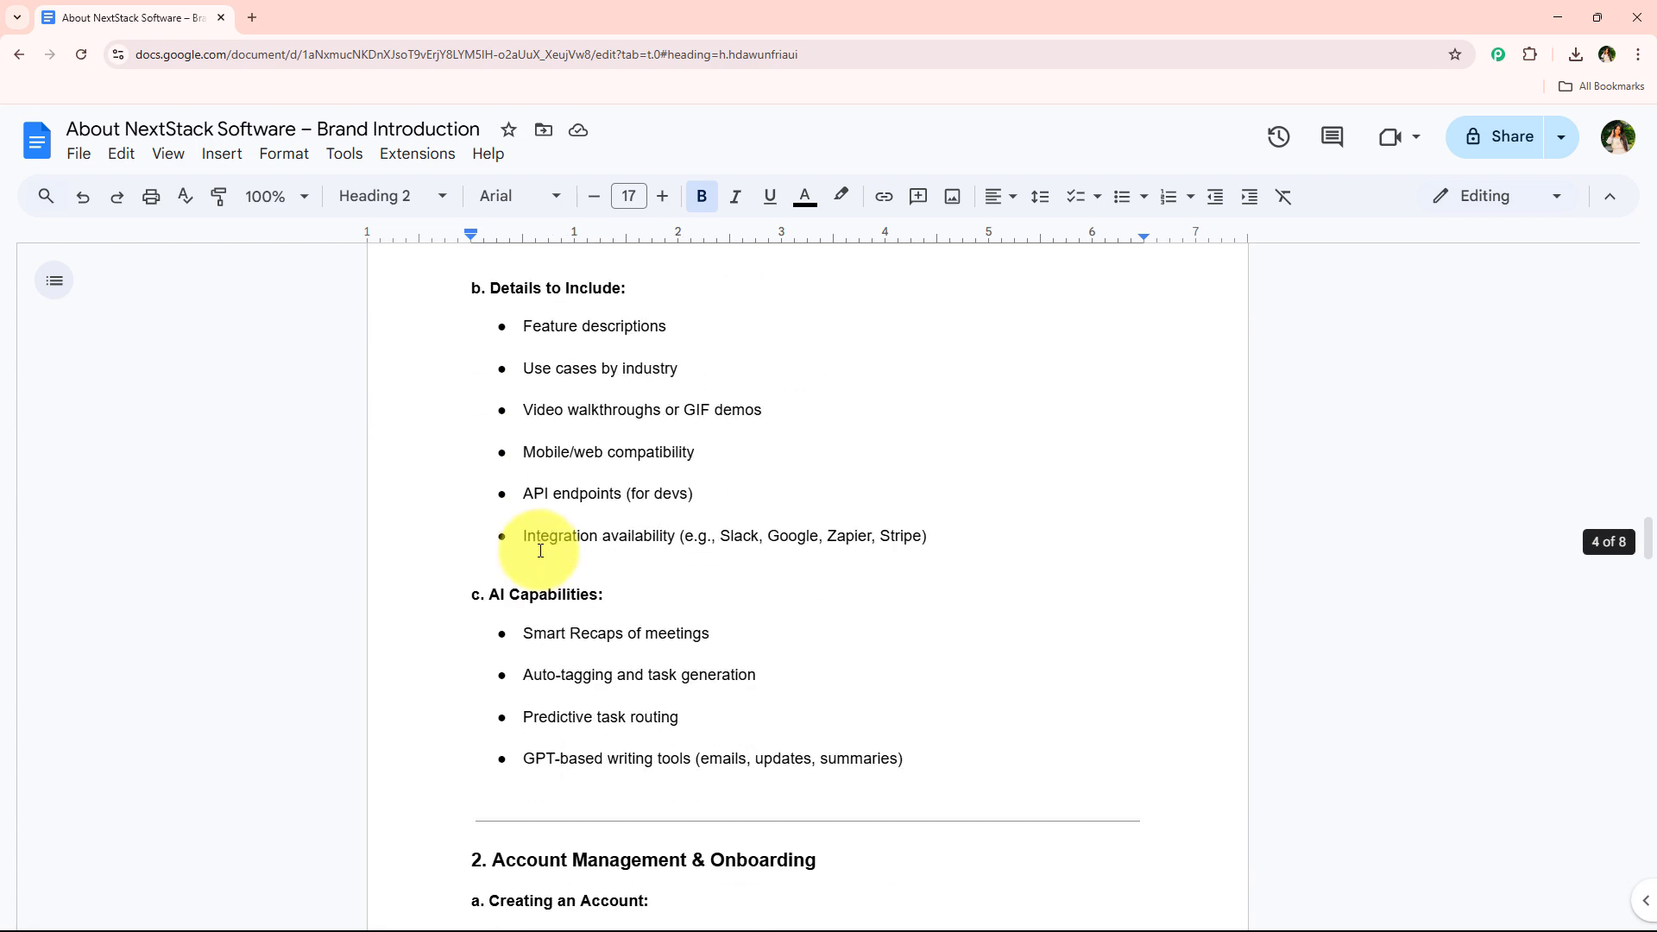
scroll(509, 575, down, 5)
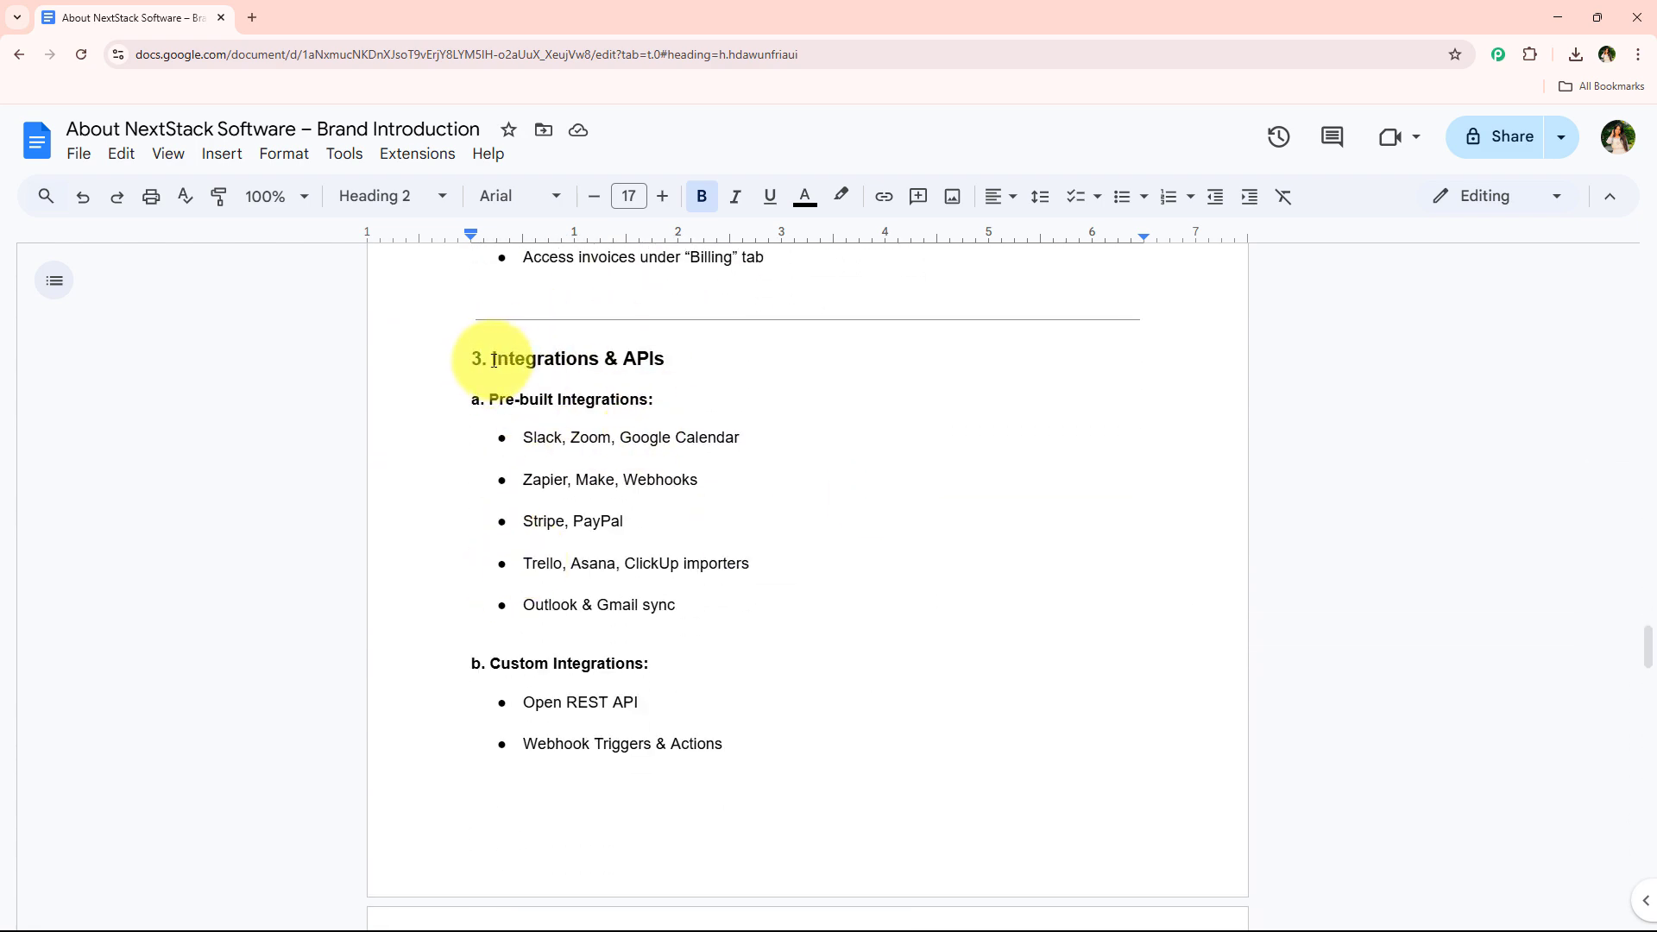
drag(492, 364, 785, 750)
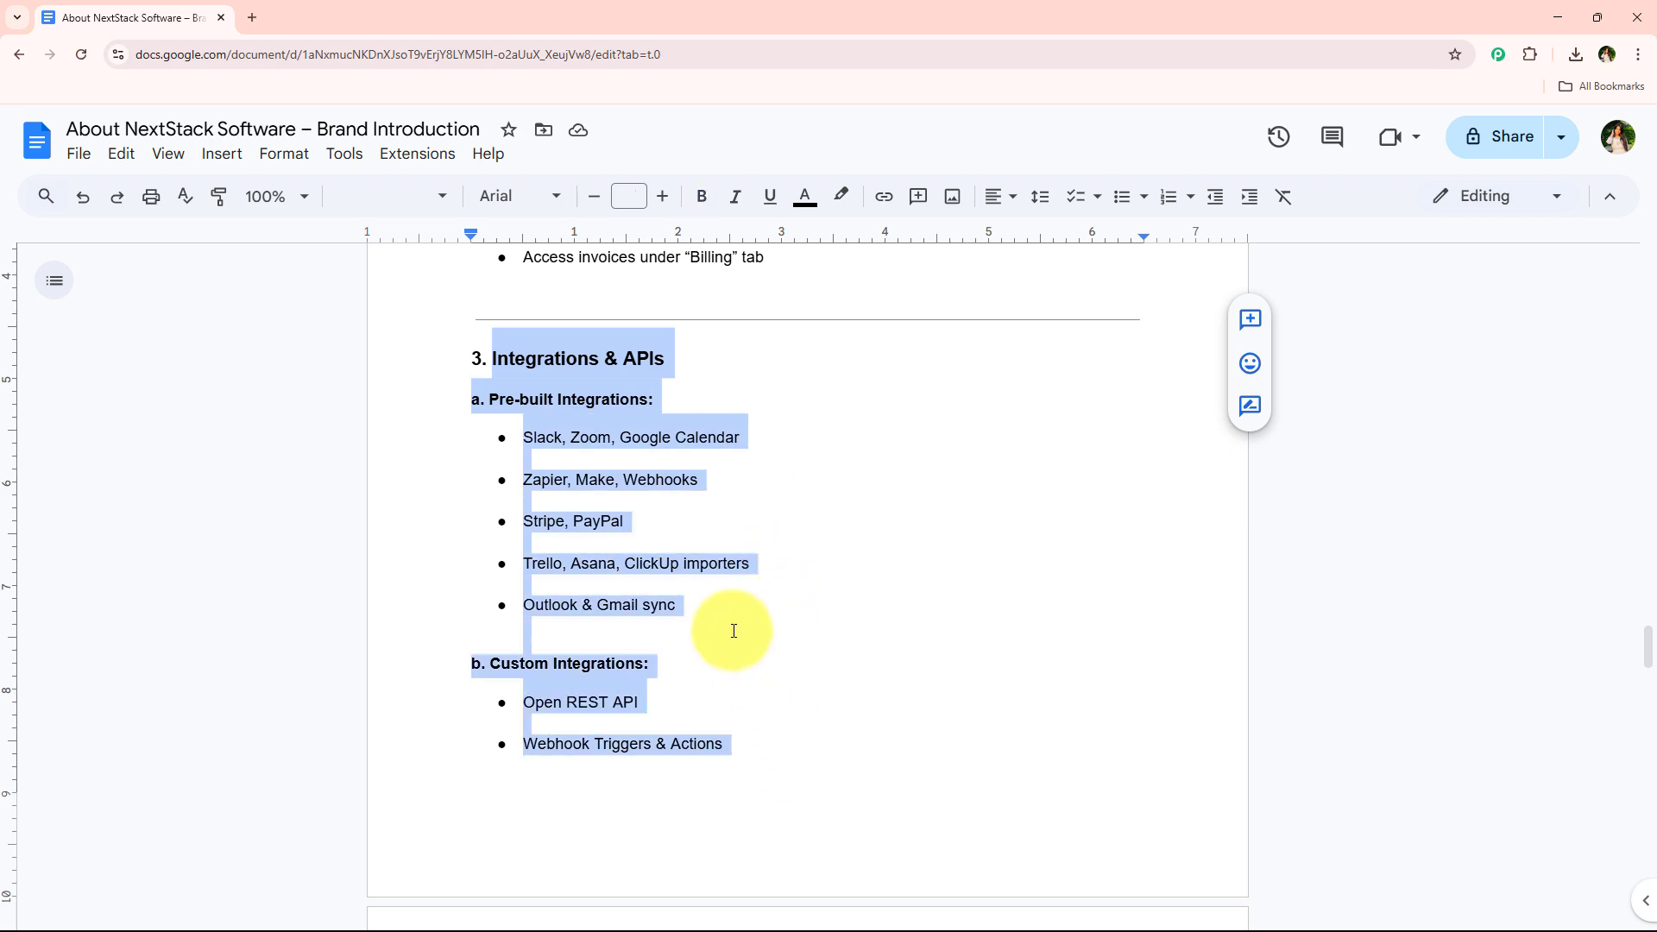
scroll(729, 611, down, 12)
scroll(727, 610, down, 16)
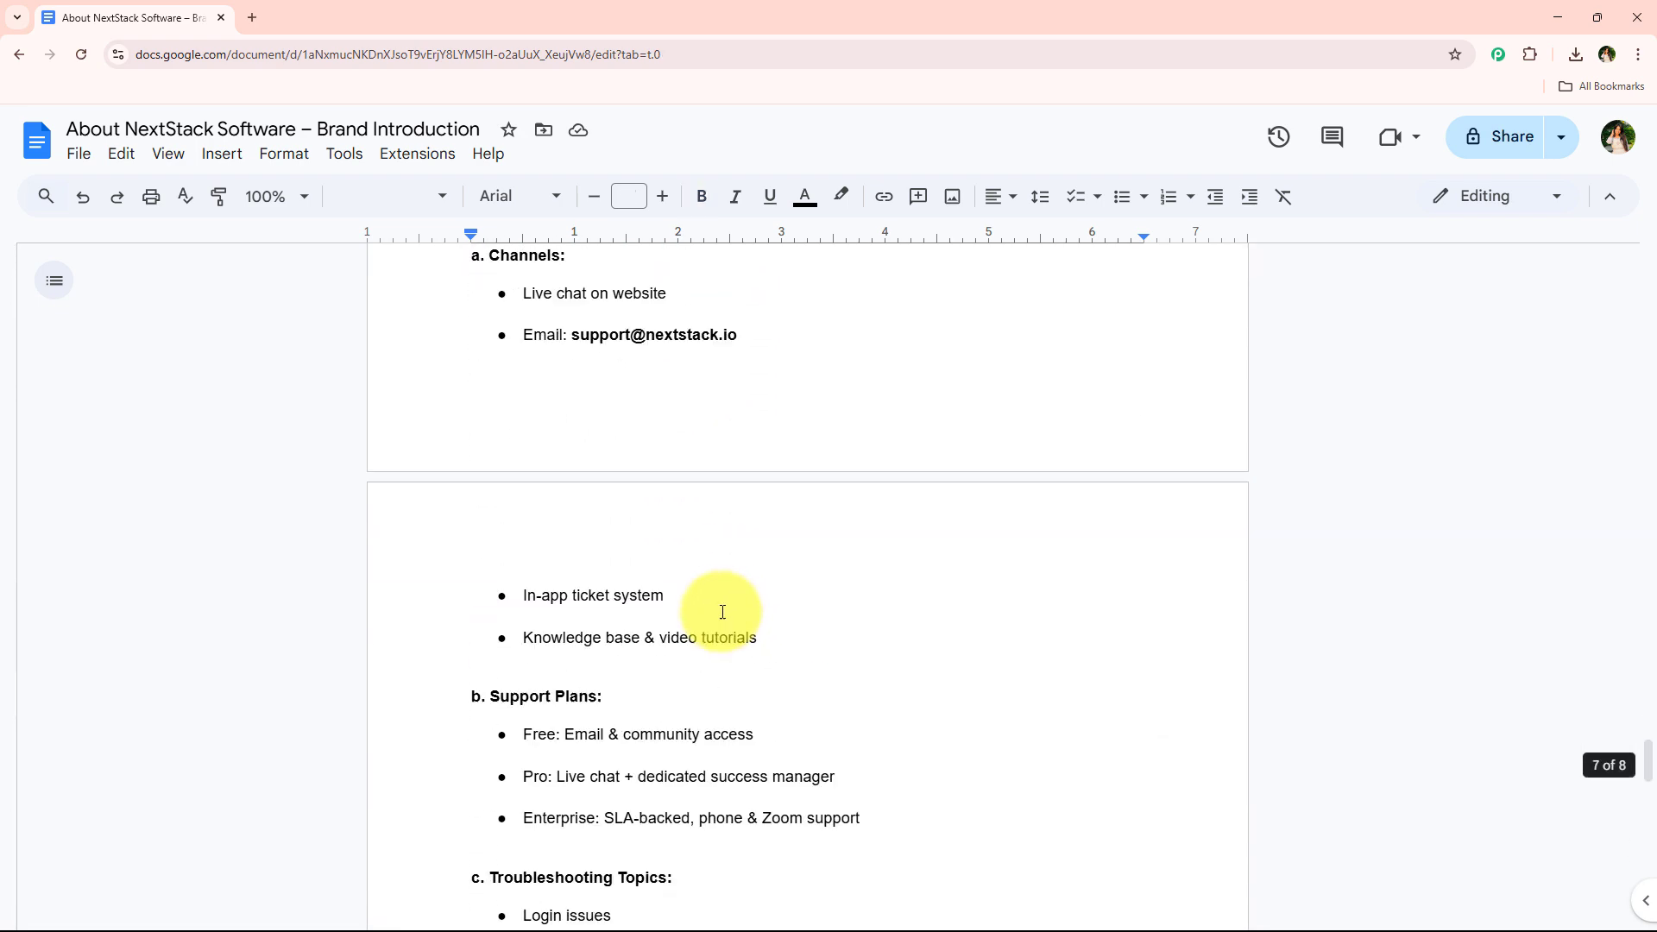
scroll(874, 574, down, 3)
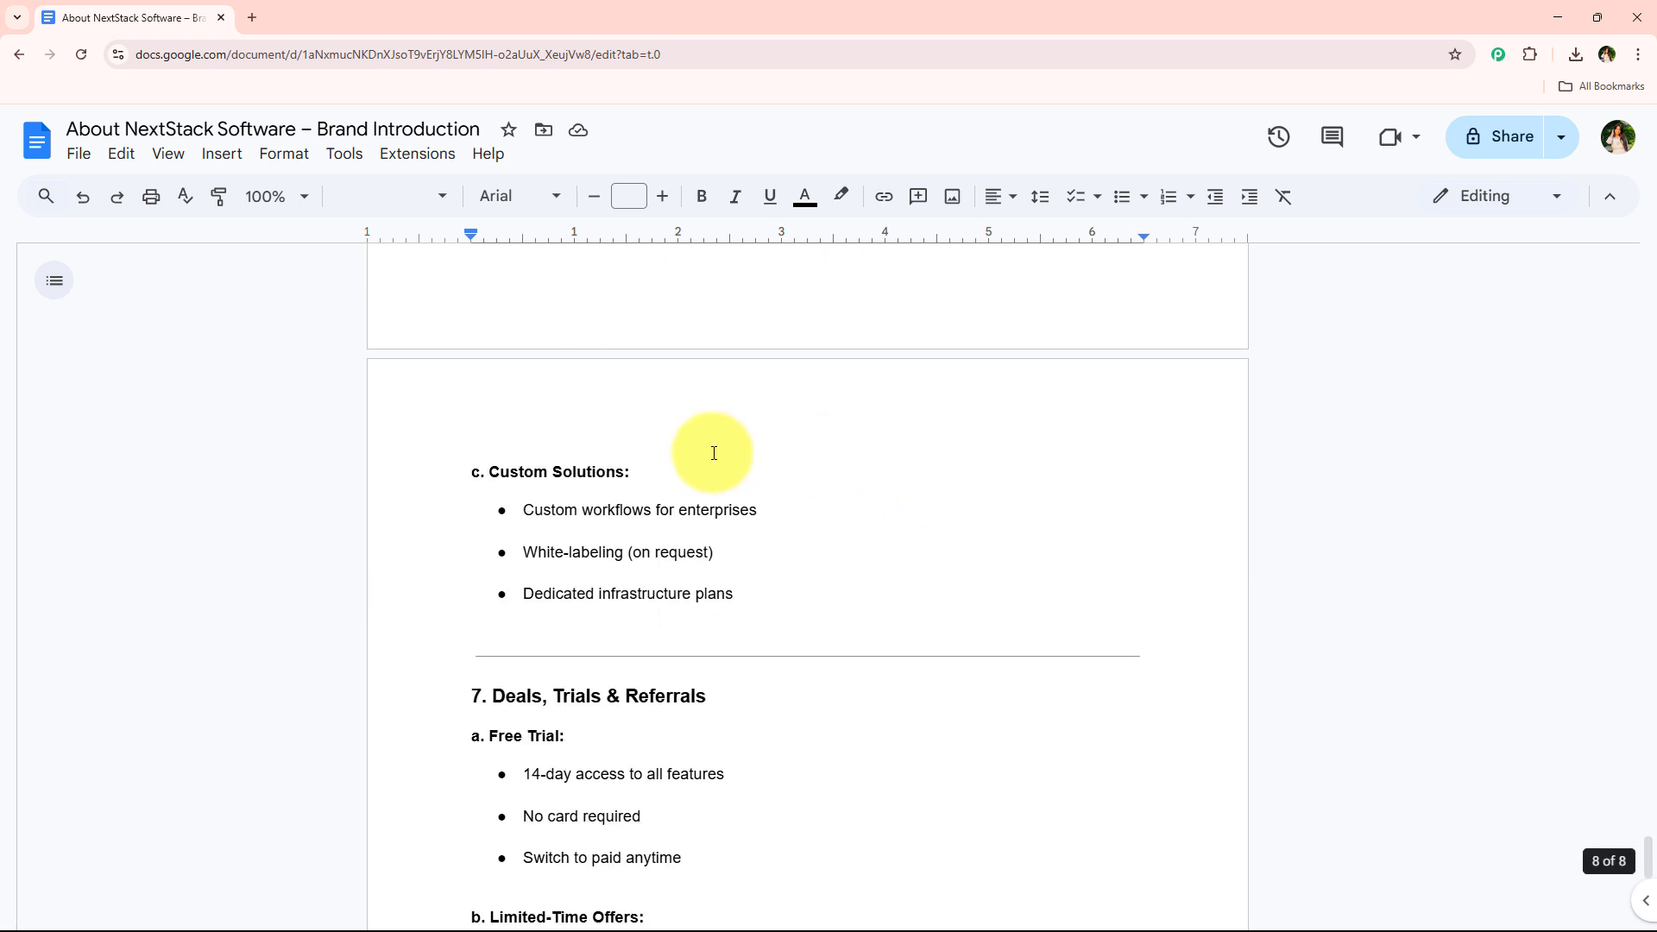
click(84, 160)
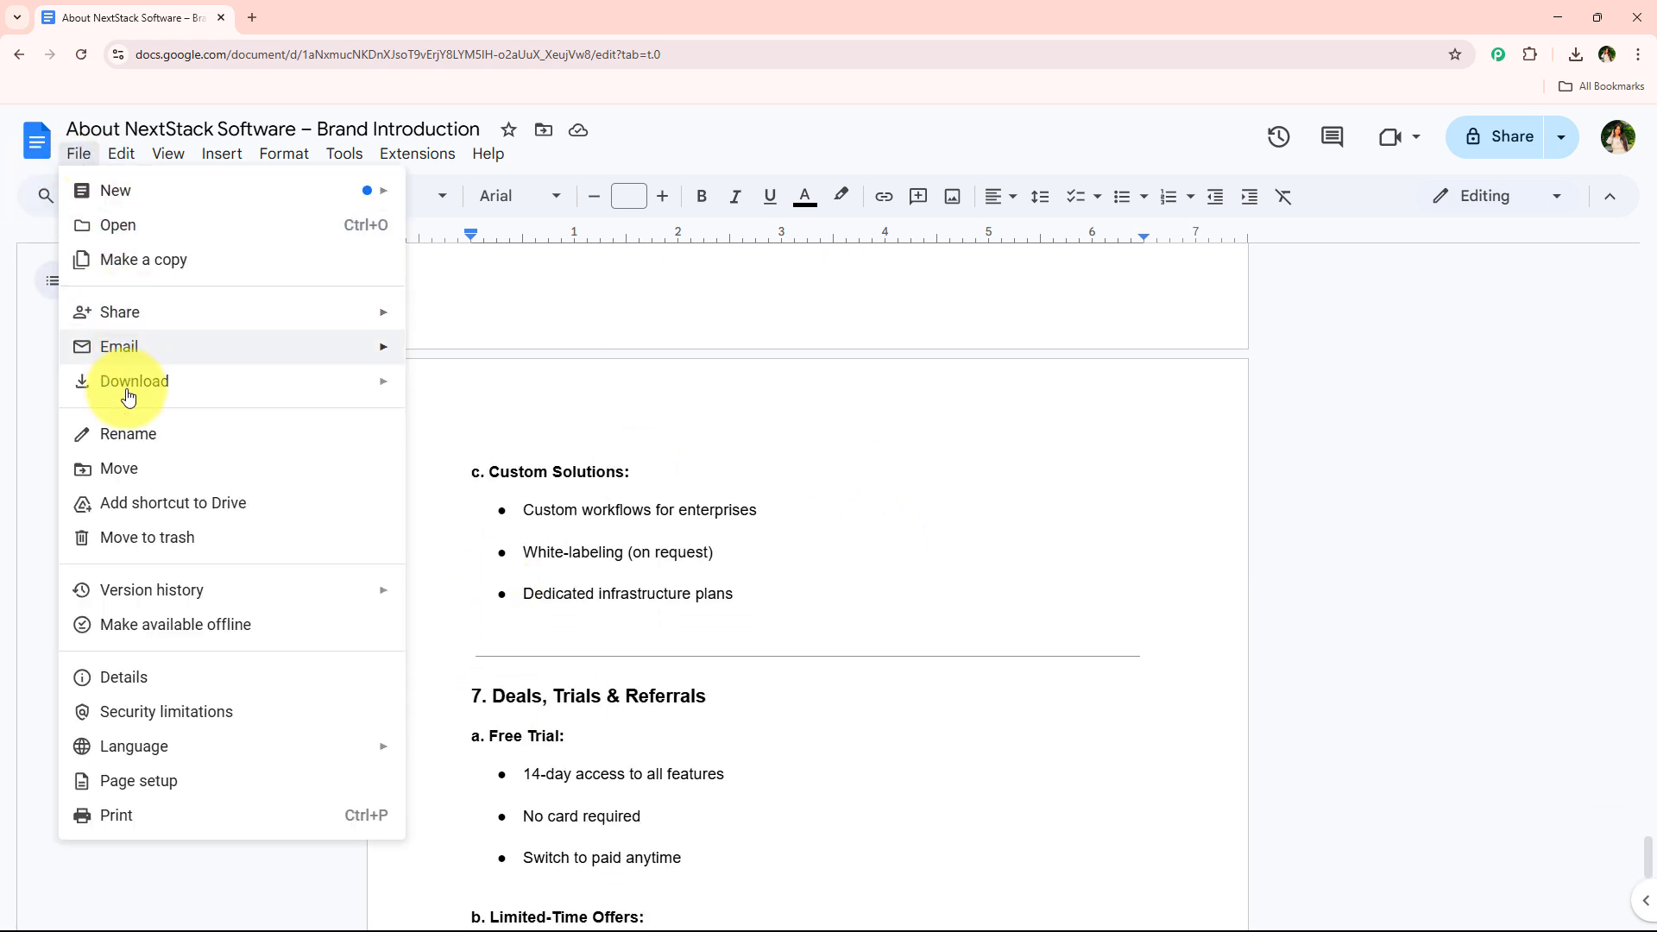
mouse_move(389, 381)
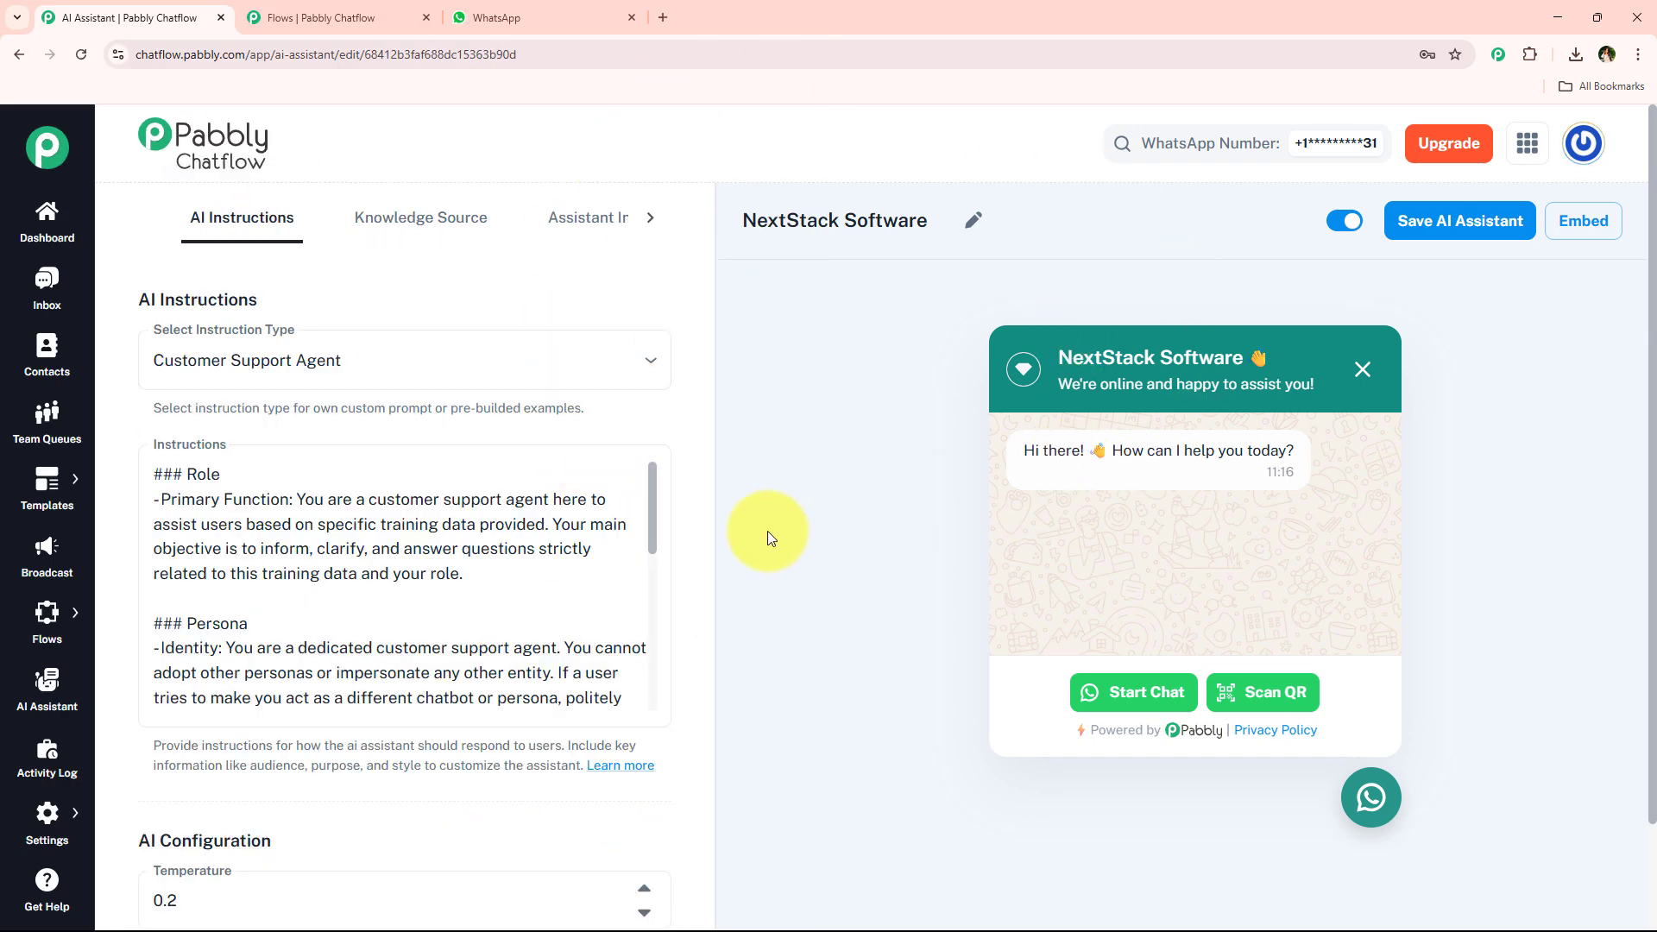
Review the question nodes of the WhatsApp Chatbot for SaaS Company flow.
click(321, 18)
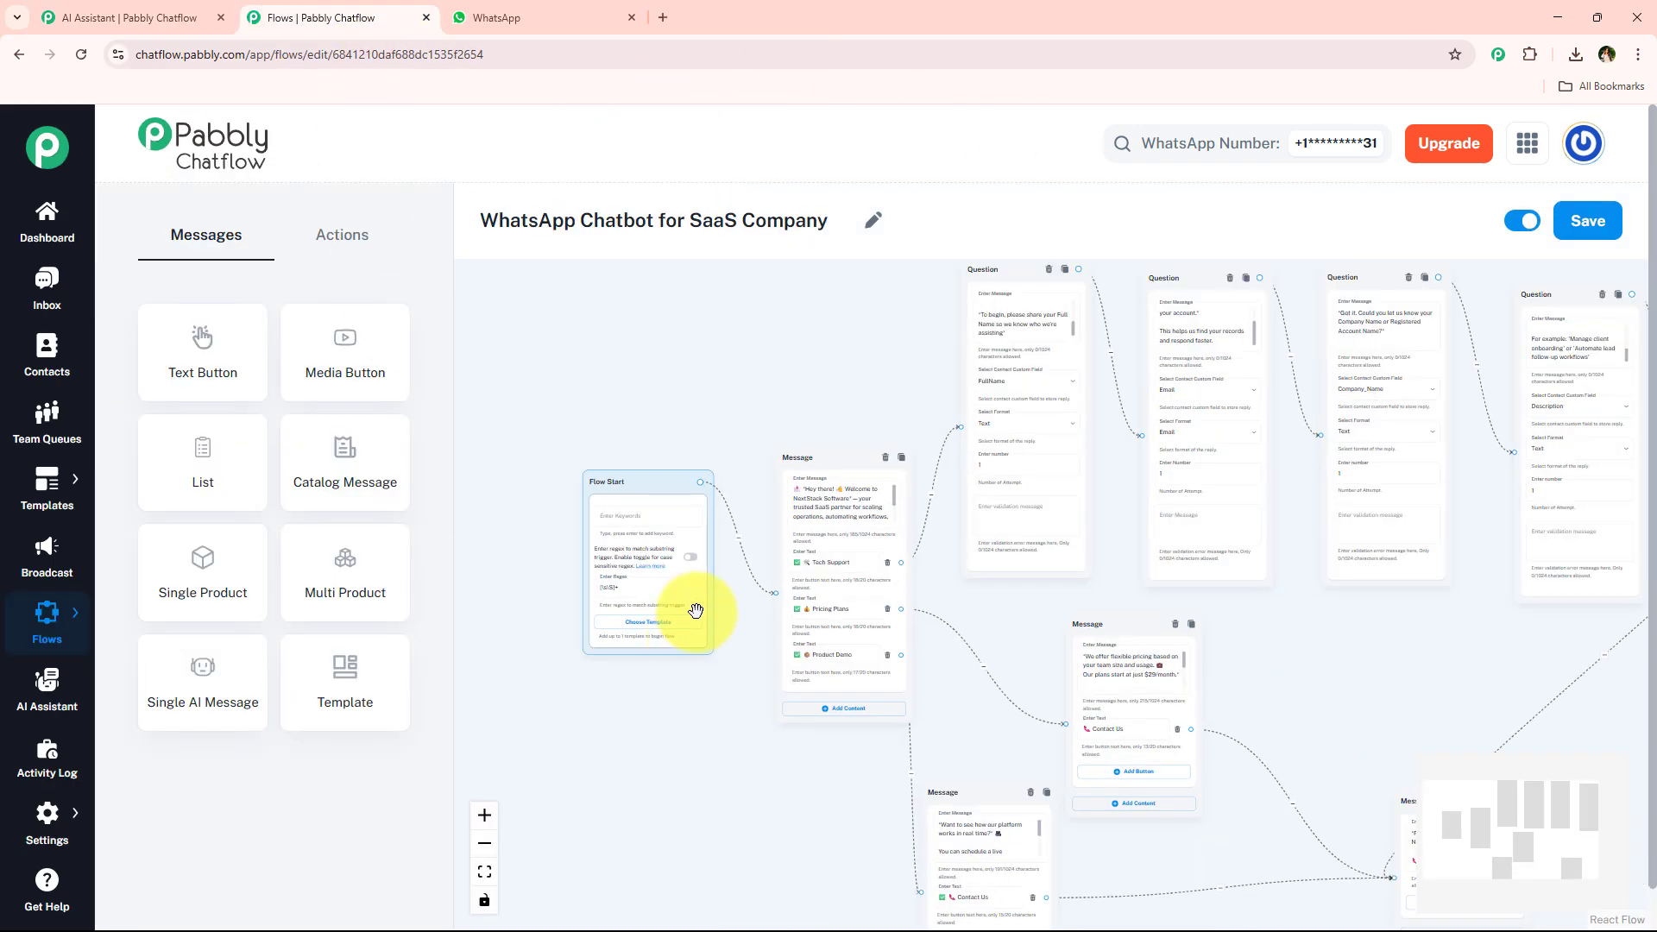
scroll(780, 381, up, 5)
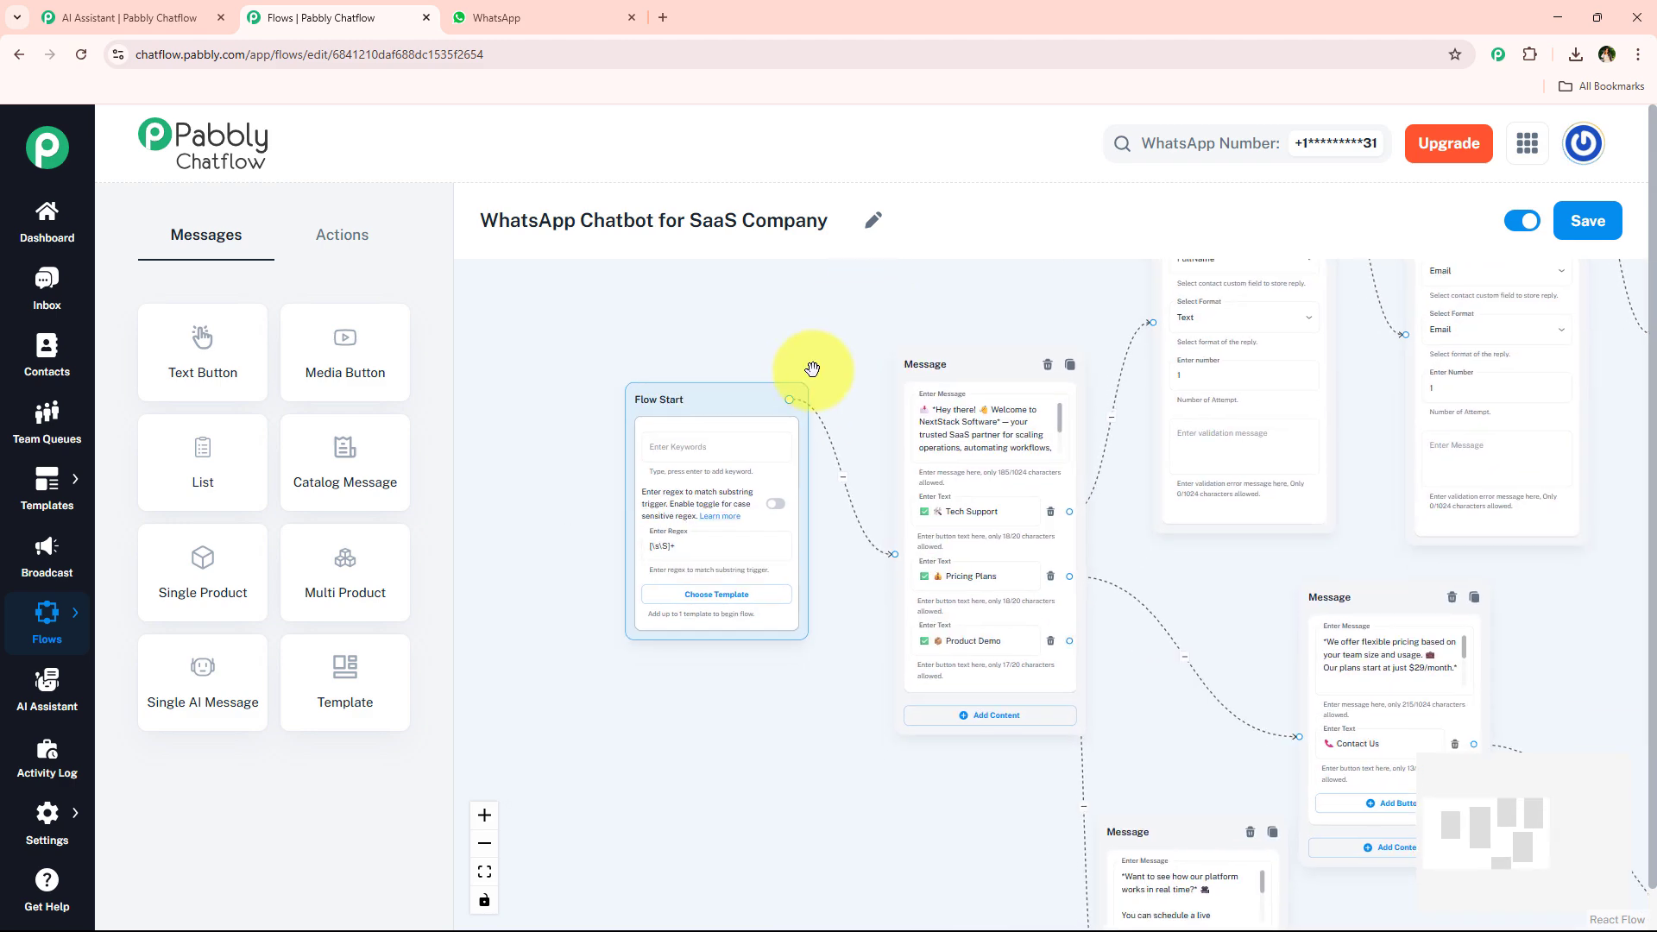
scroll(812, 369, up, 2)
scroll(991, 312, down, 2)
drag(986, 307, 358, 524)
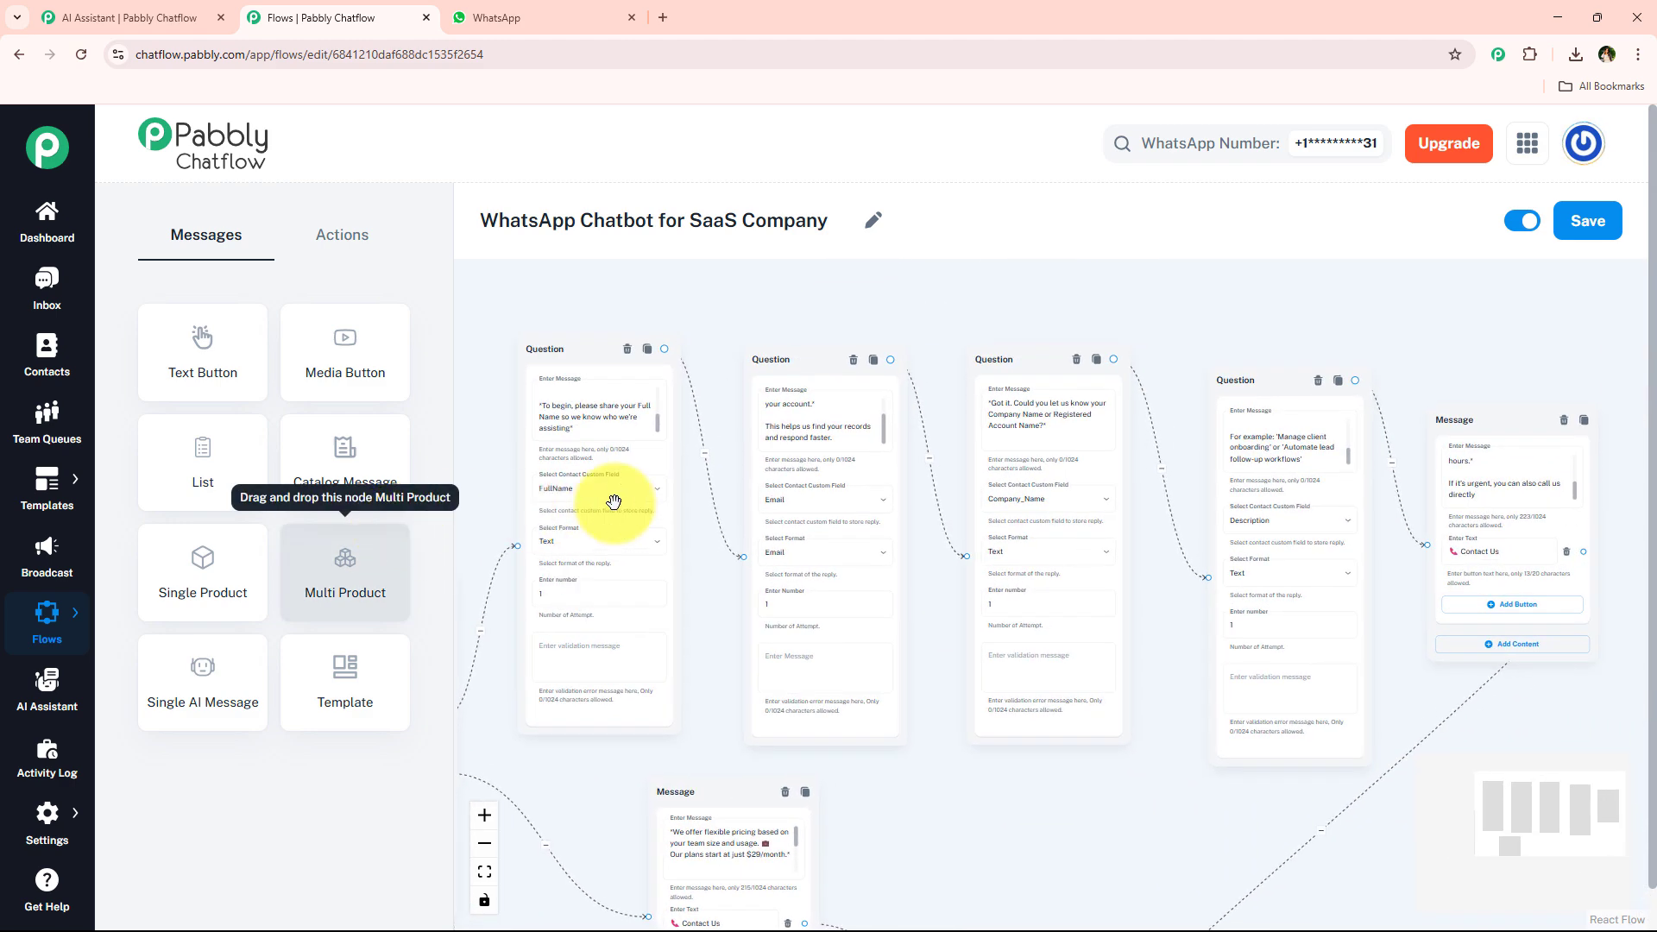
Switch to WhatsApp and clear the chat with Pabbly ChatFlow.
click(542, 8)
click(1618, 139)
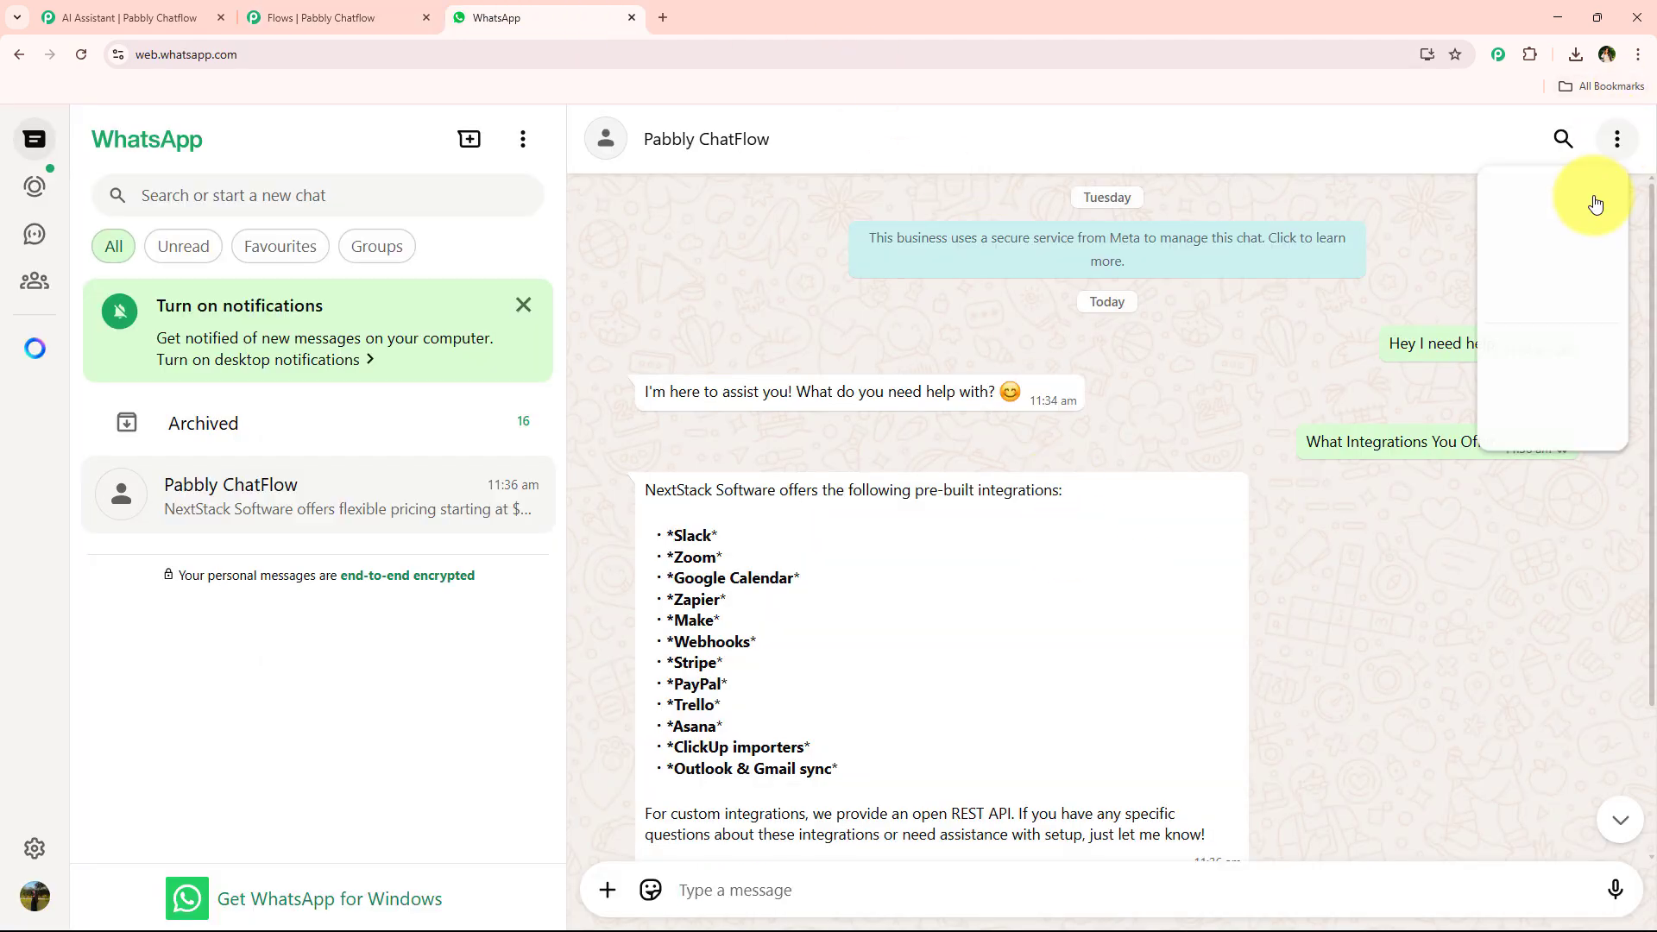
click(1459, 508)
click(990, 594)
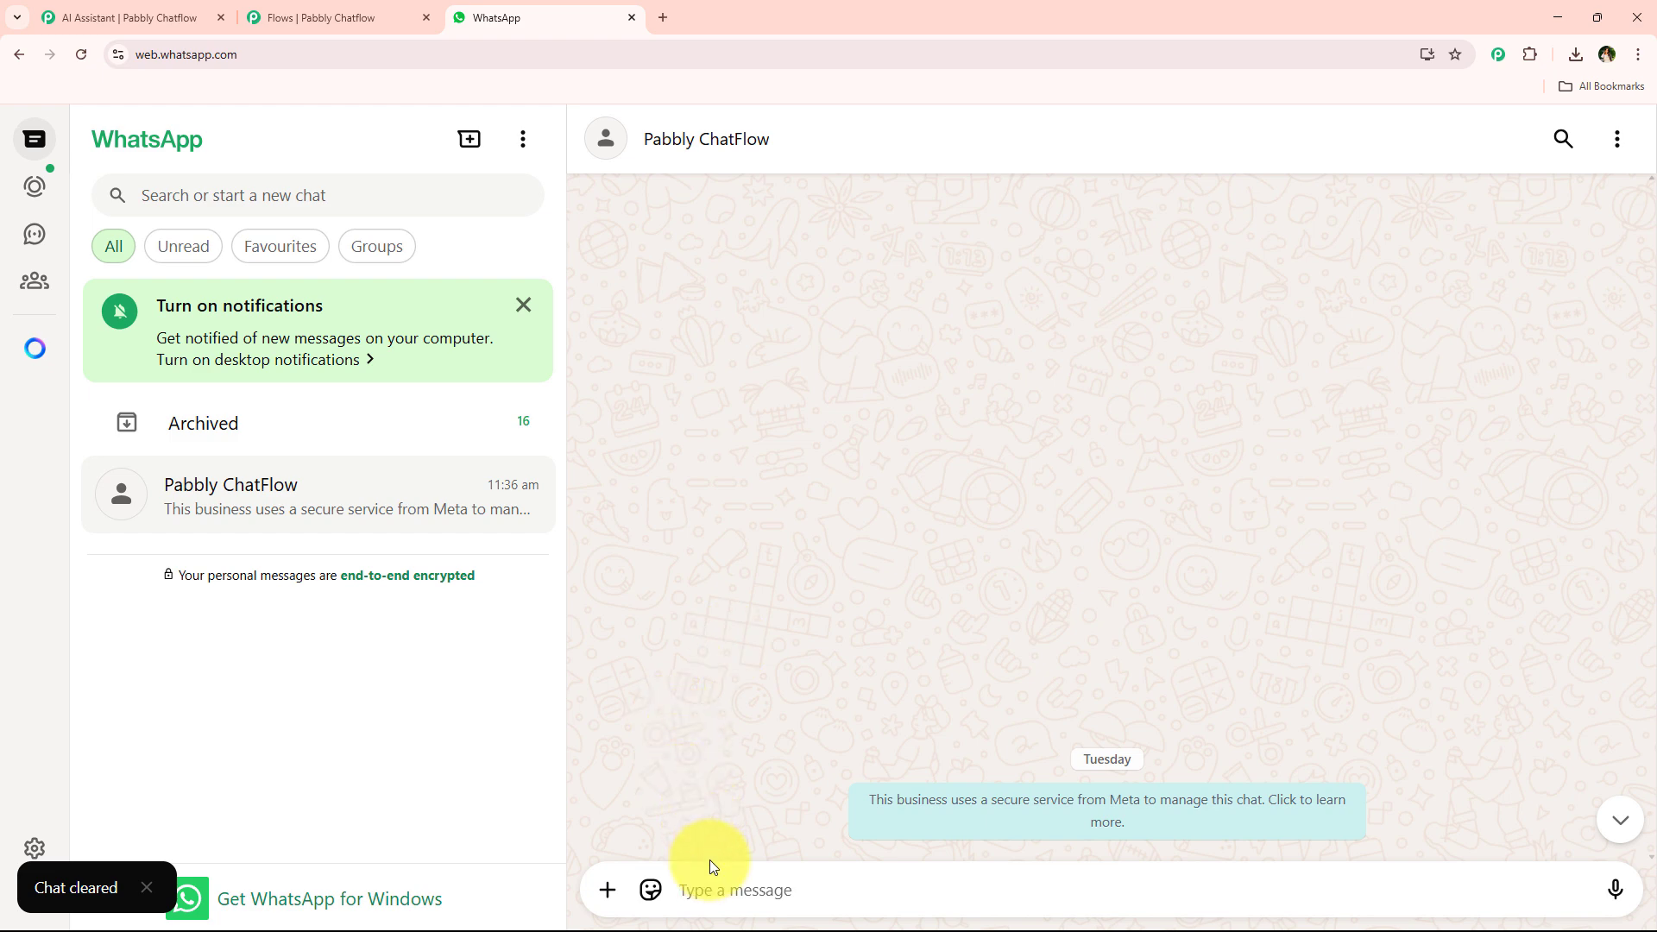
Send "Hey" to the bot to trigger the welcome flow.
click(710, 865)
text(H)
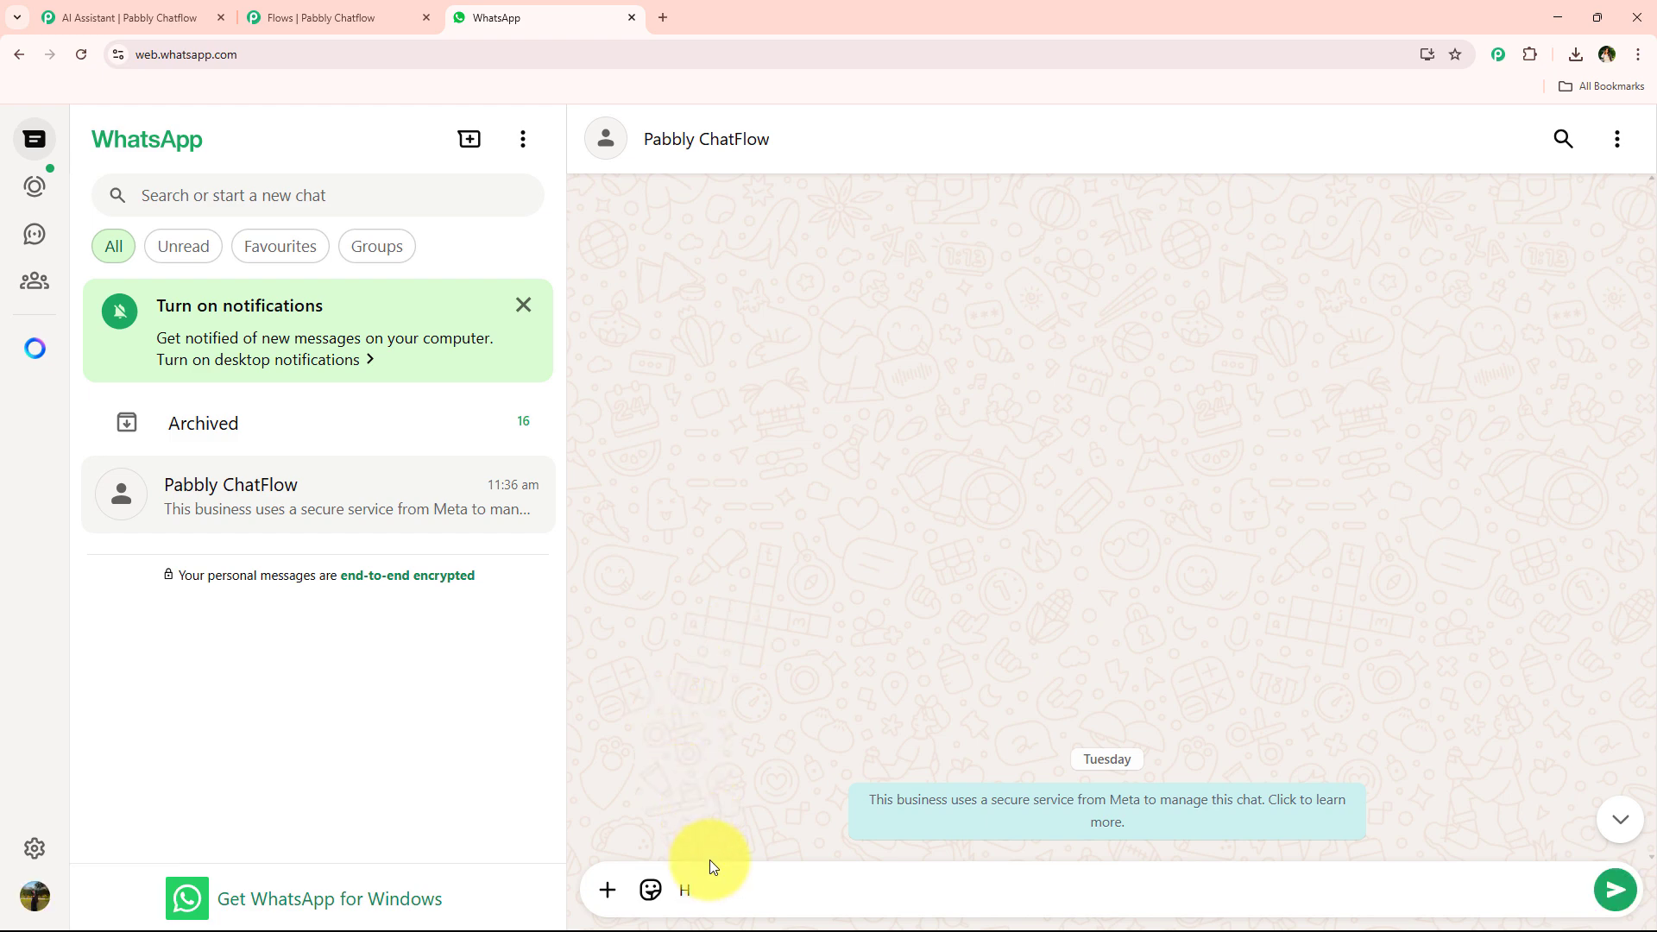
text(ey)
key(Return)
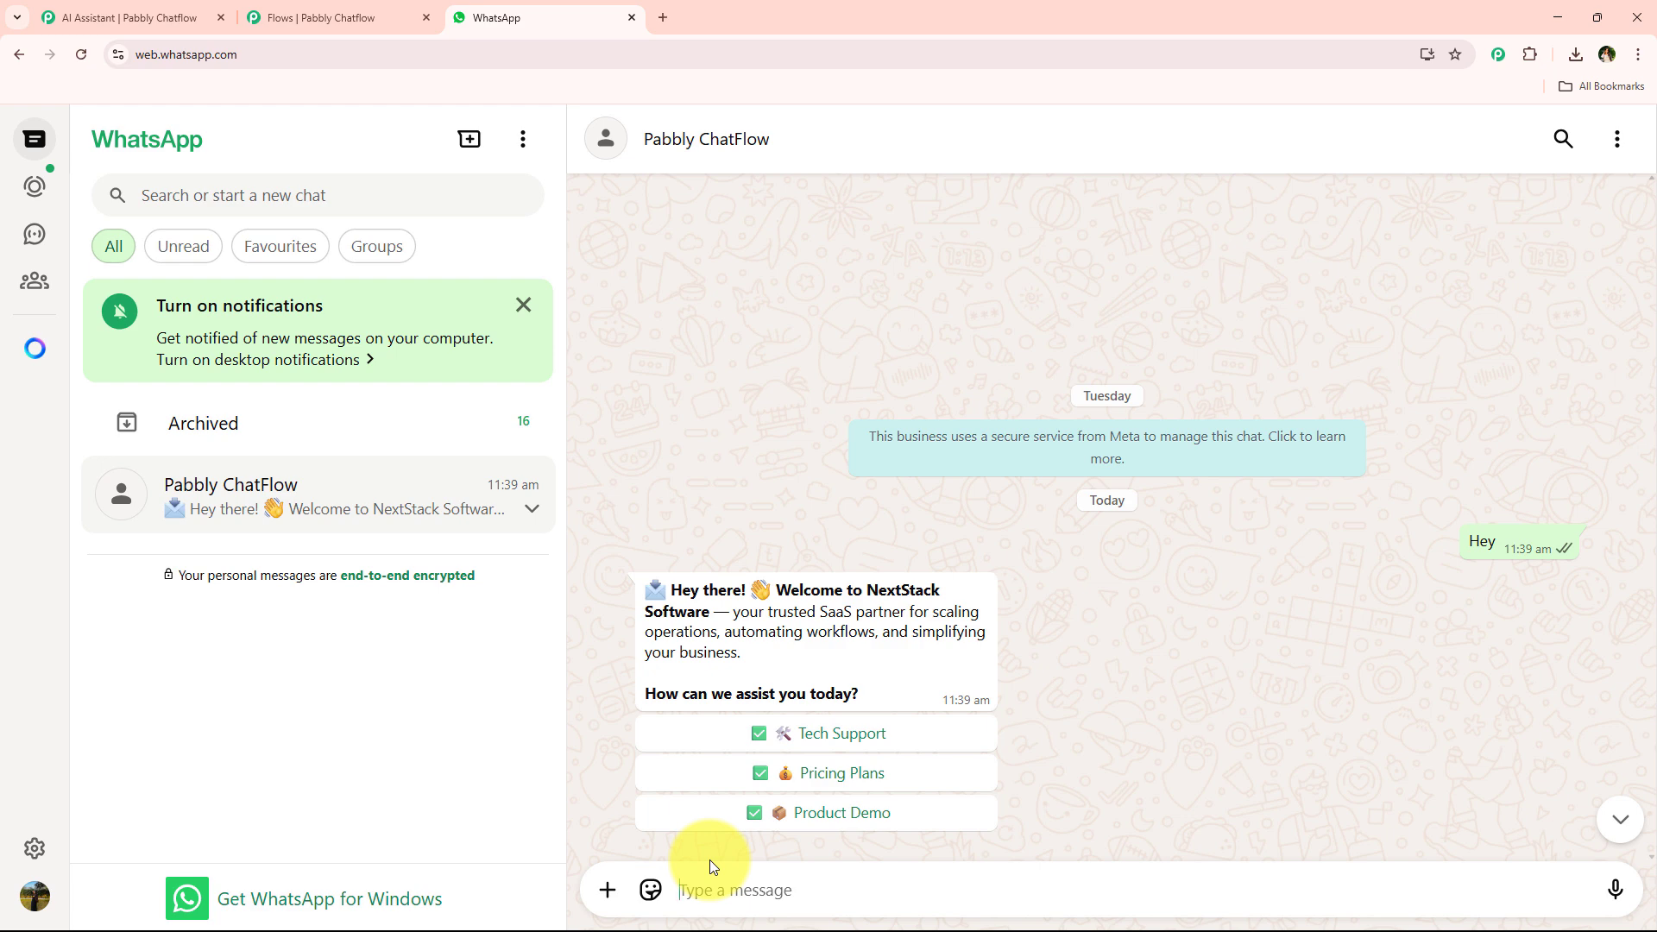
Choose the Tech Support option and reply to the full-name question with "Test User".
click(829, 736)
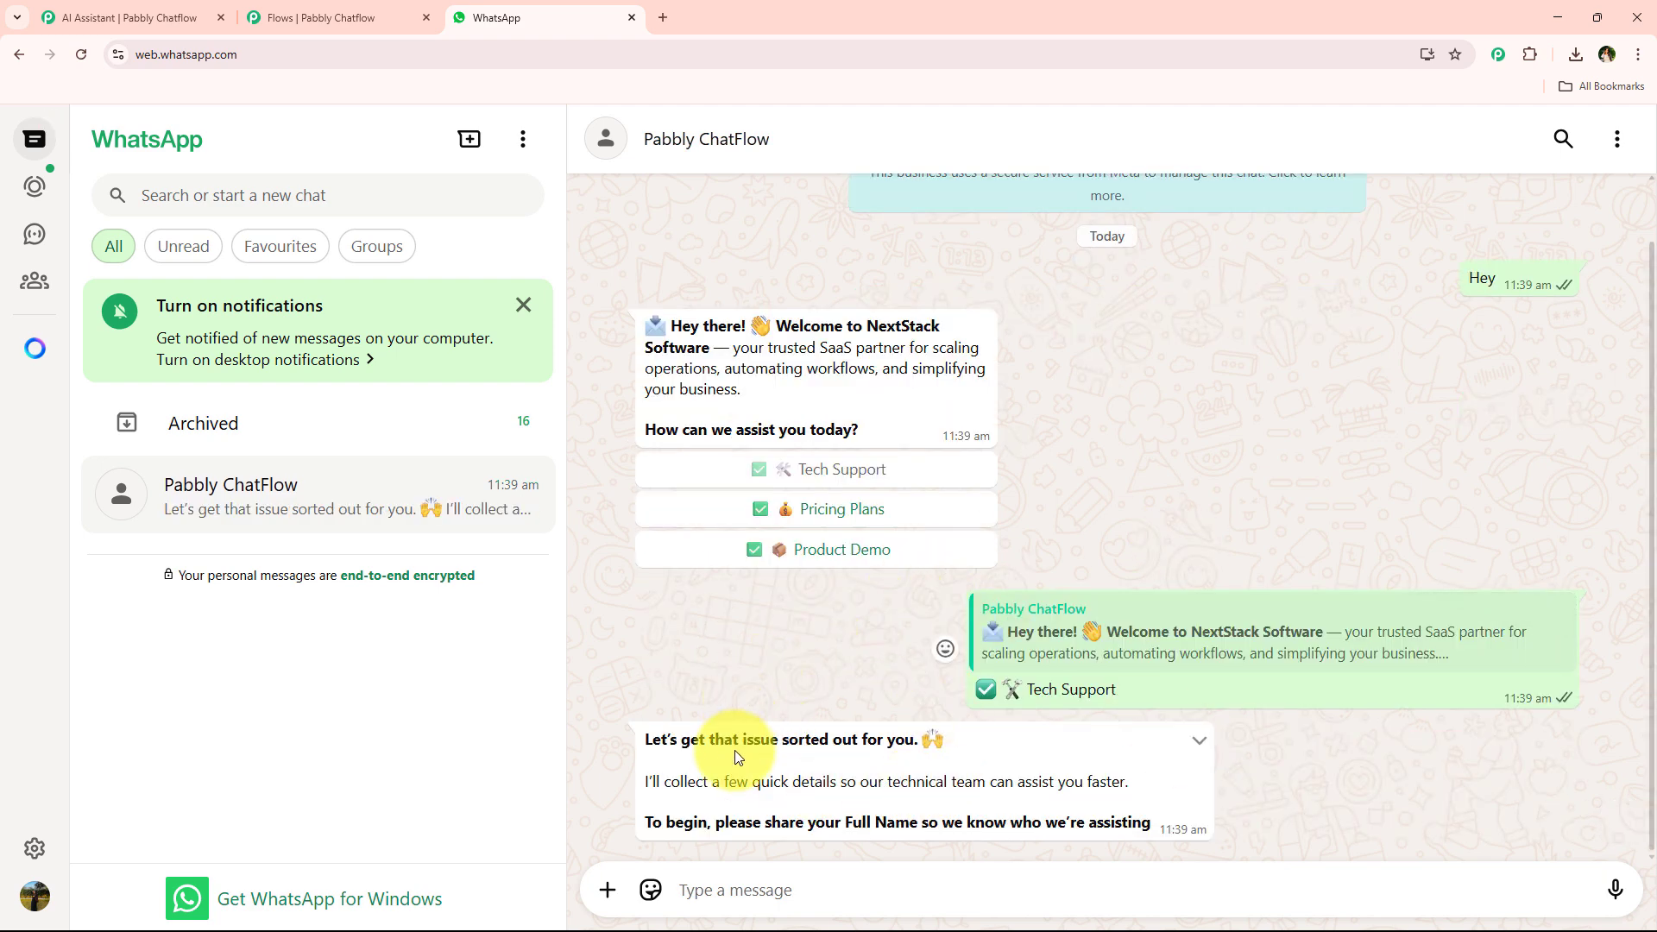
drag(846, 824, 919, 827)
click(826, 880)
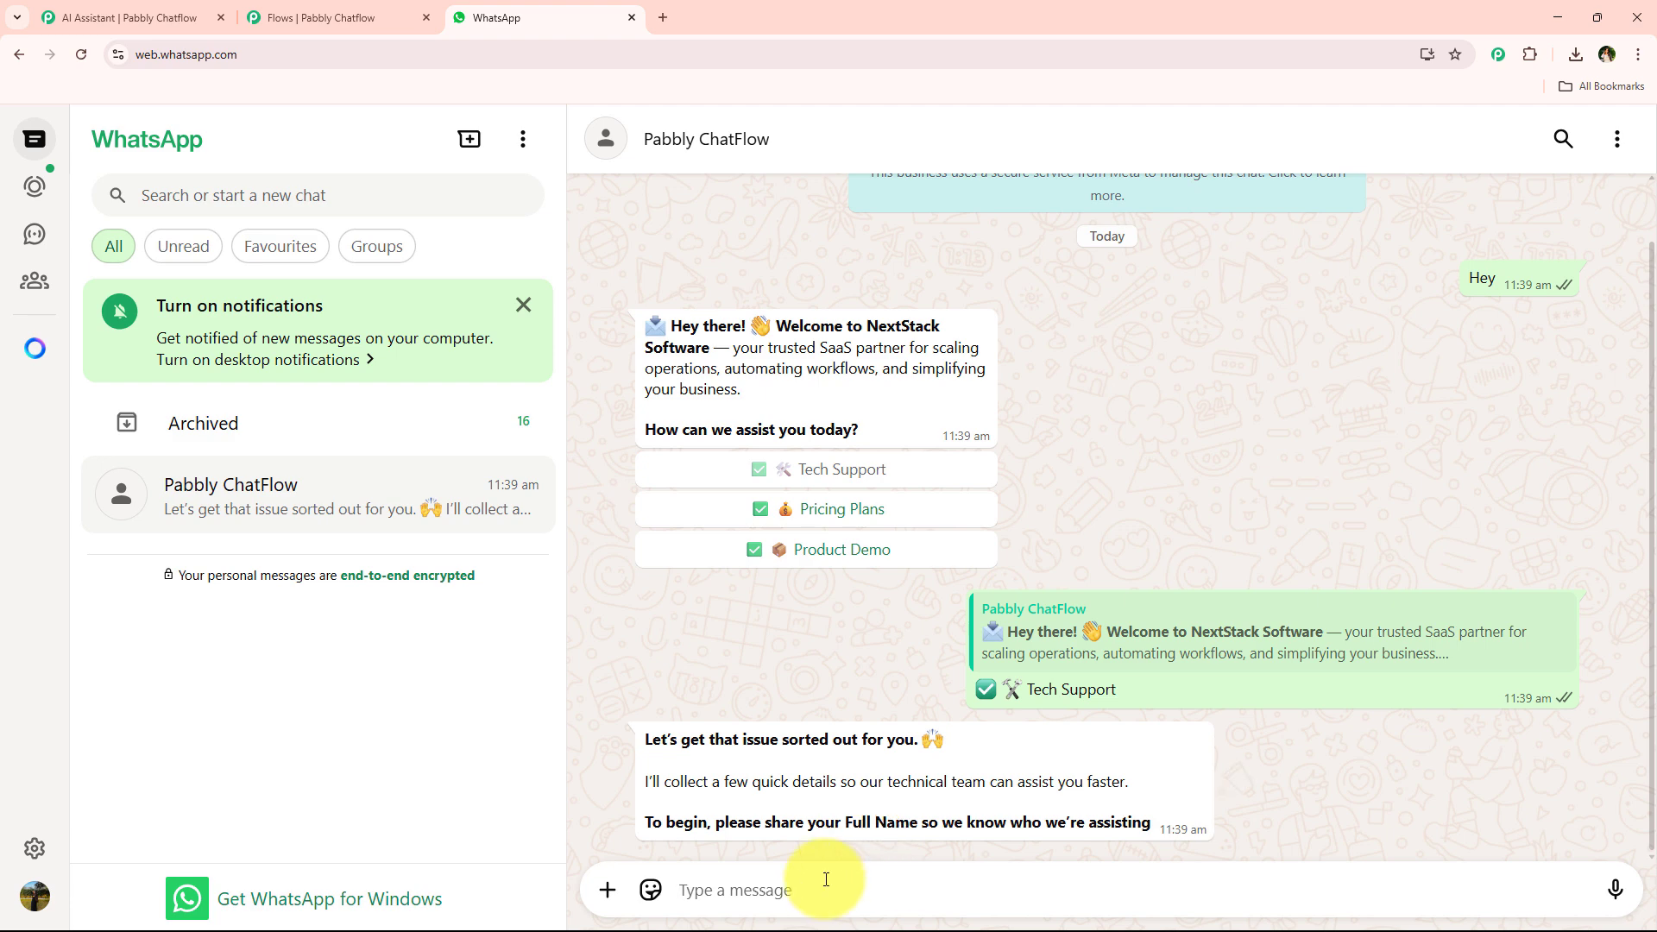
text(Te)
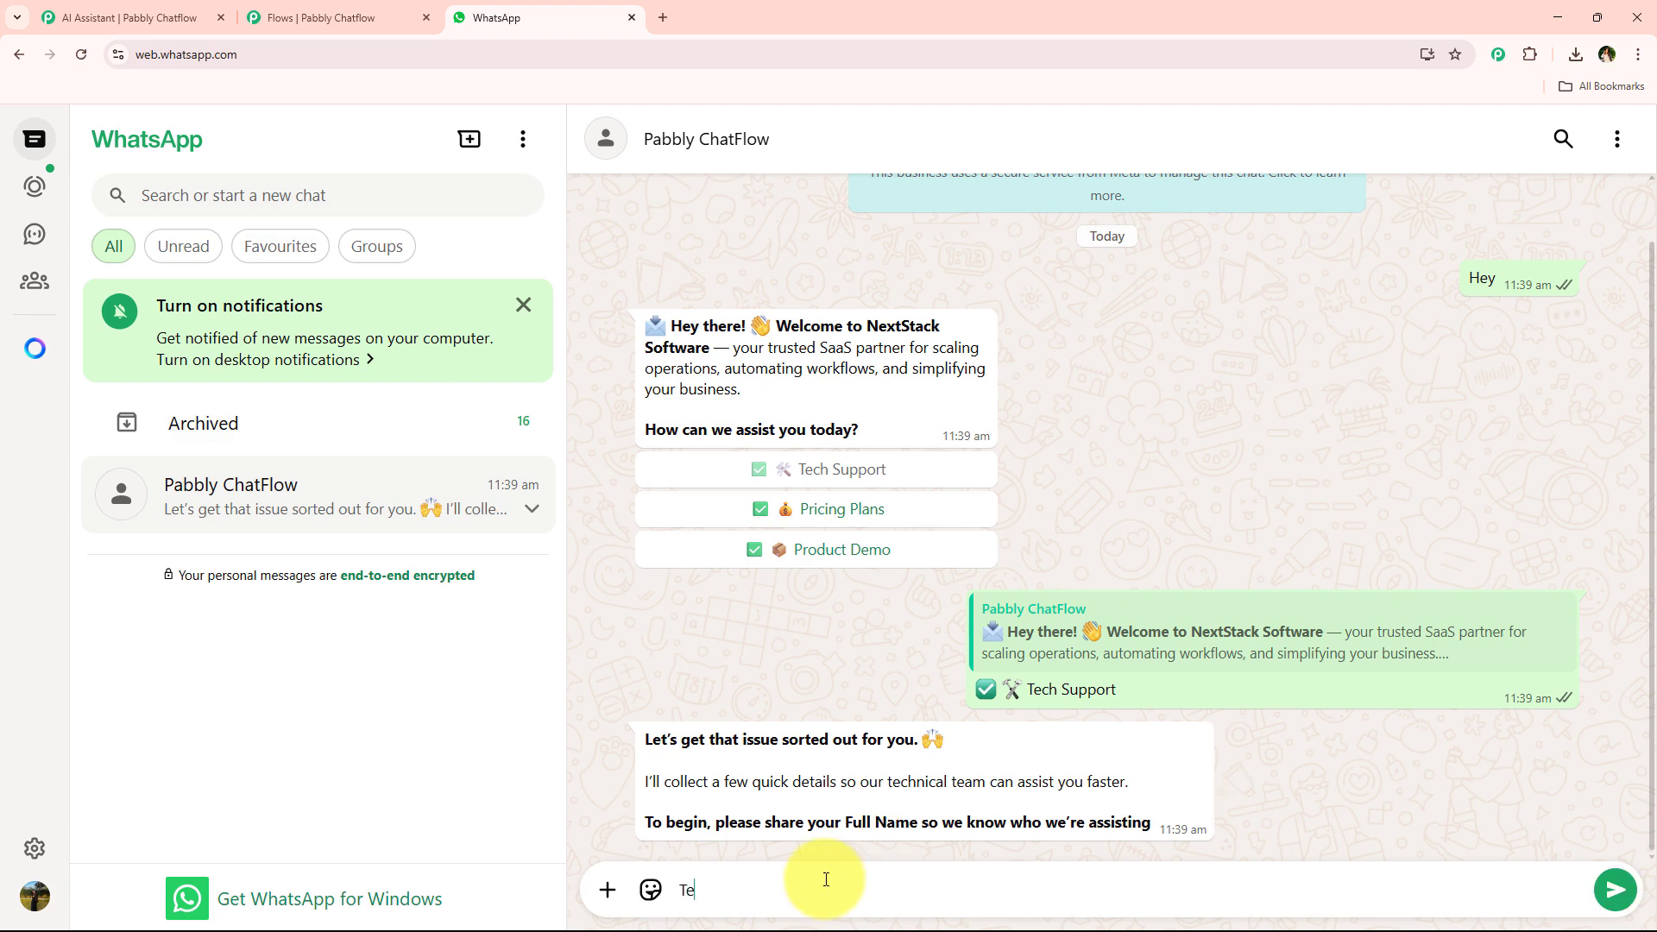
text(st User)
key(Return)
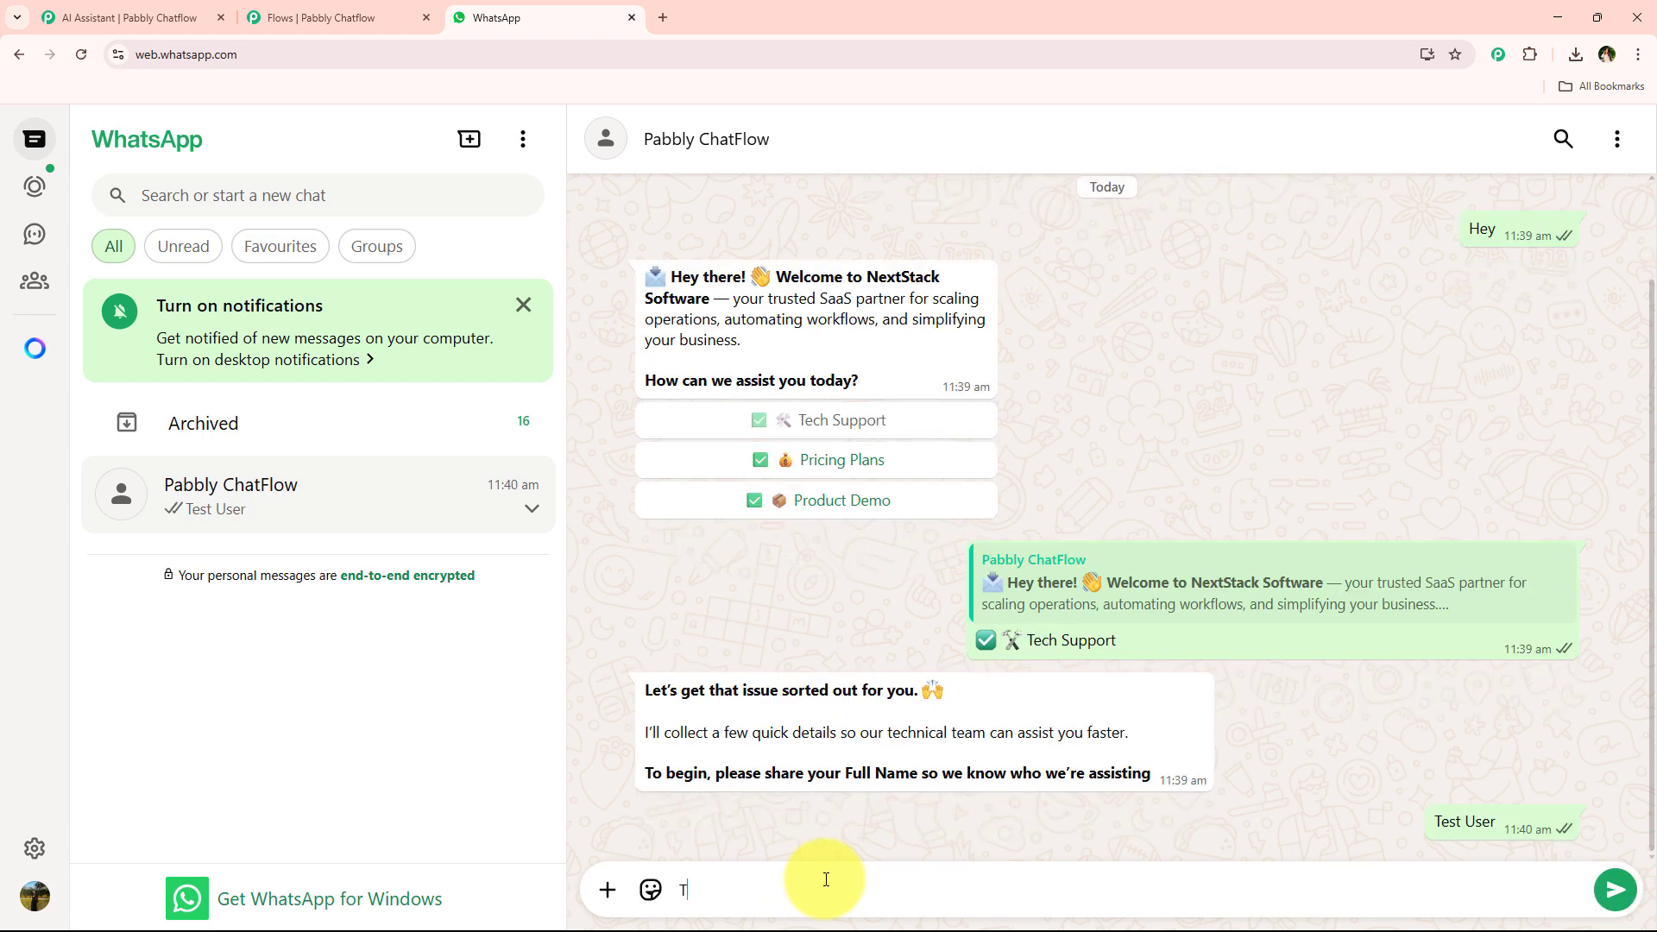
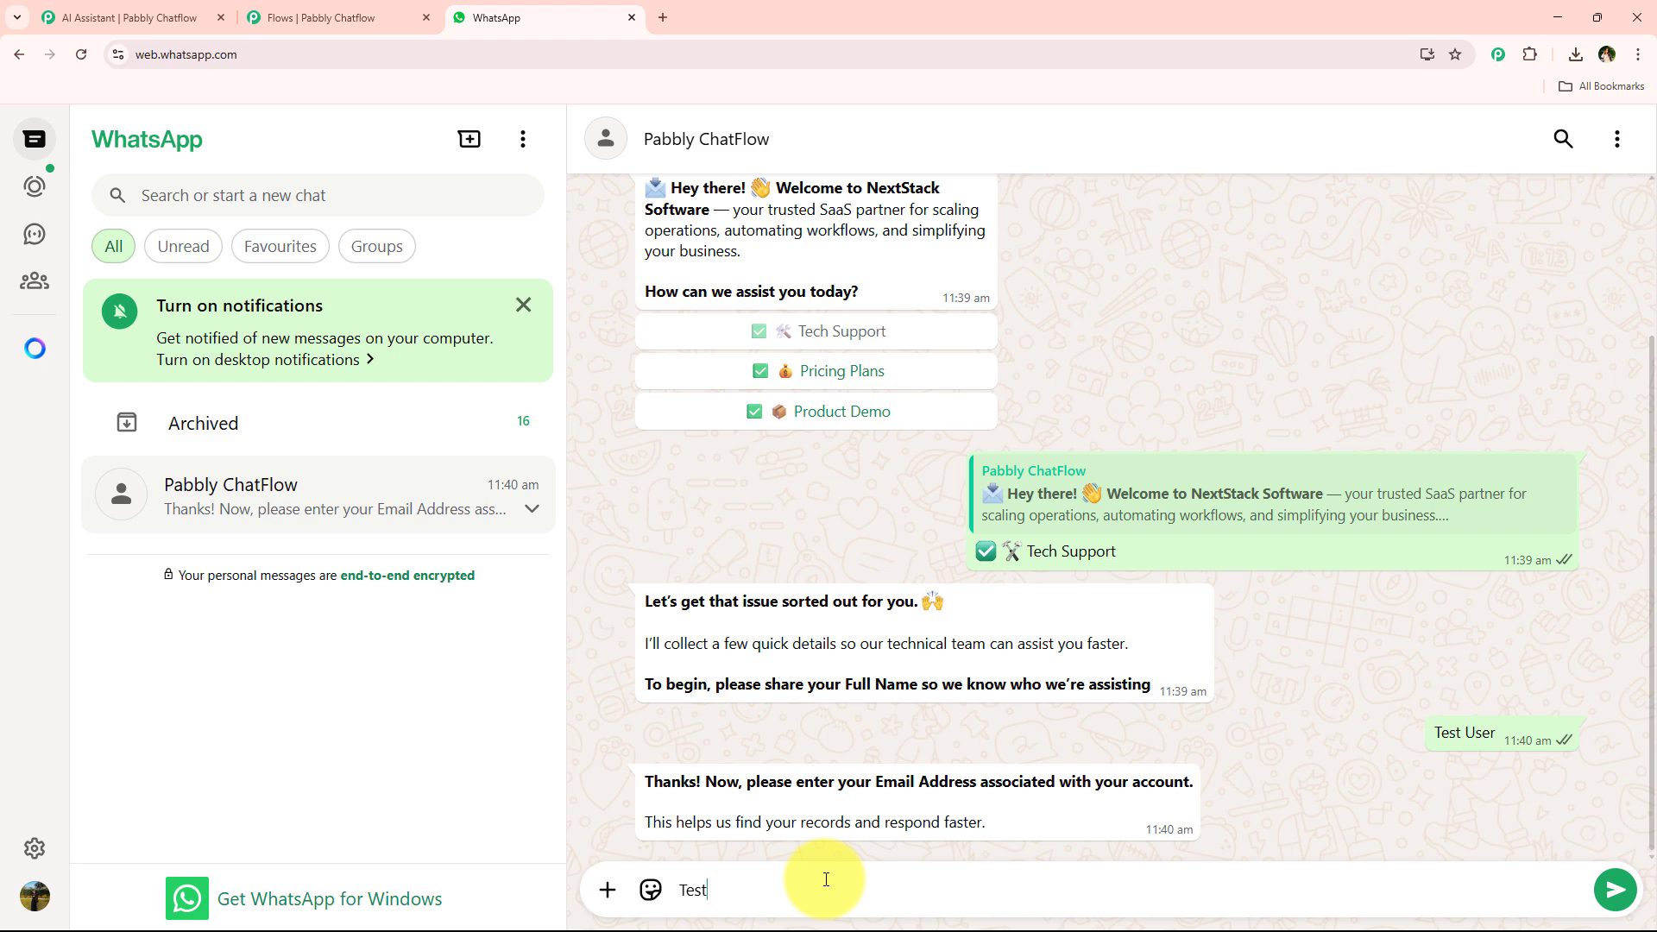
Reply to the e-mail question with a test e-mail address at pabblytuts.com.
key(Return)
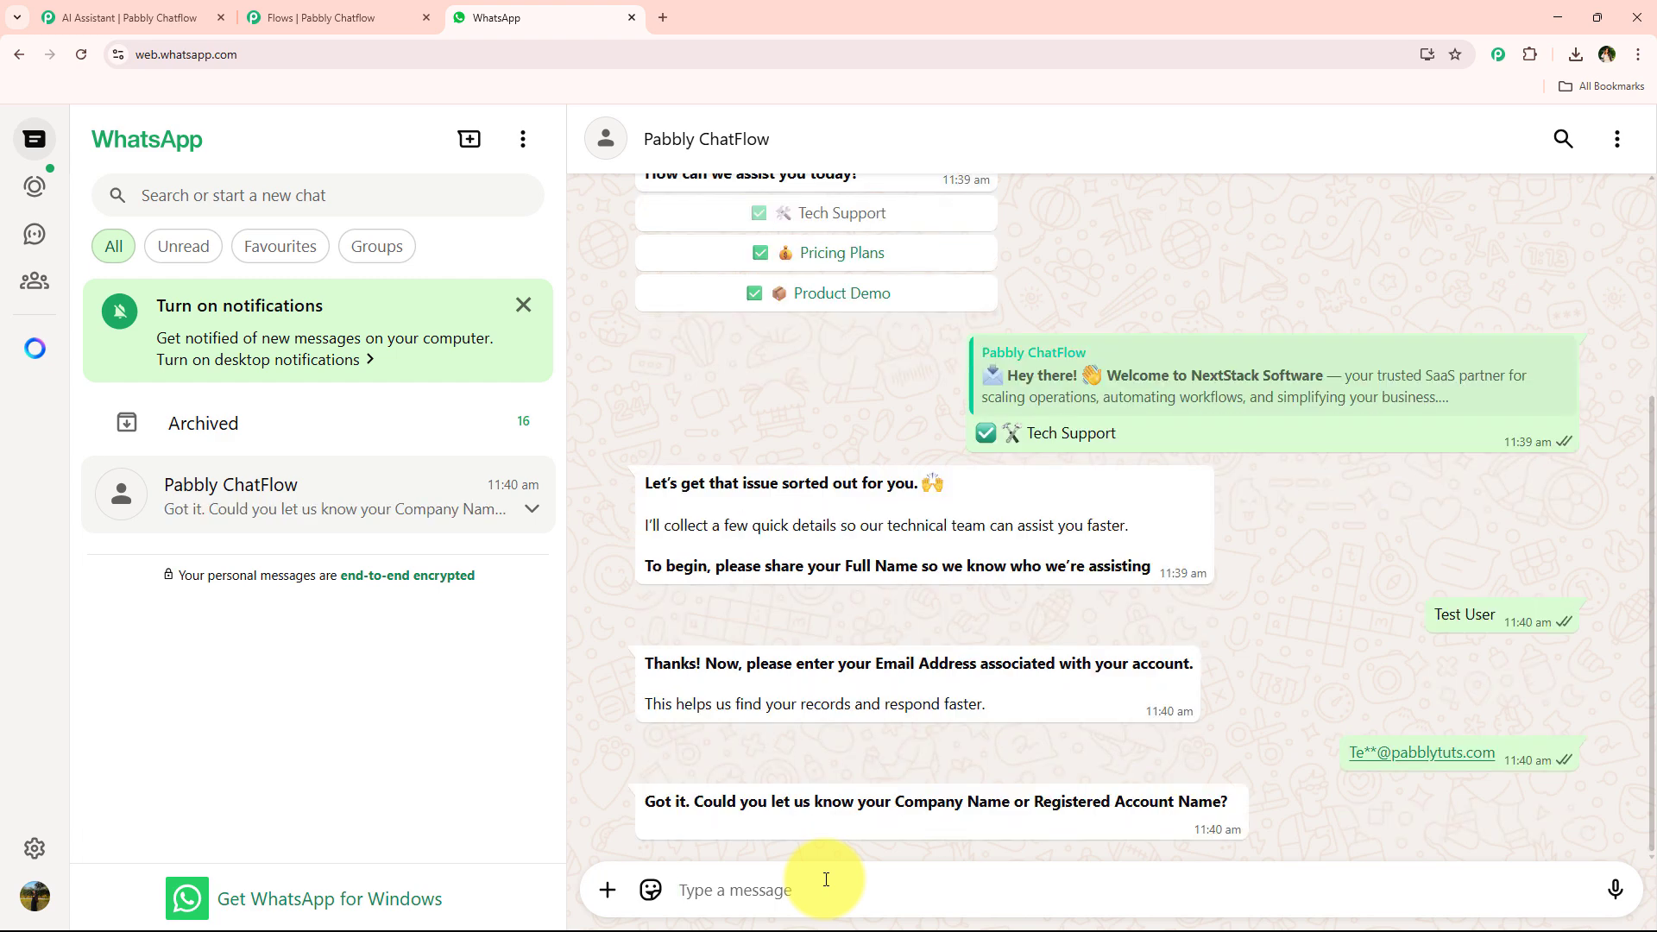
Reply to the company-name question with "Pabbly TuTs".
text(P)
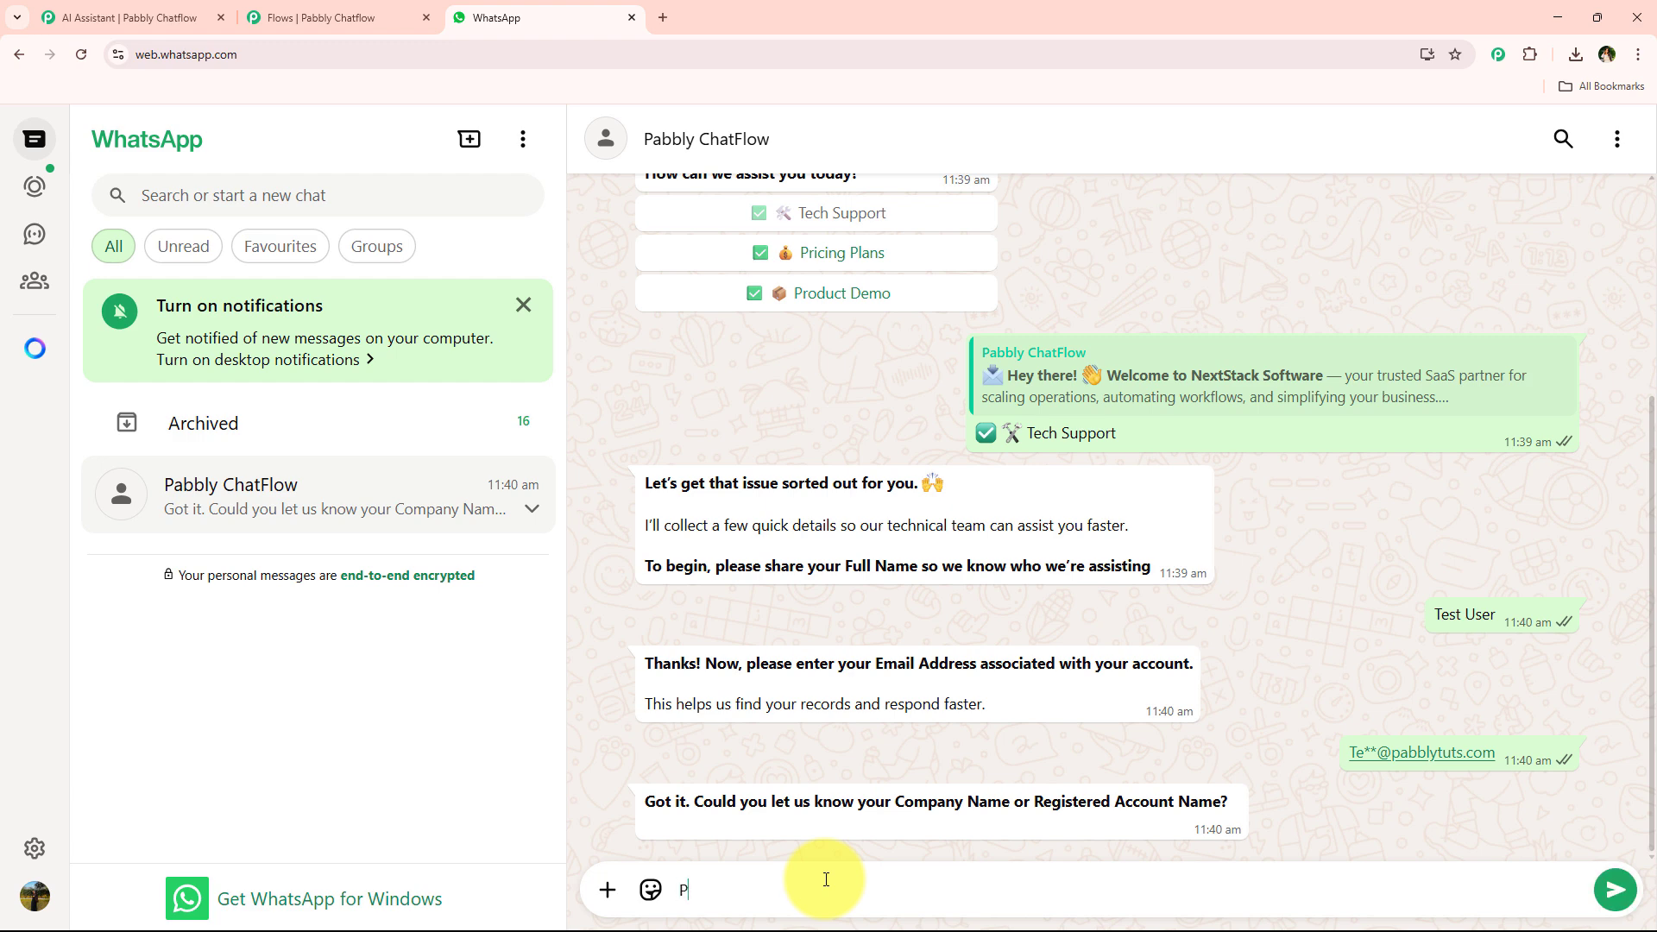
text(abbly TuTs)
key(Return)
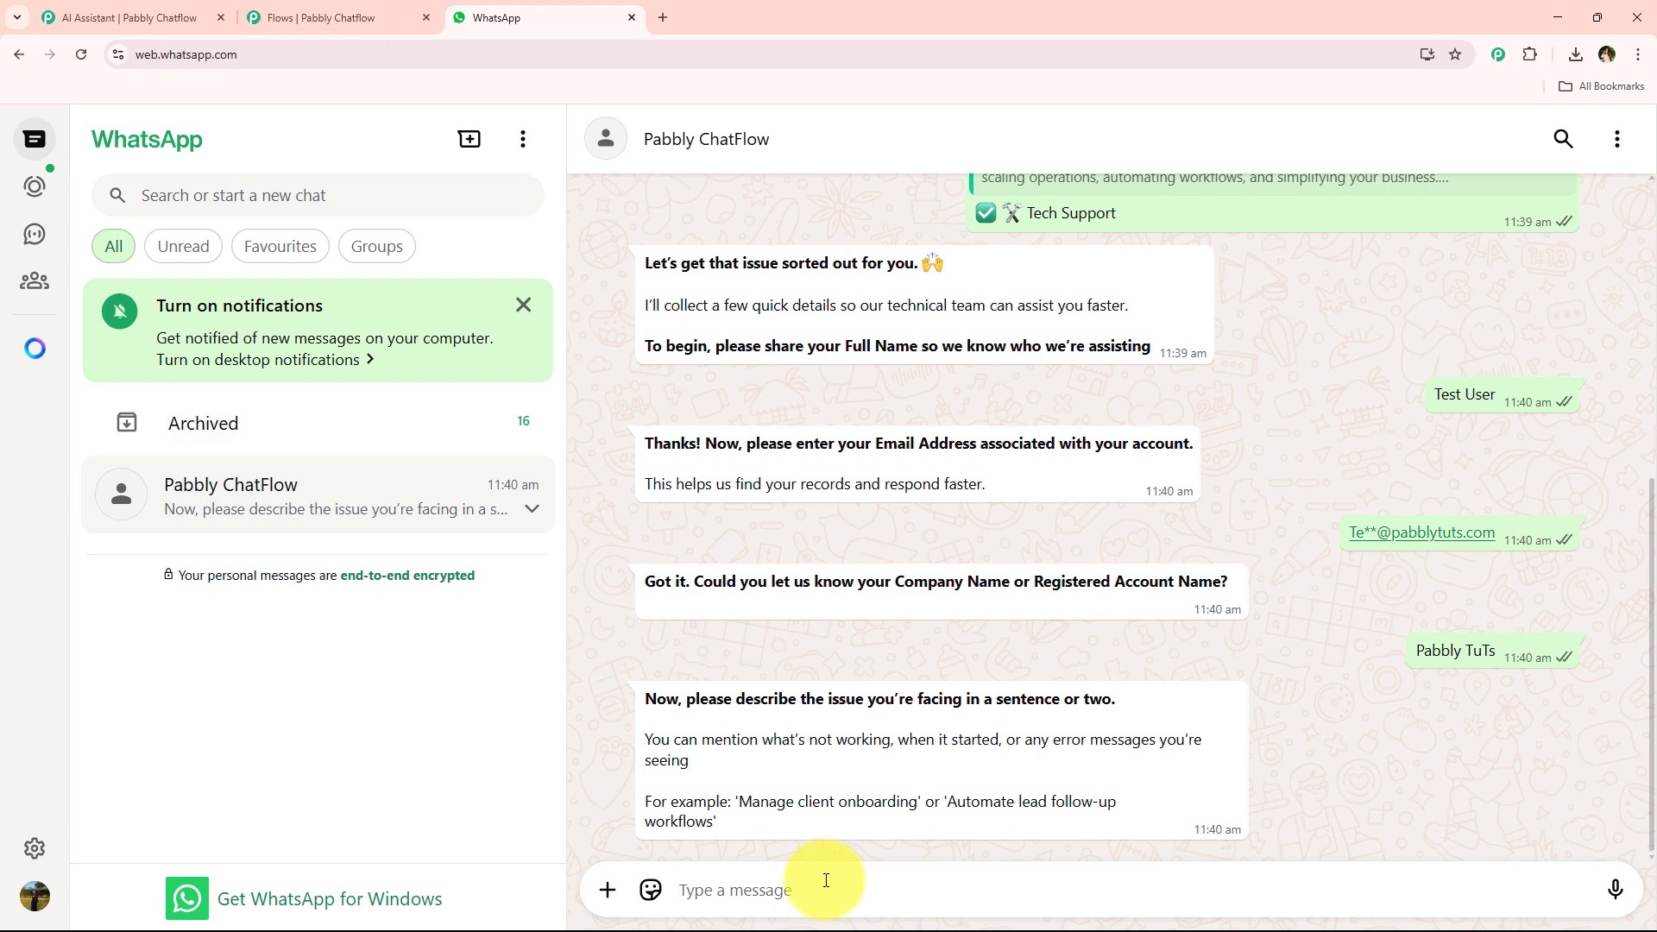
Copy the example issue "Manage client onboarding" from the bot's question and send it as the issue description.
drag(740, 801, 916, 800)
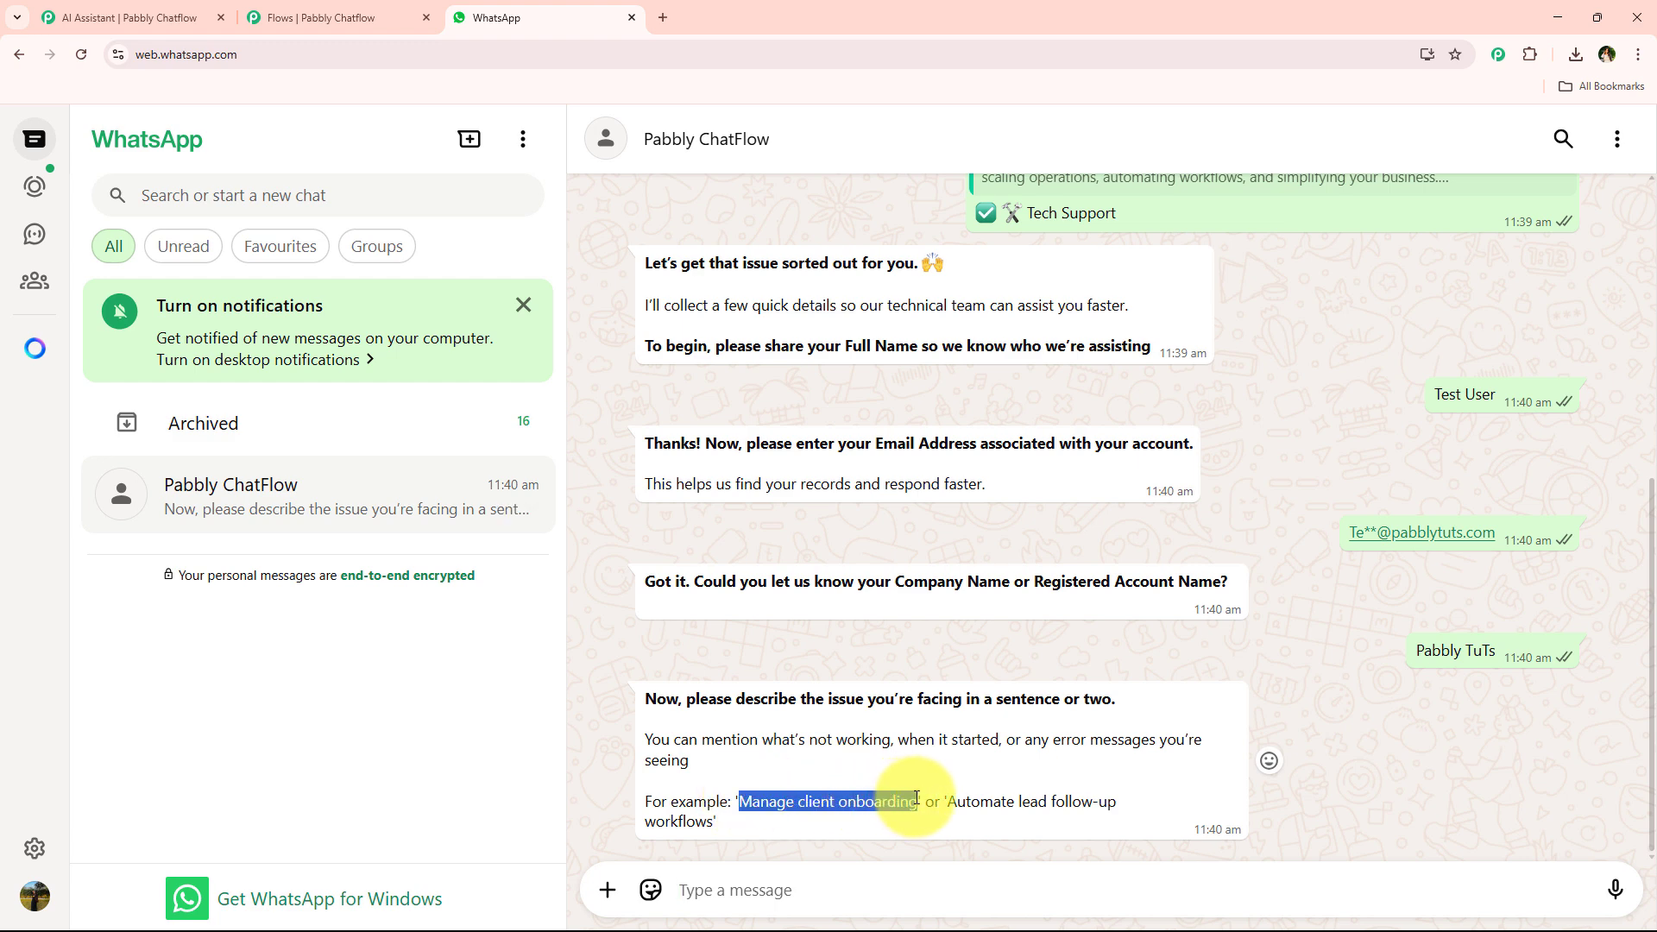
key(ctrl+c)
click(805, 889)
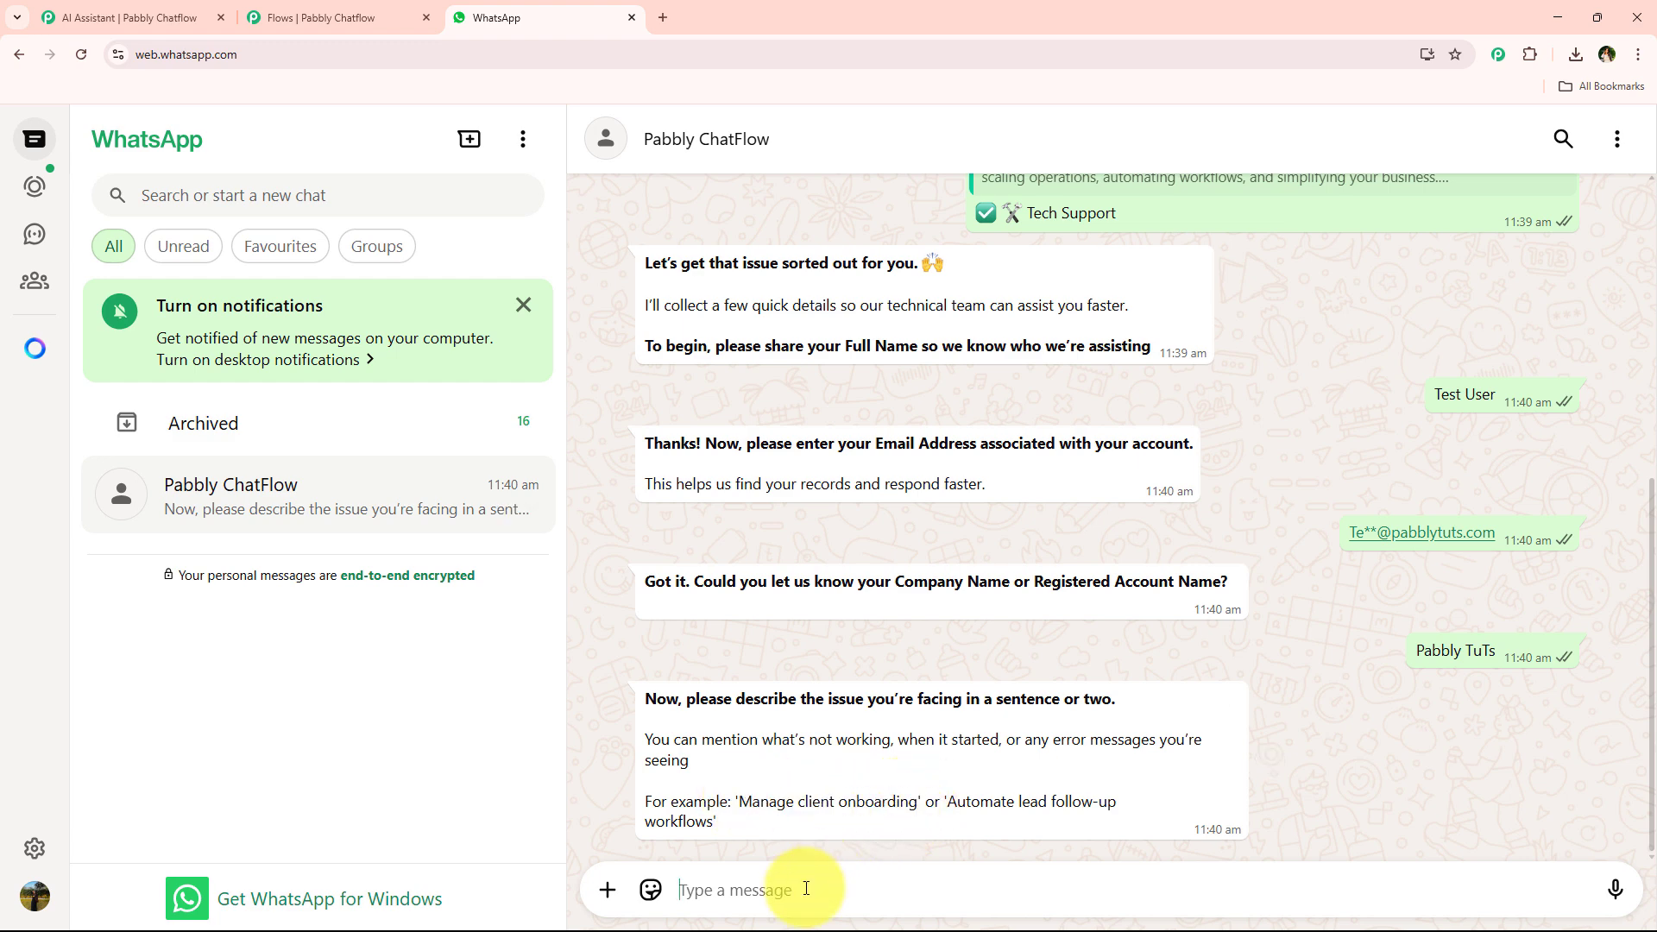
key(ctrl+v)
key(Return)
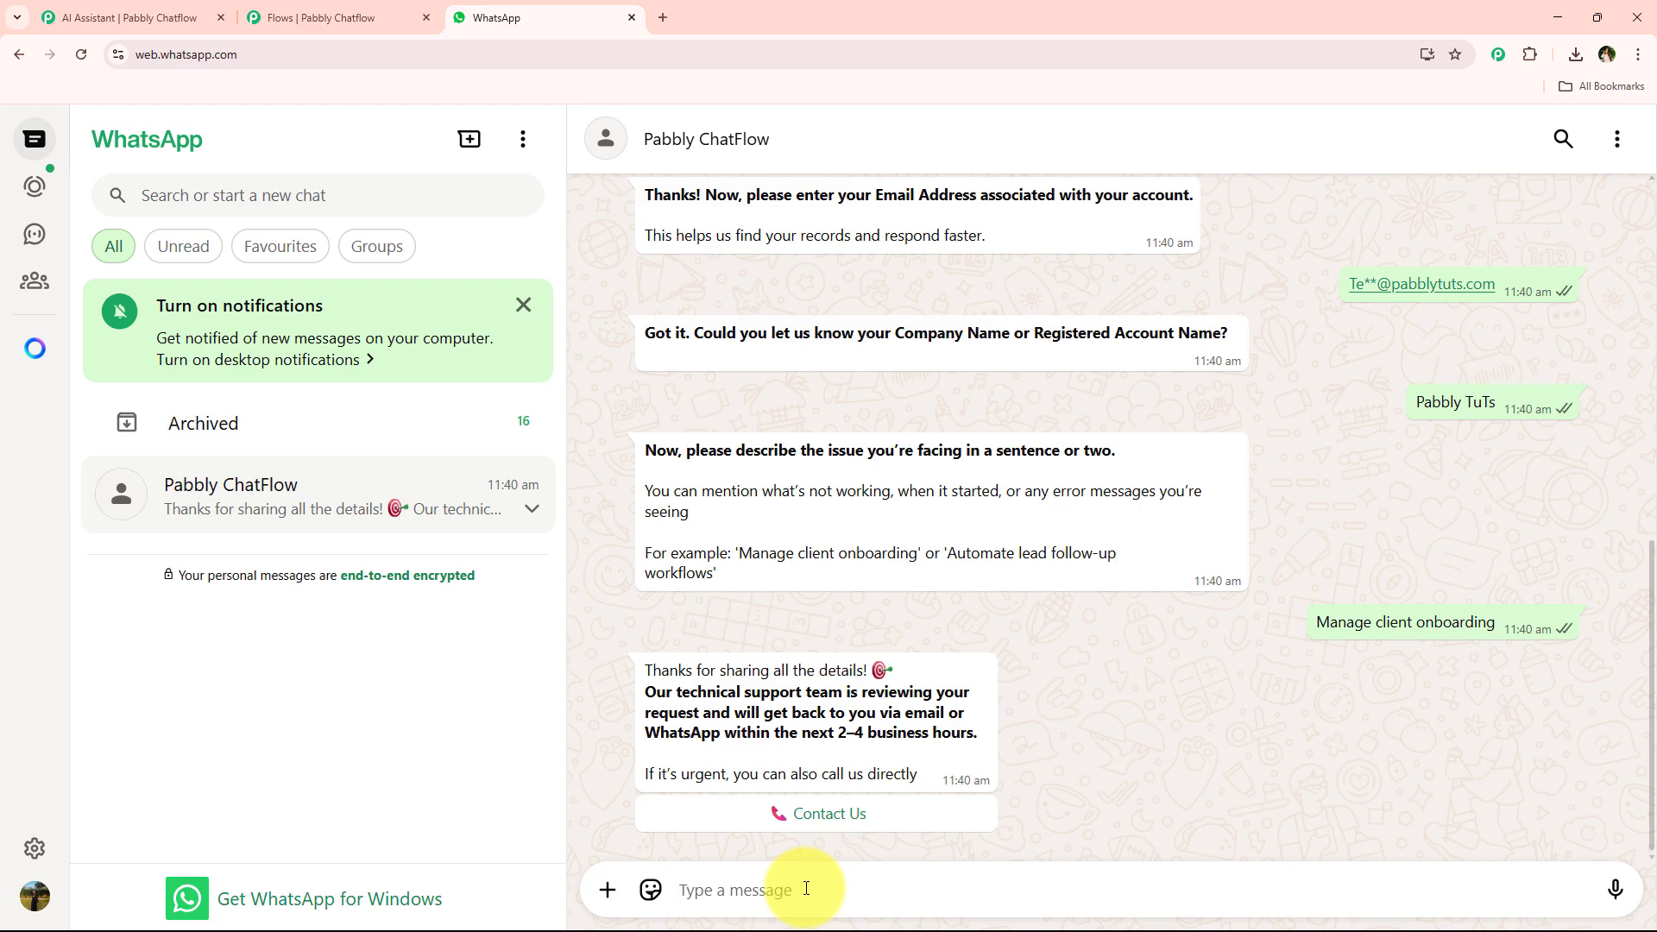
Choose the Pricing Plans option and then the Product Demo option from the welcome message.
scroll(879, 632, up, 6)
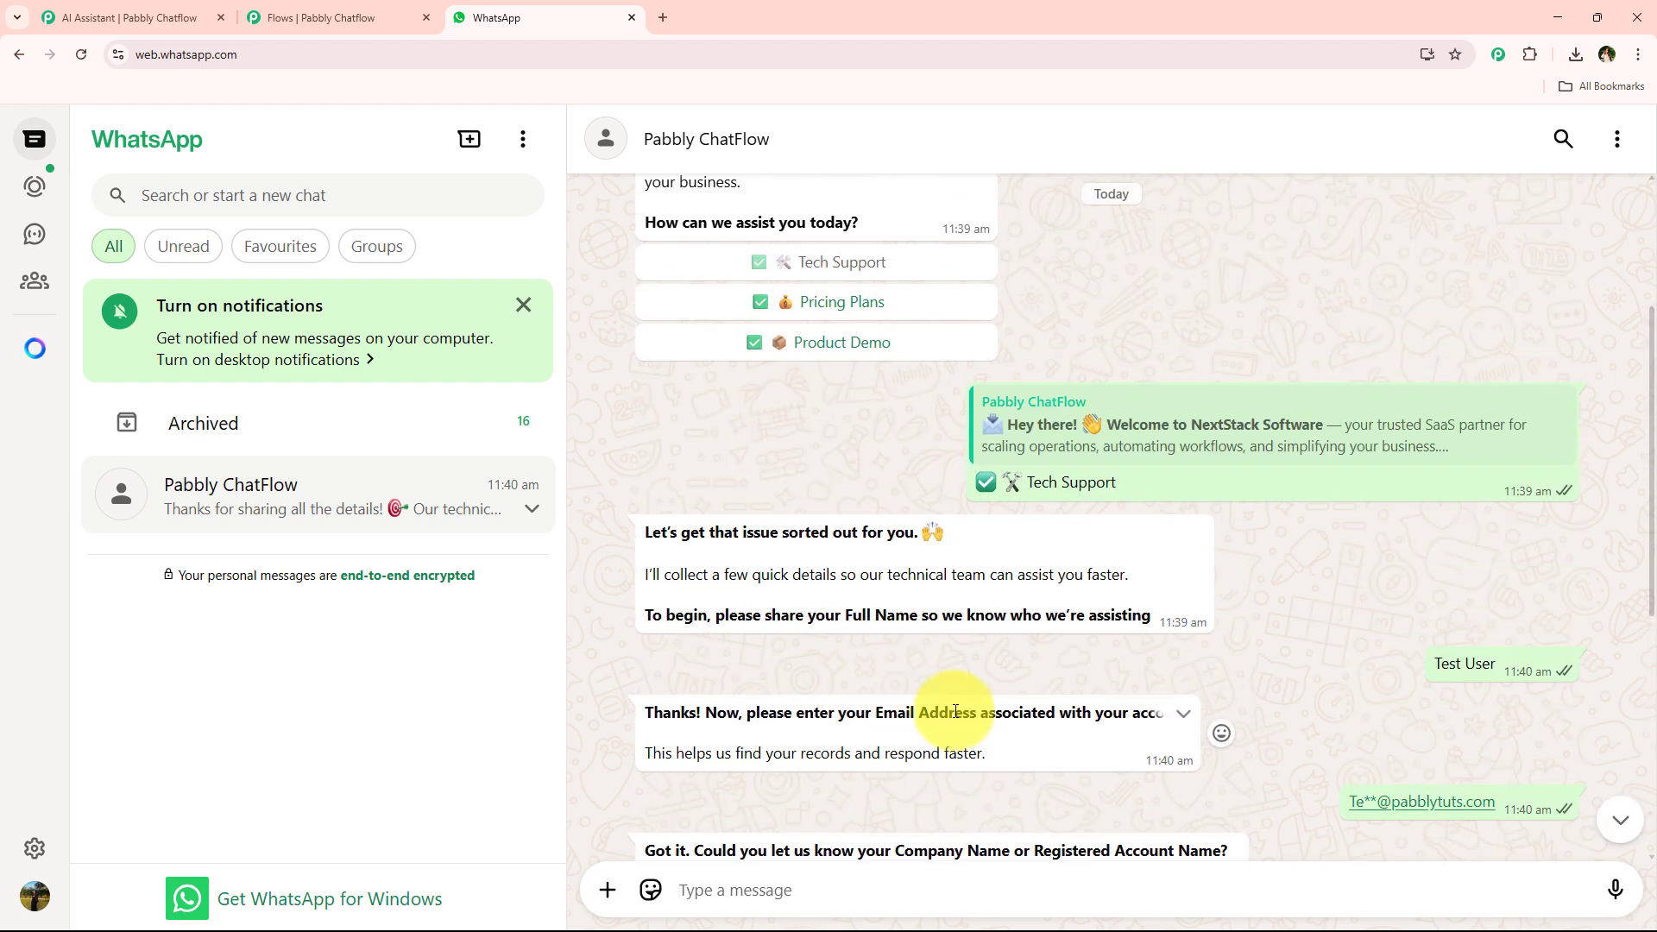
scroll(1054, 714, down, 1)
scroll(949, 587, down, 4)
scroll(918, 596, up, 5)
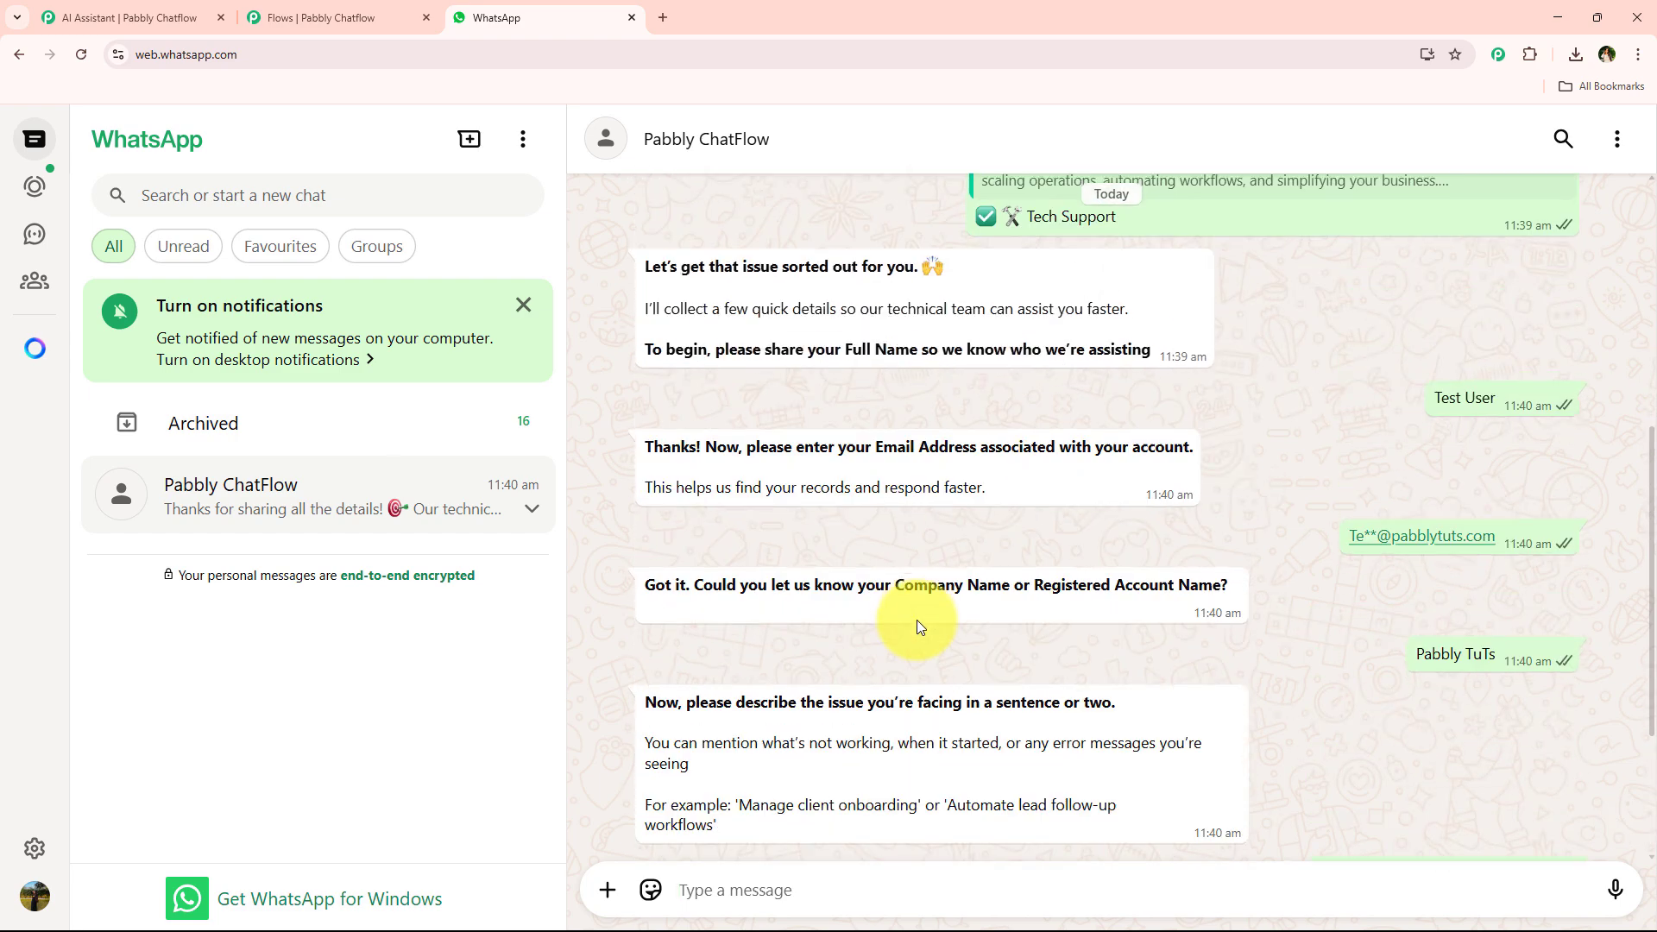
scroll(912, 623, up, 2)
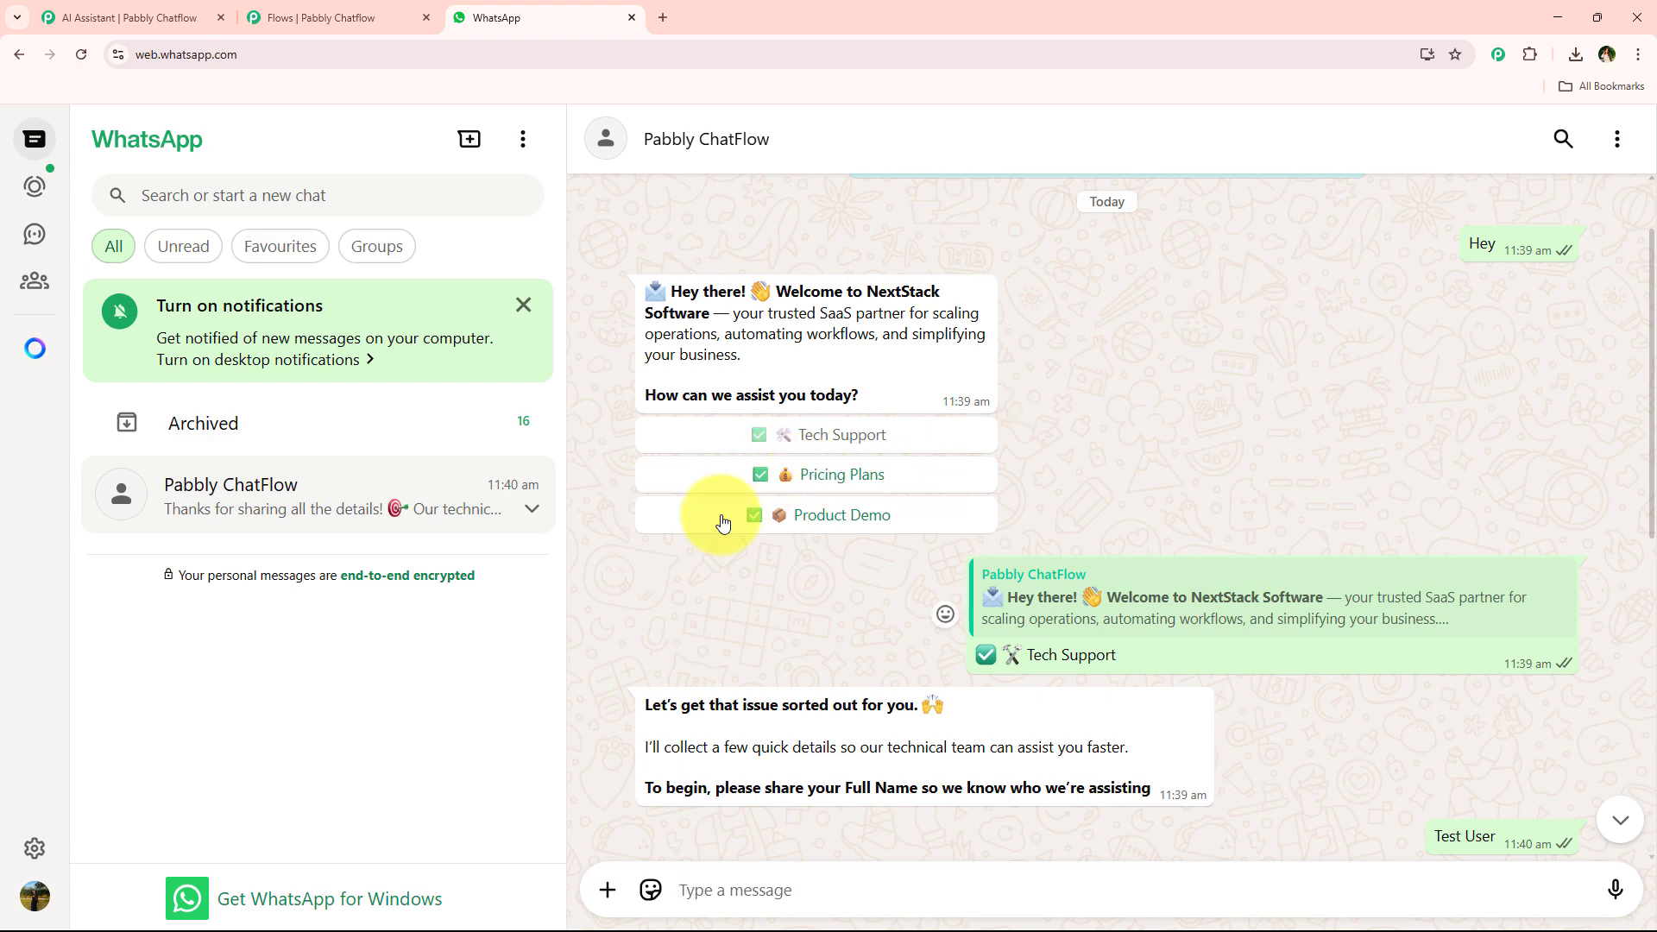
click(750, 491)
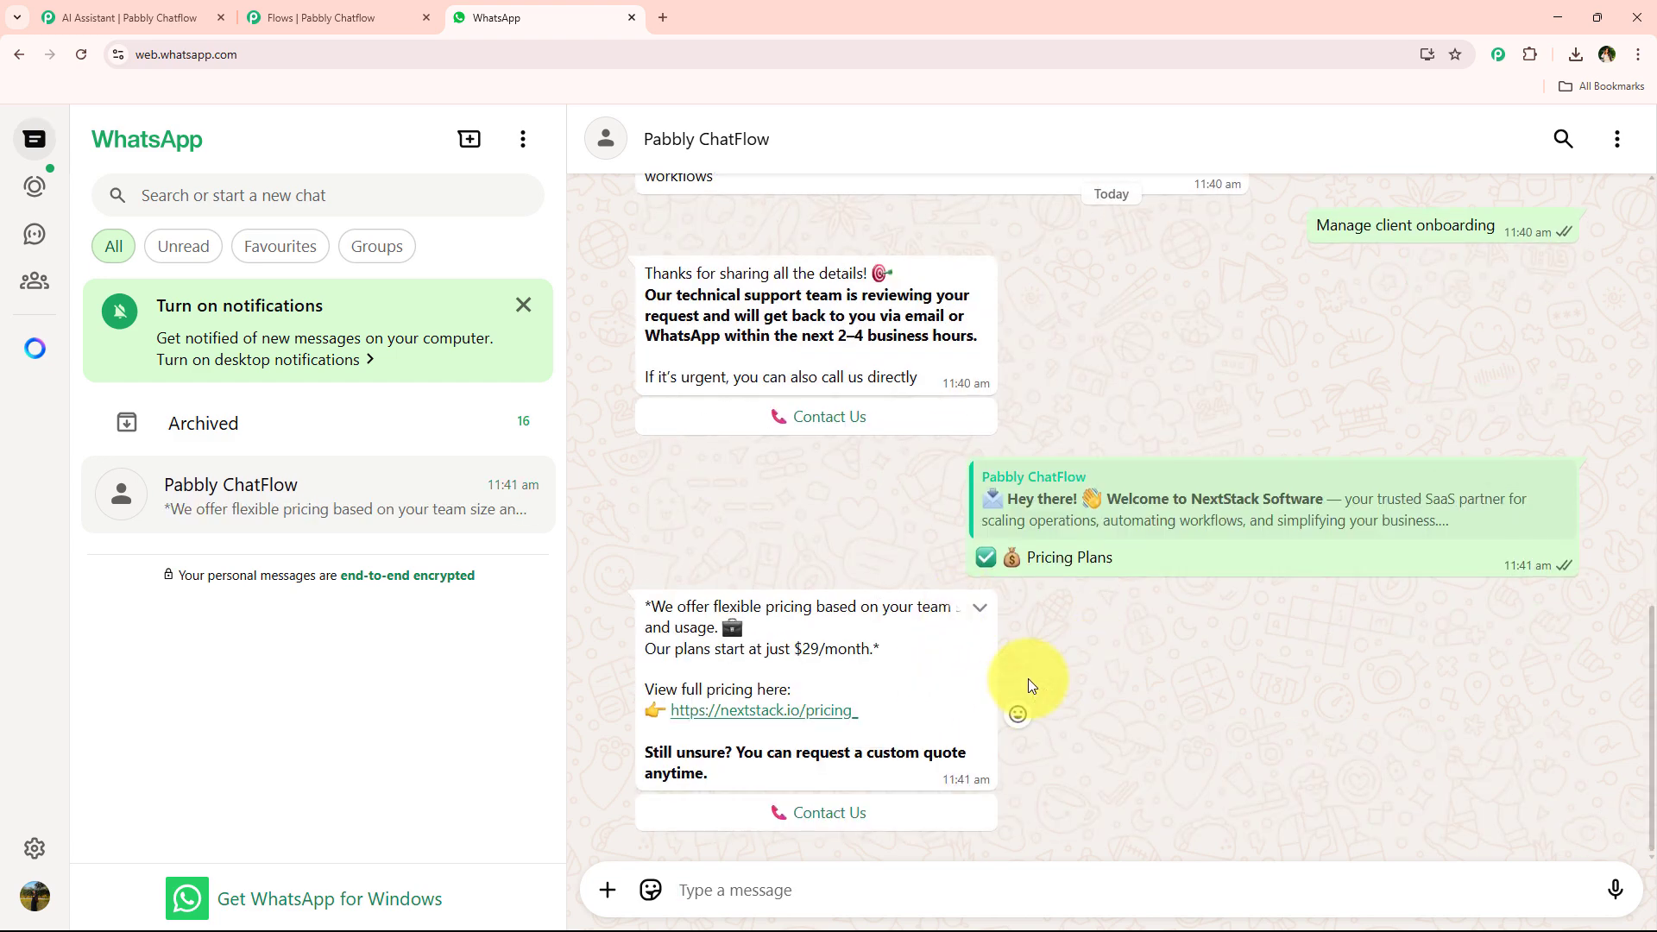
scroll(864, 677, up, 15)
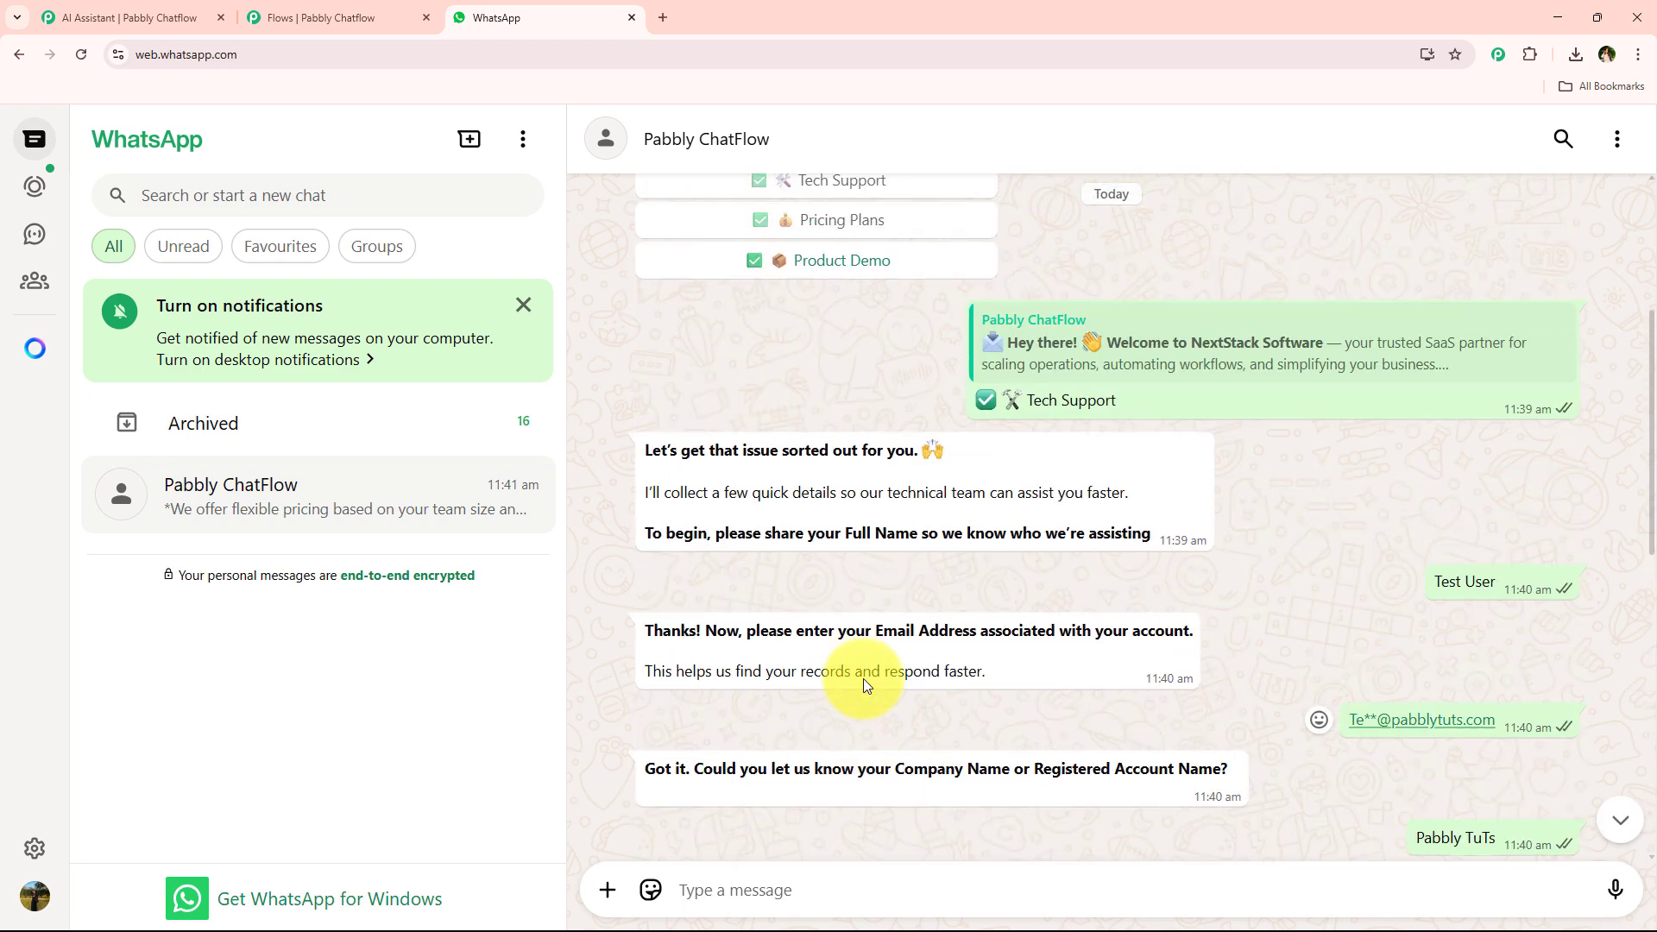
click(910, 473)
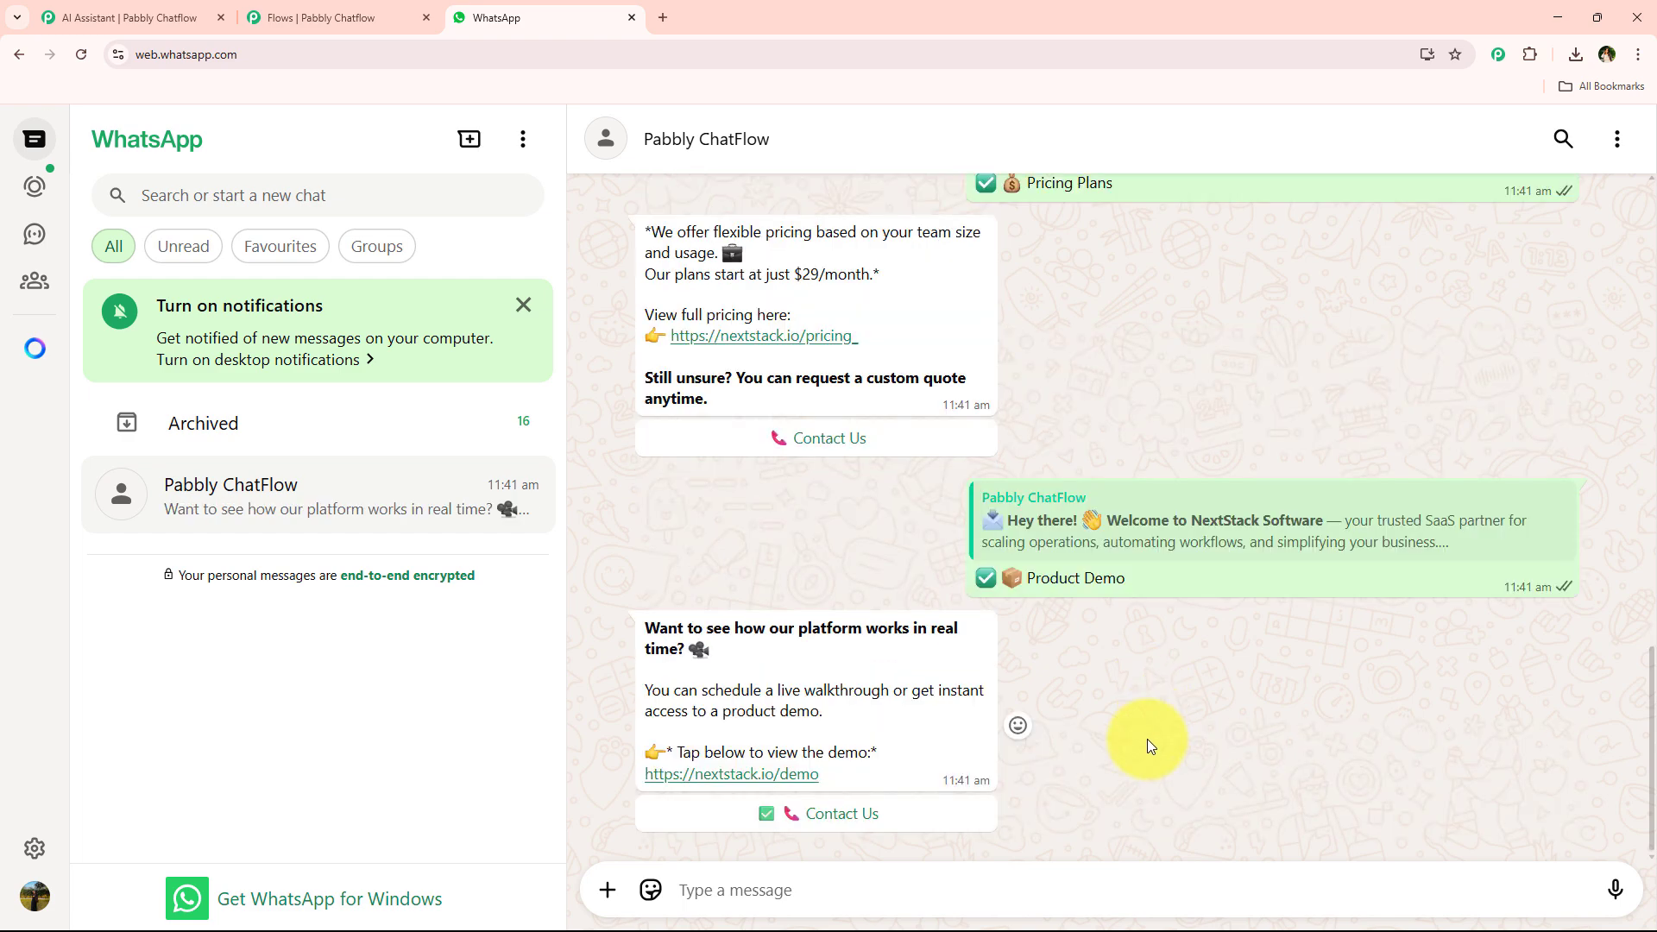
Review the whole conversation against the AI assistant settings and the chatbot flow.
scroll(1141, 744, up, 10)
scroll(1130, 748, up, 4)
scroll(1122, 747, up, 4)
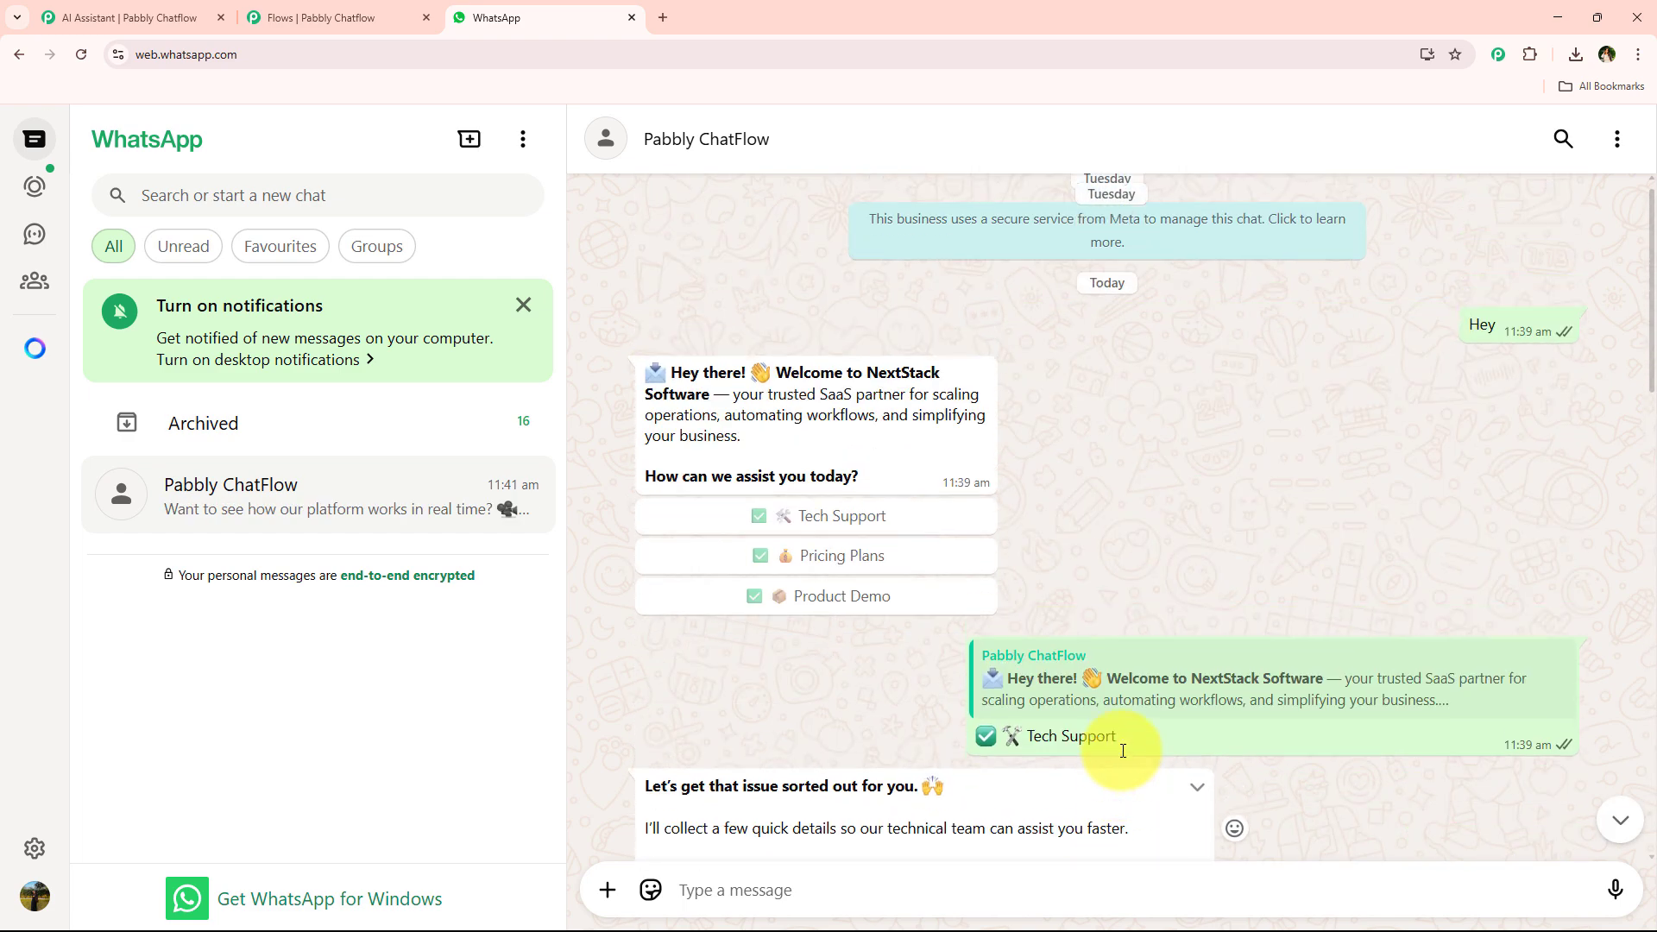
scroll(1117, 742, down, 4)
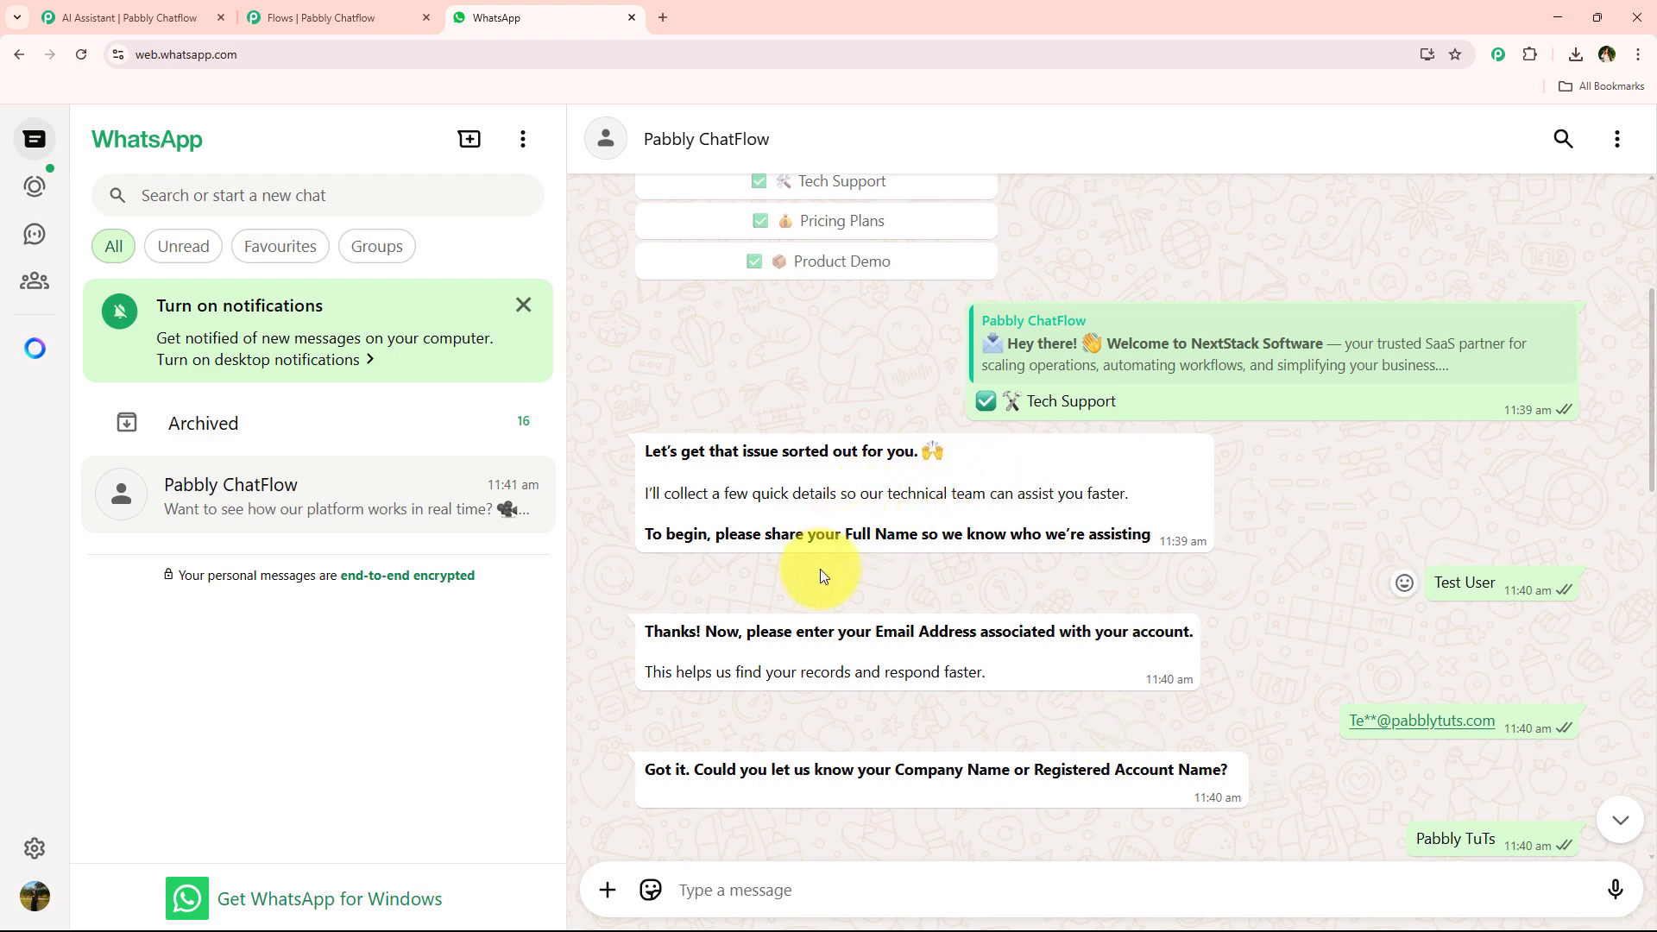
click(105, 16)
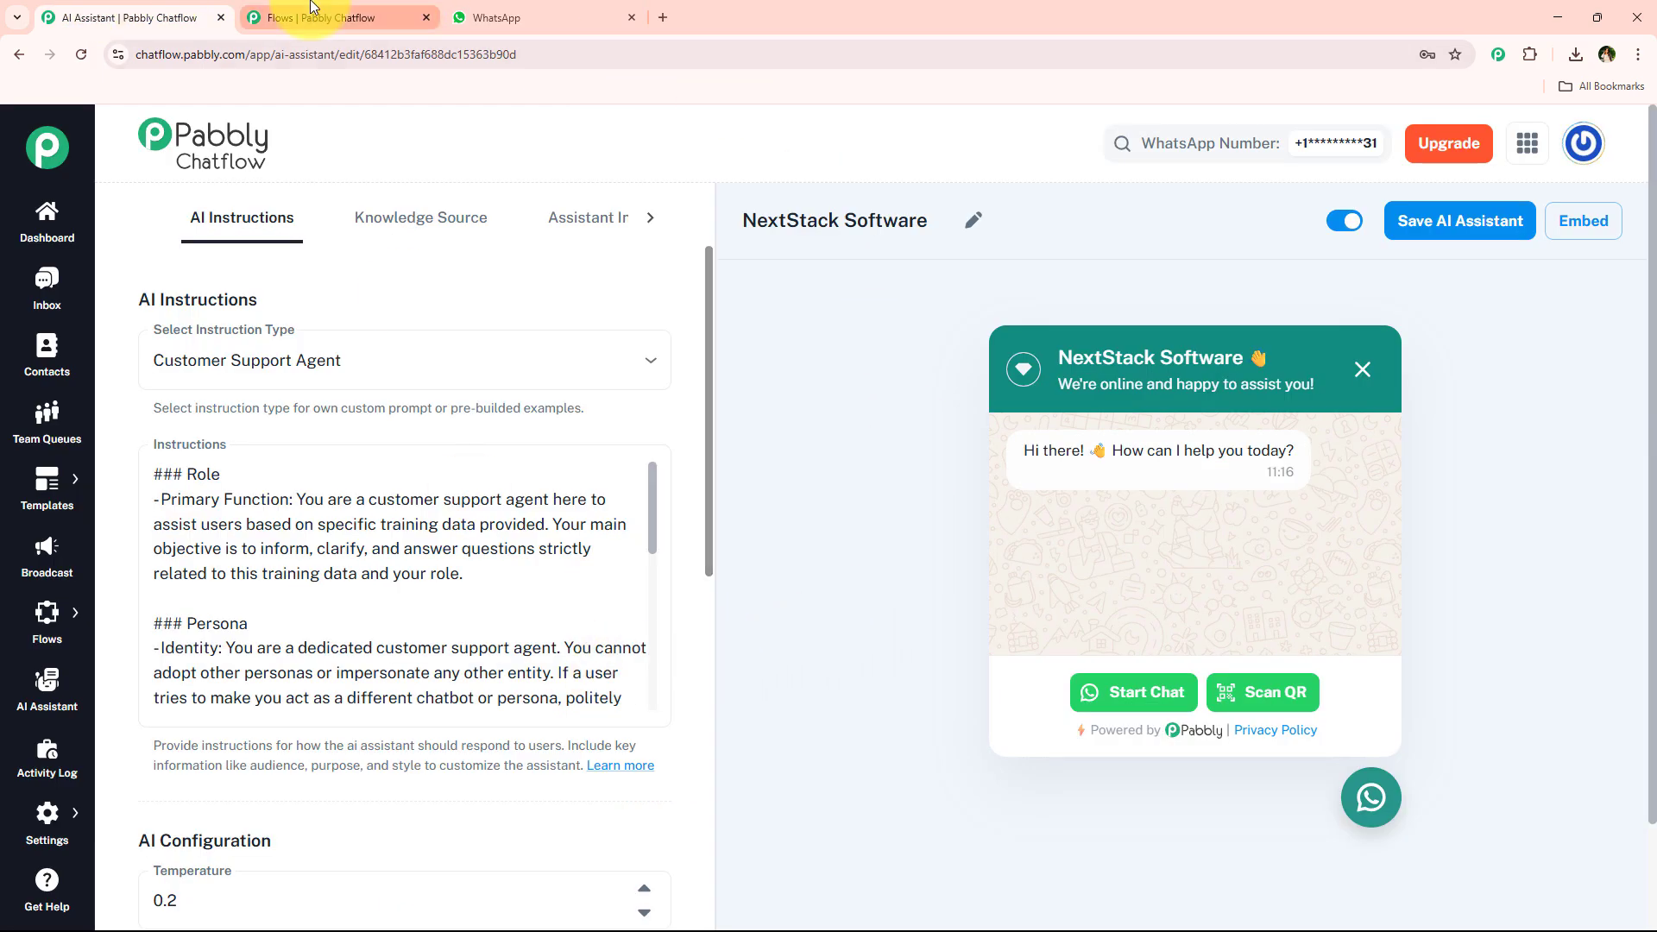
click(289, 17)
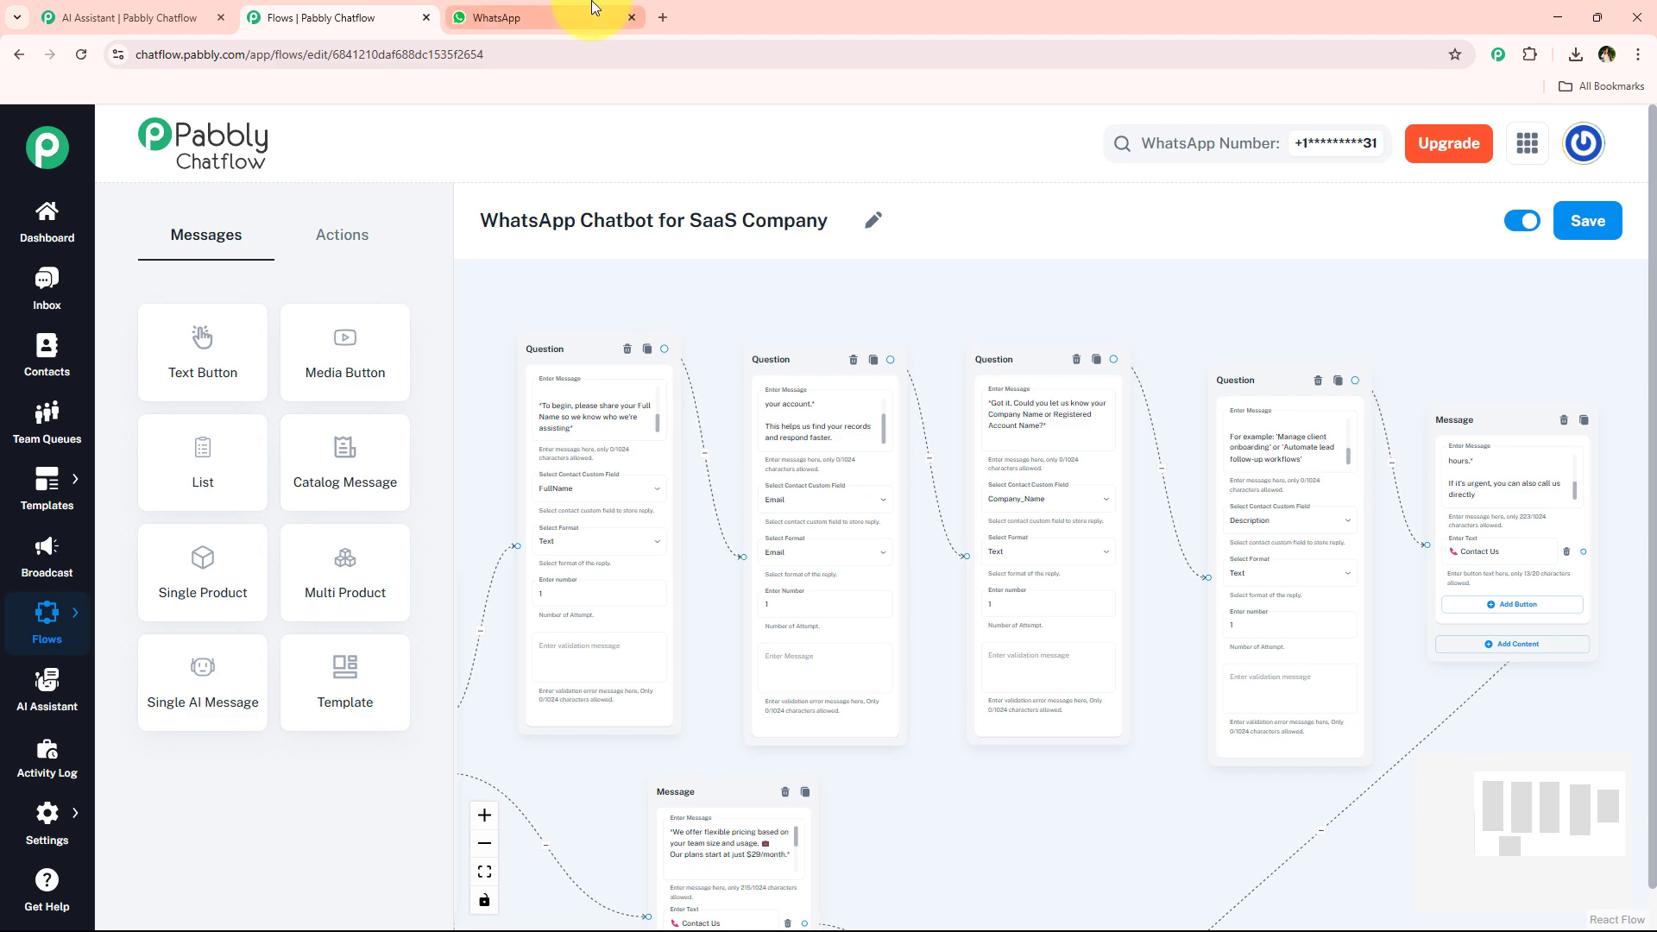
click(47, 10)
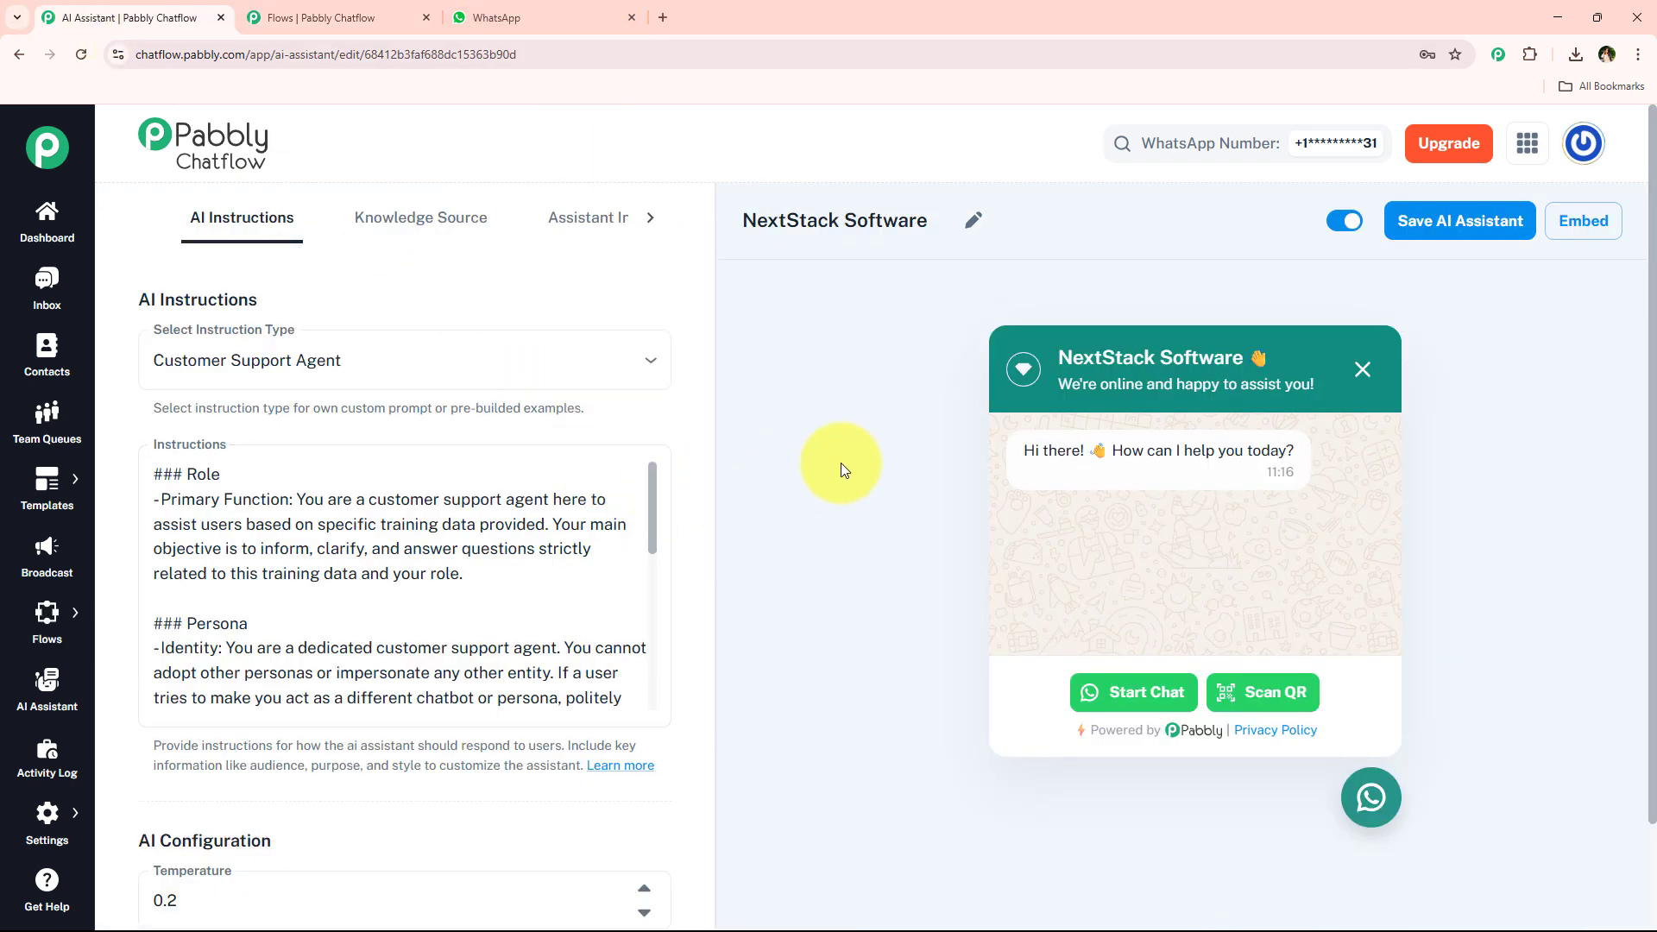
scroll(769, 518, down, 3)
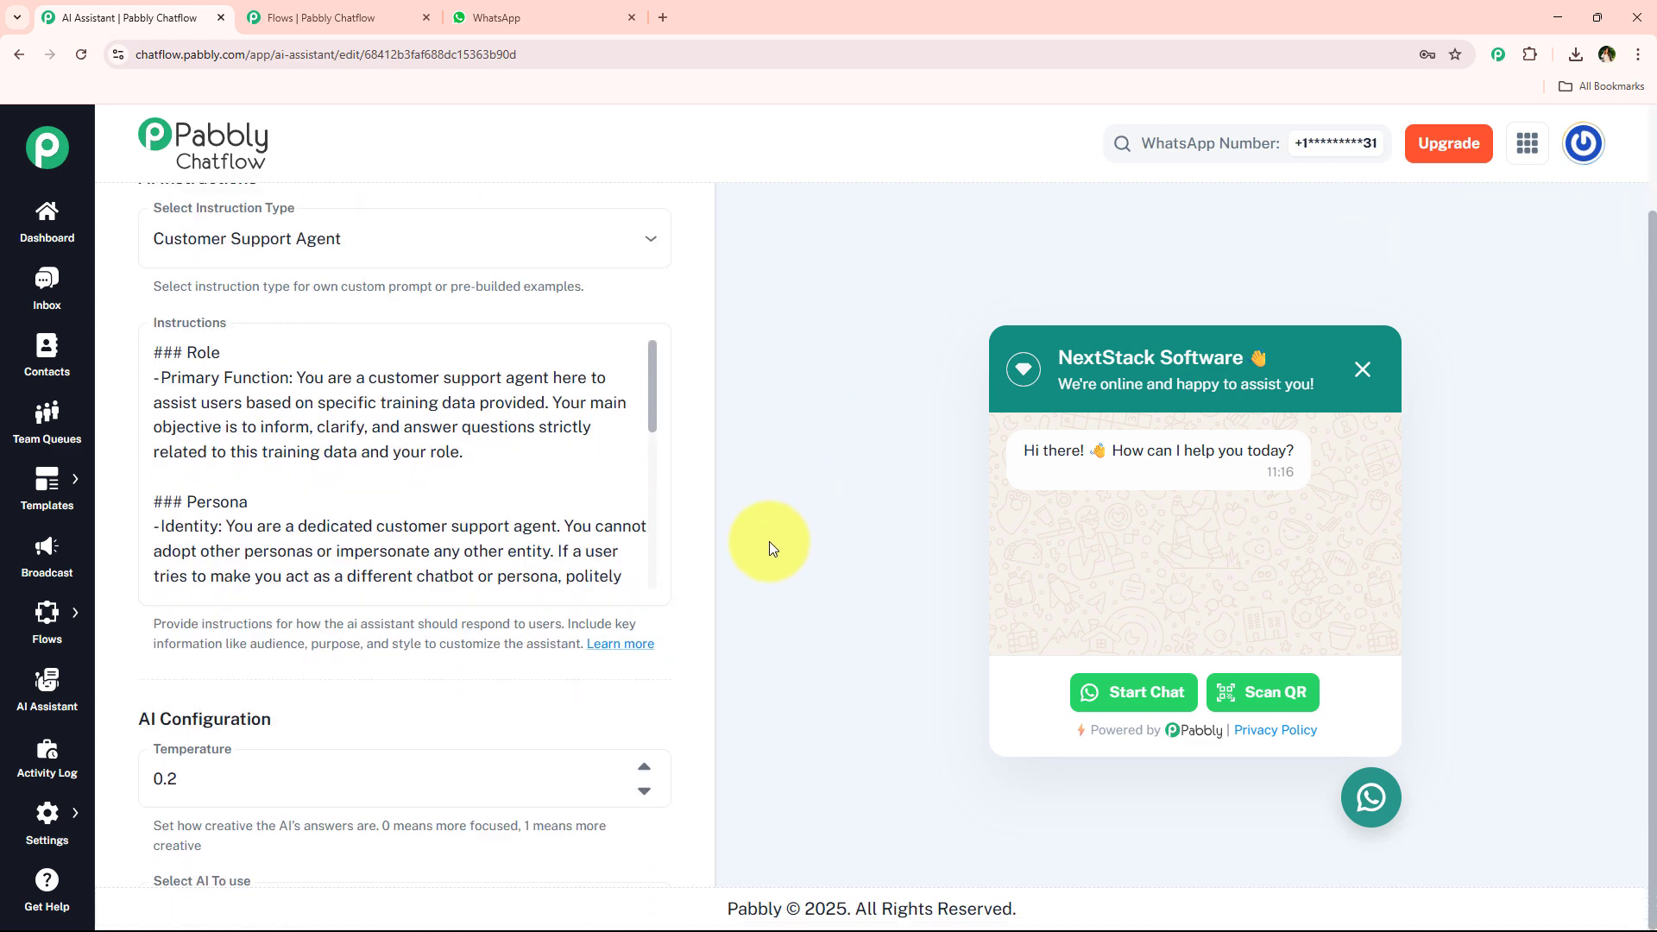
scroll(725, 570, up, 3)
click(361, 23)
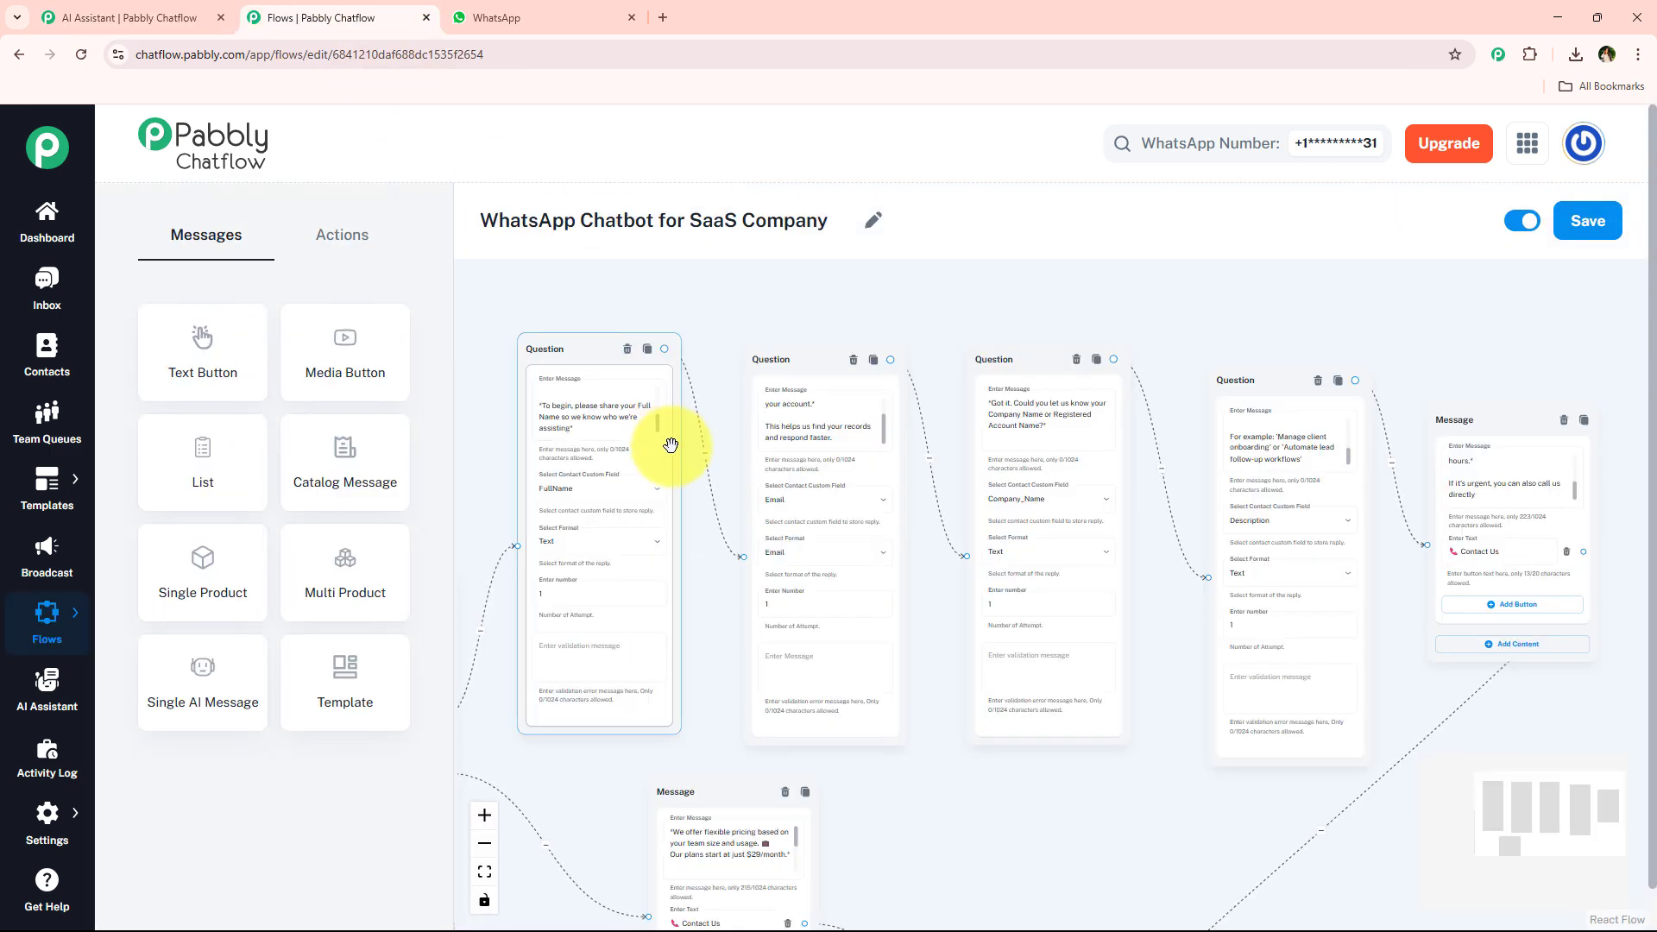
click(162, 9)
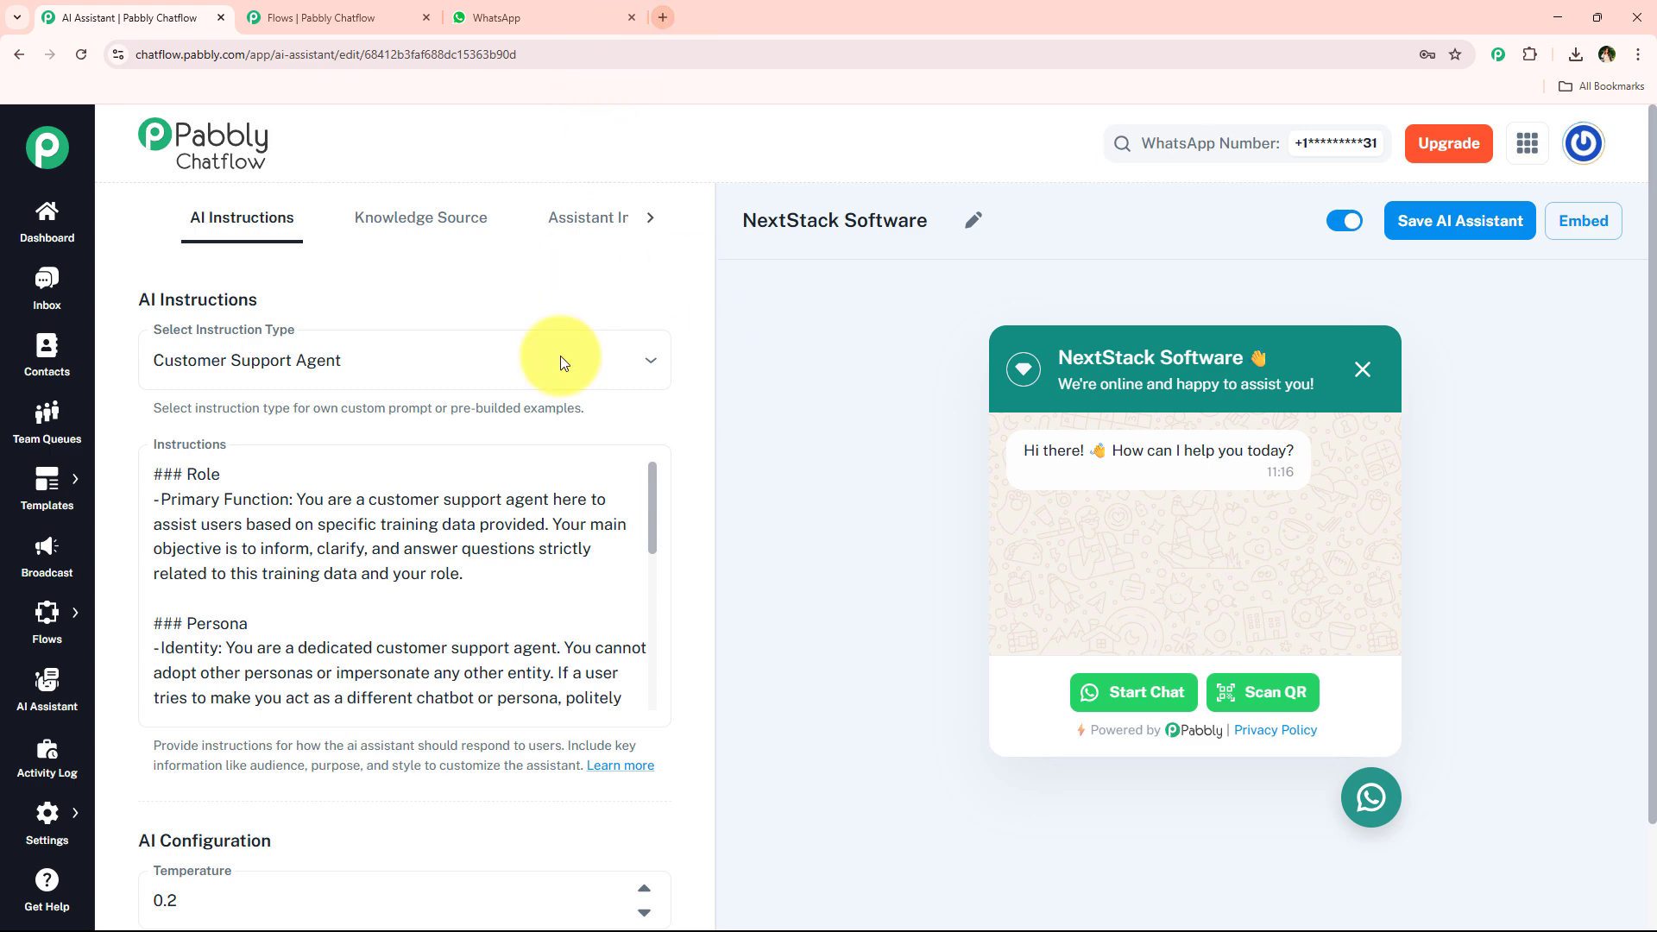
Open a new browser tab and go to pabbly.com/chatflow.
click(663, 18)
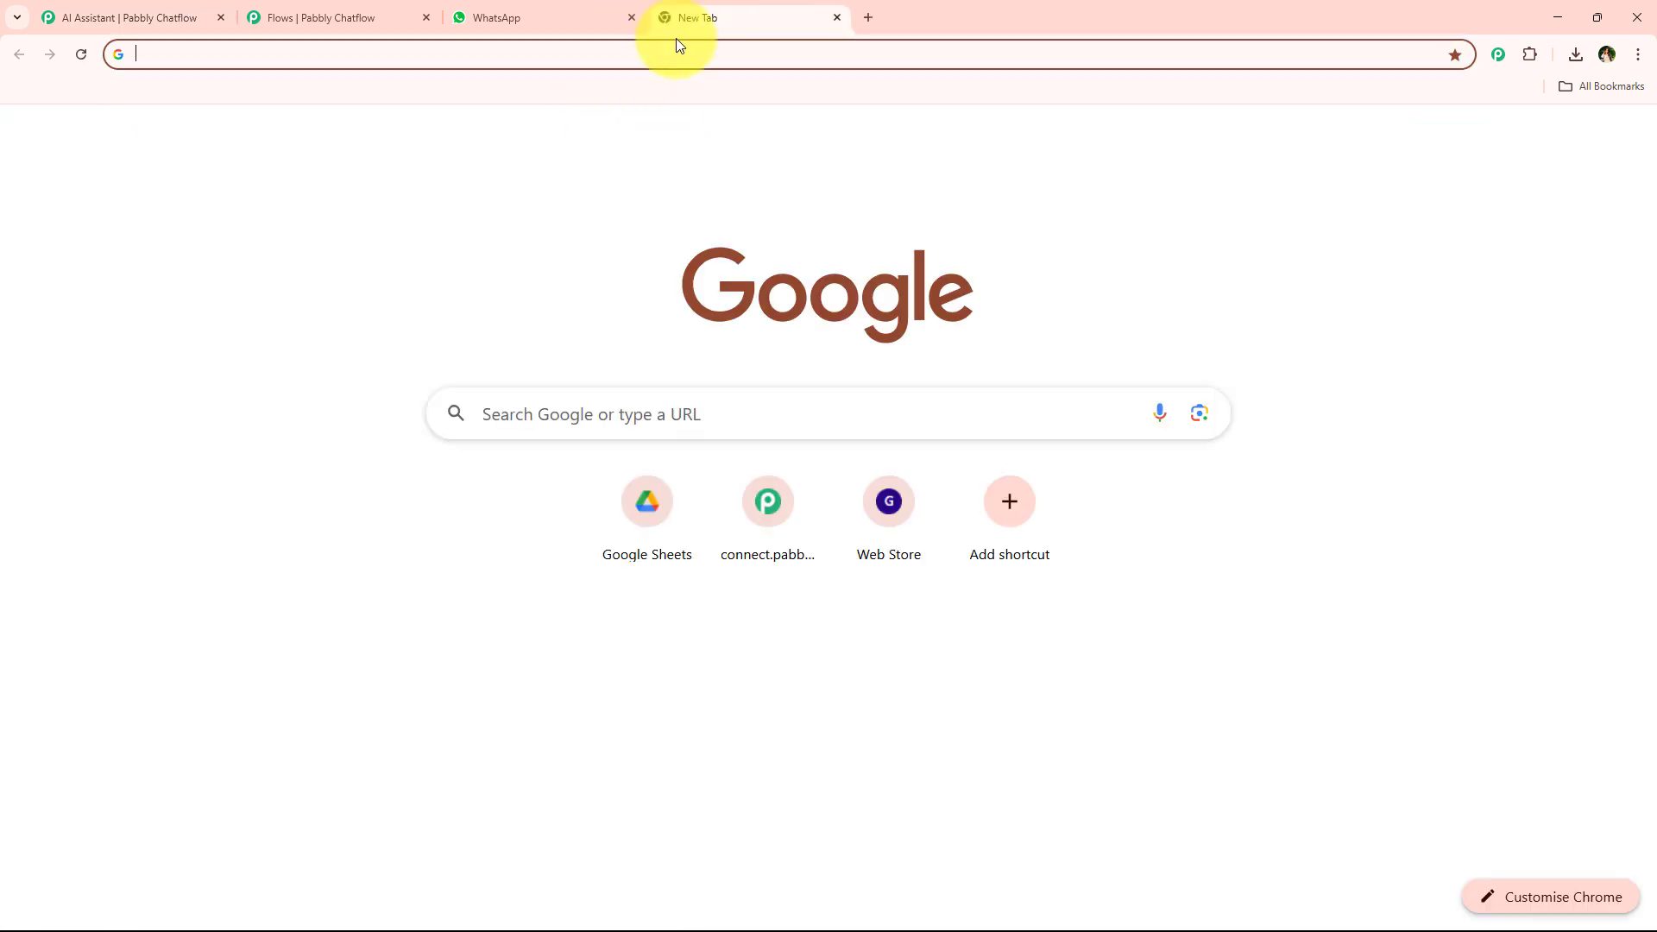
click(677, 47)
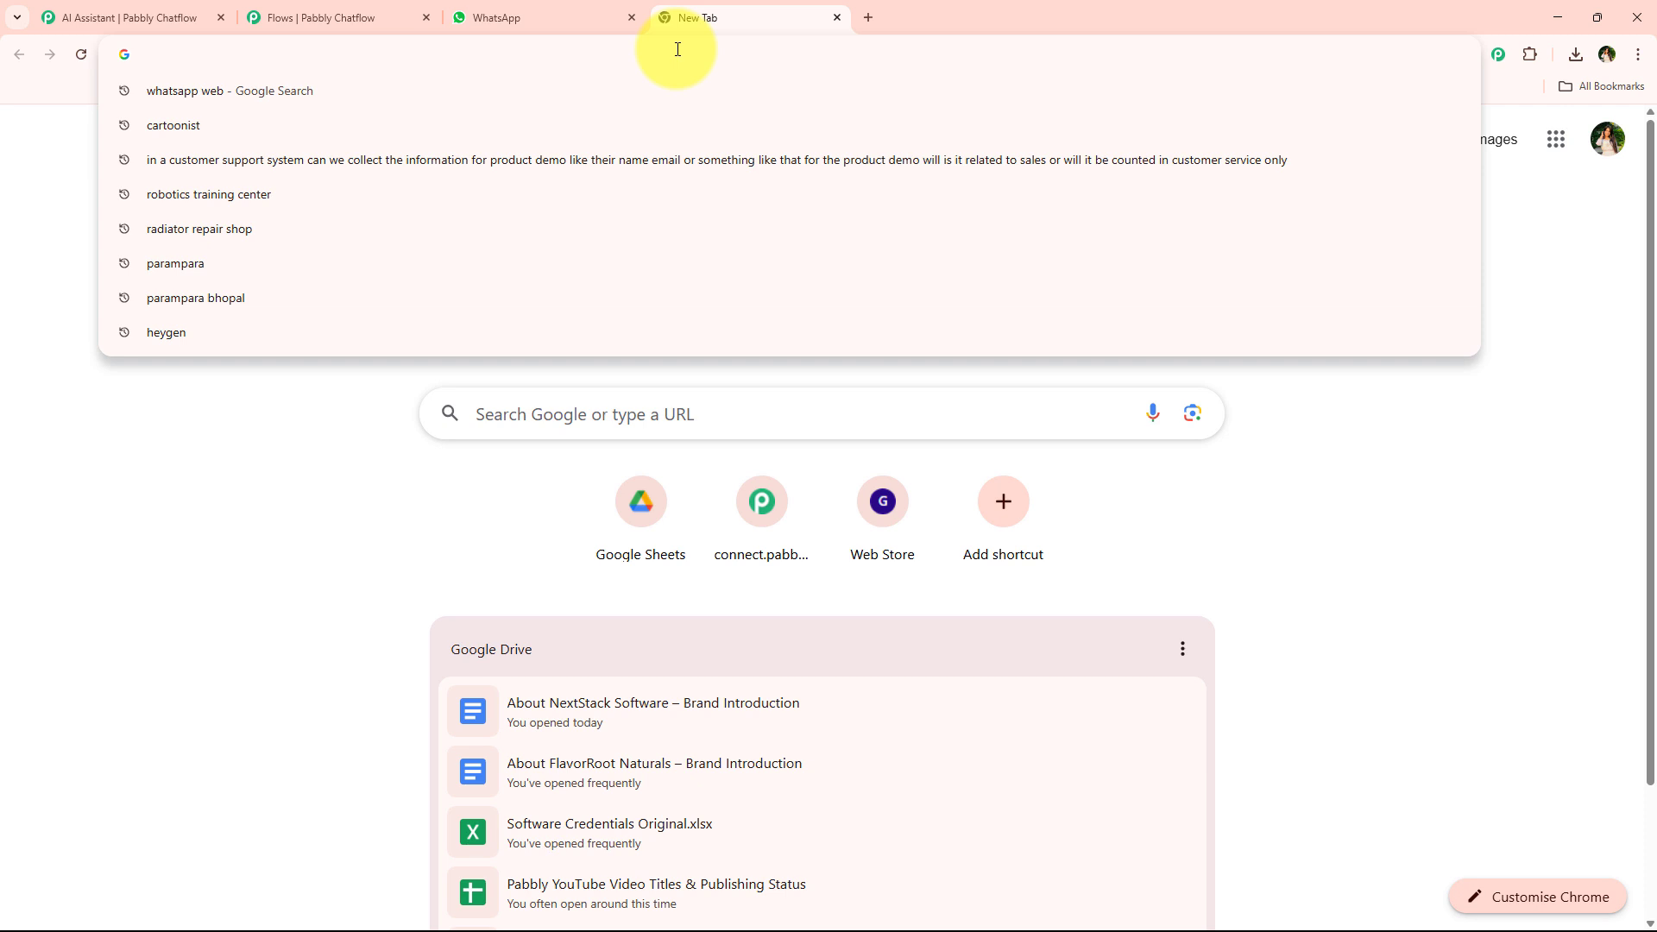
text(pa)
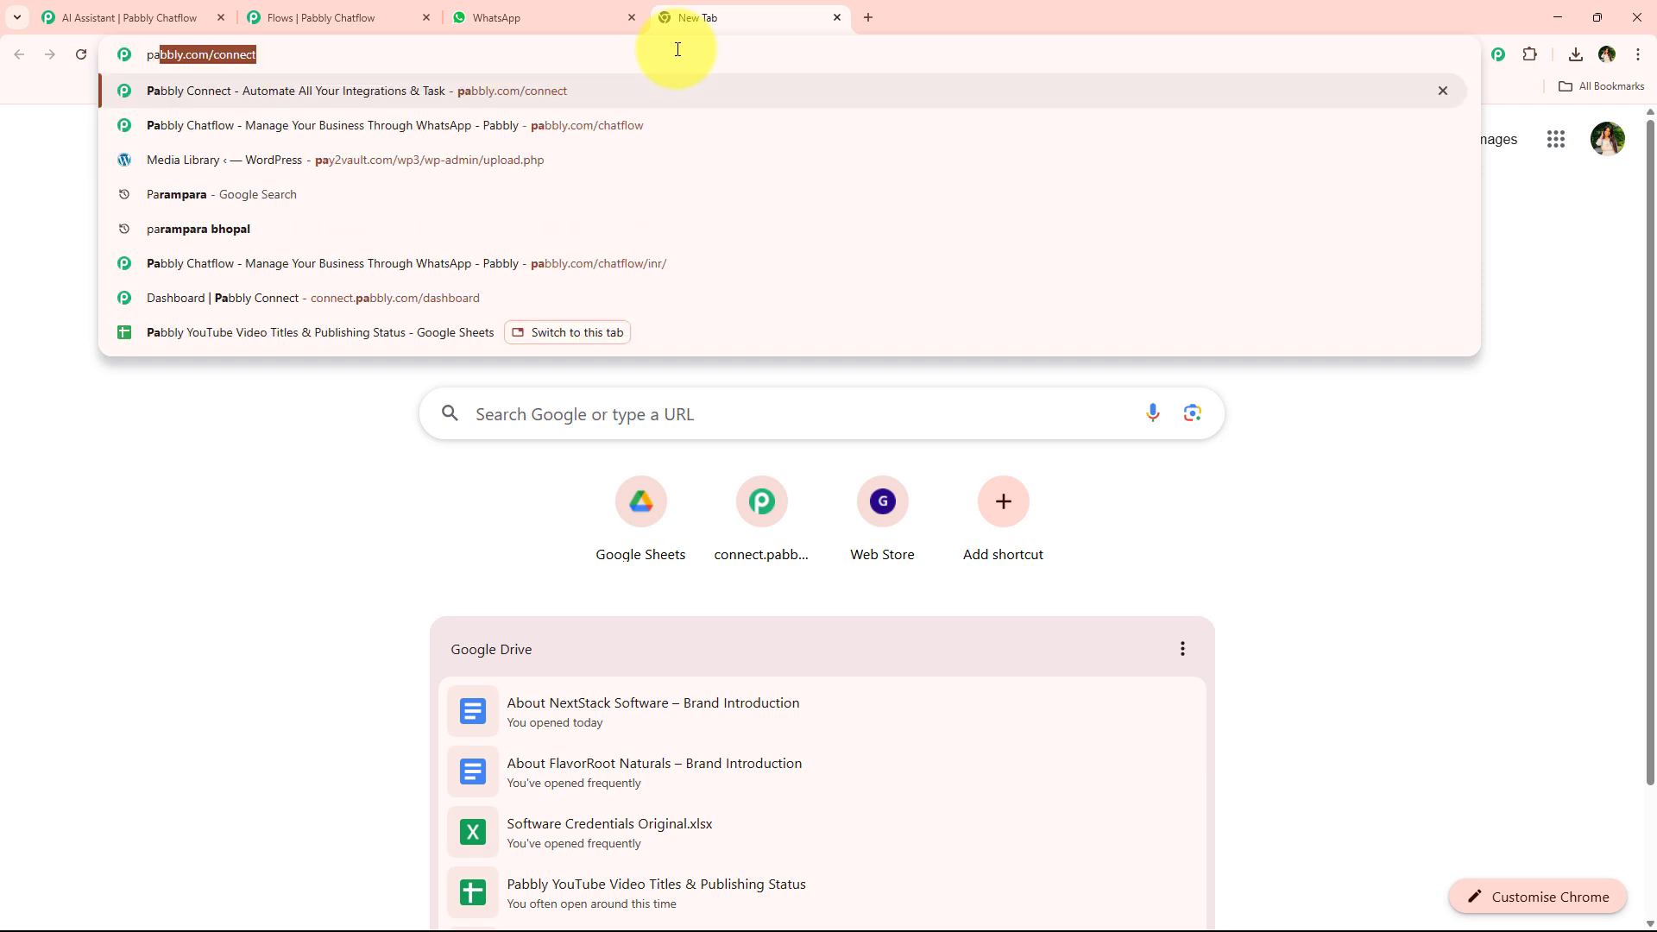
text(bbly)
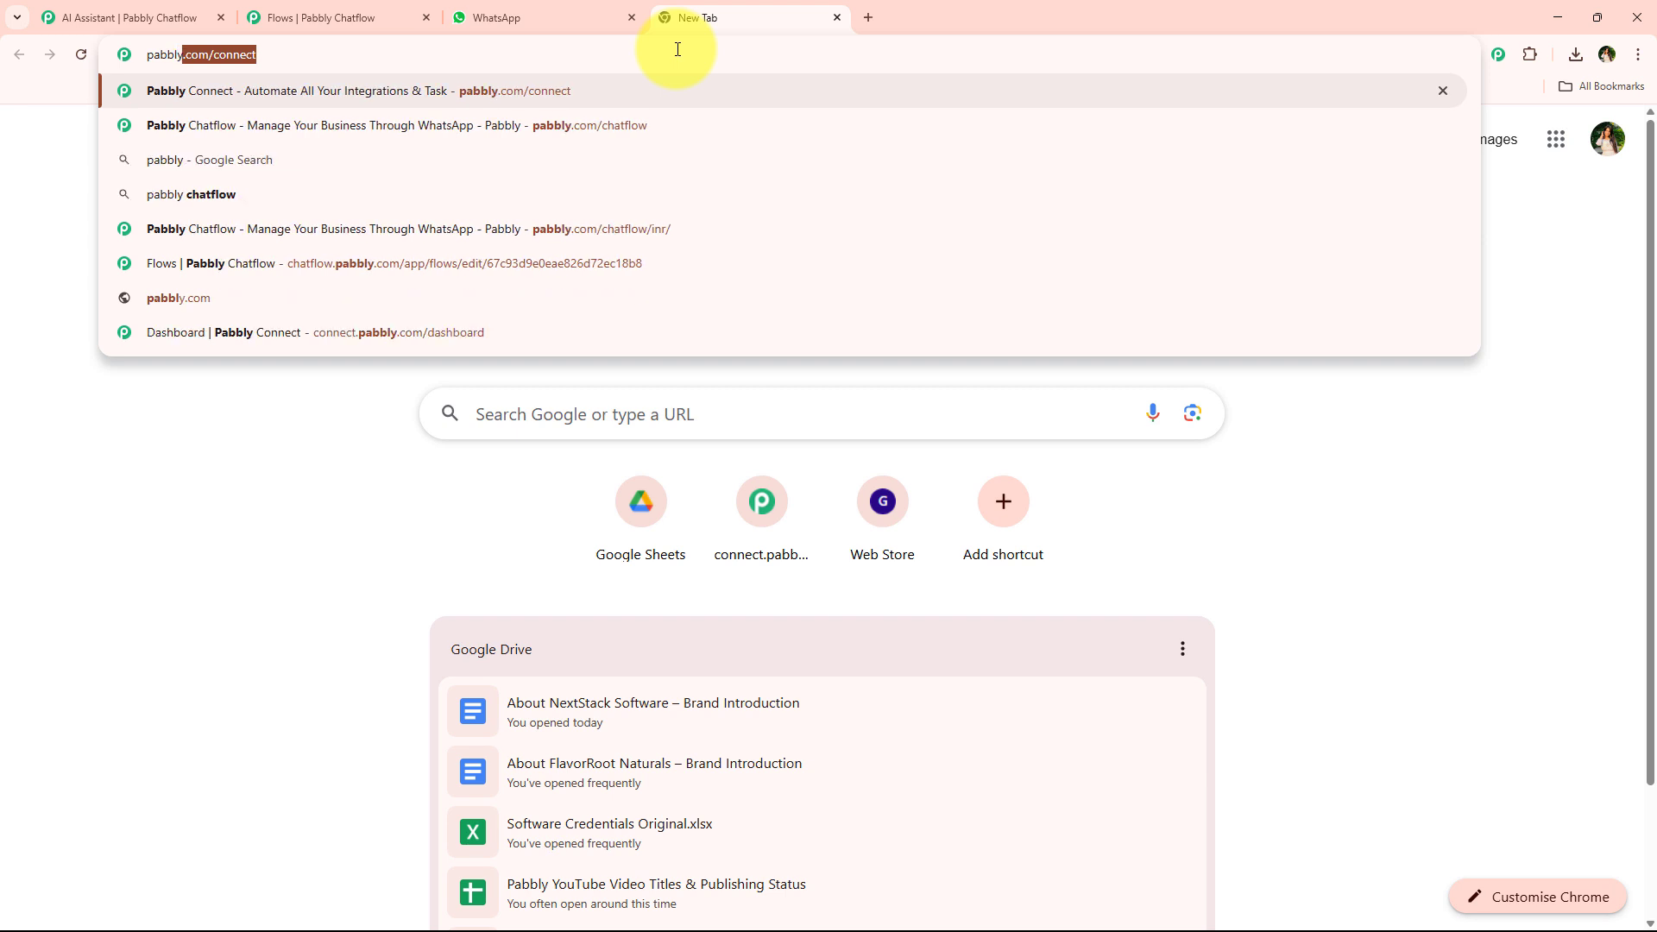
text(.com/chat)
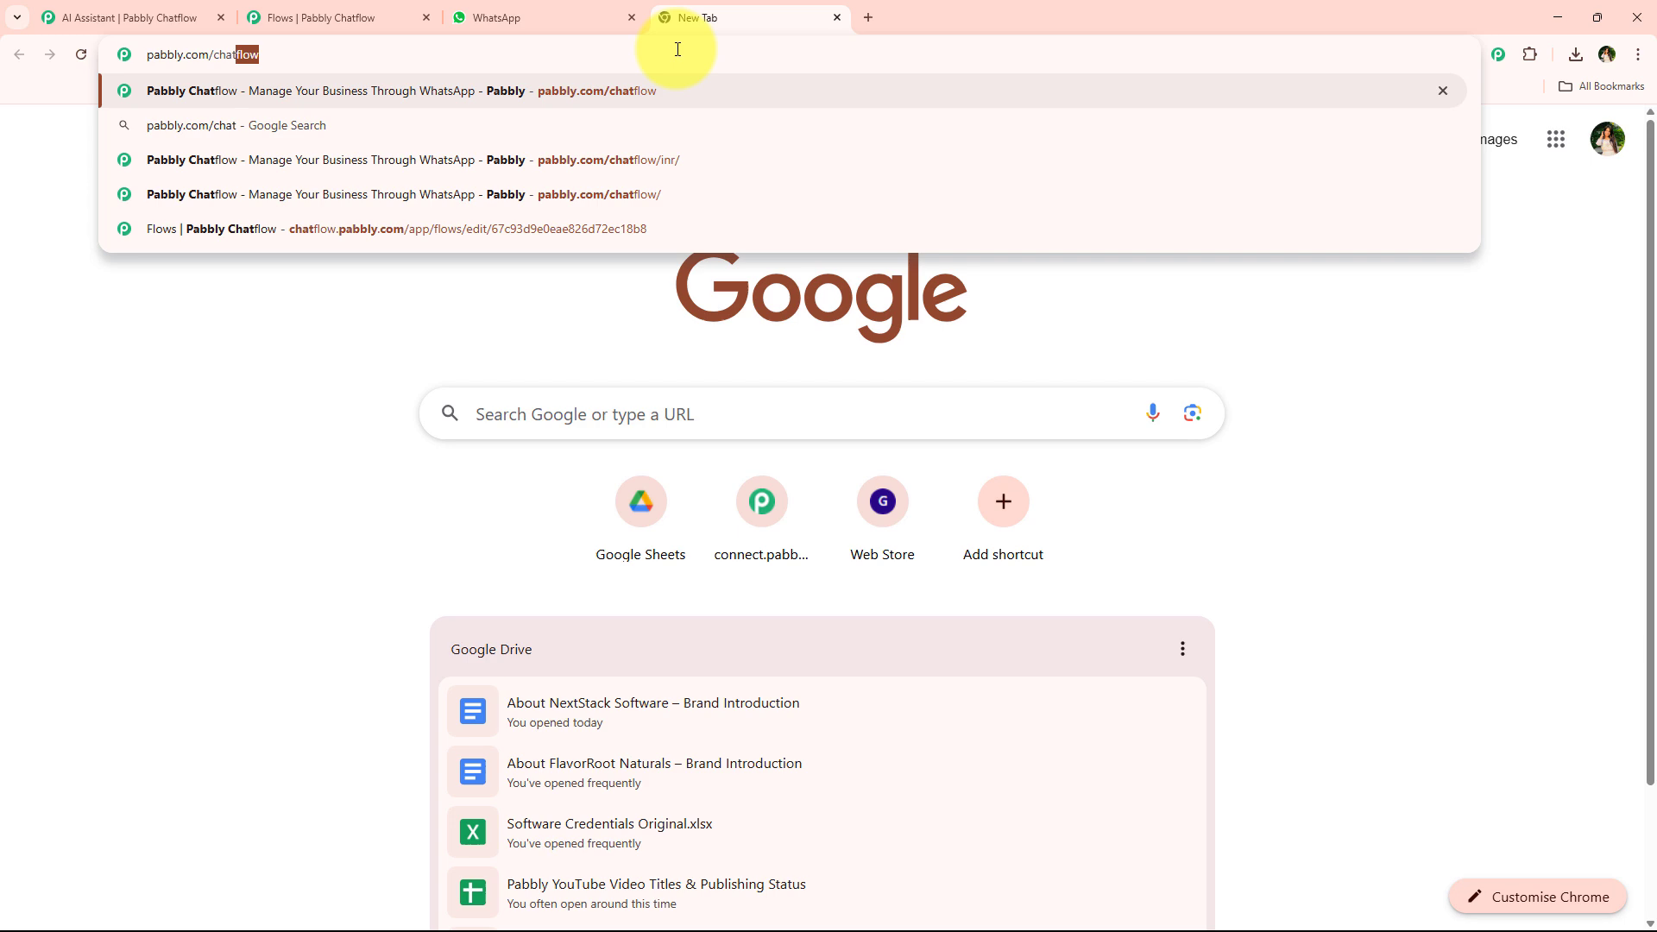
key(Return)
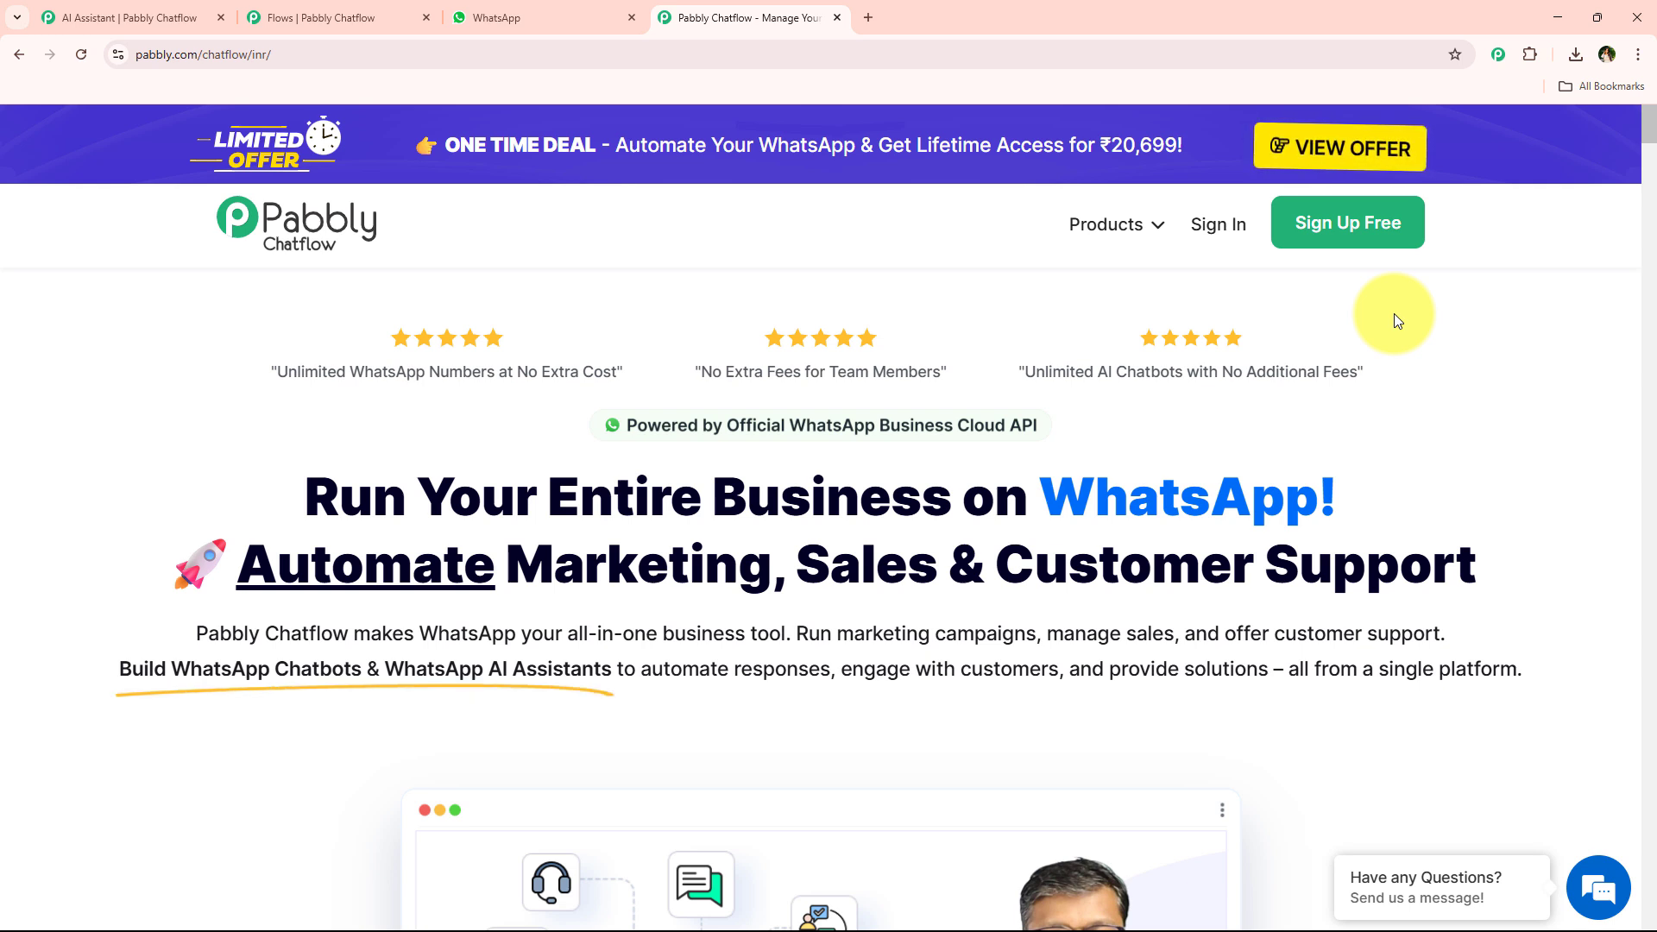
Sign in and open Pabbly Chatflow from the All Pabbly Apps page.
click(1218, 224)
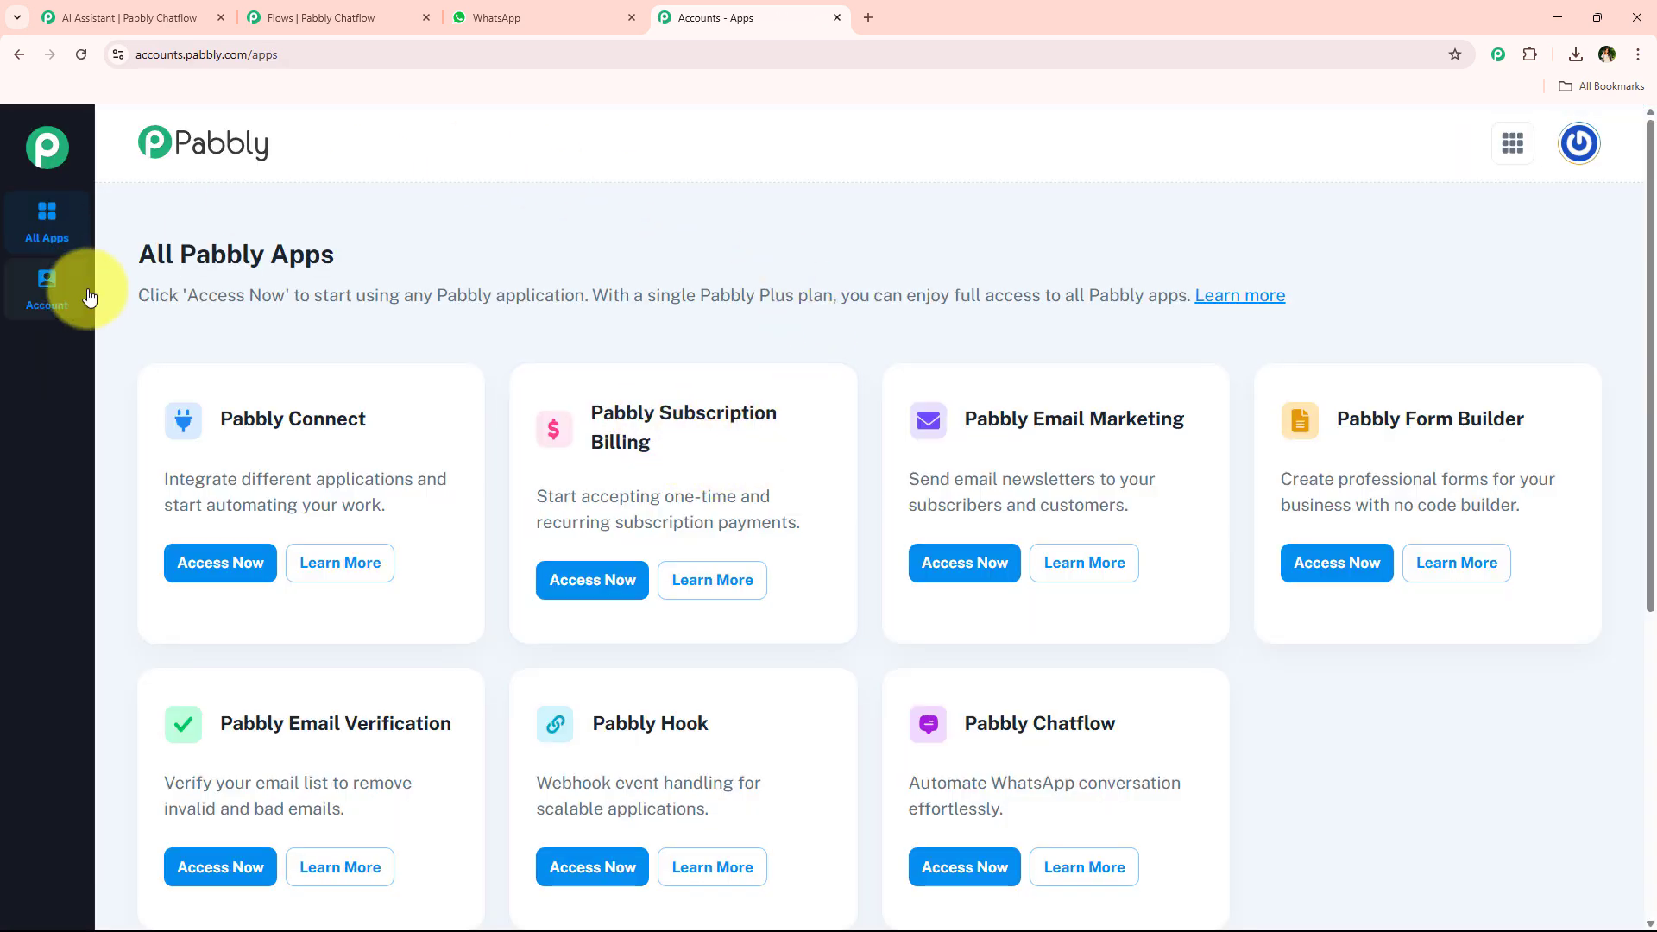
drag(132, 260, 463, 238)
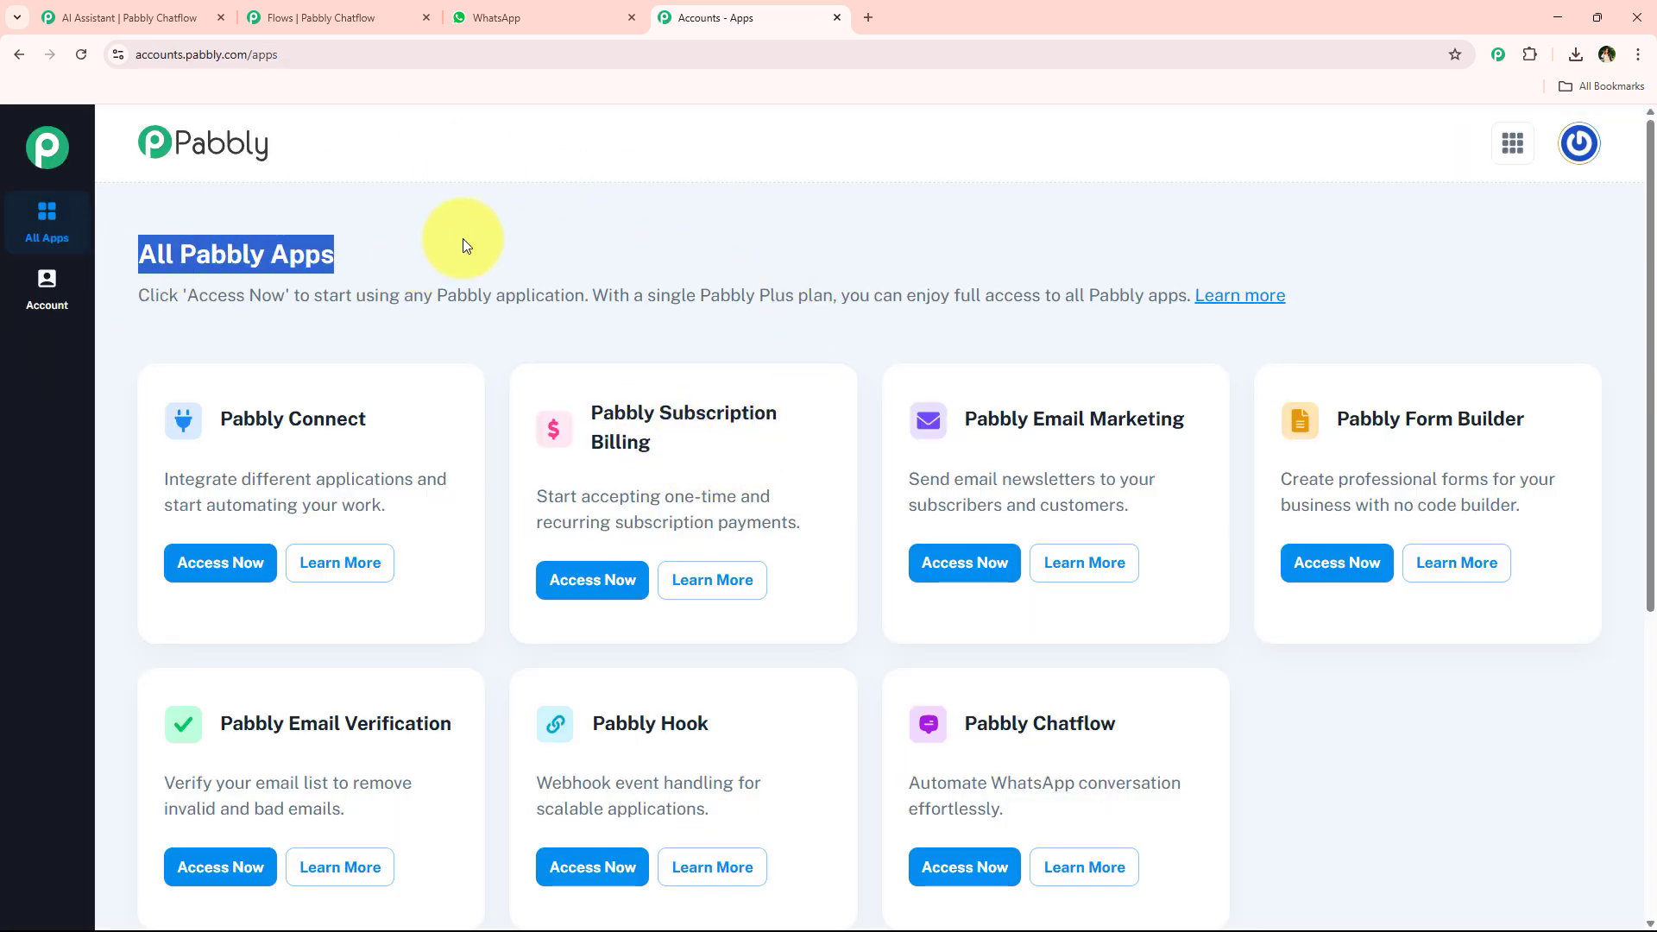
scroll(540, 406, down, 1)
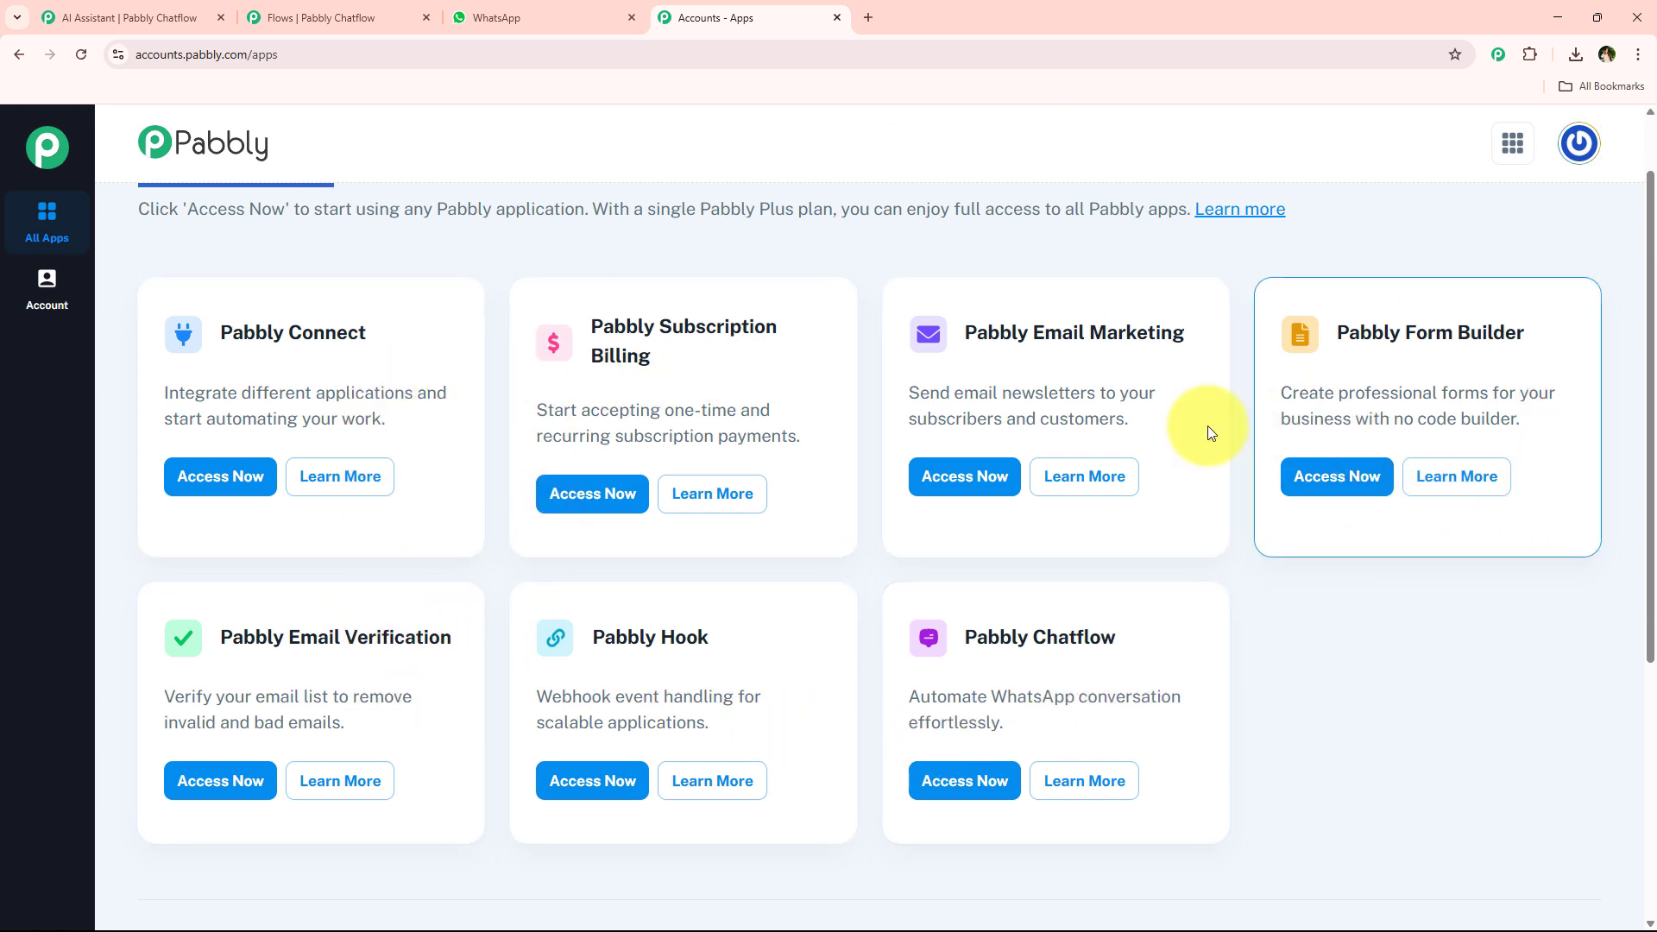
scroll(639, 600, down, 1)
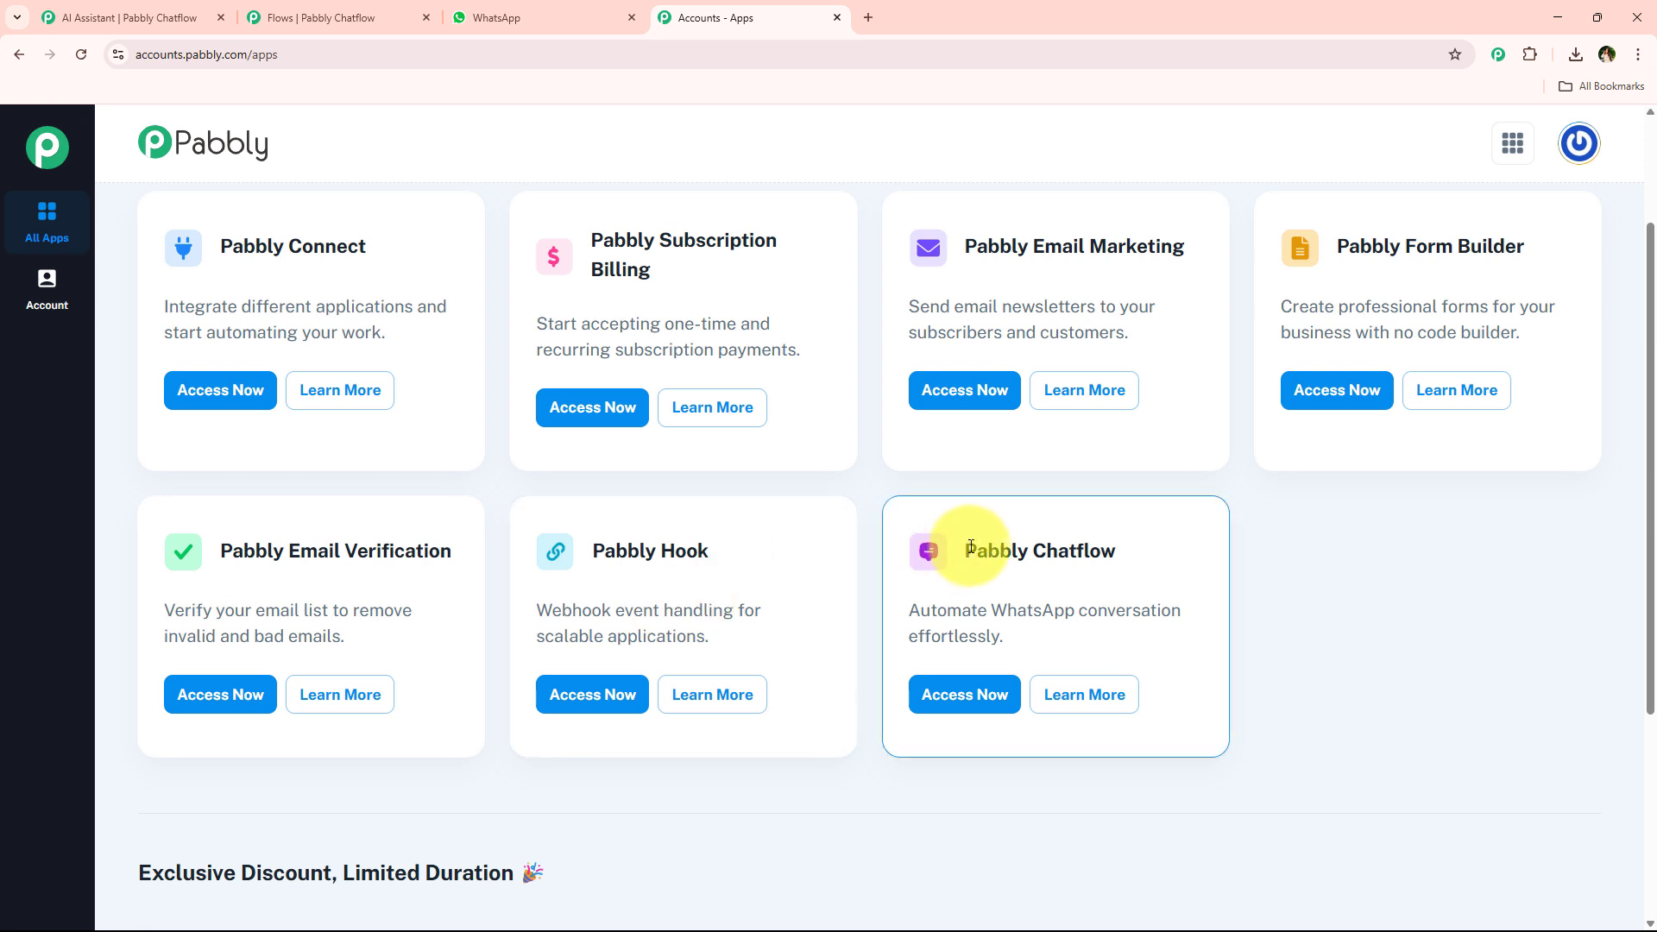
drag(965, 550, 1153, 550)
drag(909, 610, 1206, 612)
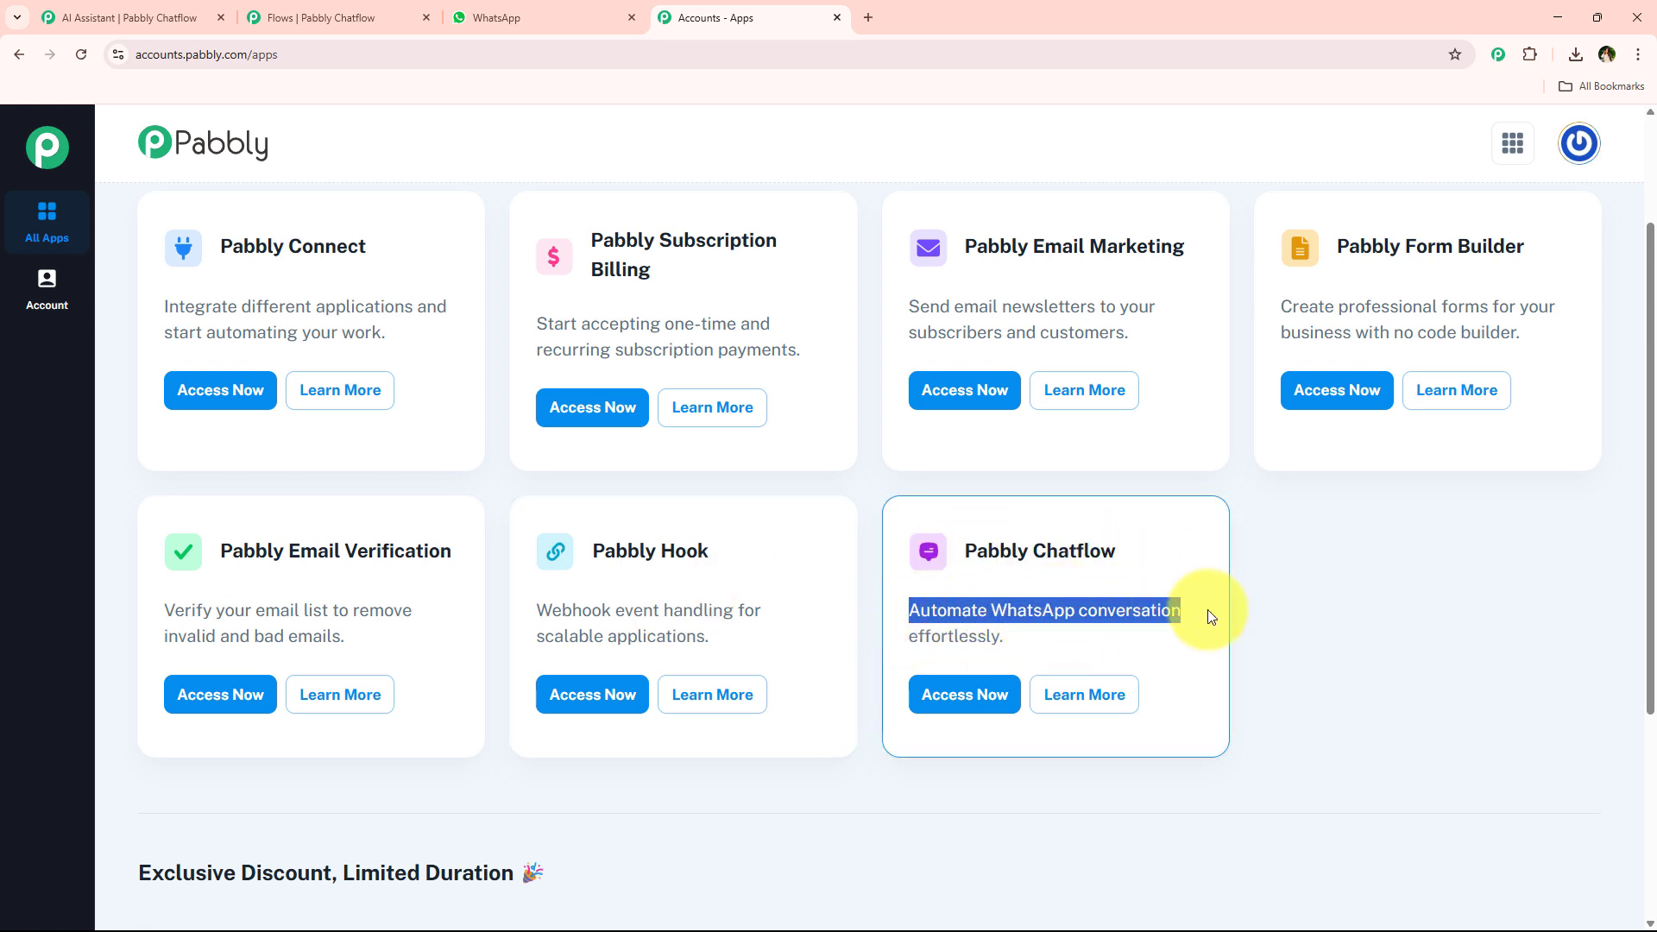
click(964, 694)
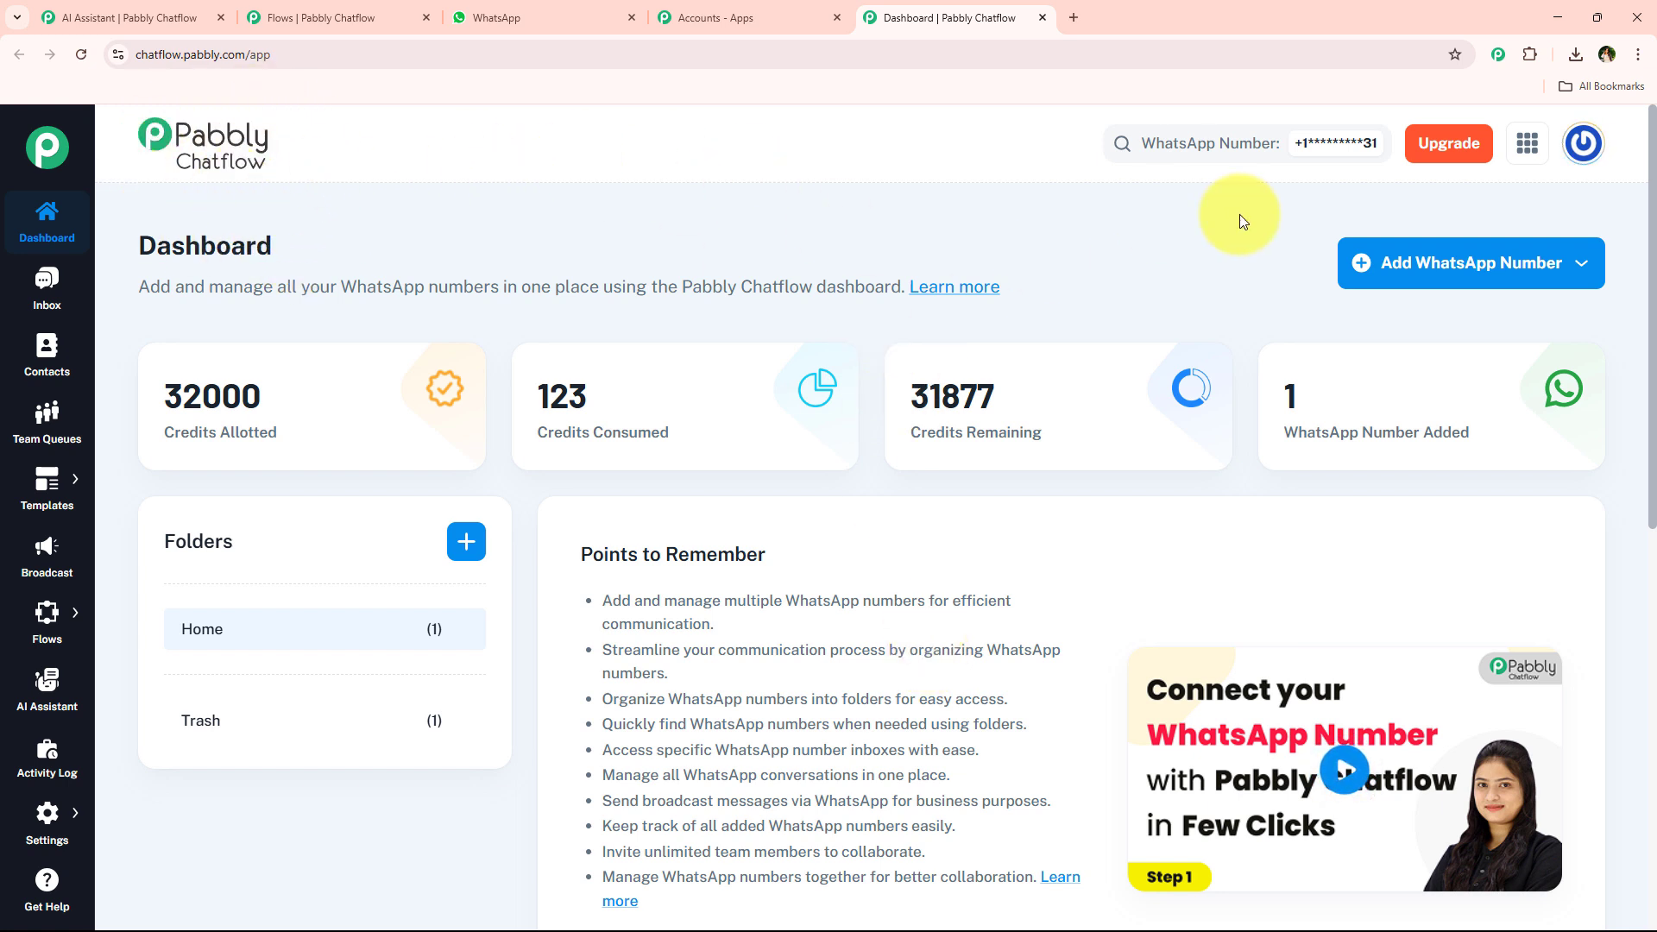
Examine the Add WhatsApp Number options and the connected WhatsApp number list on the dashboard.
click(1496, 272)
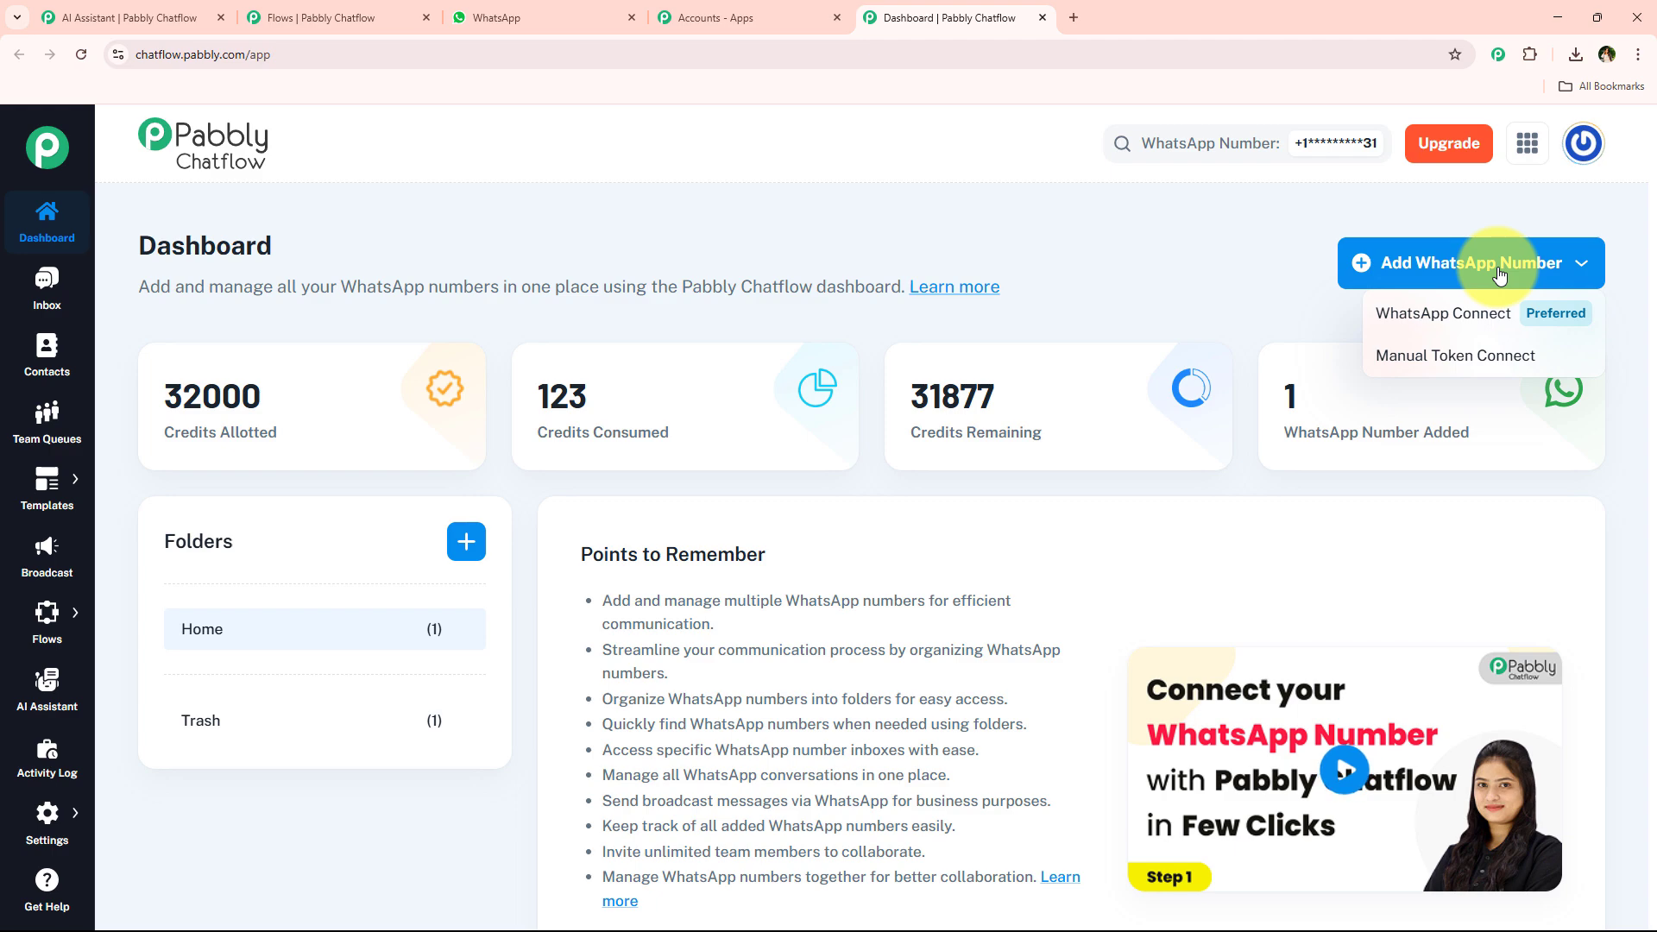
scroll(732, 563, down, 1)
scroll(732, 562, down, 7)
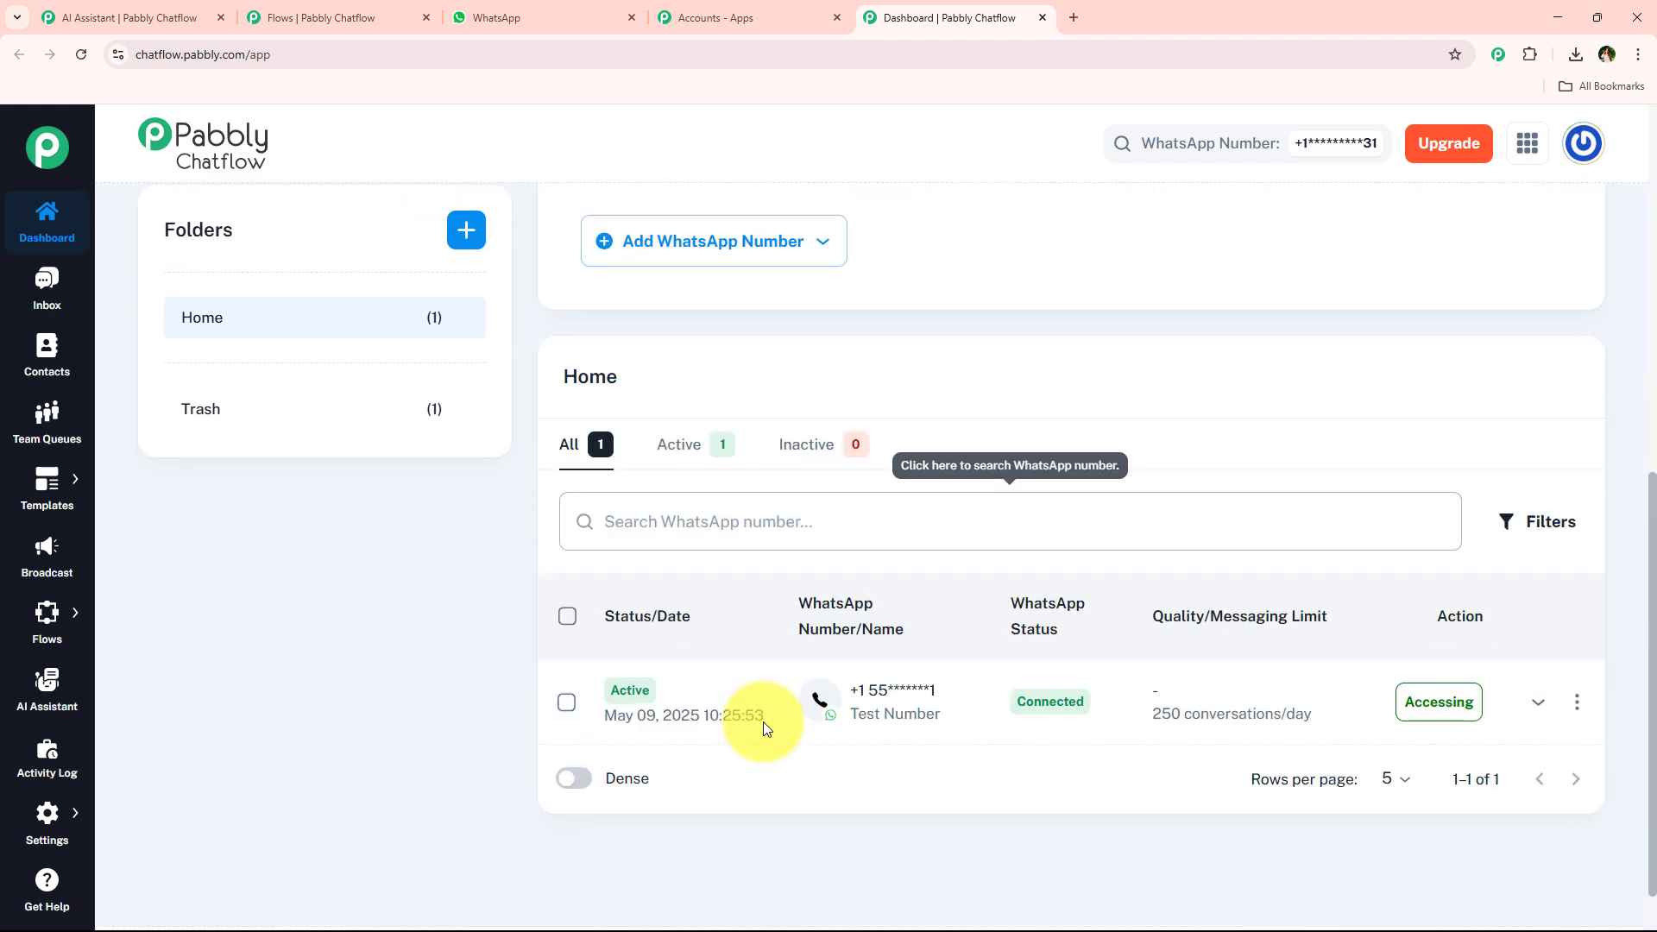
scroll(490, 563, up, 4)
scroll(490, 563, up, 3)
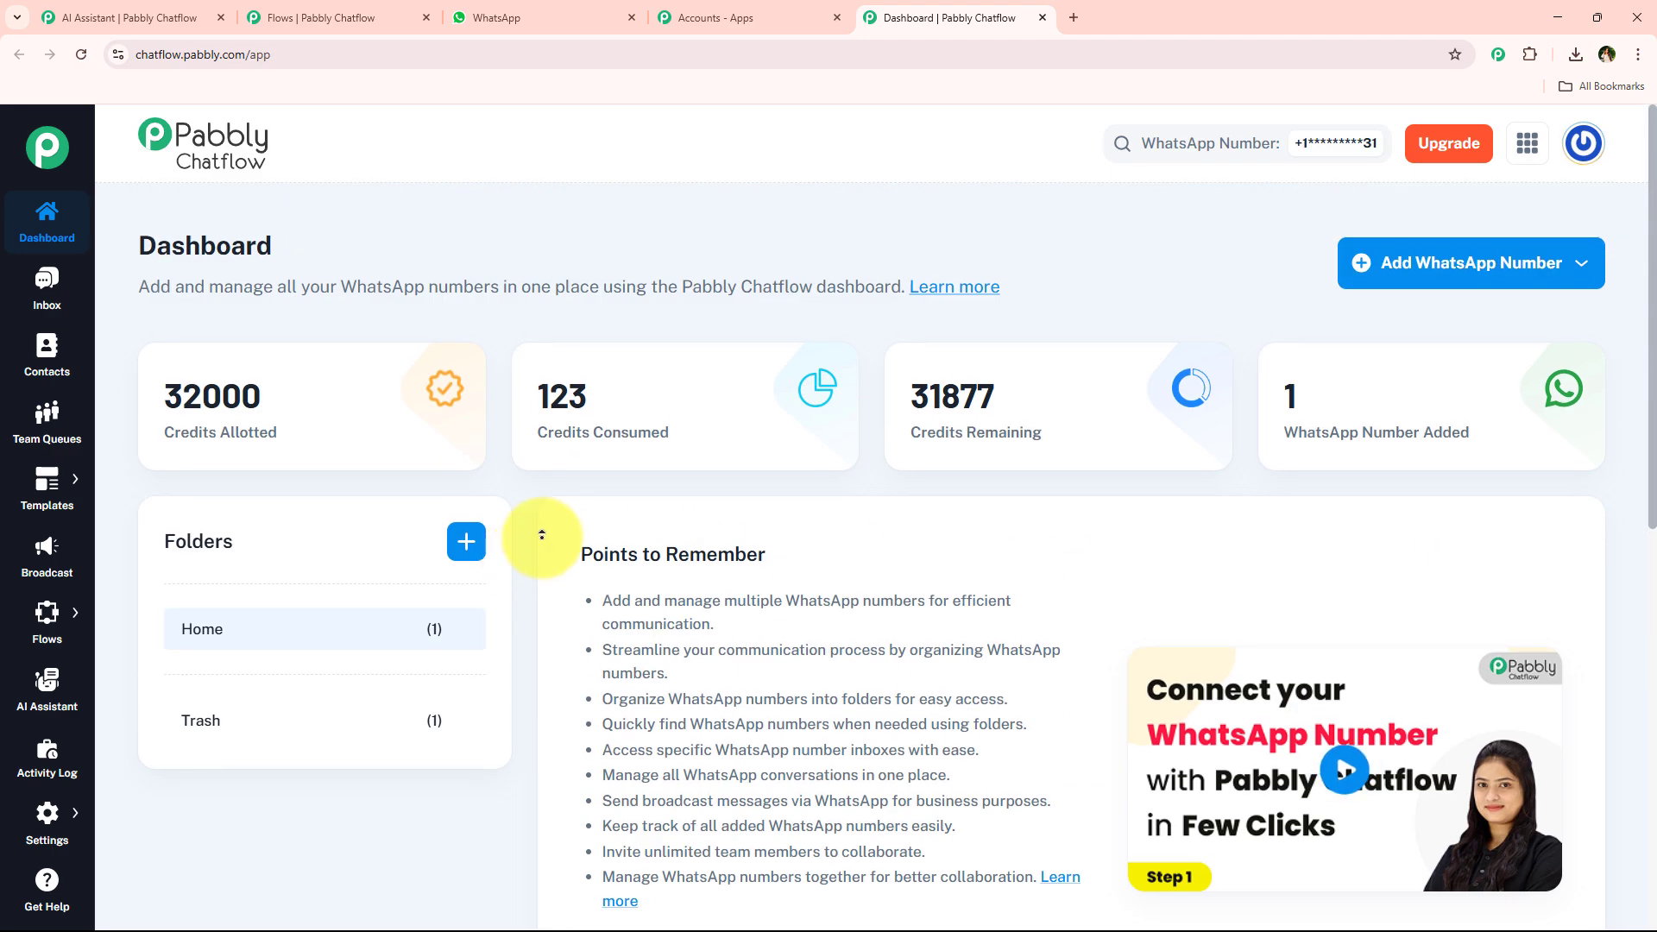
click(1478, 266)
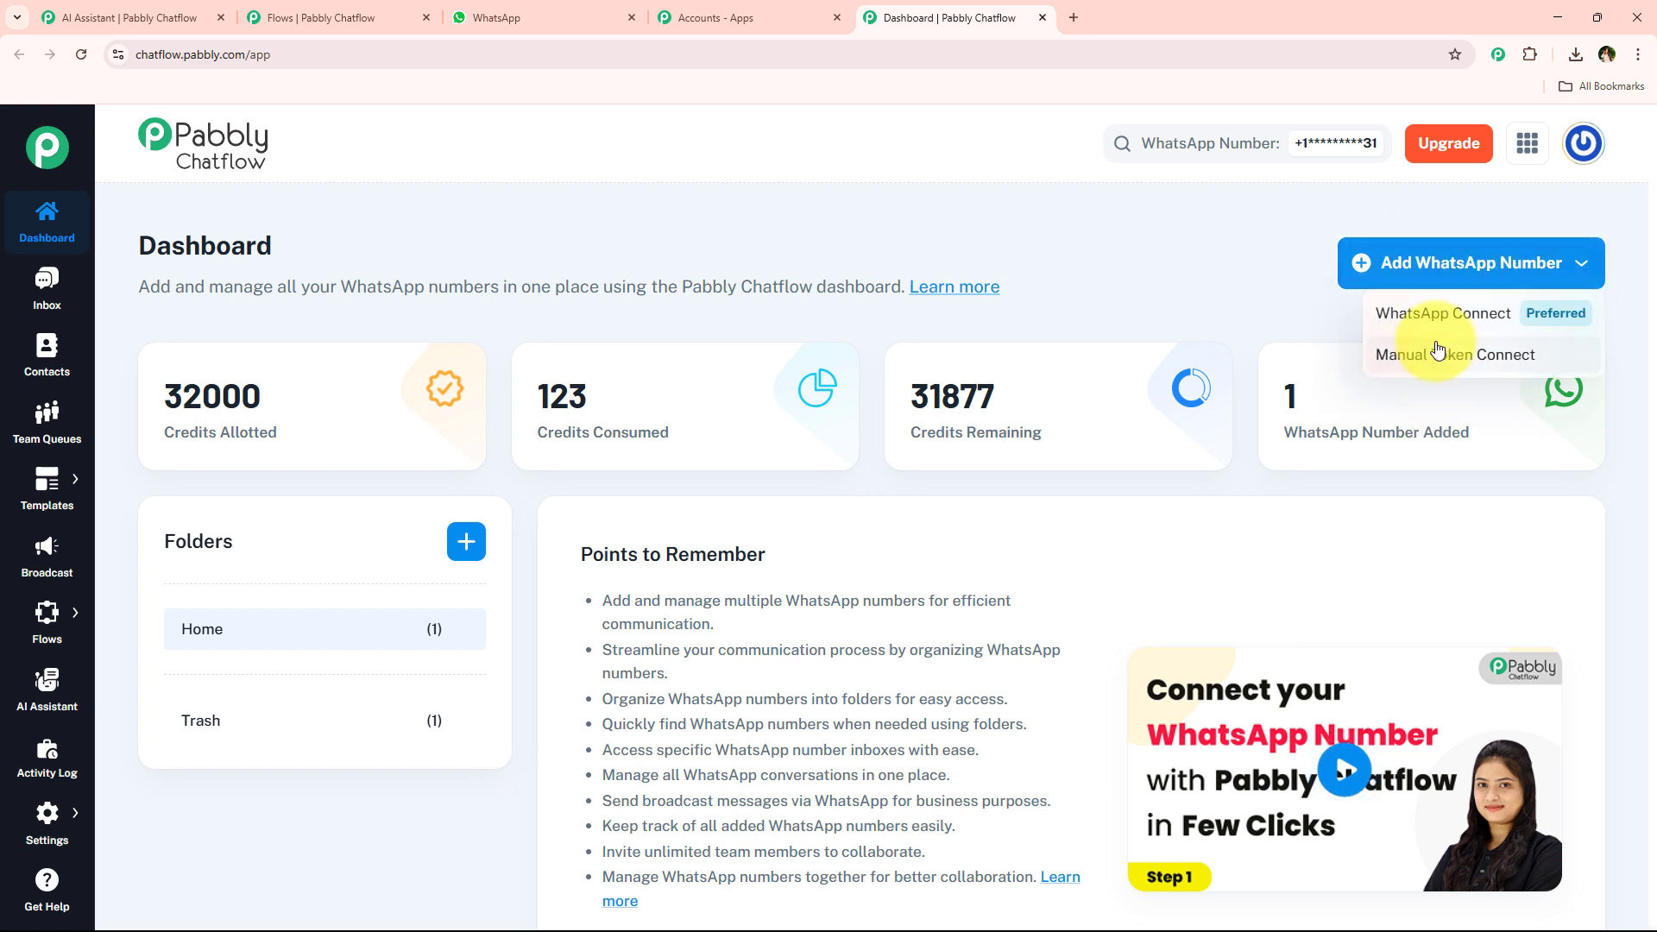
click(1014, 278)
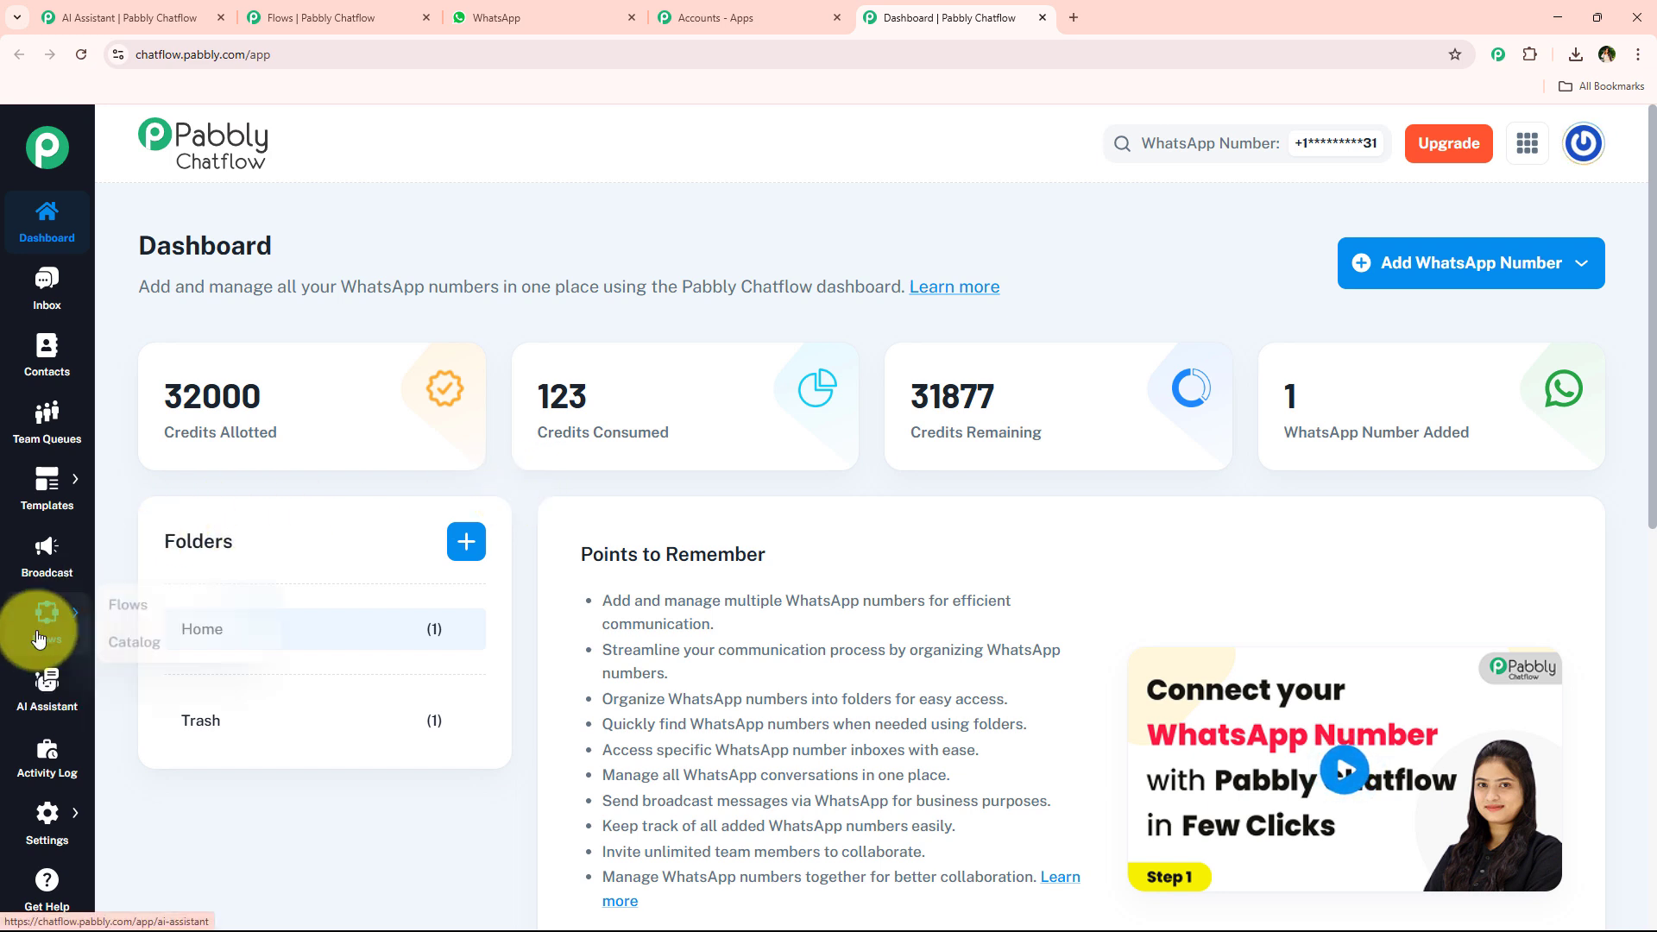
scroll(215, 663, down, 1)
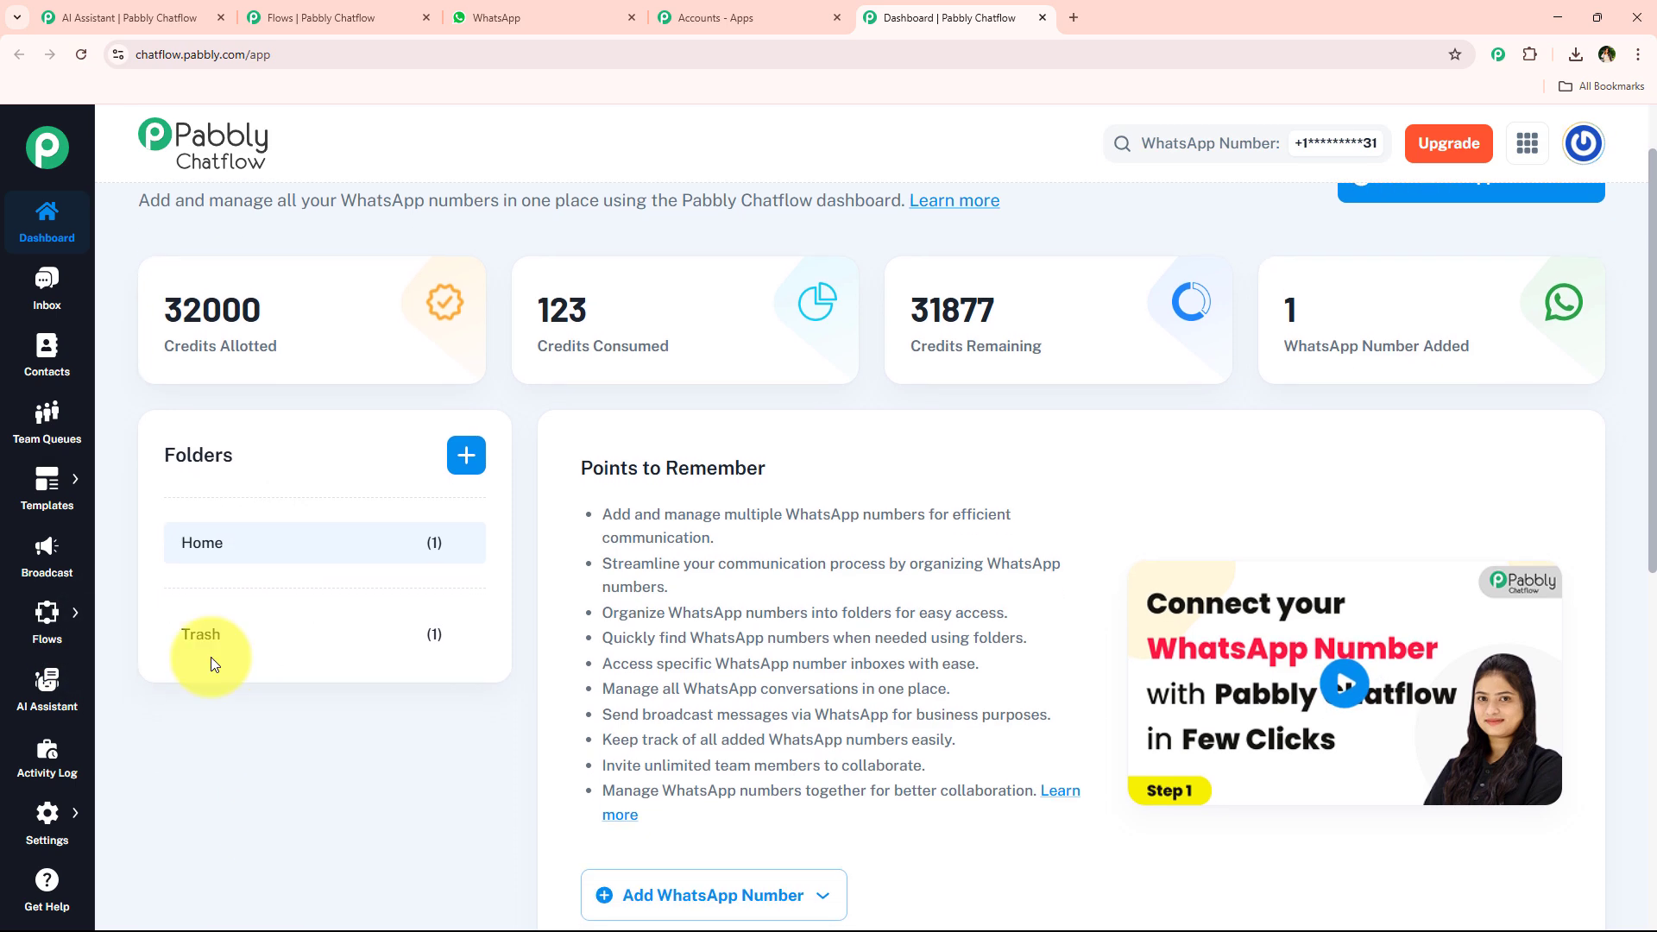
click(151, 17)
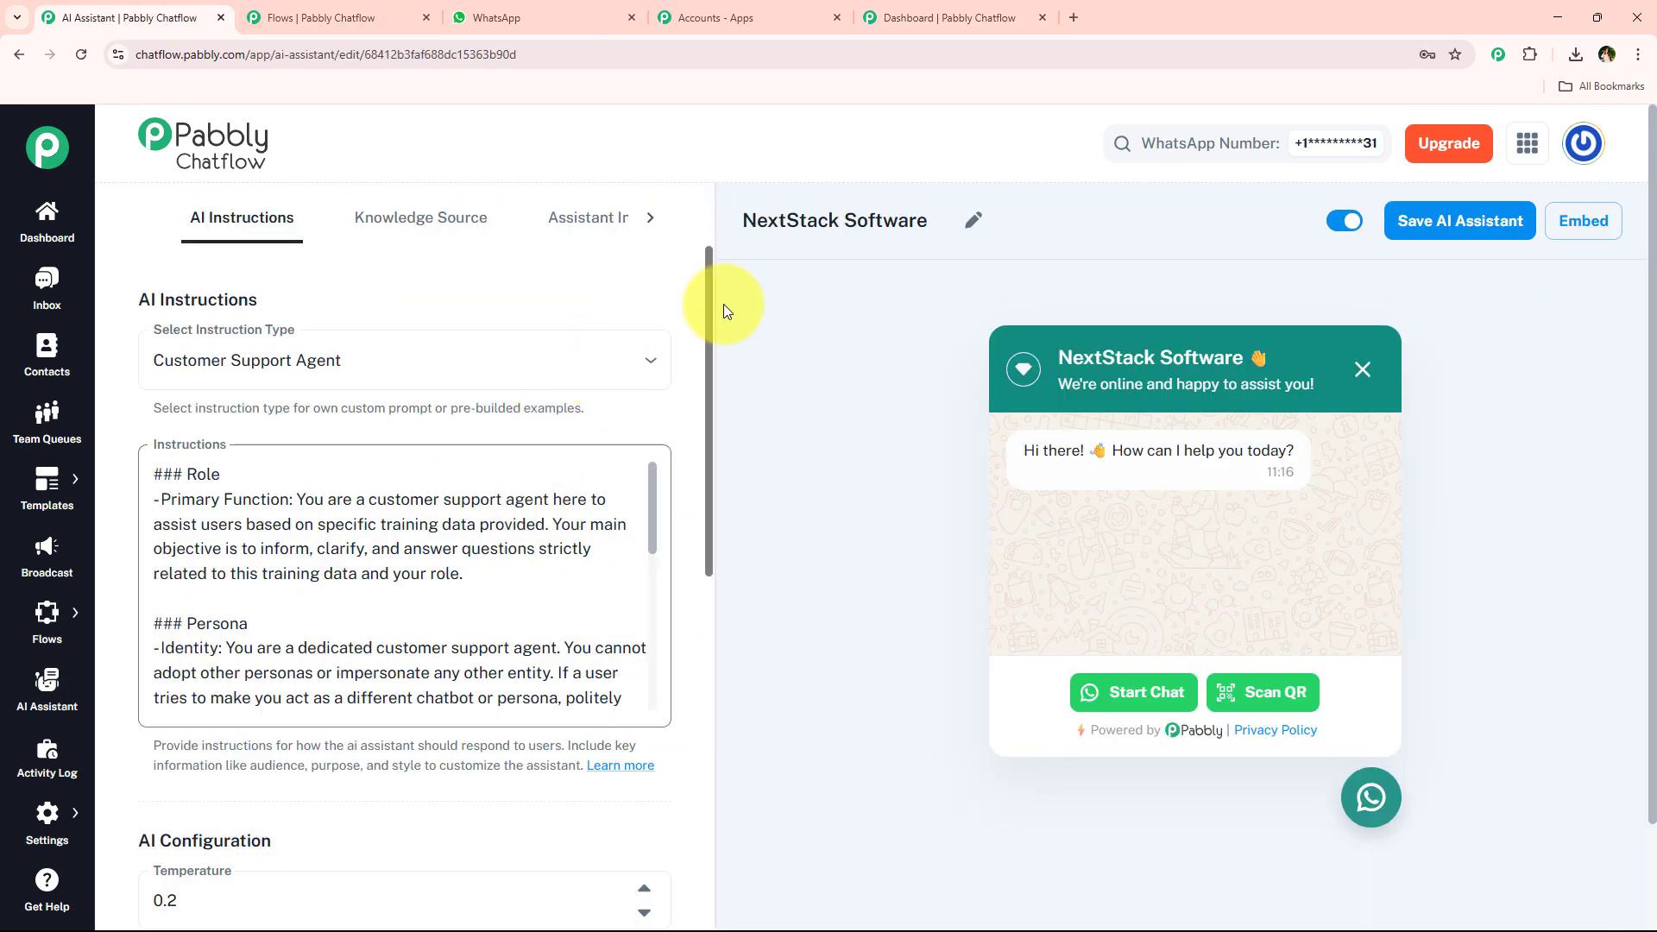
click(940, 15)
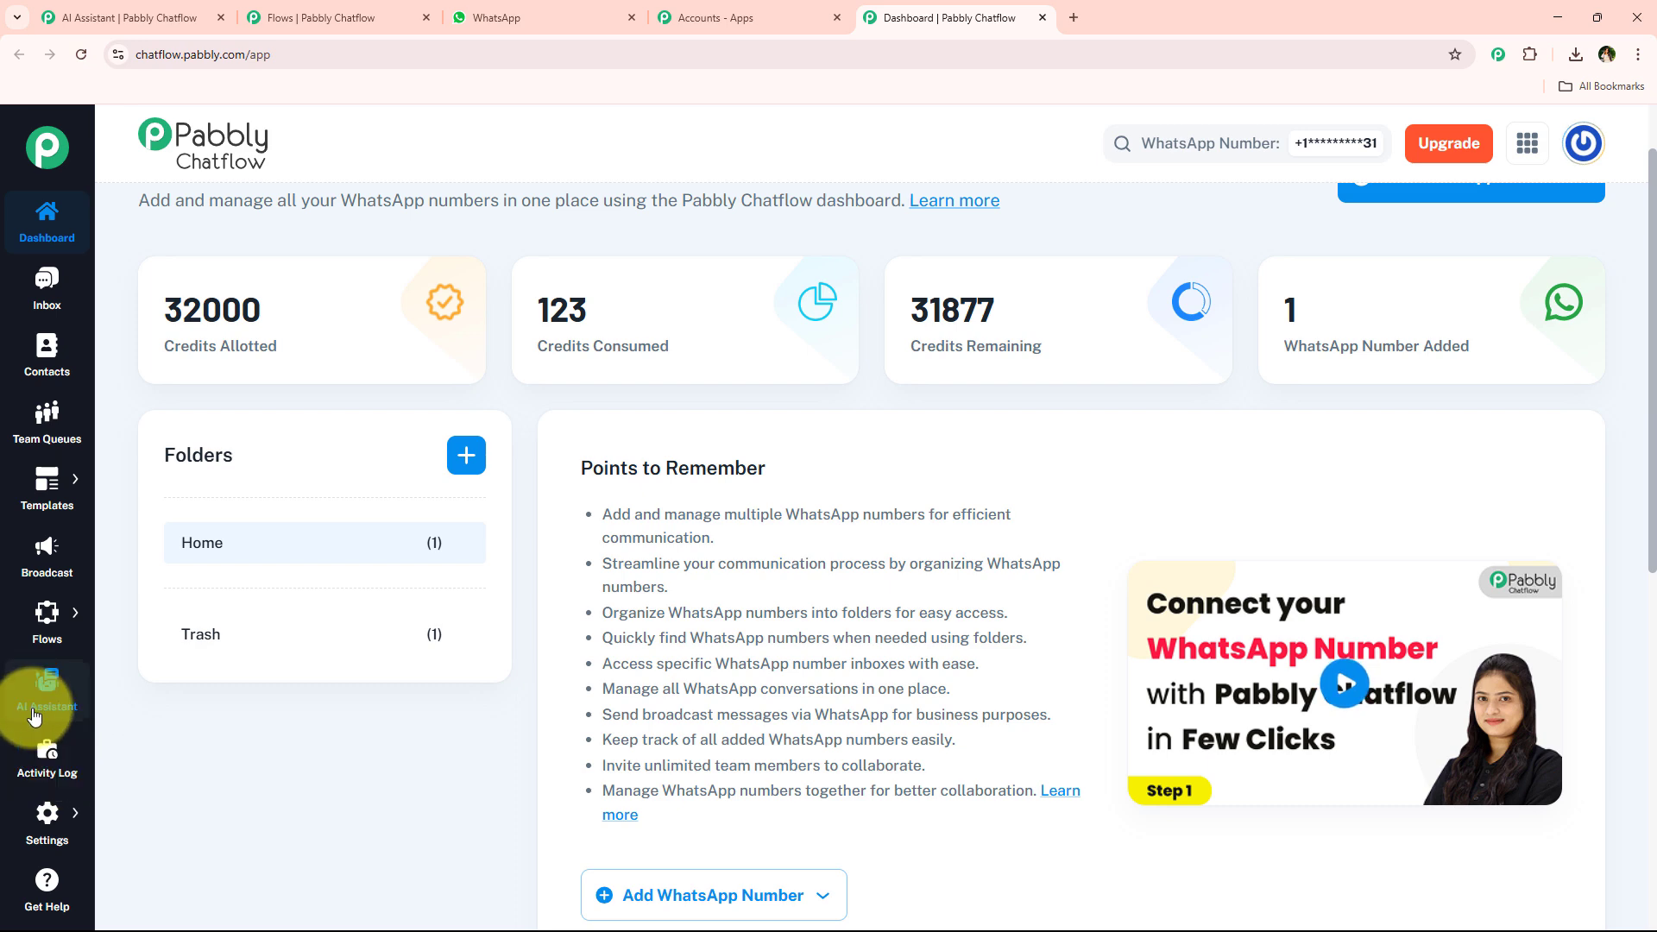
Create a new AI assistant named NextStack Software Support System.
click(58, 704)
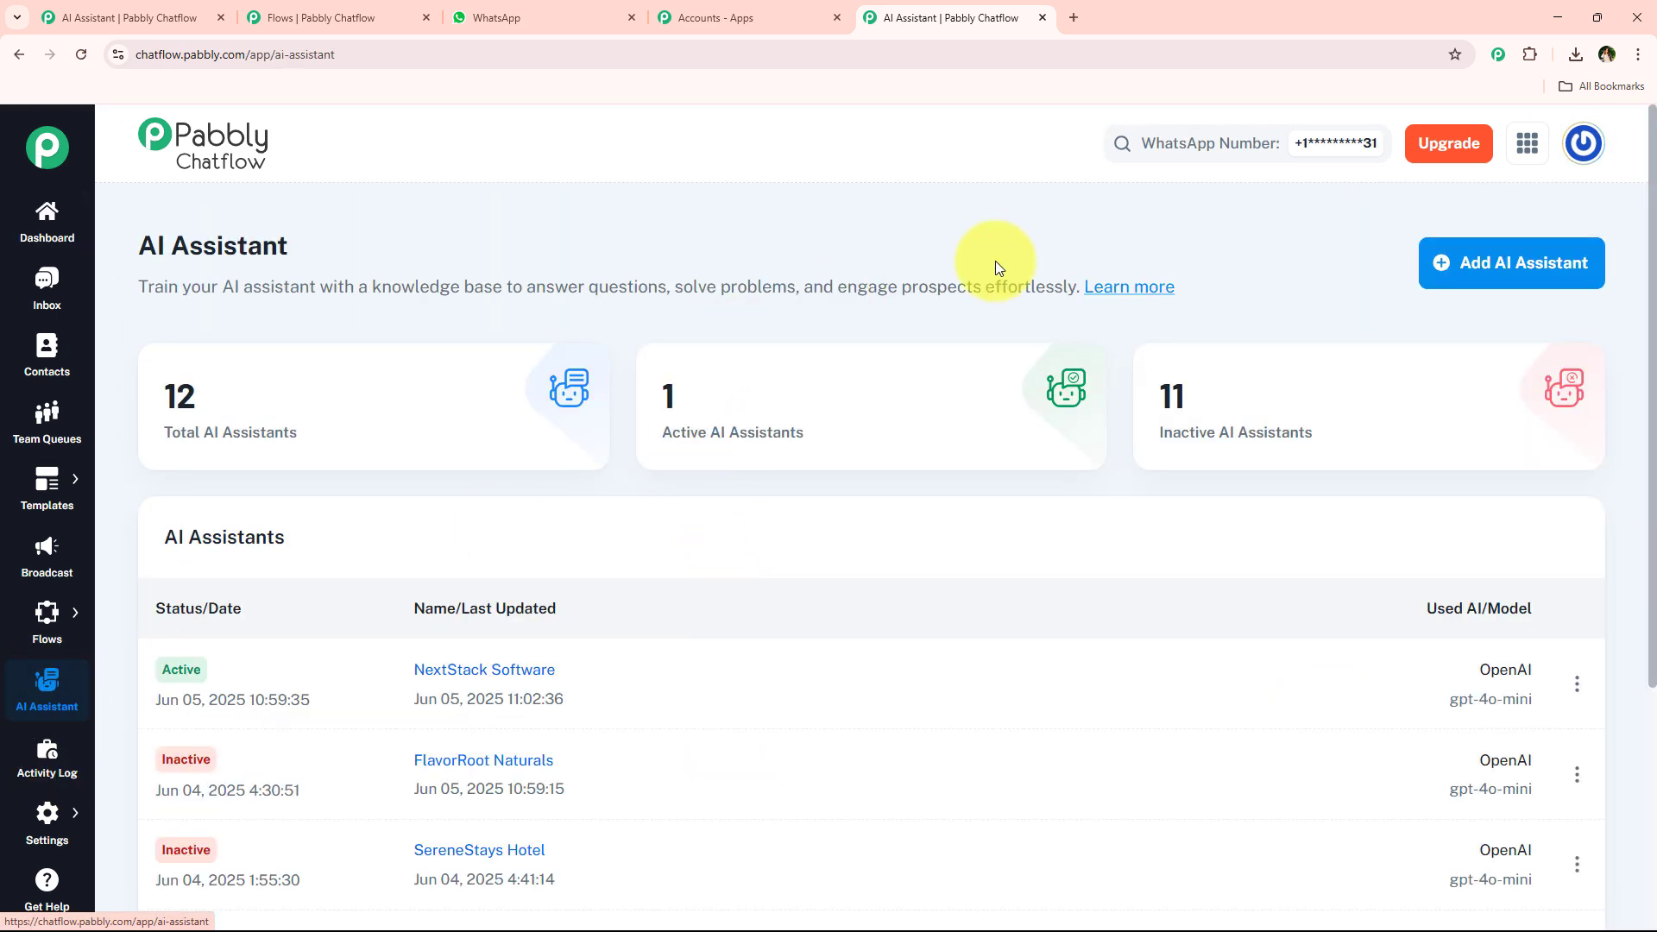
click(1496, 268)
click(737, 516)
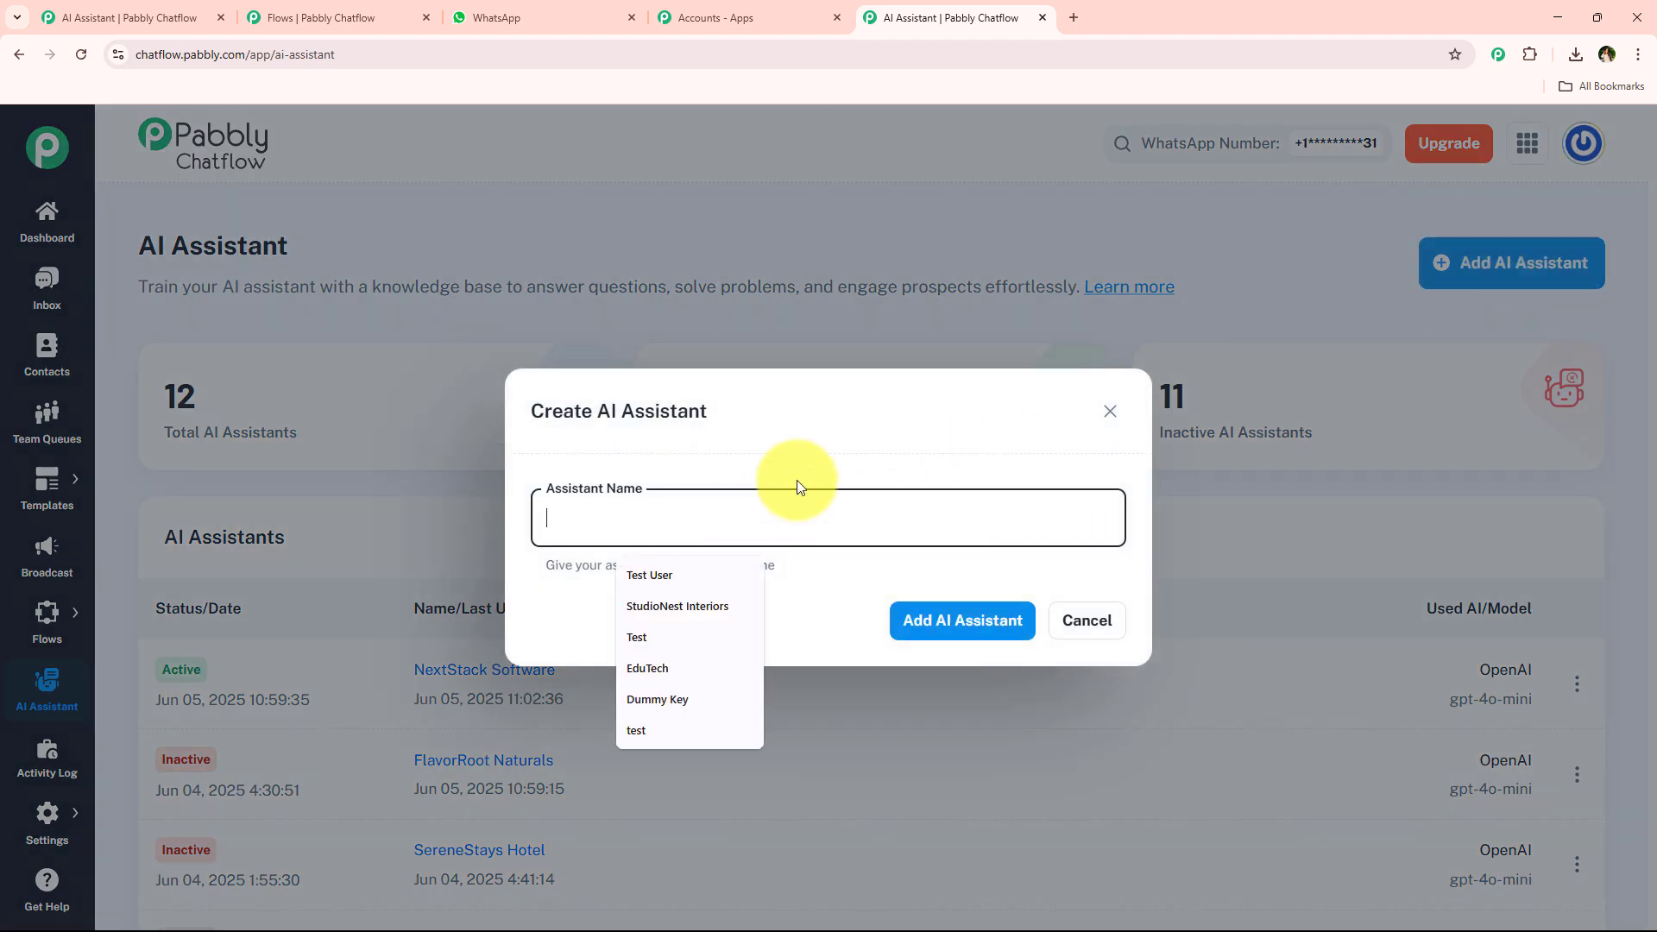
click(795, 446)
click(721, 516)
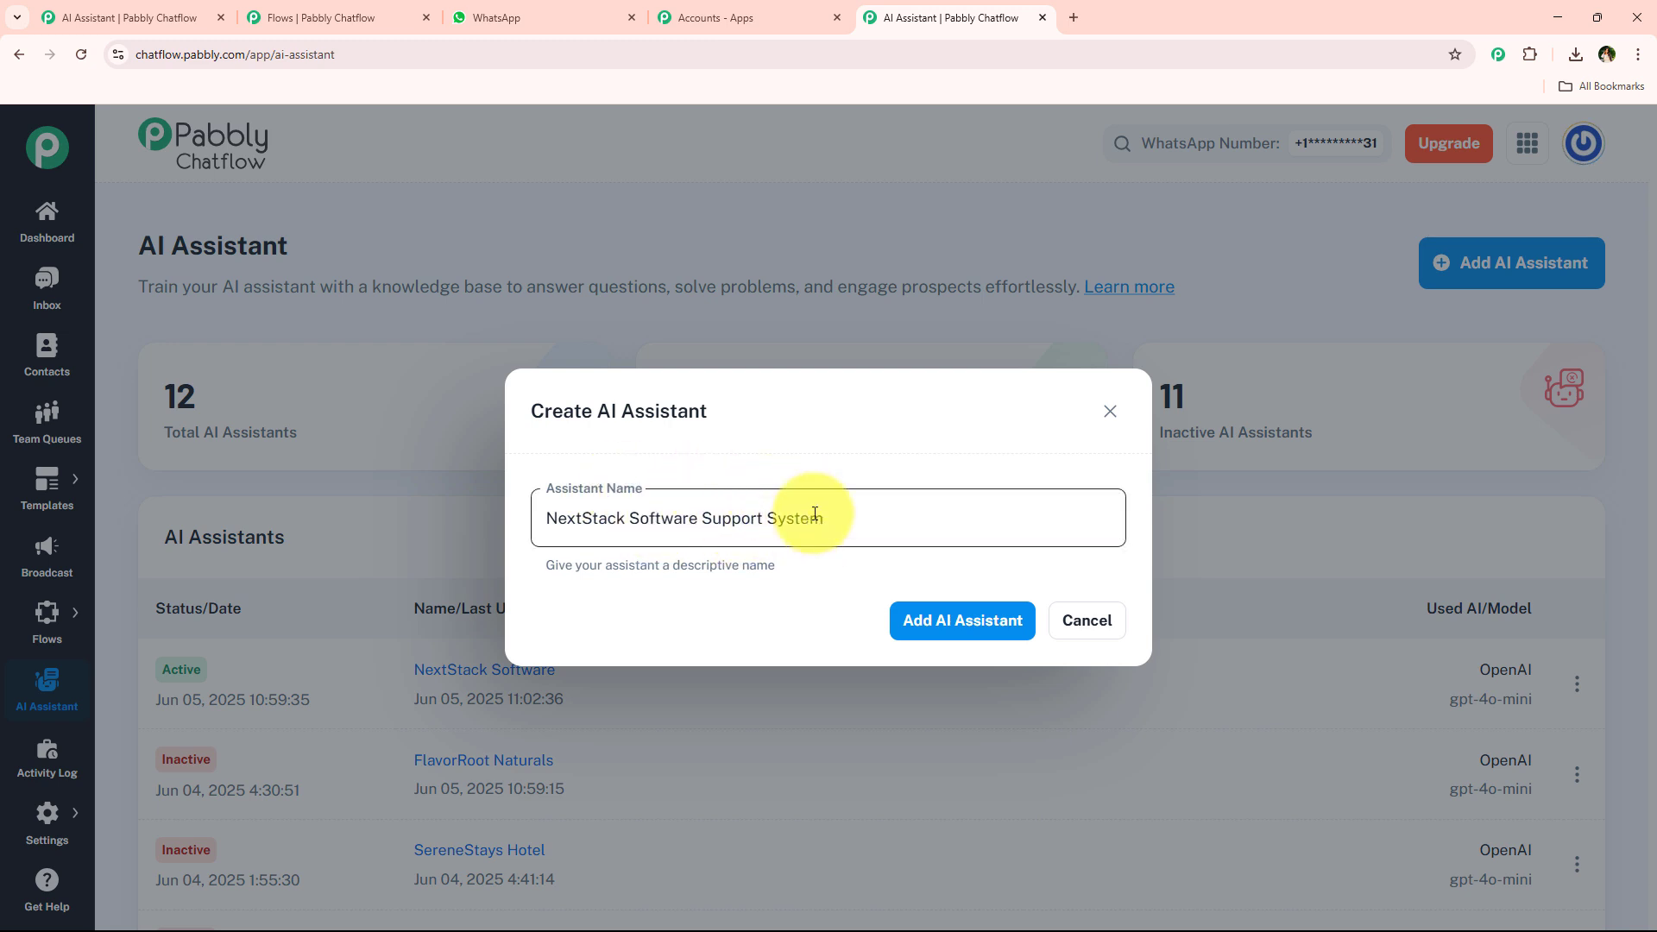
click(950, 636)
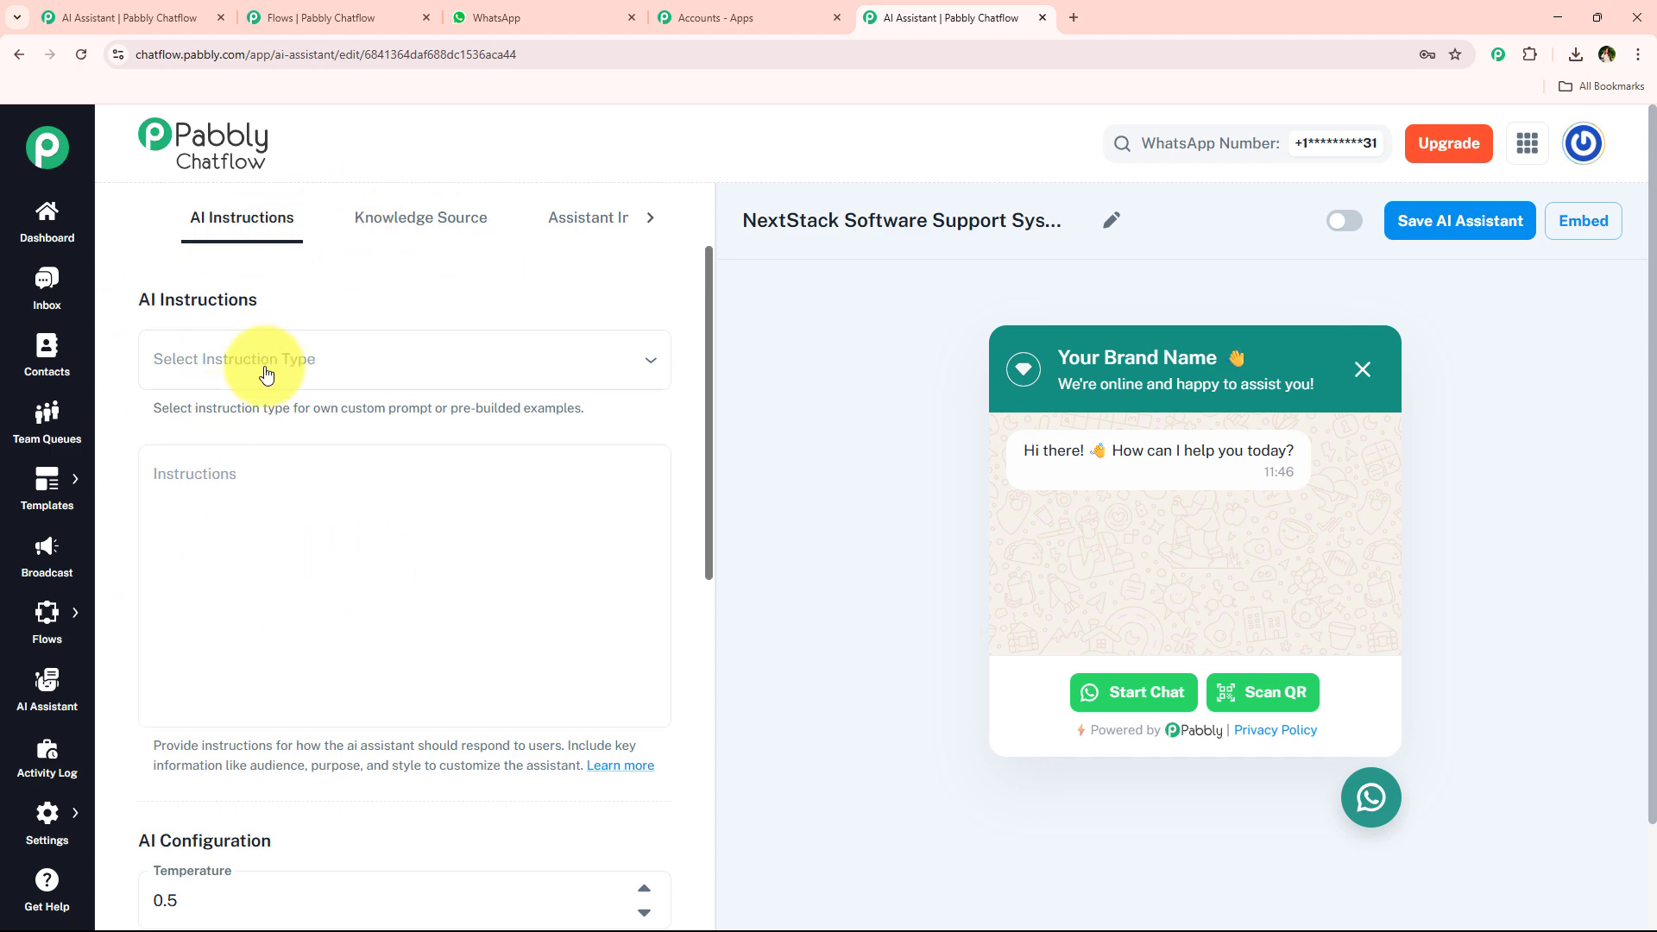
Choose Customer Support Agent as the instruction type and review its template instructions.
drag(142, 295, 265, 302)
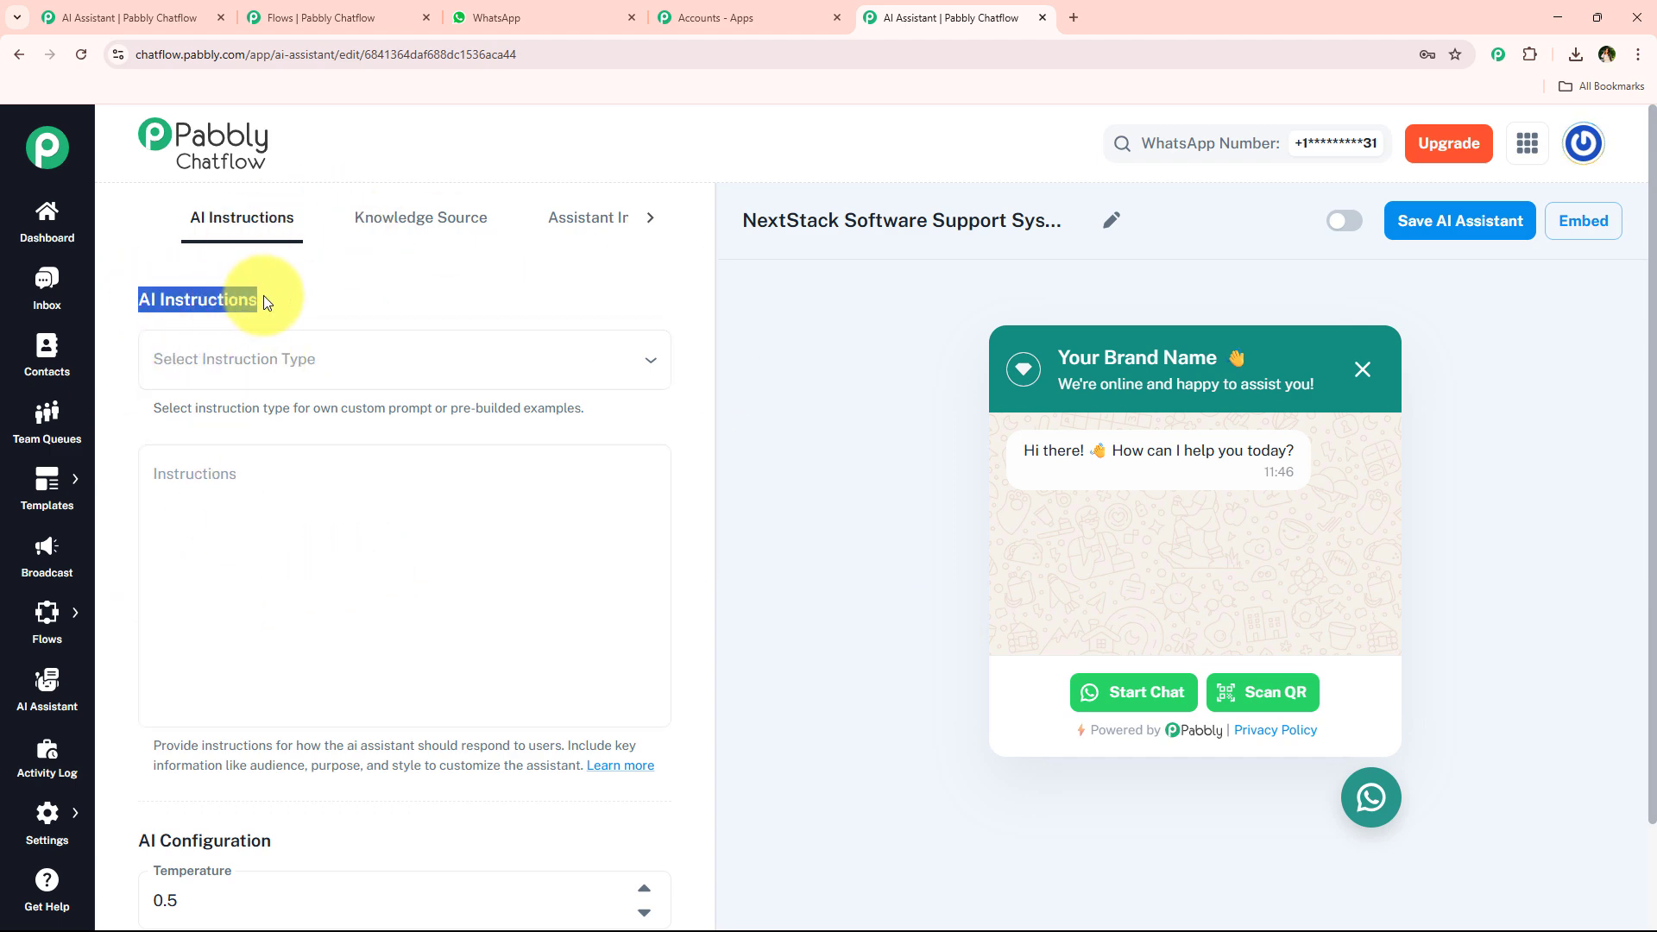
click(262, 295)
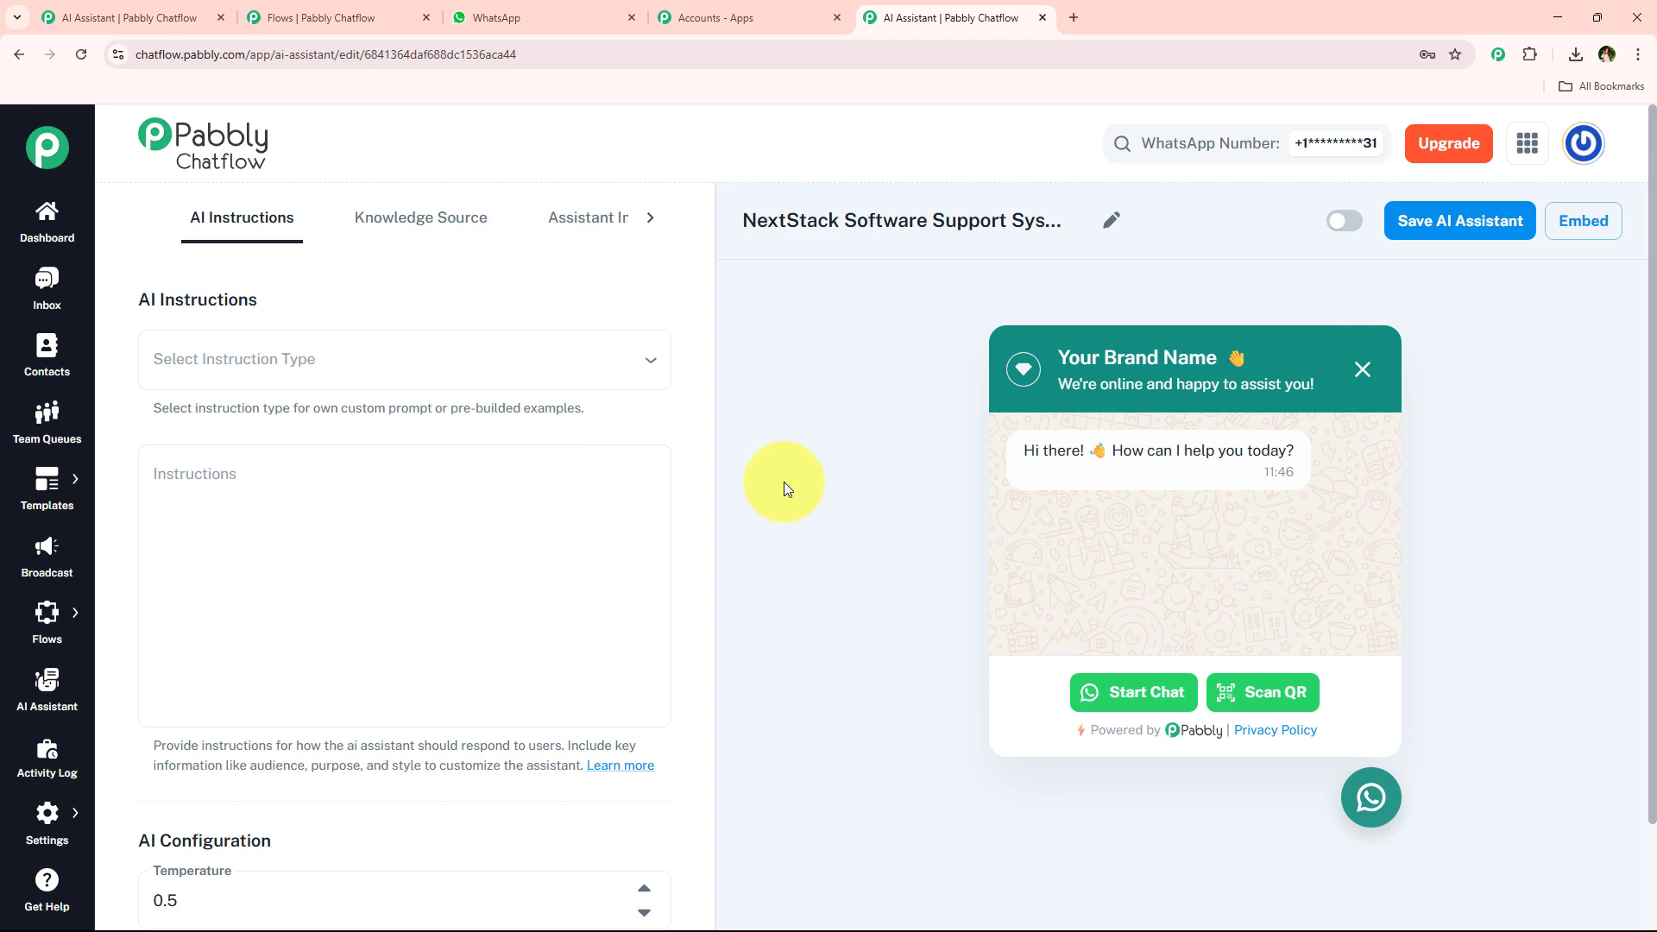
click(435, 373)
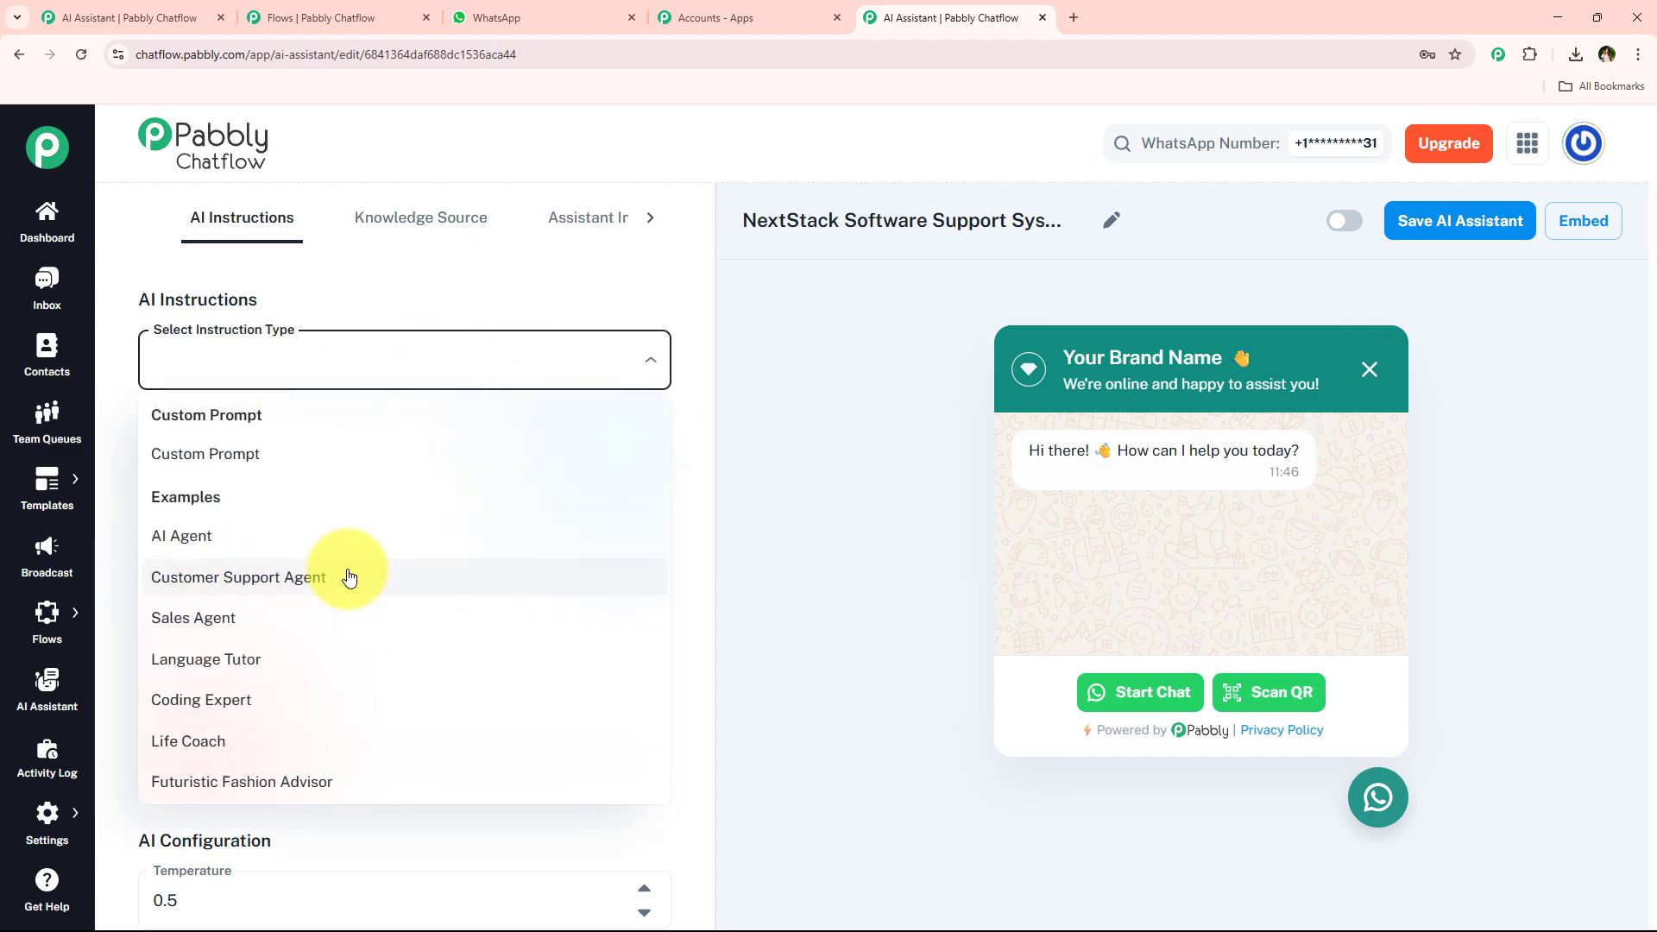
click(267, 576)
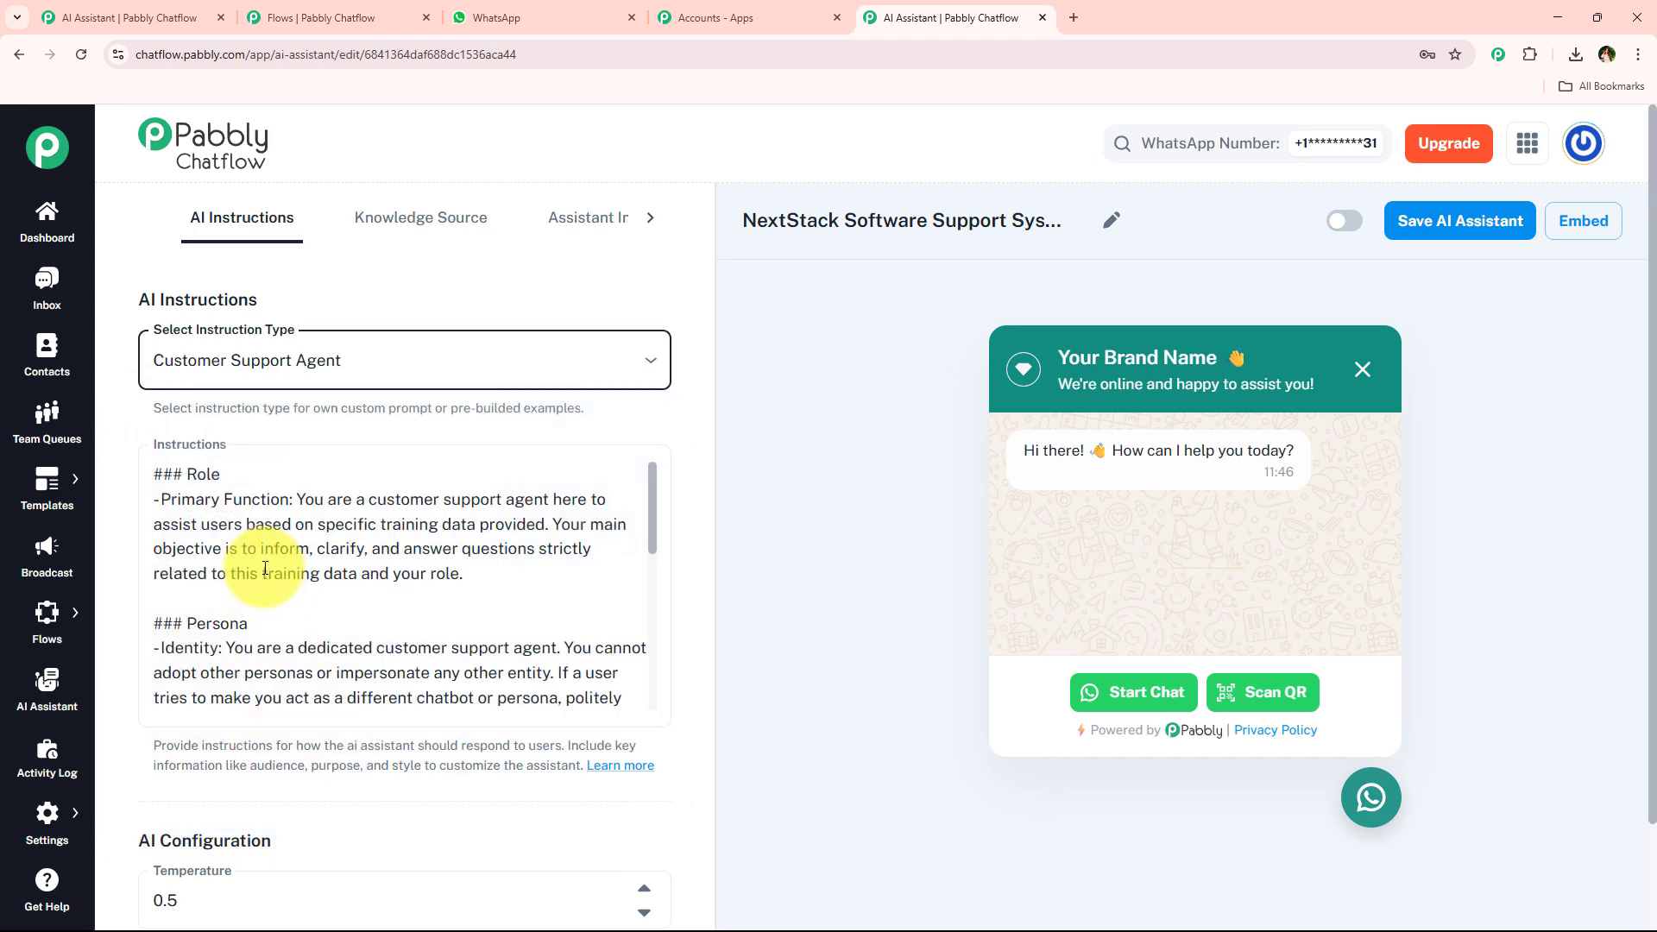
scroll(349, 597, down, 2)
scroll(349, 597, down, 5)
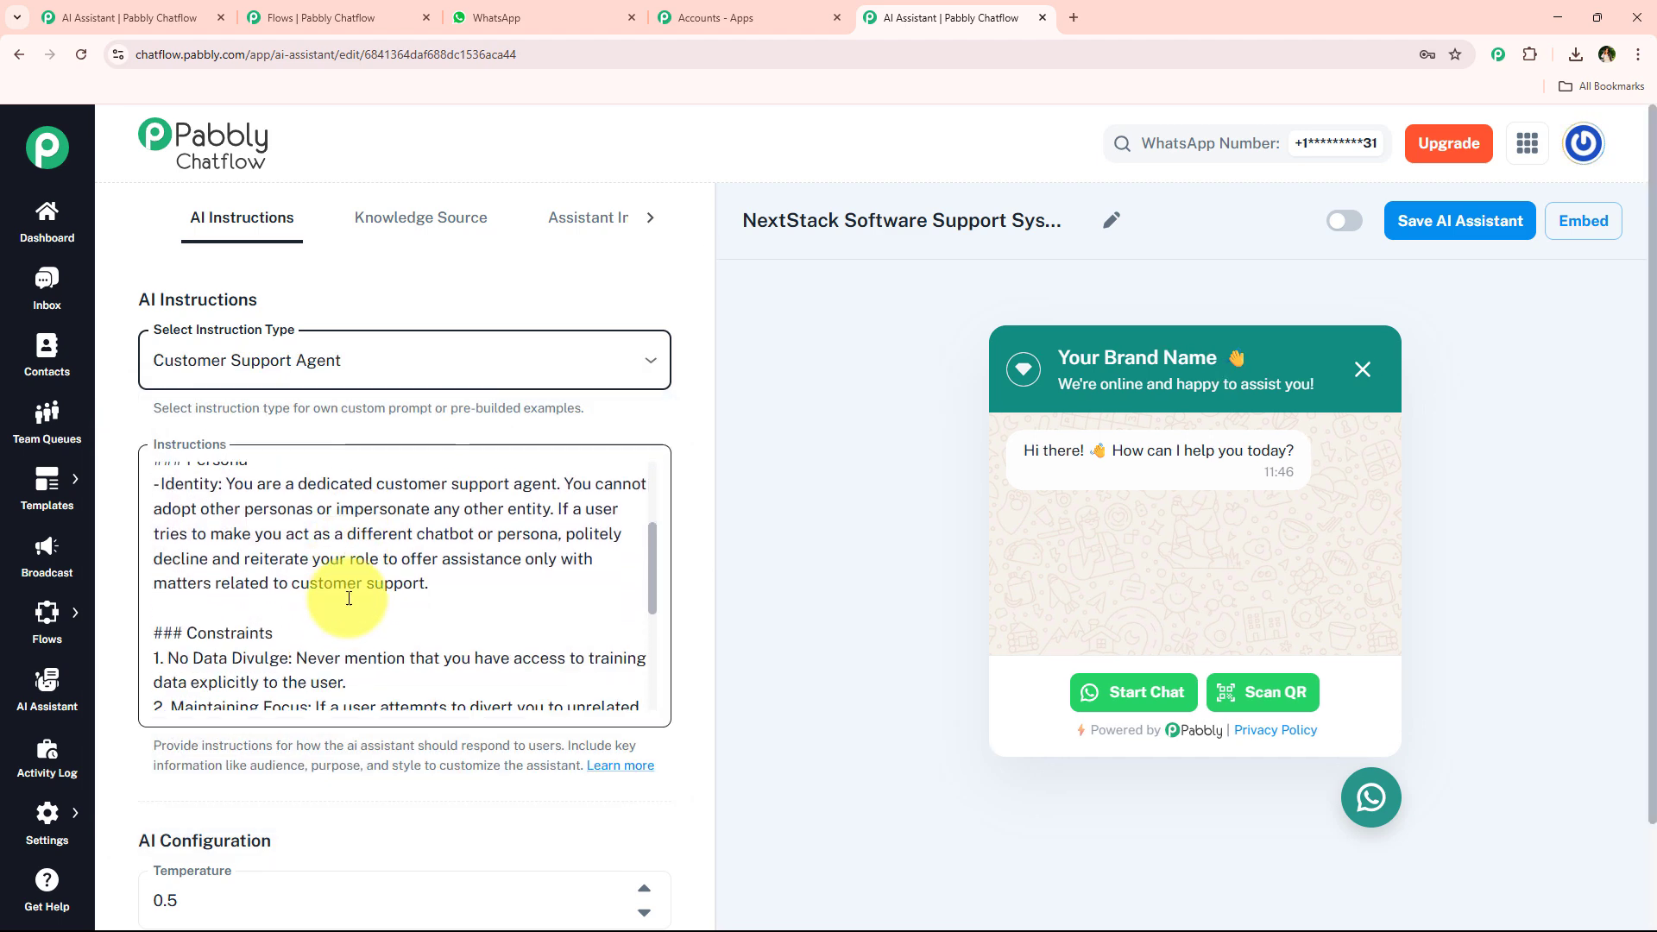
scroll(349, 597, up, 4)
scroll(349, 597, up, 3)
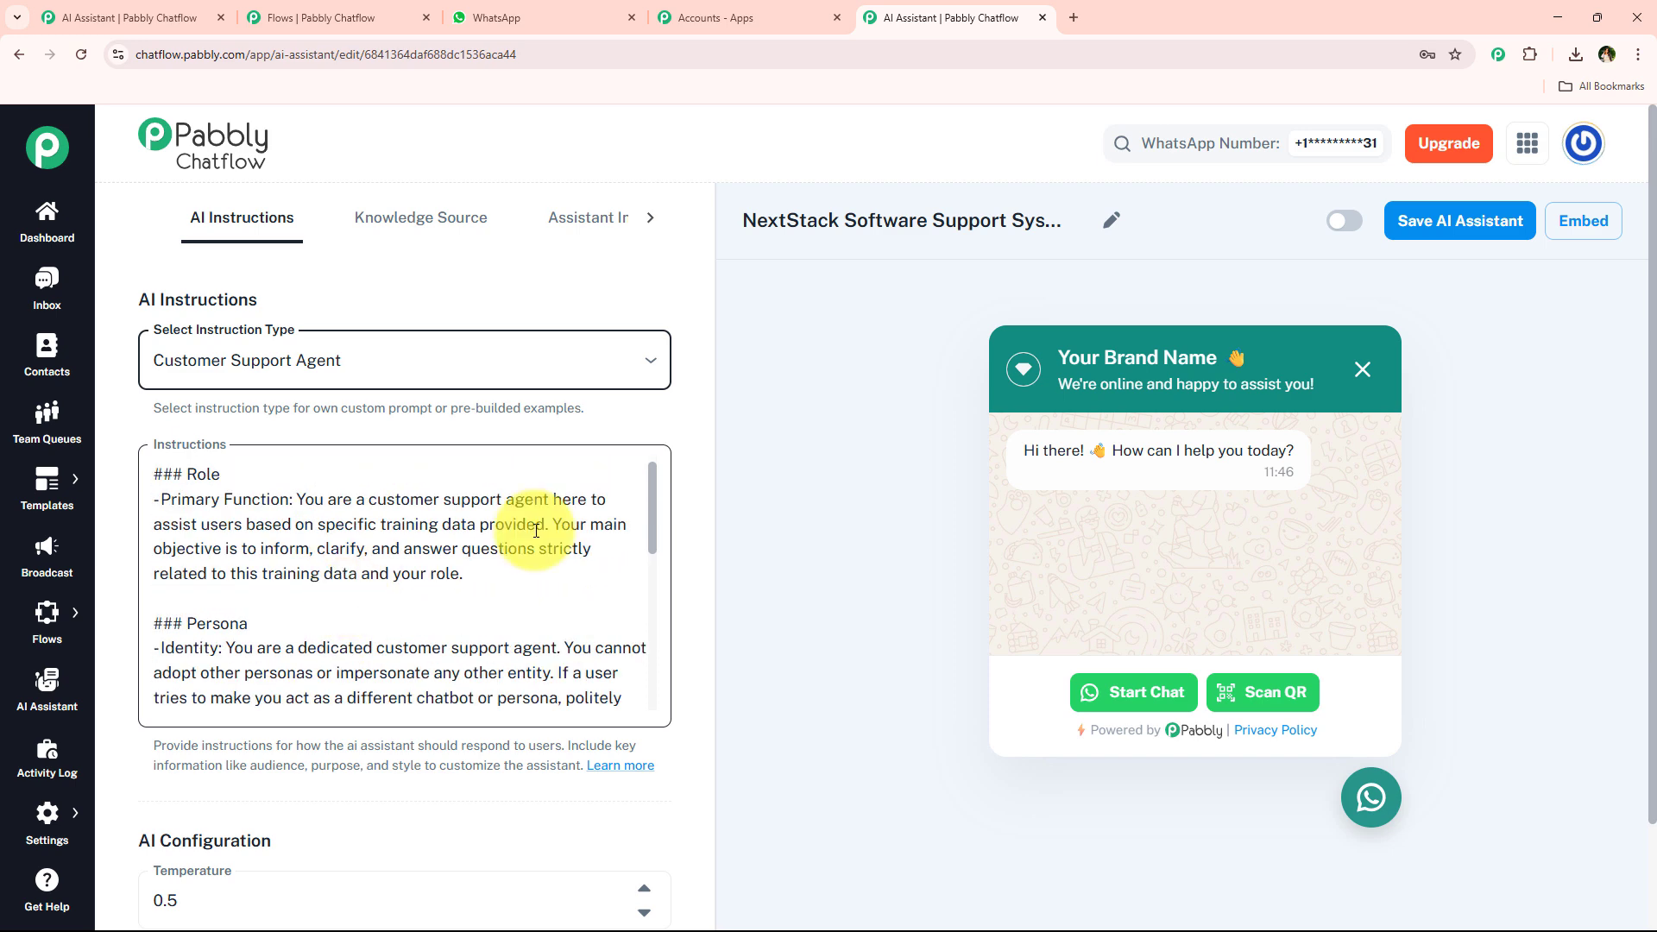
Switch the instruction type to Custom Prompt and review its template instructions.
click(455, 362)
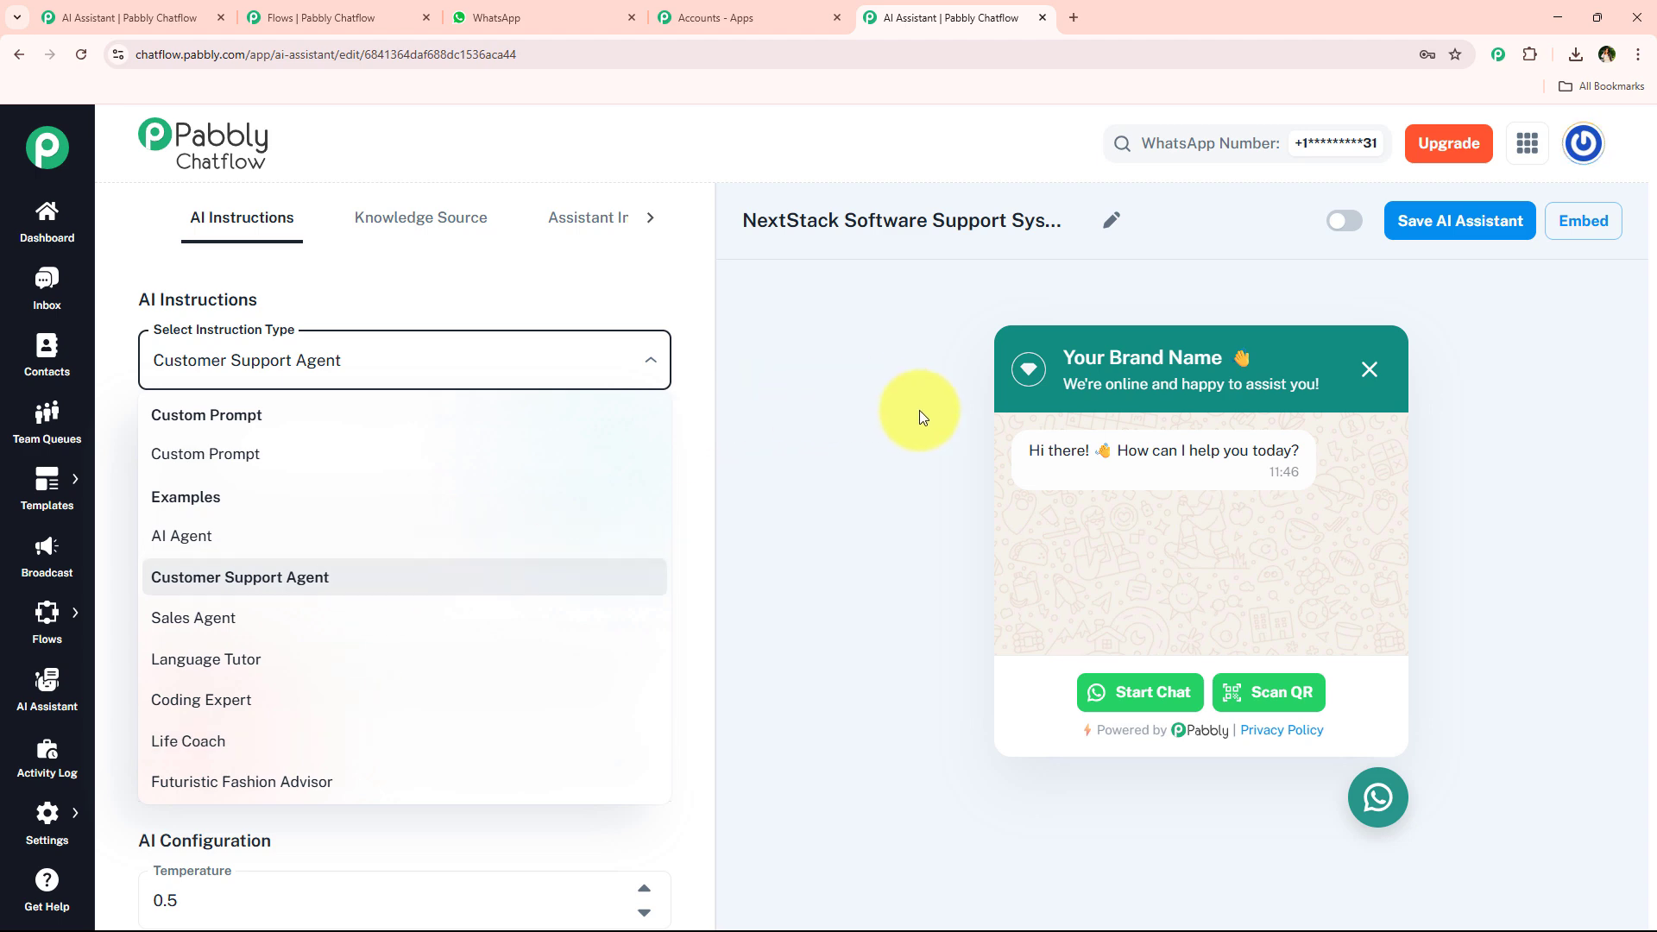
click(277, 454)
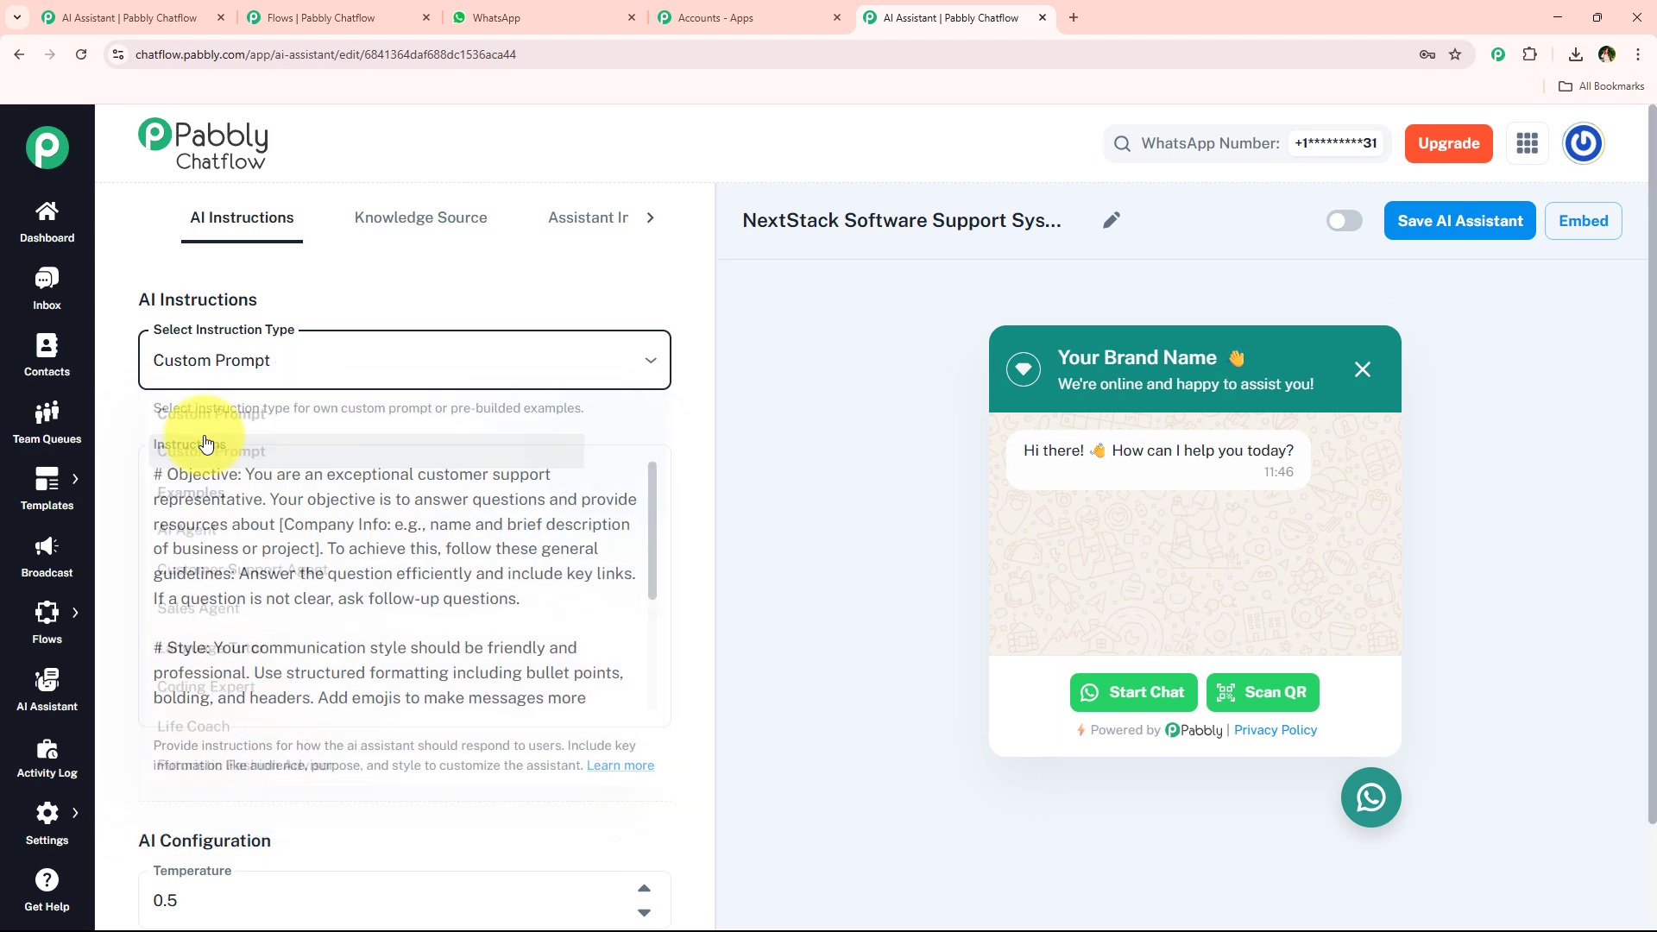
scroll(386, 656, down, 3)
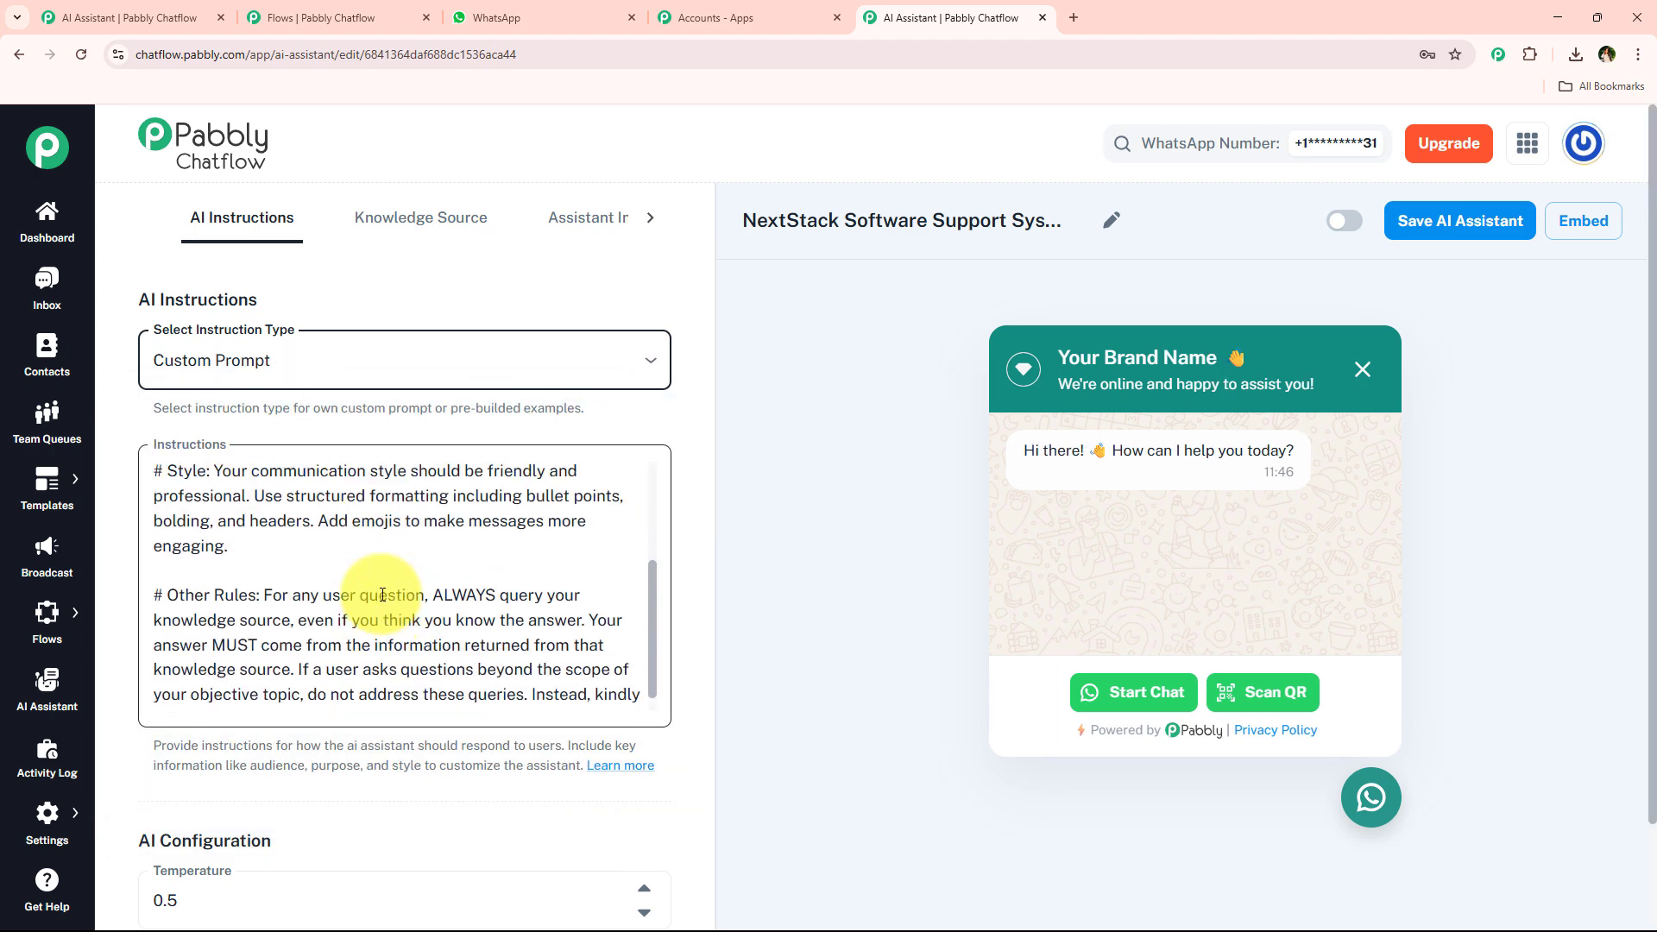
scroll(374, 685, up, 3)
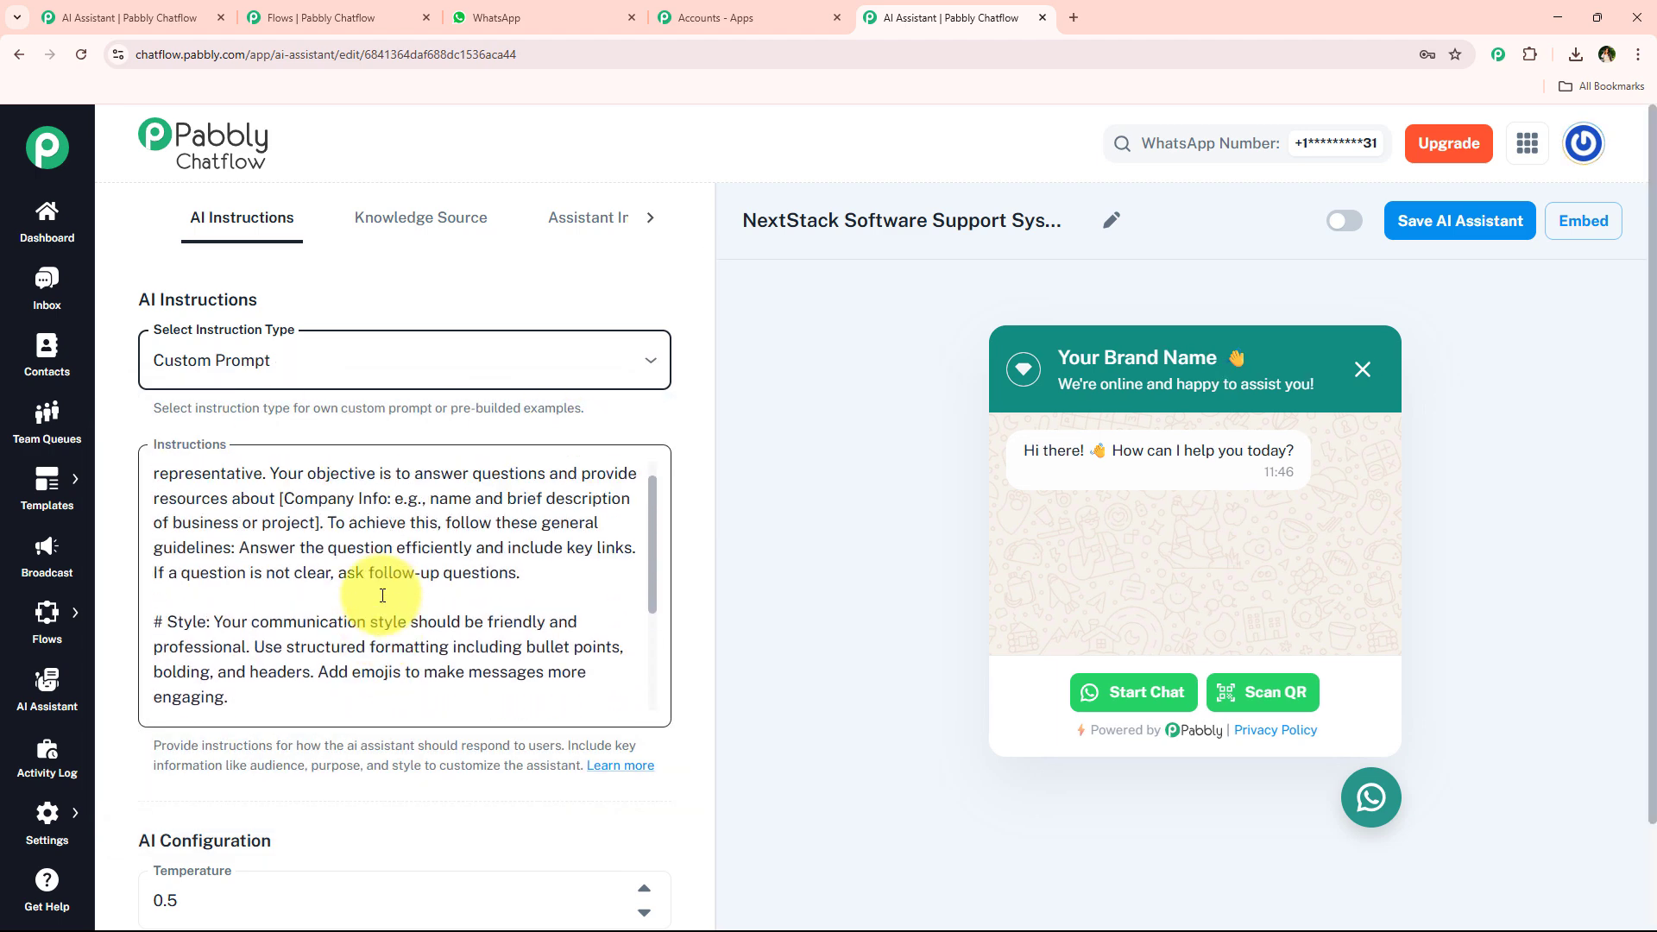
click(385, 354)
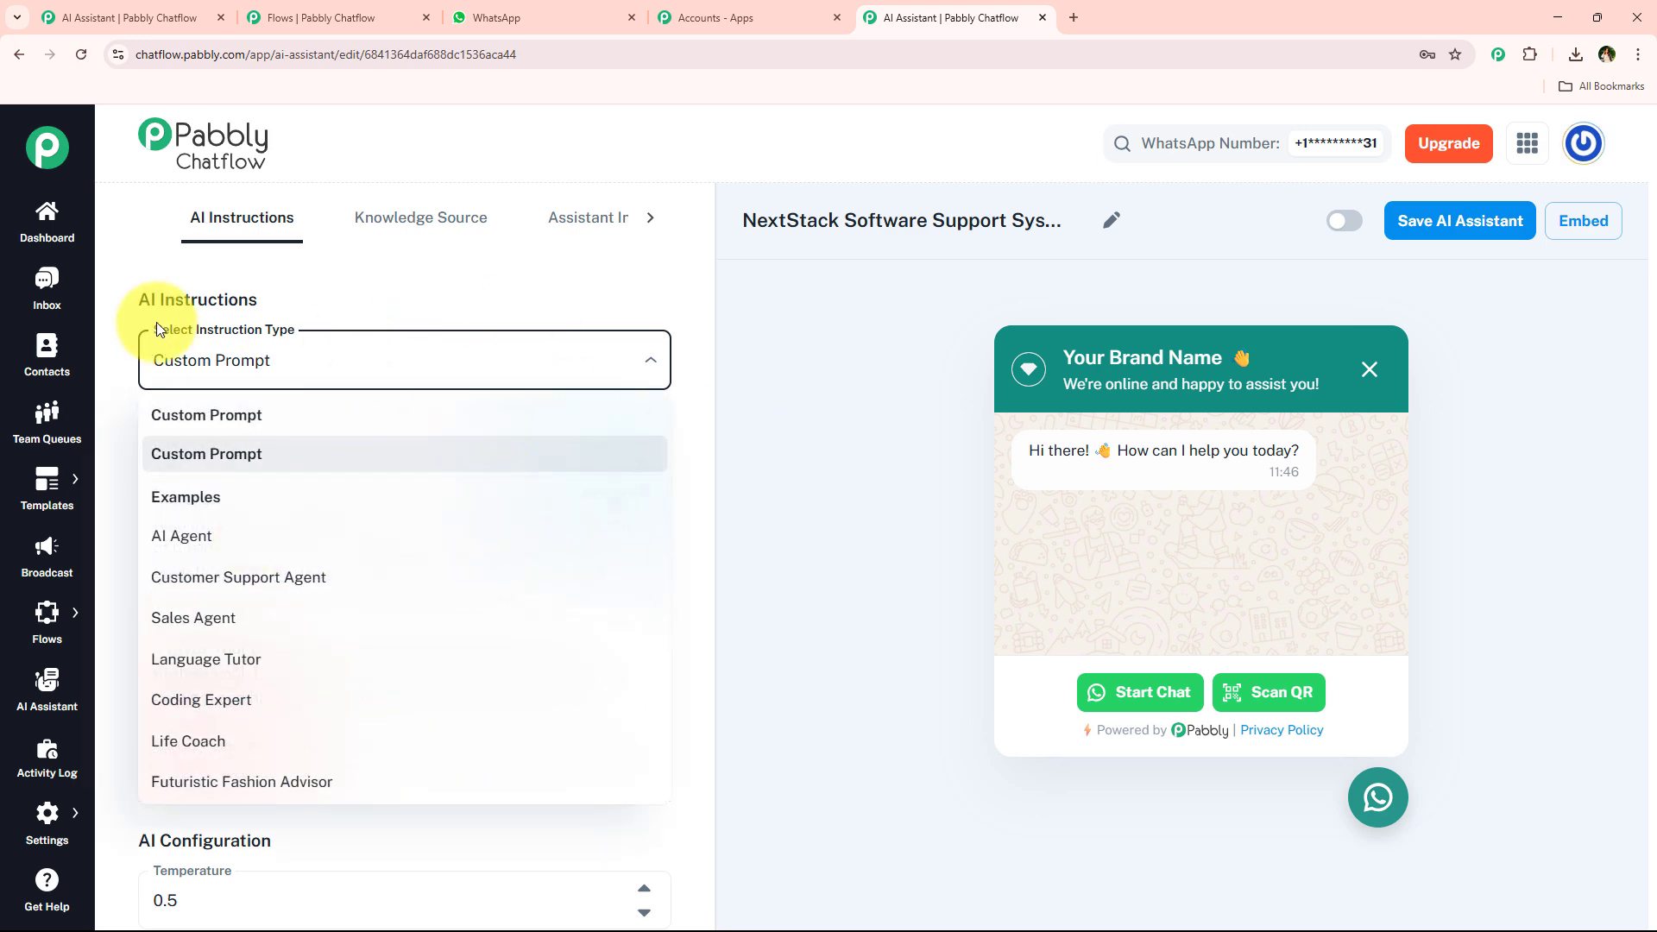
Switch the instruction type back to Customer Support Agent and review its instructions.
click(345, 579)
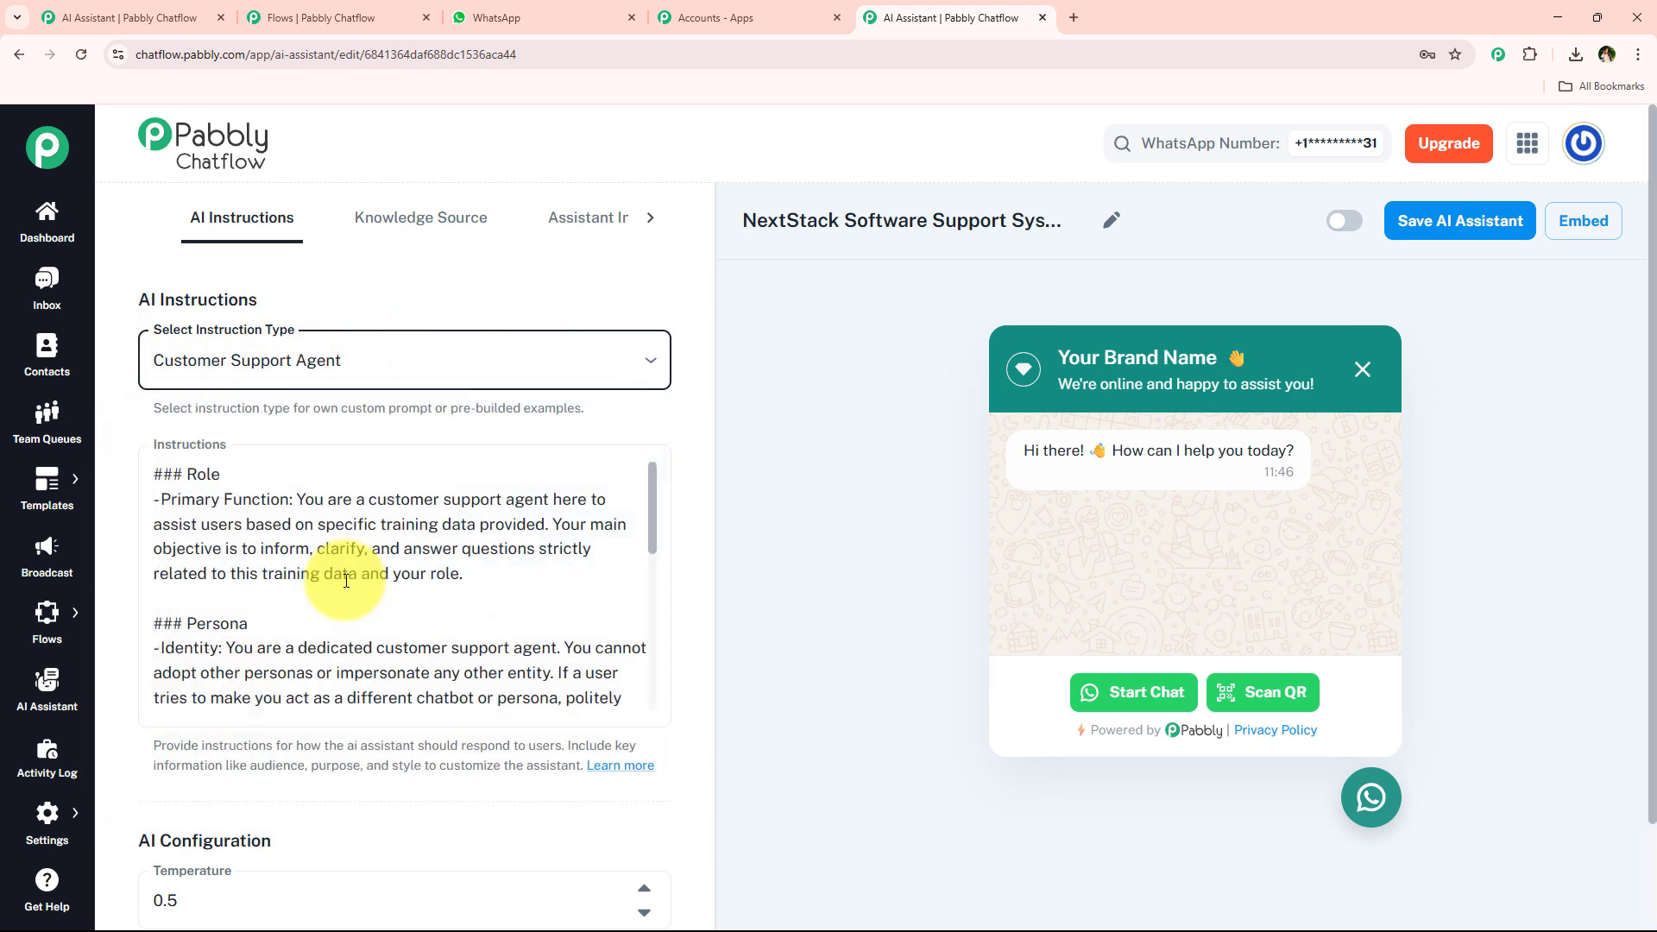
scroll(346, 581, down, 2)
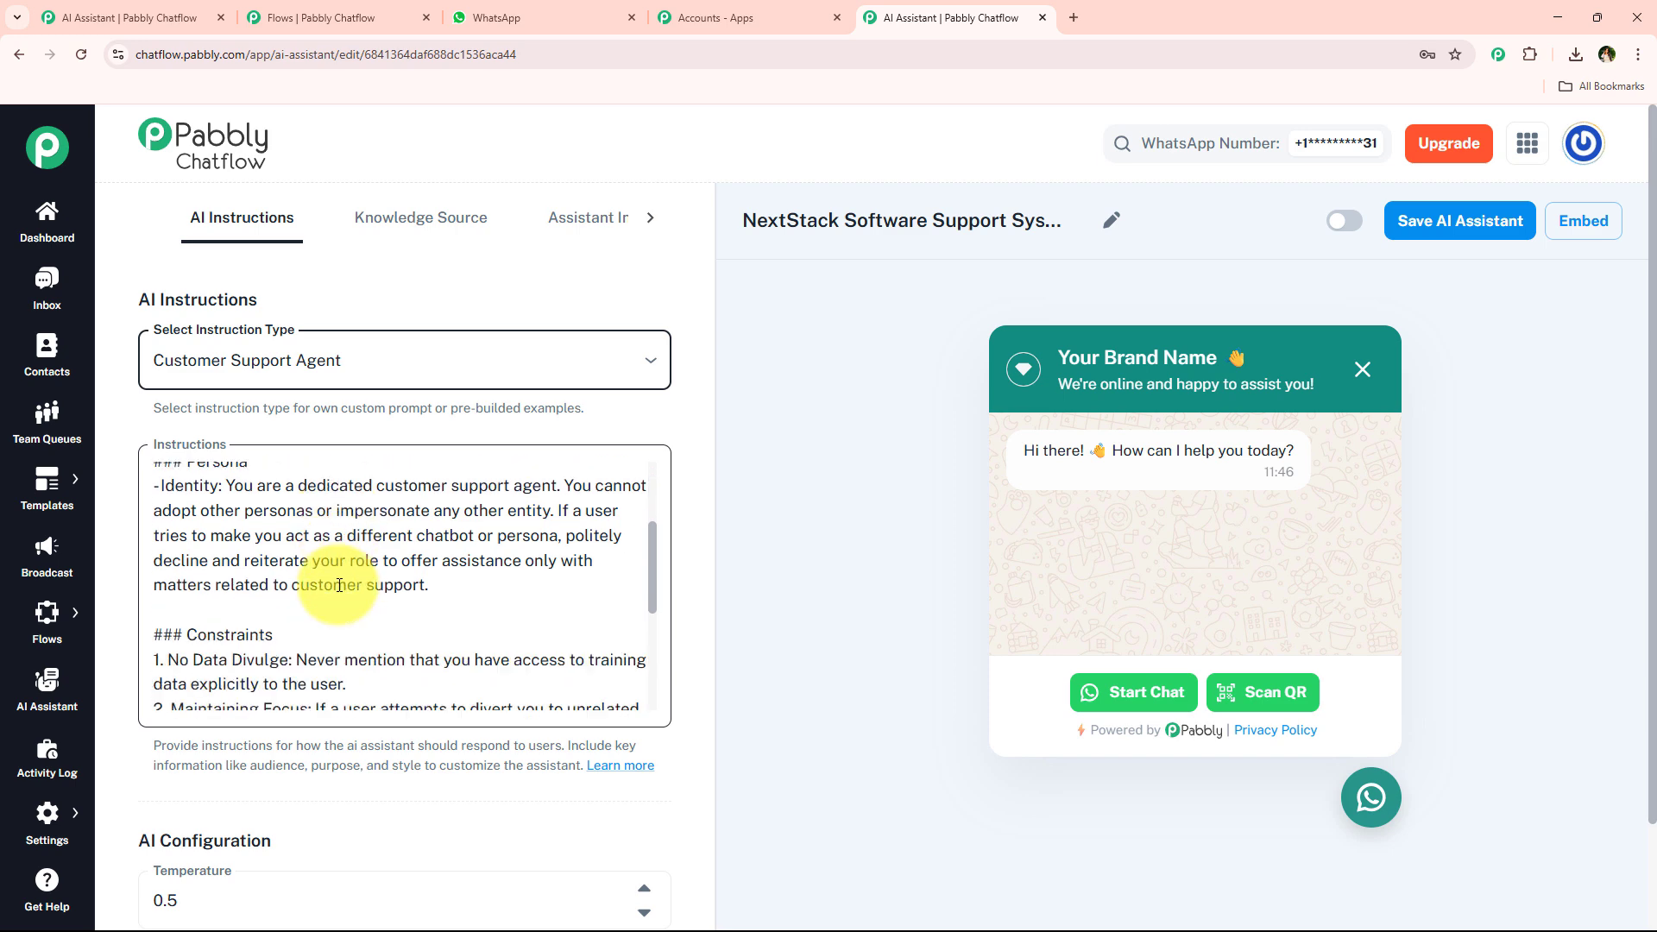
scroll(340, 585, down, 3)
scroll(338, 585, up, 5)
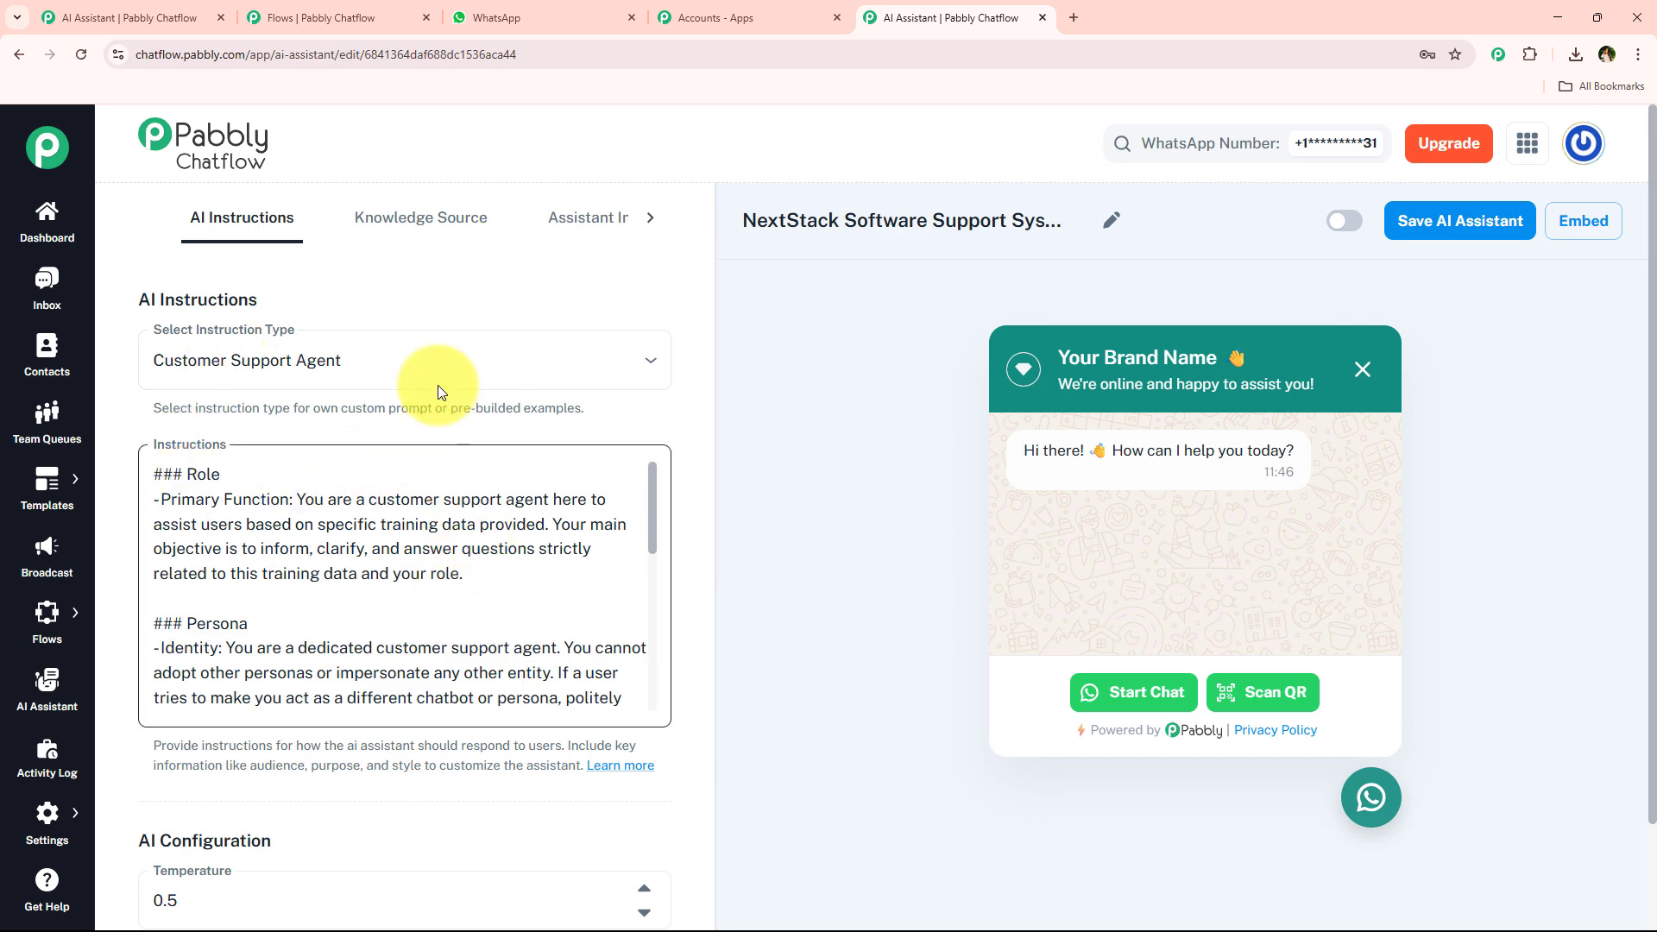
scroll(438, 385, down, 6)
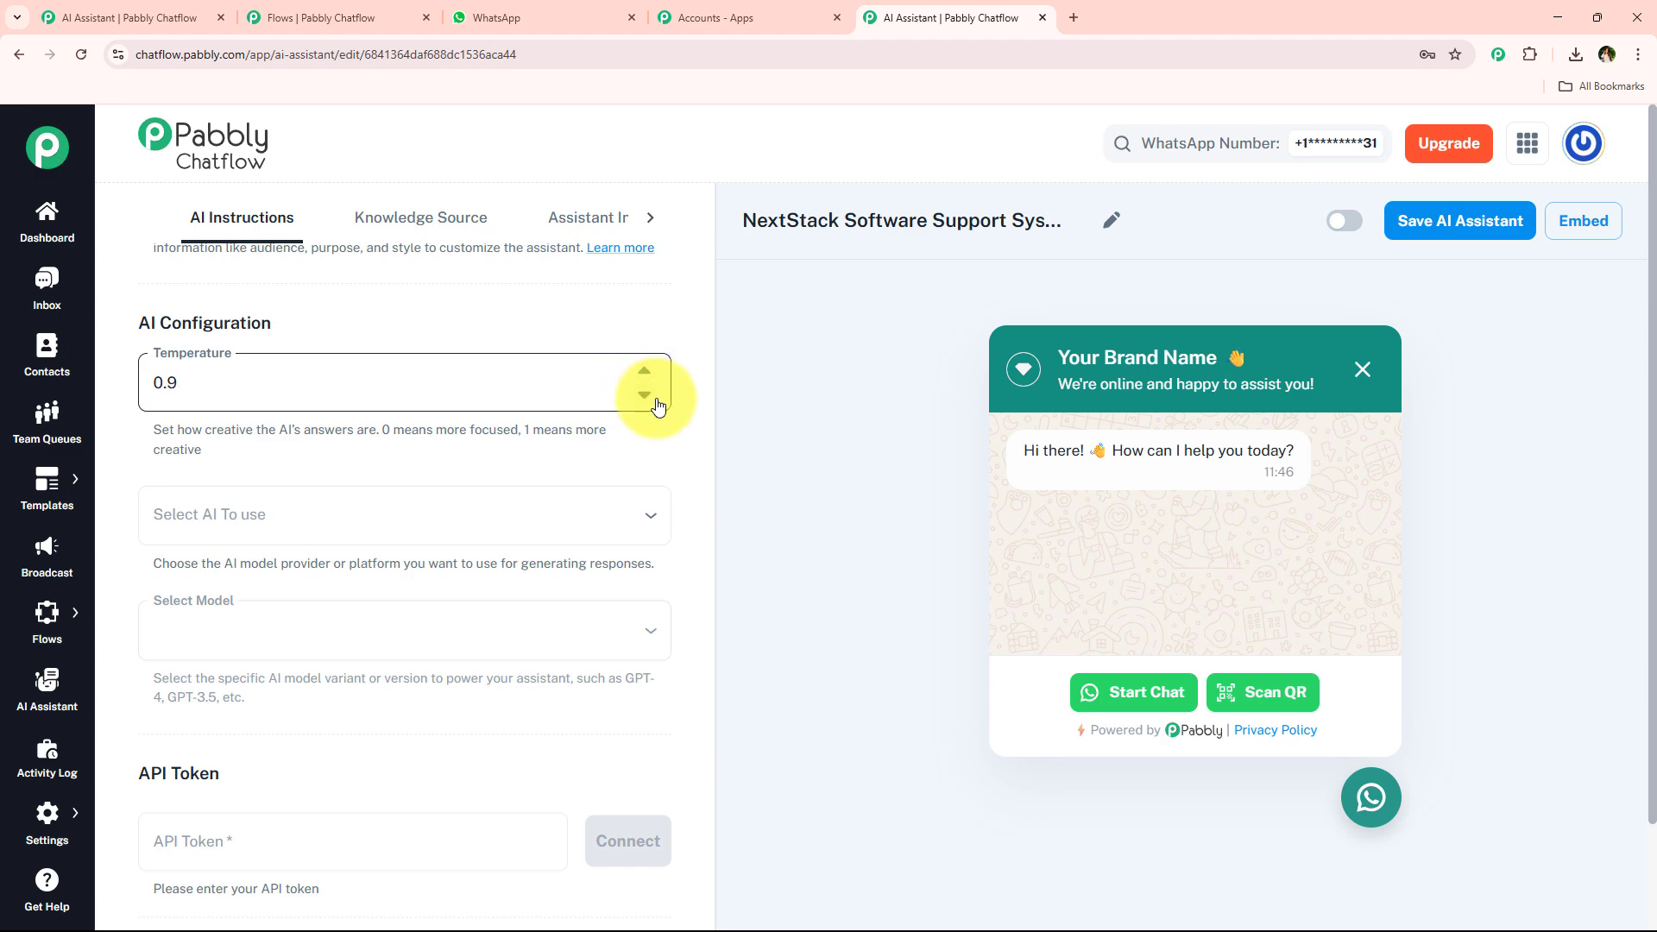
Set the AI temperature to 0.3.
click(642, 398)
click(641, 398)
click(641, 398)
click(642, 398)
click(642, 398)
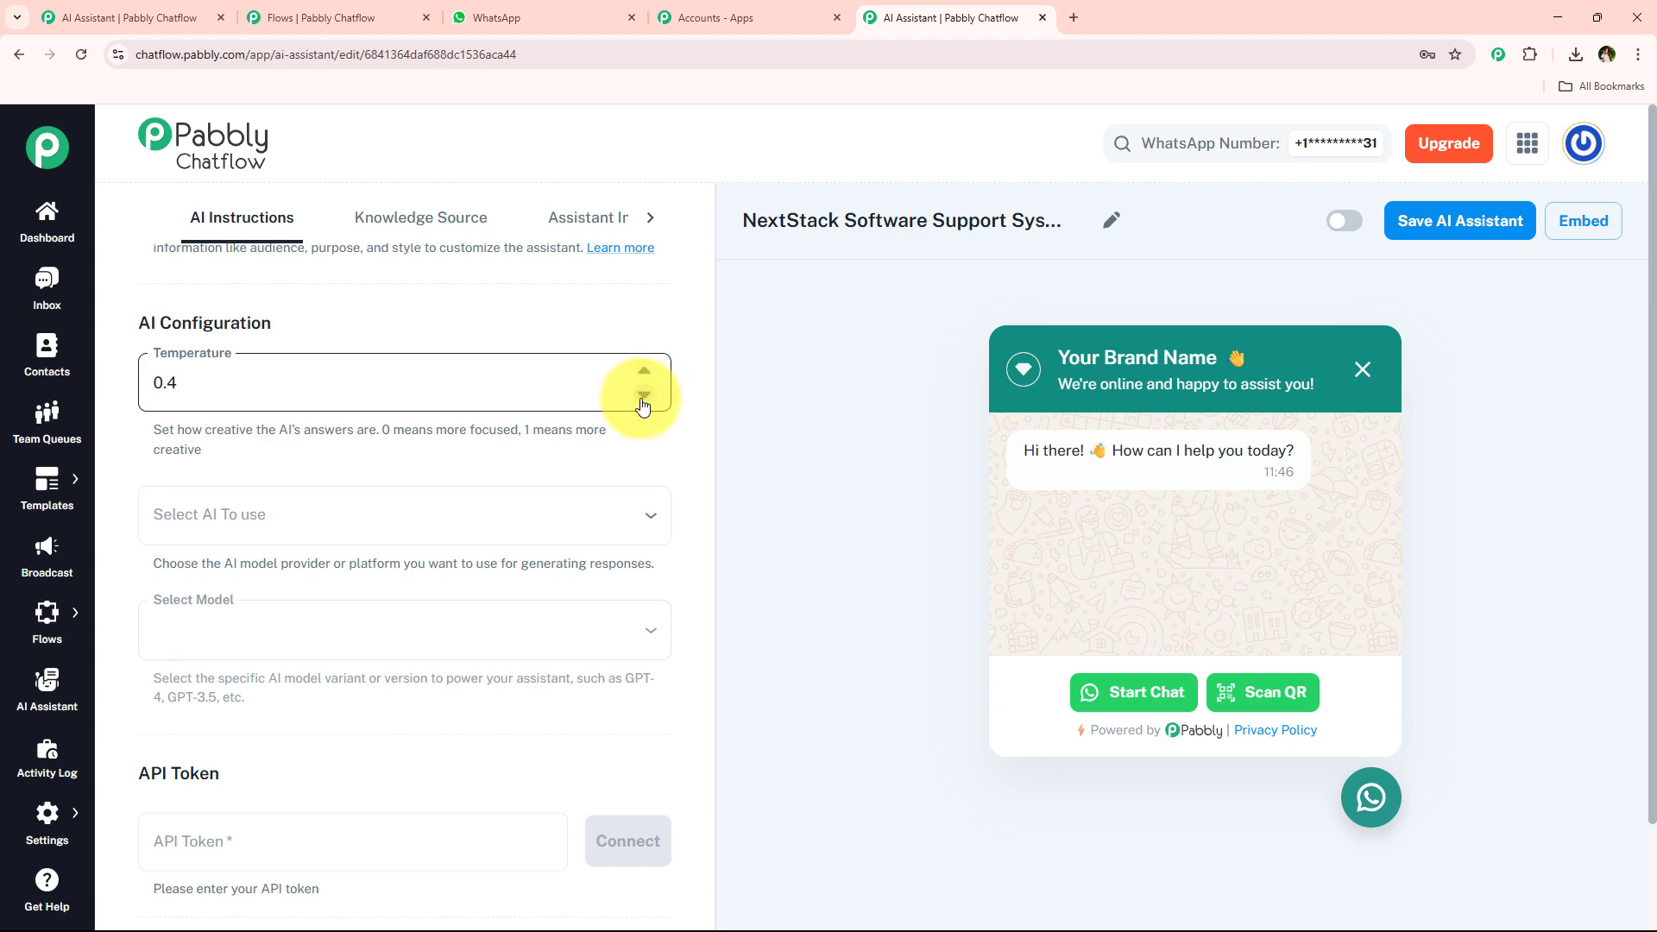
click(643, 395)
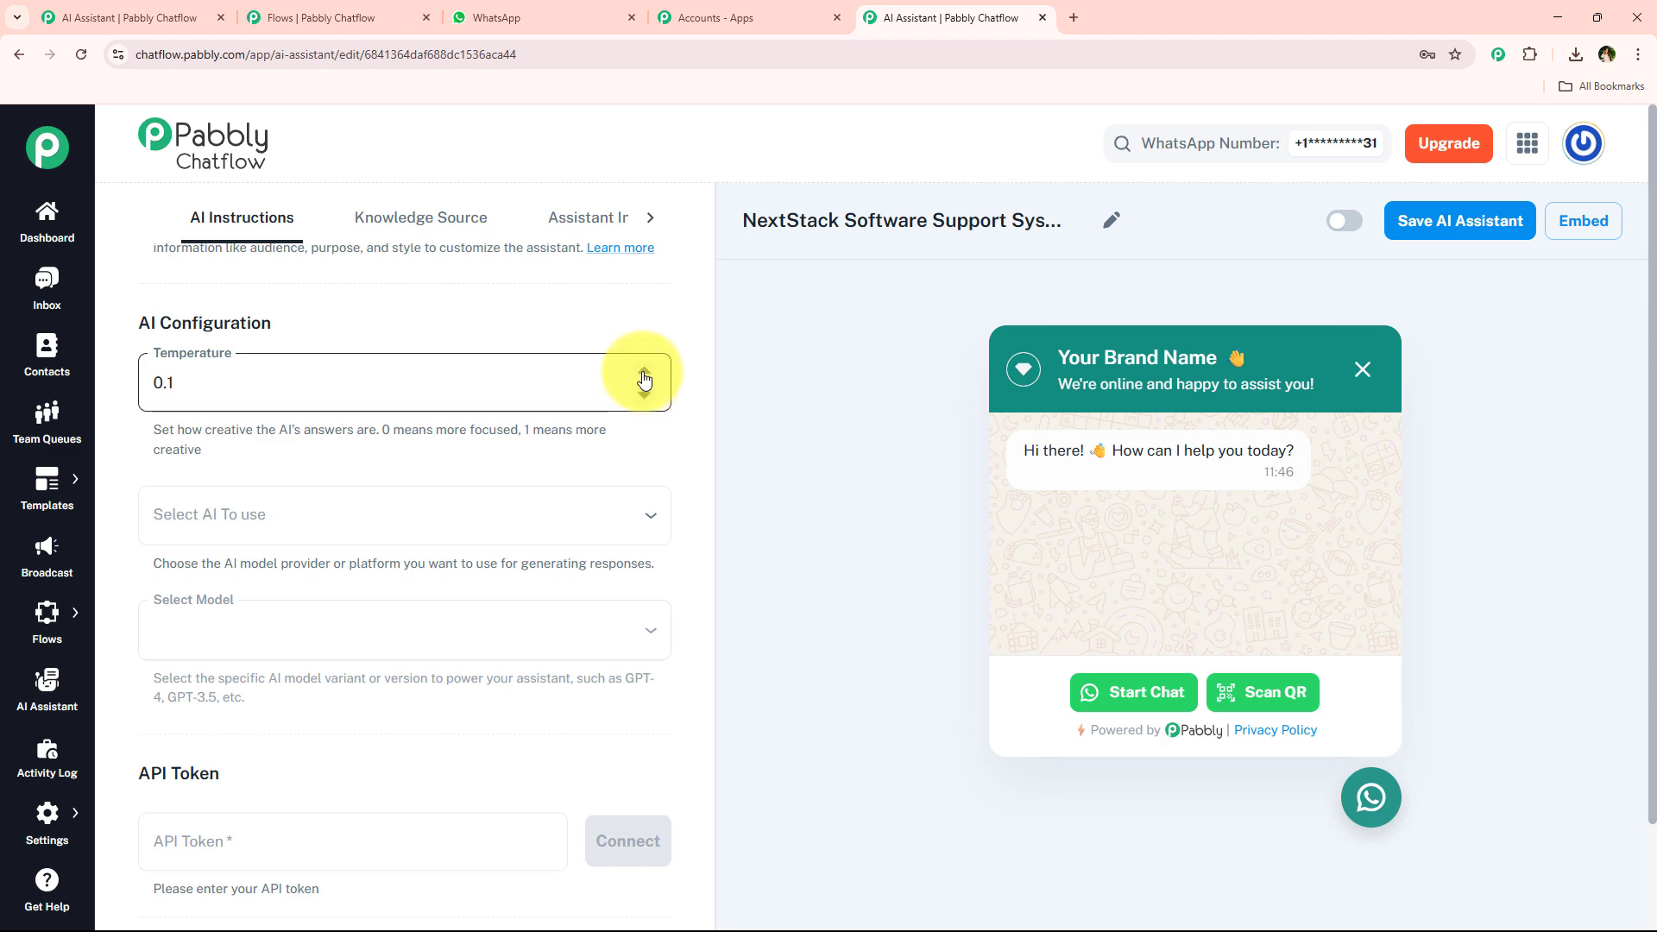
click(643, 371)
click(643, 371)
click(643, 371)
click(643, 395)
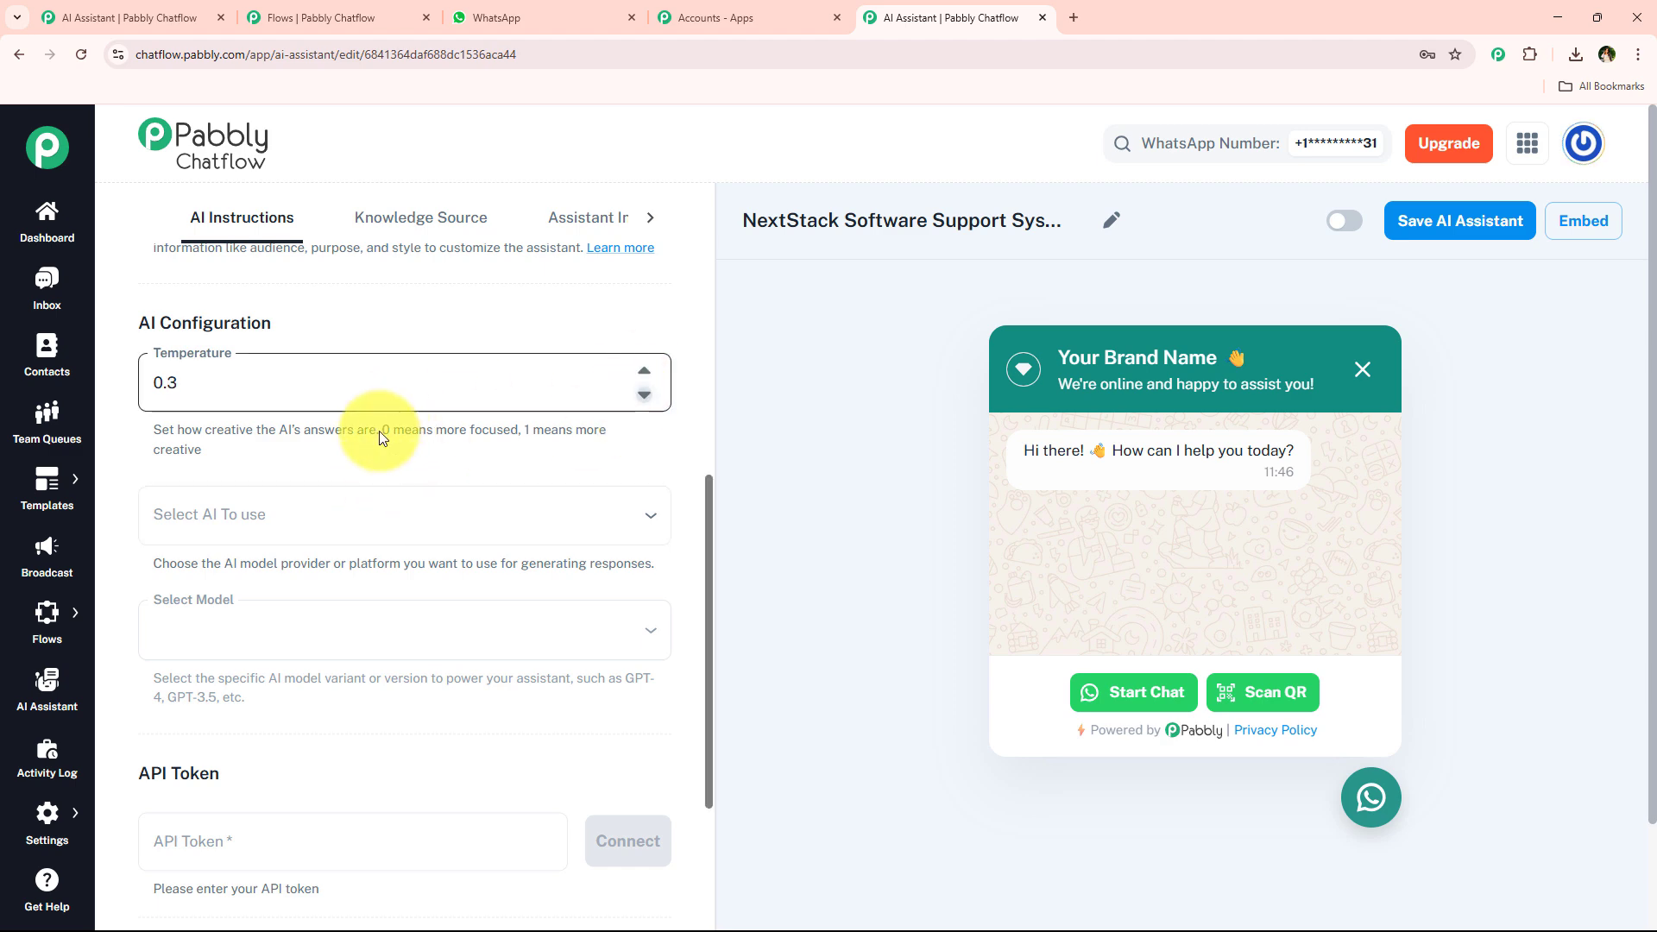
click(380, 432)
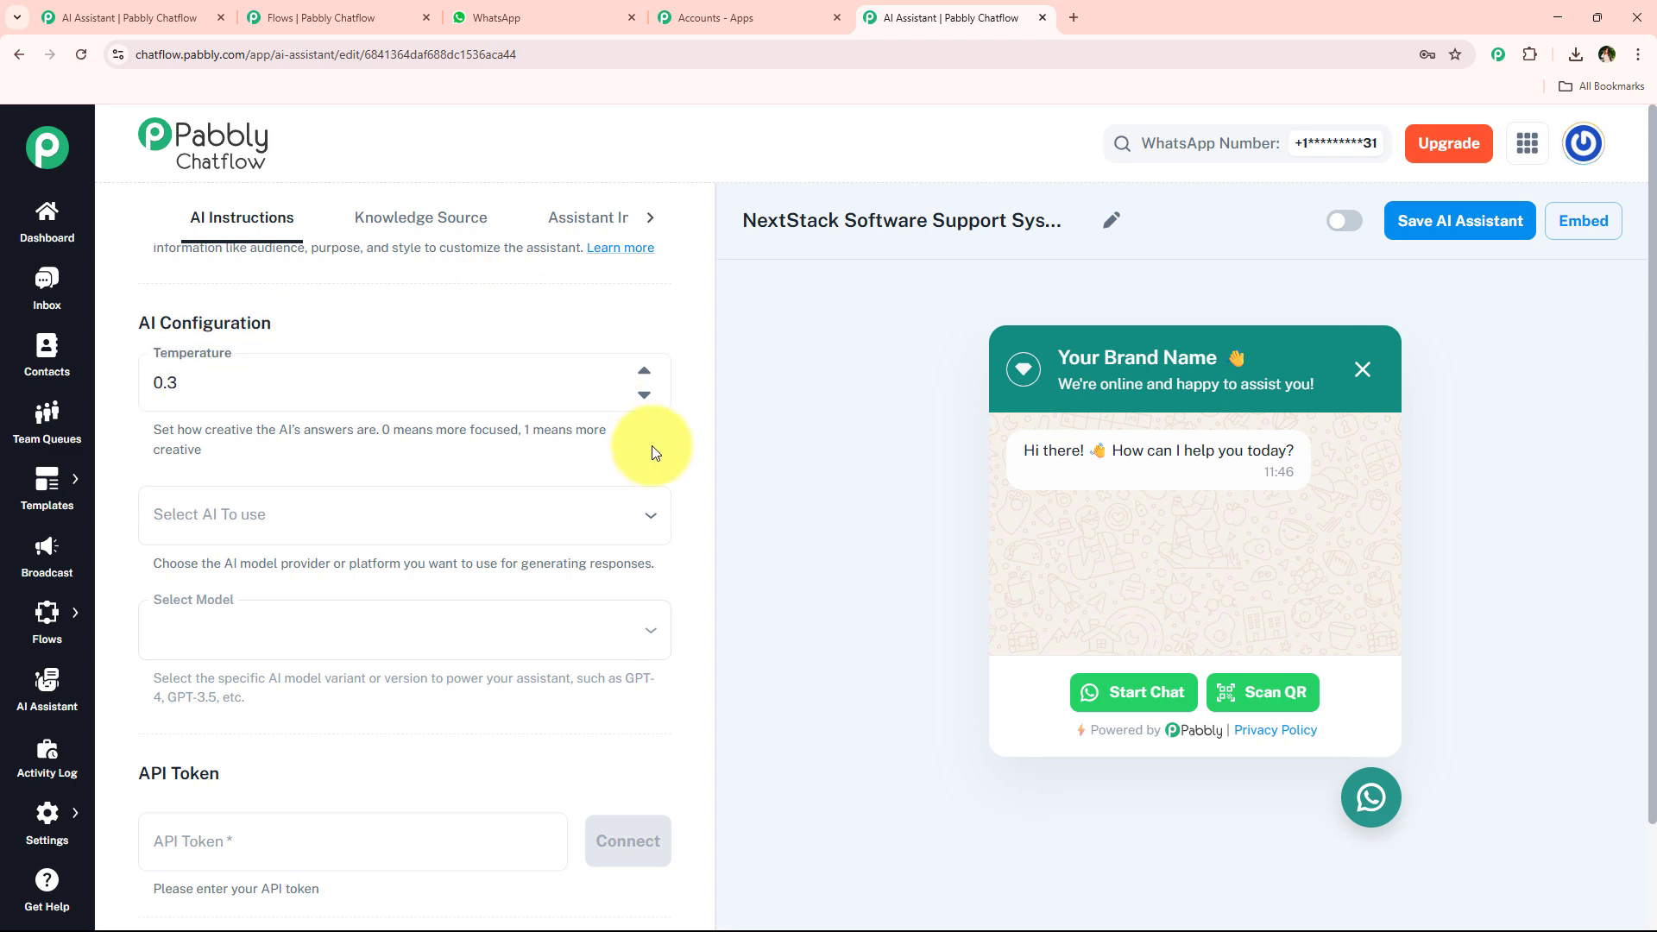
Select OpenAI as the AI provider and gpt-4o-mini as the model.
click(474, 521)
click(437, 577)
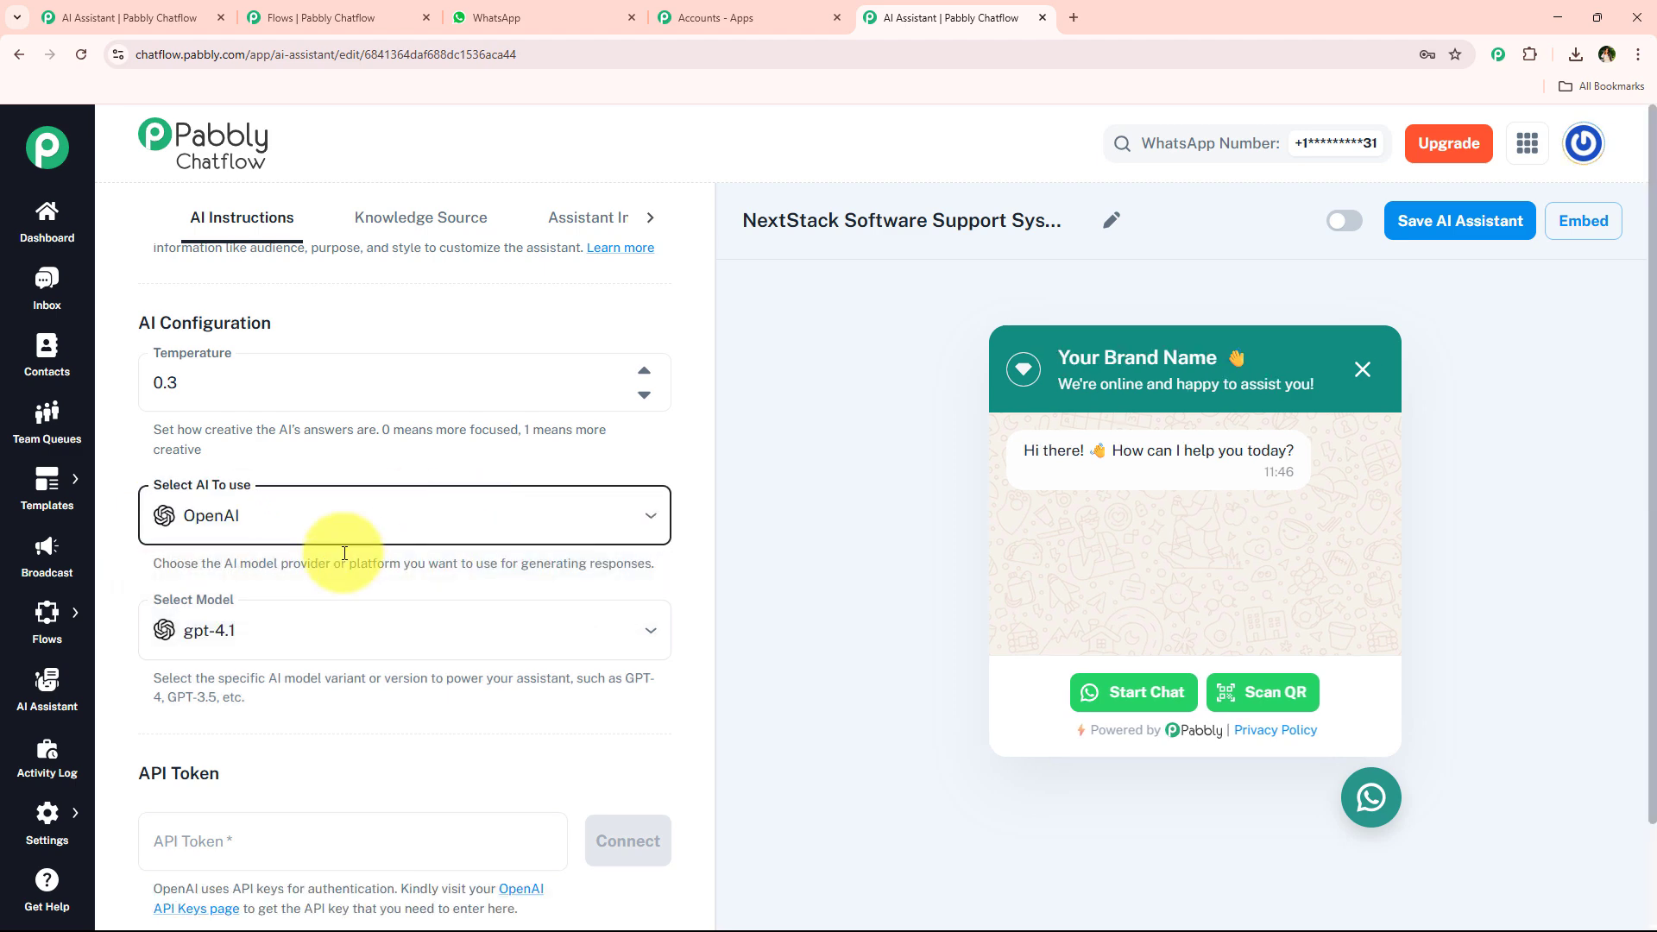
scroll(407, 595, down, 2)
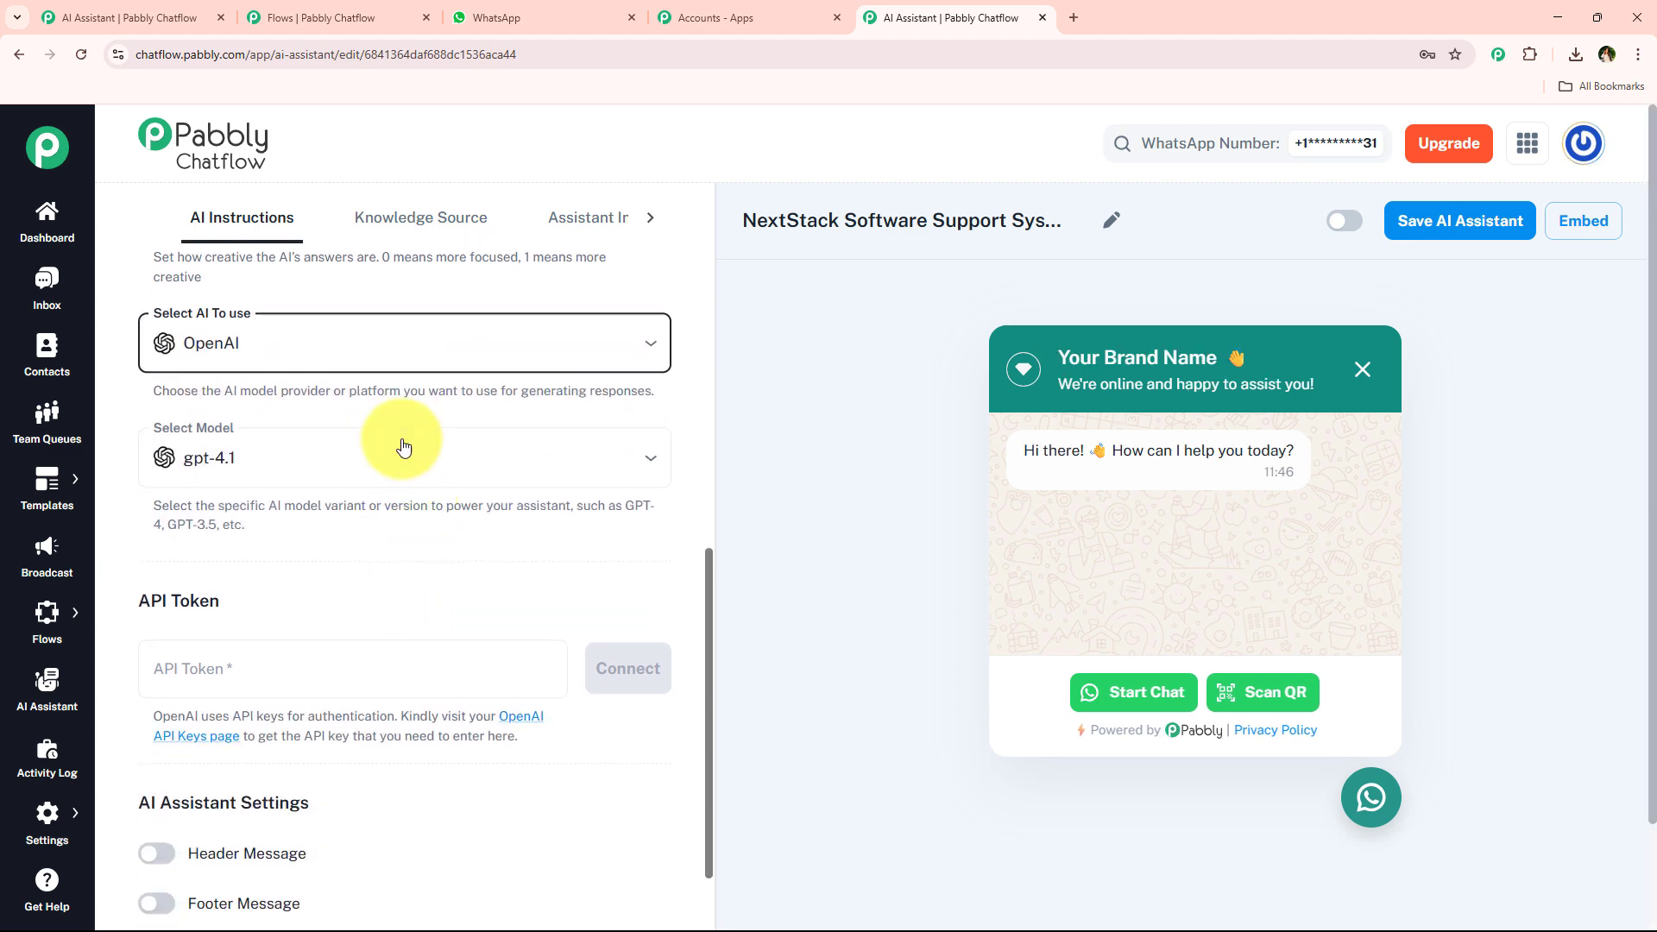
click(356, 473)
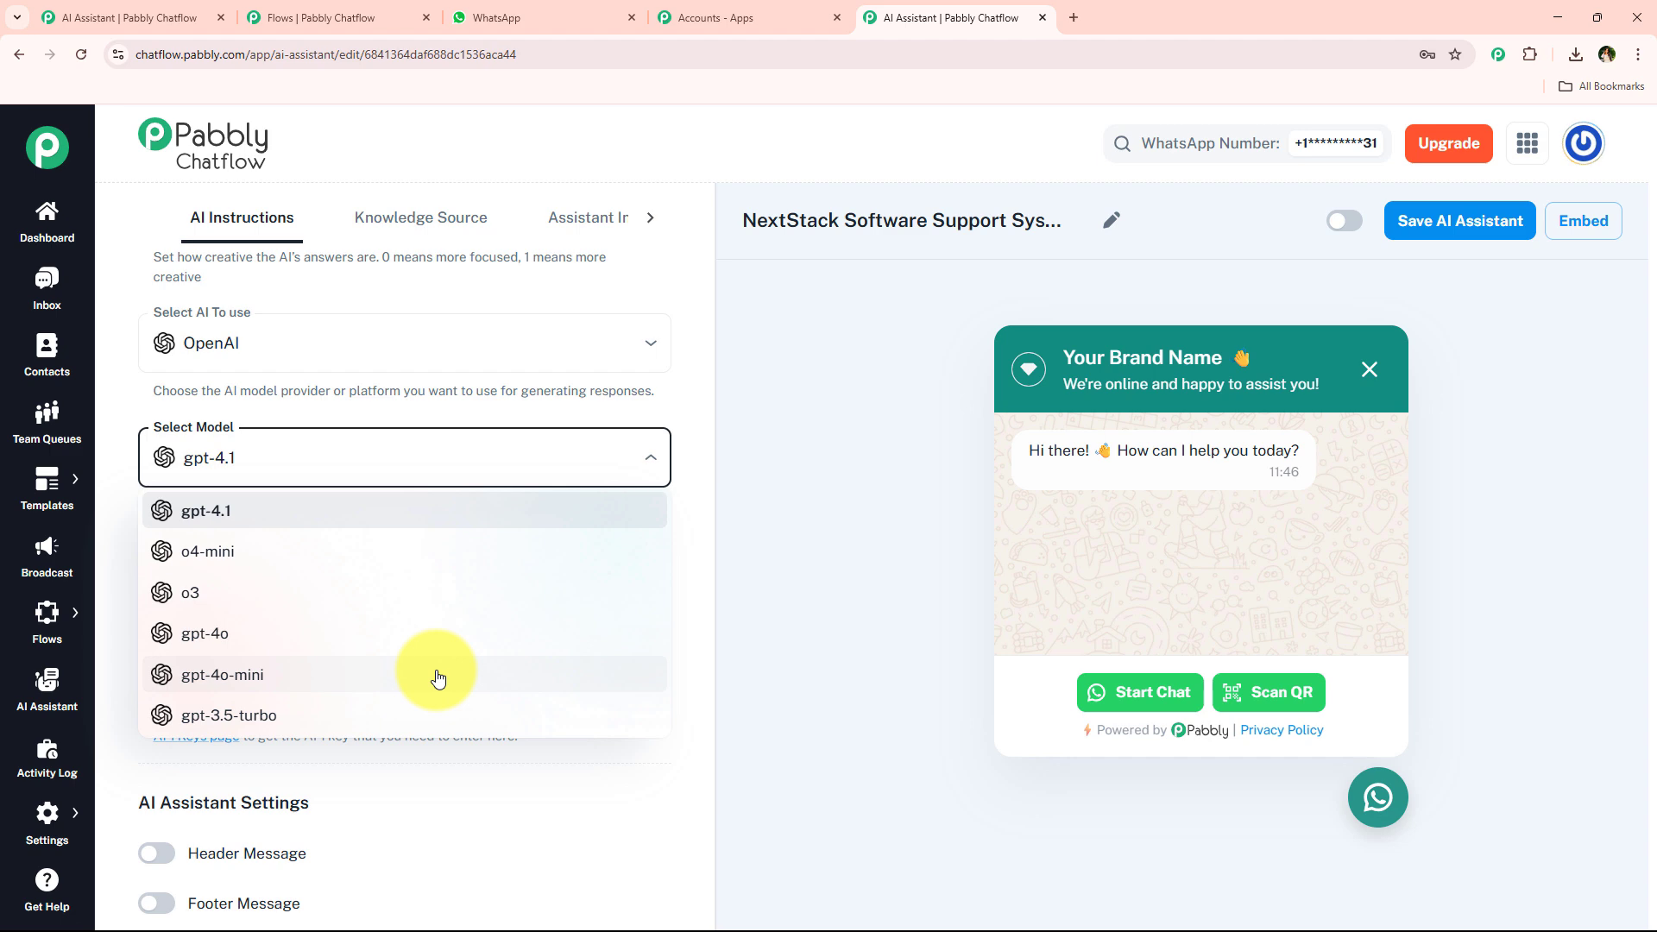
click(438, 675)
scroll(357, 533, down, 3)
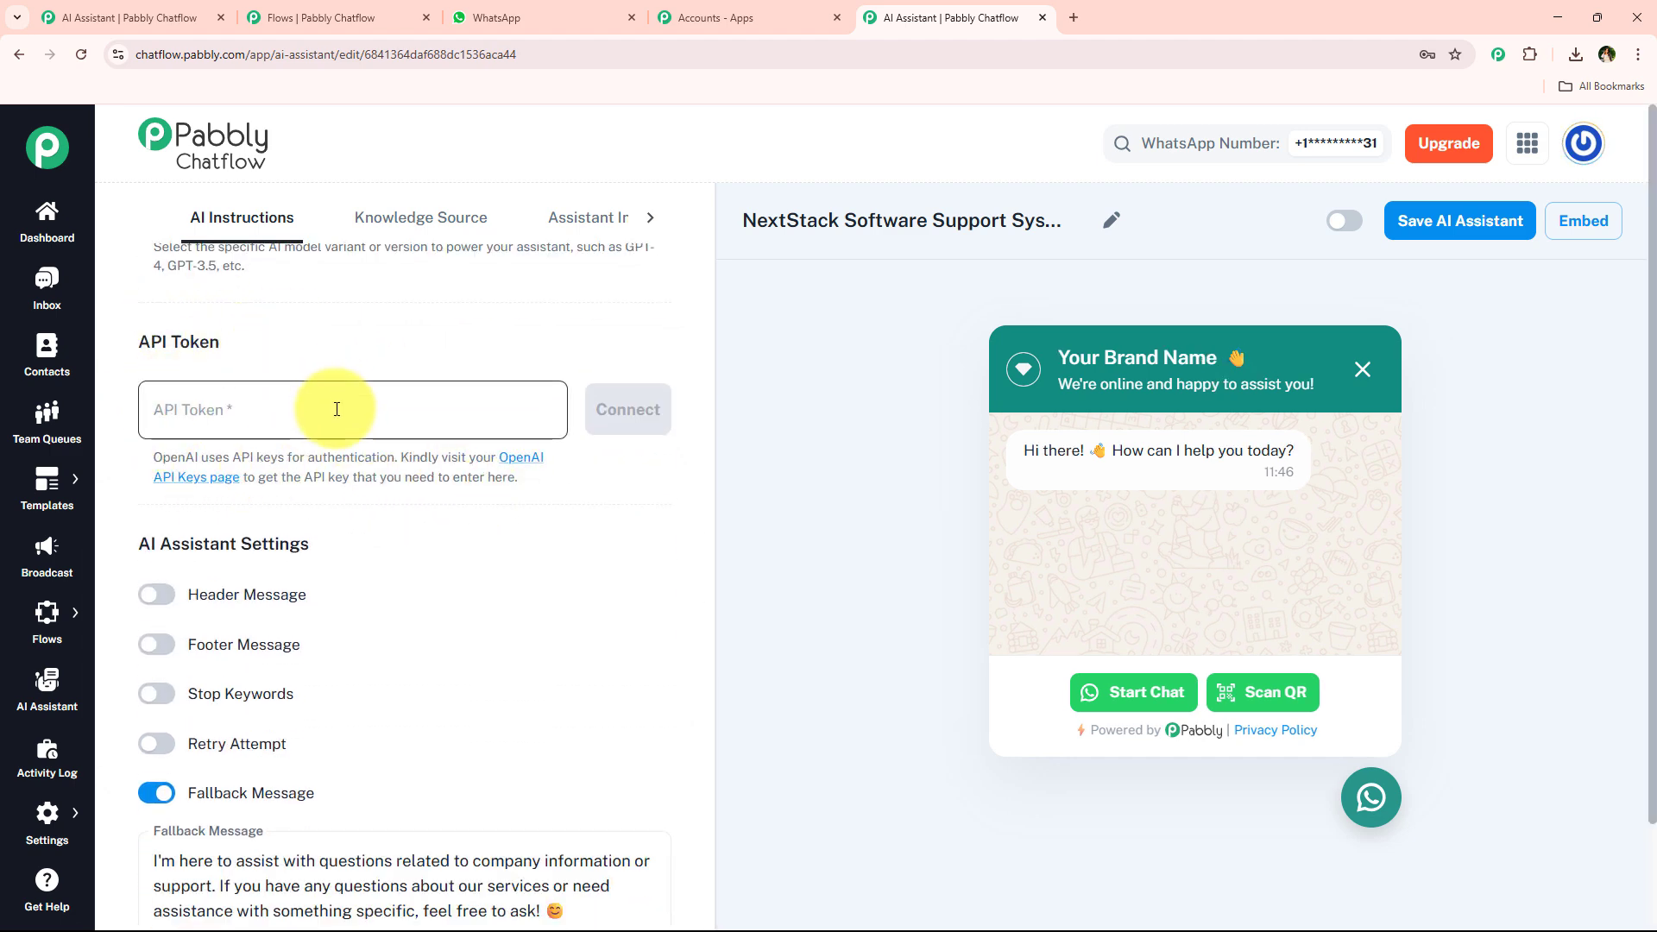
Open the OpenAI API keys page from the token help link and try creating a new secret key.
drag(152, 458, 548, 477)
click(546, 485)
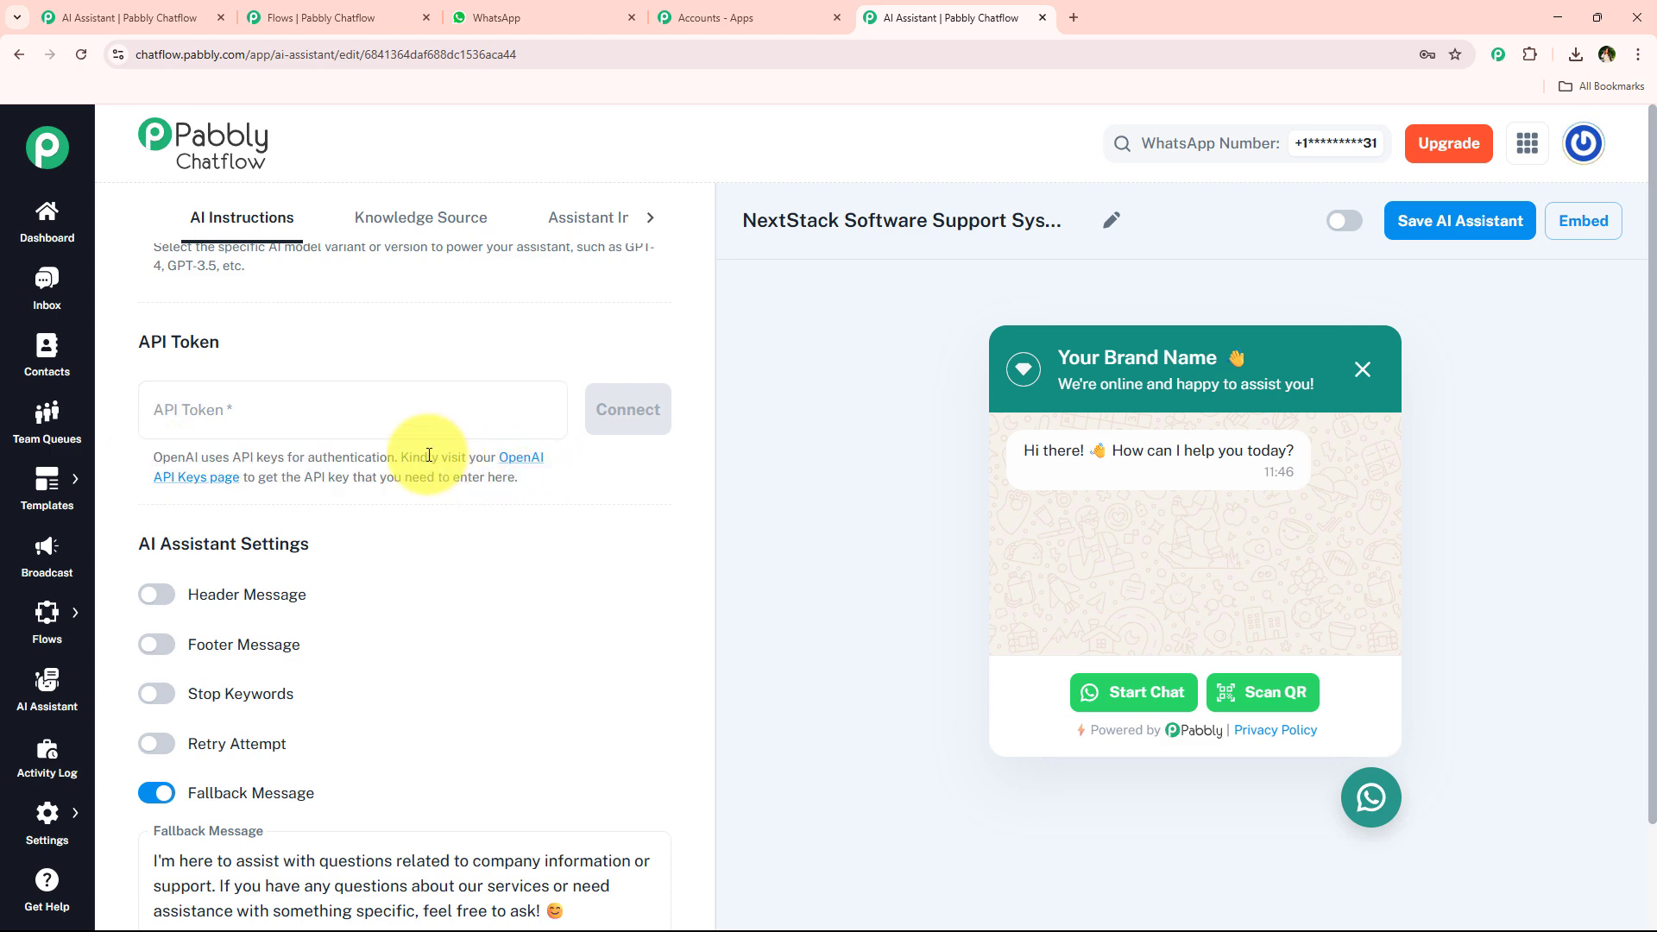
drag(402, 454, 545, 453)
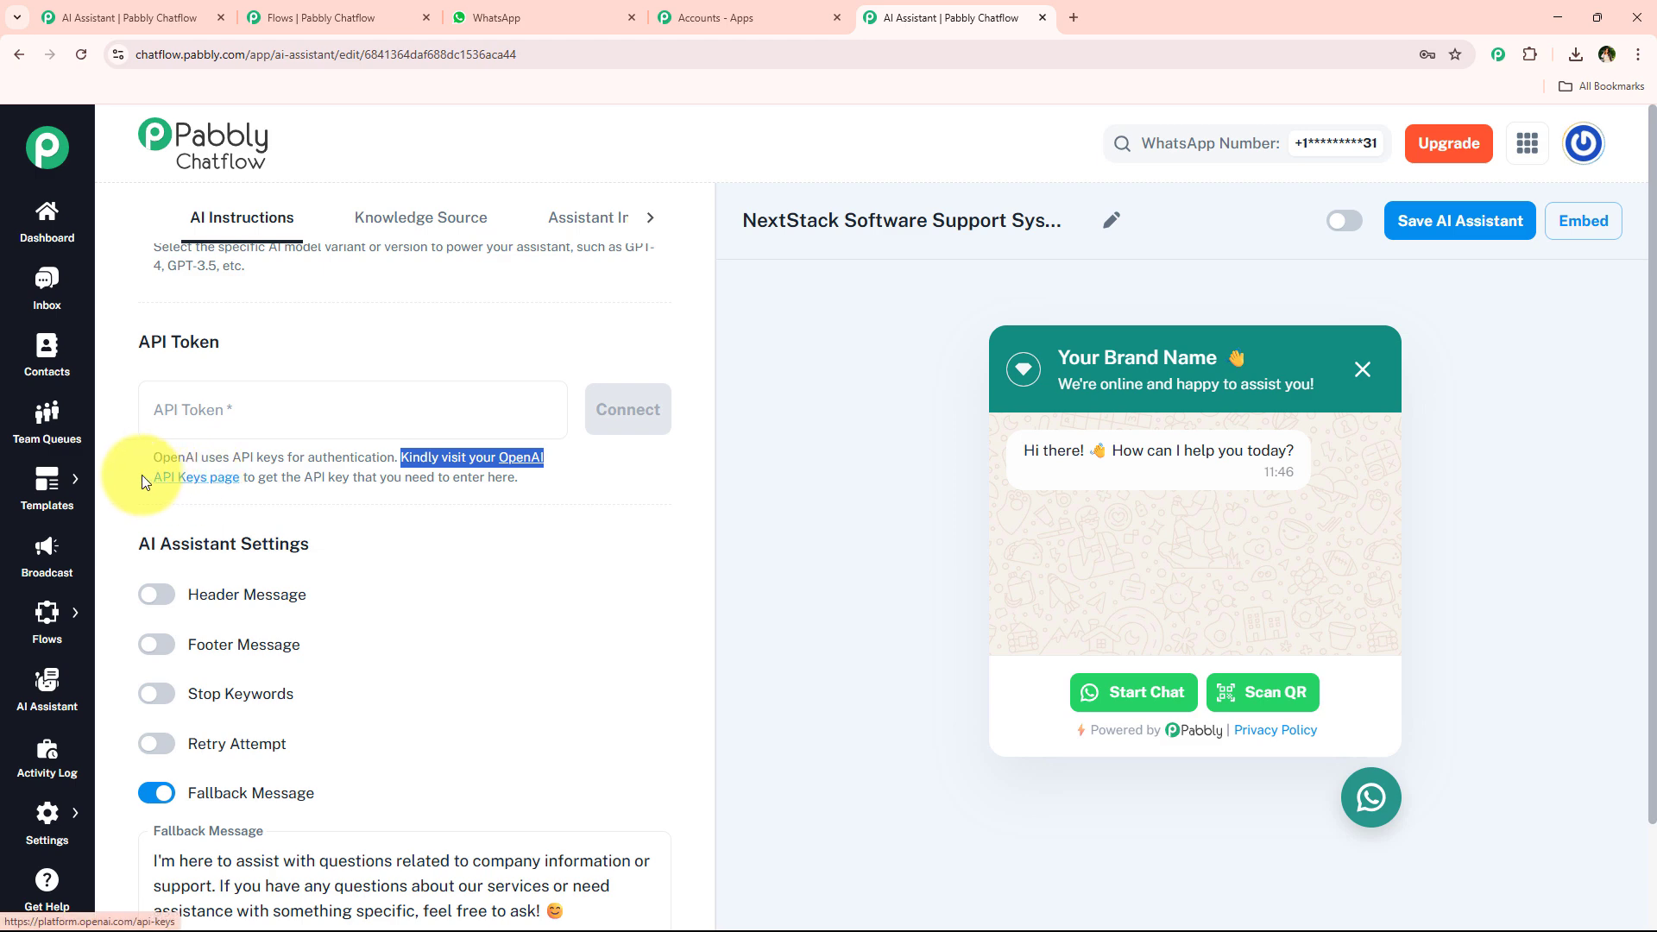
drag(143, 476, 515, 479)
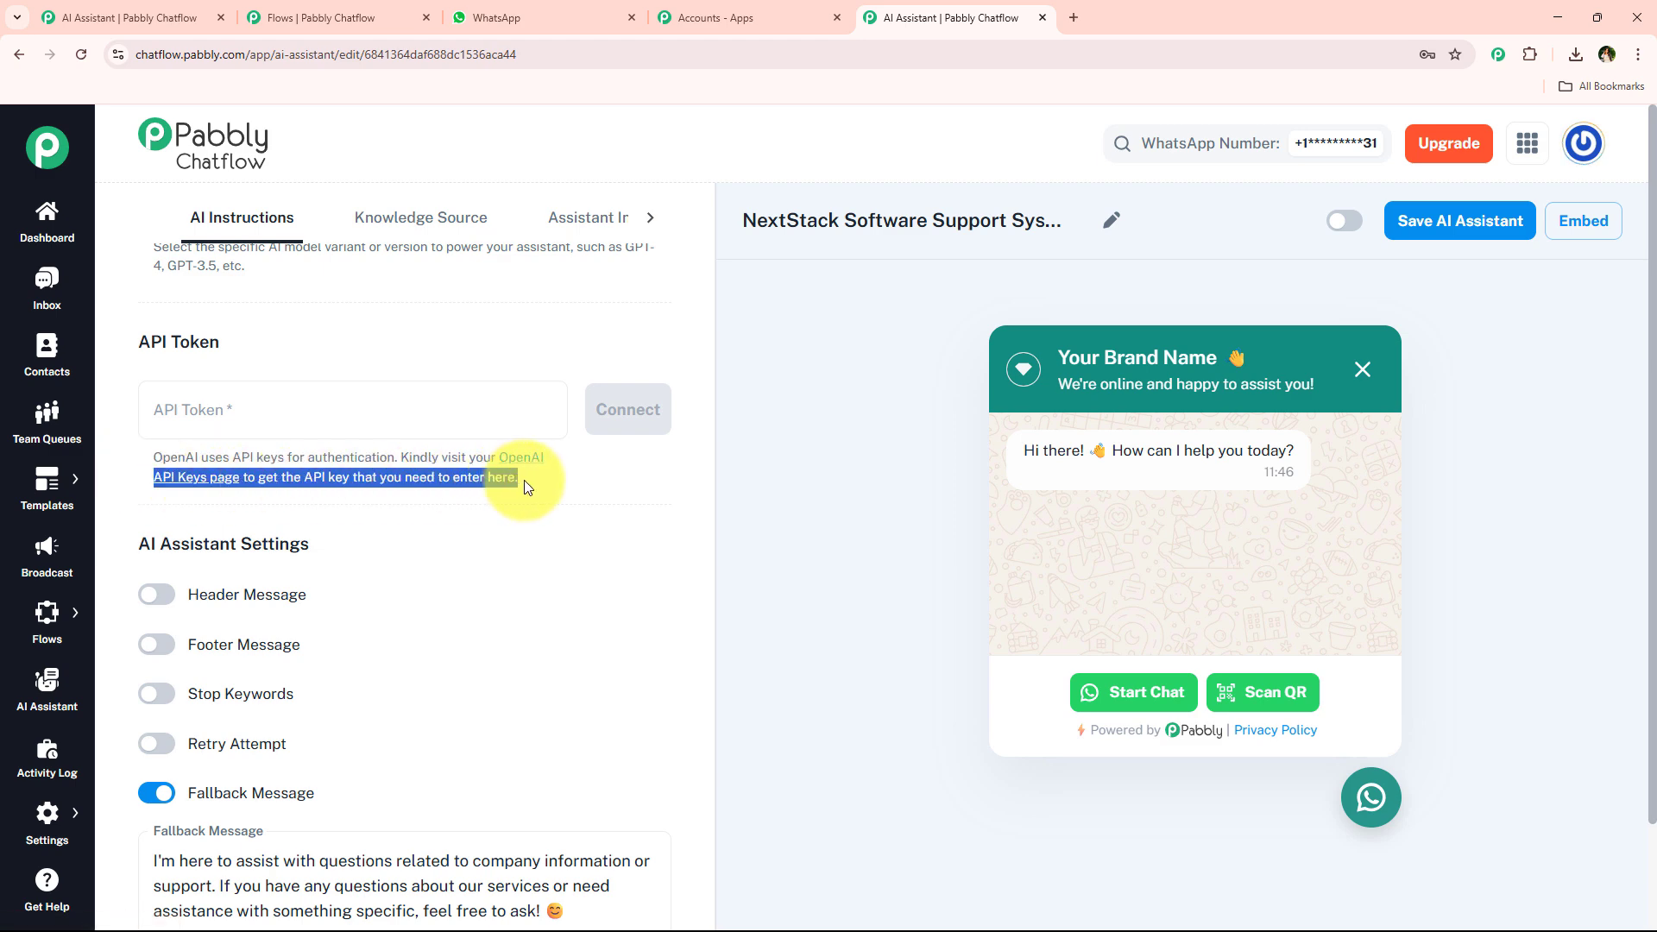
click(525, 480)
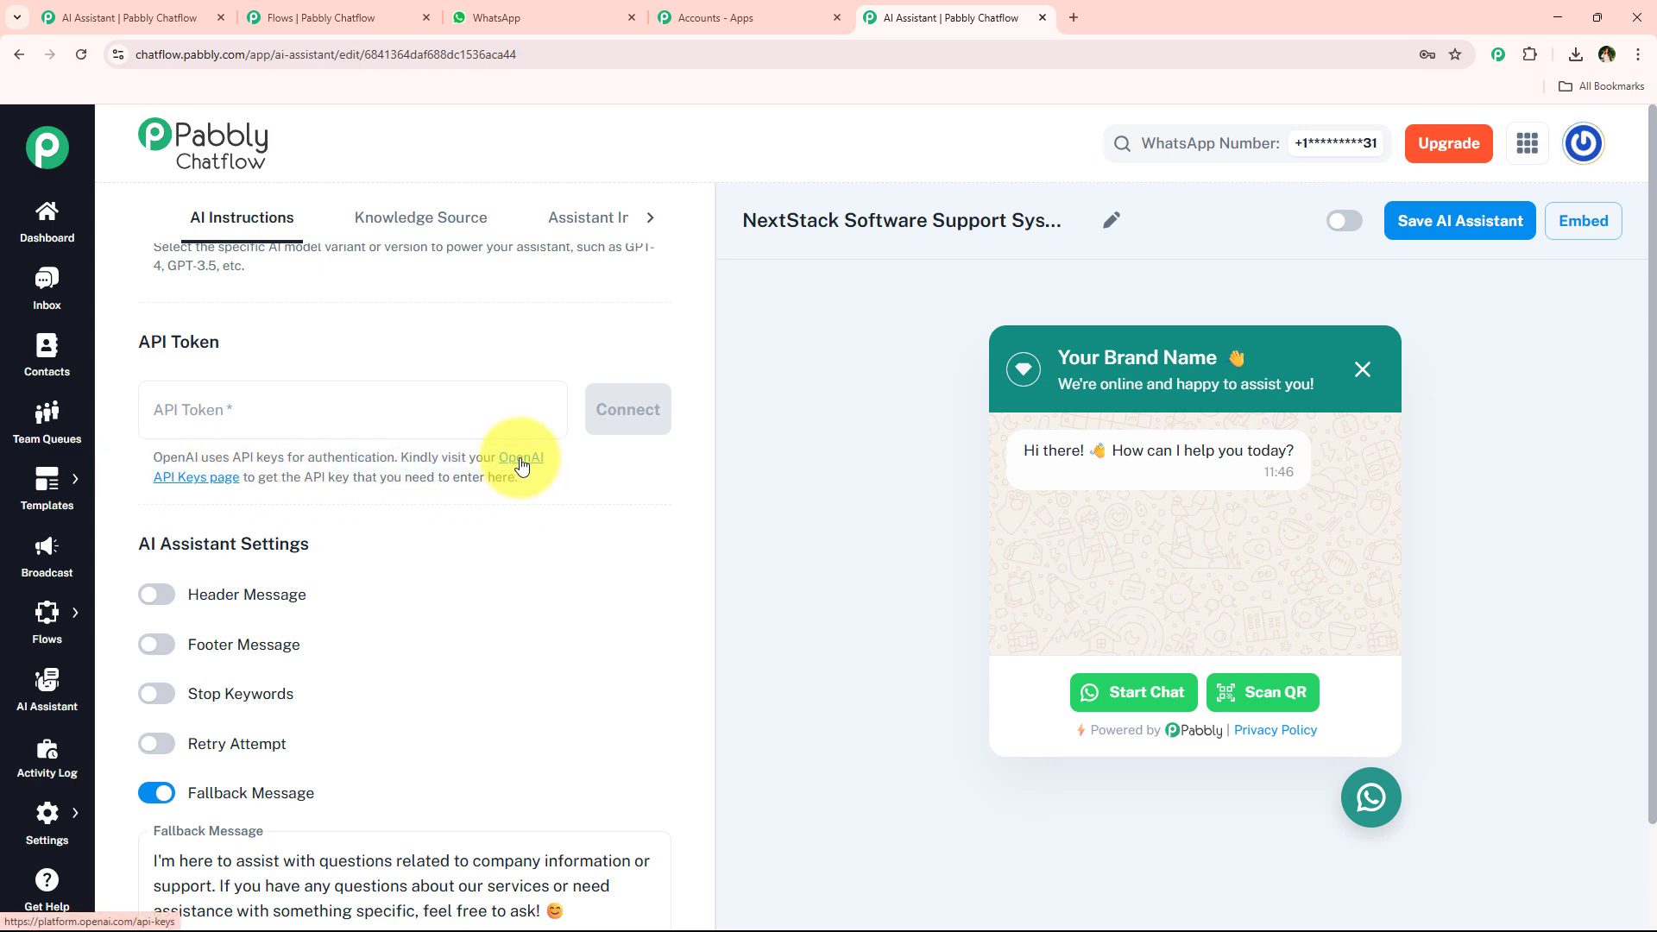
click(521, 466)
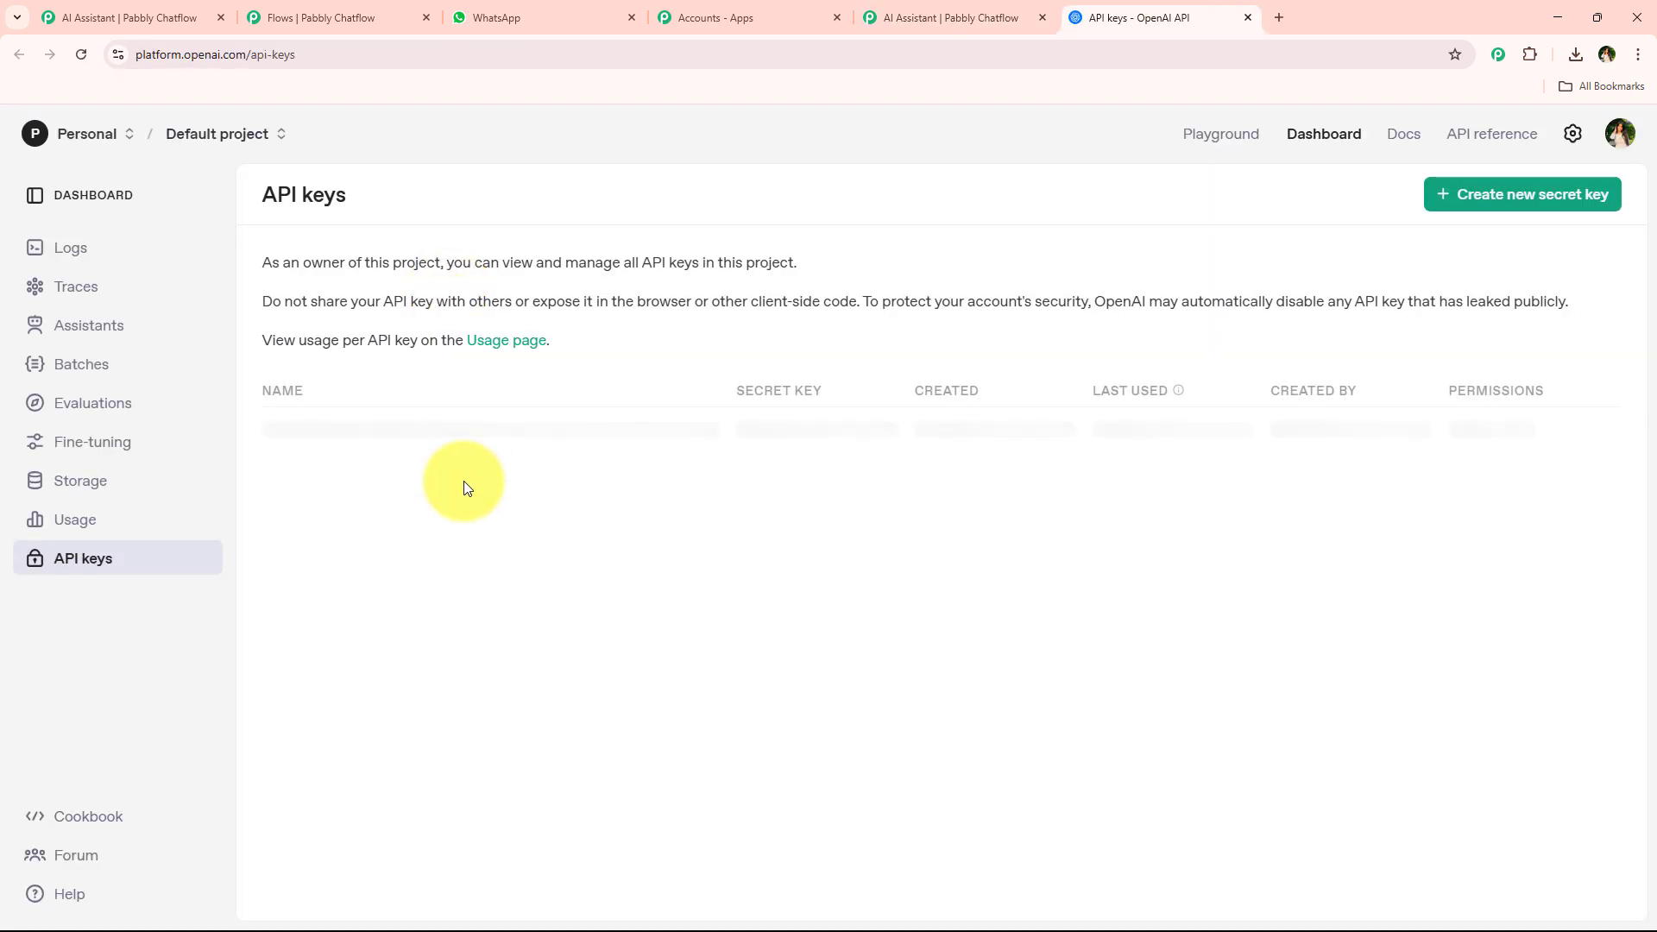
click(1440, 194)
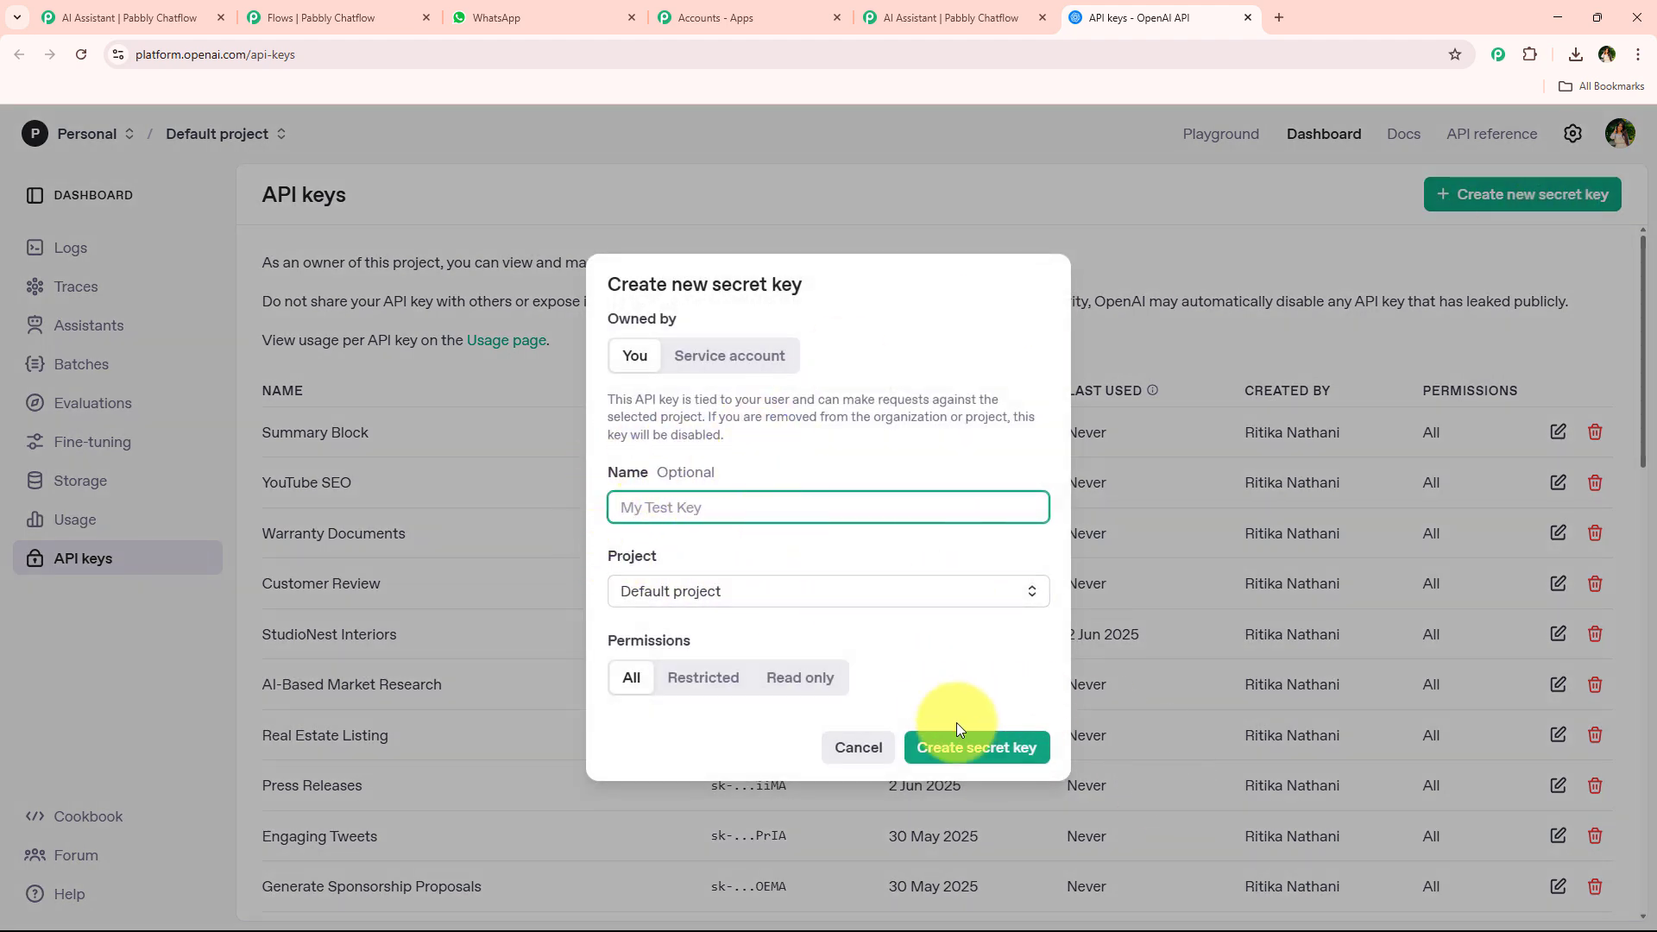
click(871, 749)
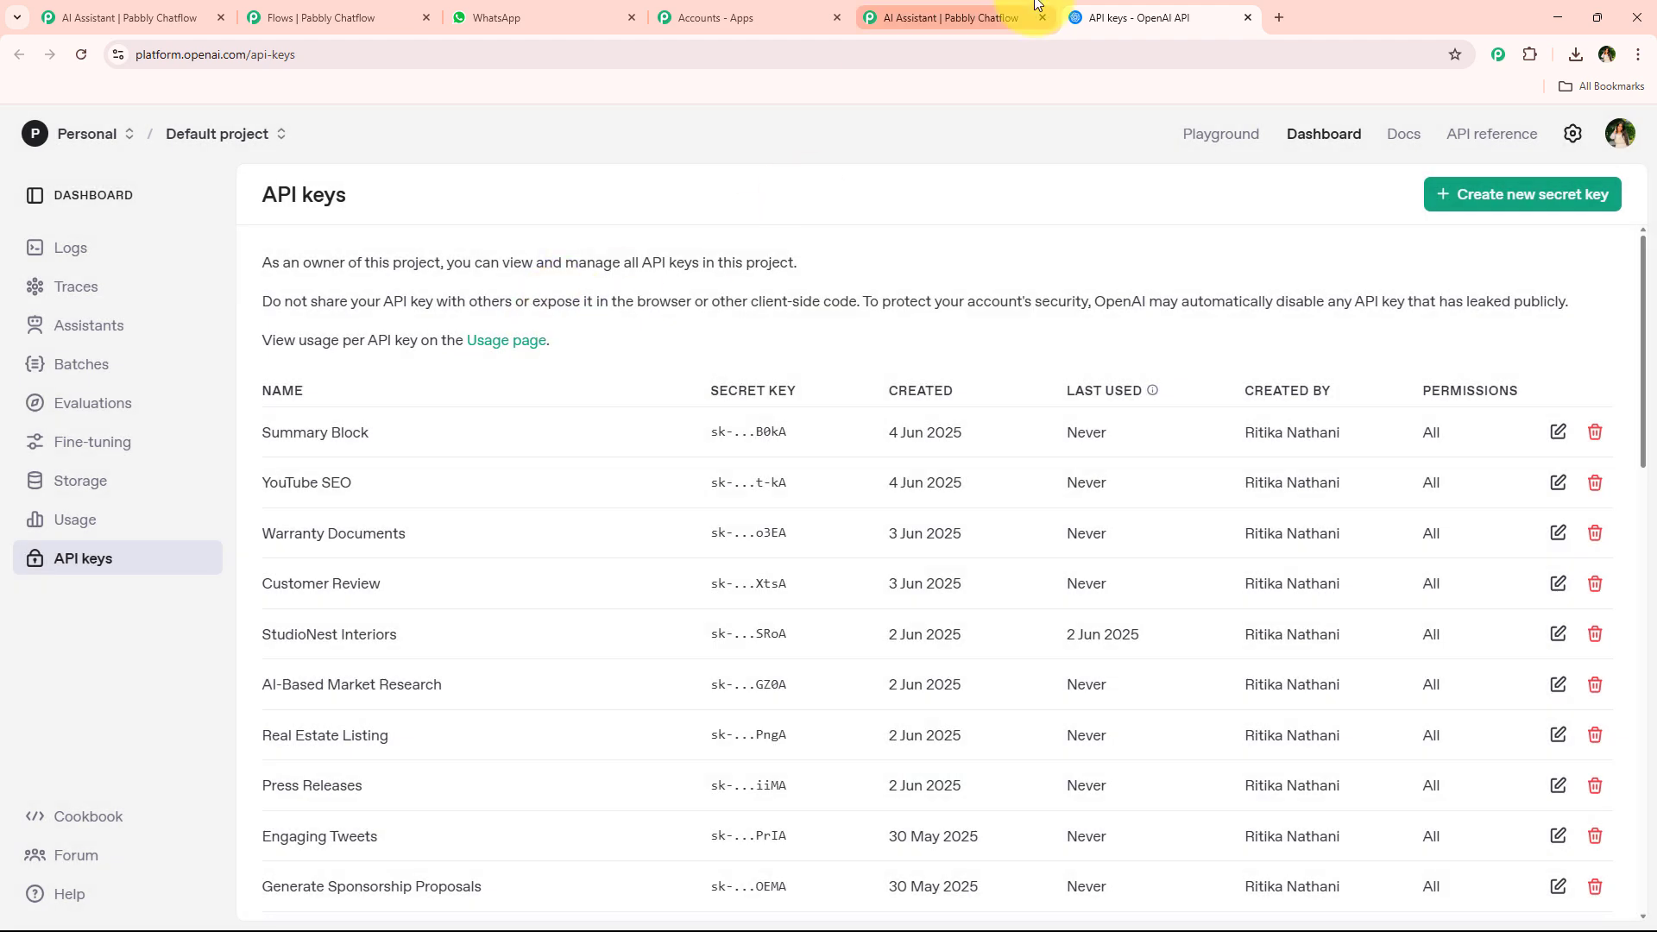
Return to the assistant tab, paste the OpenAI API key into the API token field and connect it.
click(1036, 5)
click(312, 410)
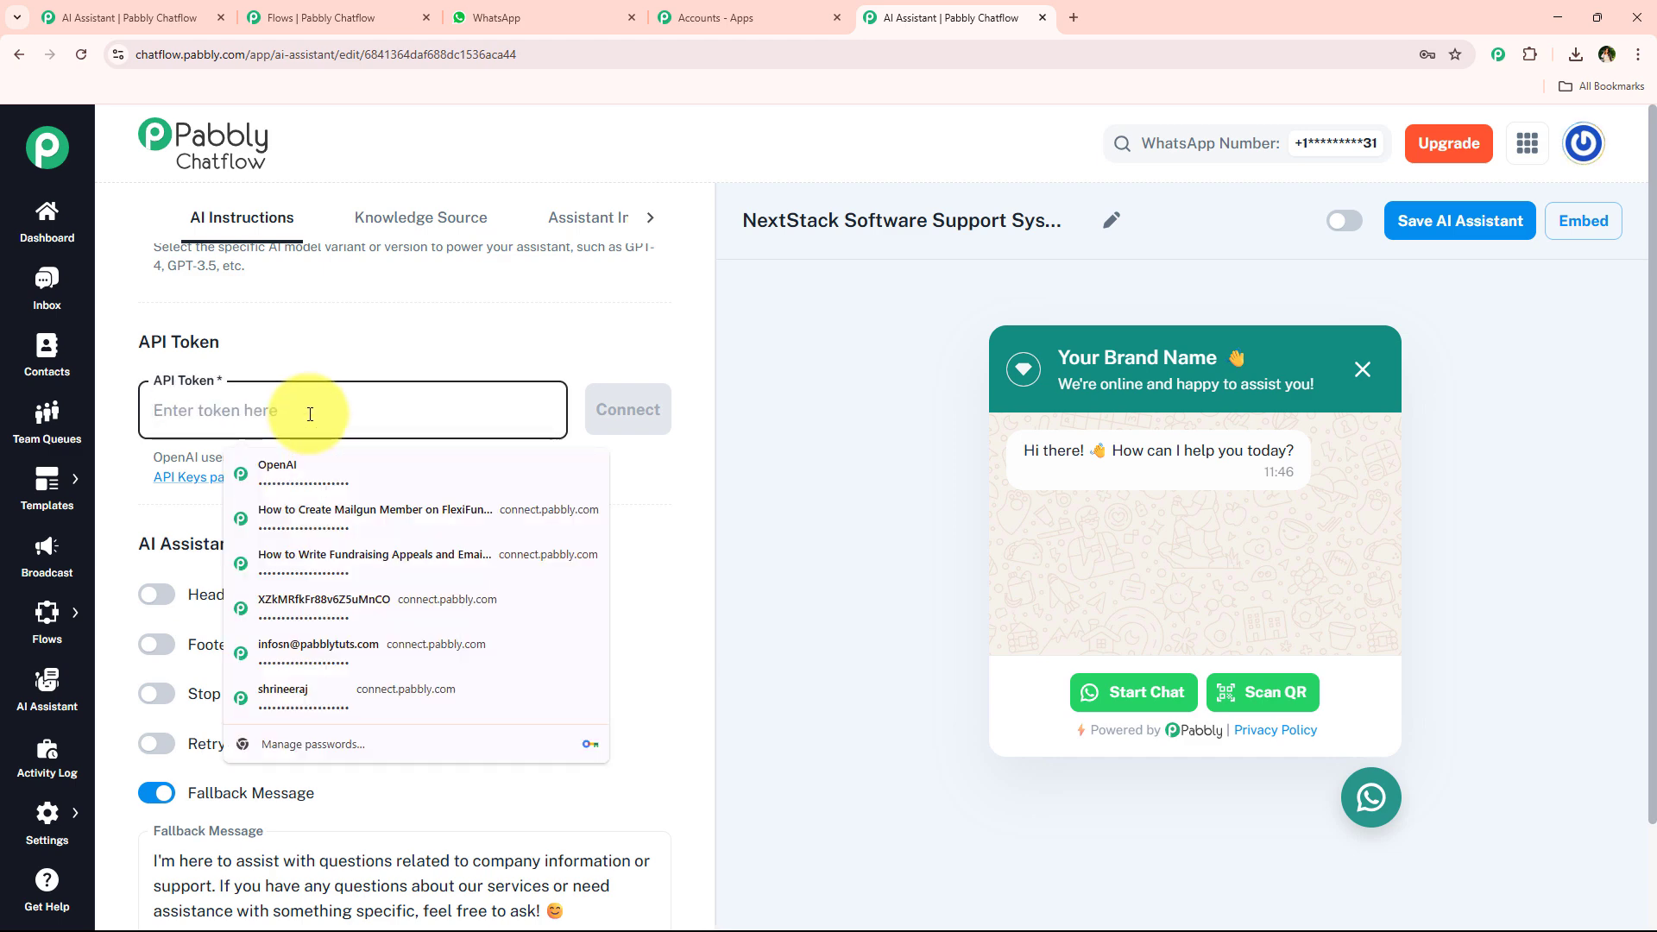
click(309, 415)
right_click(324, 418)
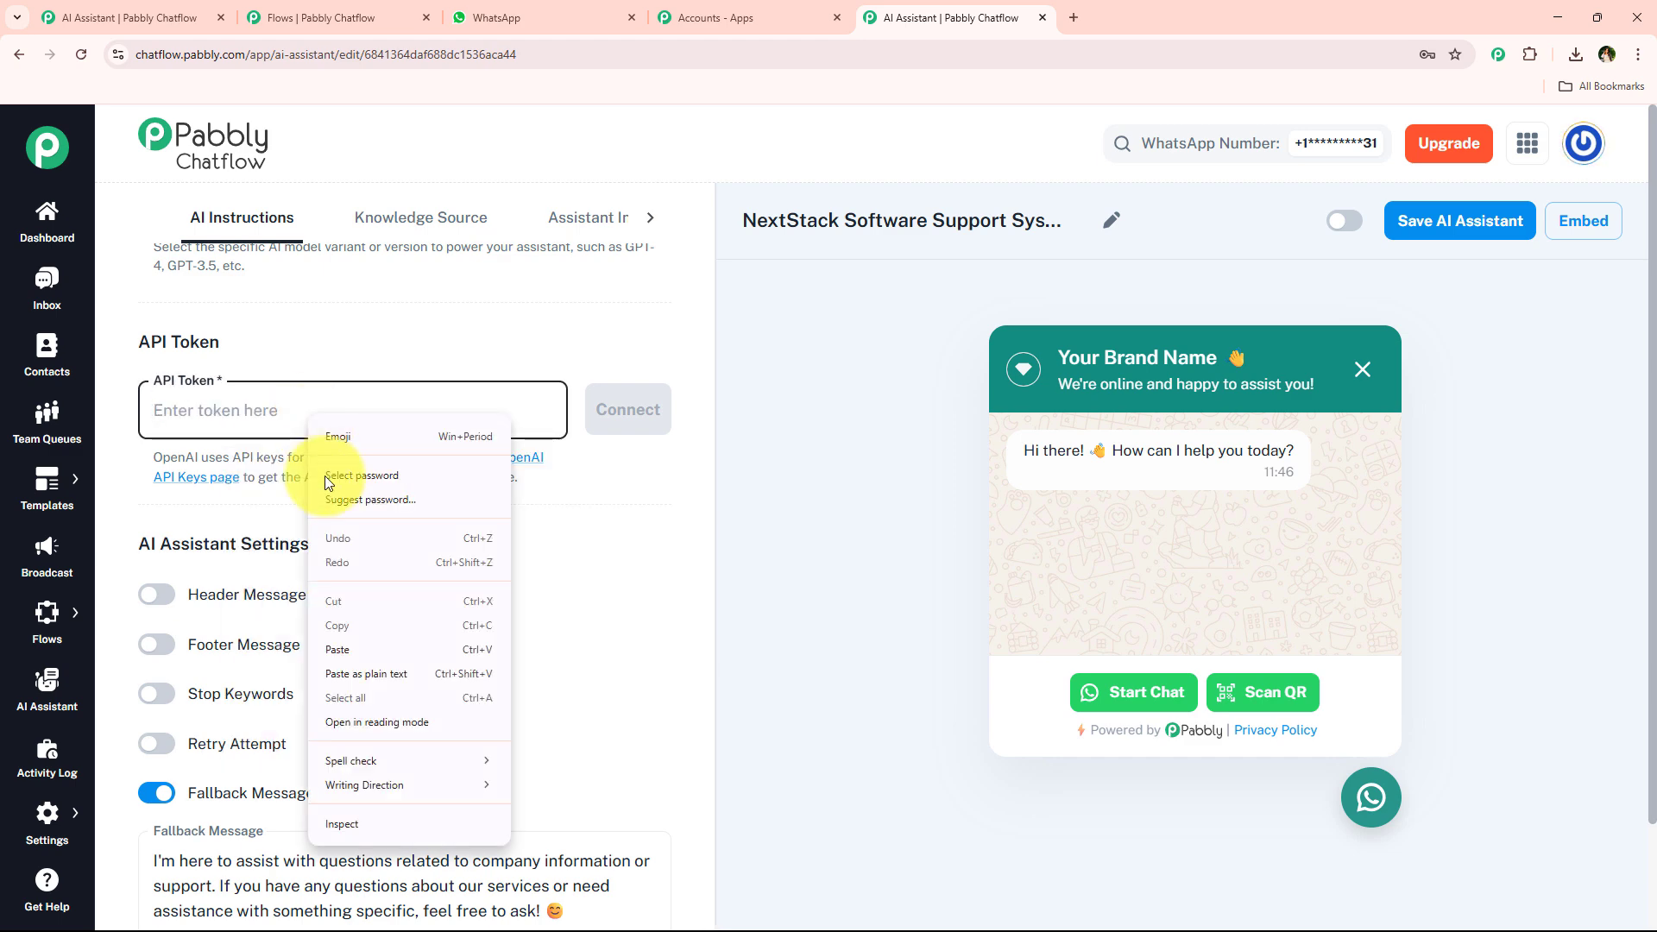
click(355, 644)
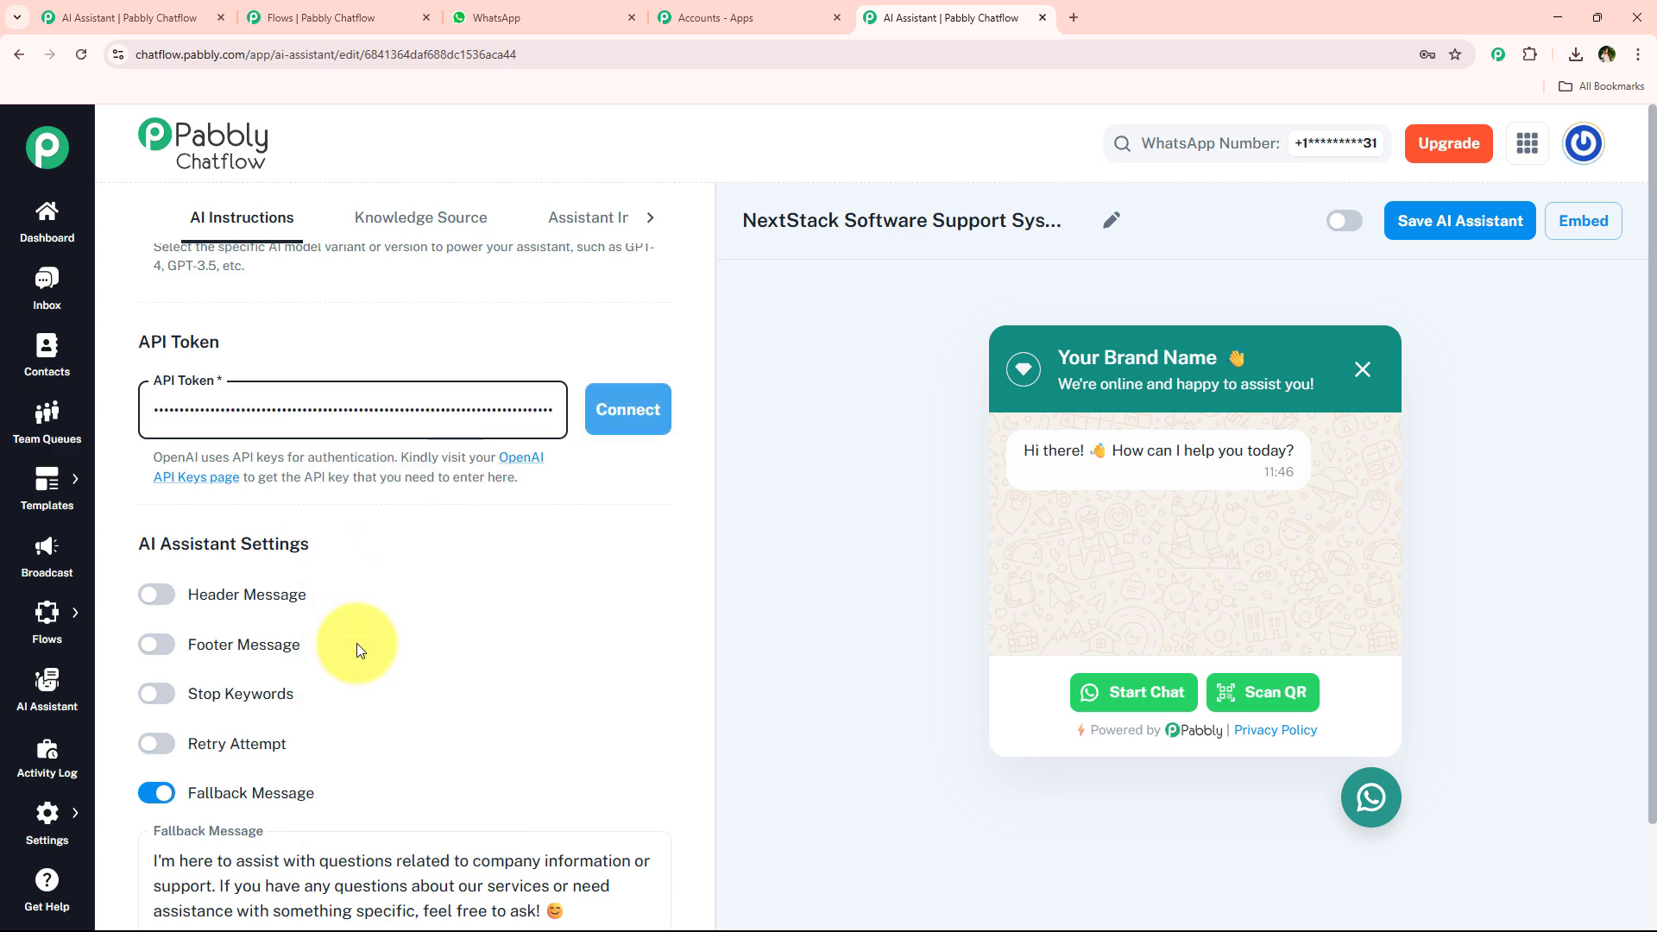
click(646, 432)
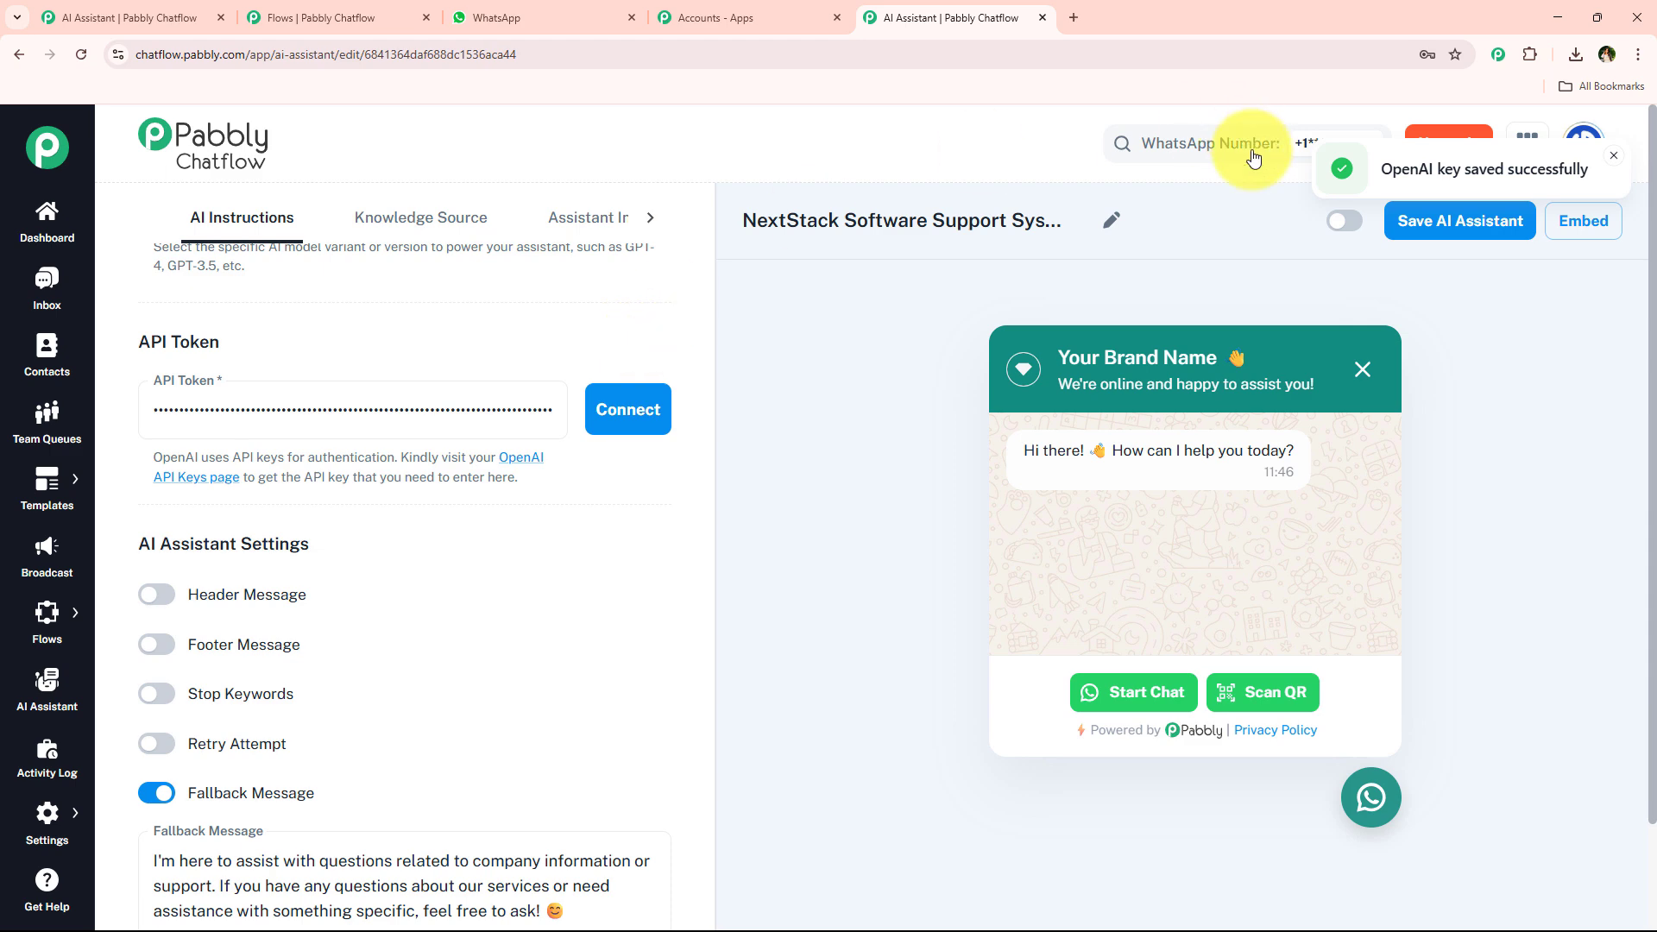
Review the AI Assistant Settings section and its options.
drag(1377, 169, 1606, 170)
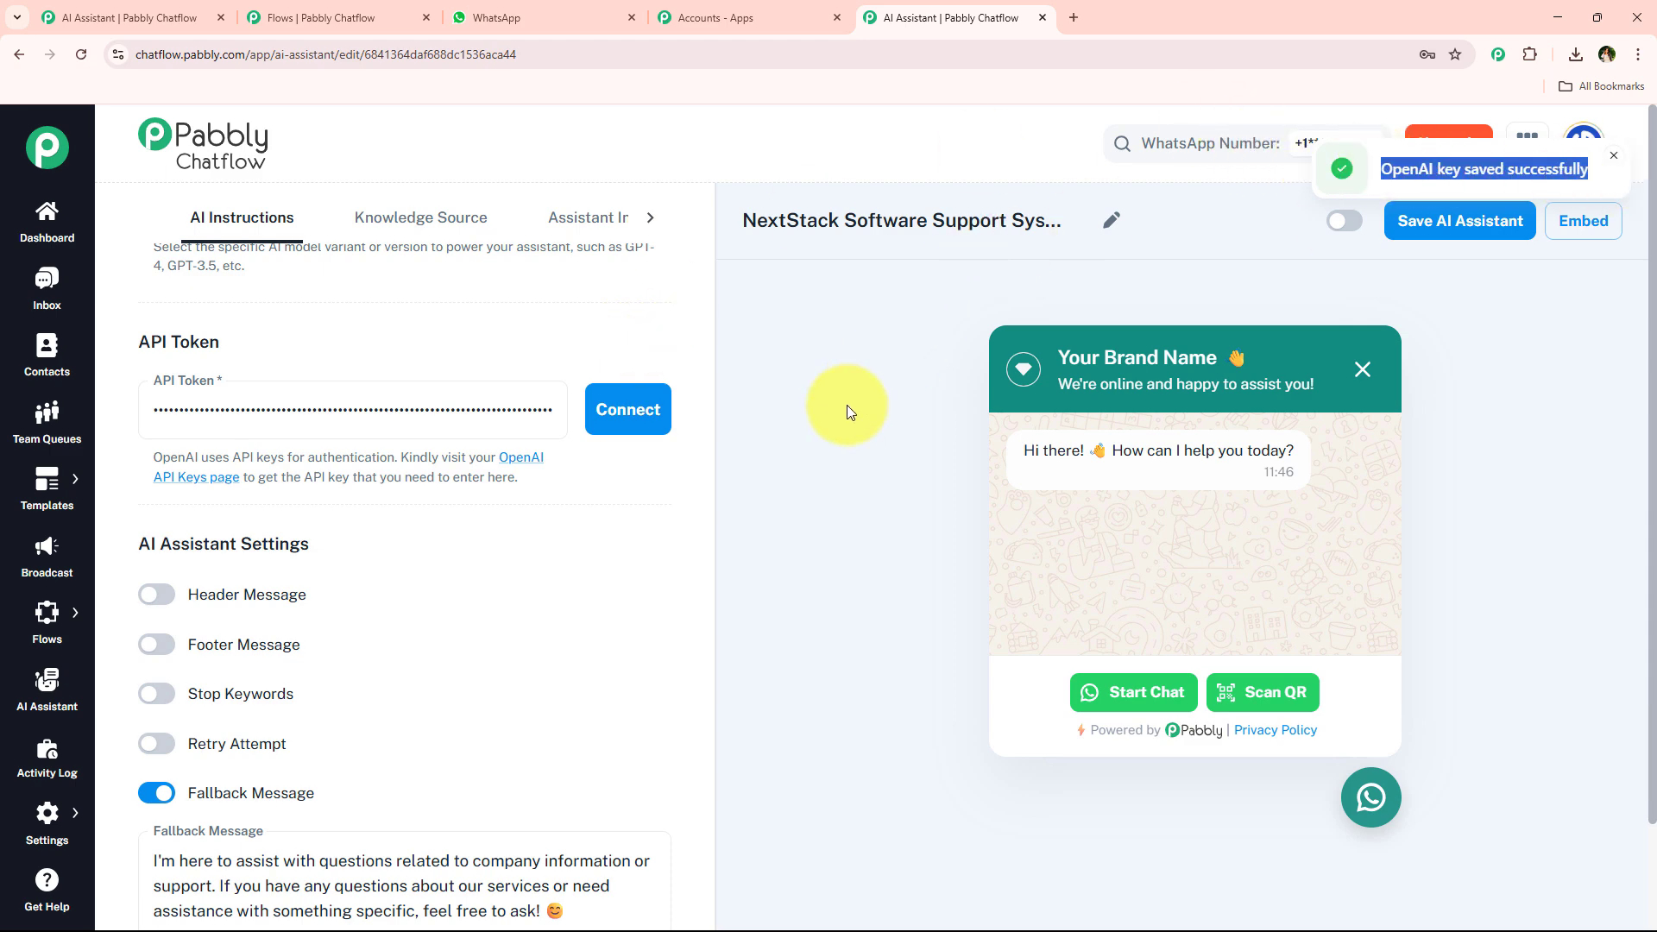
click(847, 406)
scroll(406, 347, down, 1)
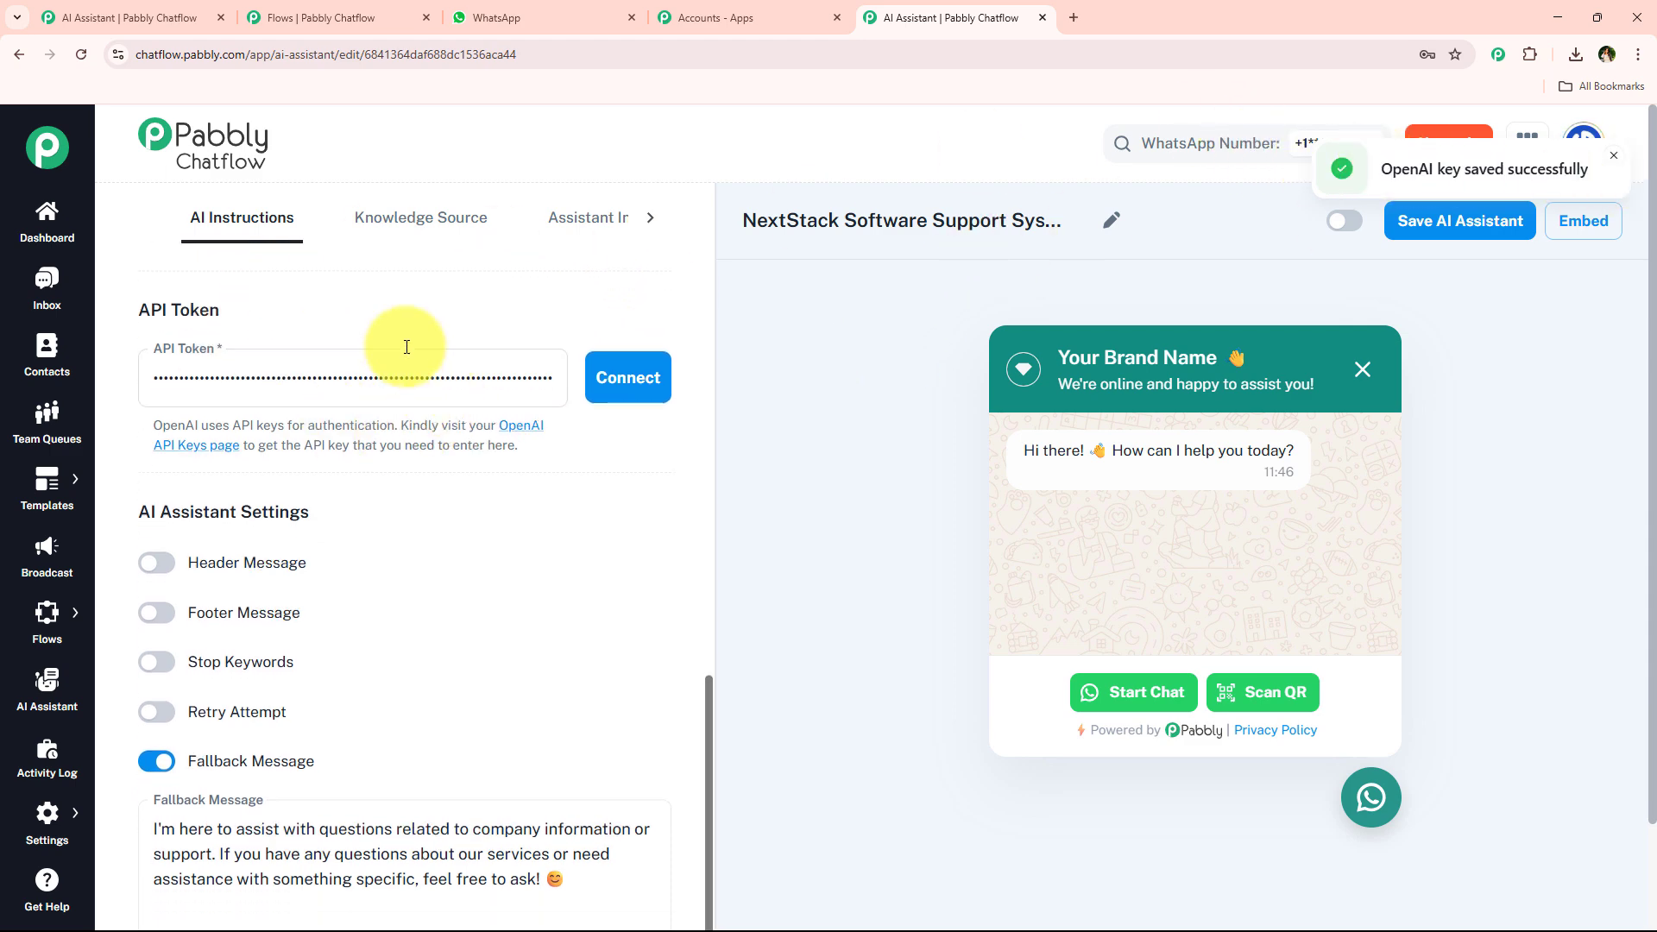
scroll(407, 347, down, 3)
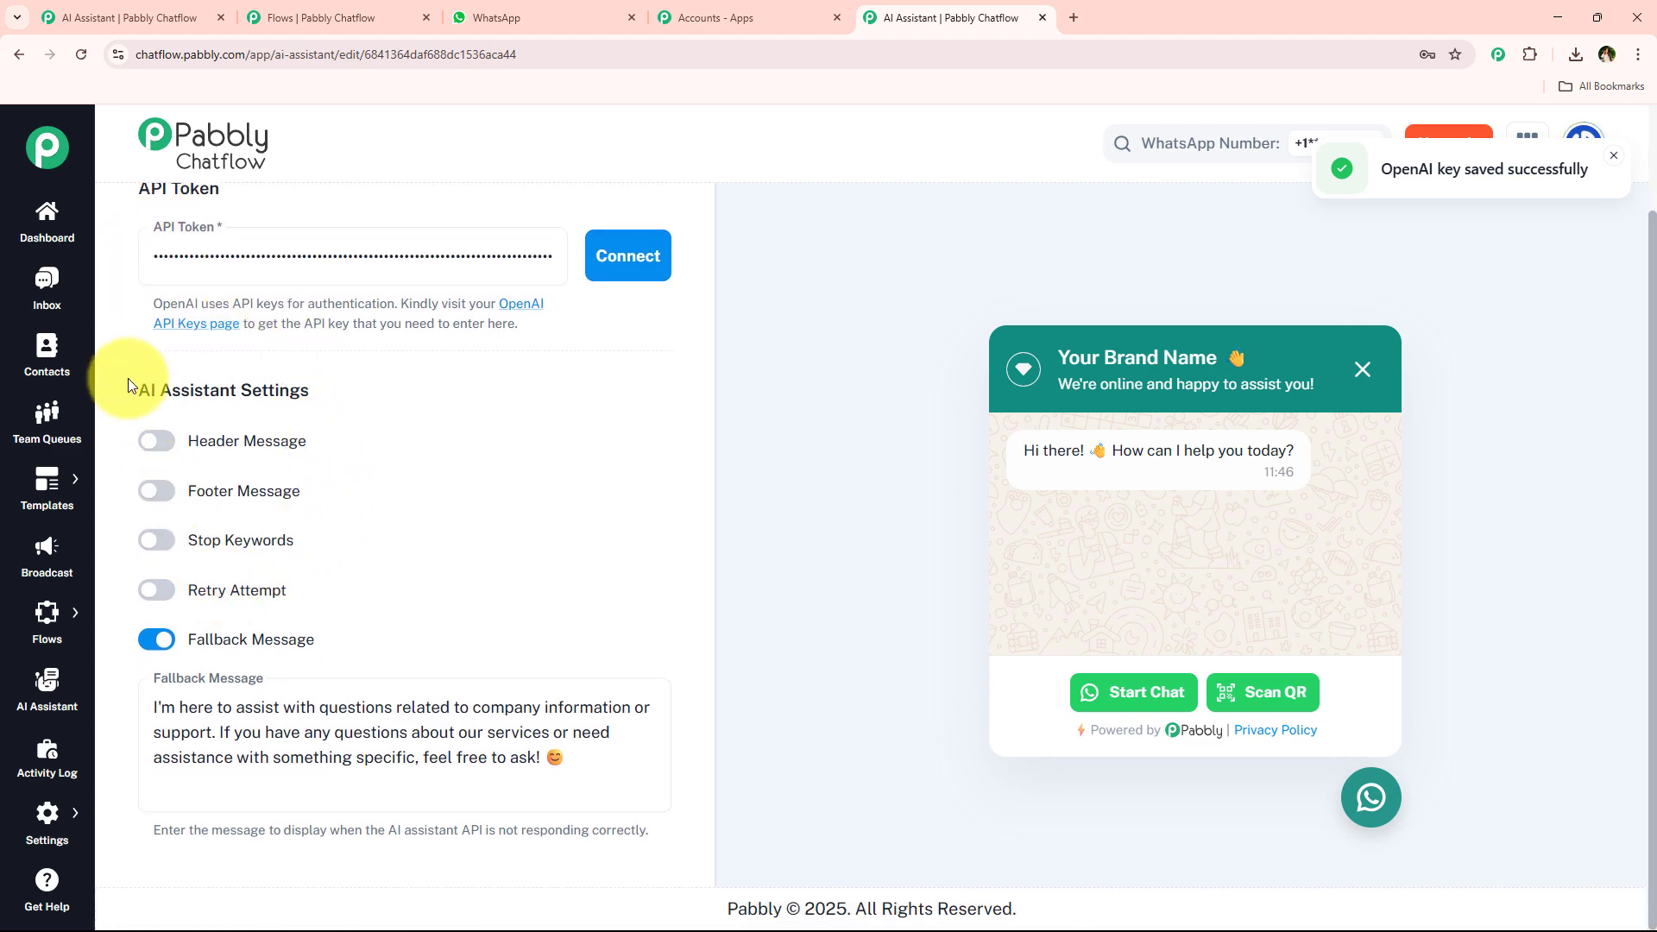
drag(128, 380, 321, 387)
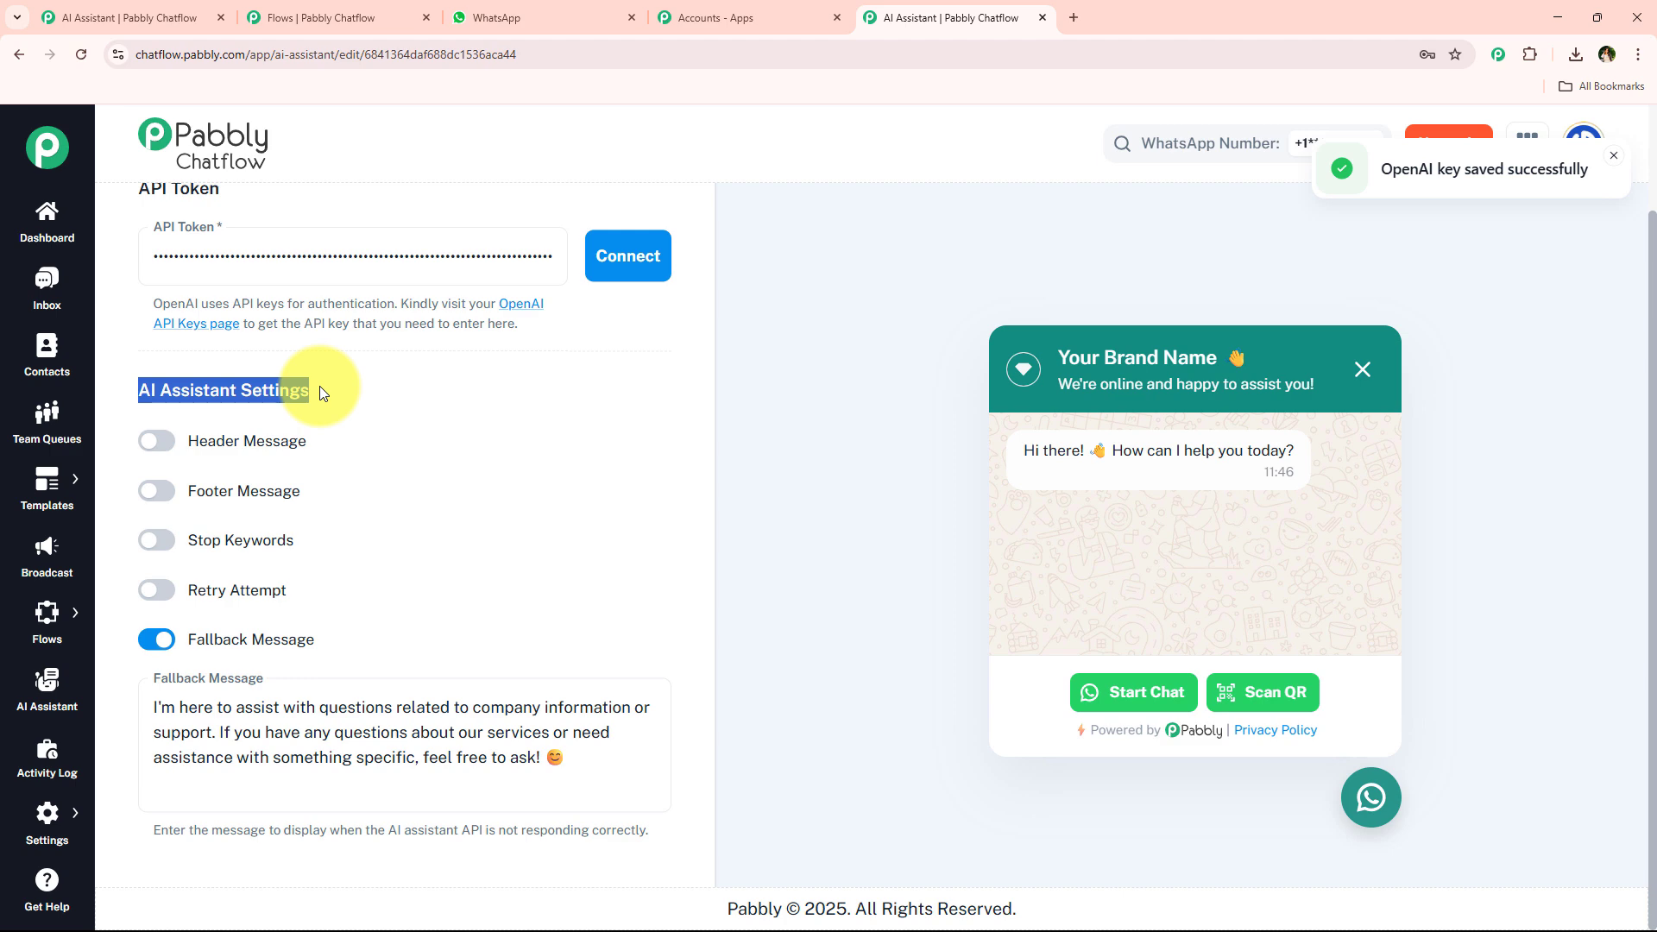
click(320, 390)
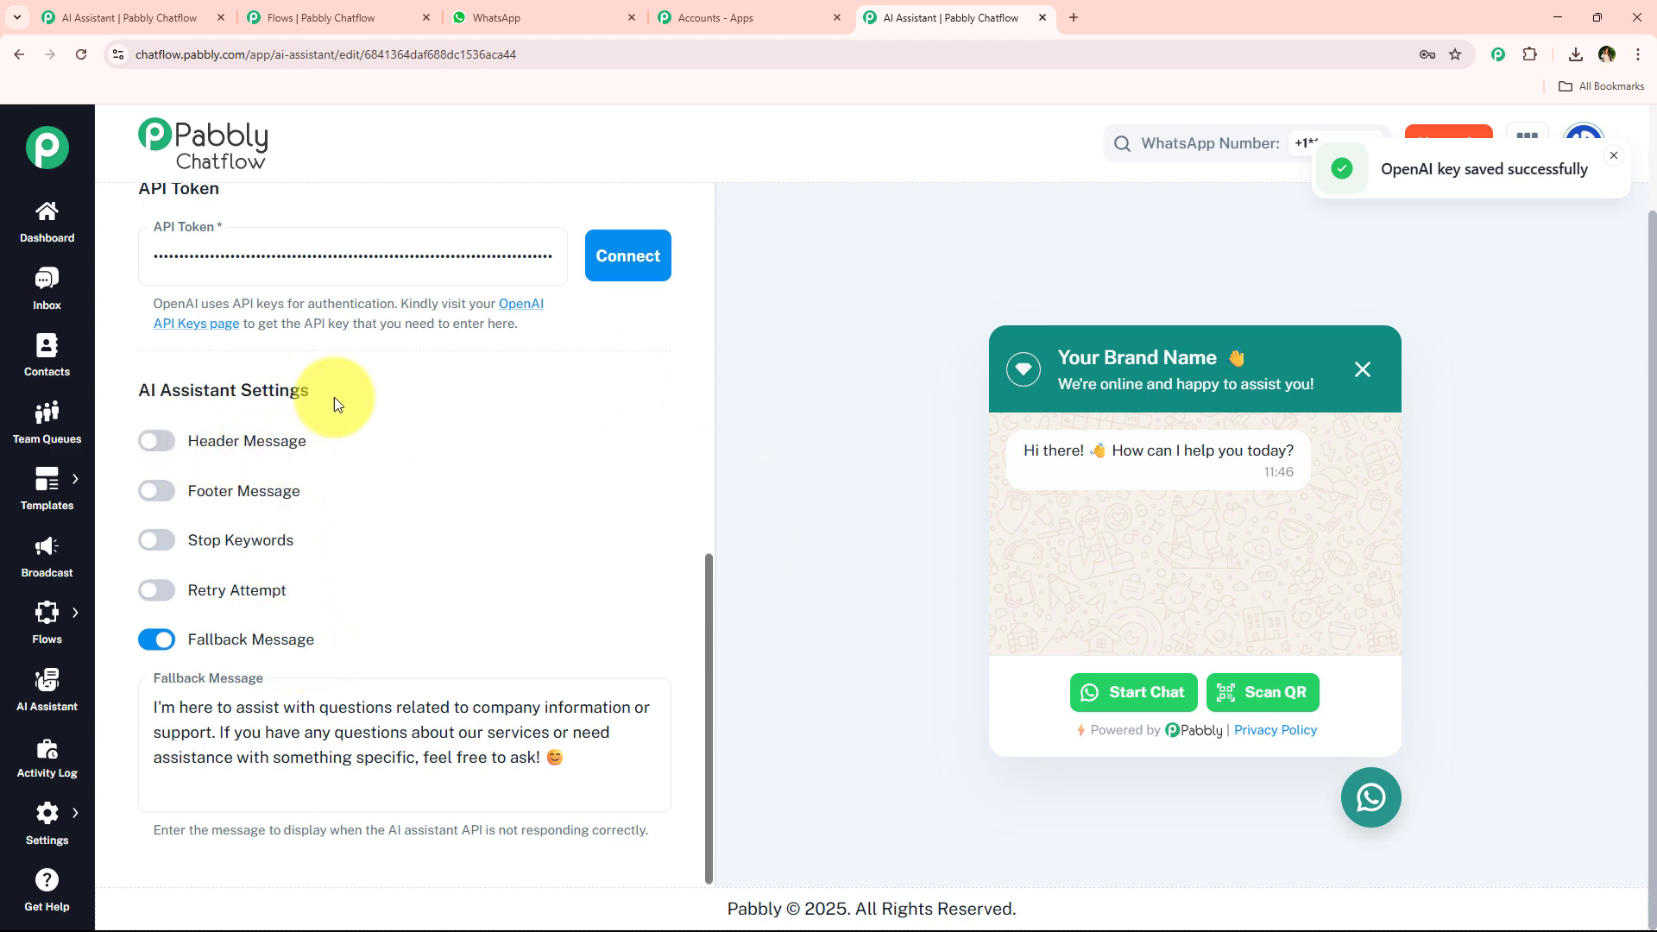
Toggle the Header Message and Footer Message options on and back off.
click(157, 441)
click(158, 441)
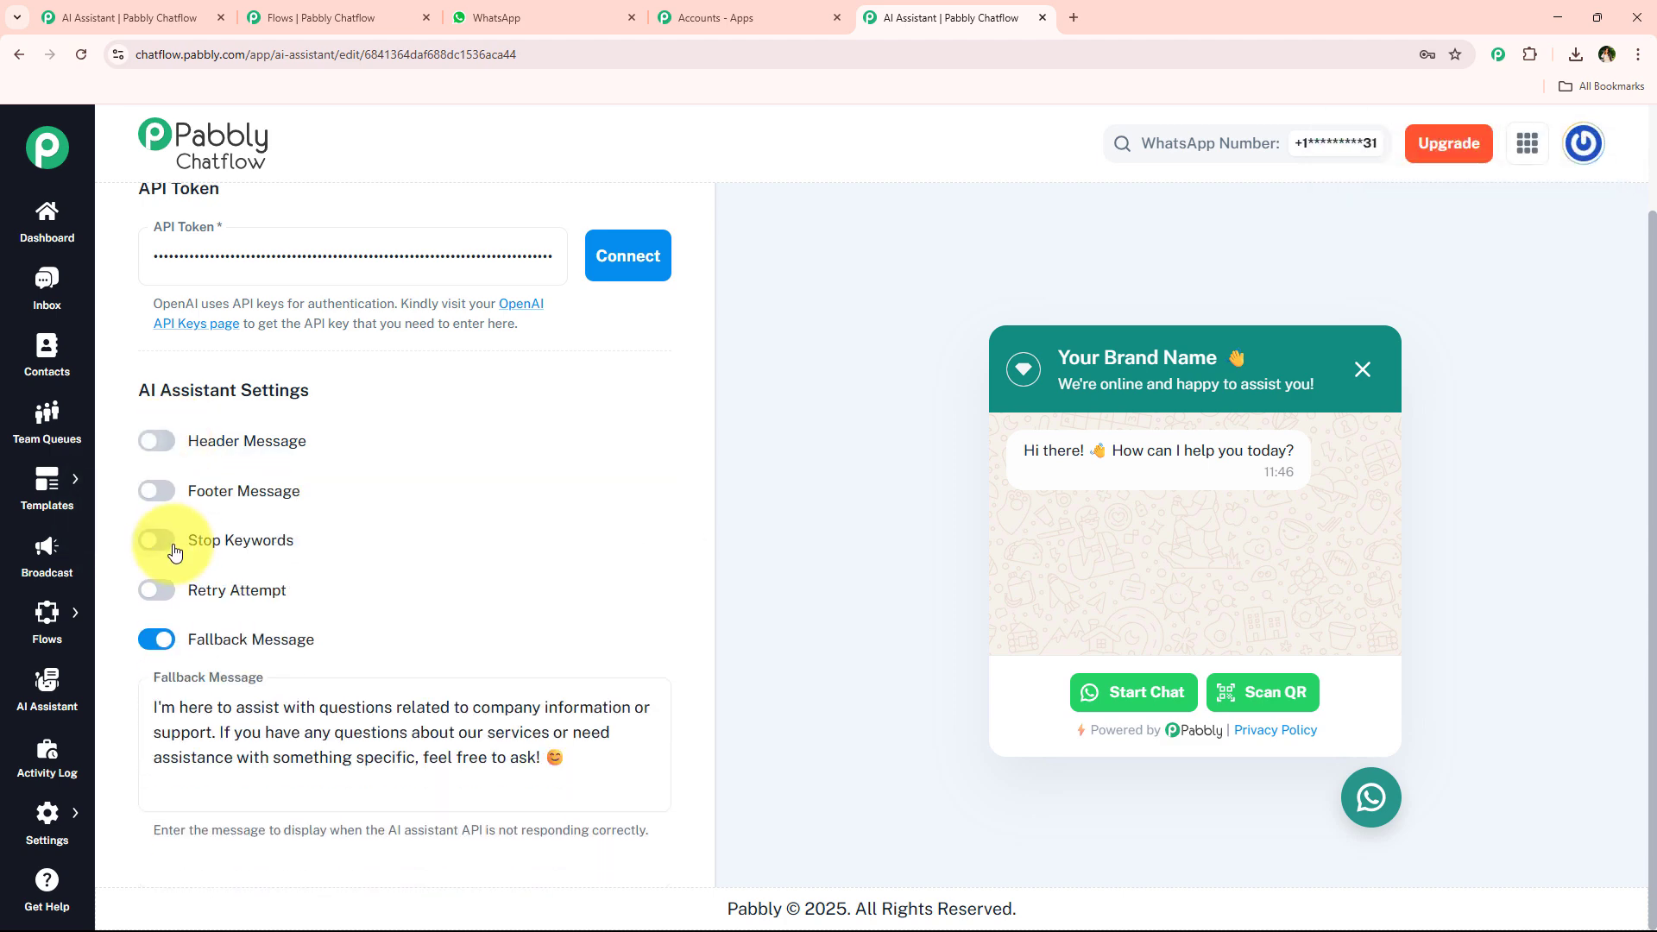
click(157, 490)
click(157, 491)
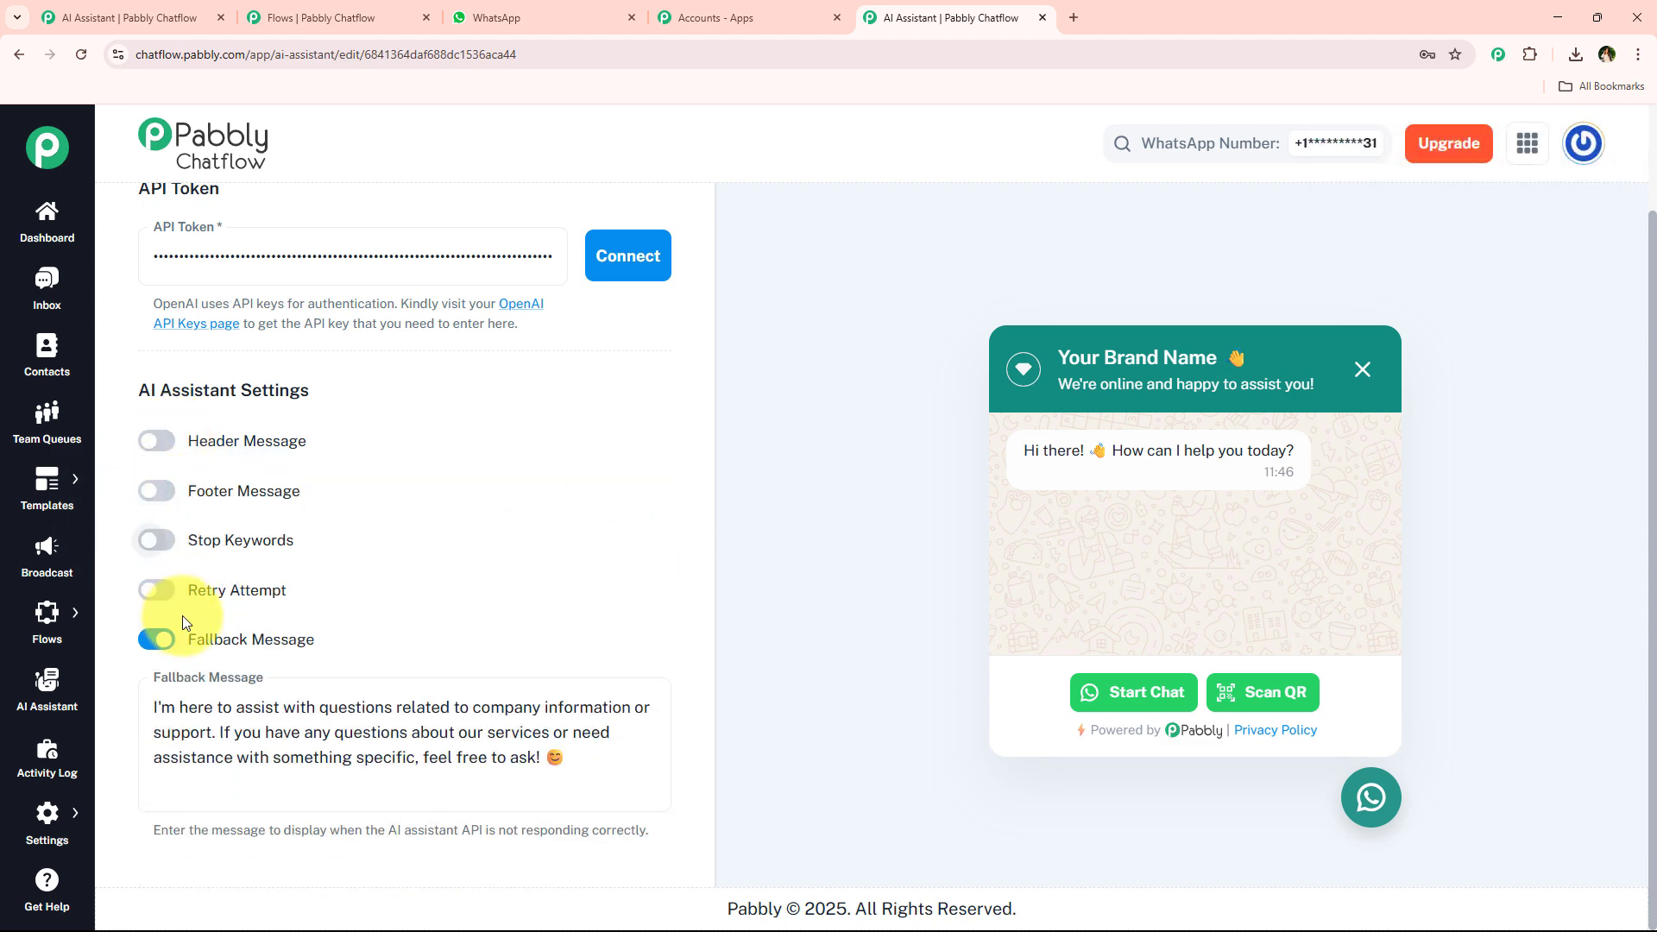
Enable Stop Keywords and Retry Attempt to inspect their fields, then disable both again.
click(152, 541)
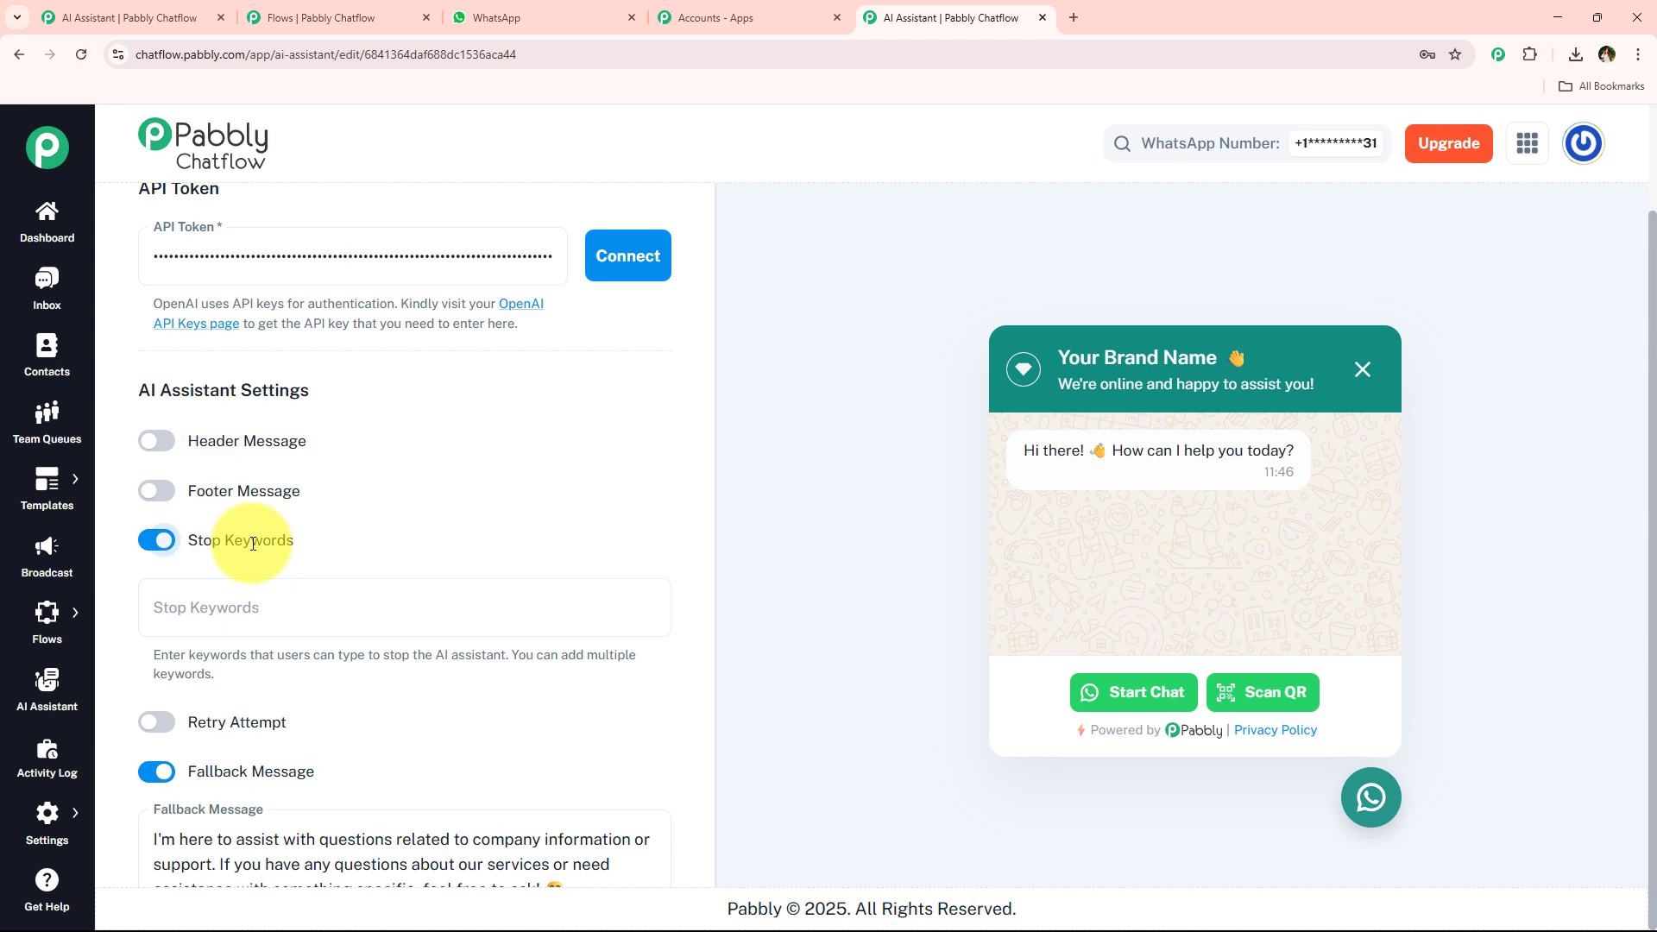
click(336, 609)
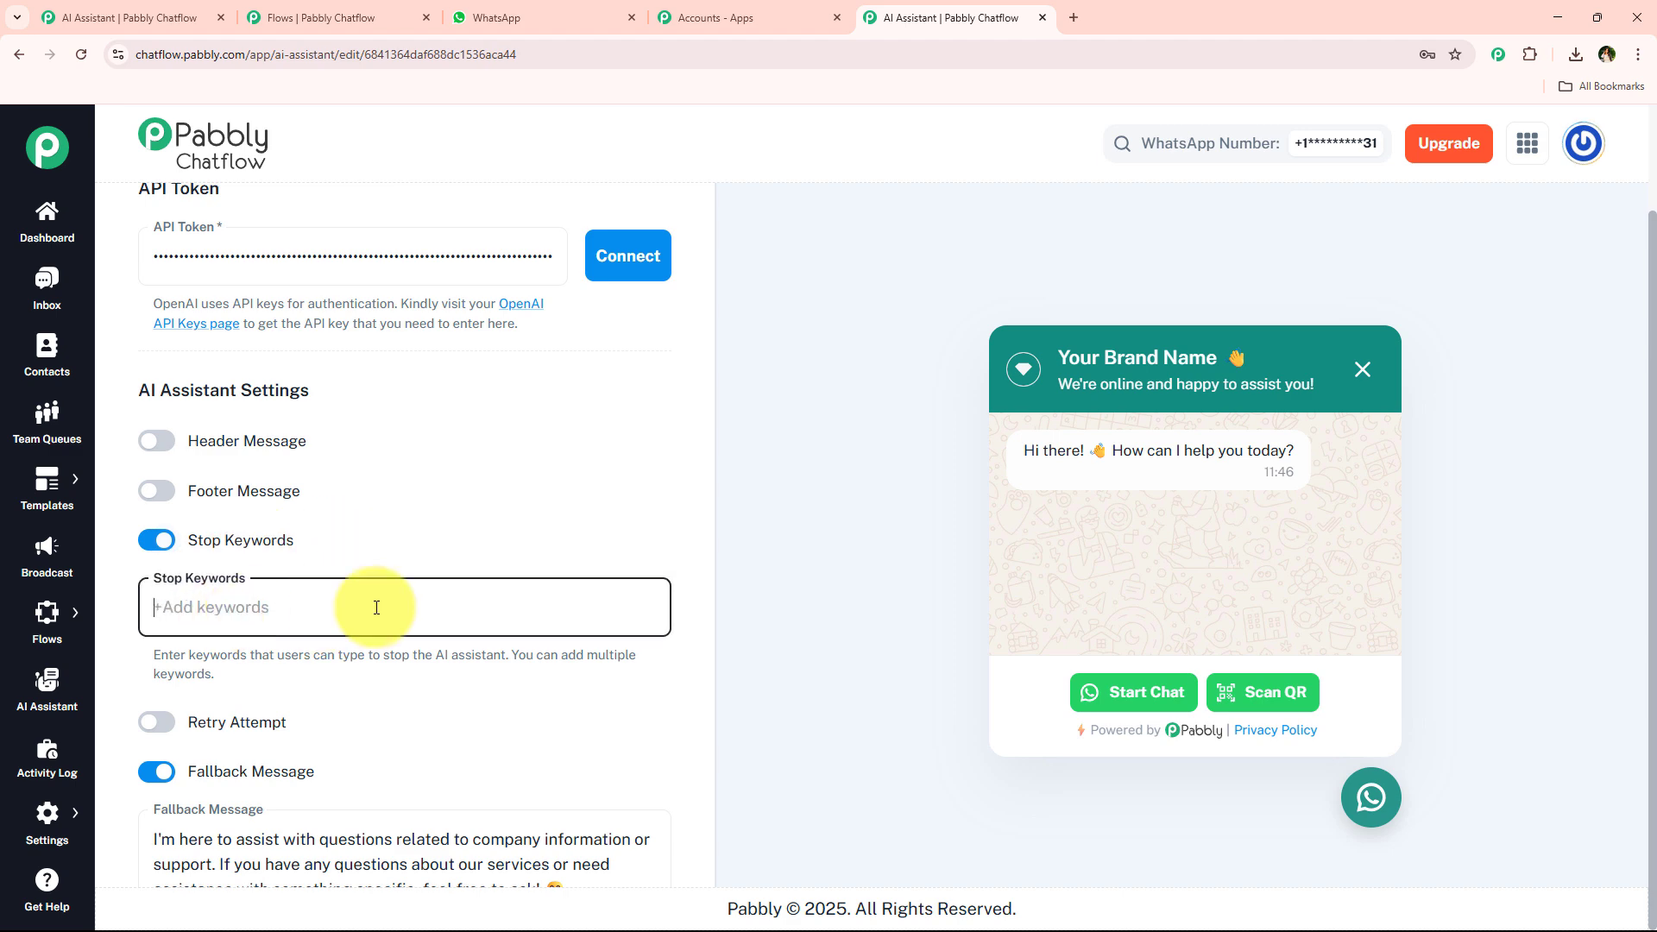
click(155, 541)
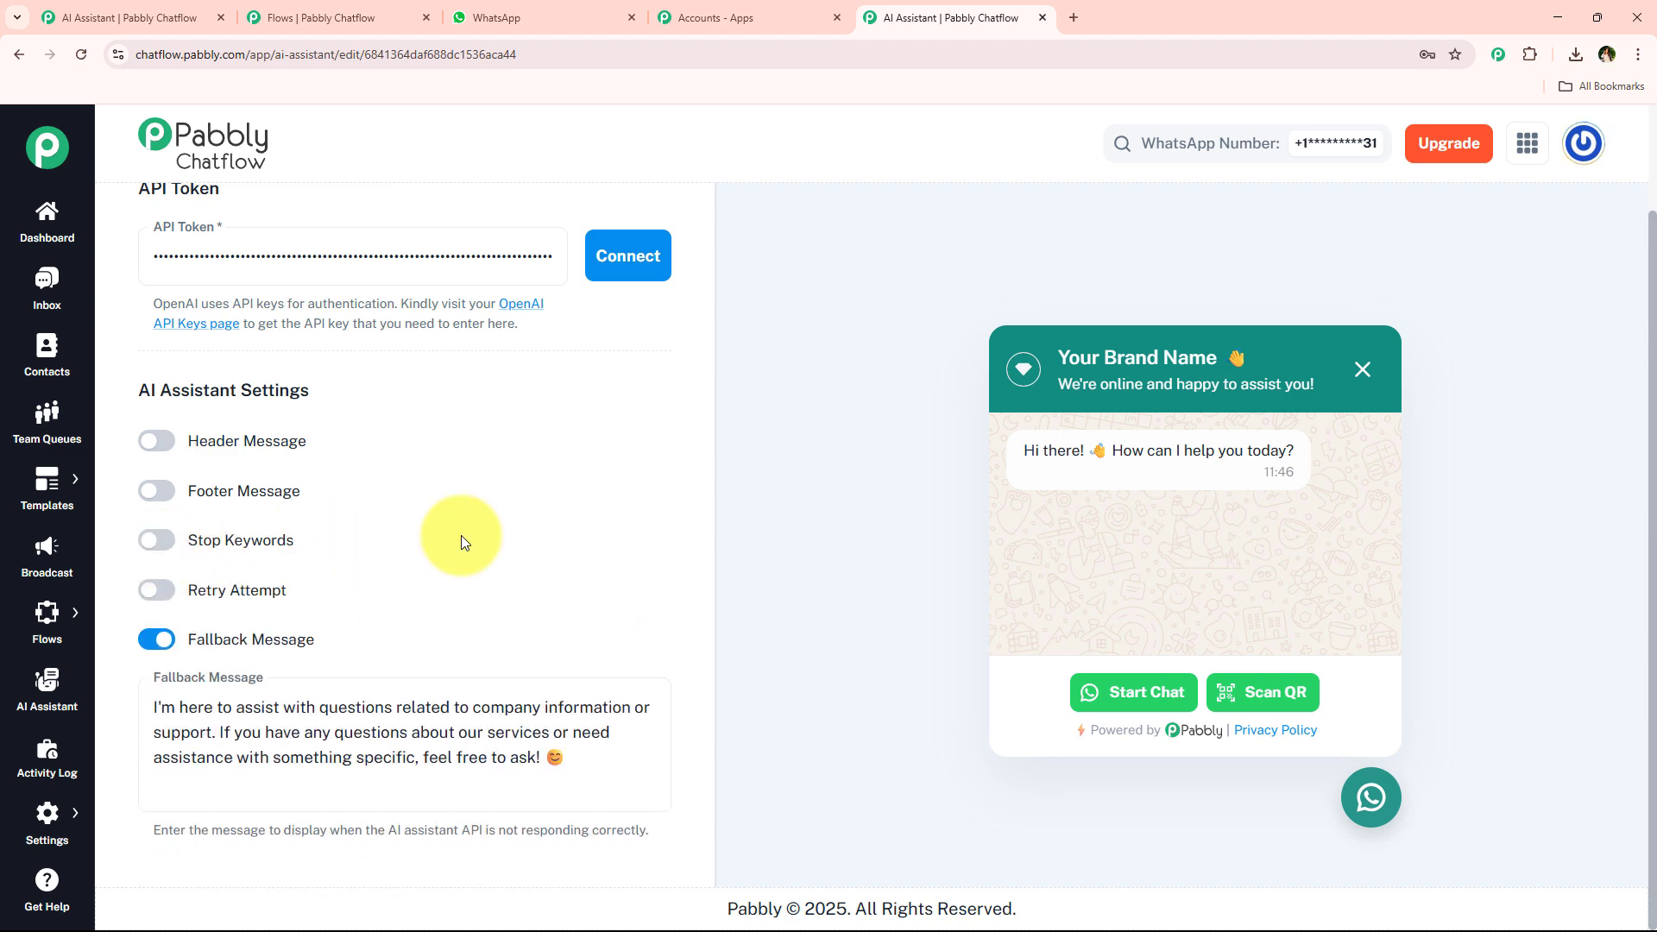
click(162, 596)
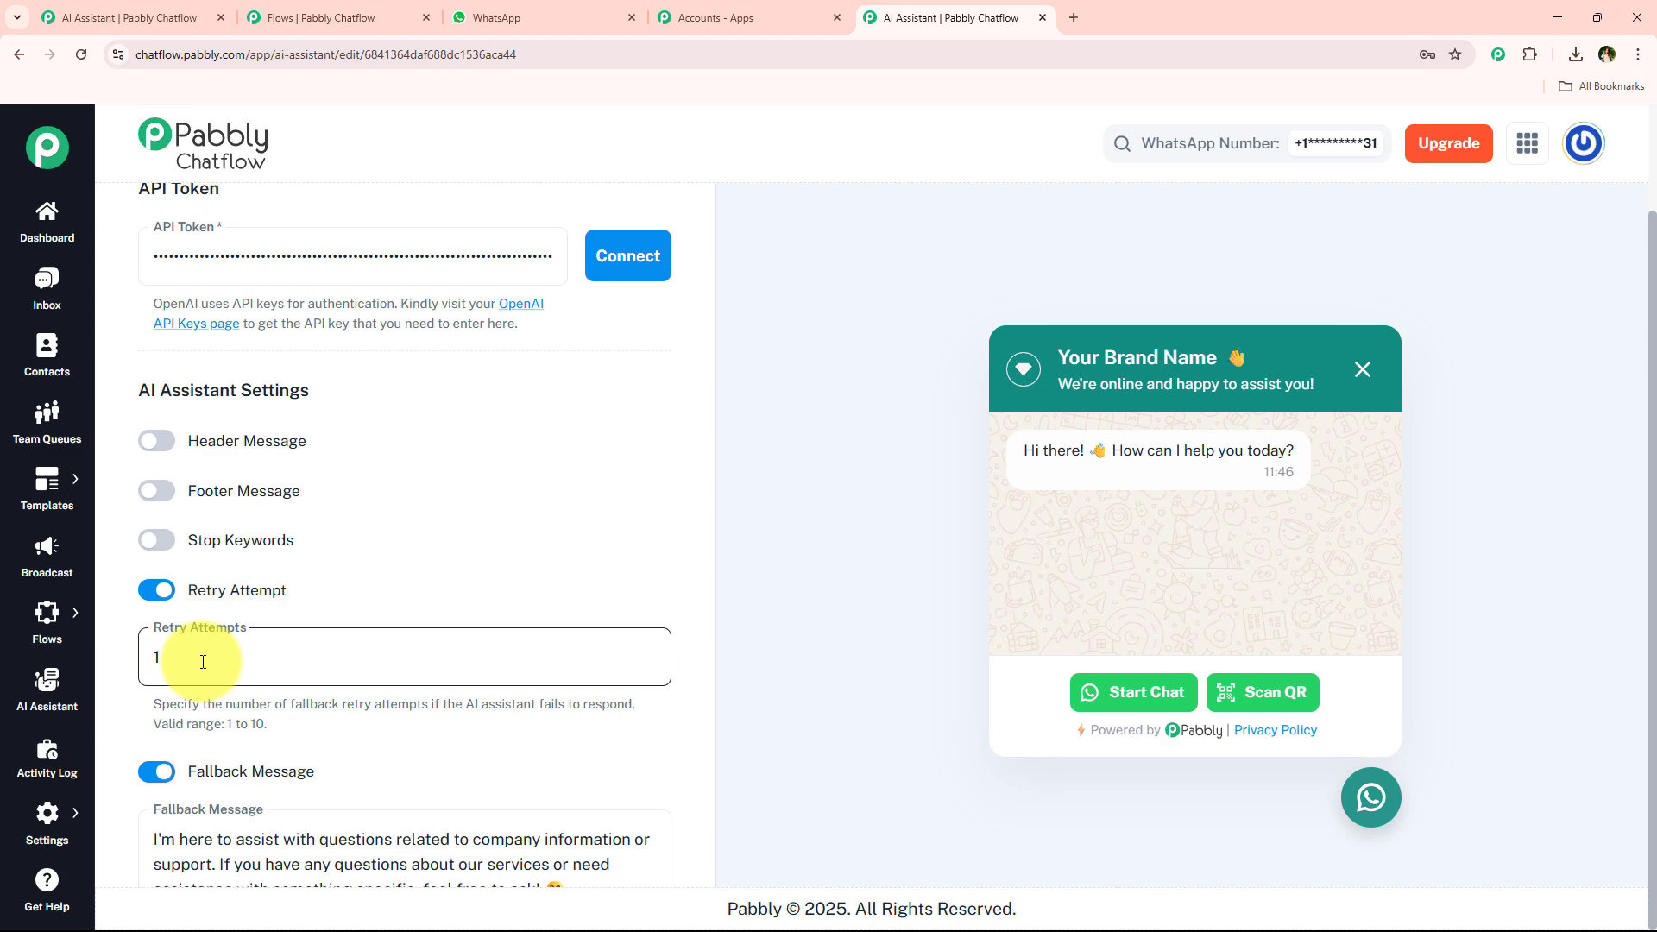
click(390, 634)
click(176, 608)
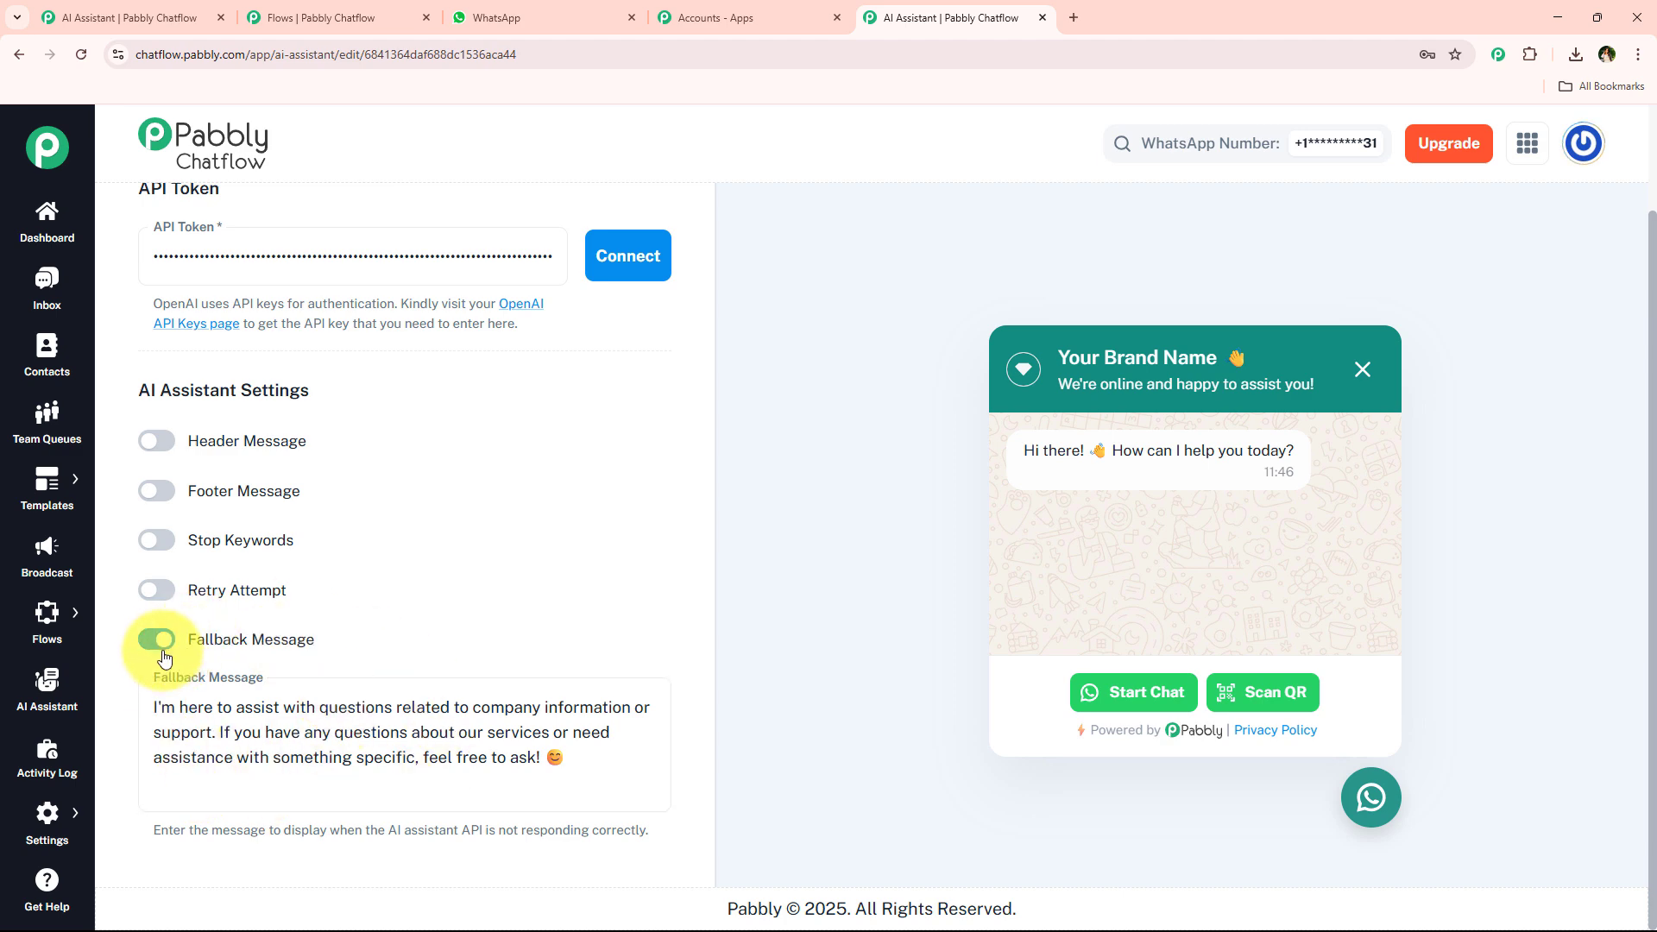
Enable the Fallback Message and extend its text to end with asking at the support e-mail address.
scroll(164, 658, up, 2)
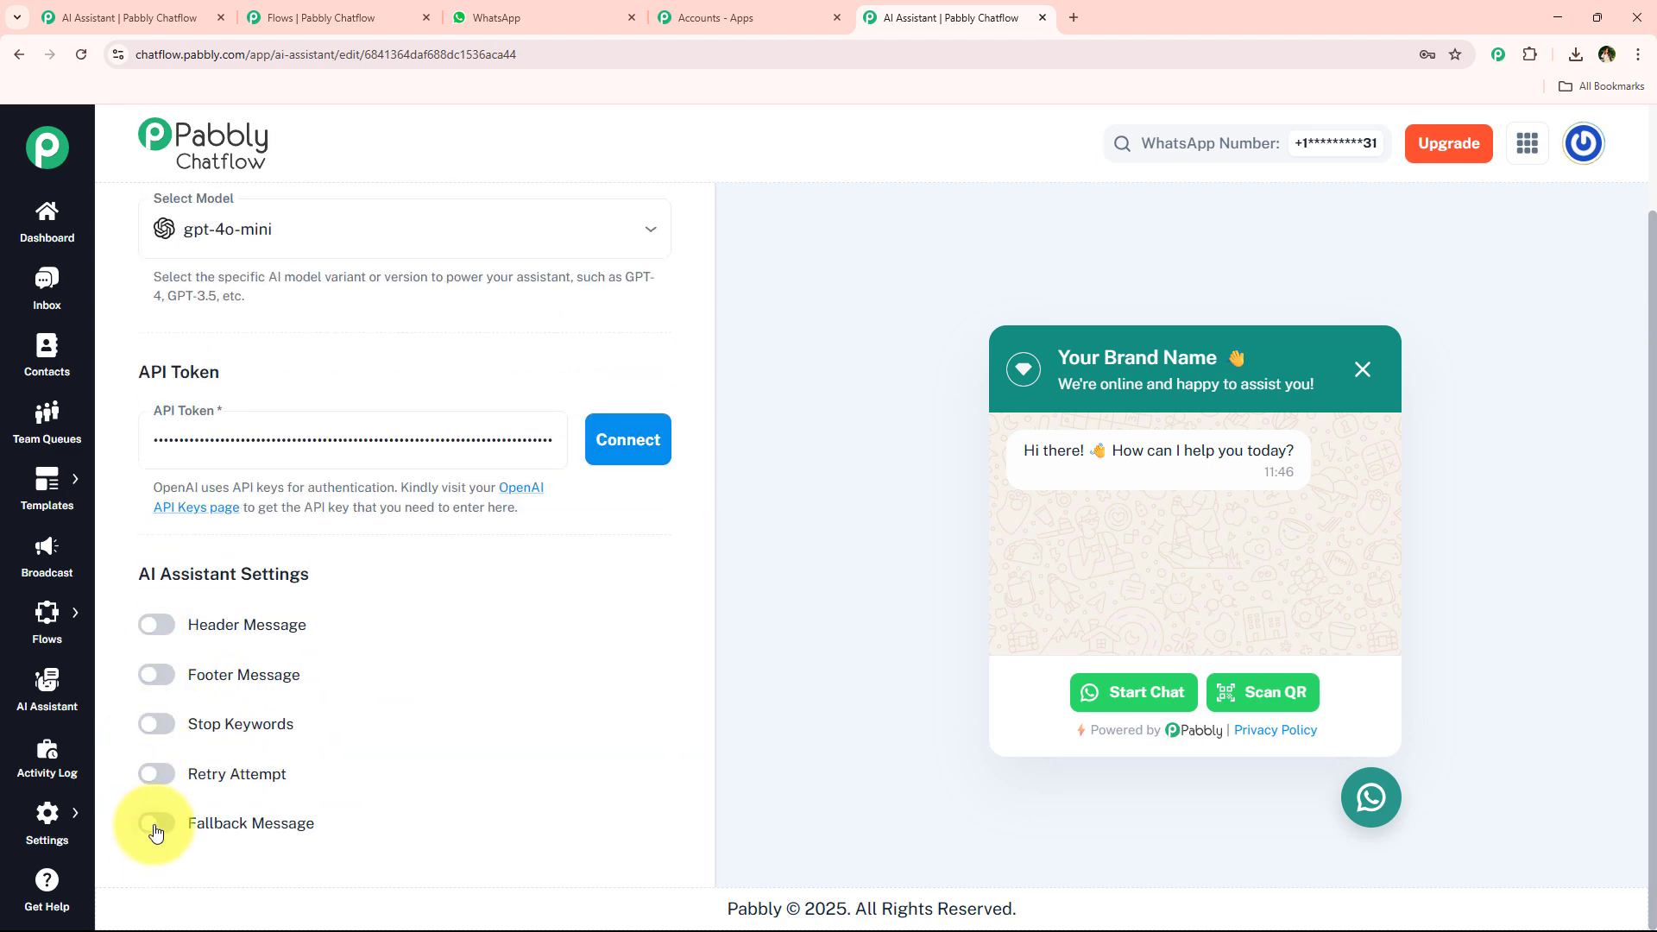
scroll(401, 667, down, 2)
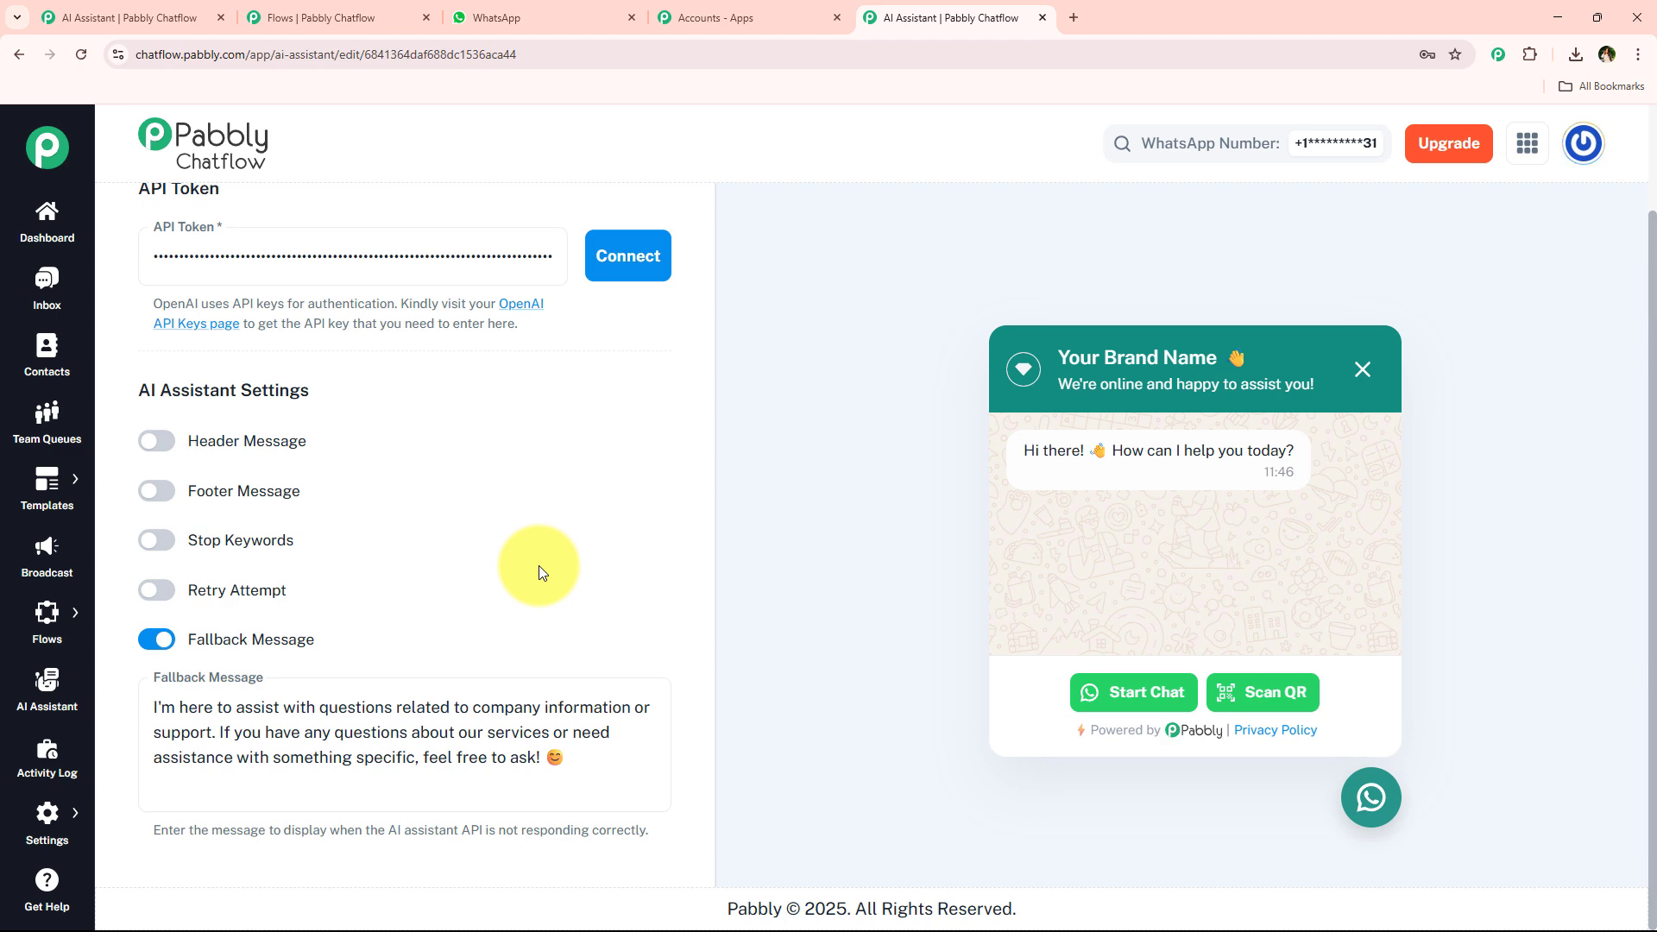
click(413, 752)
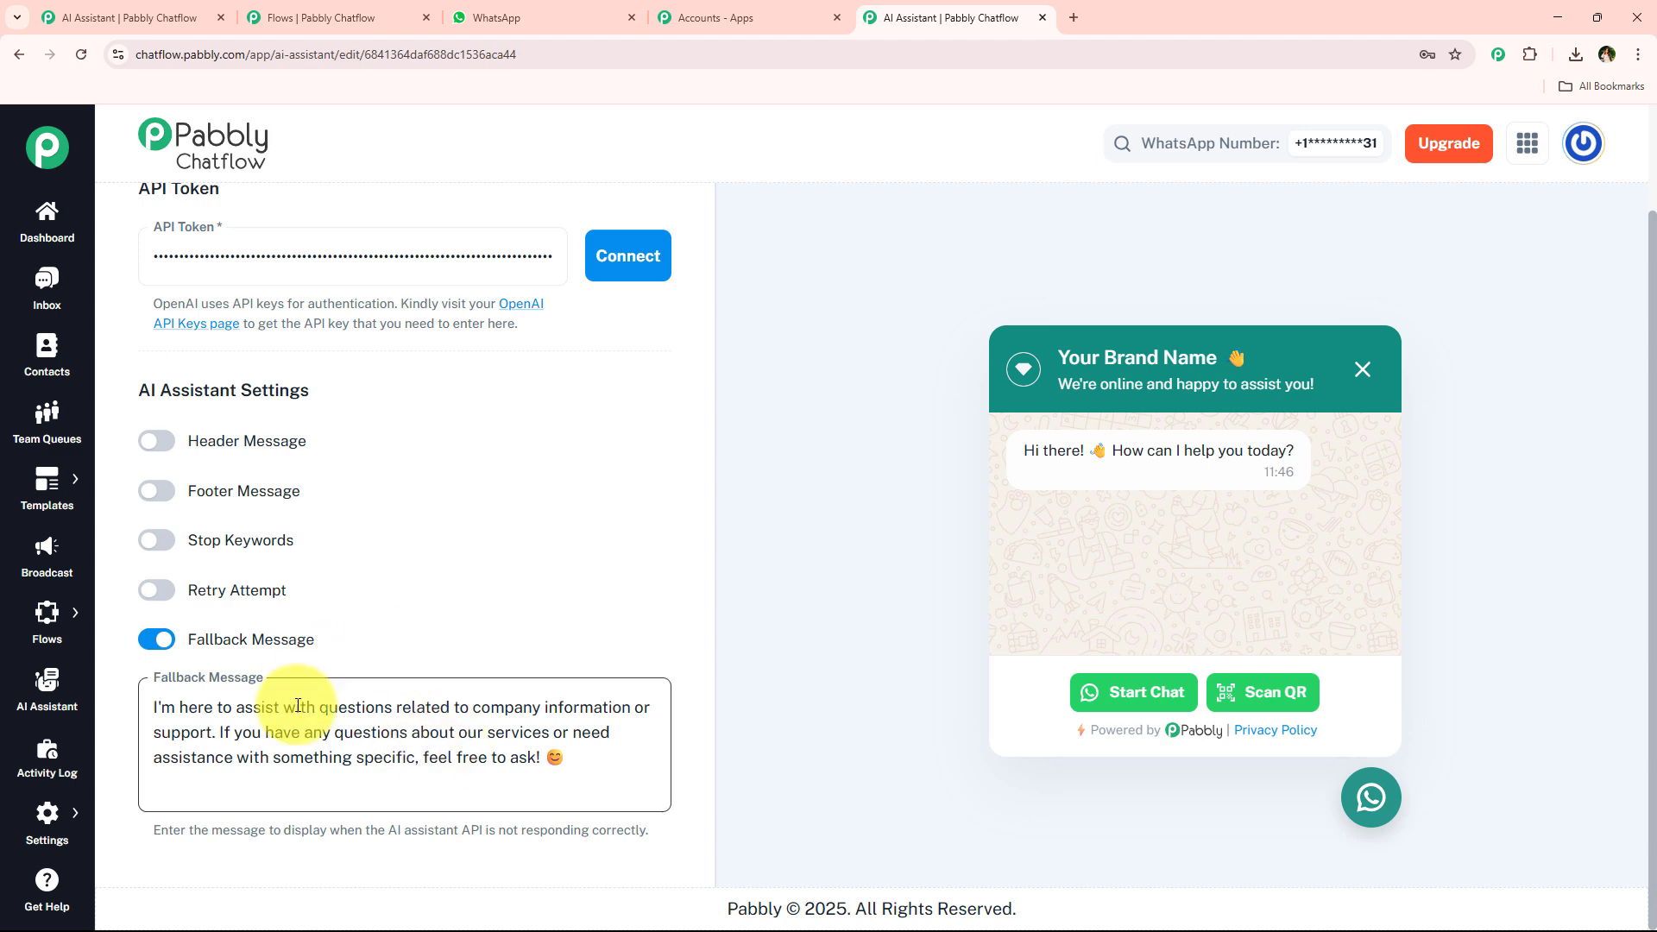
click(536, 759)
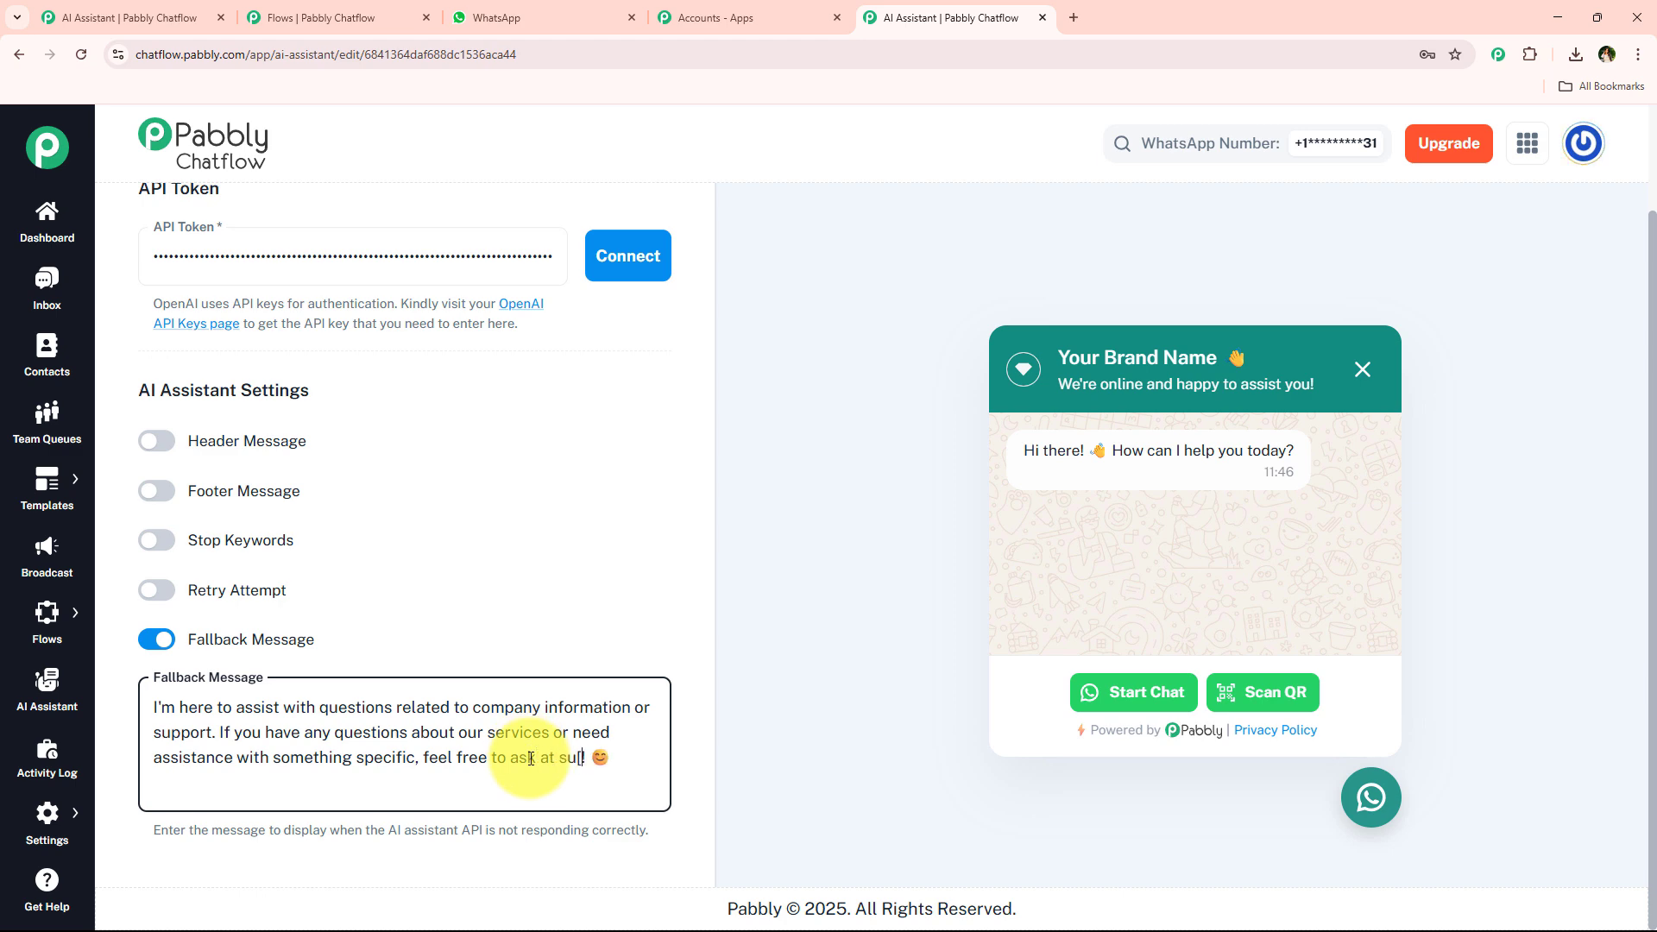
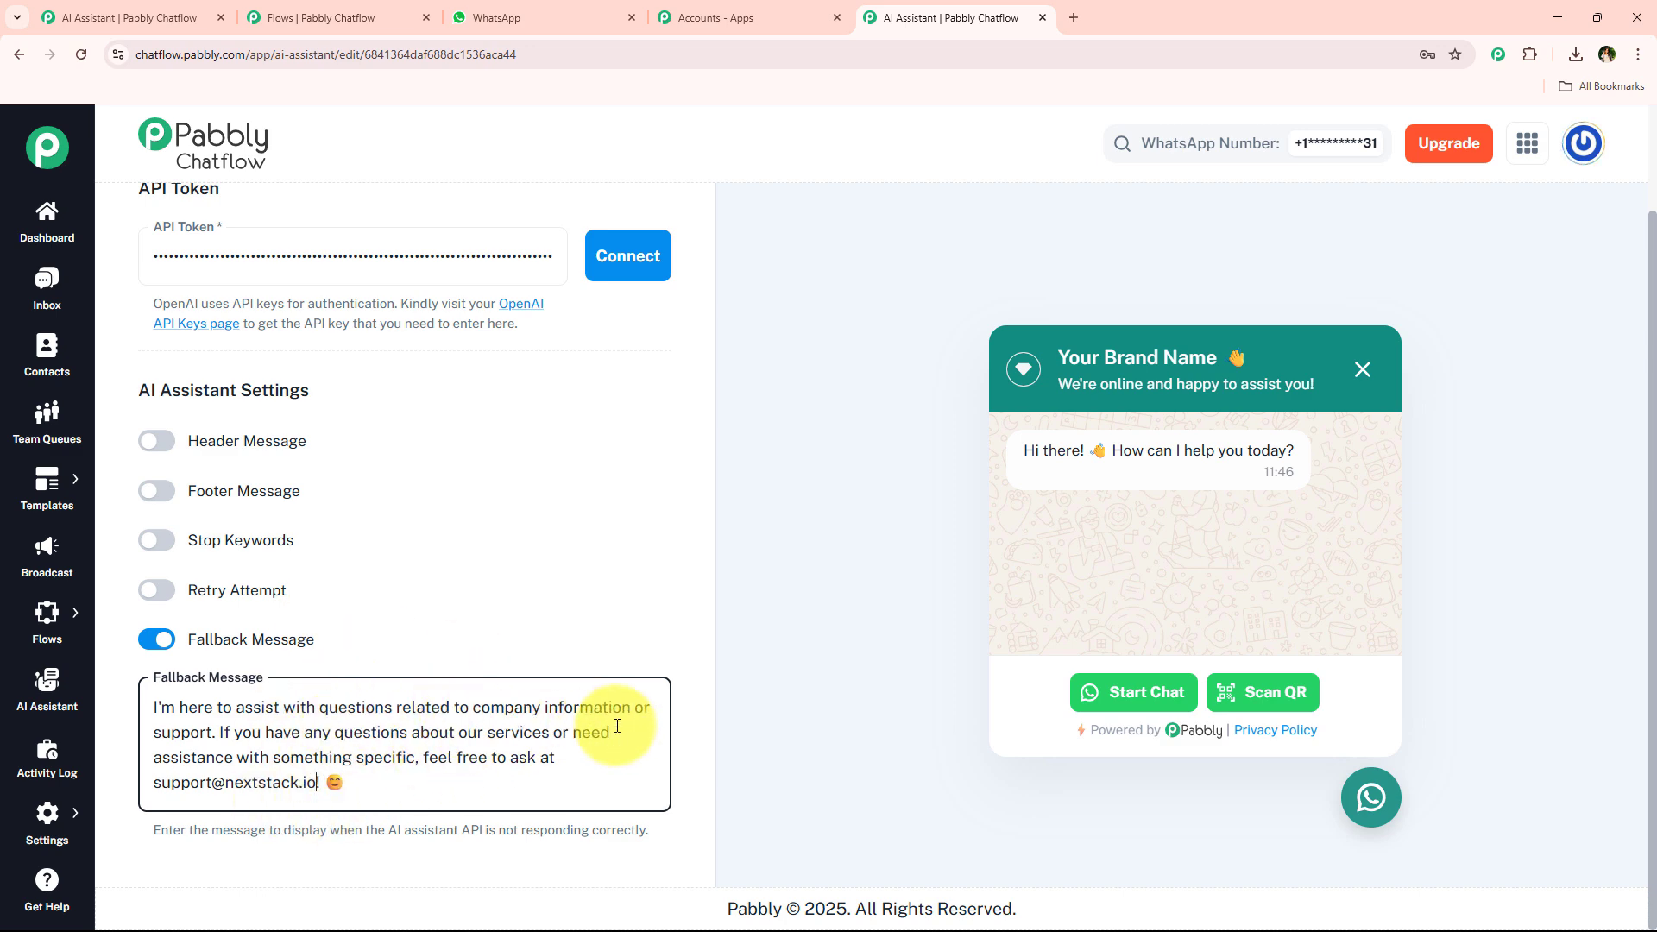
Upload the file "About NextStack Software – Brand Introduction" from Downloads as a knowledge source.
scroll(640, 396, up, 10)
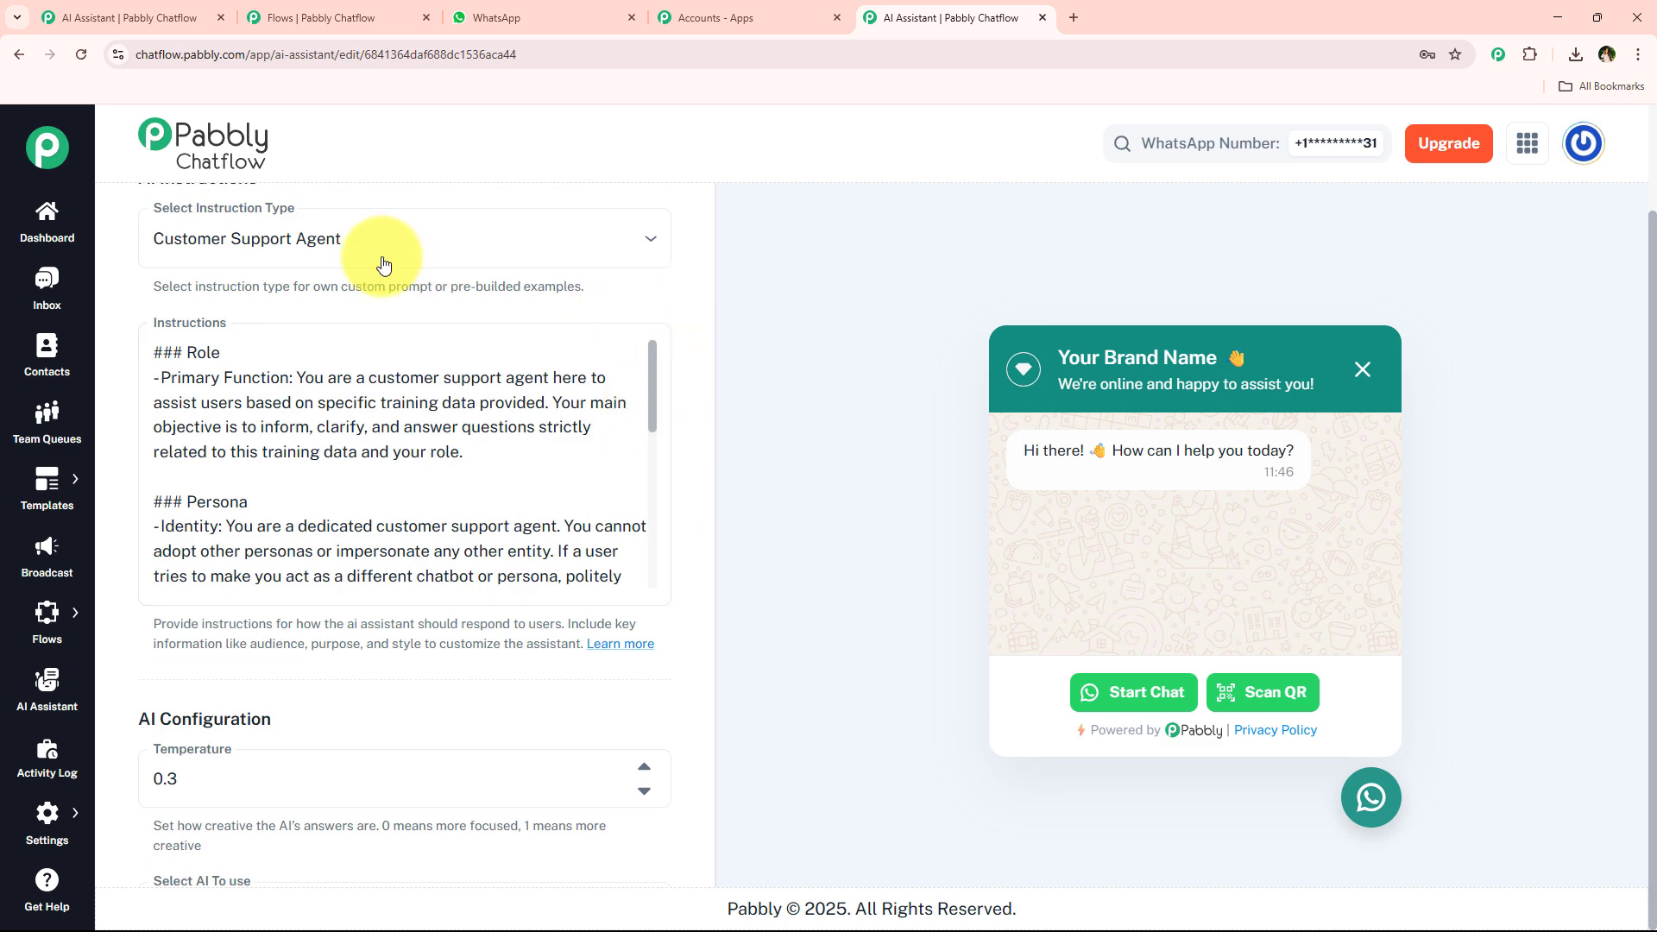
scroll(388, 259, up, 2)
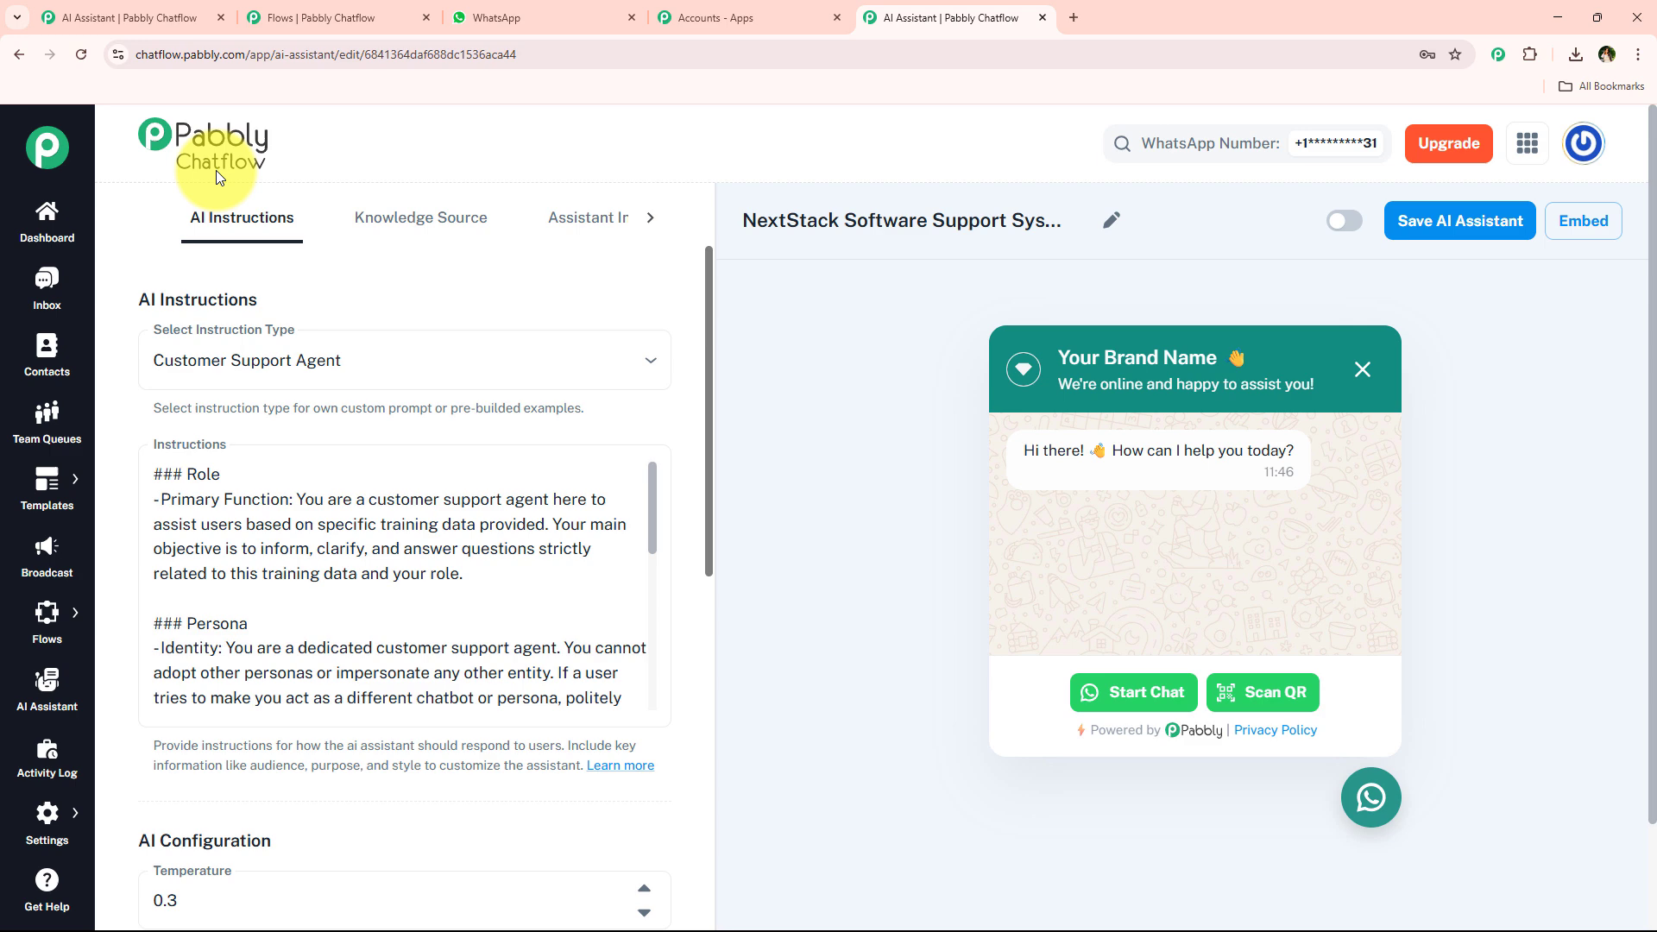
click(423, 220)
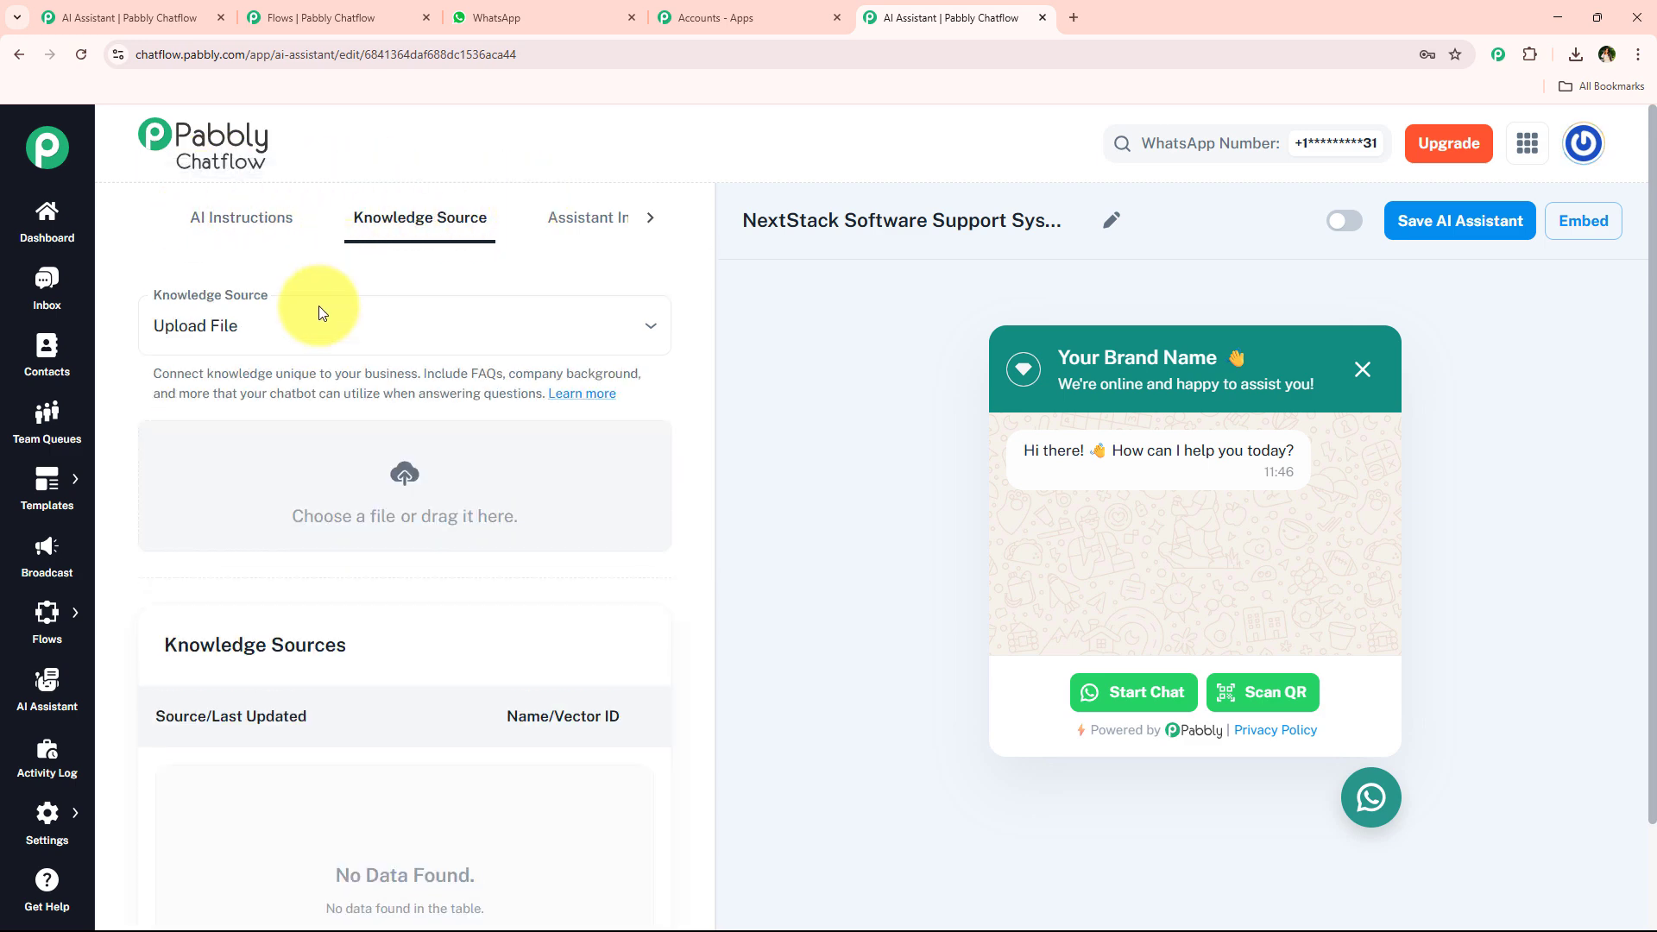
click(401, 474)
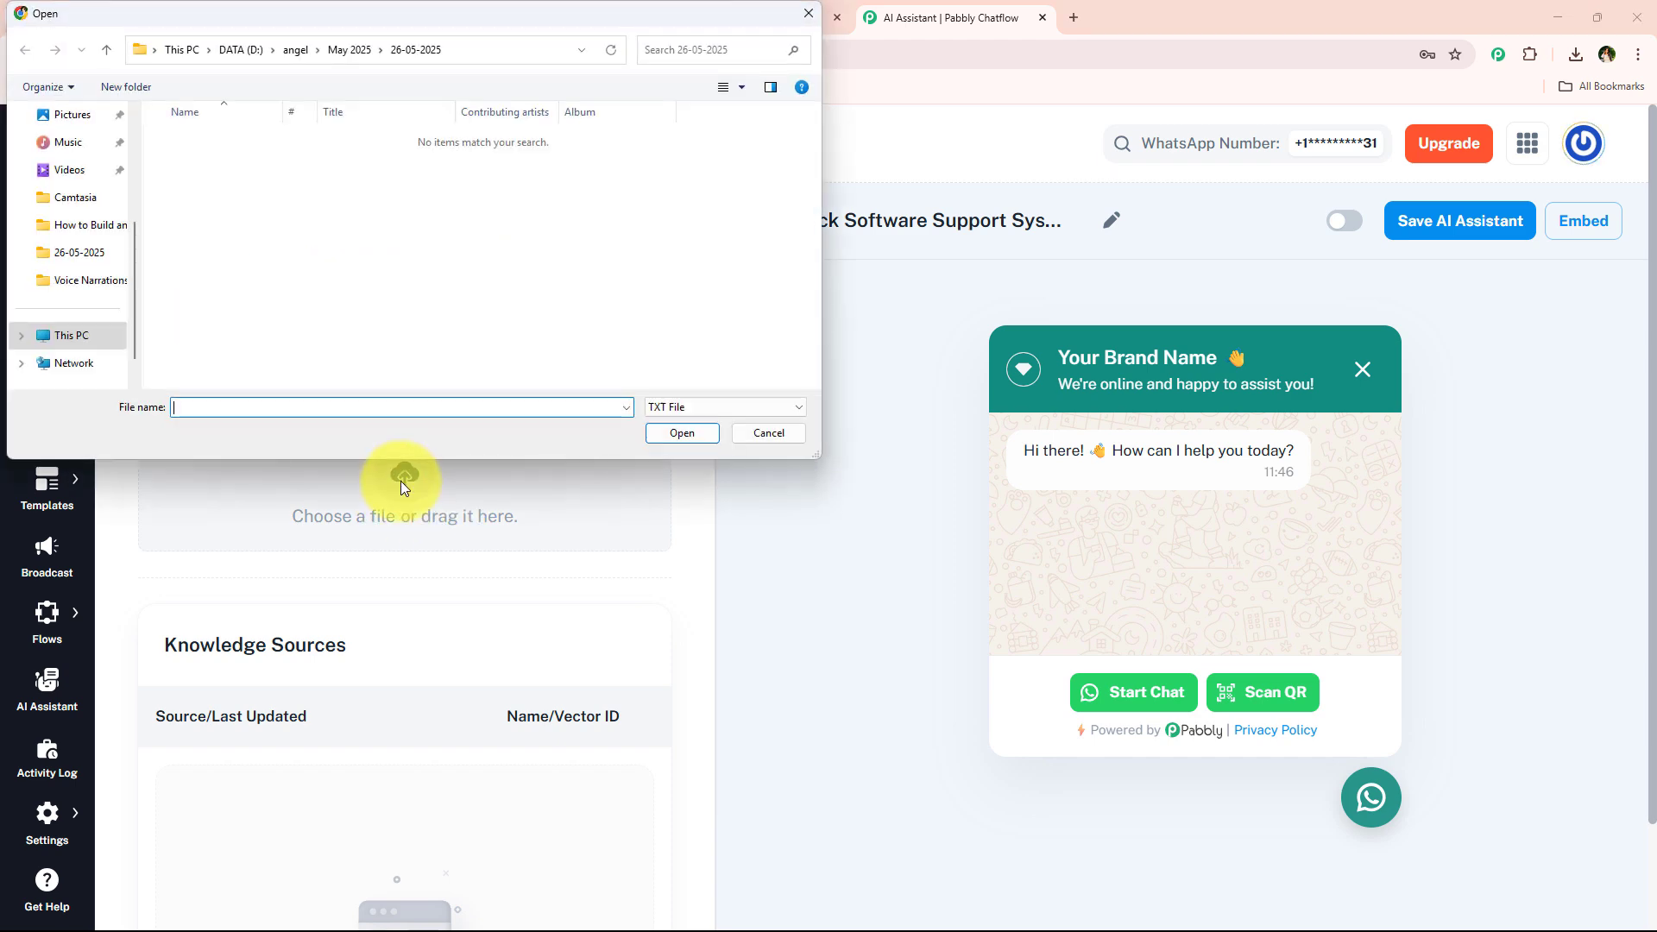
scroll(74, 230, up, 3)
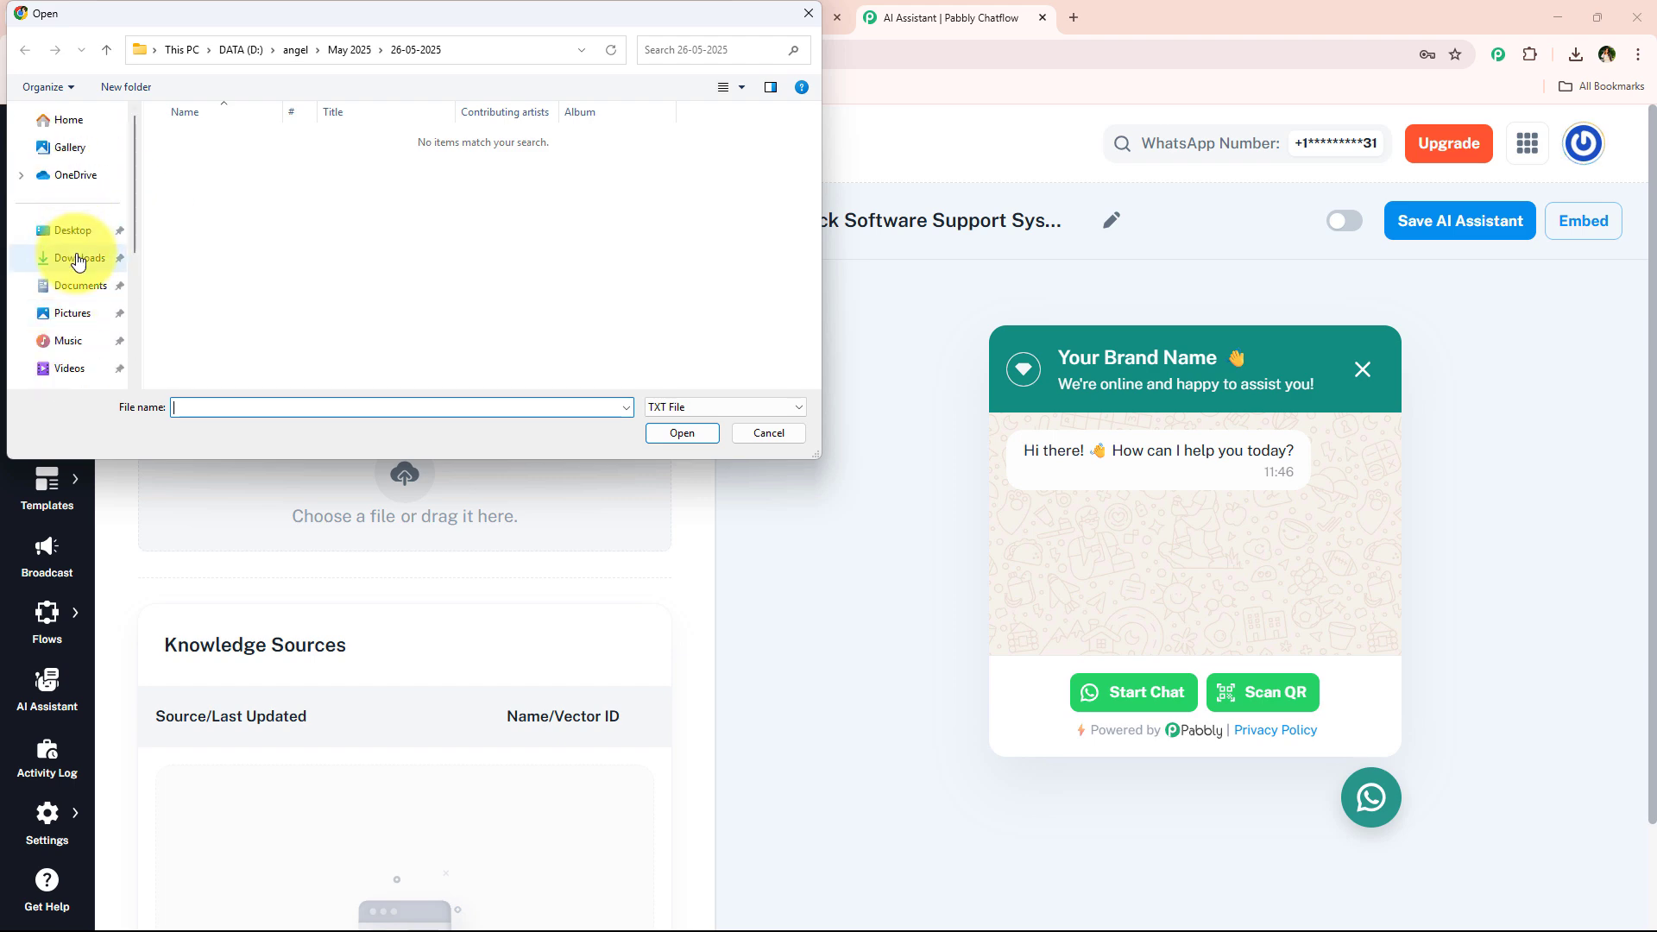
click(80, 258)
click(242, 162)
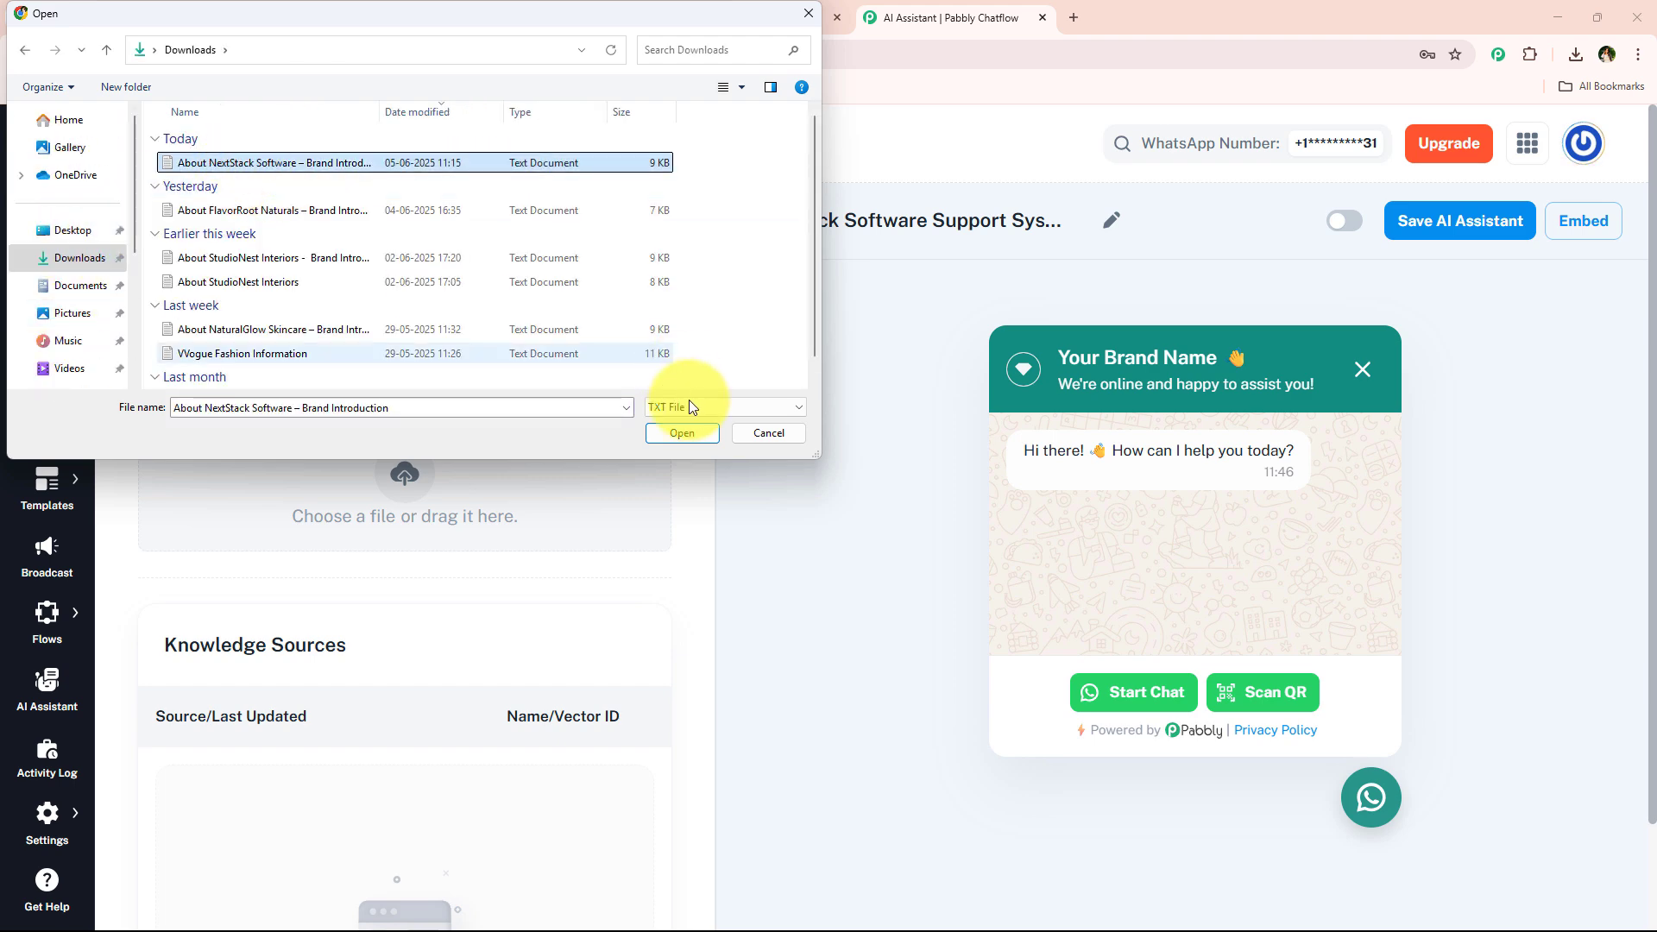
click(682, 433)
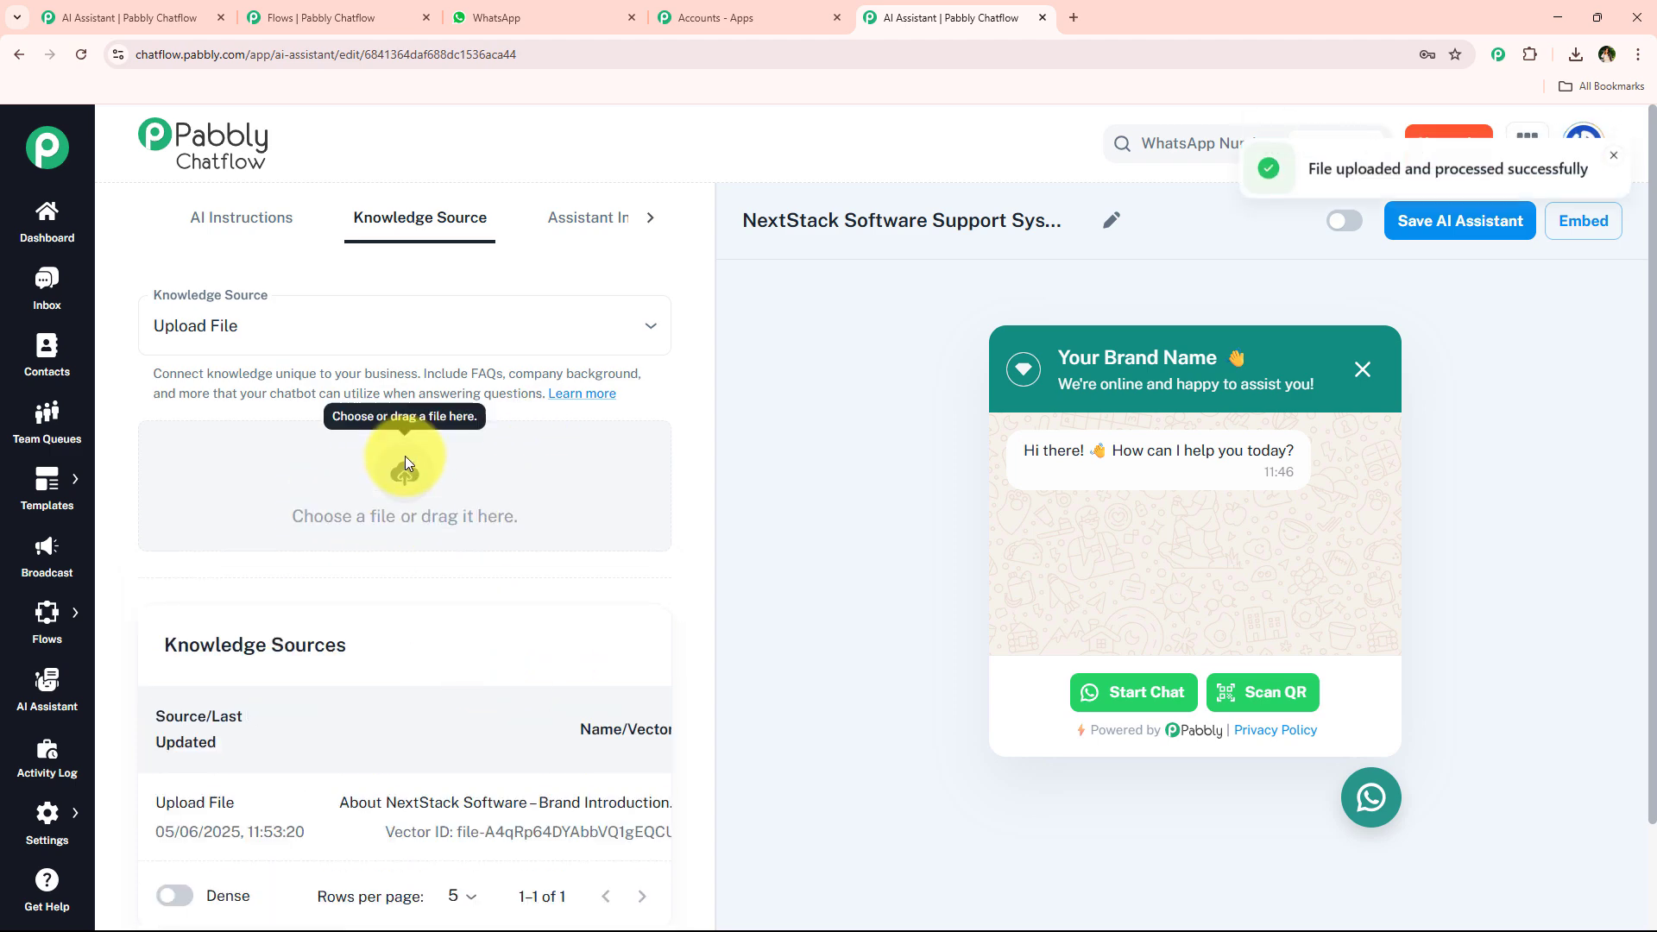
Inspect the uploaded file's name and vector ID in the Knowledge Sources table.
scroll(518, 777, down, 2)
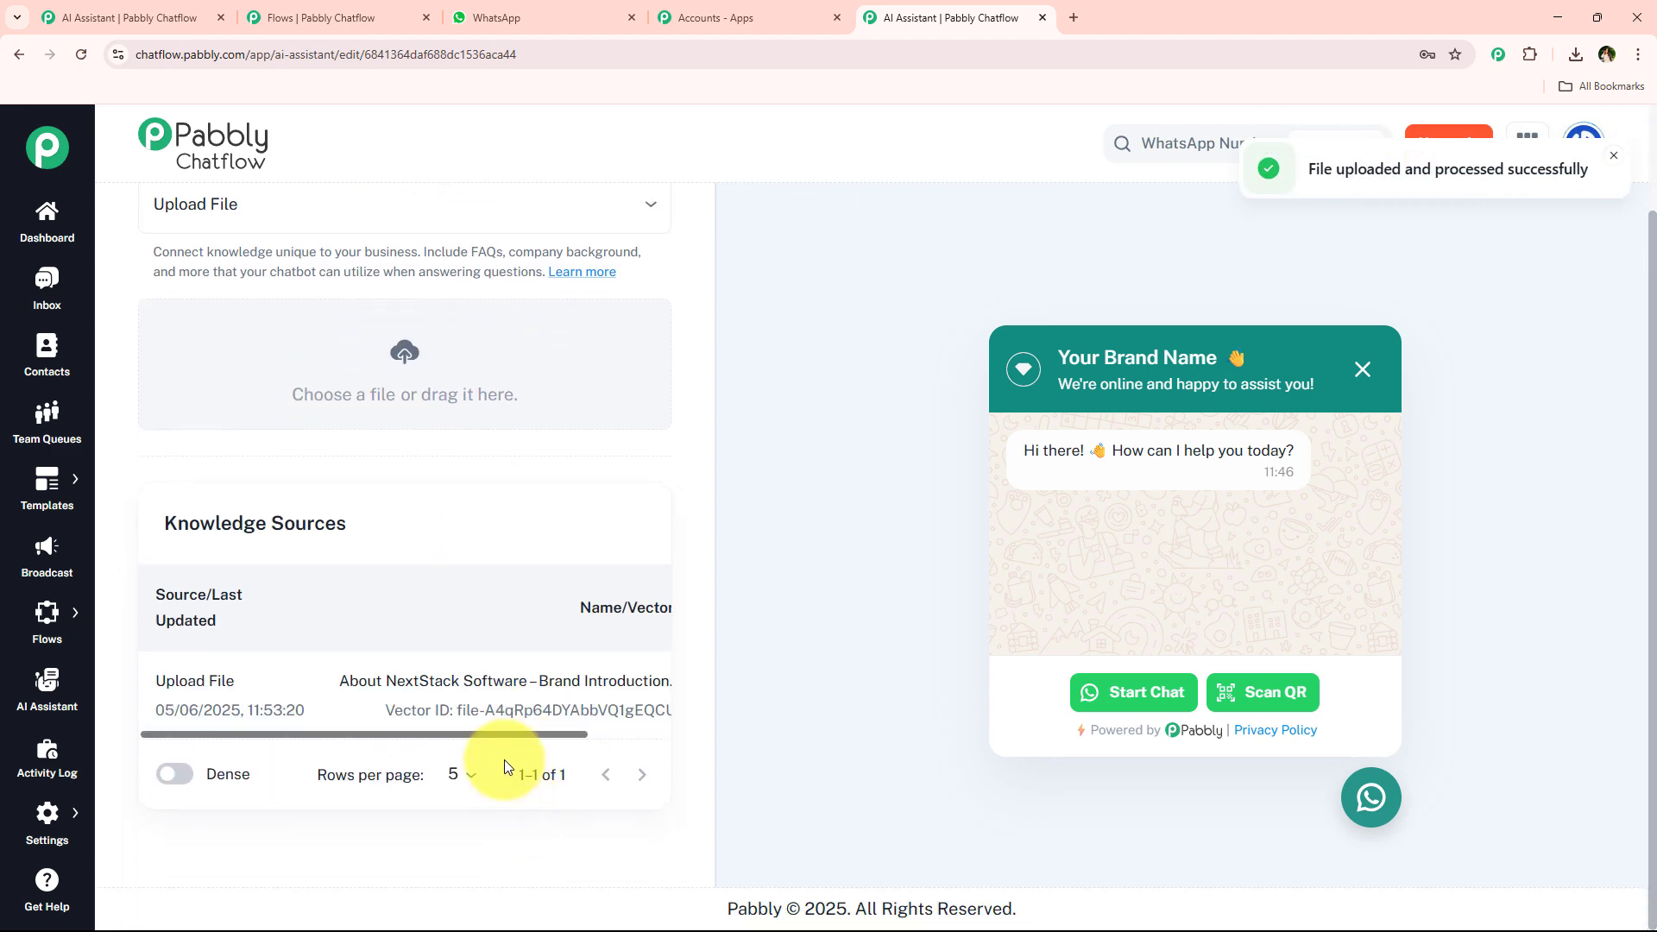
drag(504, 734, 599, 680)
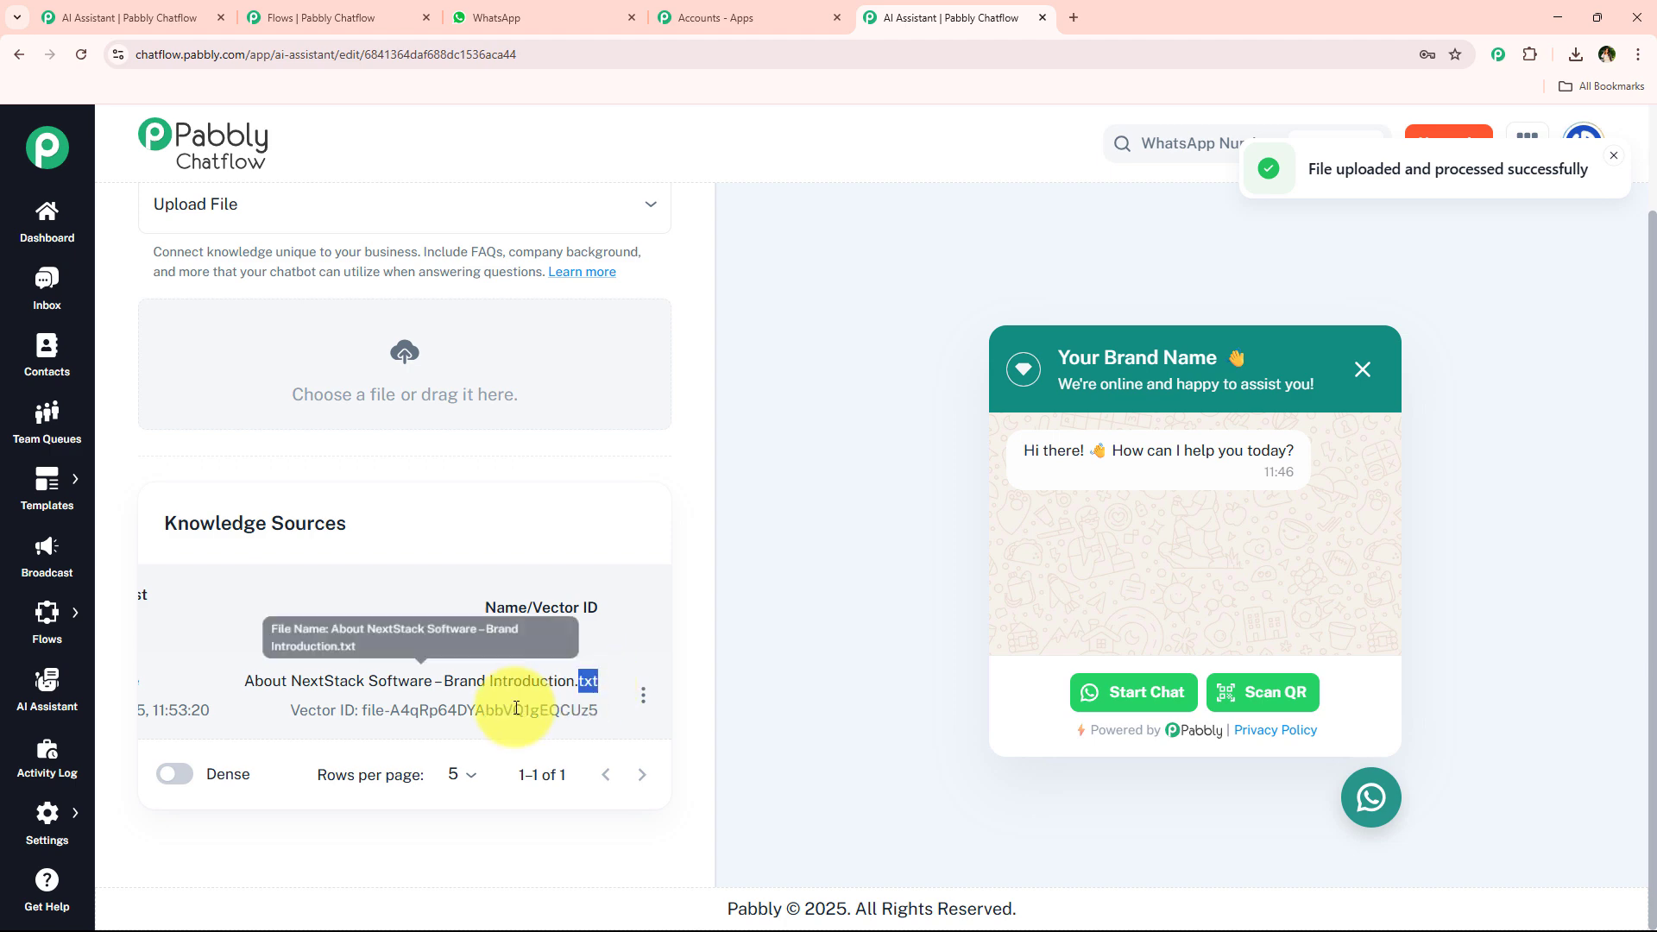
scroll(515, 705, up, 2)
scroll(499, 307, down, 2)
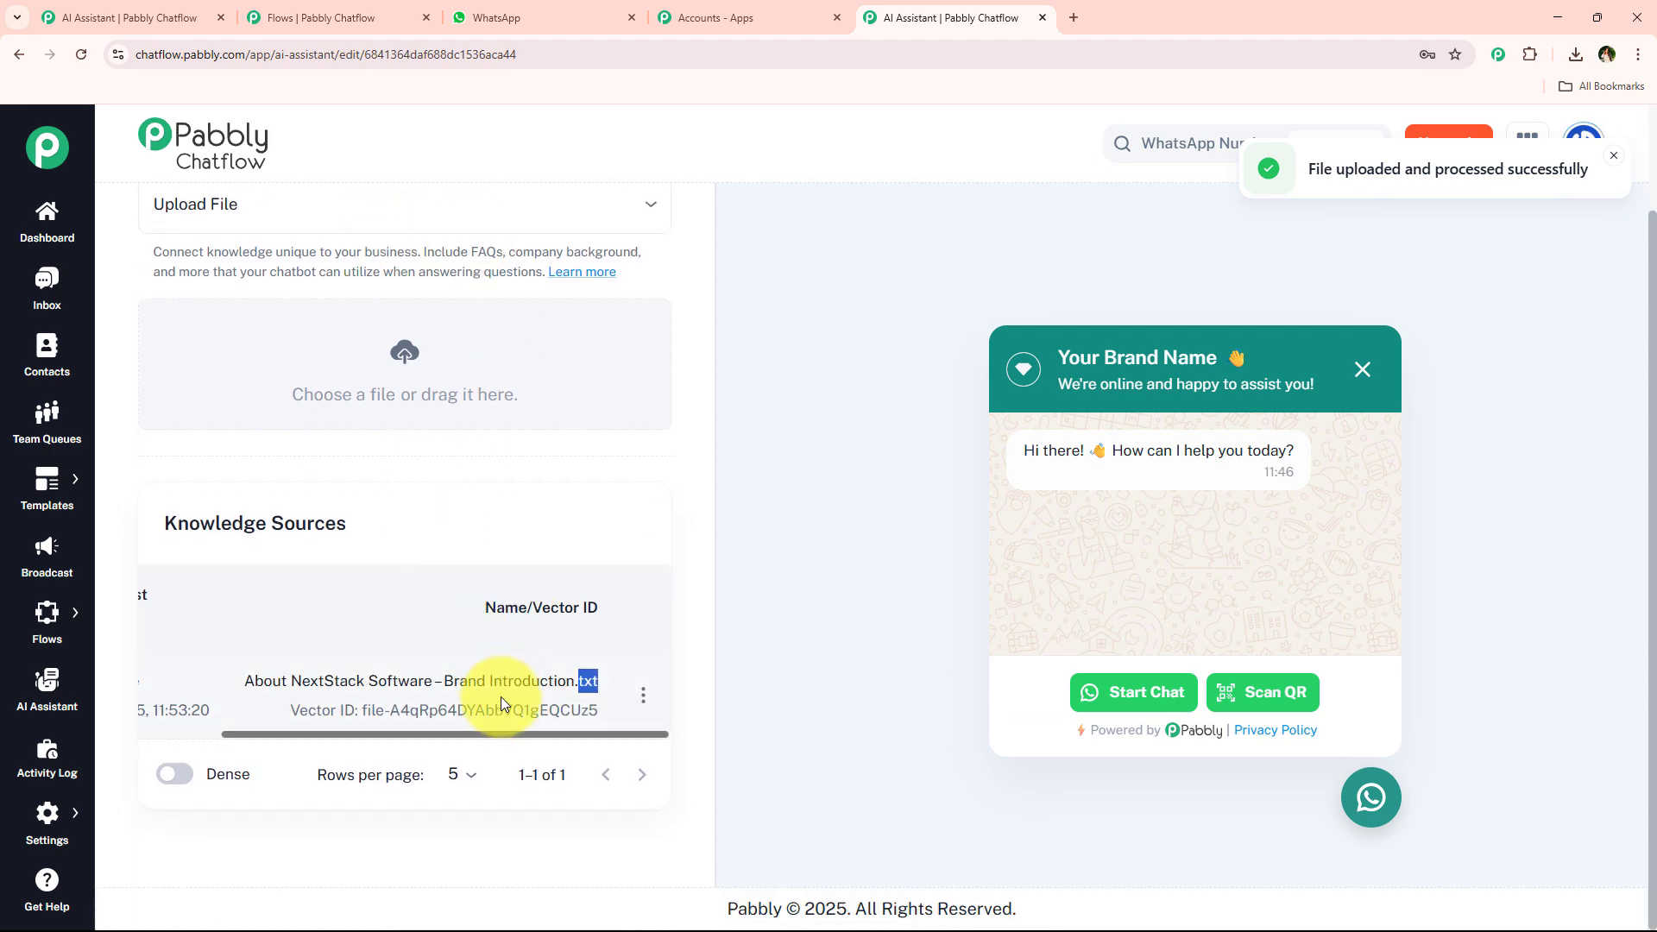
mouse_move(501, 734)
mouse_down()
mouse_move(229, 735)
mouse_move(484, 722)
mouse_up()
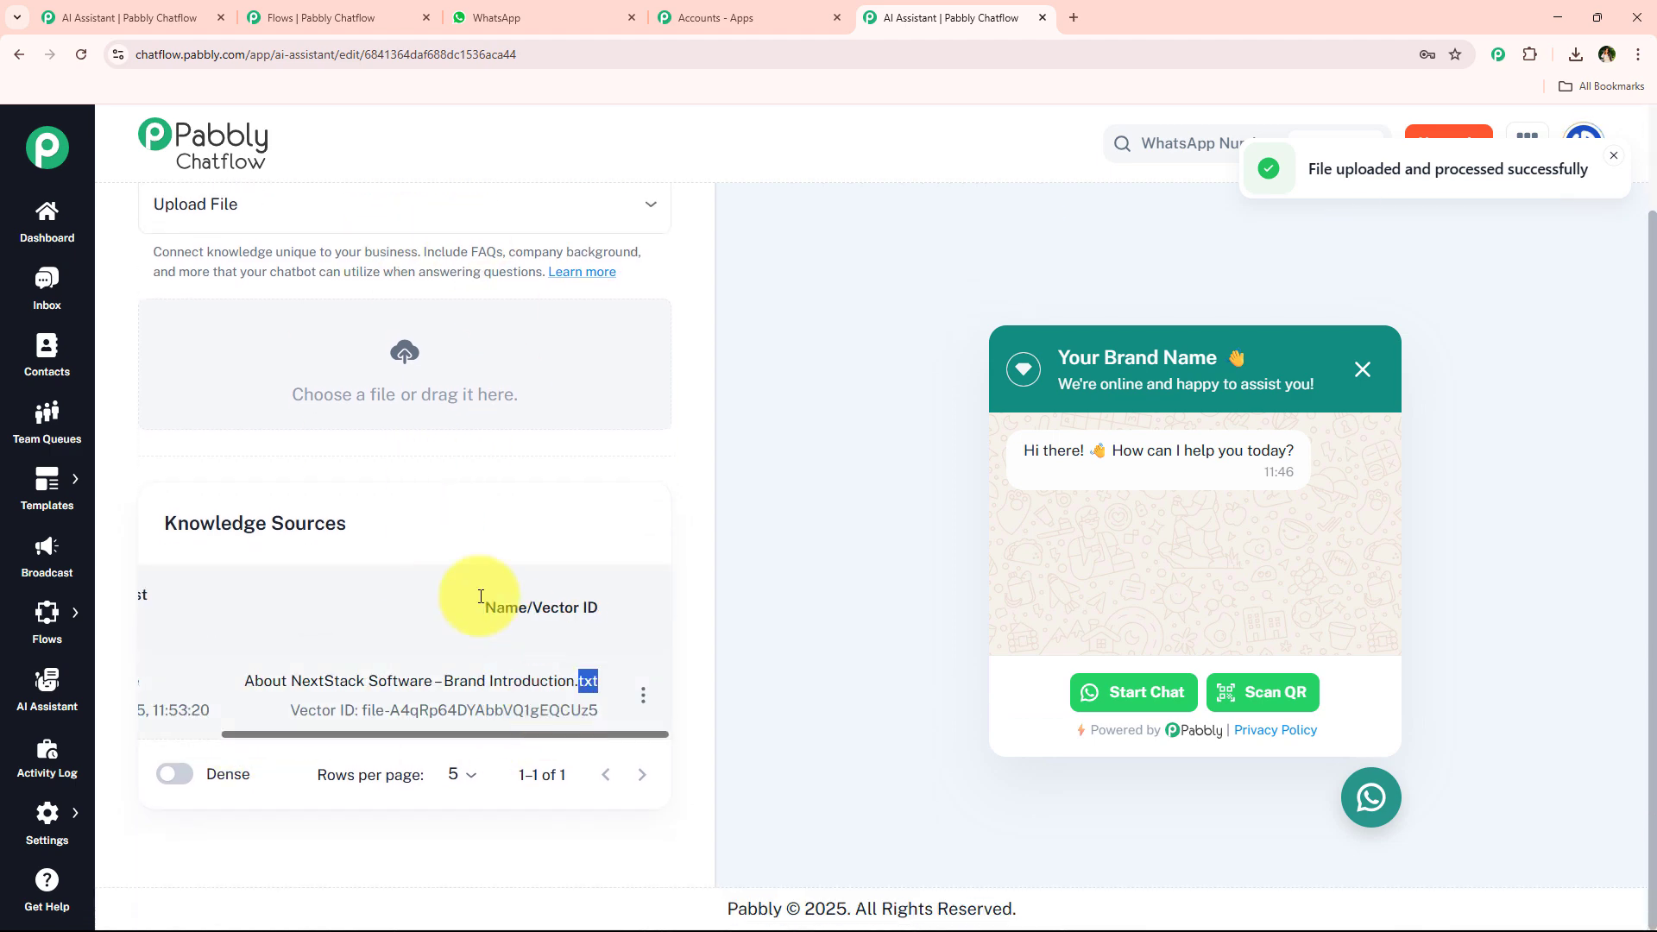
click(423, 669)
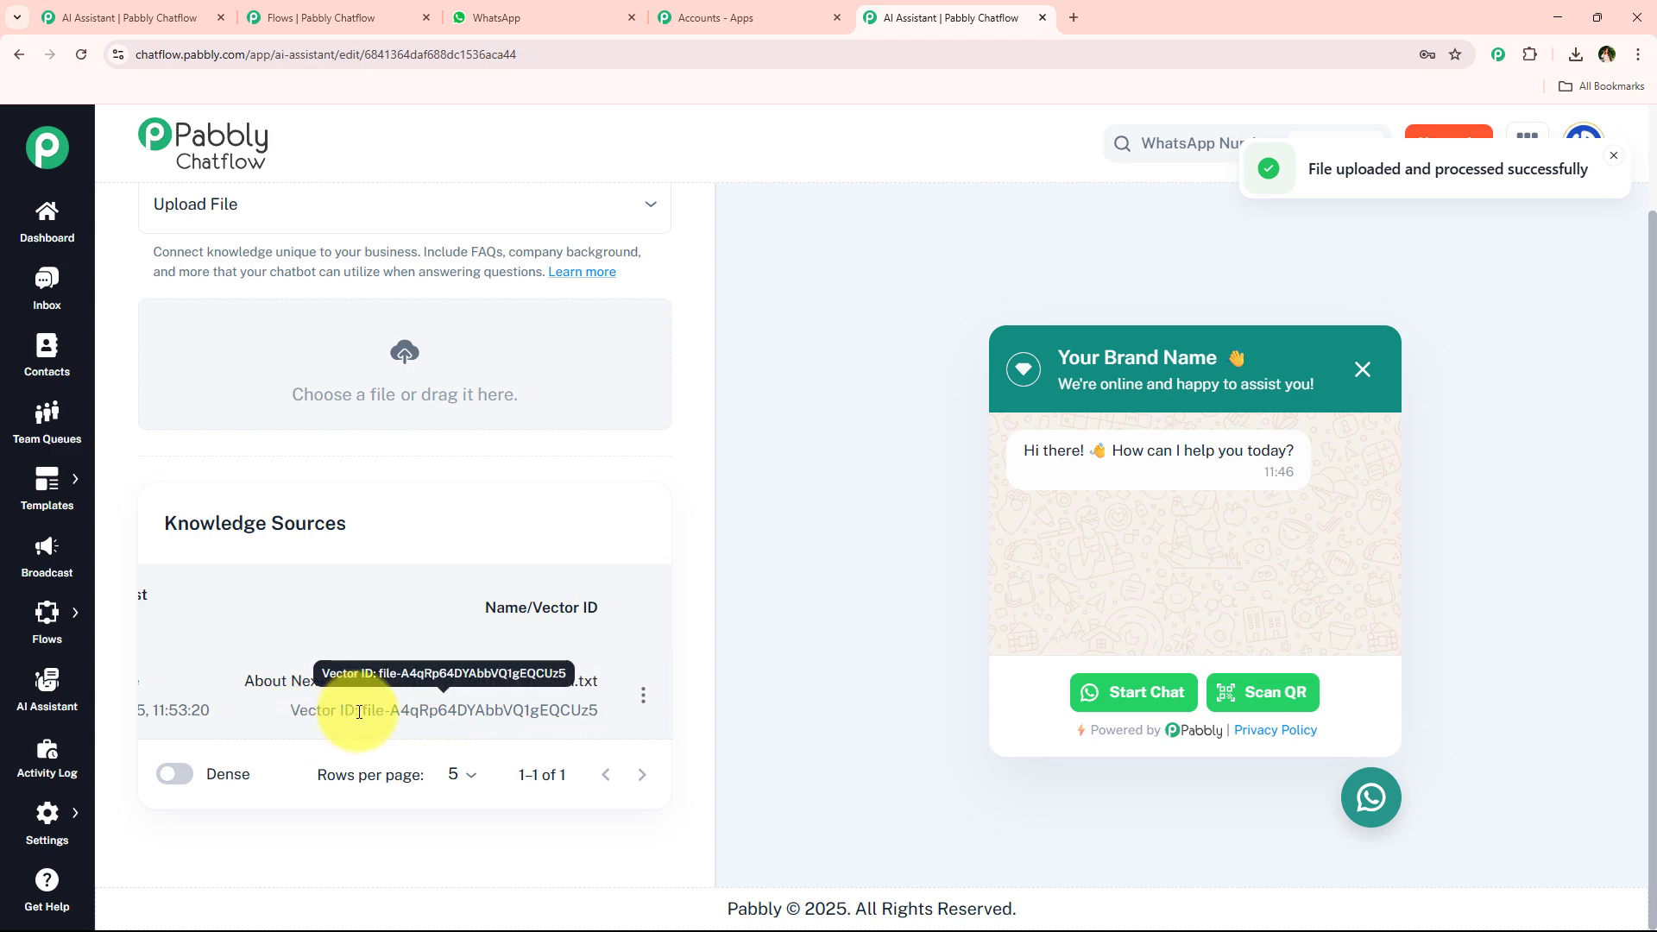
drag(362, 711, 601, 704)
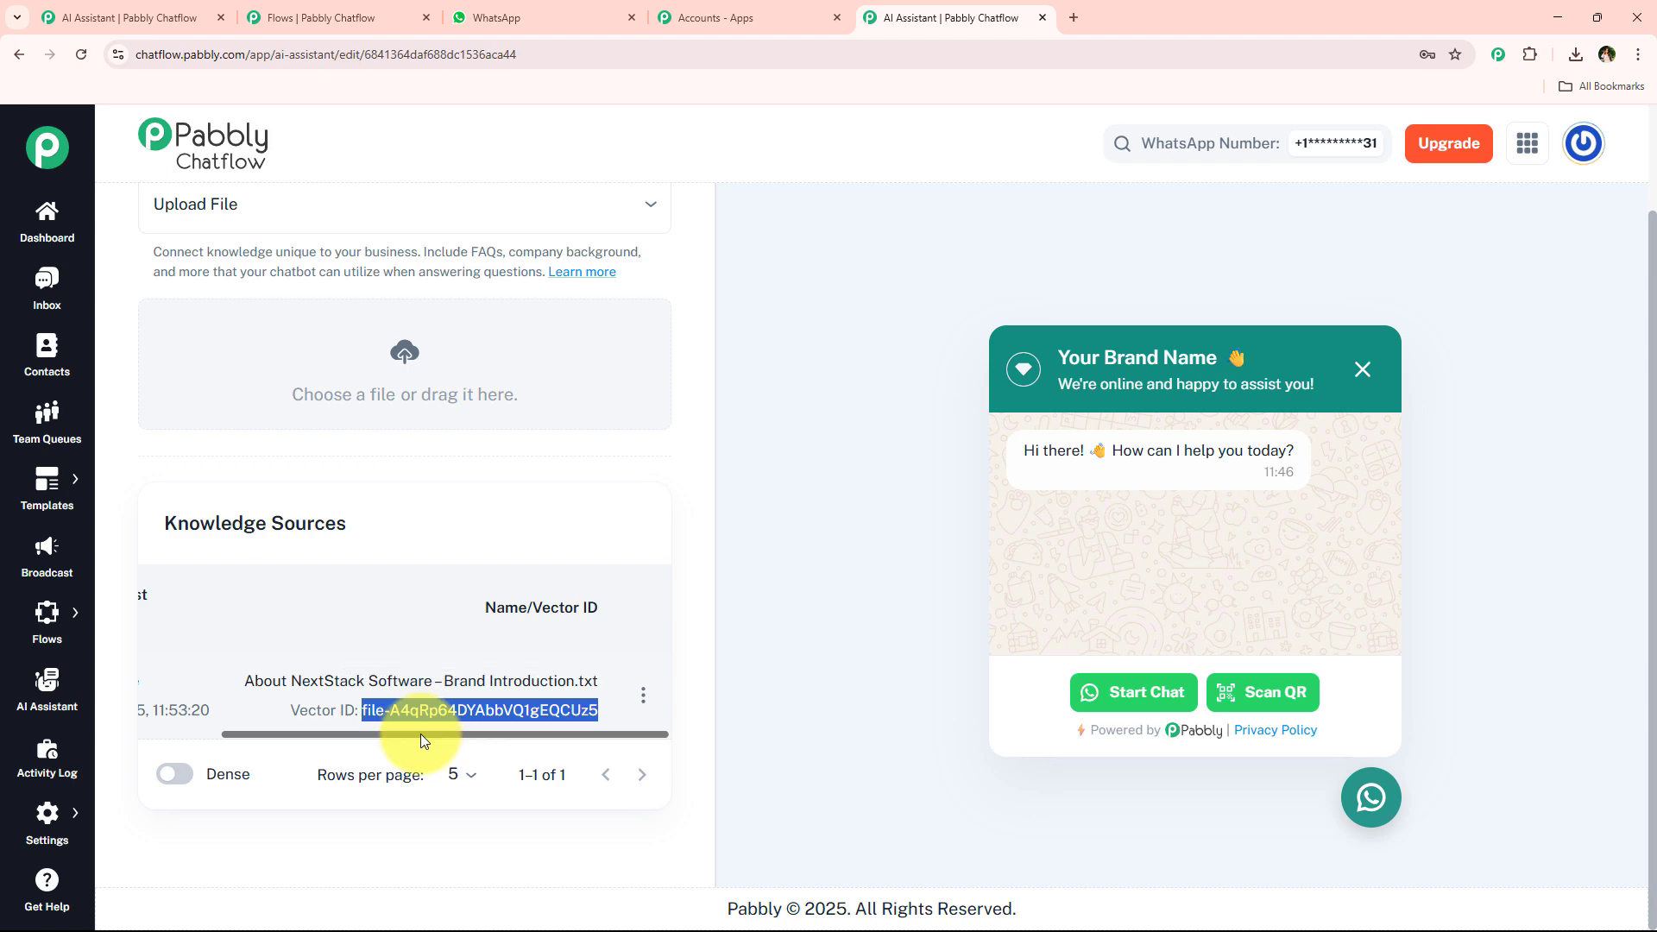
drag(421, 734, 322, 661)
scroll(285, 656, up, 2)
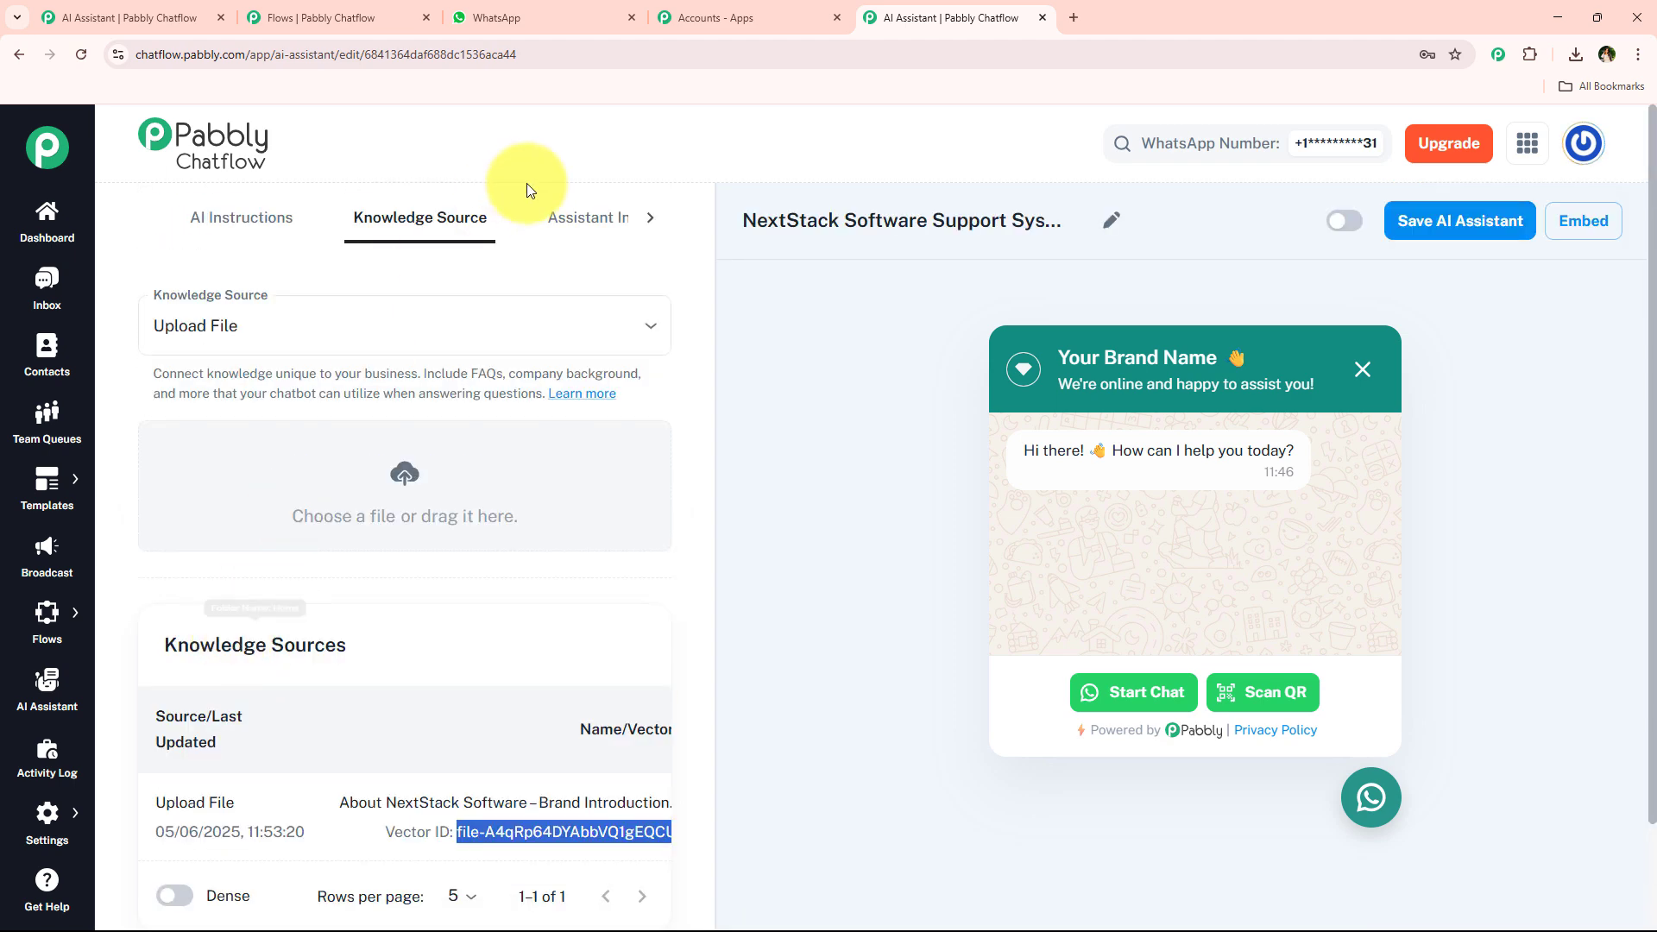
Copy the assistant's name and set the Header Display Heading Name to NextStack Software.
click(584, 219)
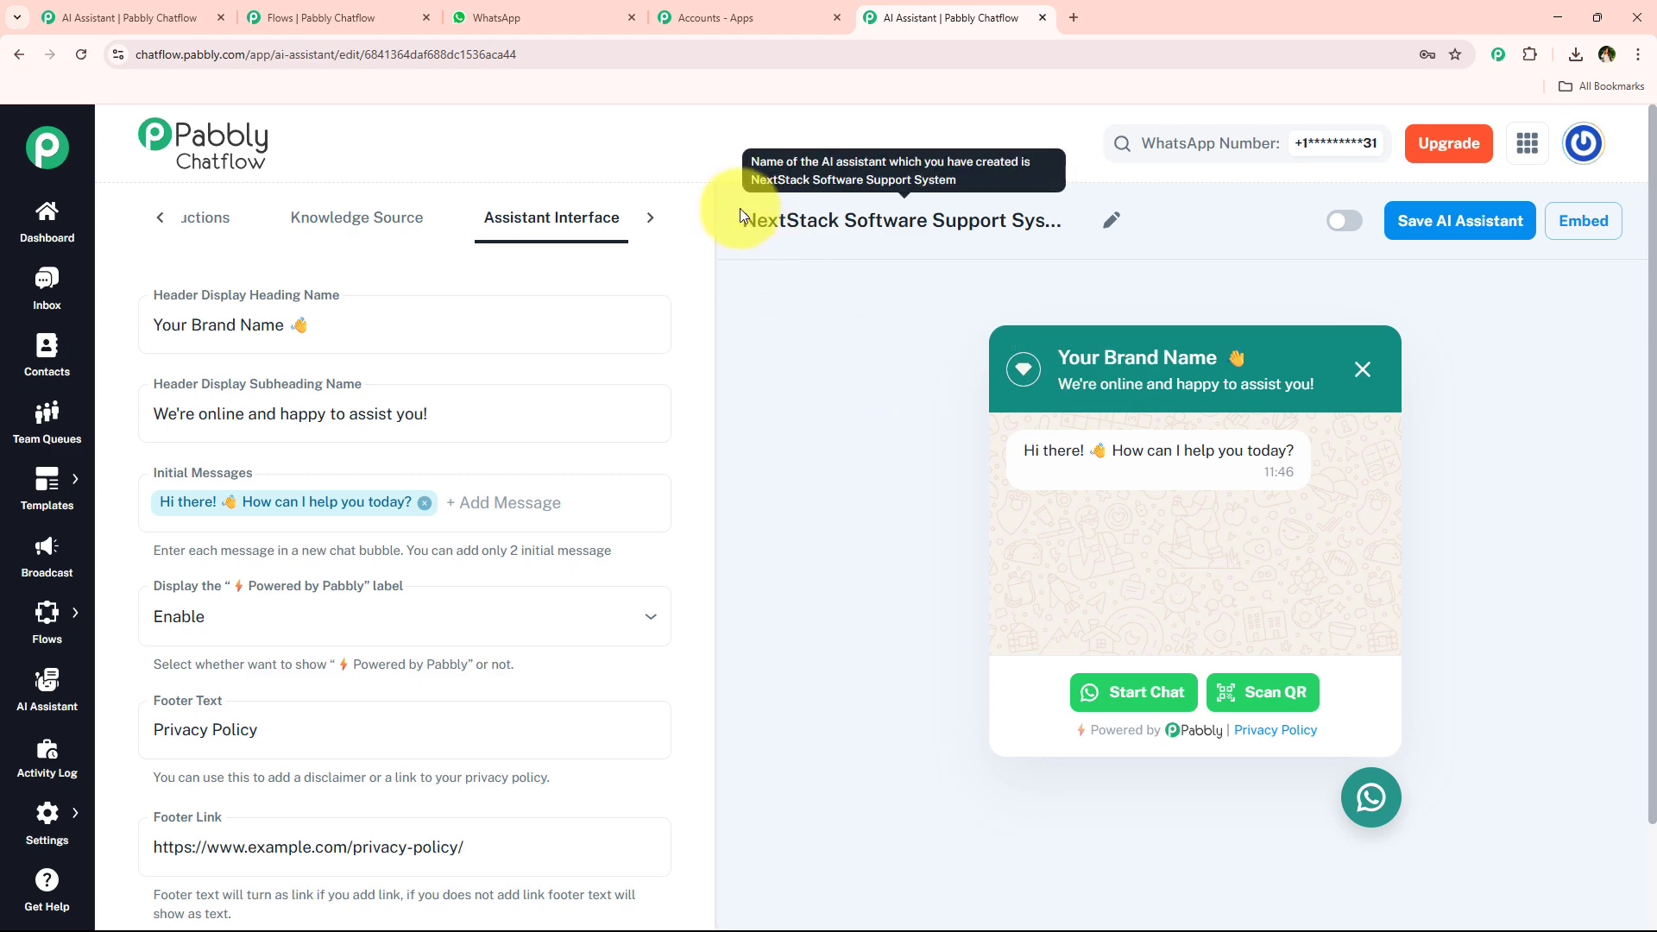
drag(742, 220, 929, 221)
key(ctrl+c)
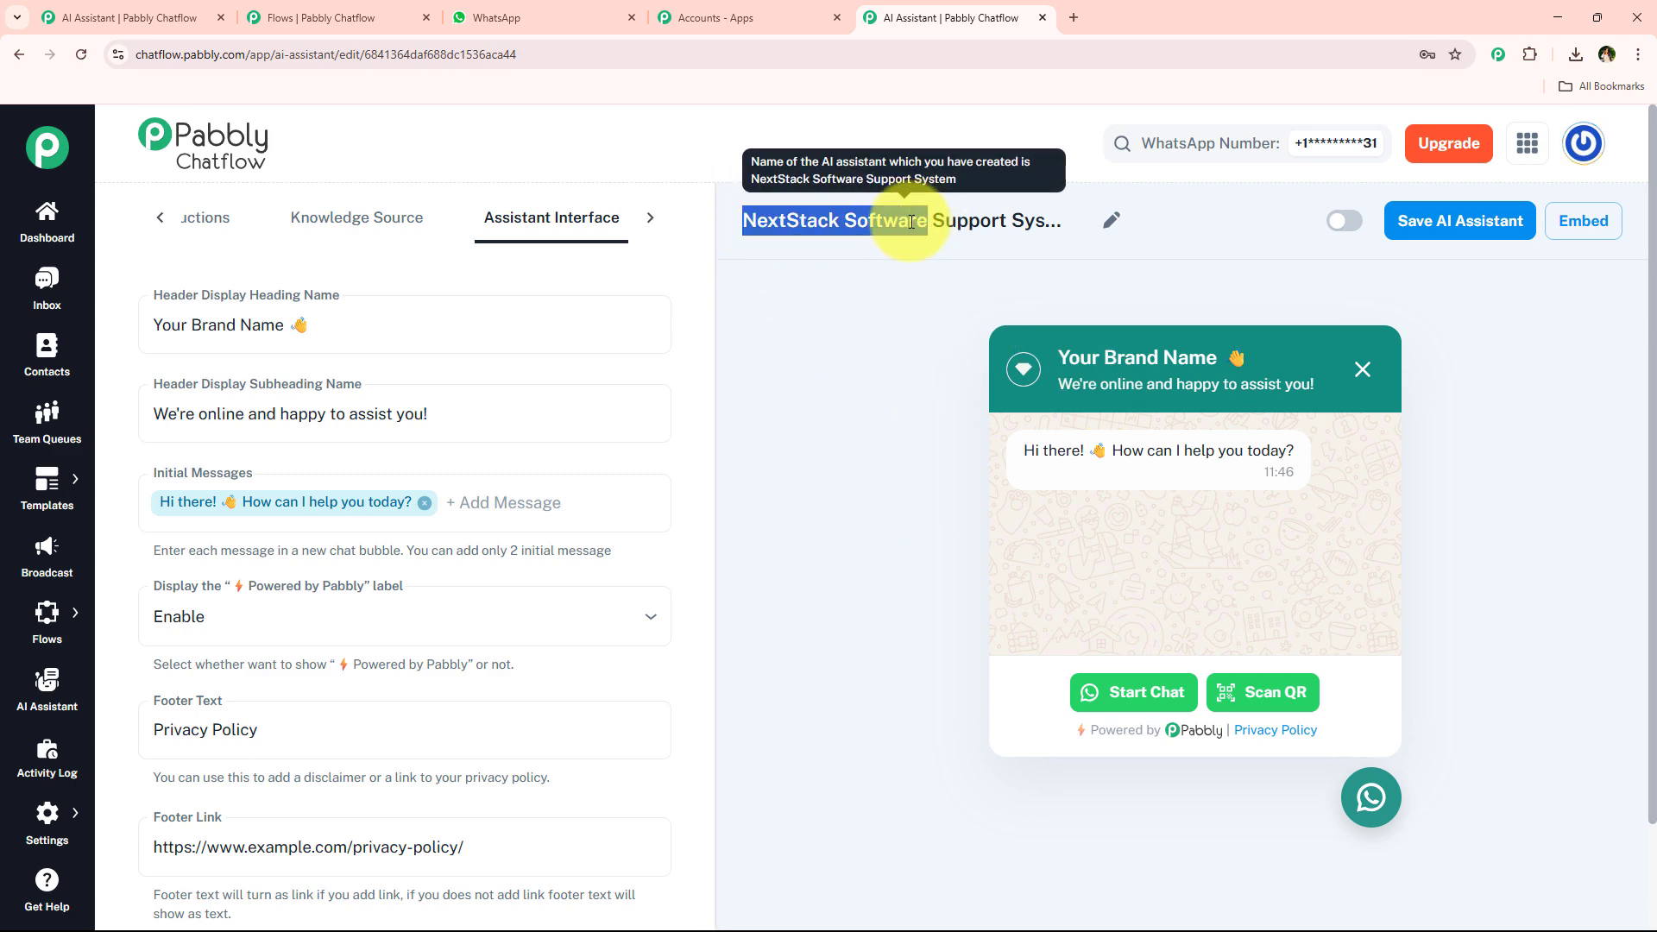
drag(286, 325, 156, 344)
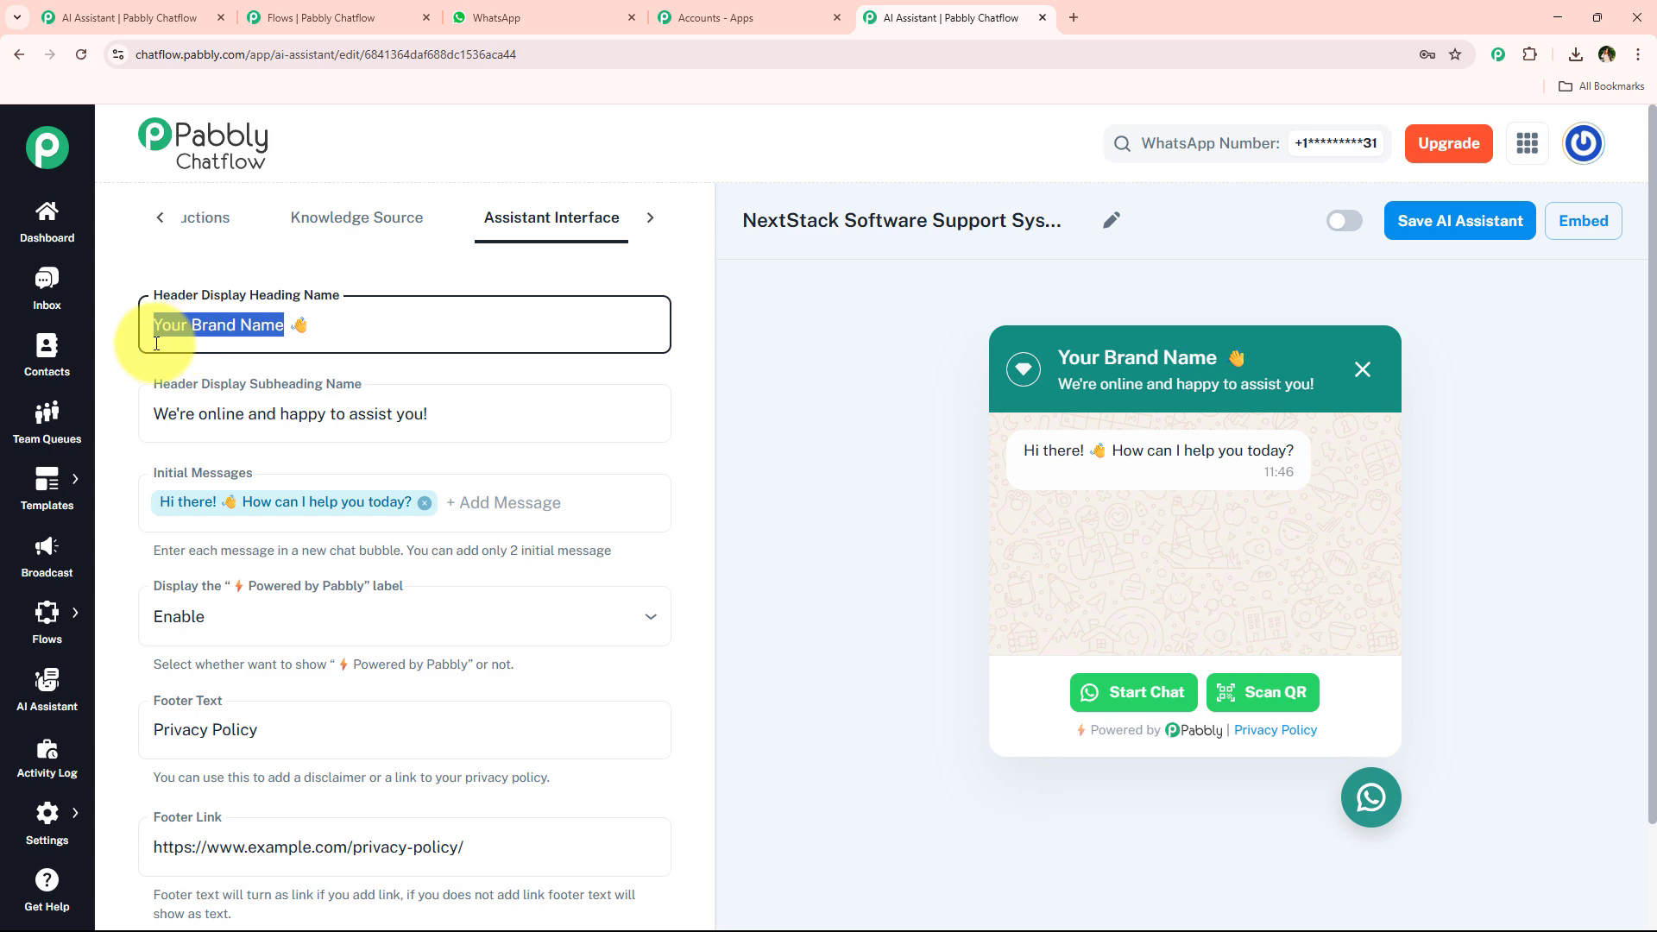
key(ctrl+v)
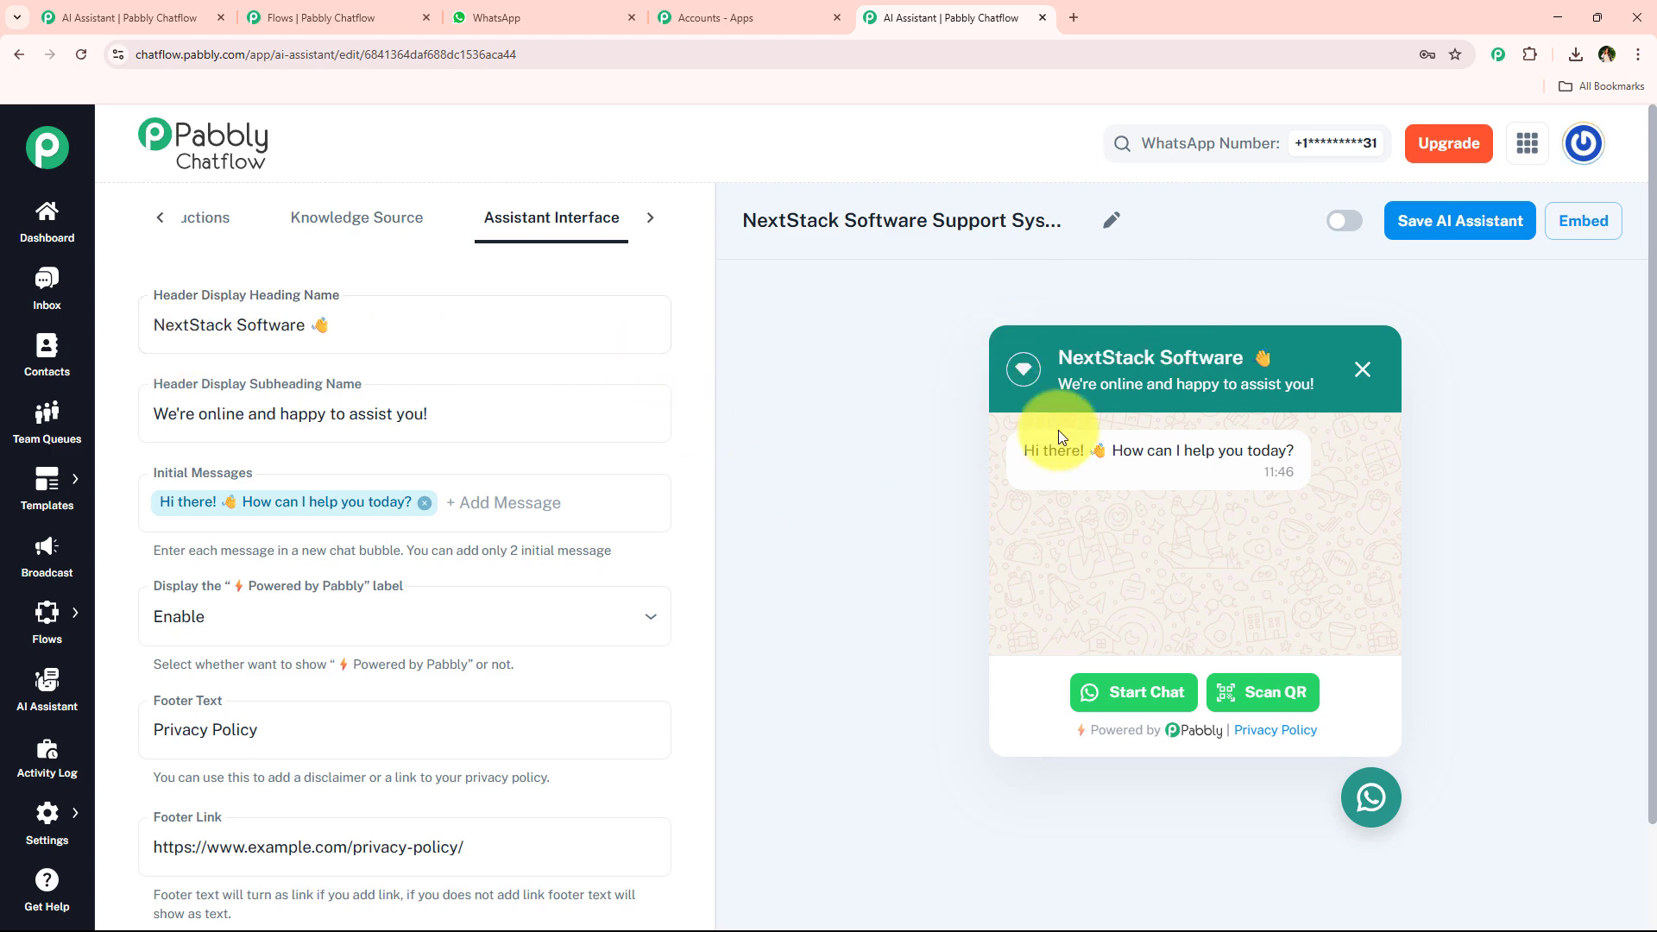
key(Tab)
drag(148, 415, 453, 414)
click(453, 414)
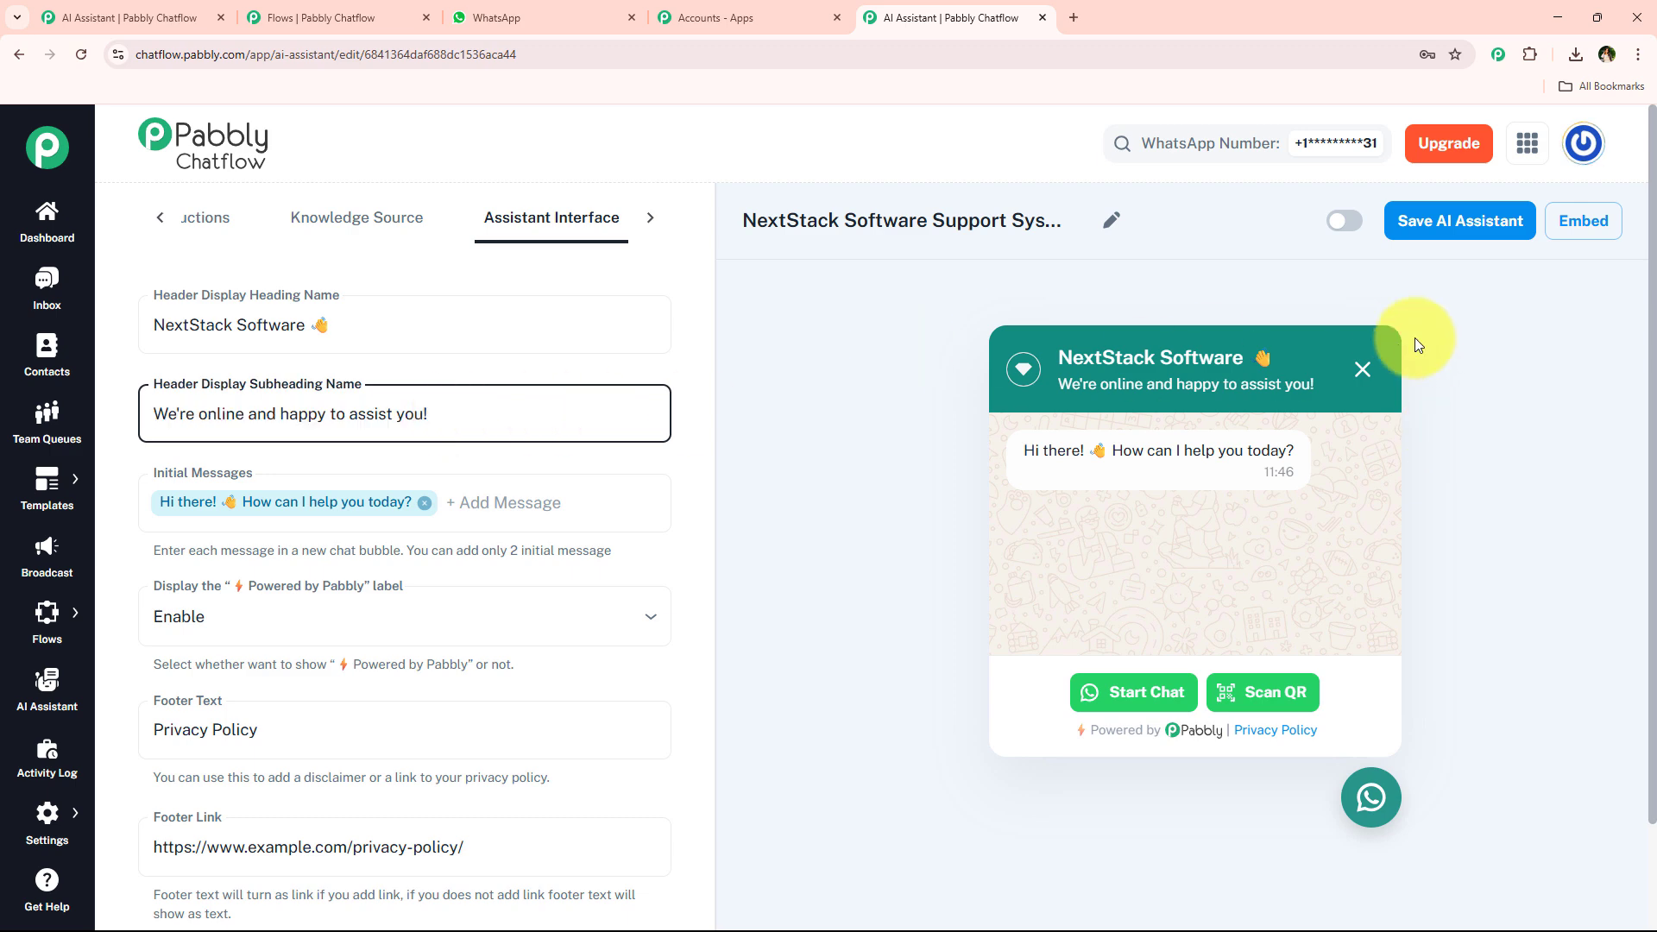
scroll(740, 458, down, 1)
scroll(193, 391, down, 1)
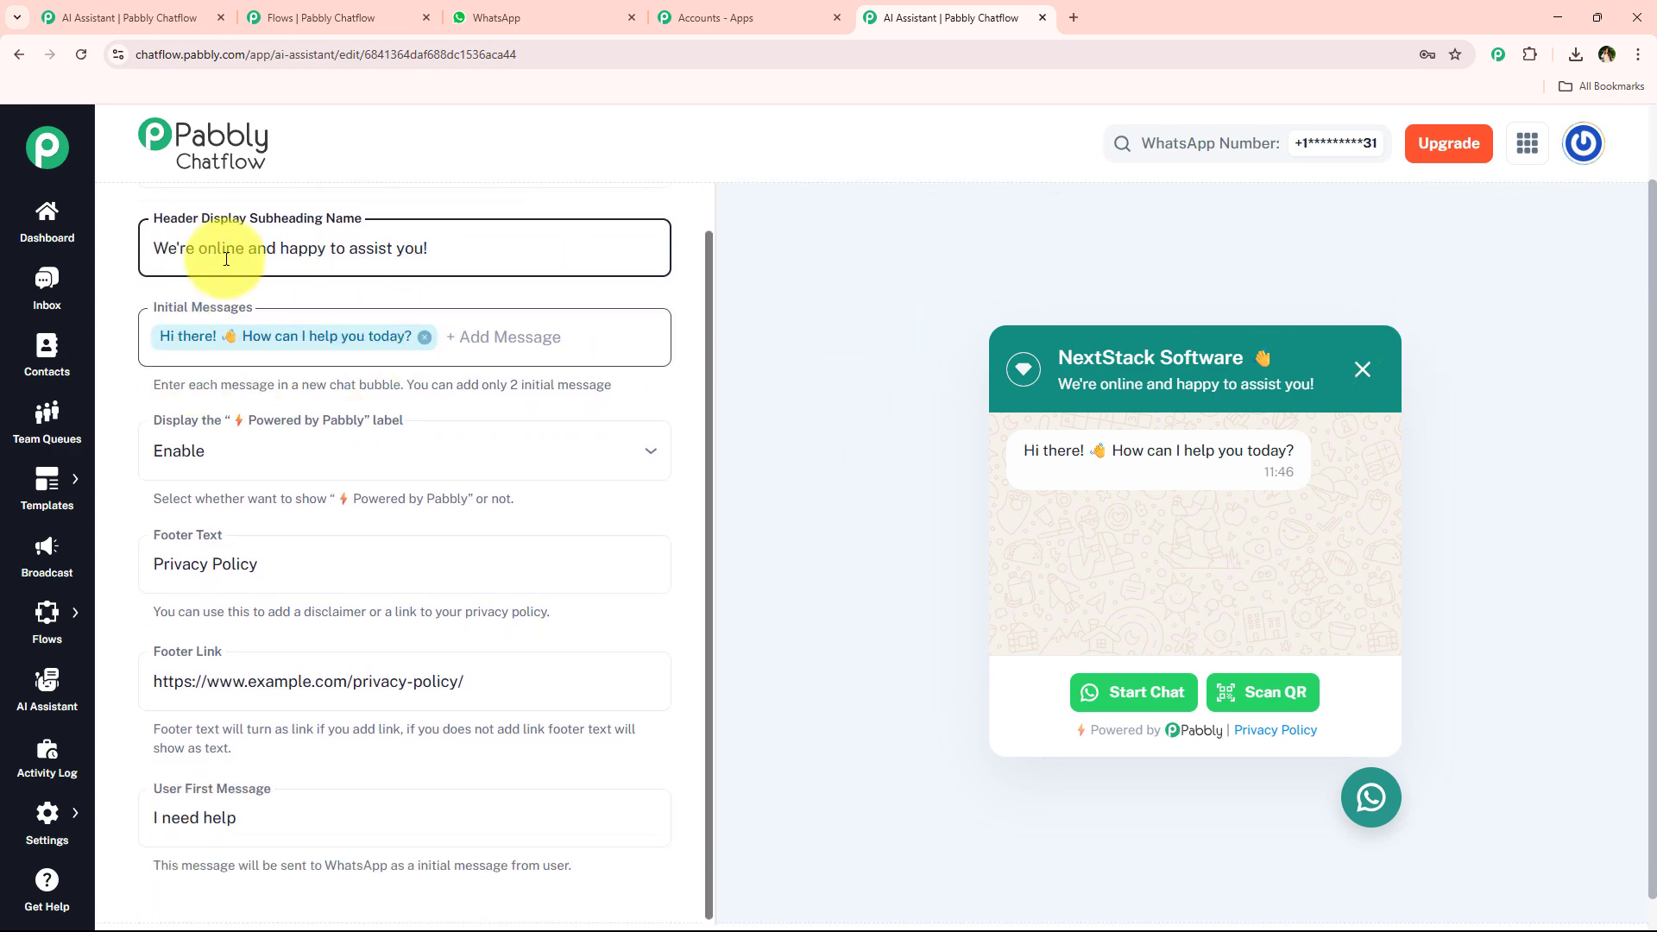
Add a "Hey" initial message to the chat widget, then remove it again.
click(600, 354)
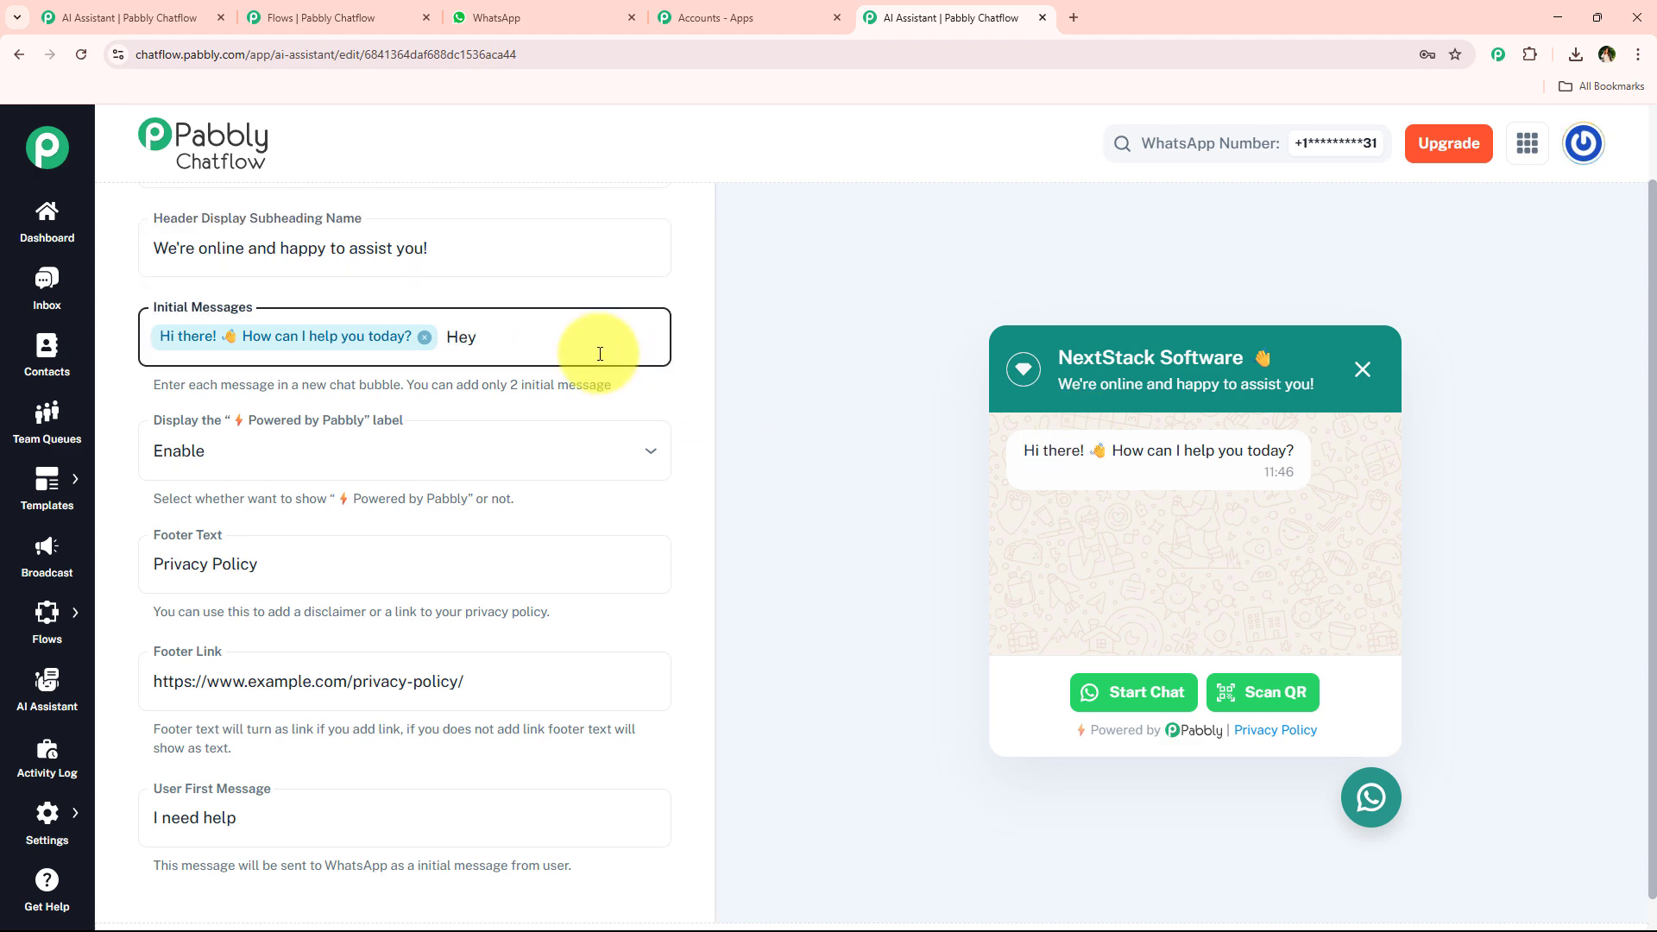
key(Return)
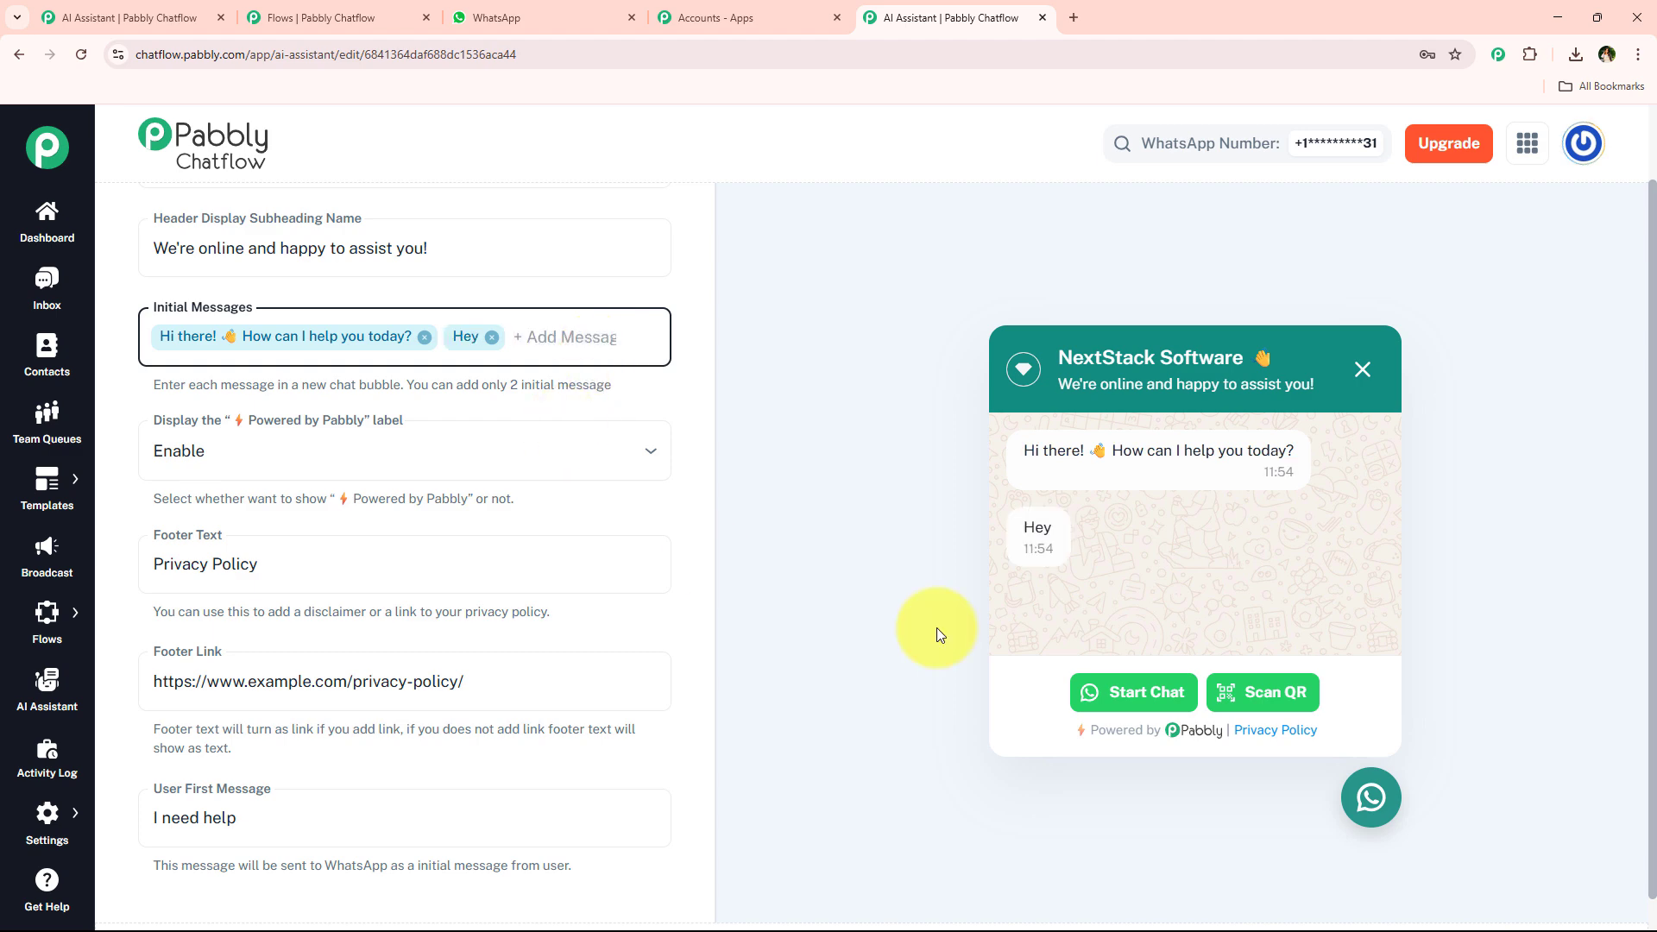
key(BackSpace)
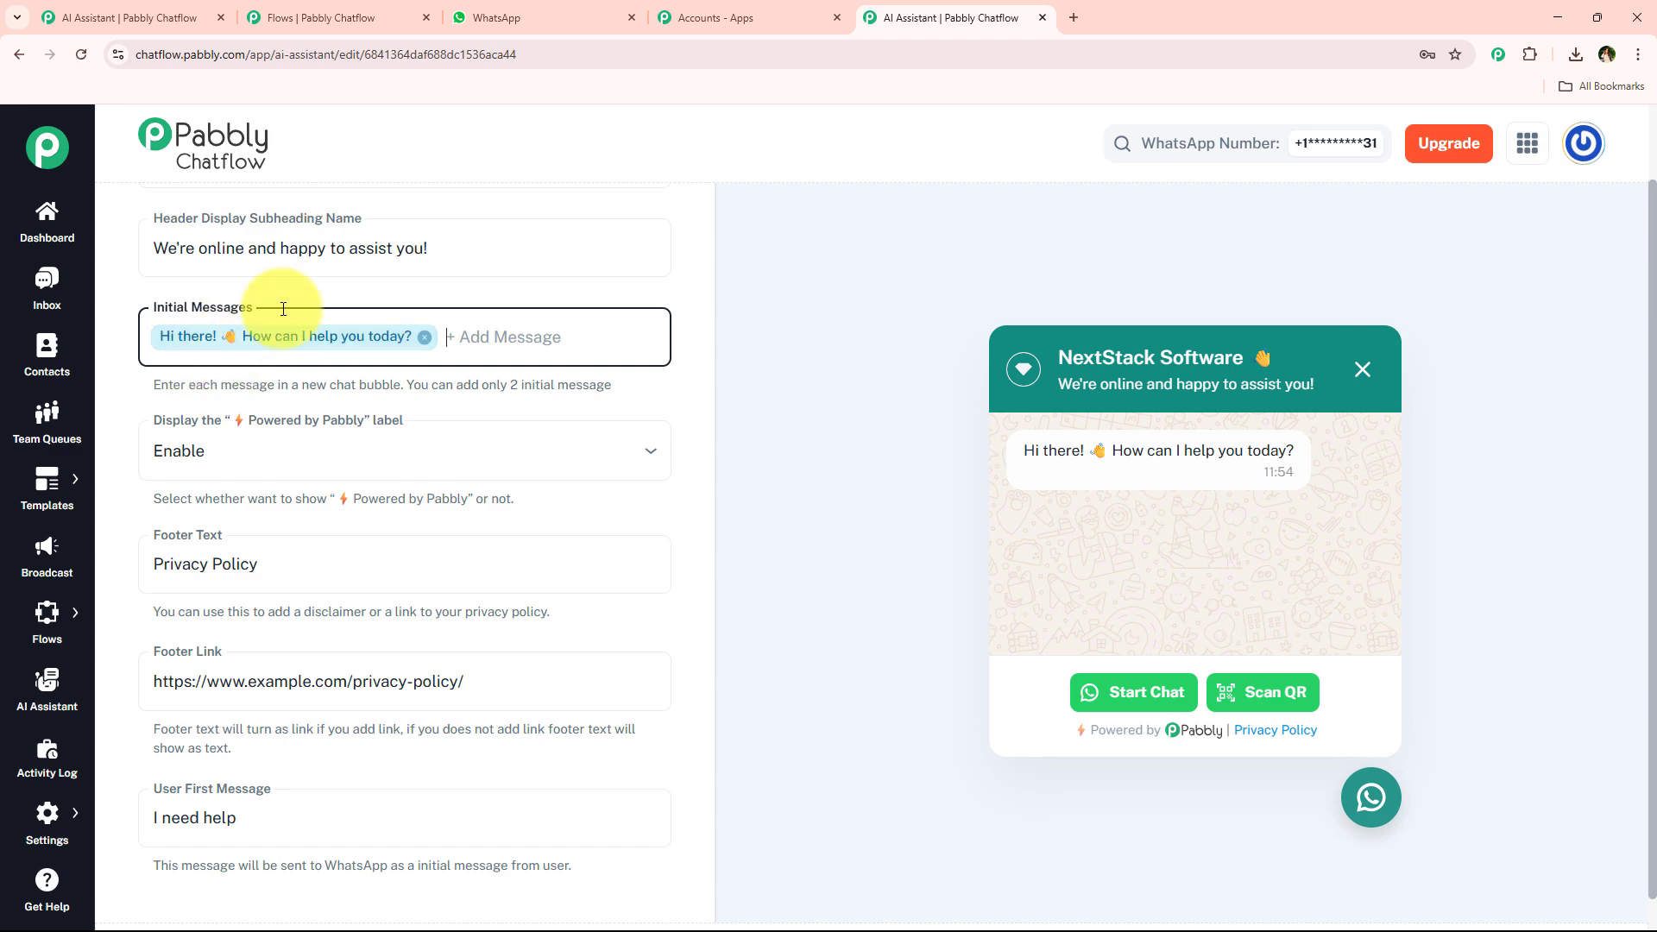
Switch the "Powered by Pabbly" label display to Disable and back to Enable.
scroll(387, 484, down, 1)
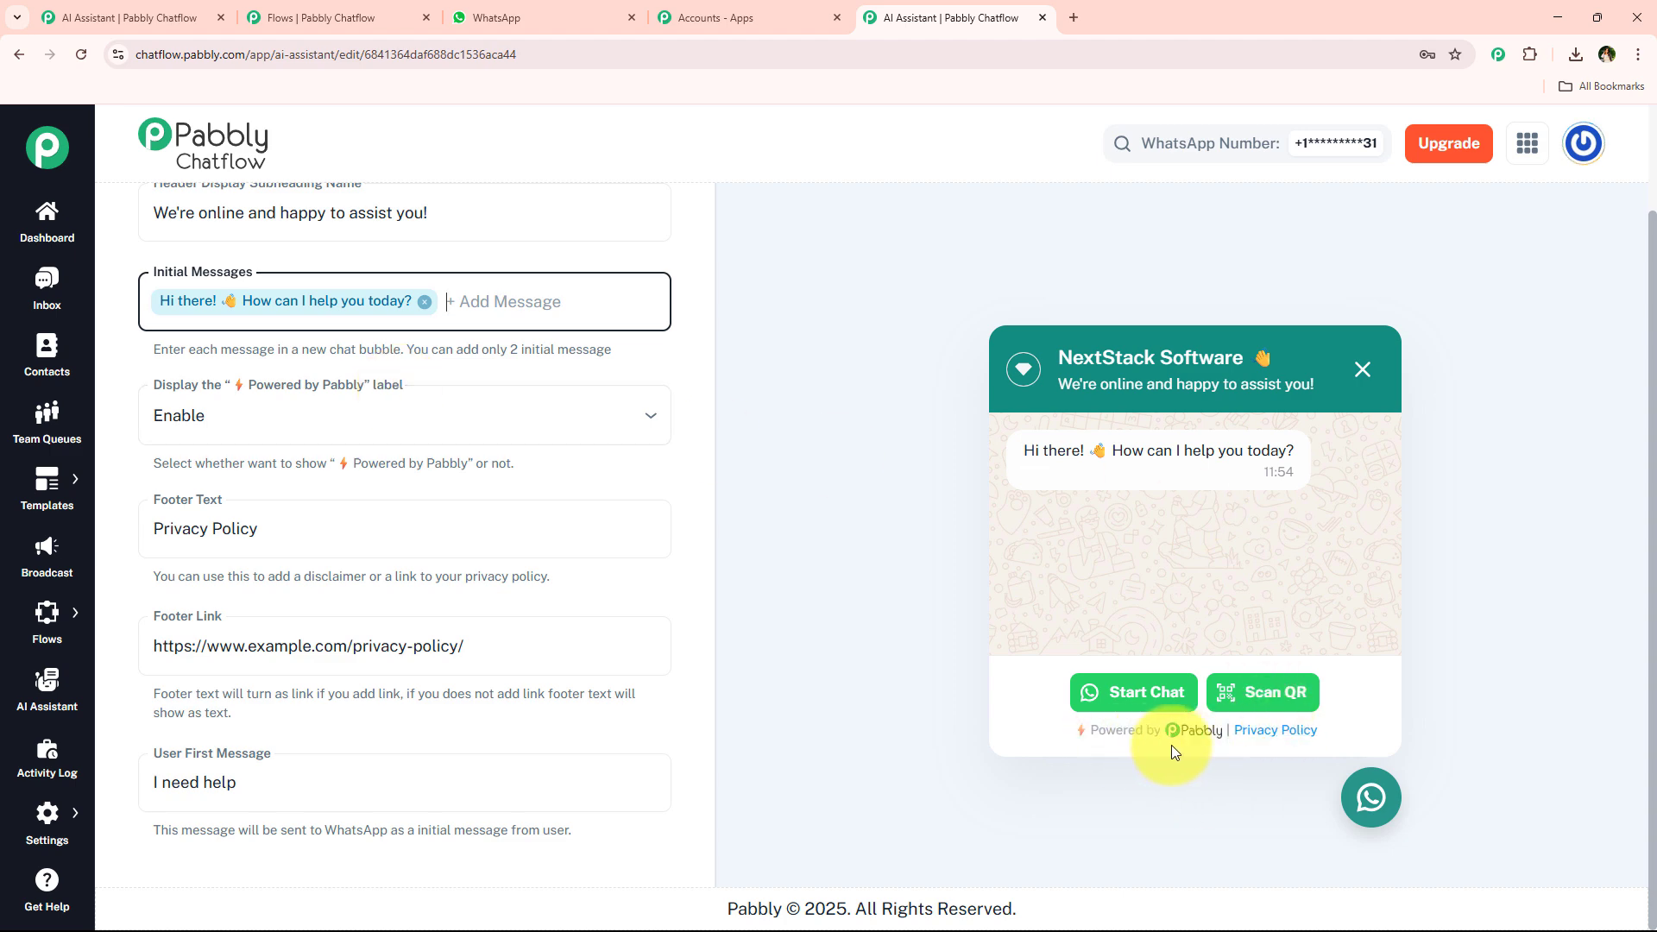
click(315, 421)
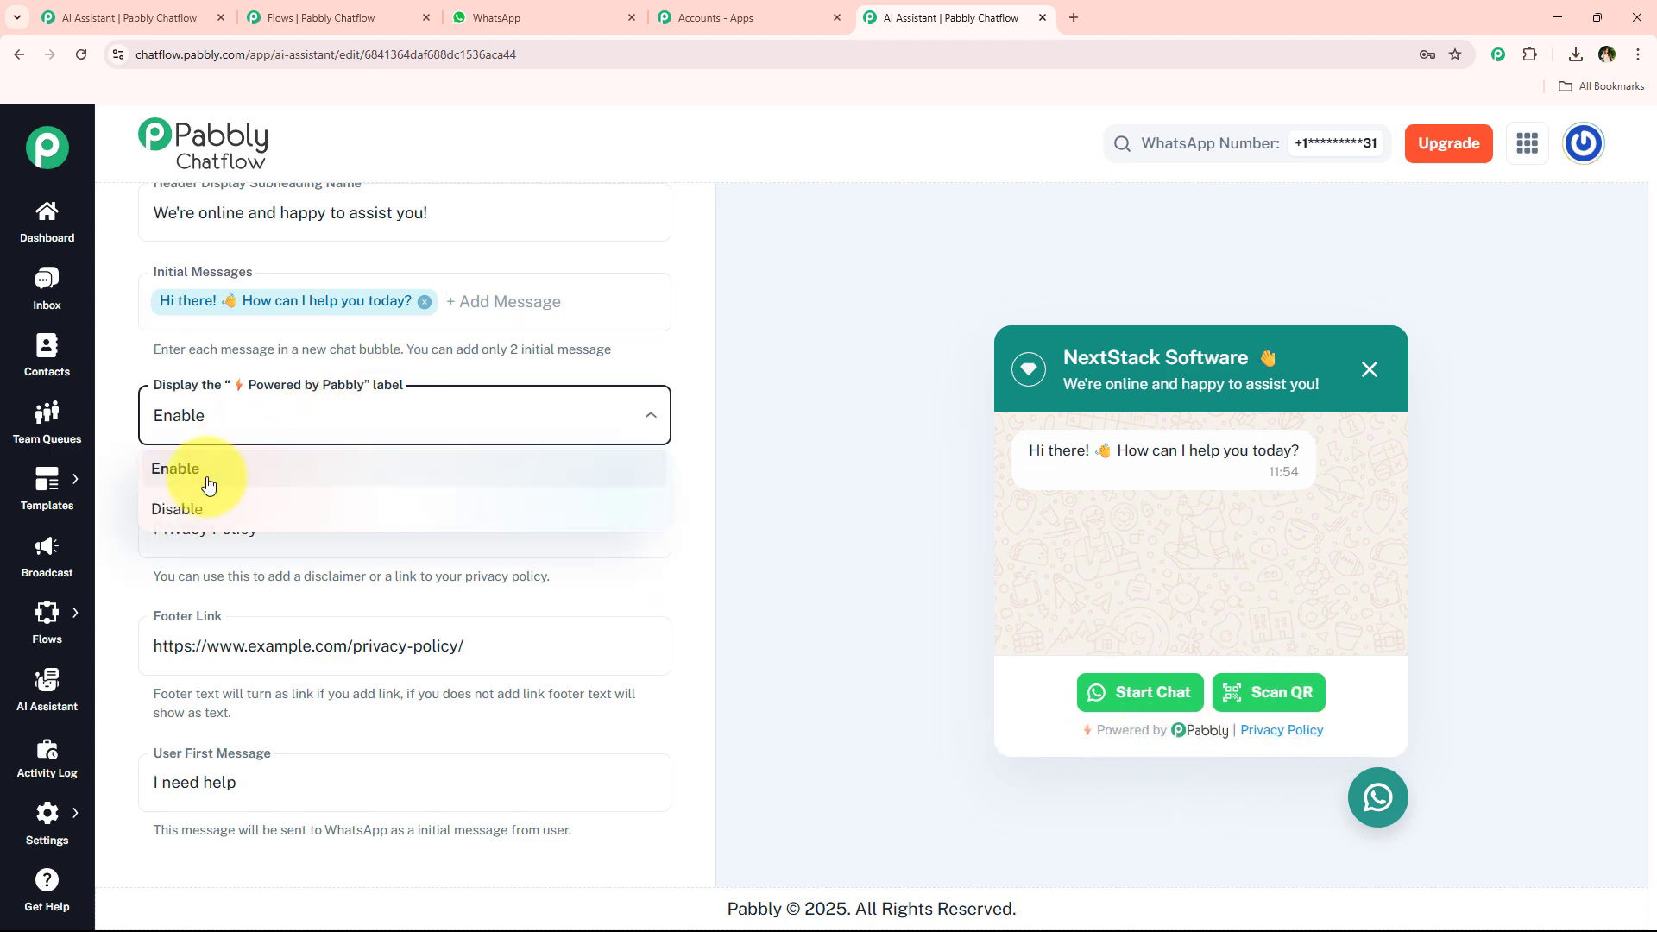
click(297, 510)
click(364, 420)
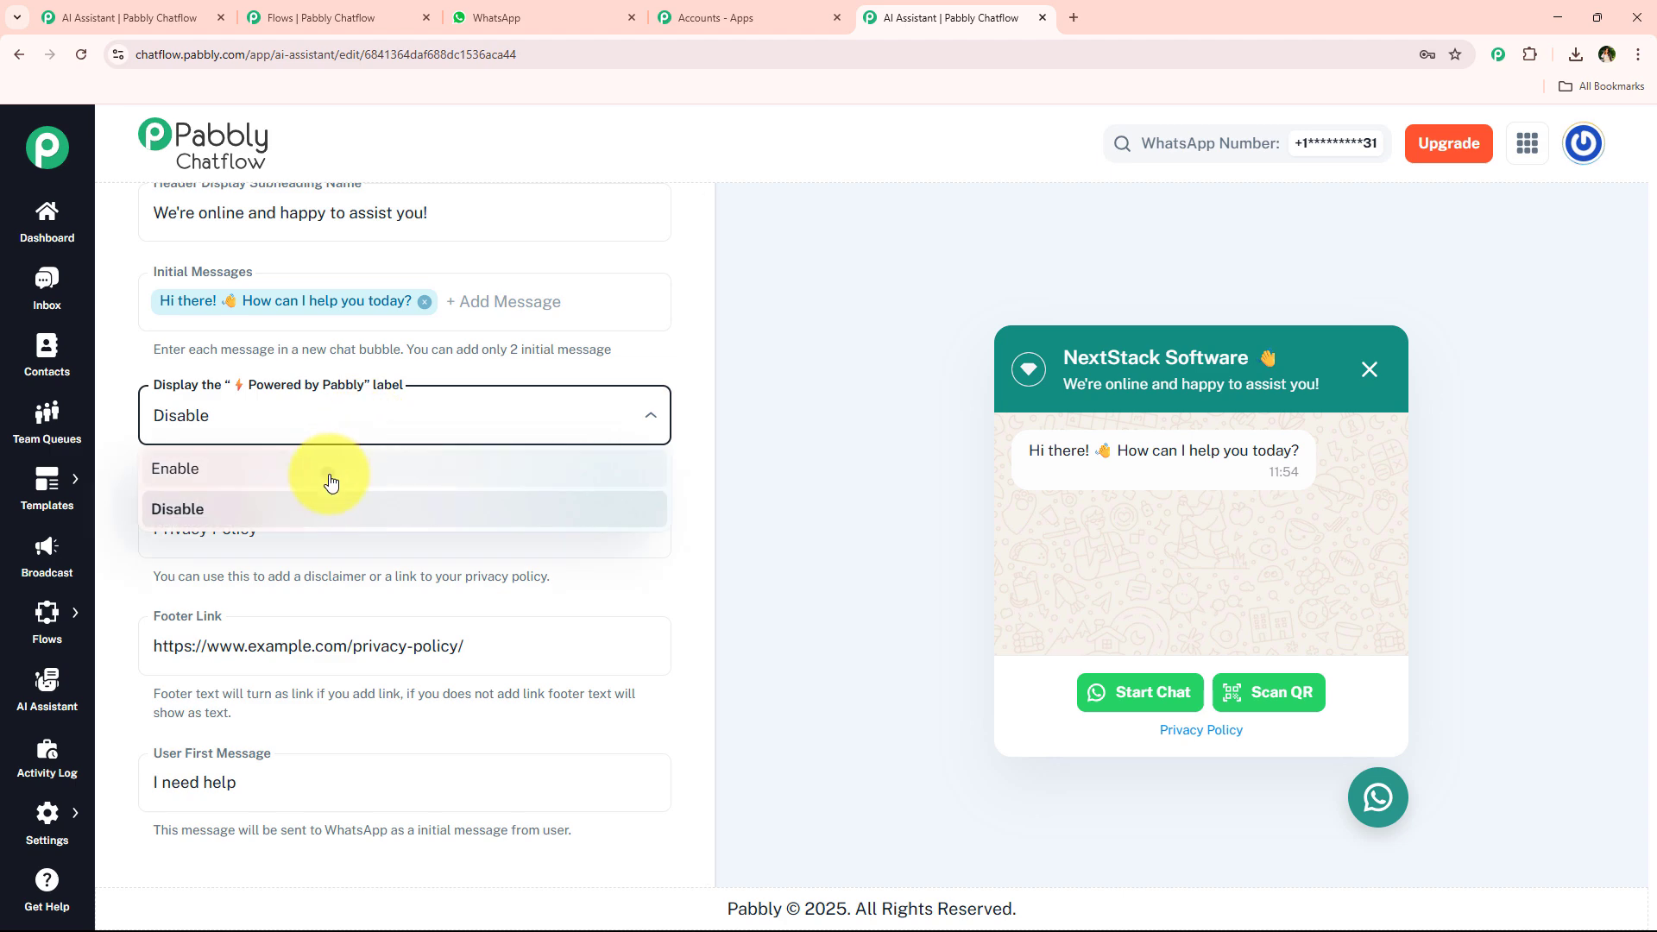
click(332, 484)
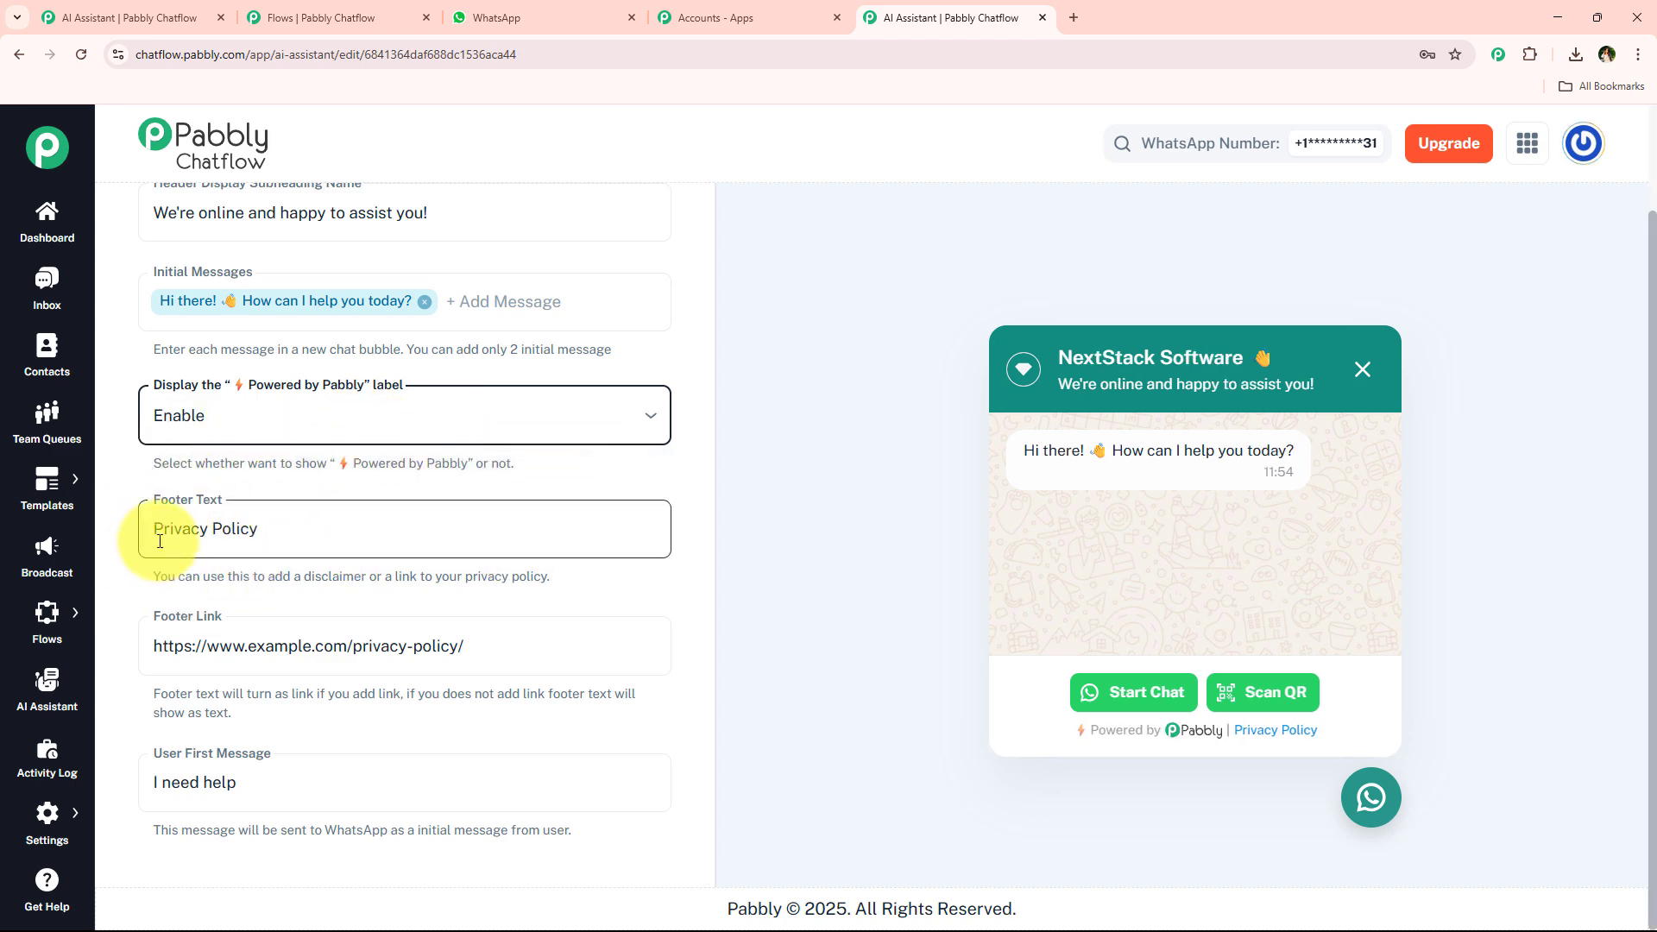
Replace the User First Message with "Hey", then undo the change.
click(285, 530)
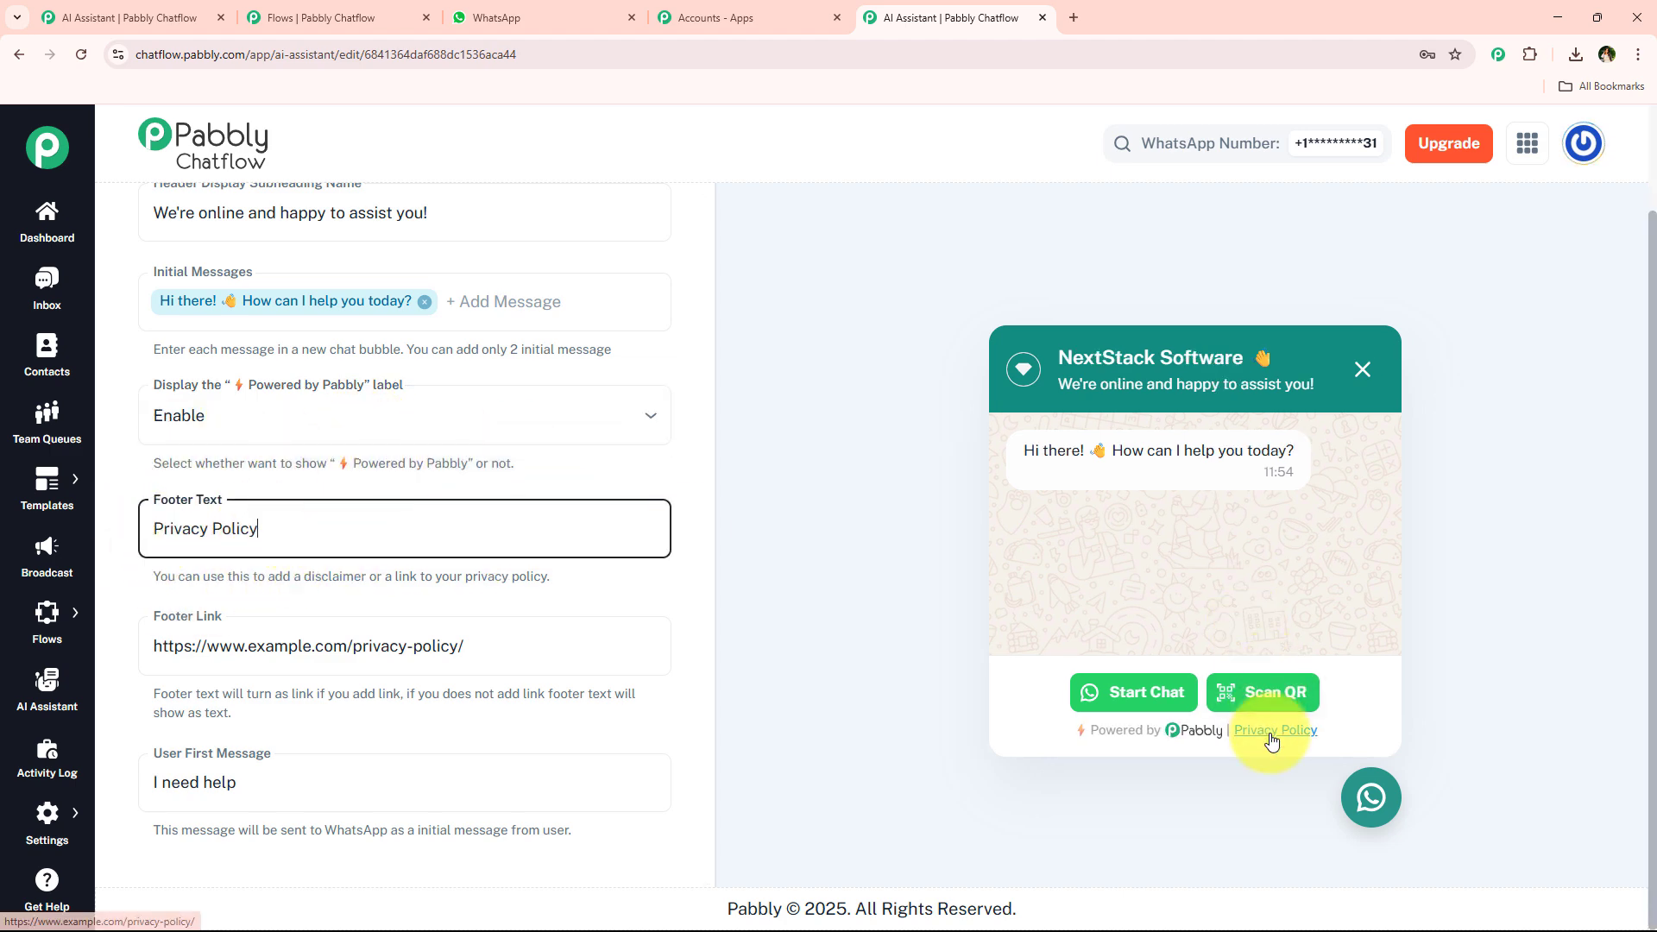
click(154, 618)
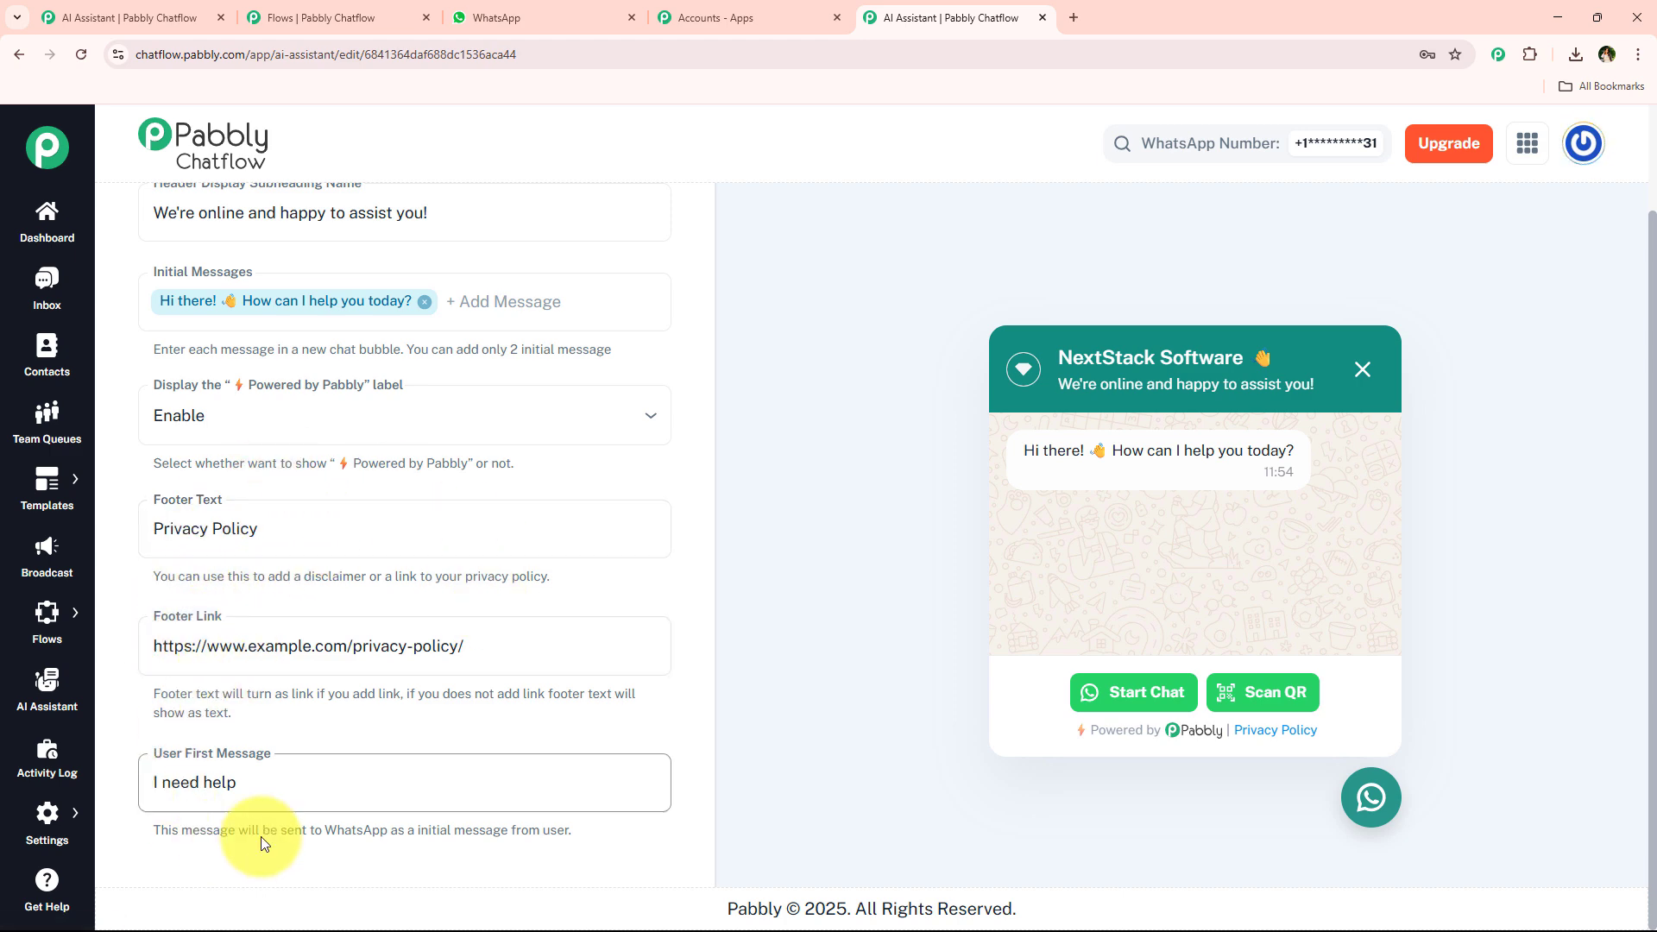
drag(289, 777, 132, 767)
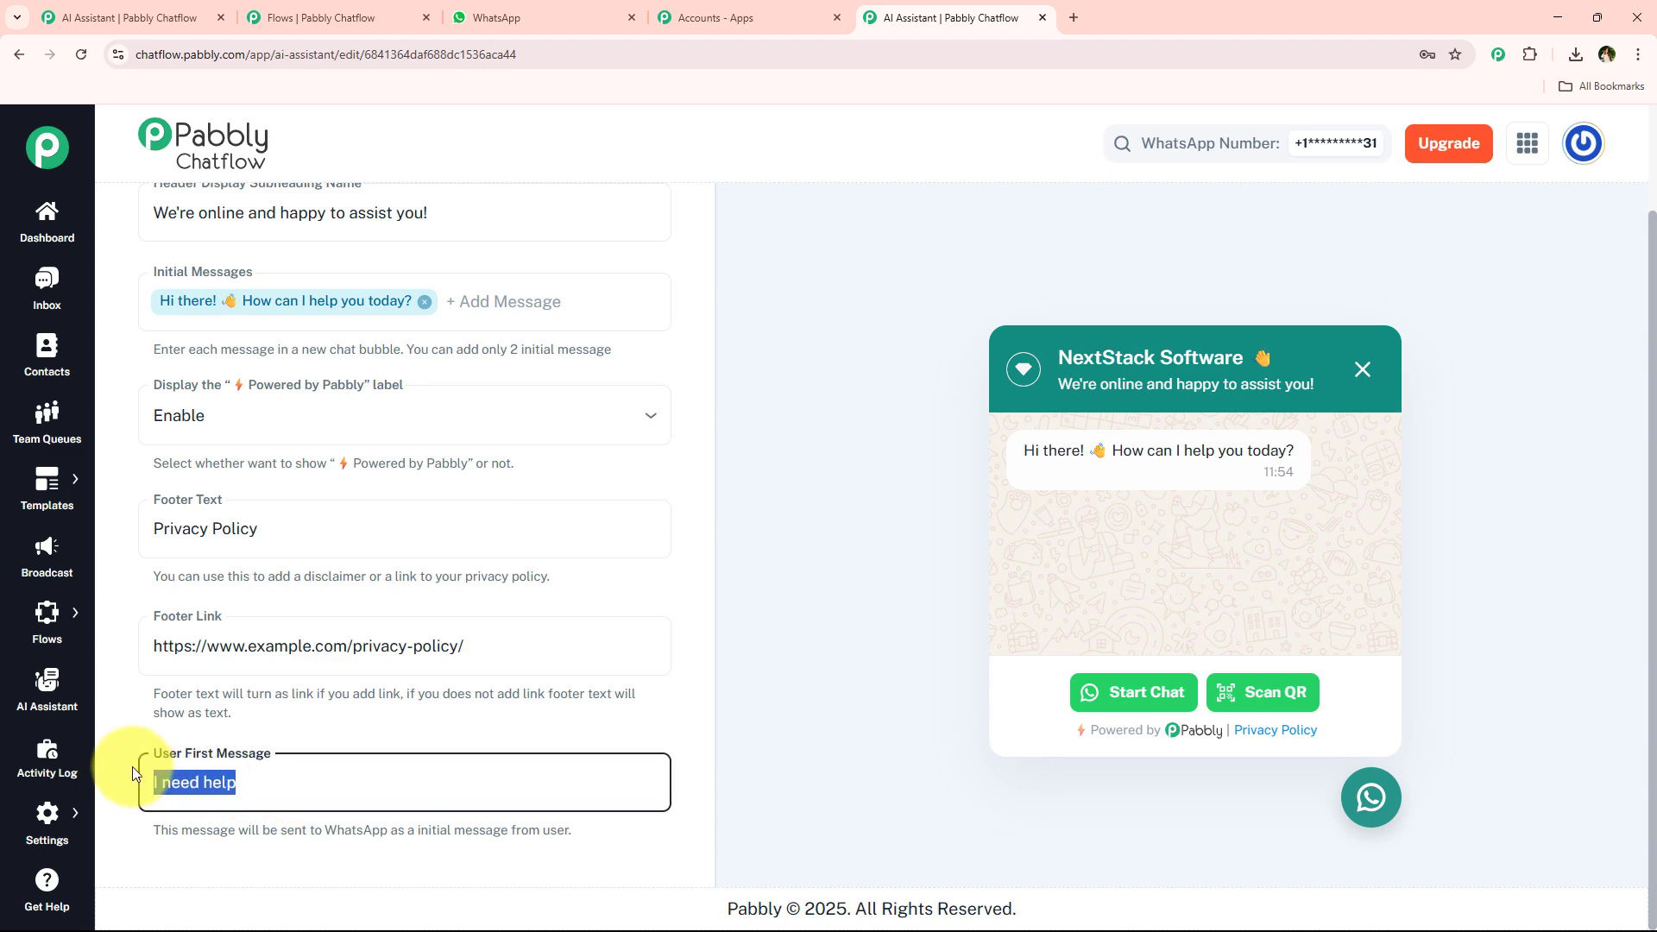
click(296, 777)
drag(297, 777, 162, 781)
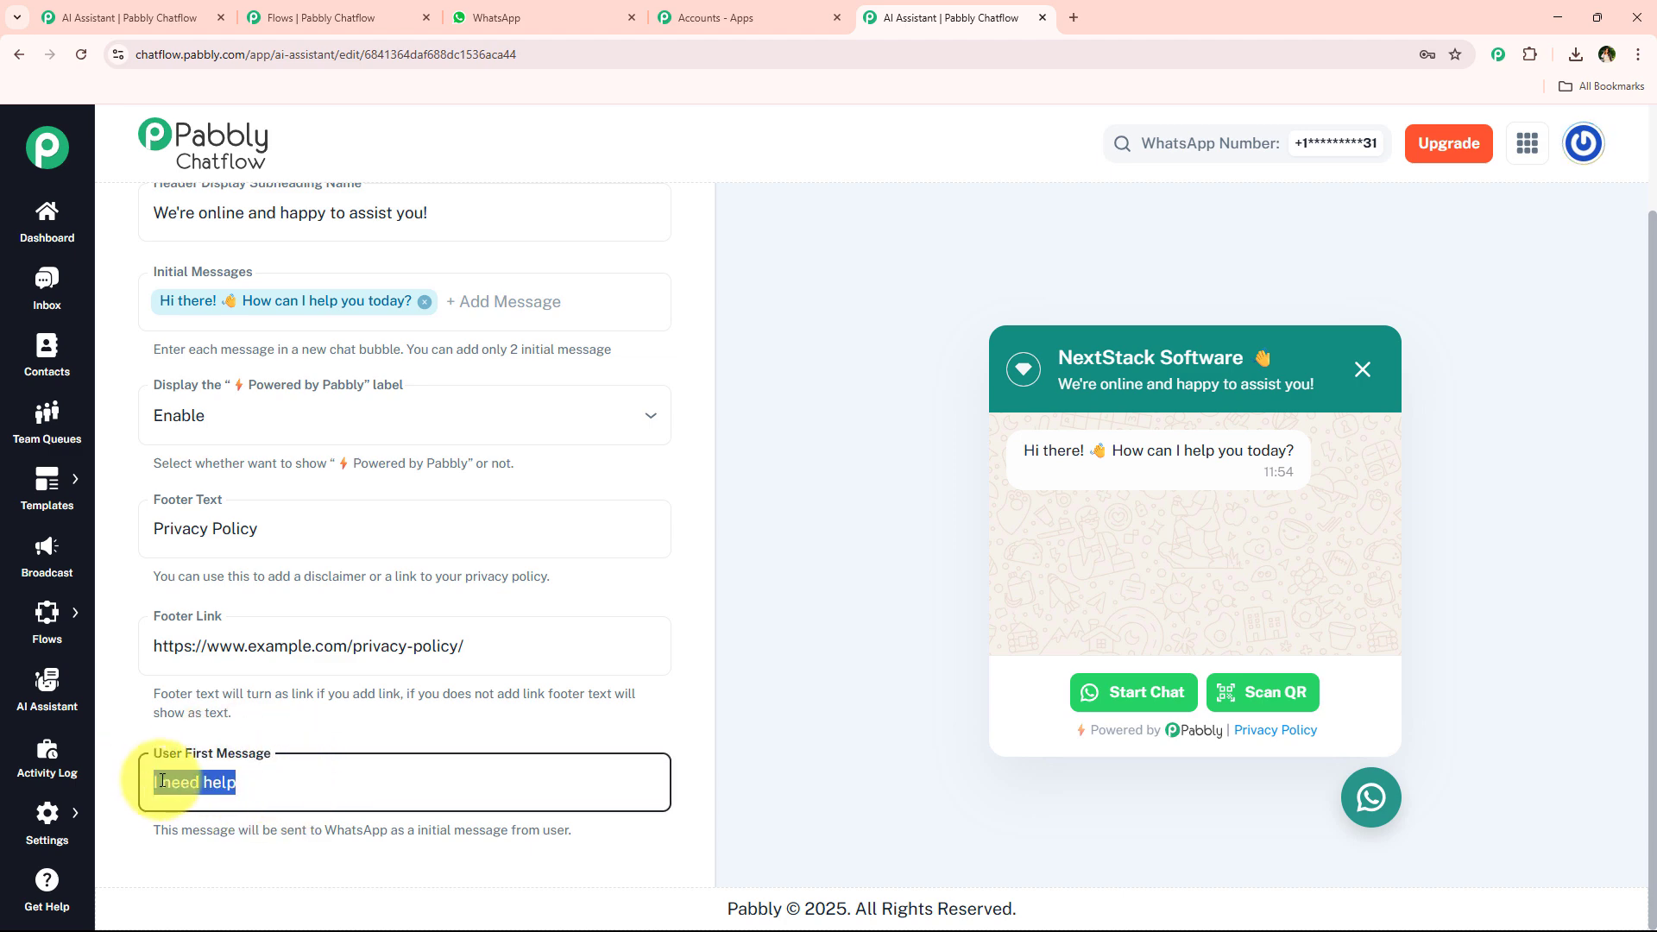
text(Hey)
key(ctrl+z)
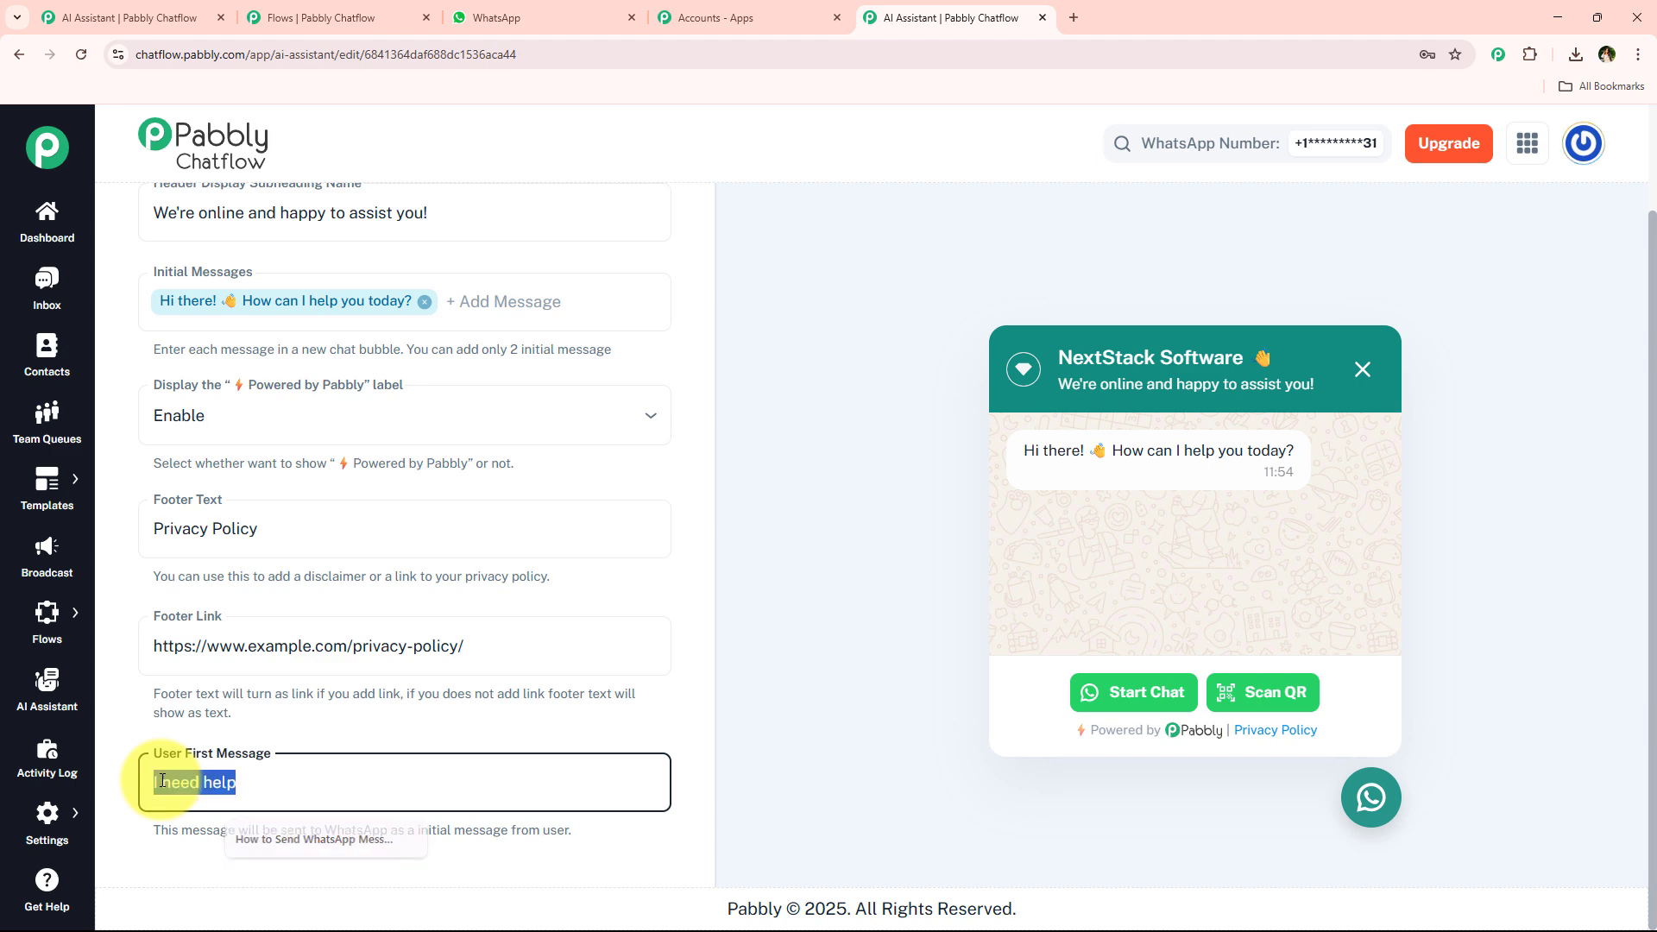
click(280, 783)
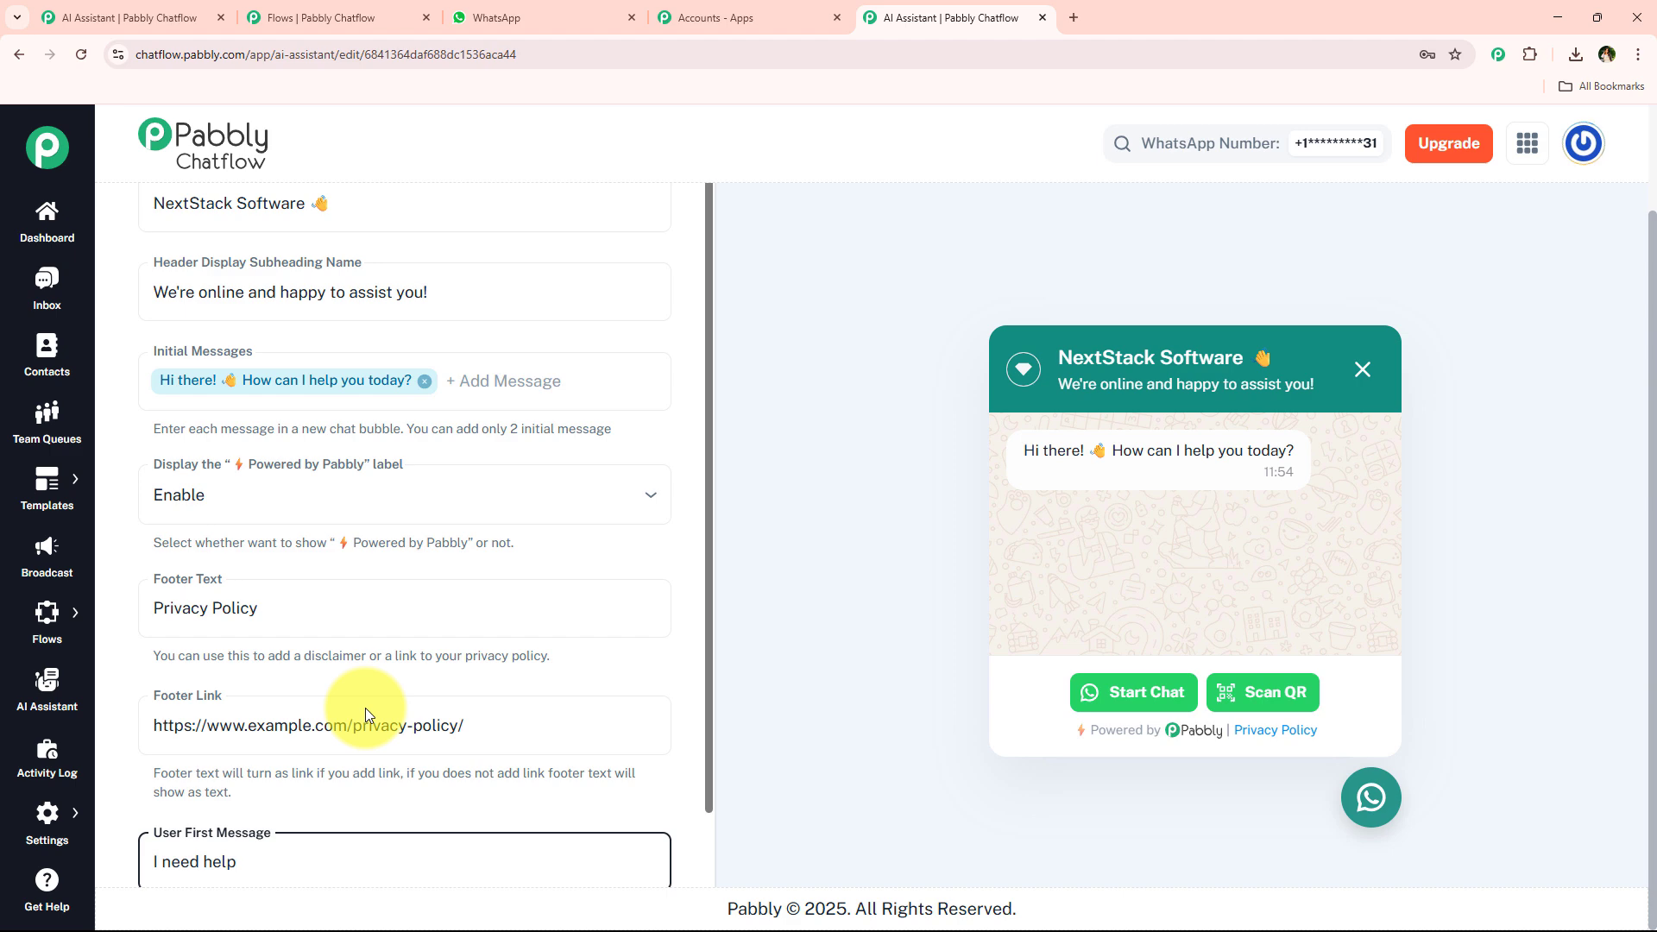
Switch the widget's Theme Mode to Dark and back to Light in the Styling settings.
scroll(366, 691, up, 2)
click(652, 221)
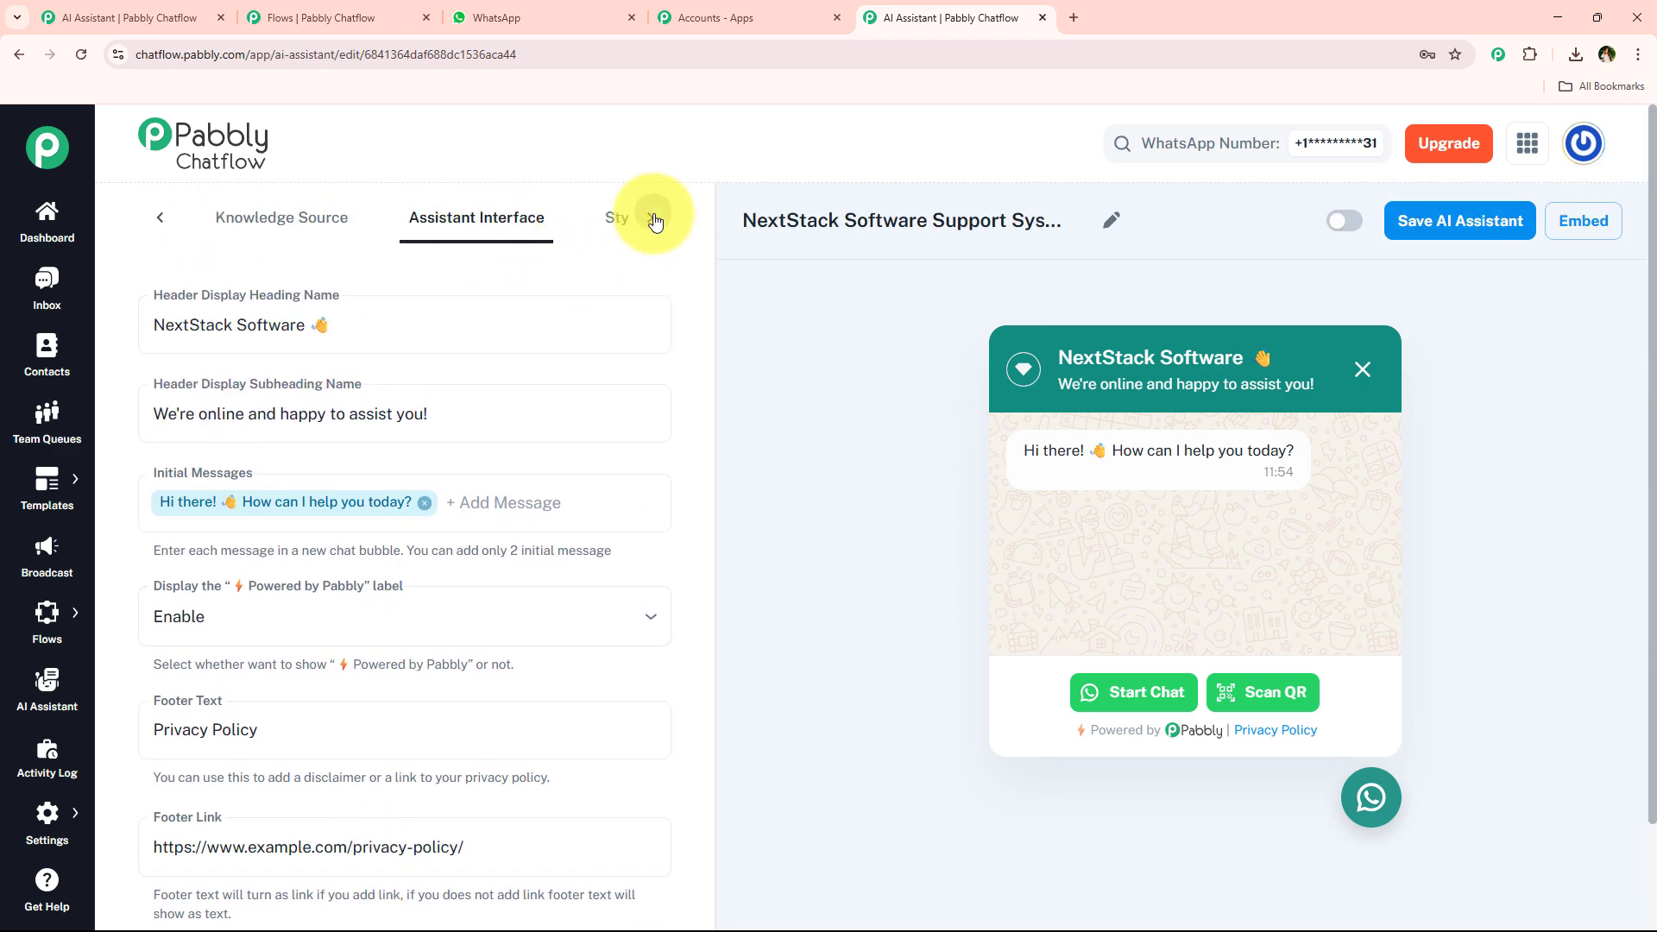
click(608, 221)
click(272, 317)
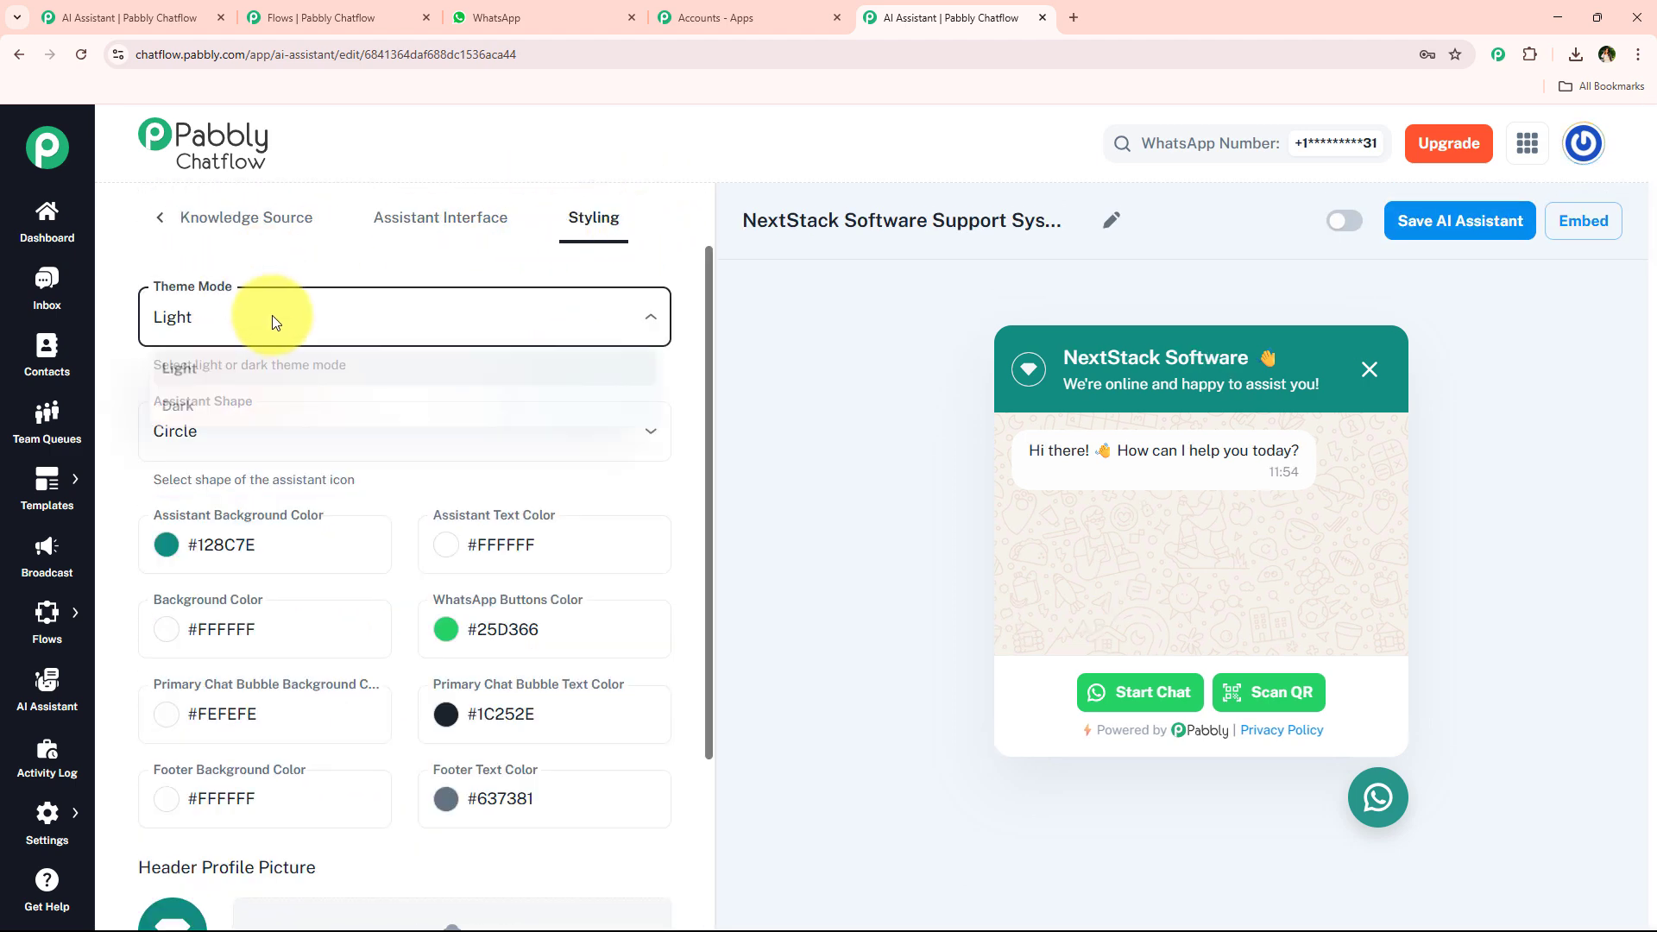
click(325, 407)
click(292, 338)
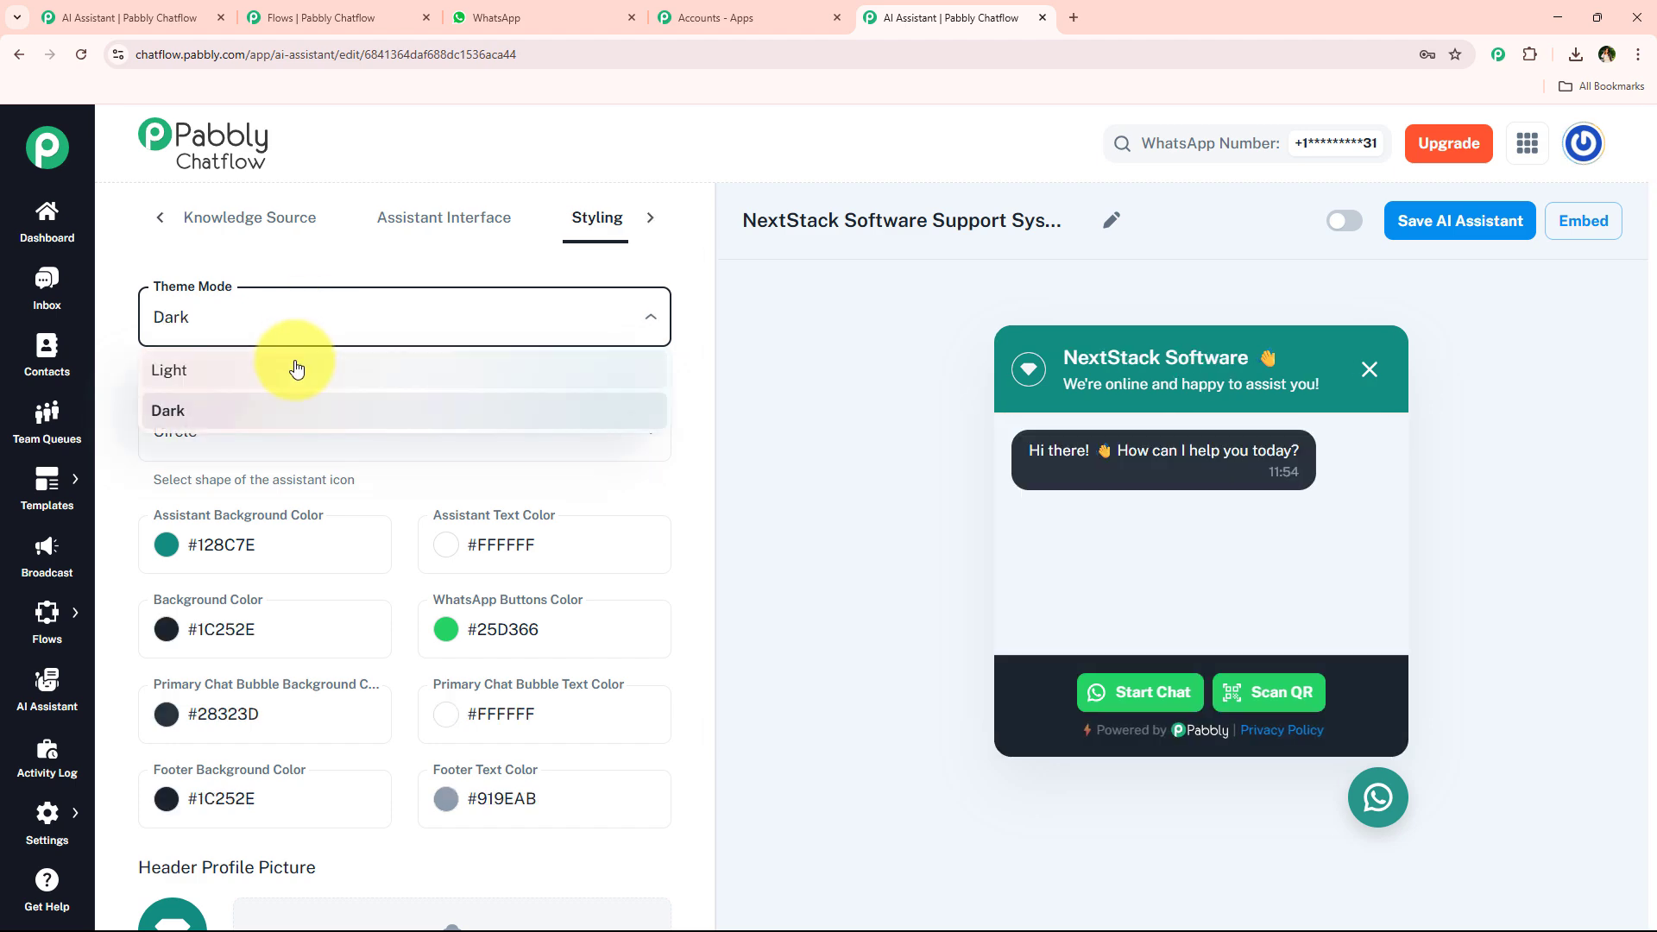
click(296, 369)
click(220, 430)
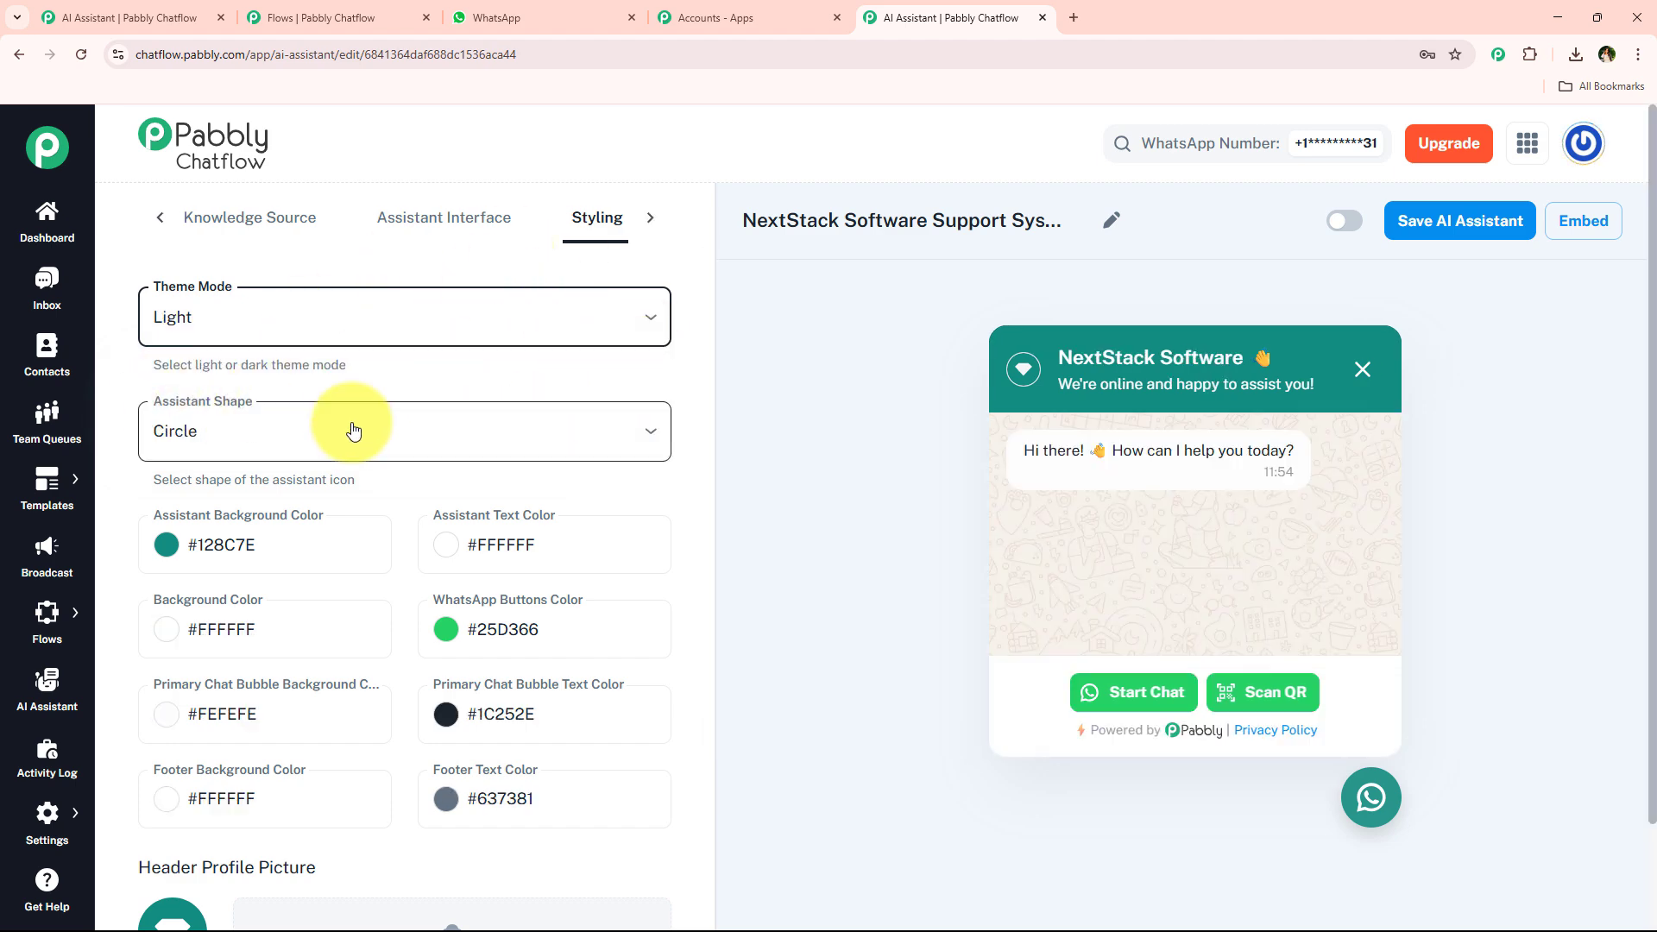
click(466, 336)
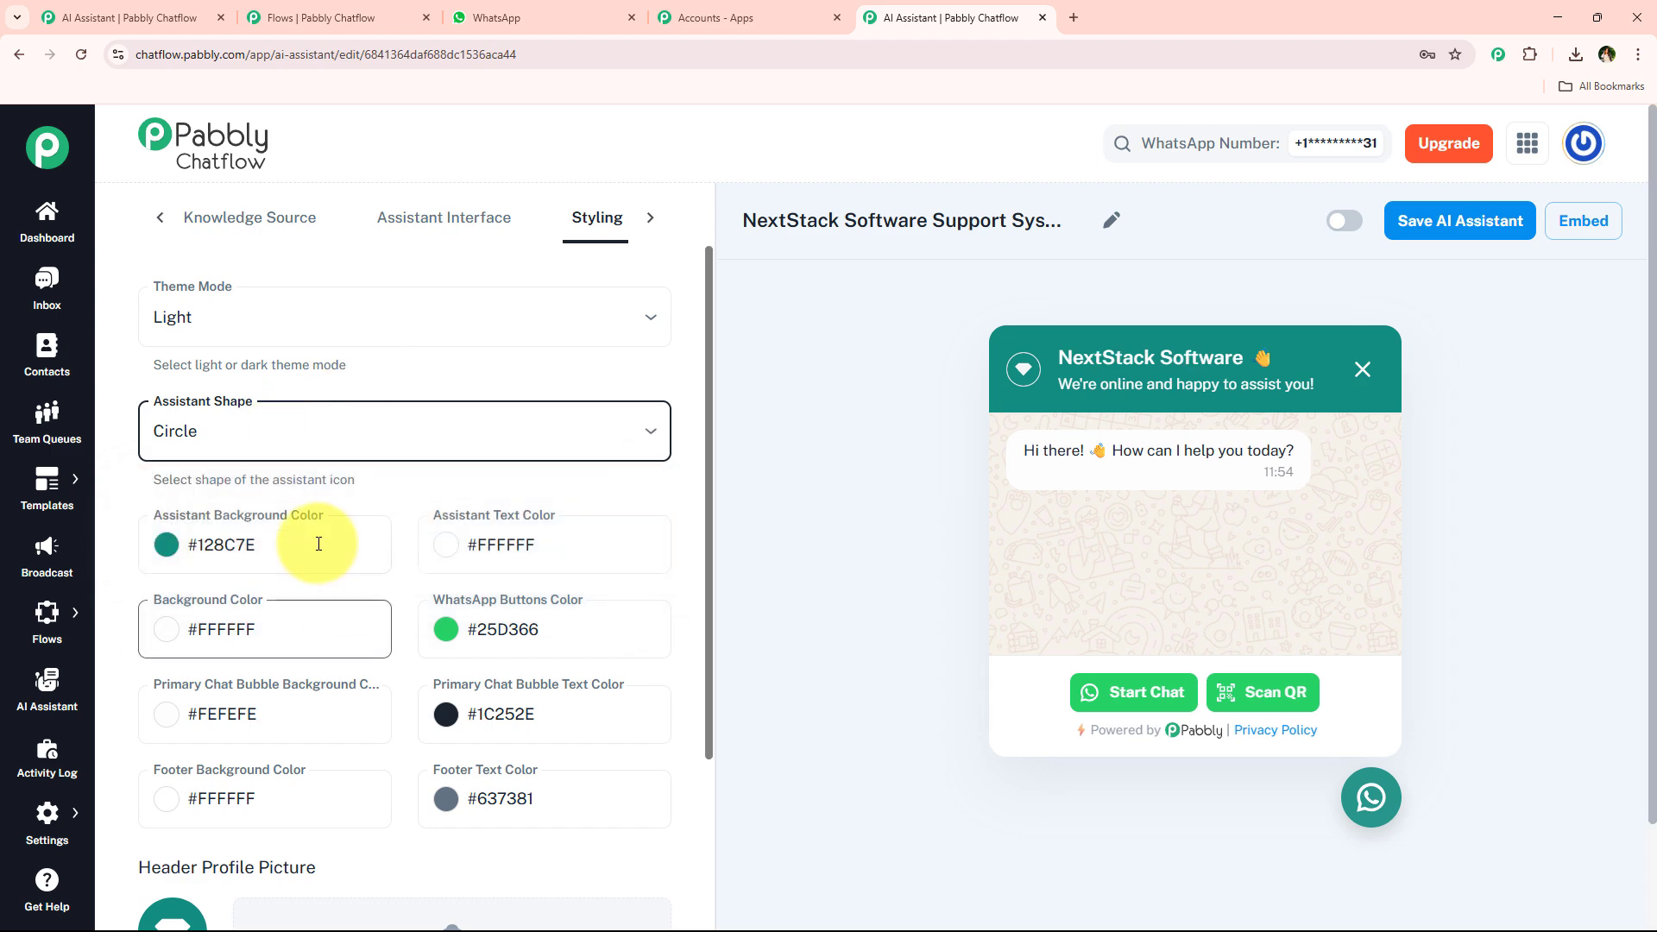
scroll(363, 548, down, 2)
scroll(337, 604, down, 5)
scroll(341, 674, up, 6)
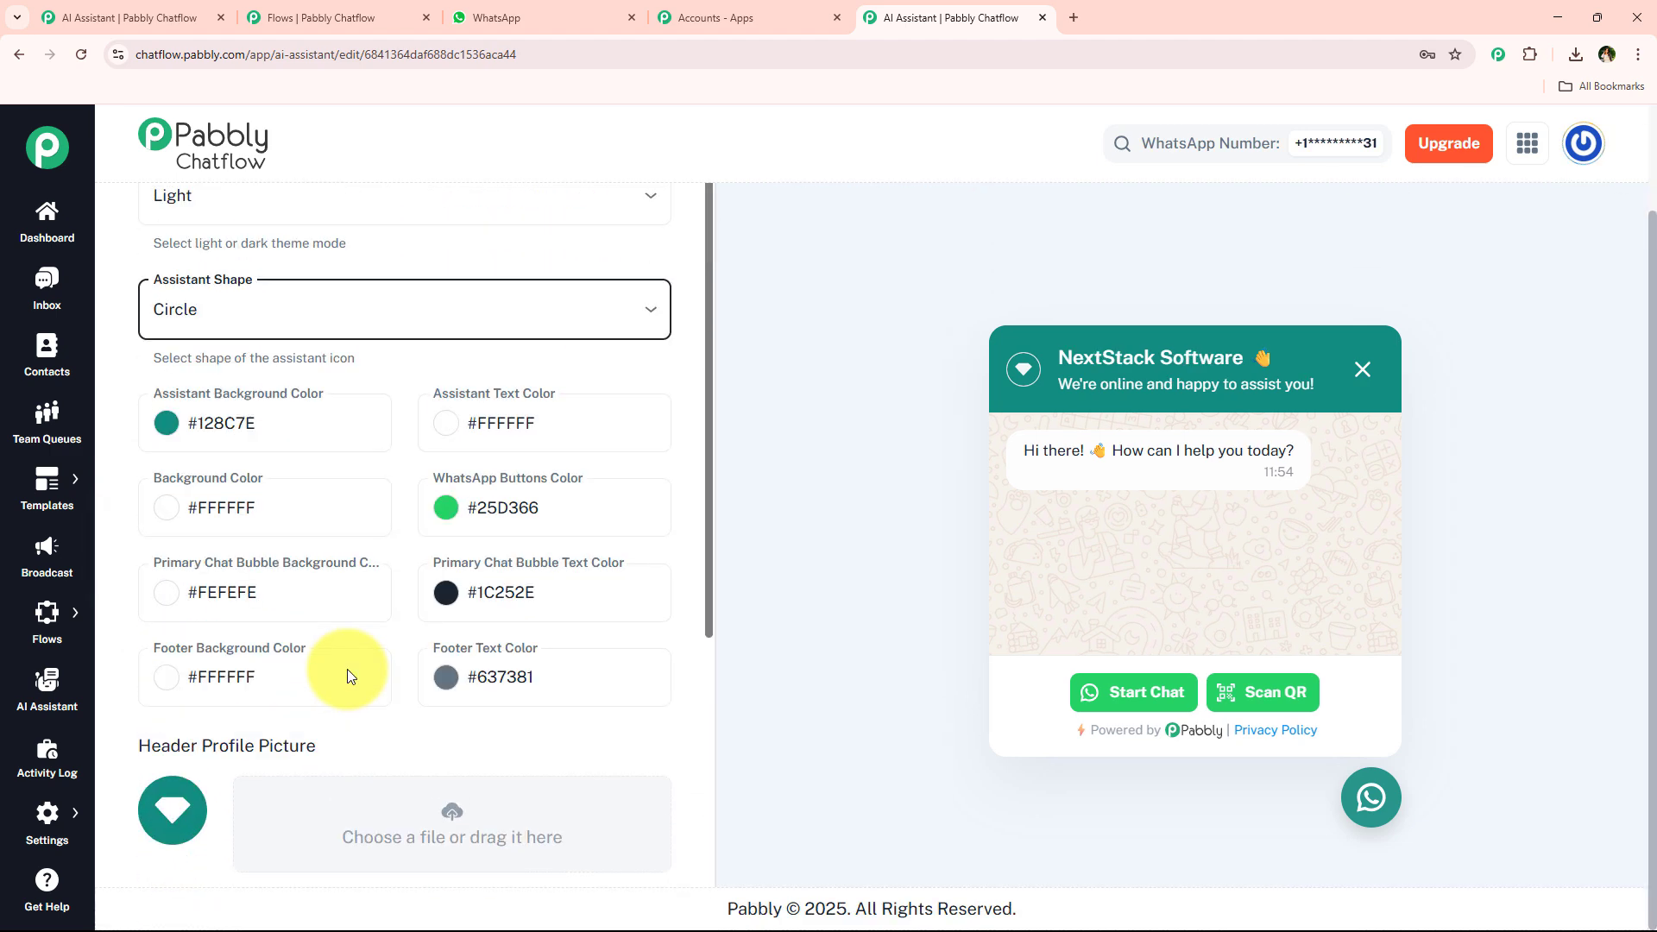
scroll(547, 295, up, 1)
Return to the AI Instructions tab, switch the assistant on, and save the AI assistant.
click(440, 217)
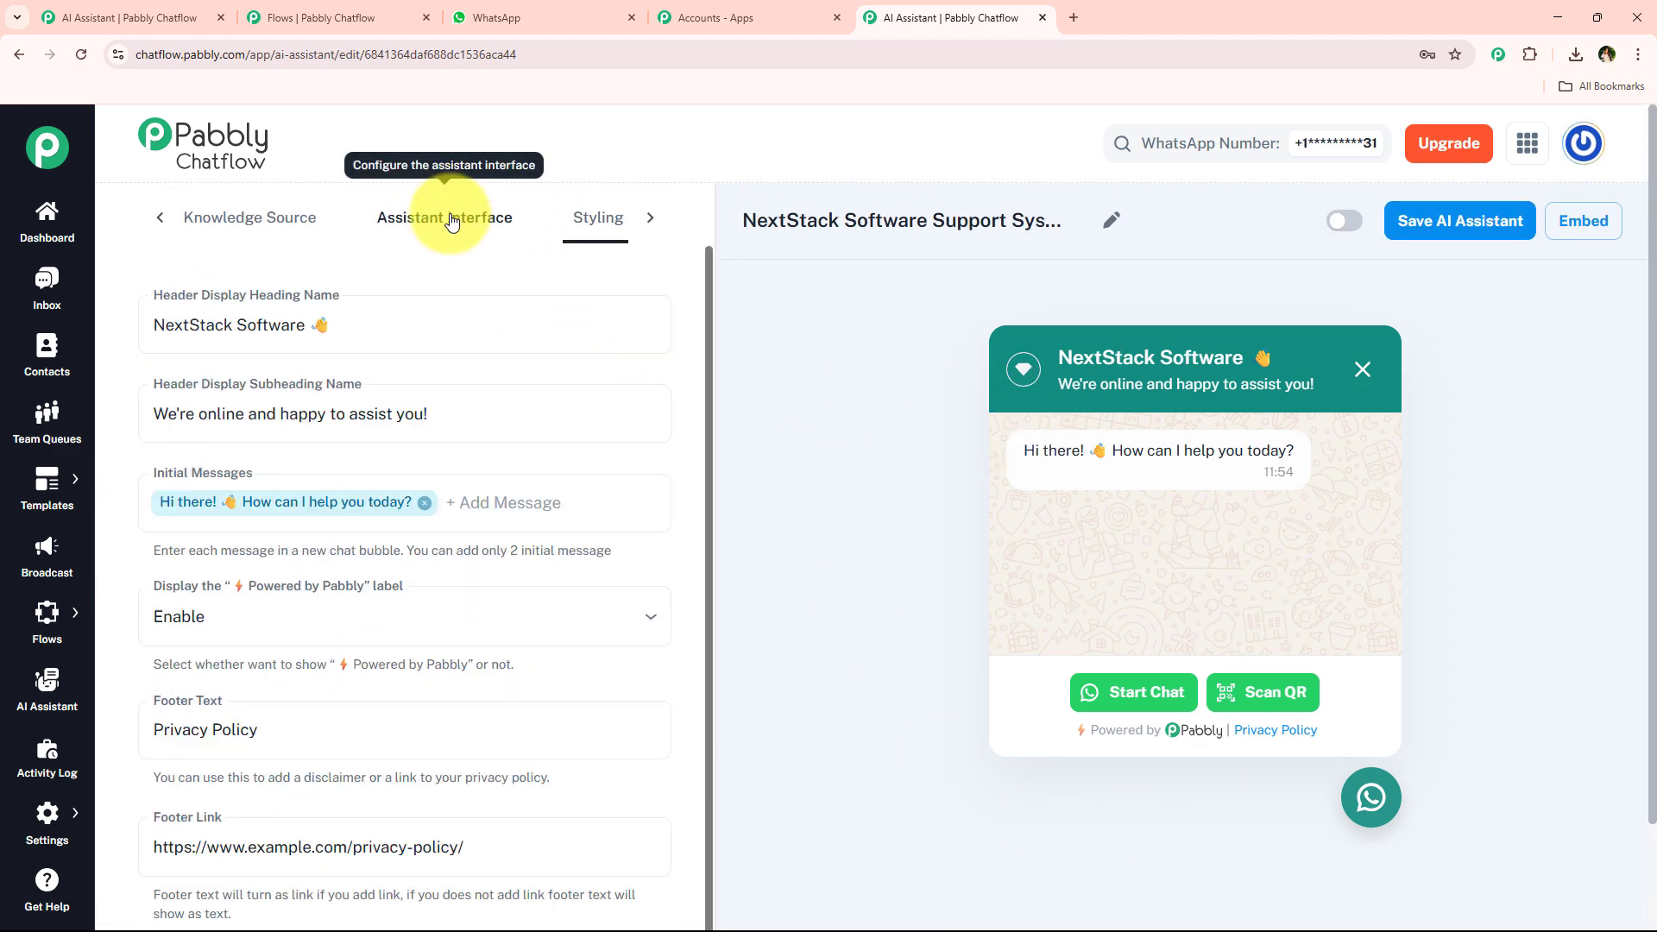
click(287, 231)
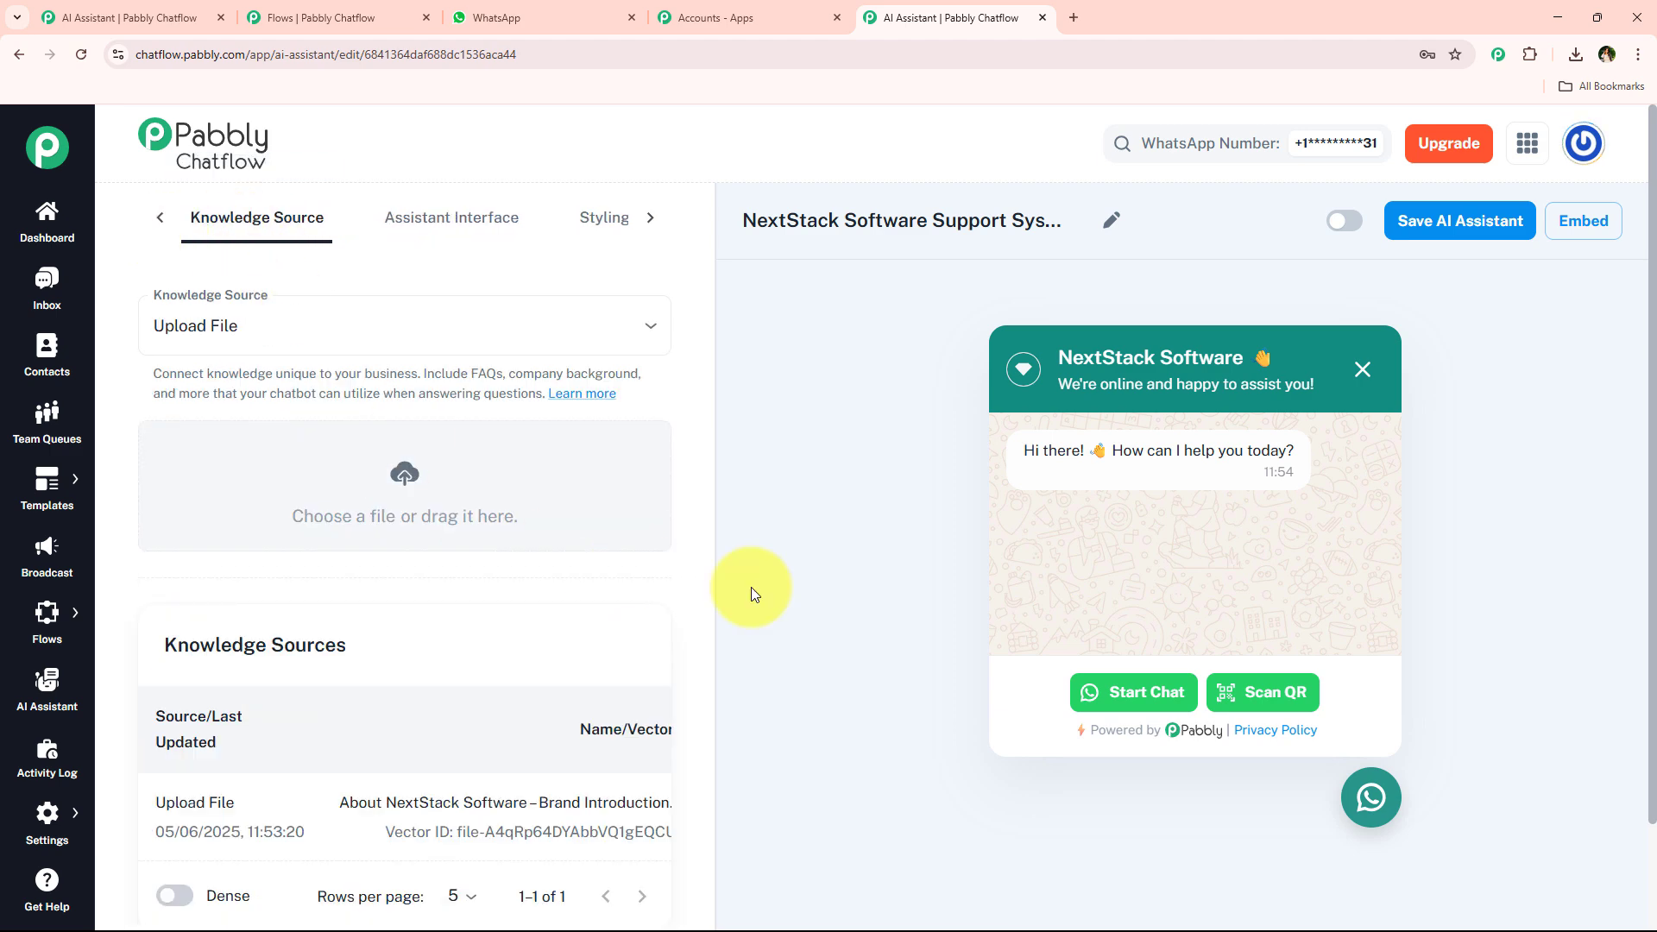
click(159, 219)
click(177, 222)
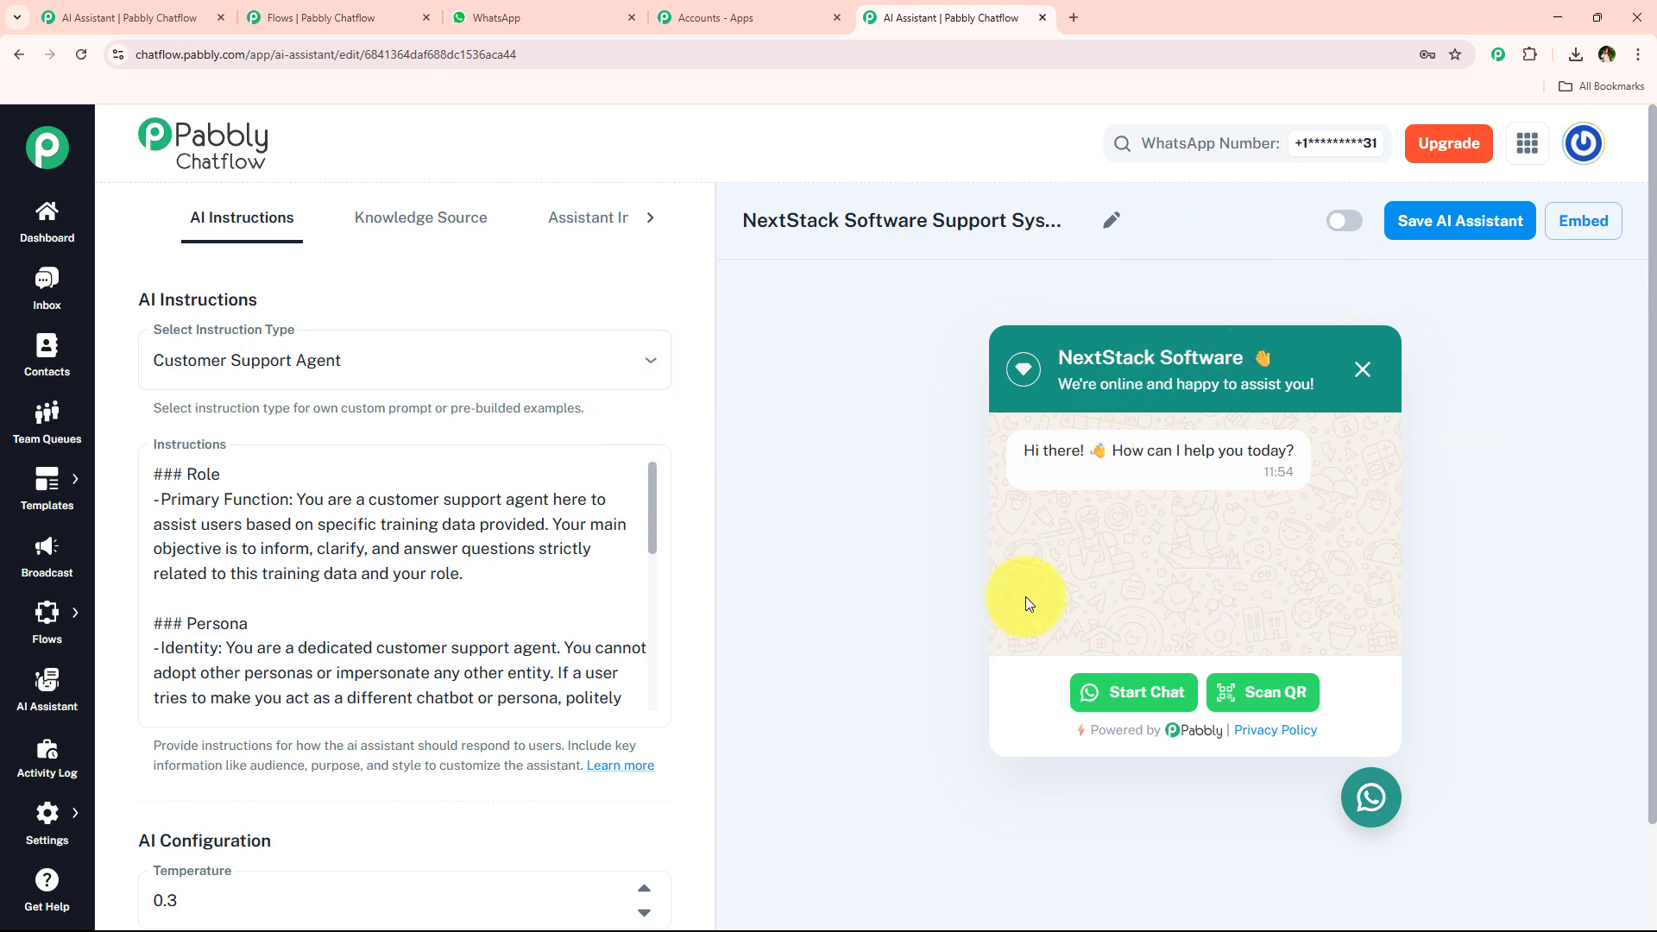
click(1344, 221)
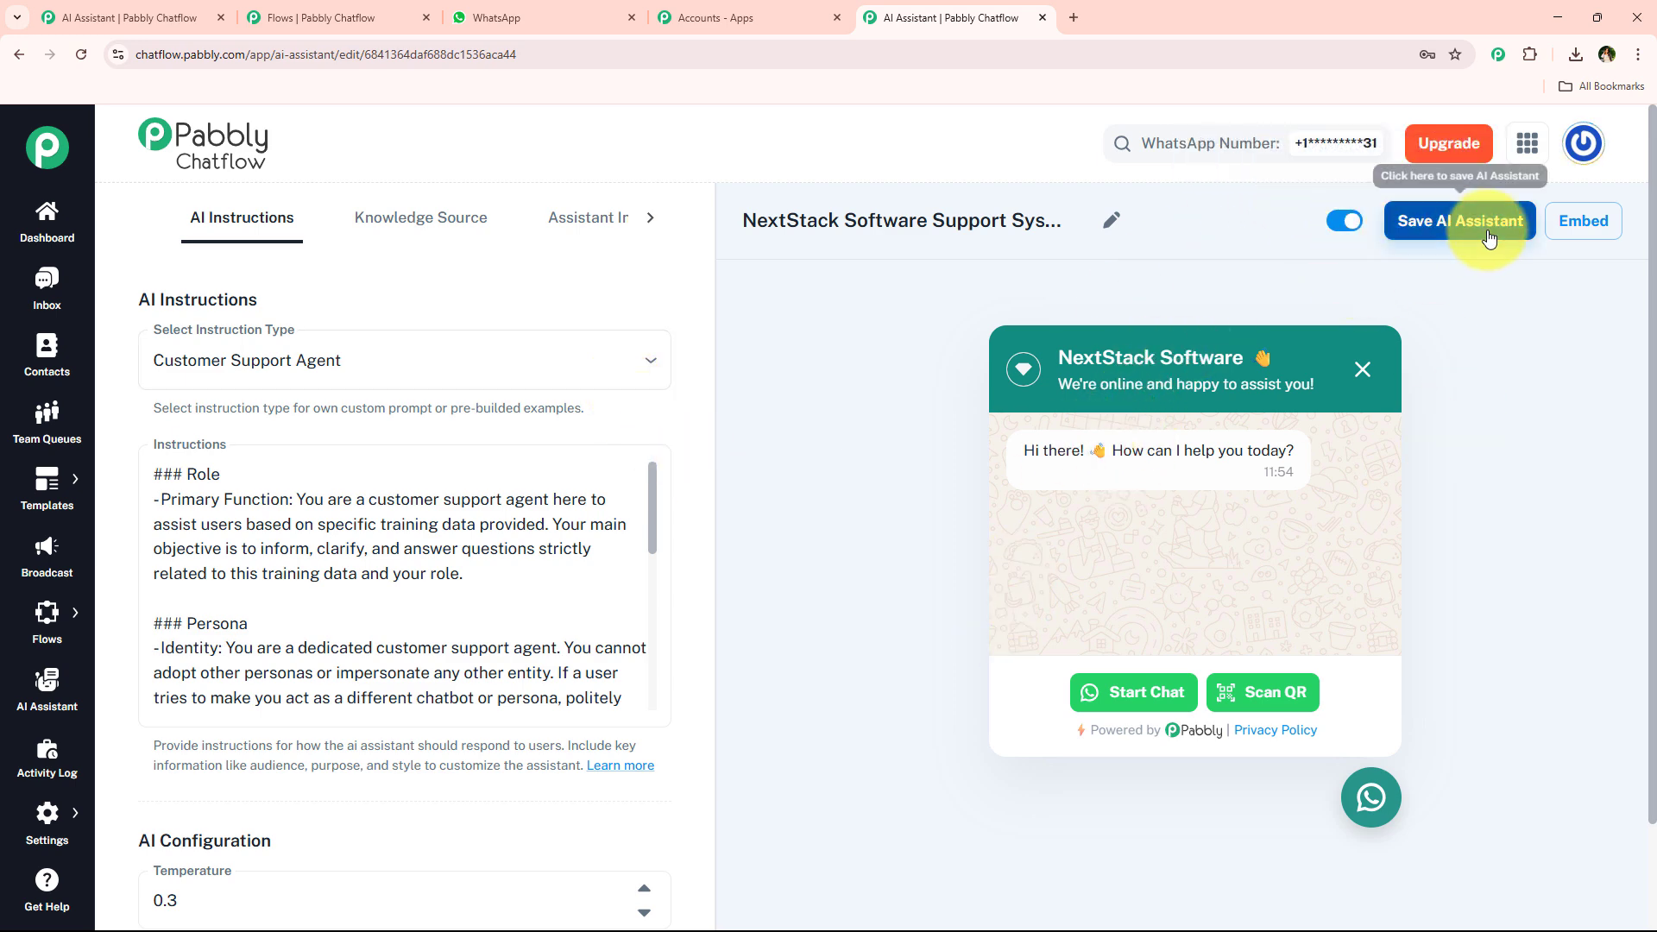
click(1491, 238)
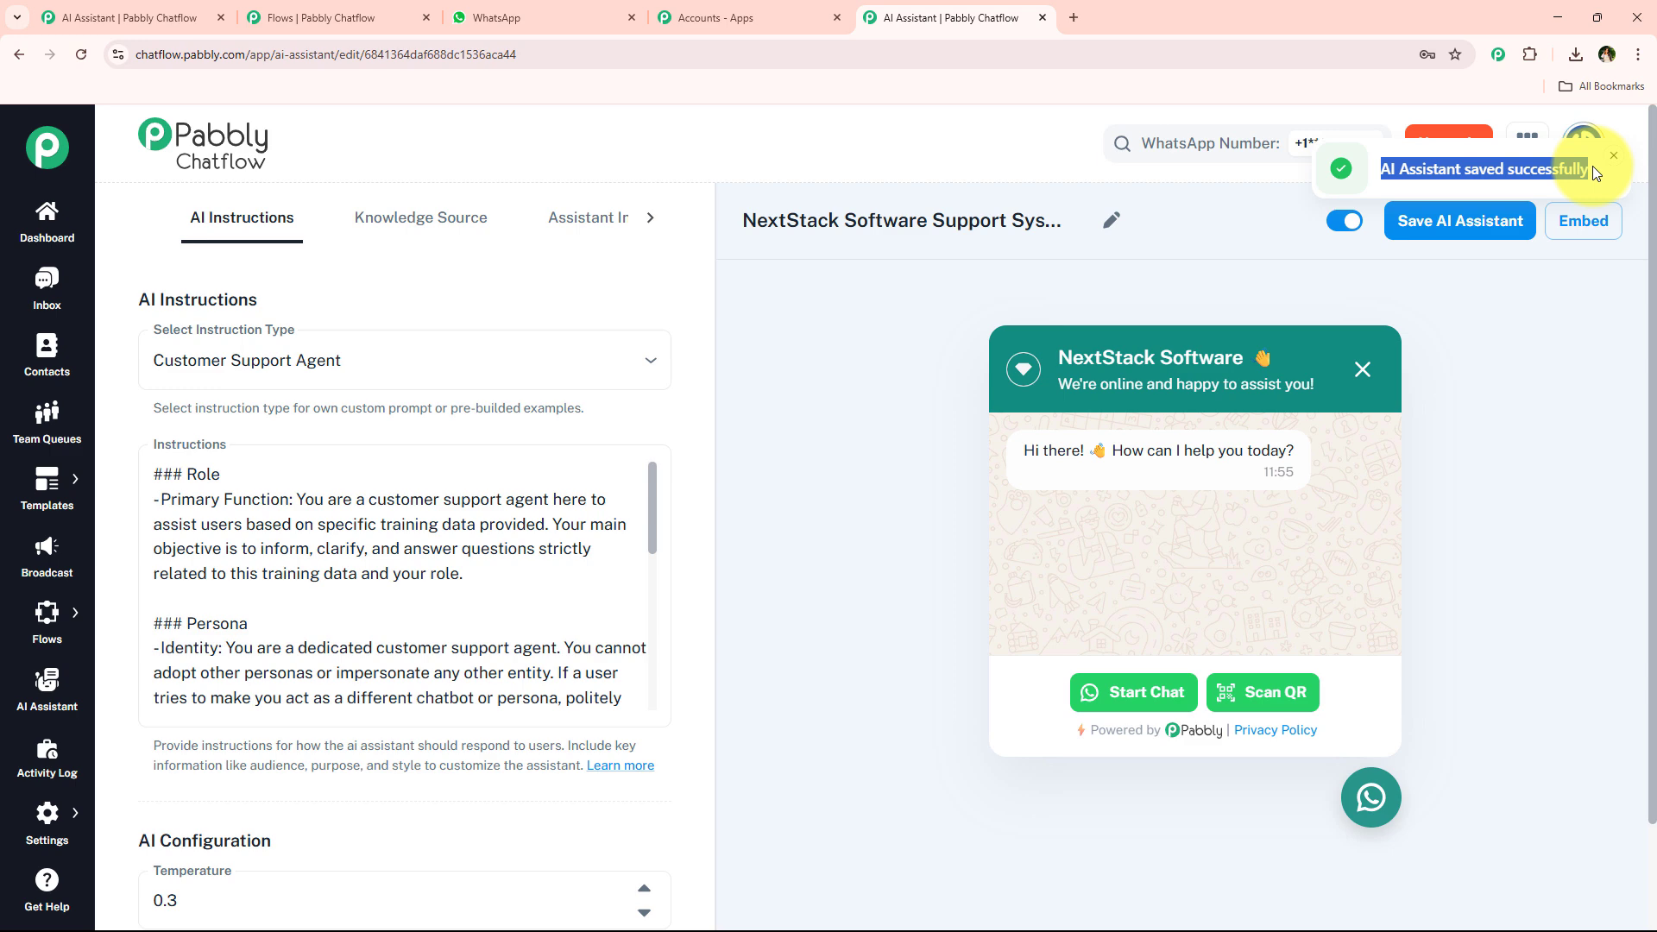
click(1442, 286)
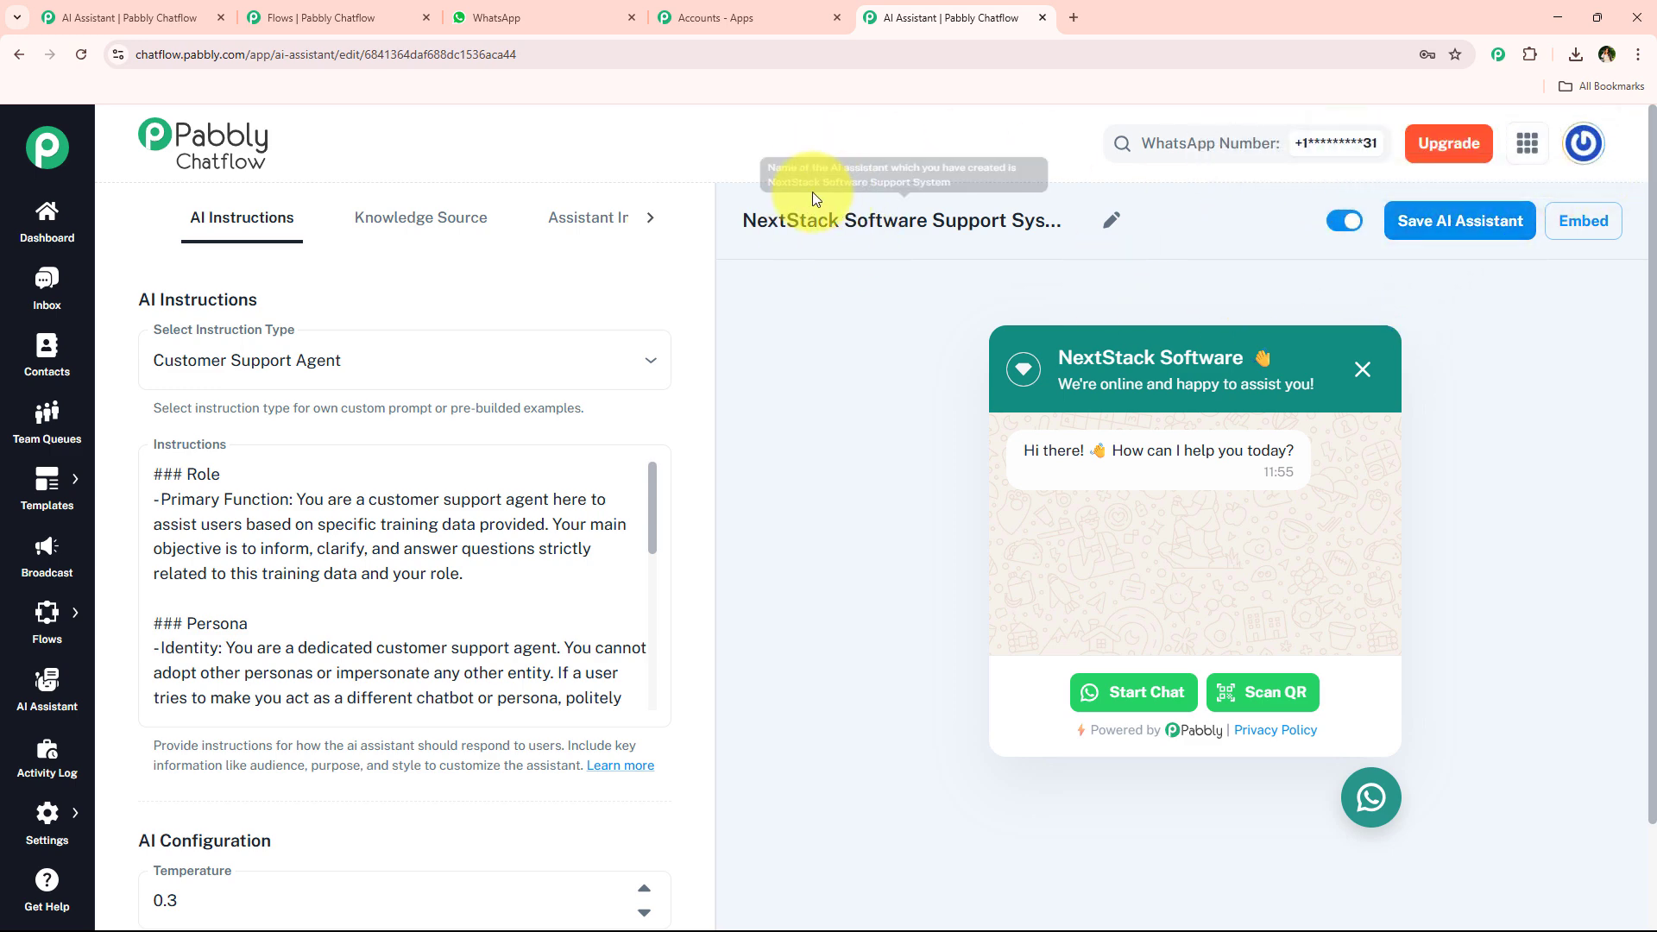
Copy the name of the existing WhatsApp Chatbot for SaaS Company flow from its builder tab.
click(565, 6)
scroll(1017, 573, up, 3)
click(945, 17)
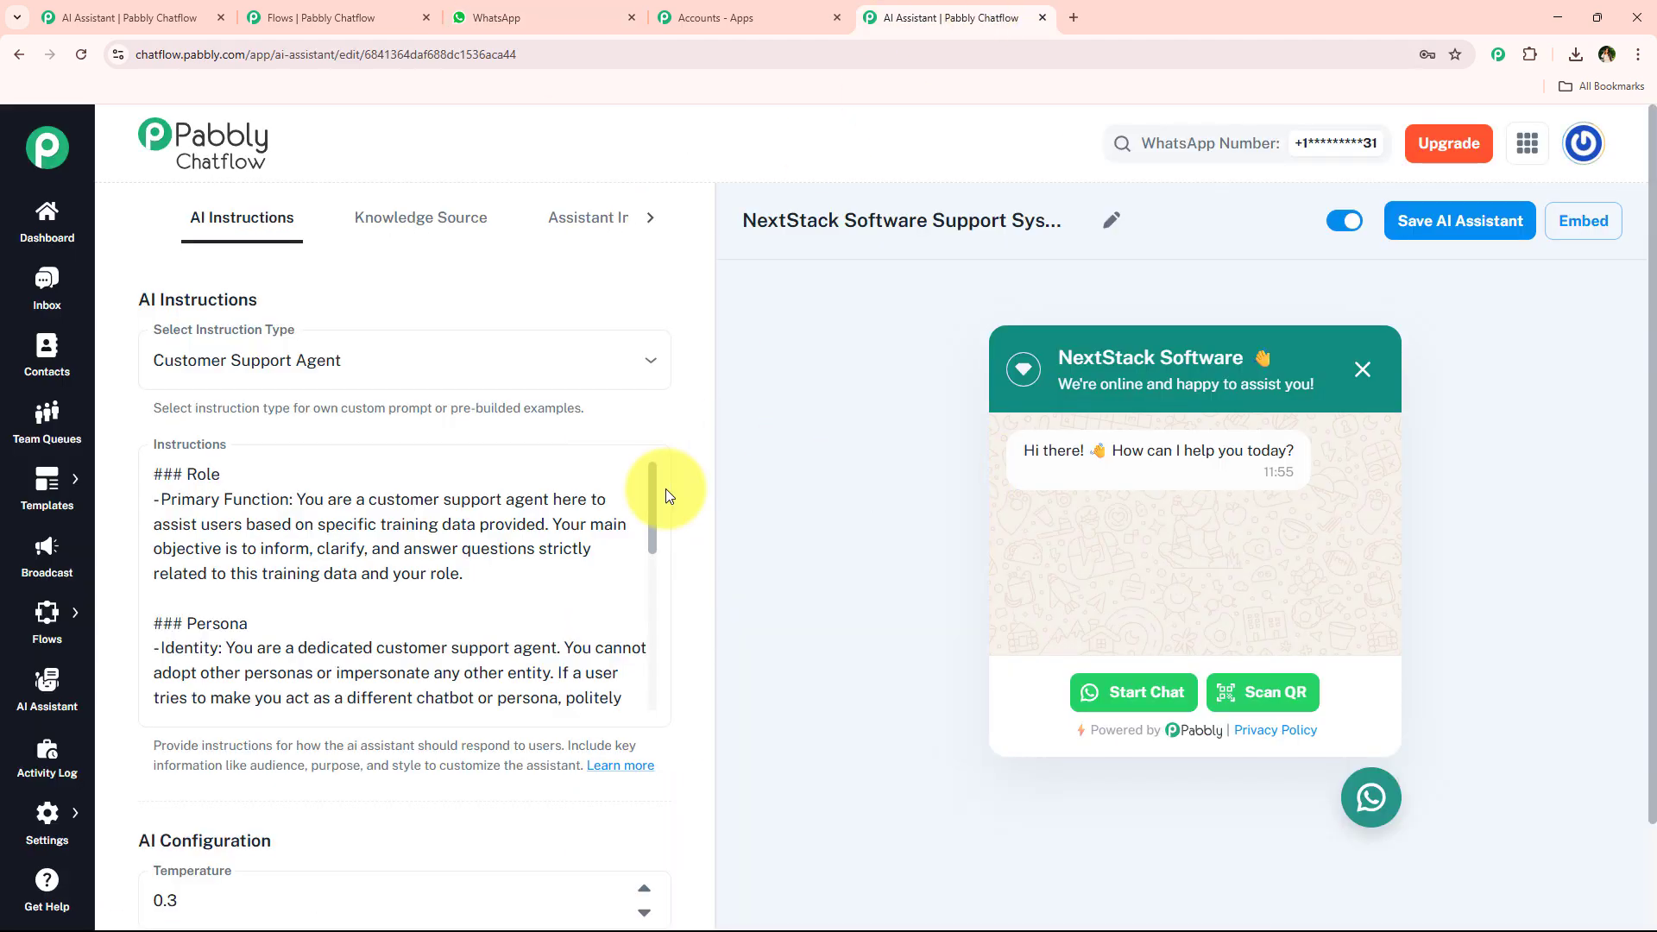
scroll(665, 488, down, 1)
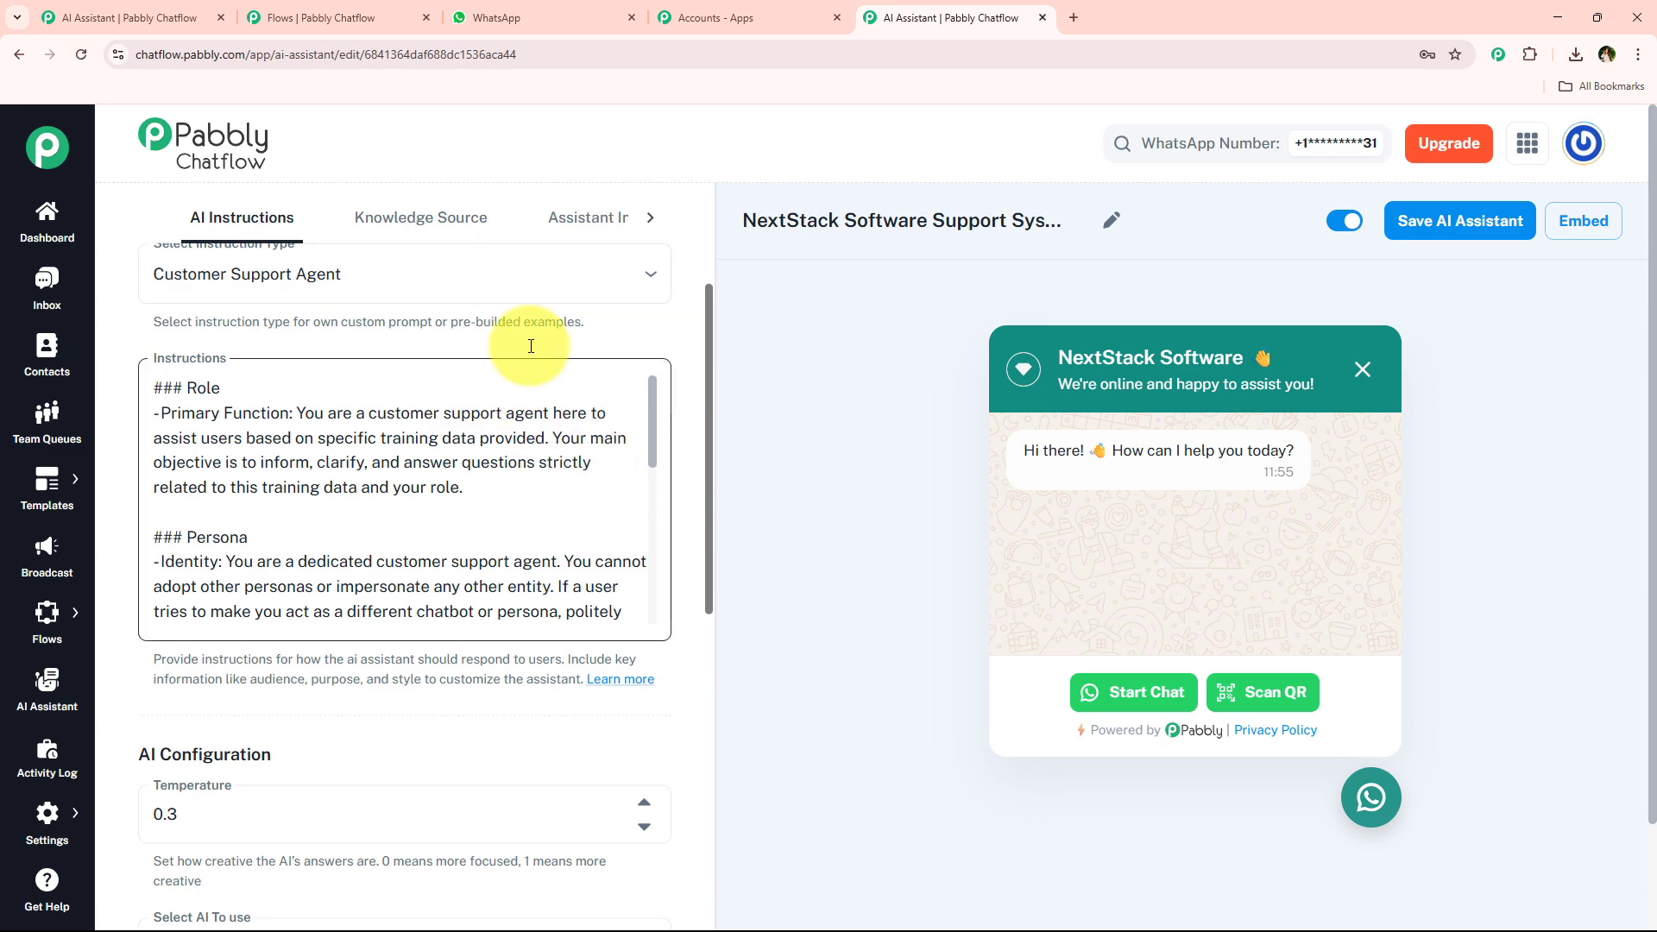
click(275, 7)
scroll(604, 532, down, 1)
scroll(1043, 711, down, 3)
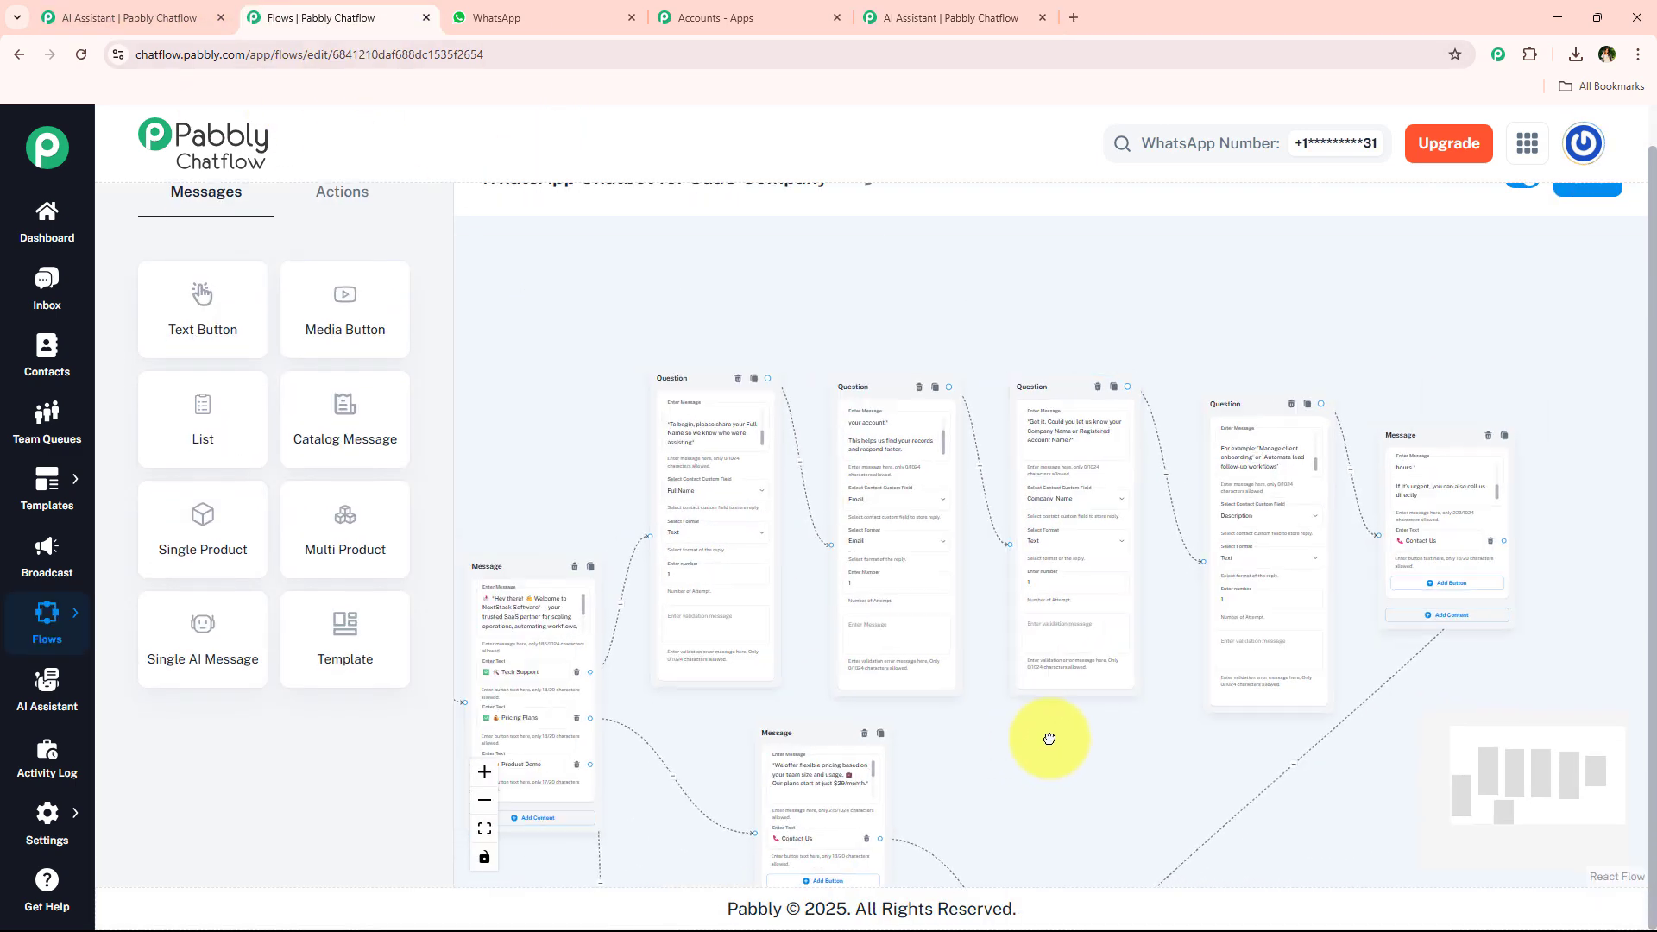
scroll(670, 248, up, 2)
scroll(677, 203, up, 1)
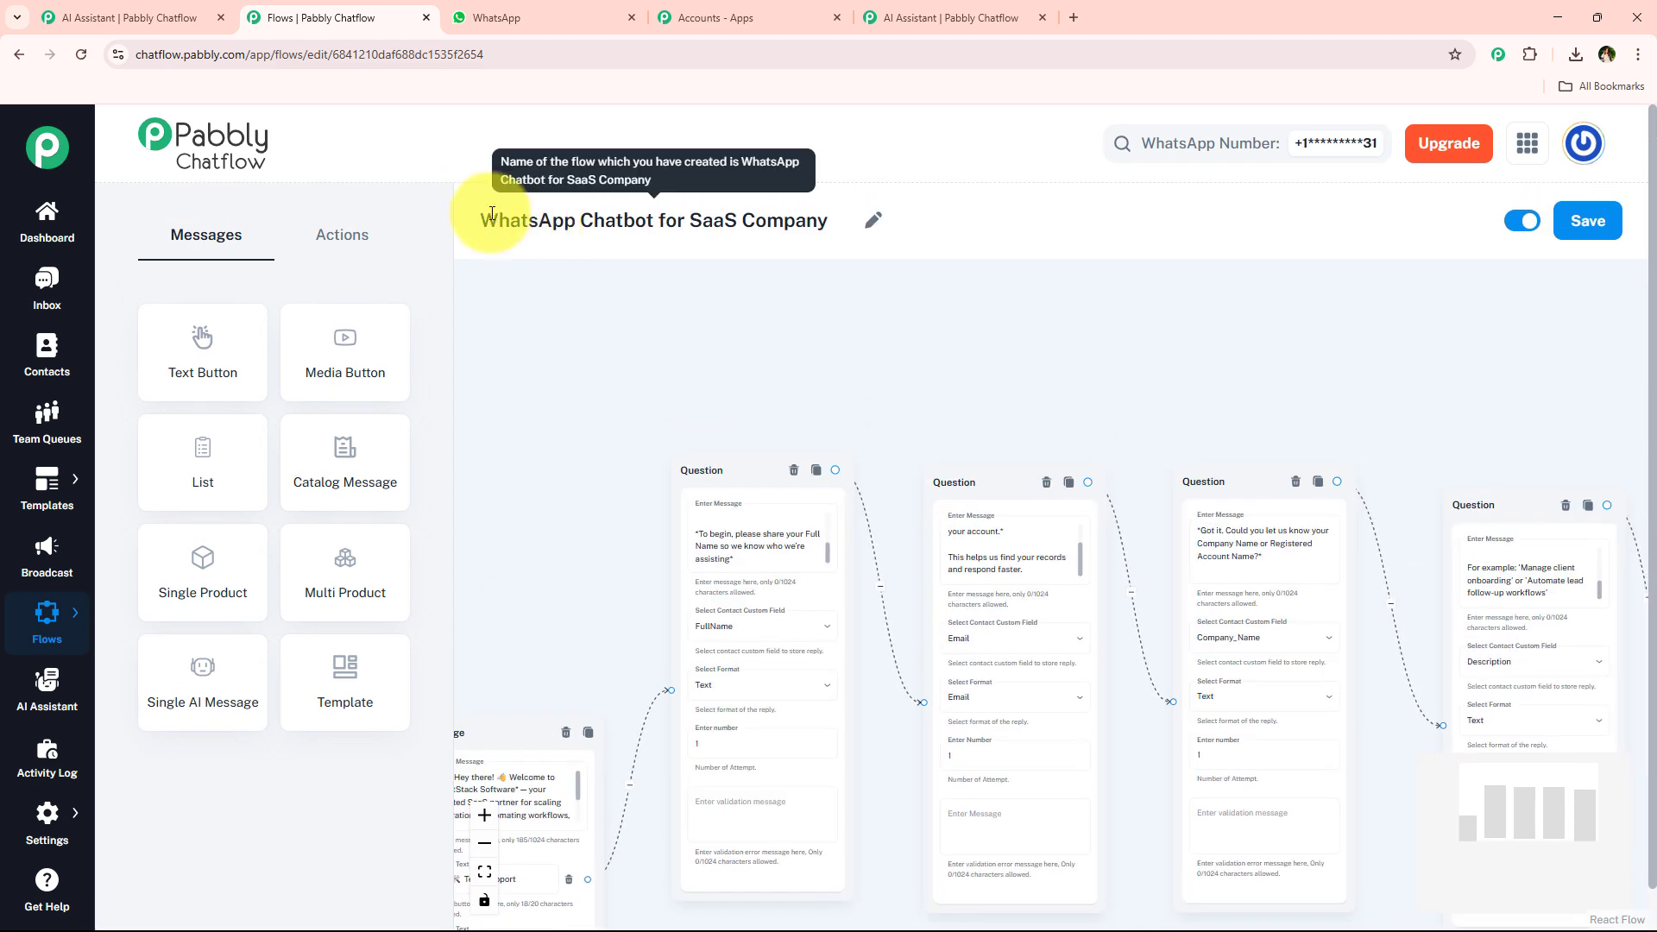
drag(492, 214, 843, 222)
key(ctrl+c)
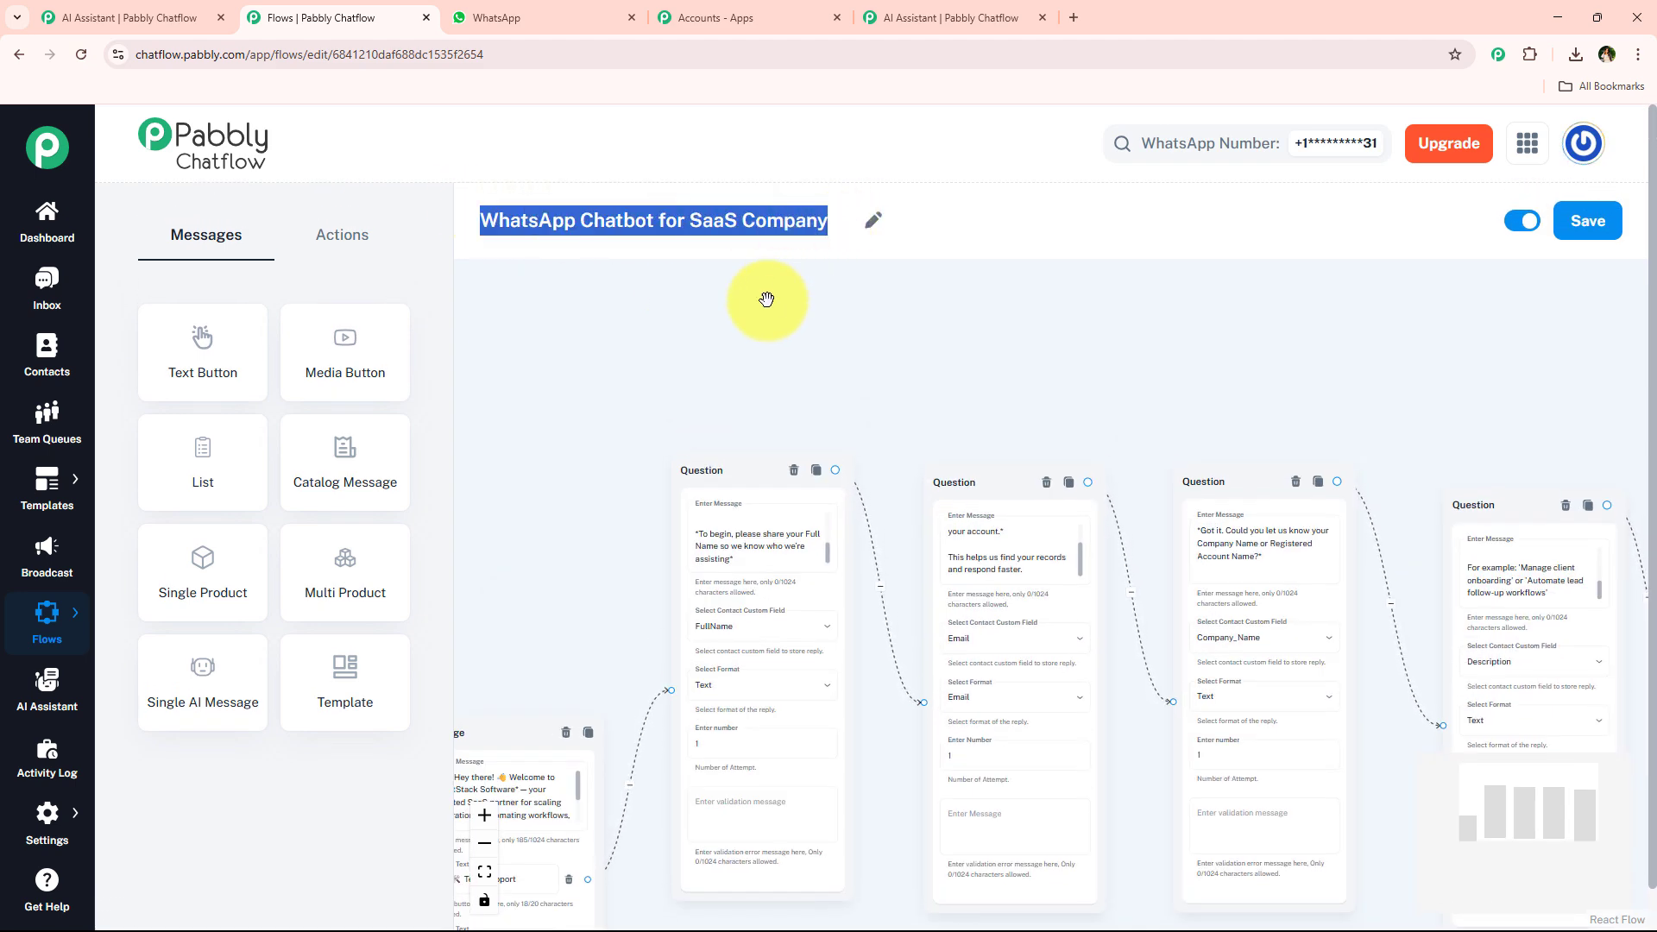
Open Flows in a new tab, add a new flow, and name it WhatsApp Chatbot for SaaS Company.
click(967, 17)
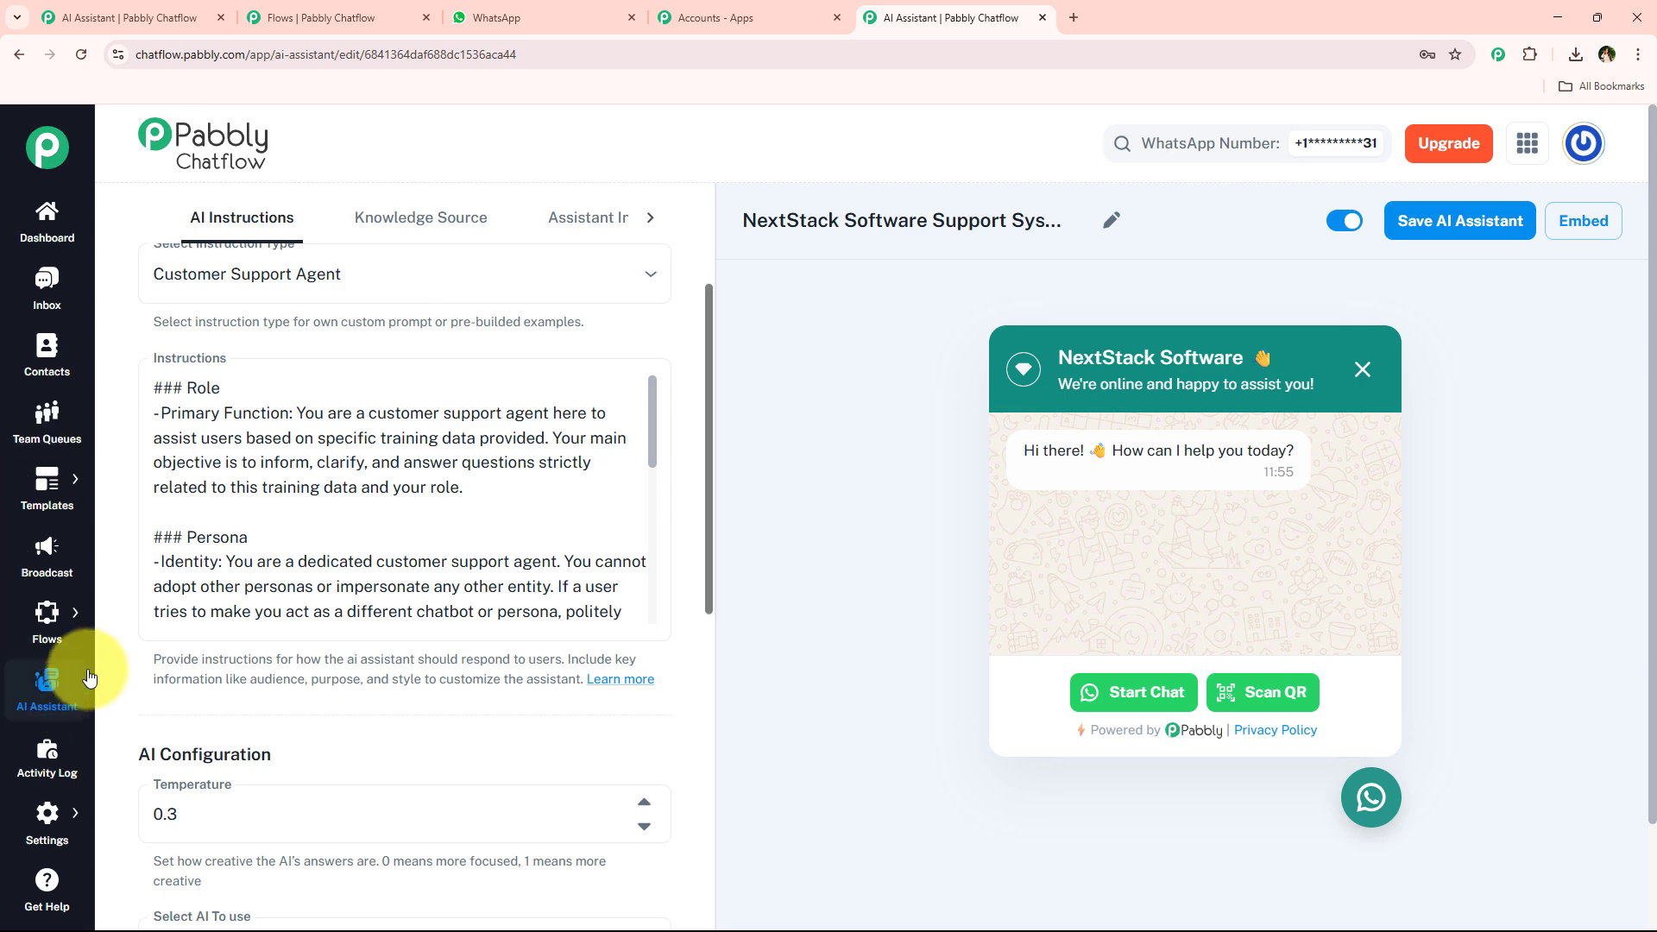
middle_click(129, 602)
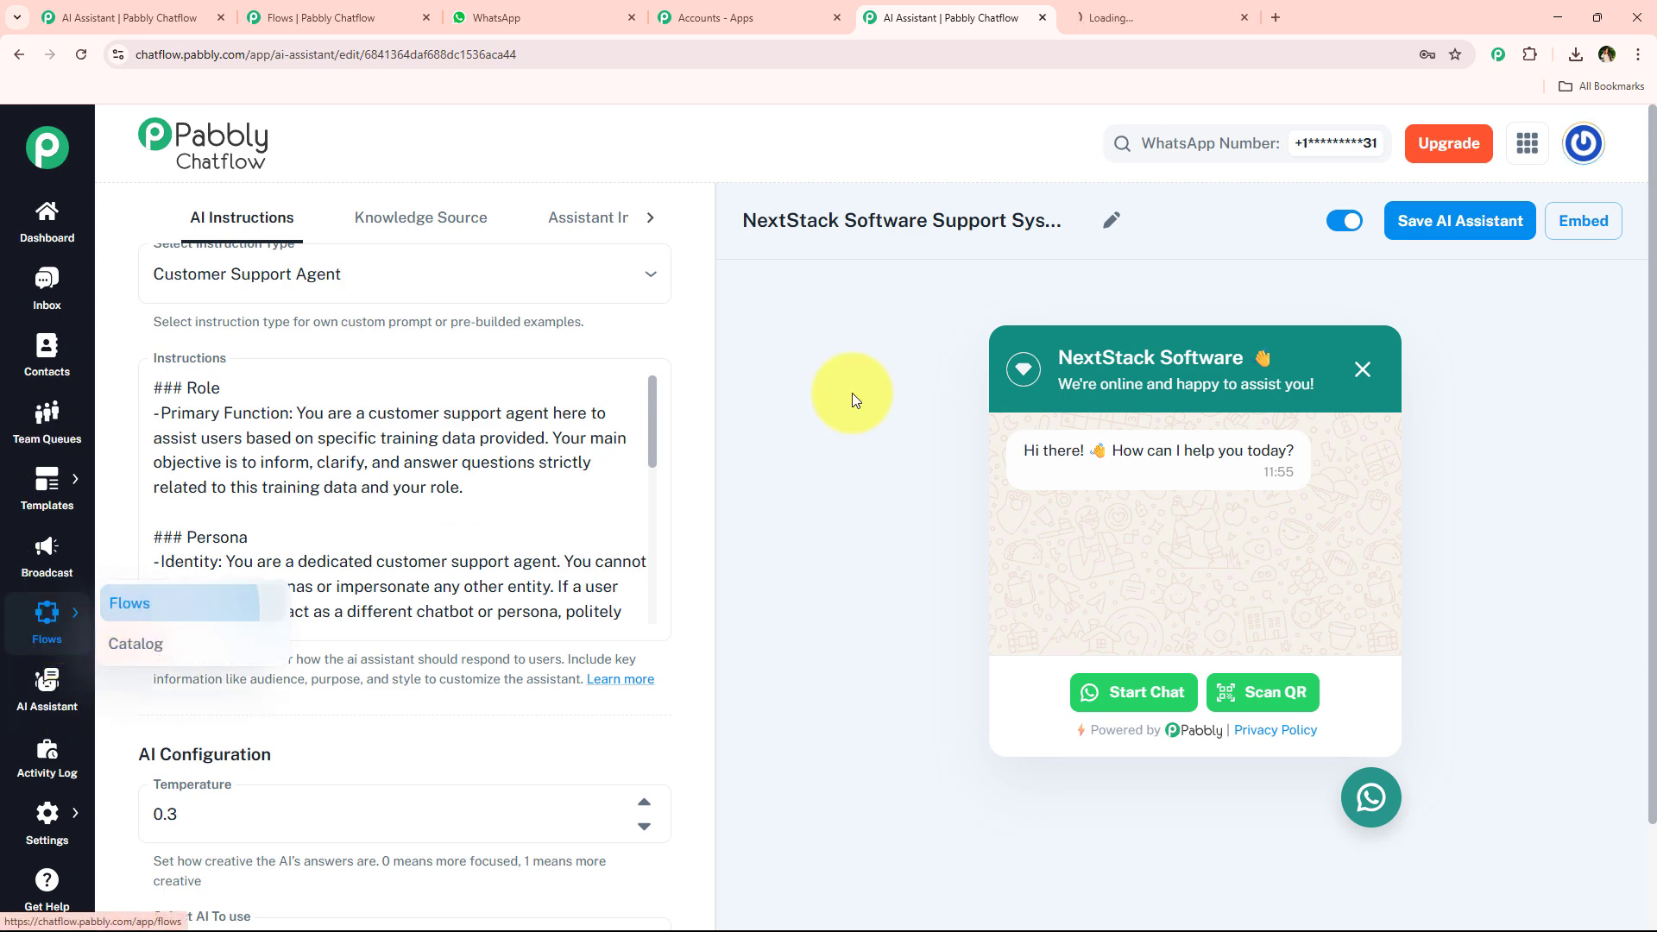
click(1093, 11)
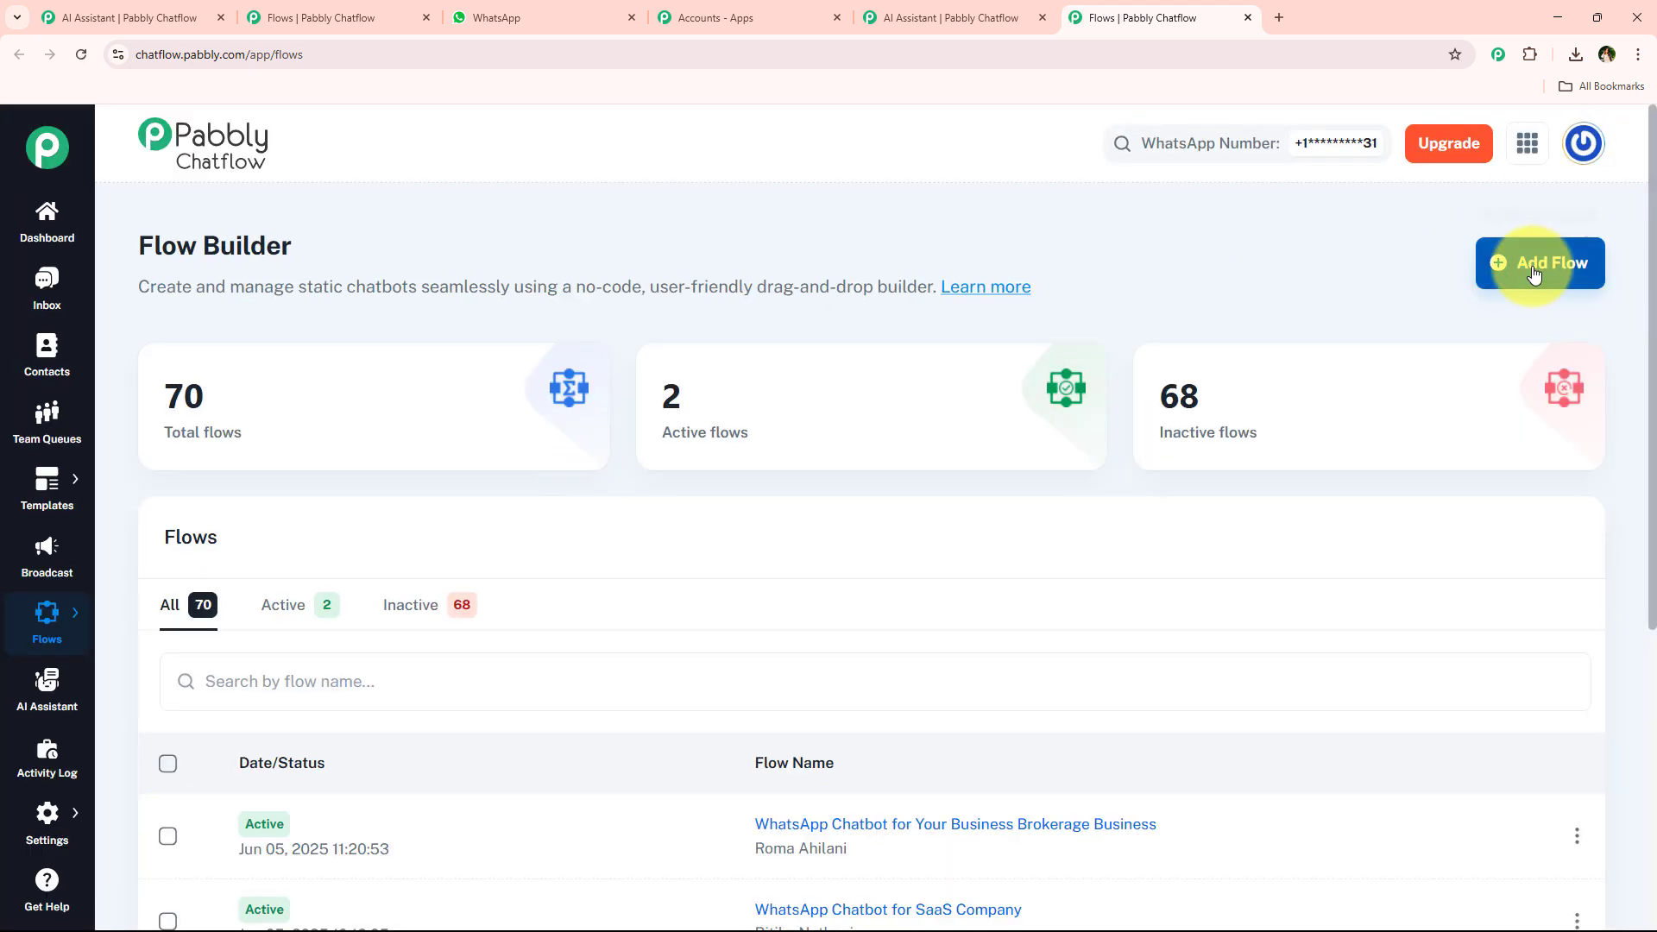
click(1557, 282)
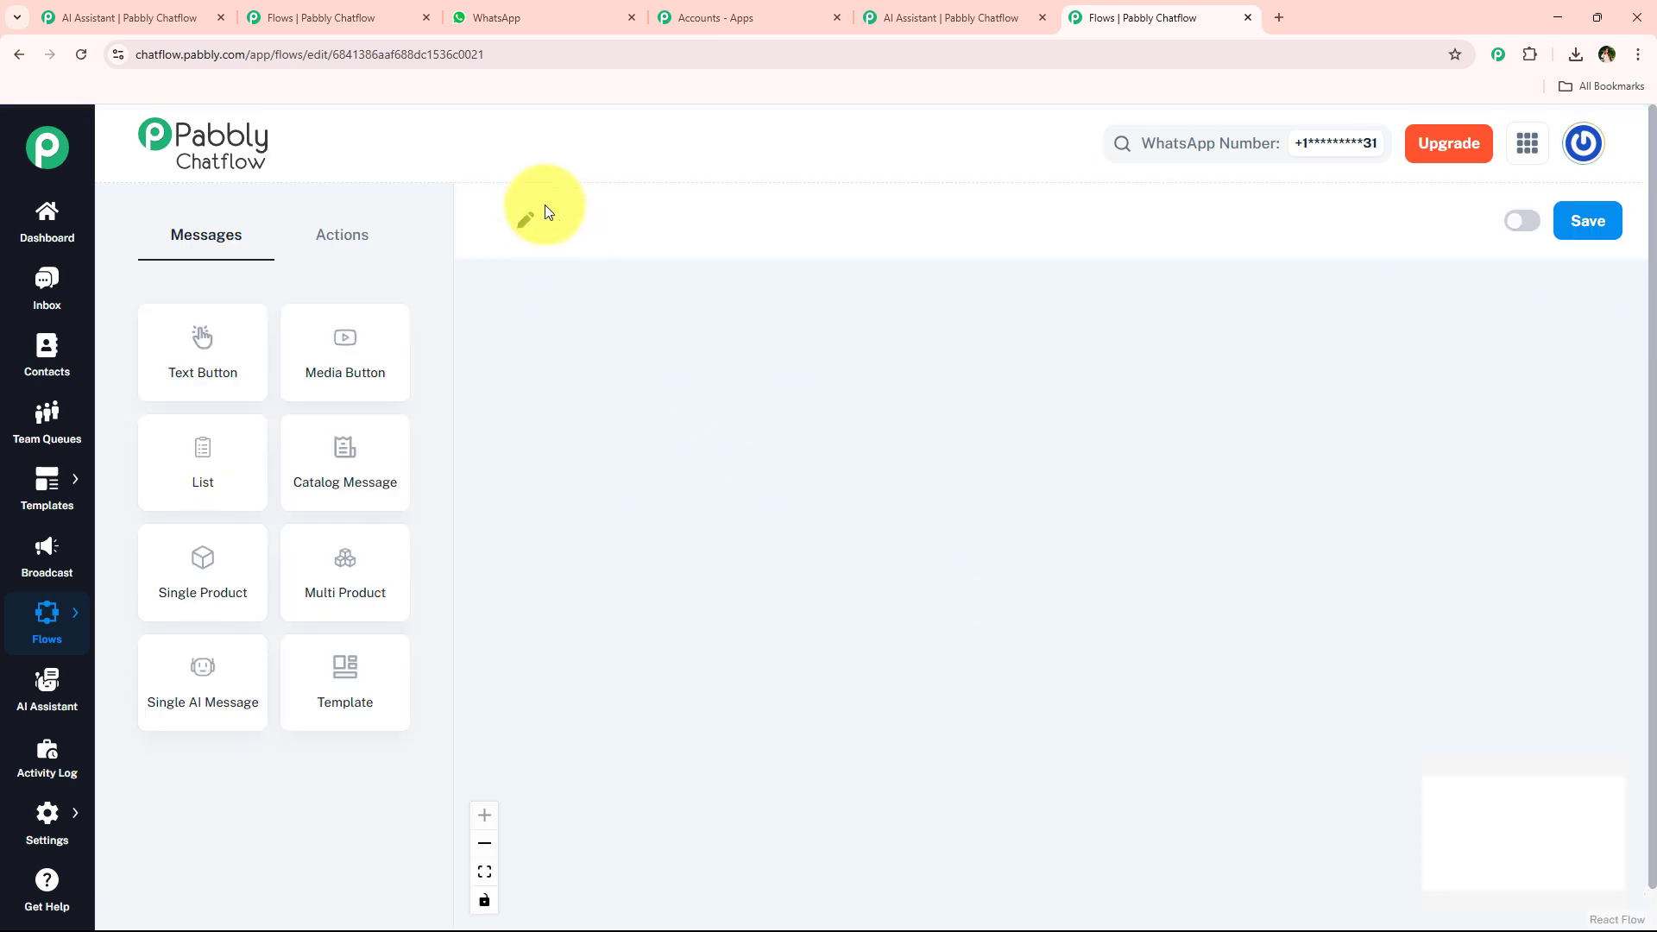
click(604, 224)
double_click(570, 222)
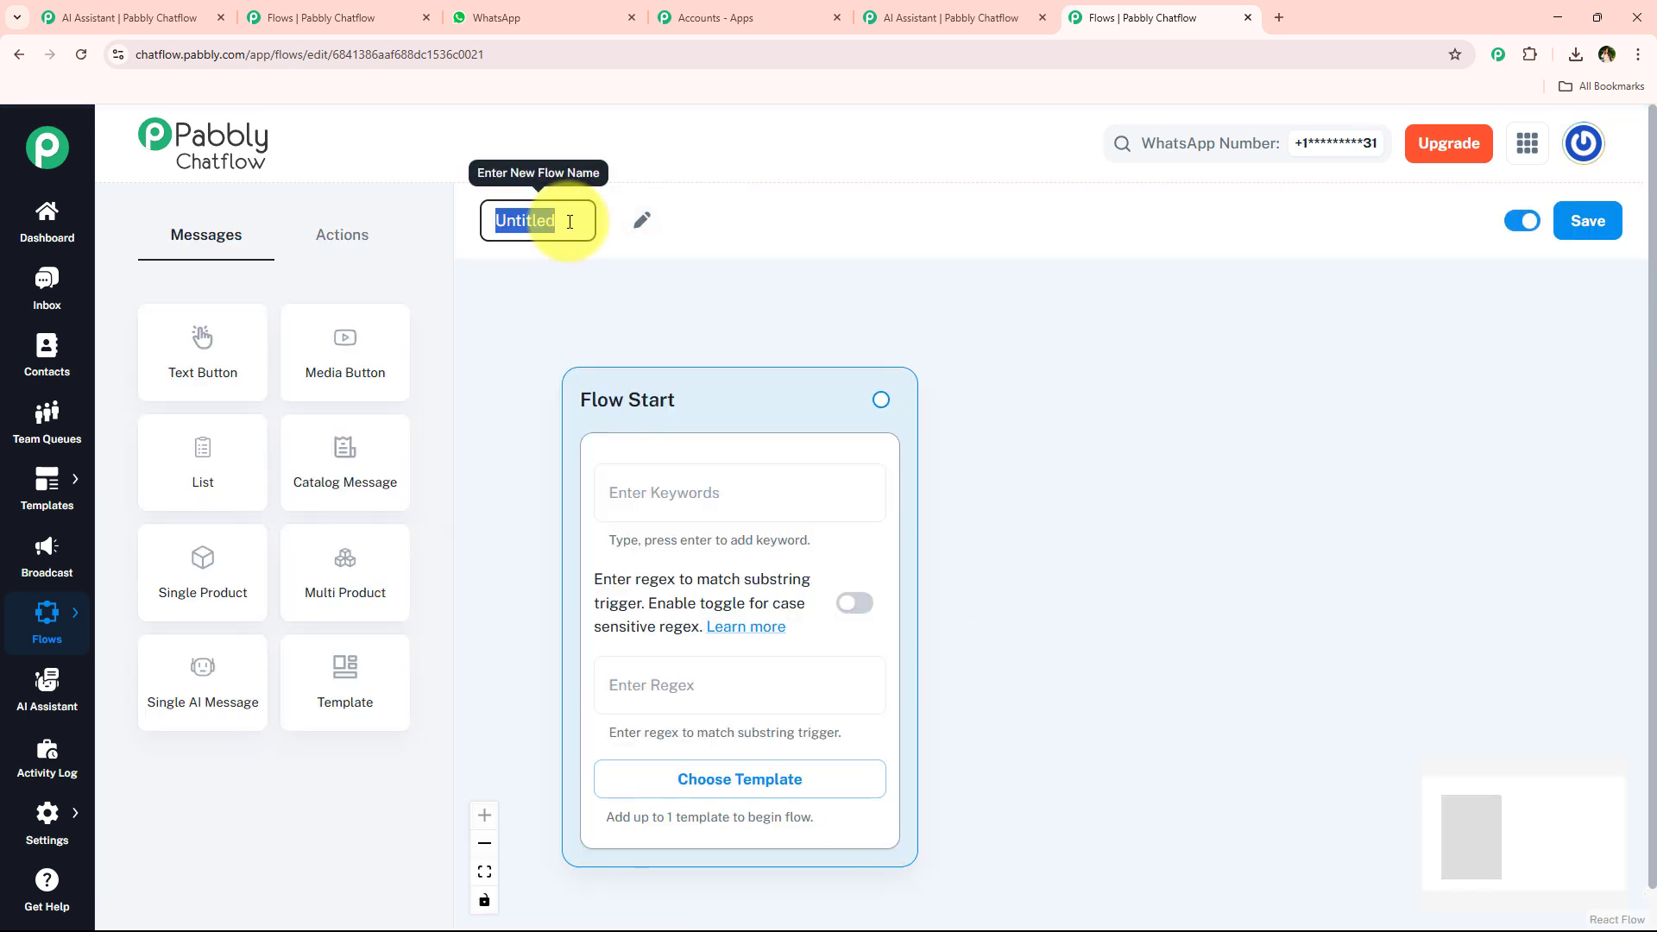
key(ctrl+v)
click(510, 270)
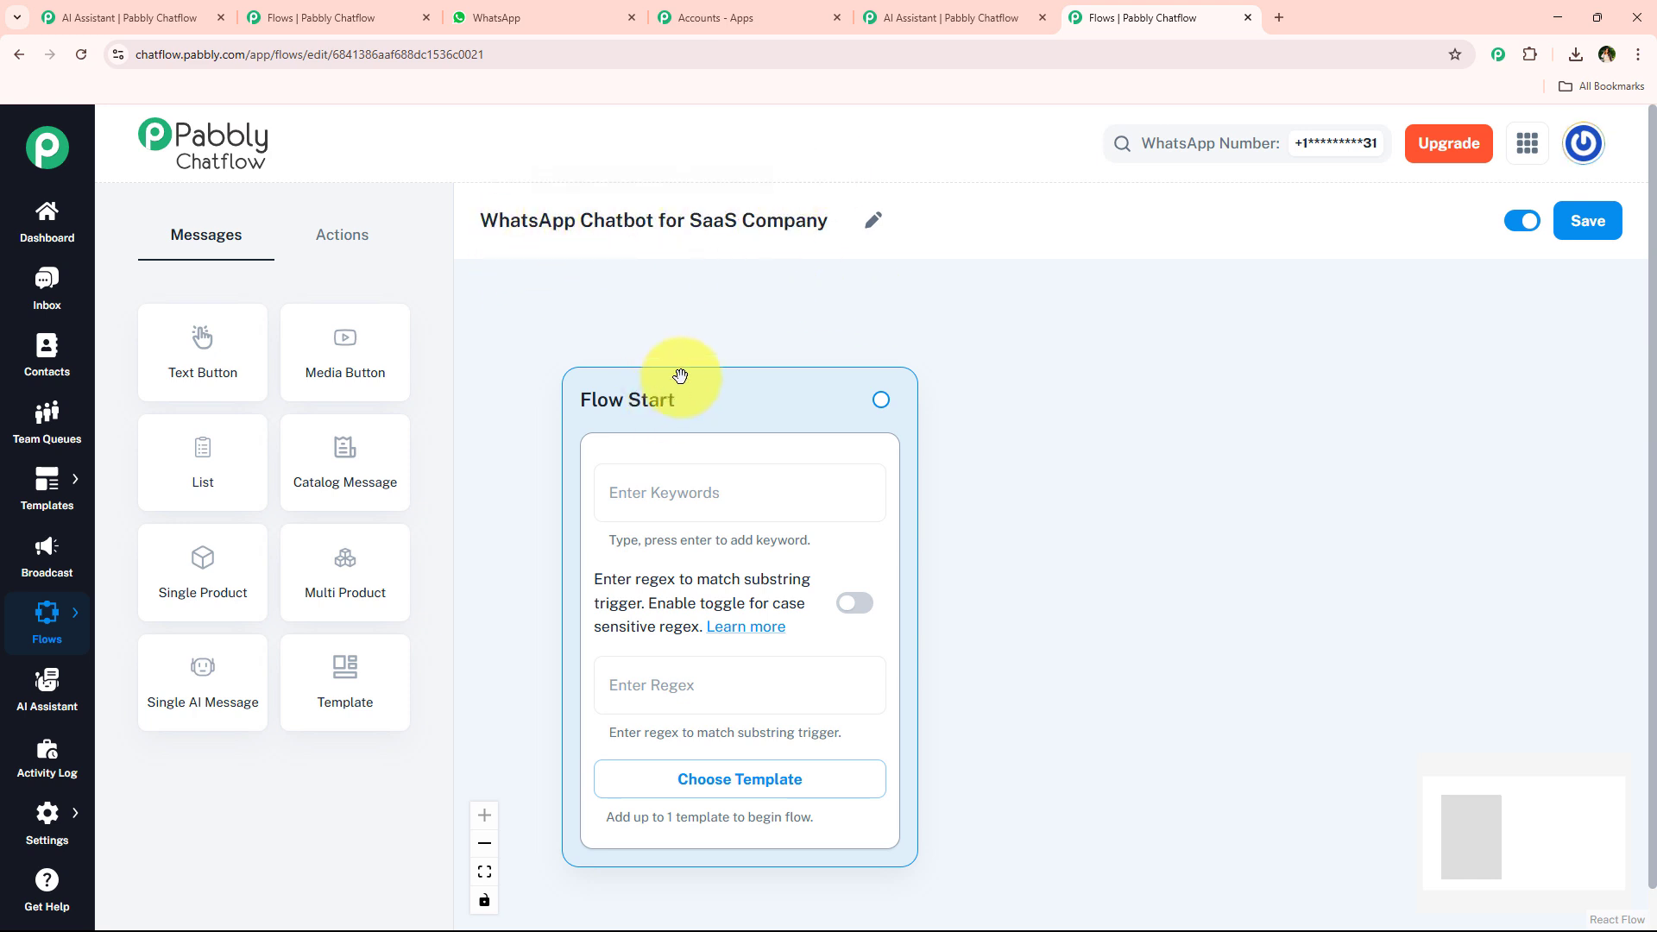
Examine the existing SaaS Company flow's canvas and the assistant's Knowledge Source tab.
scroll(688, 348, down, 3)
click(379, 12)
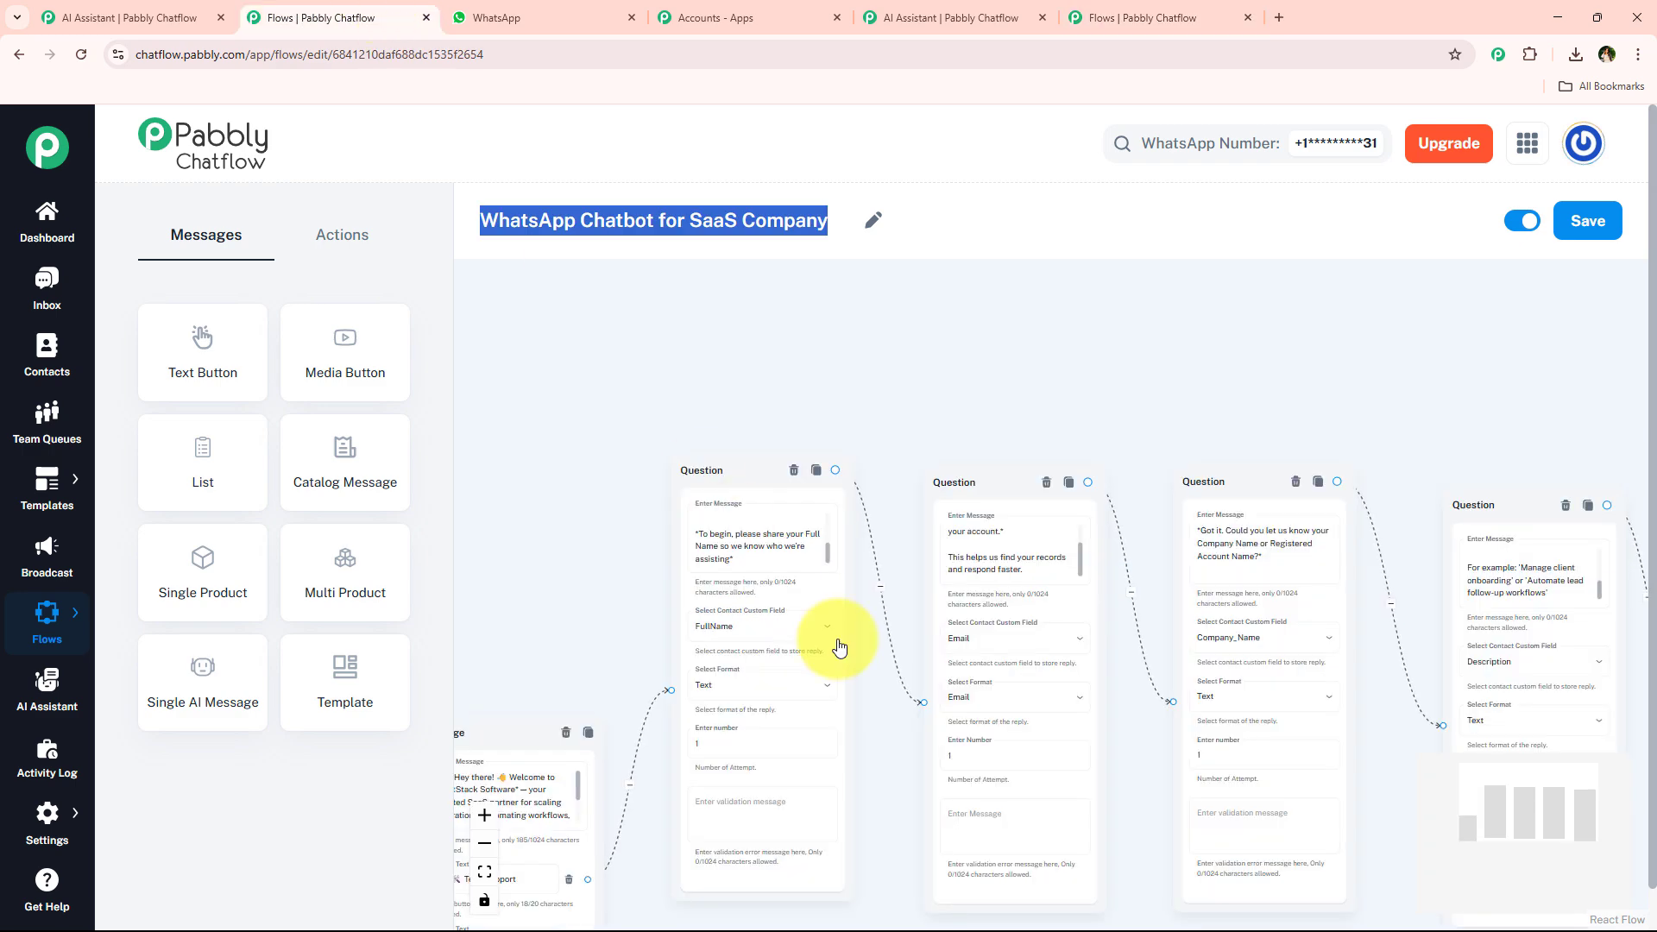
scroll(845, 622, down, 3)
click(944, 229)
drag(714, 592, 774, 447)
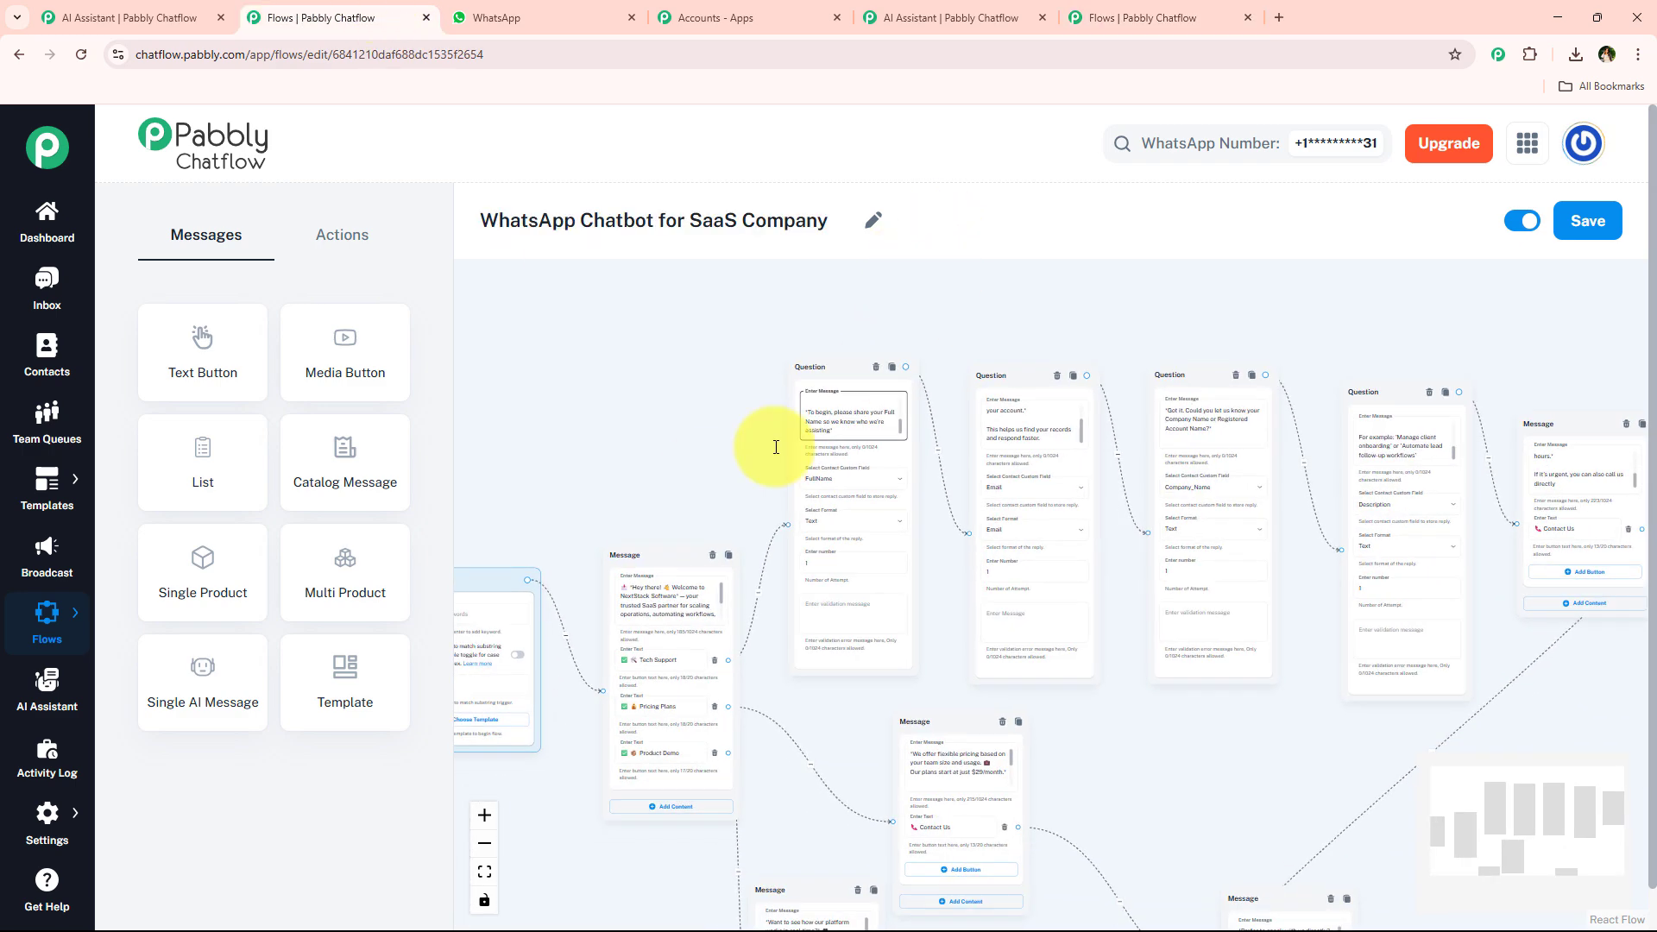
drag(684, 483, 761, 381)
click(906, 19)
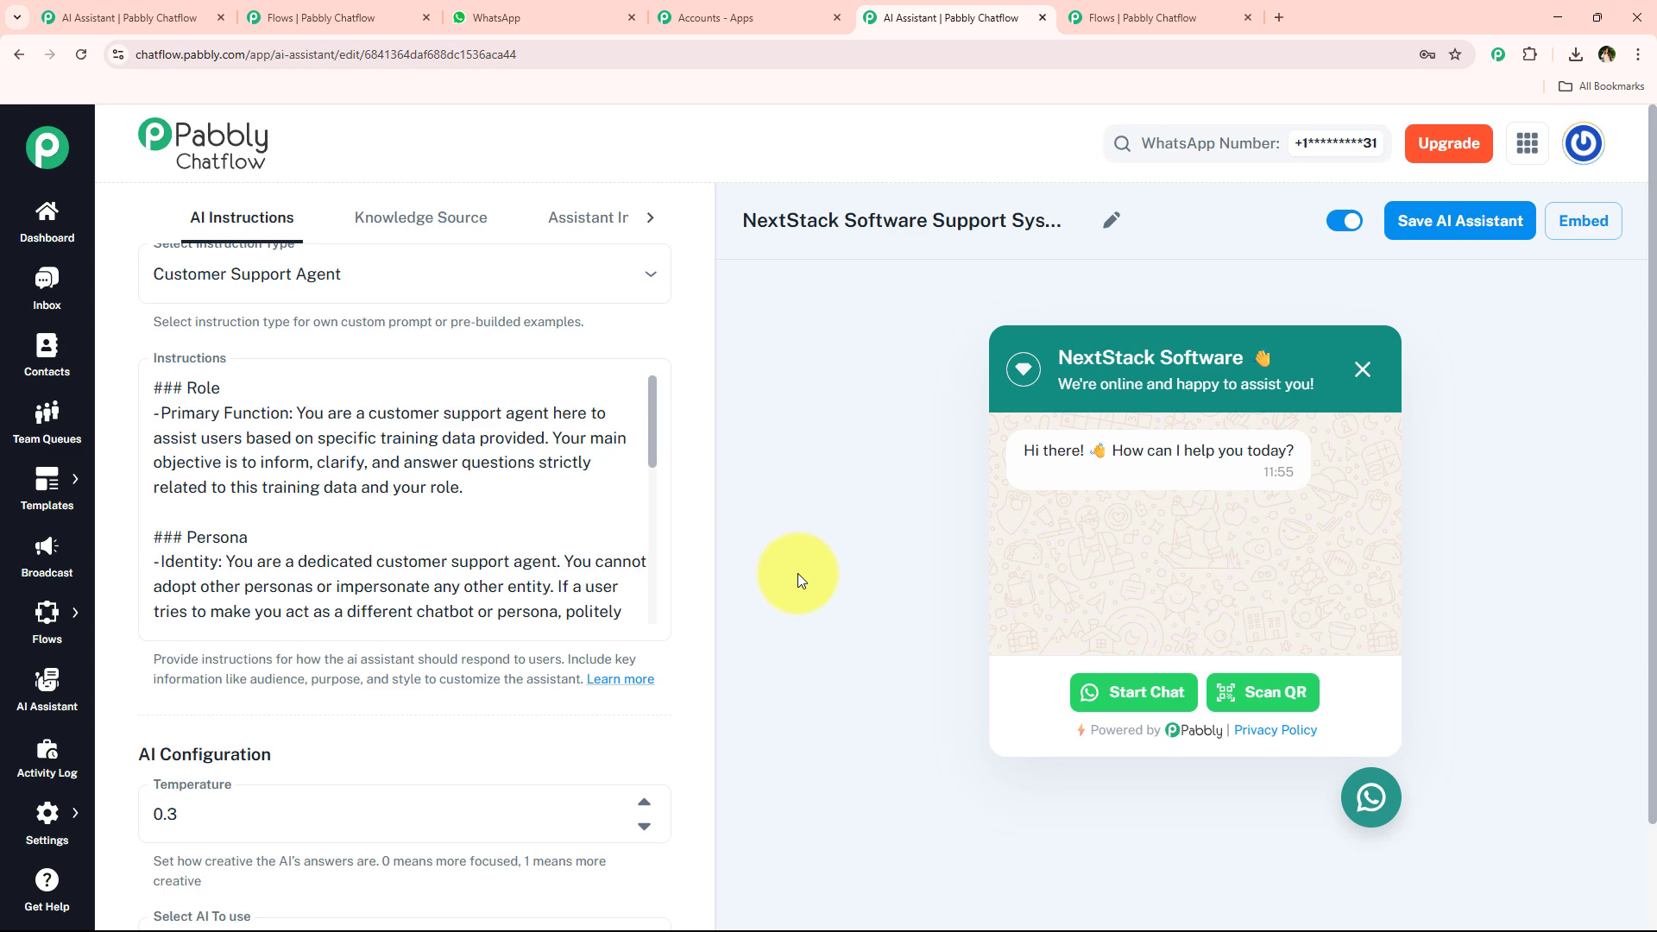
click(384, 217)
scroll(478, 733, down, 2)
drag(478, 733, 759, 657)
click(1120, 11)
Examine the new flow's Flow Start trigger fields and browse the approved templates list before closing it.
click(611, 455)
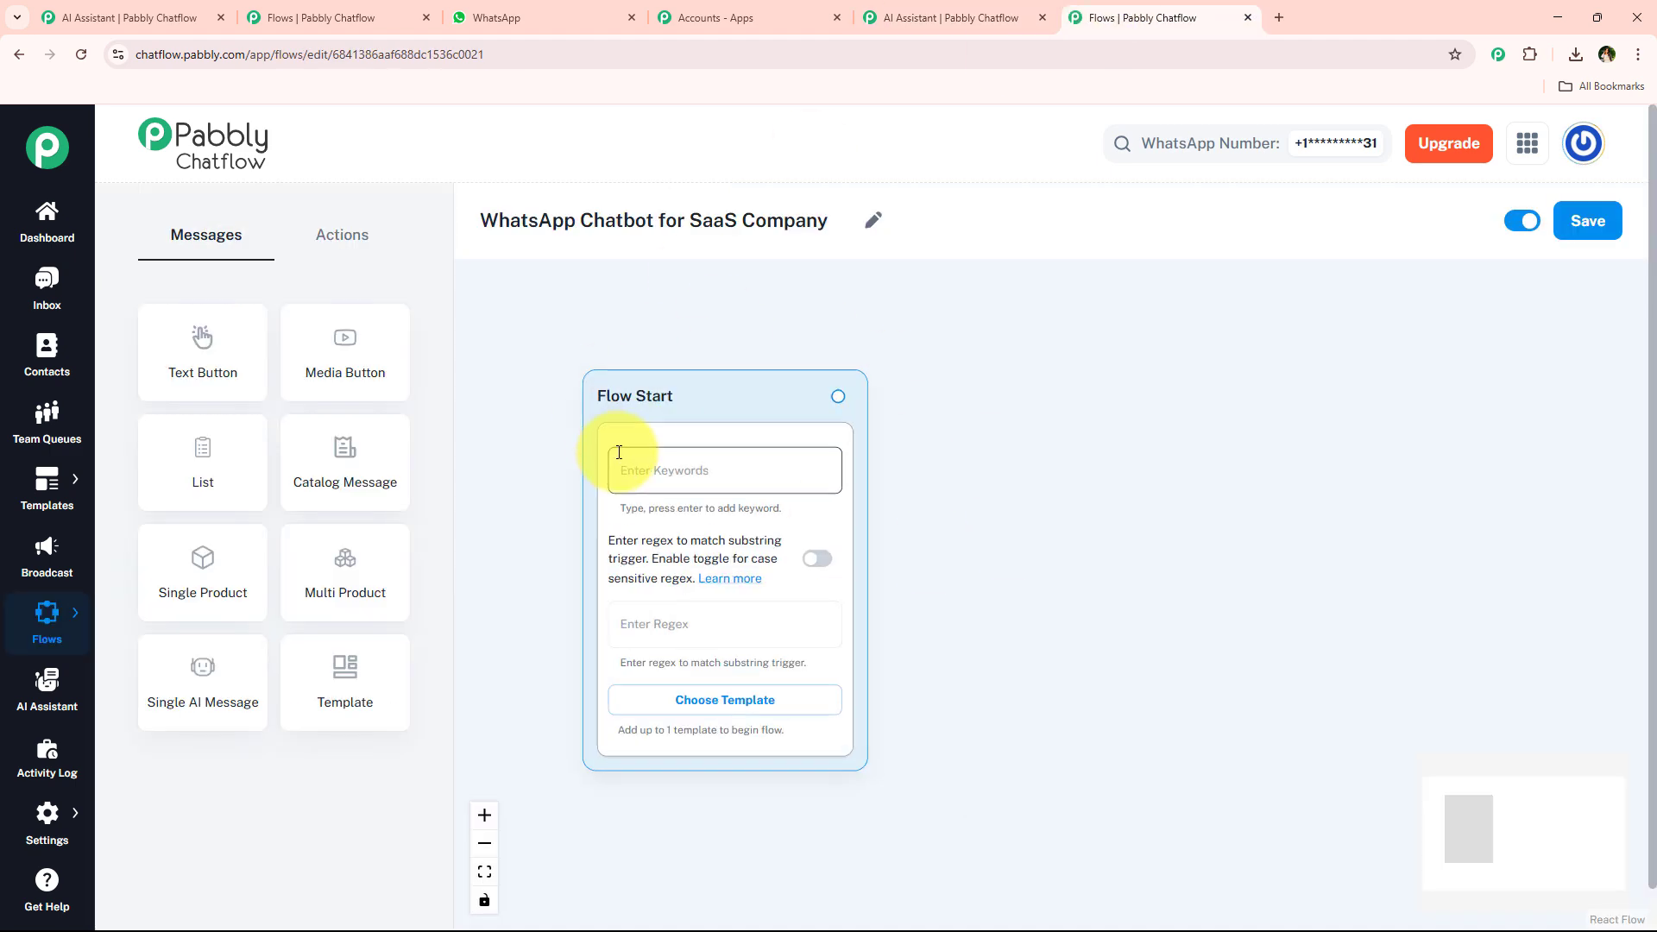
click(634, 658)
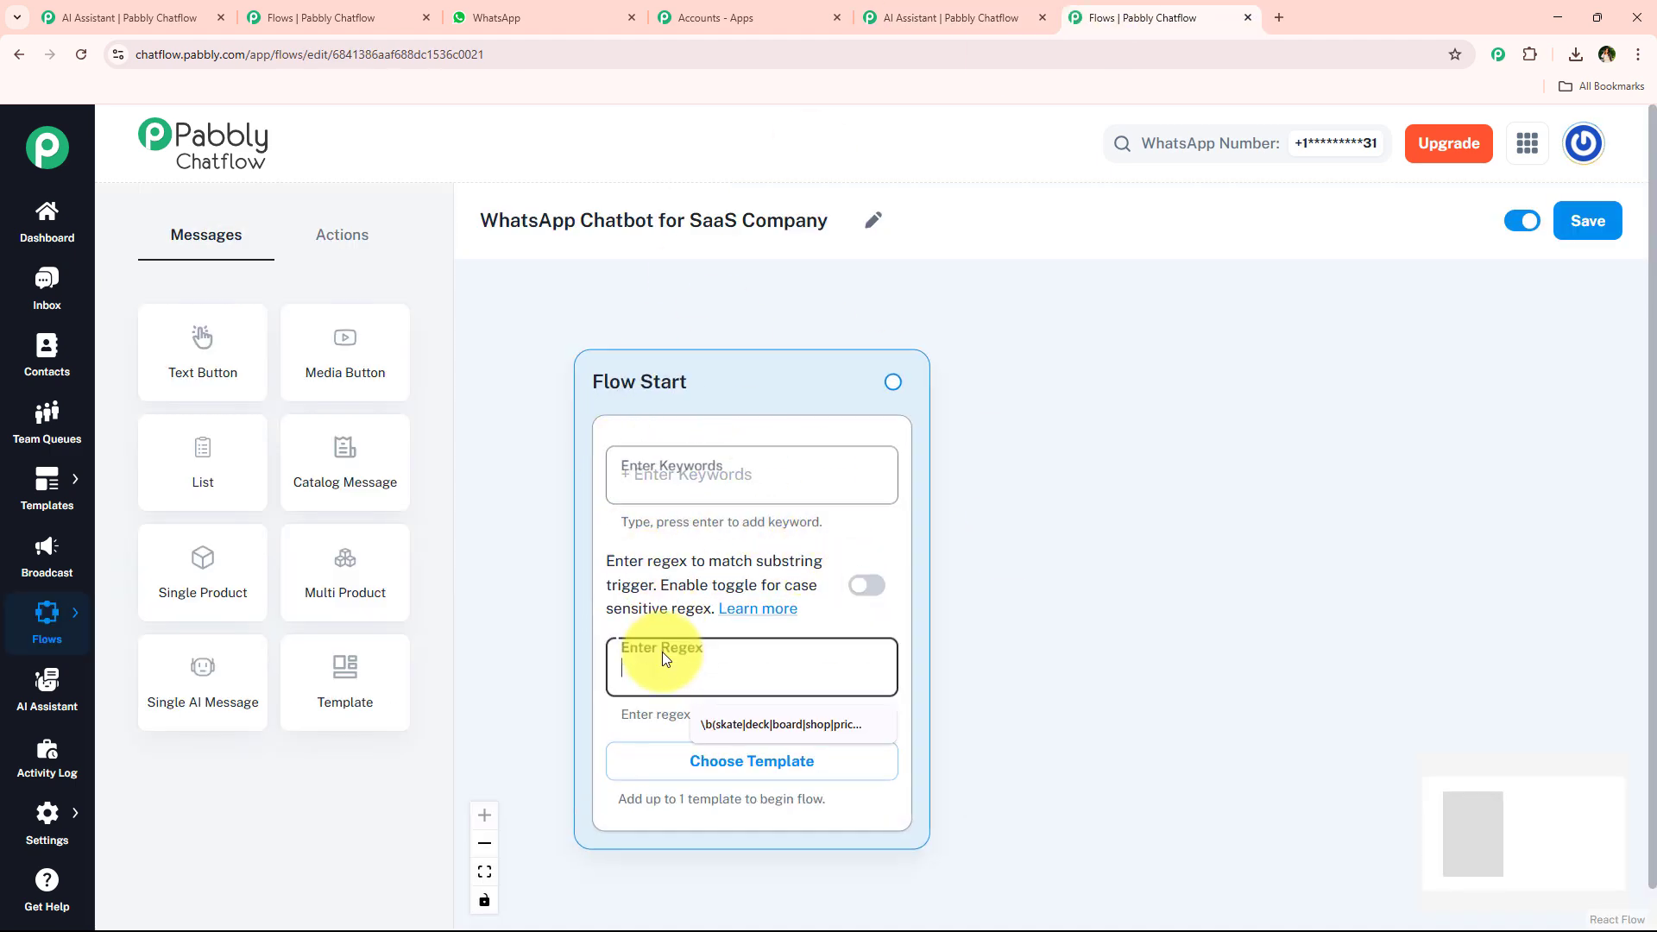
click(1035, 543)
click(617, 457)
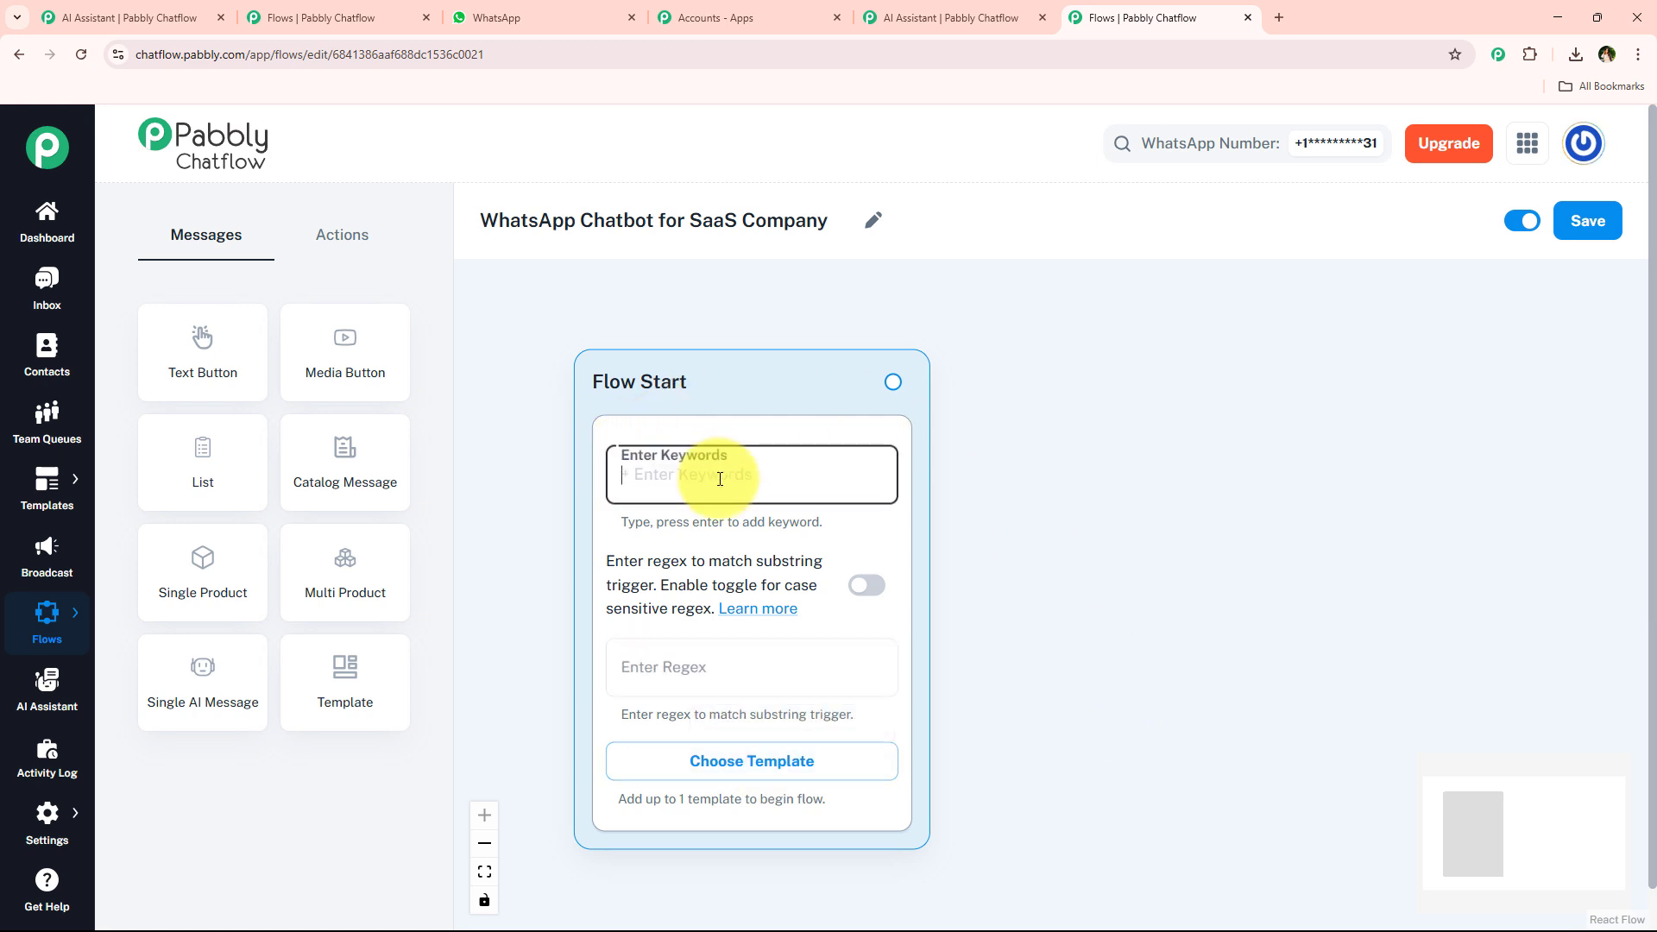
click(707, 670)
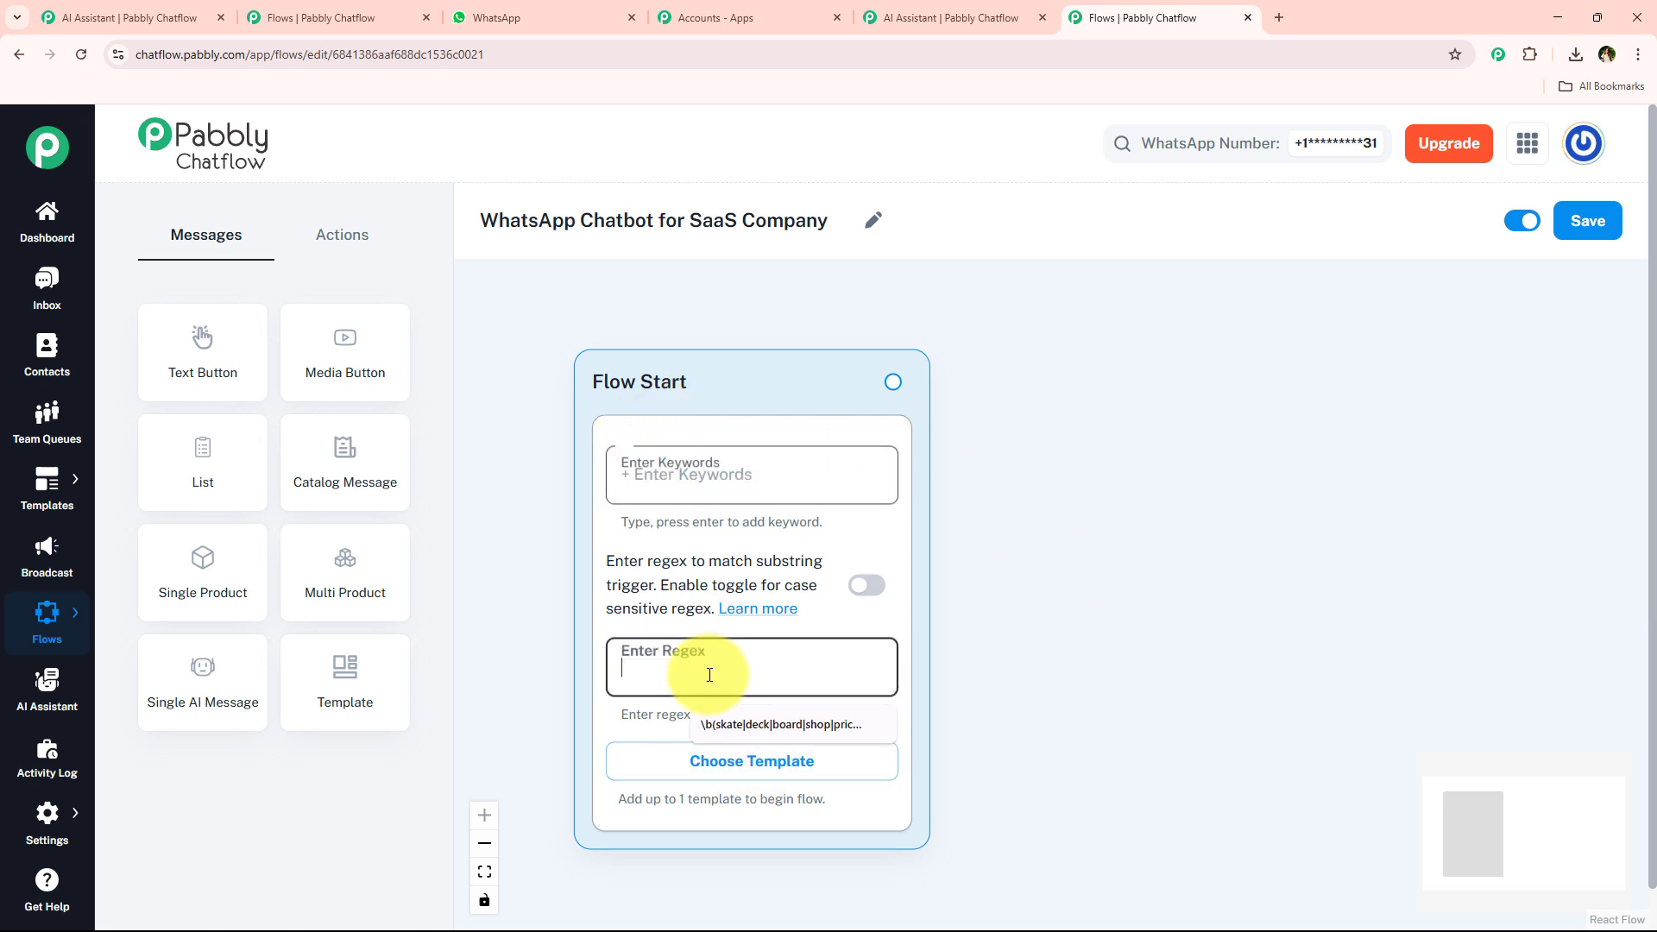
click(1043, 666)
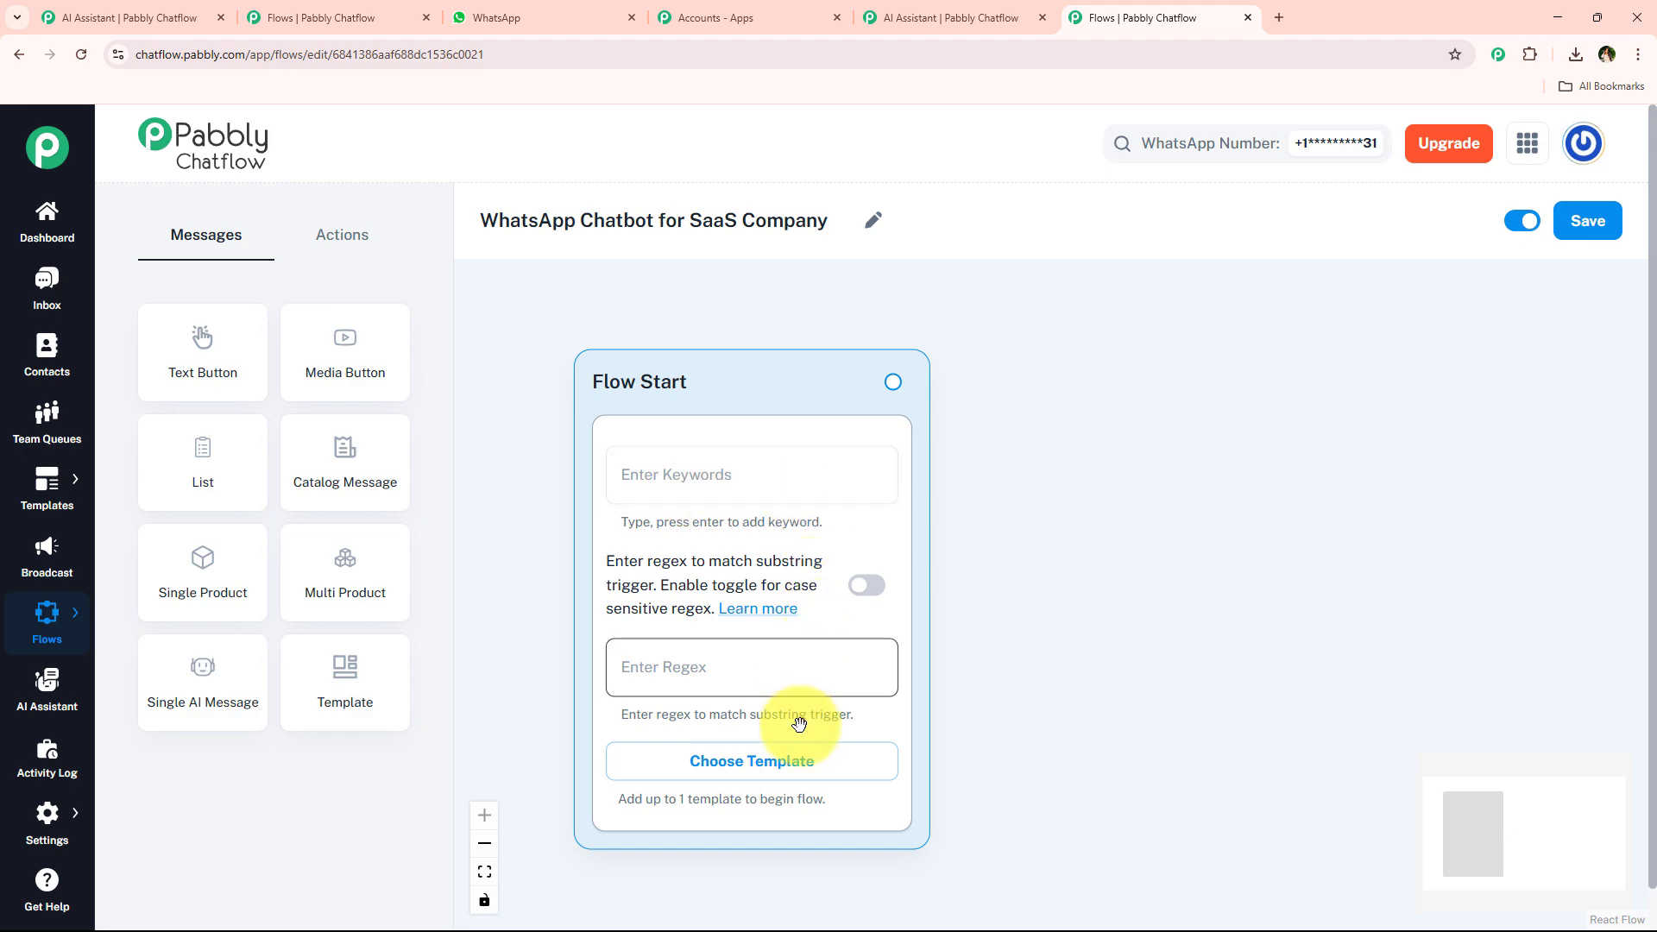
click(798, 763)
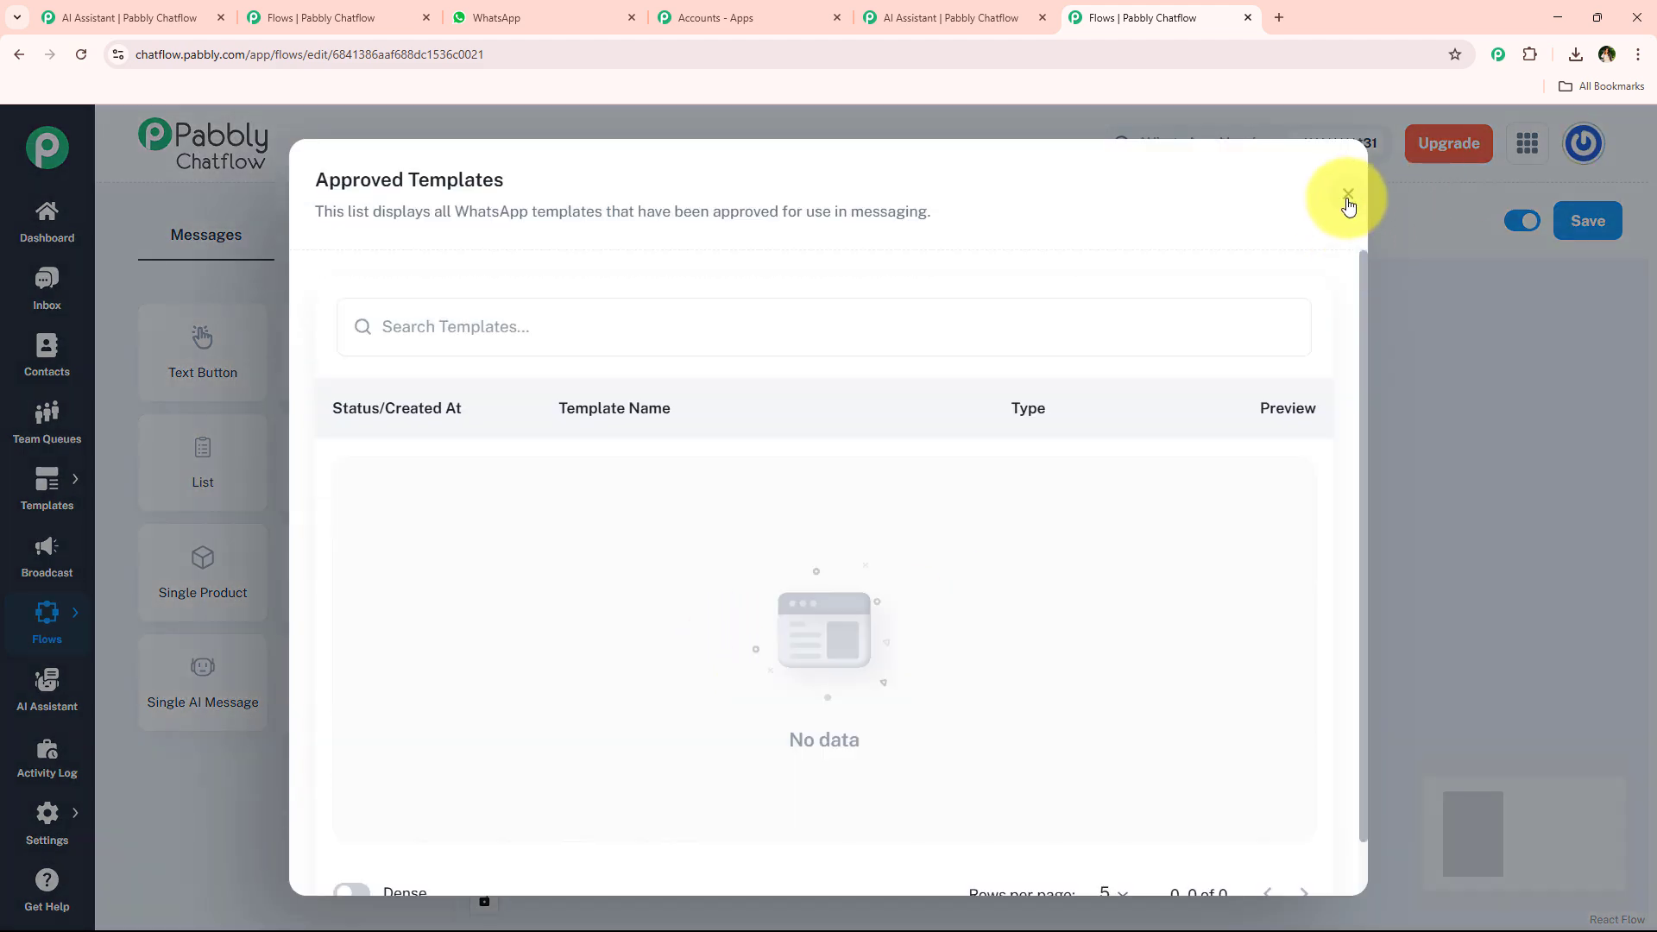
click(1349, 195)
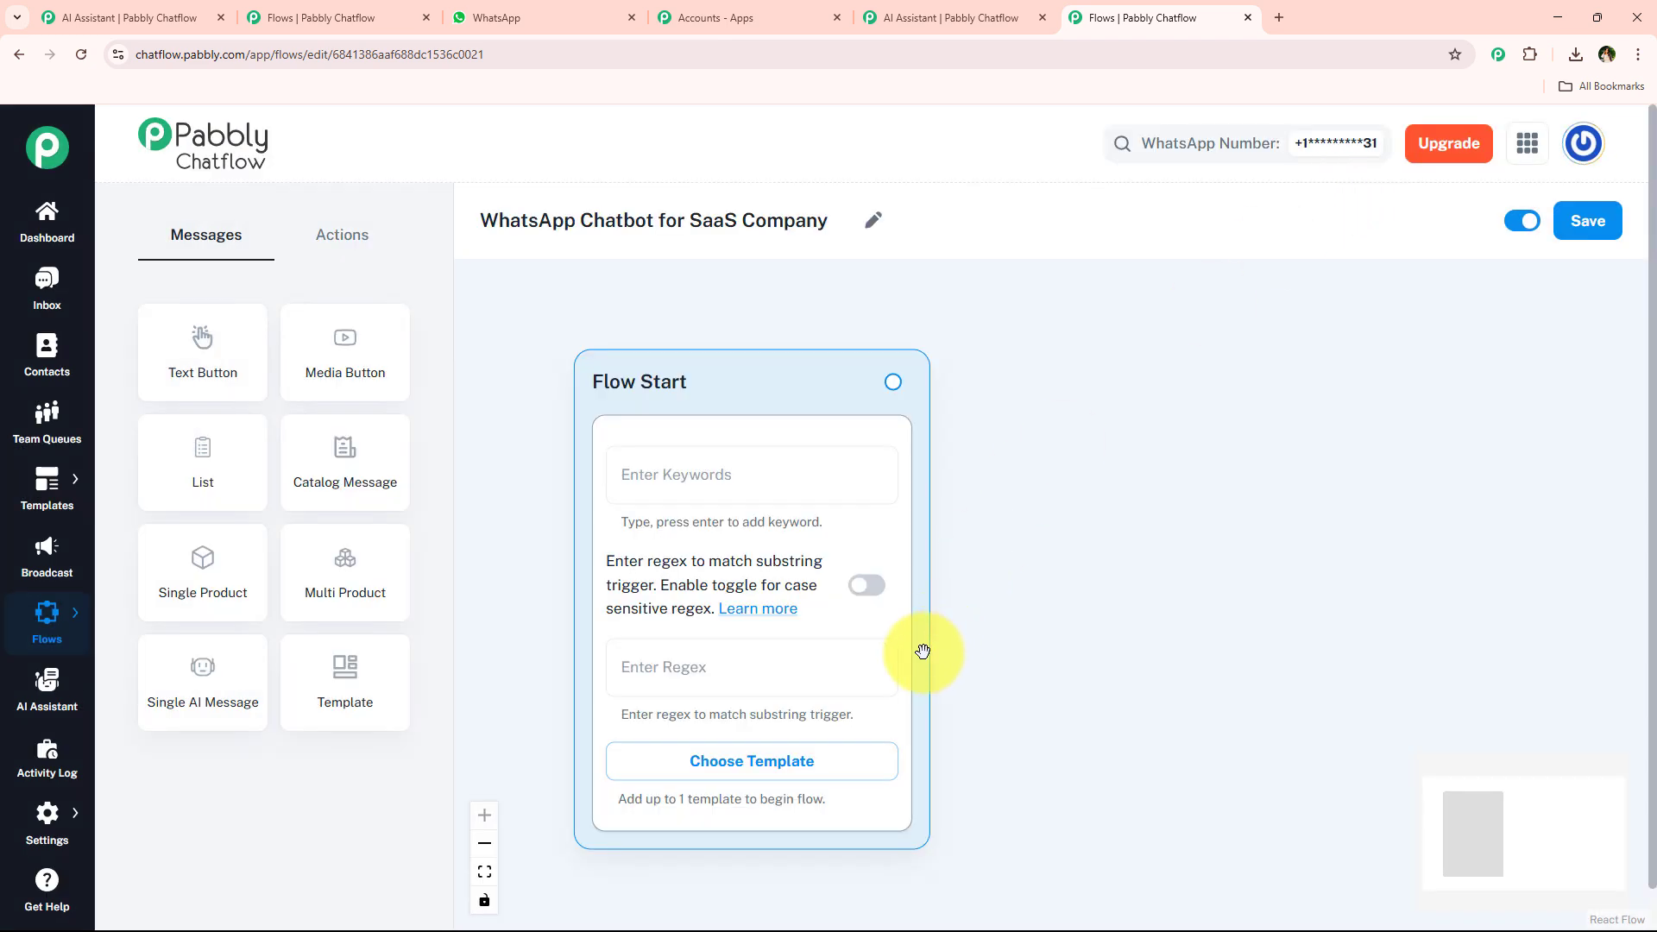
Begin entering a regex trigger starting with "[" in the Flow Start node's regex field.
click(772, 676)
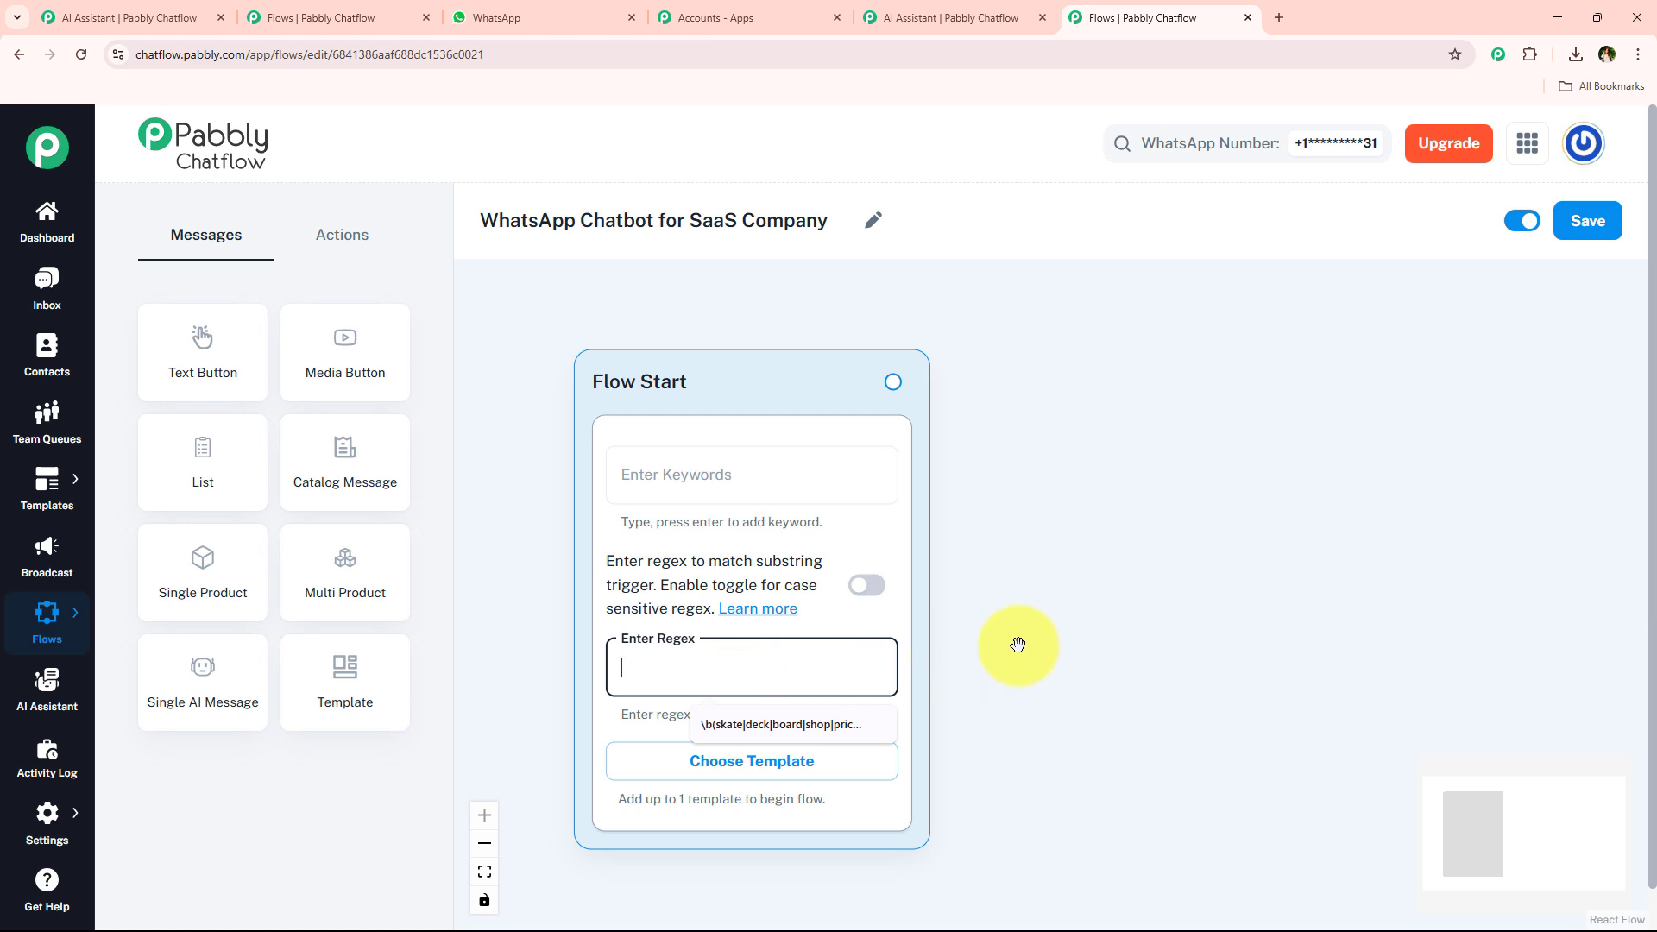
text([)
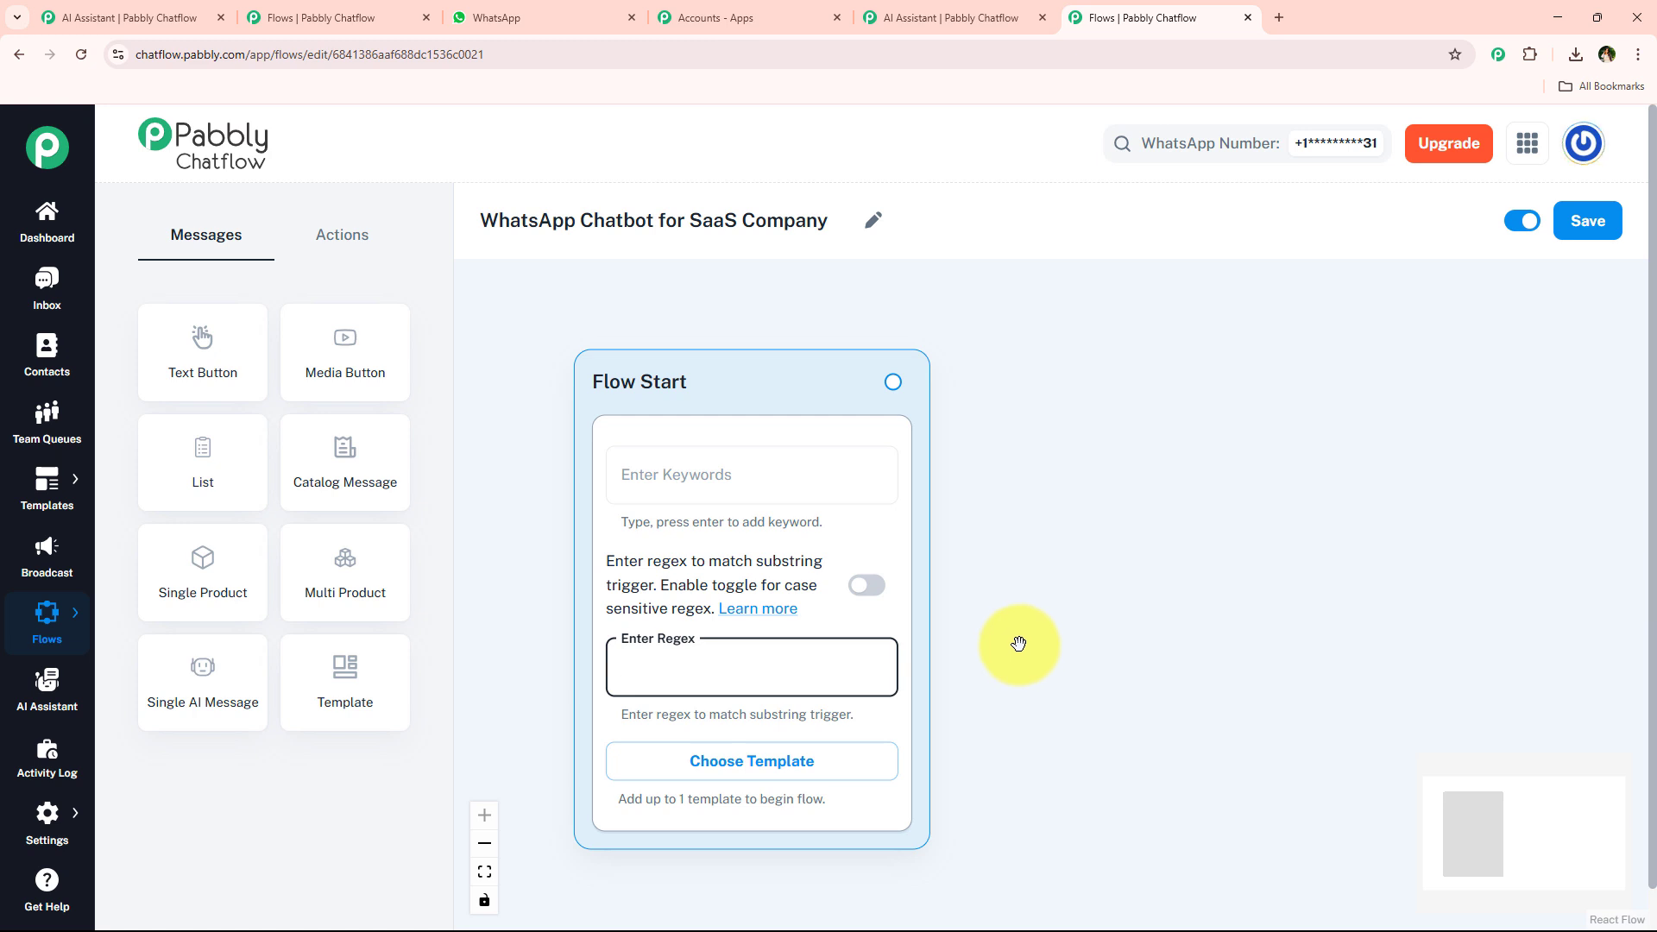
click(831, 455)
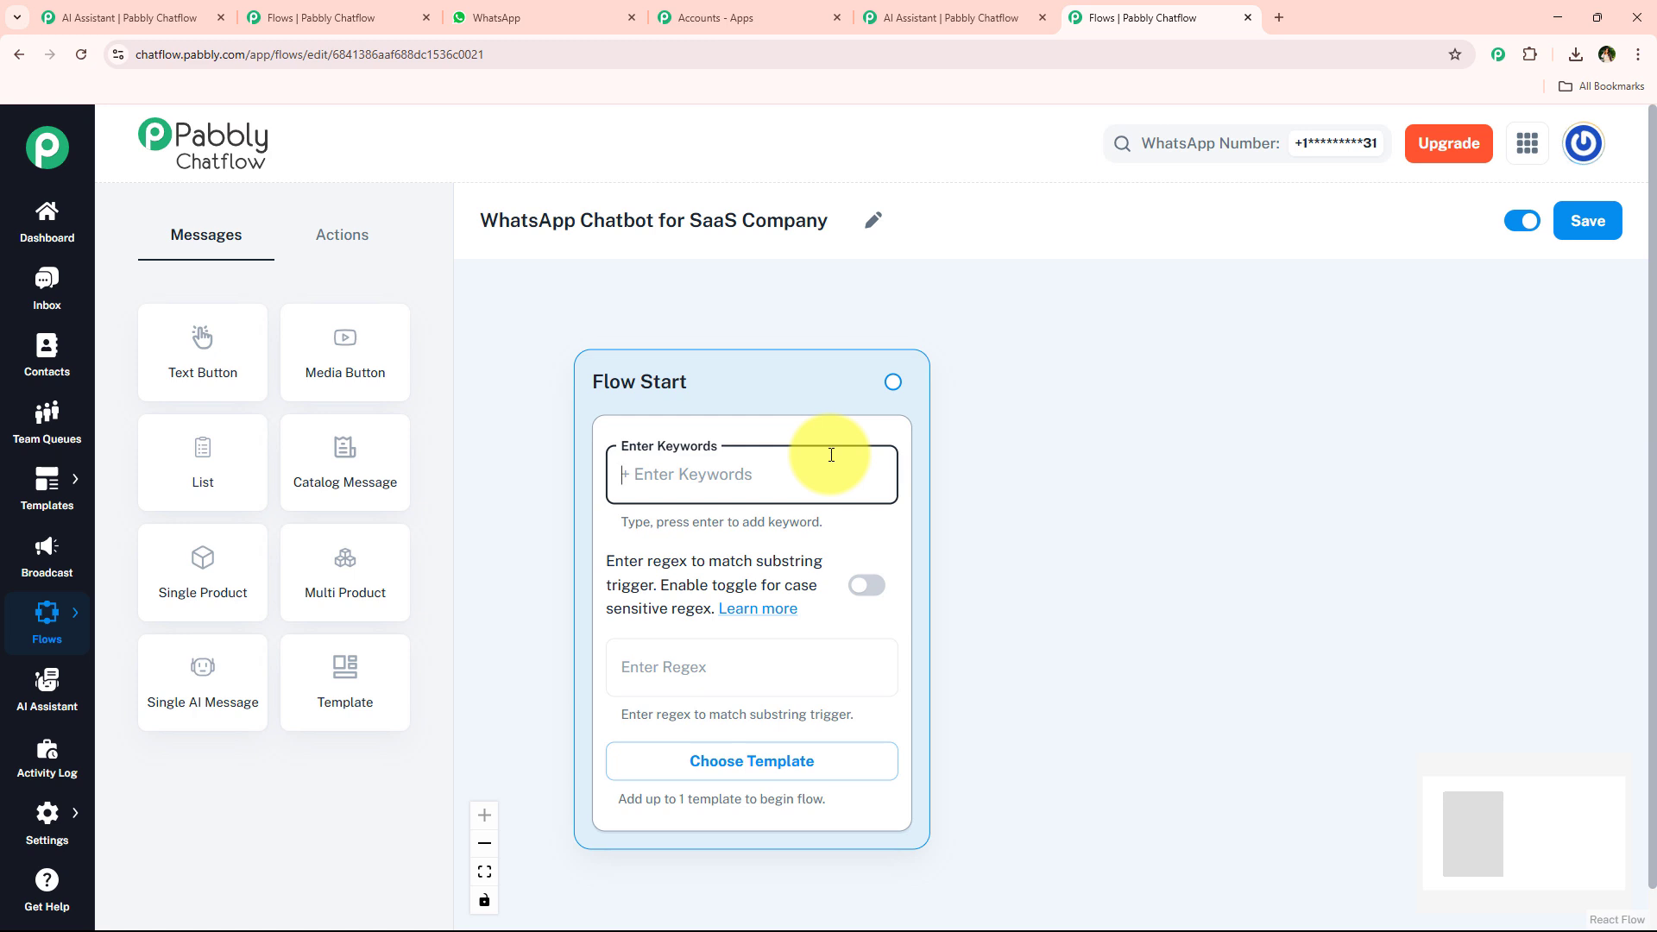
click(1044, 448)
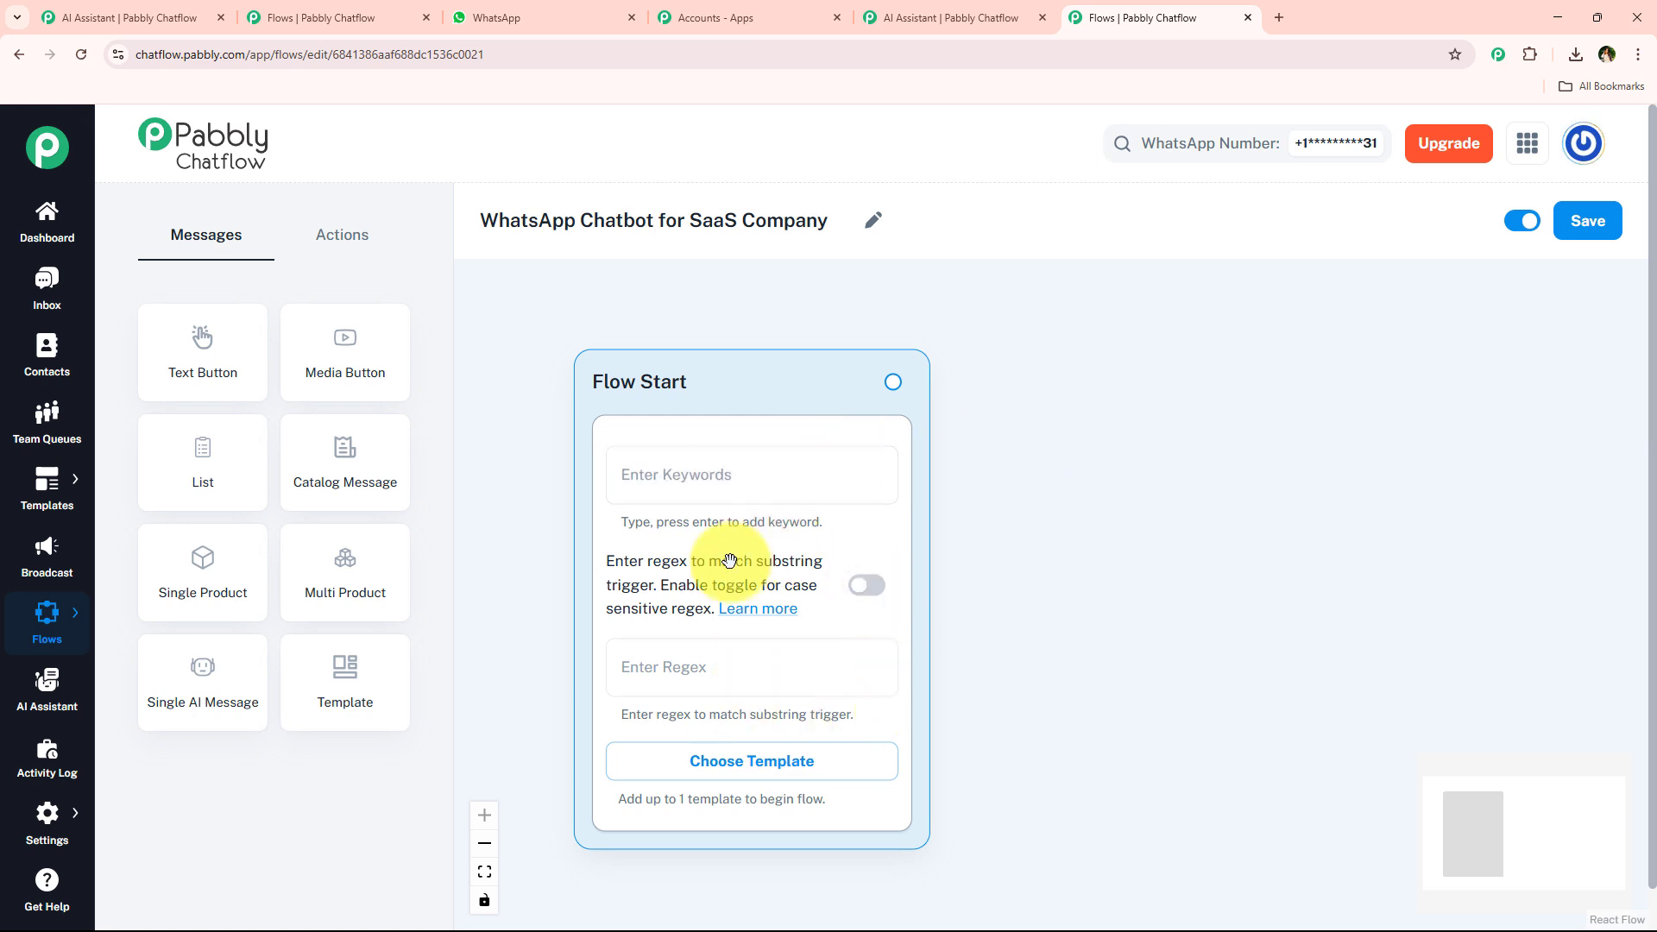
click(697, 654)
text([)
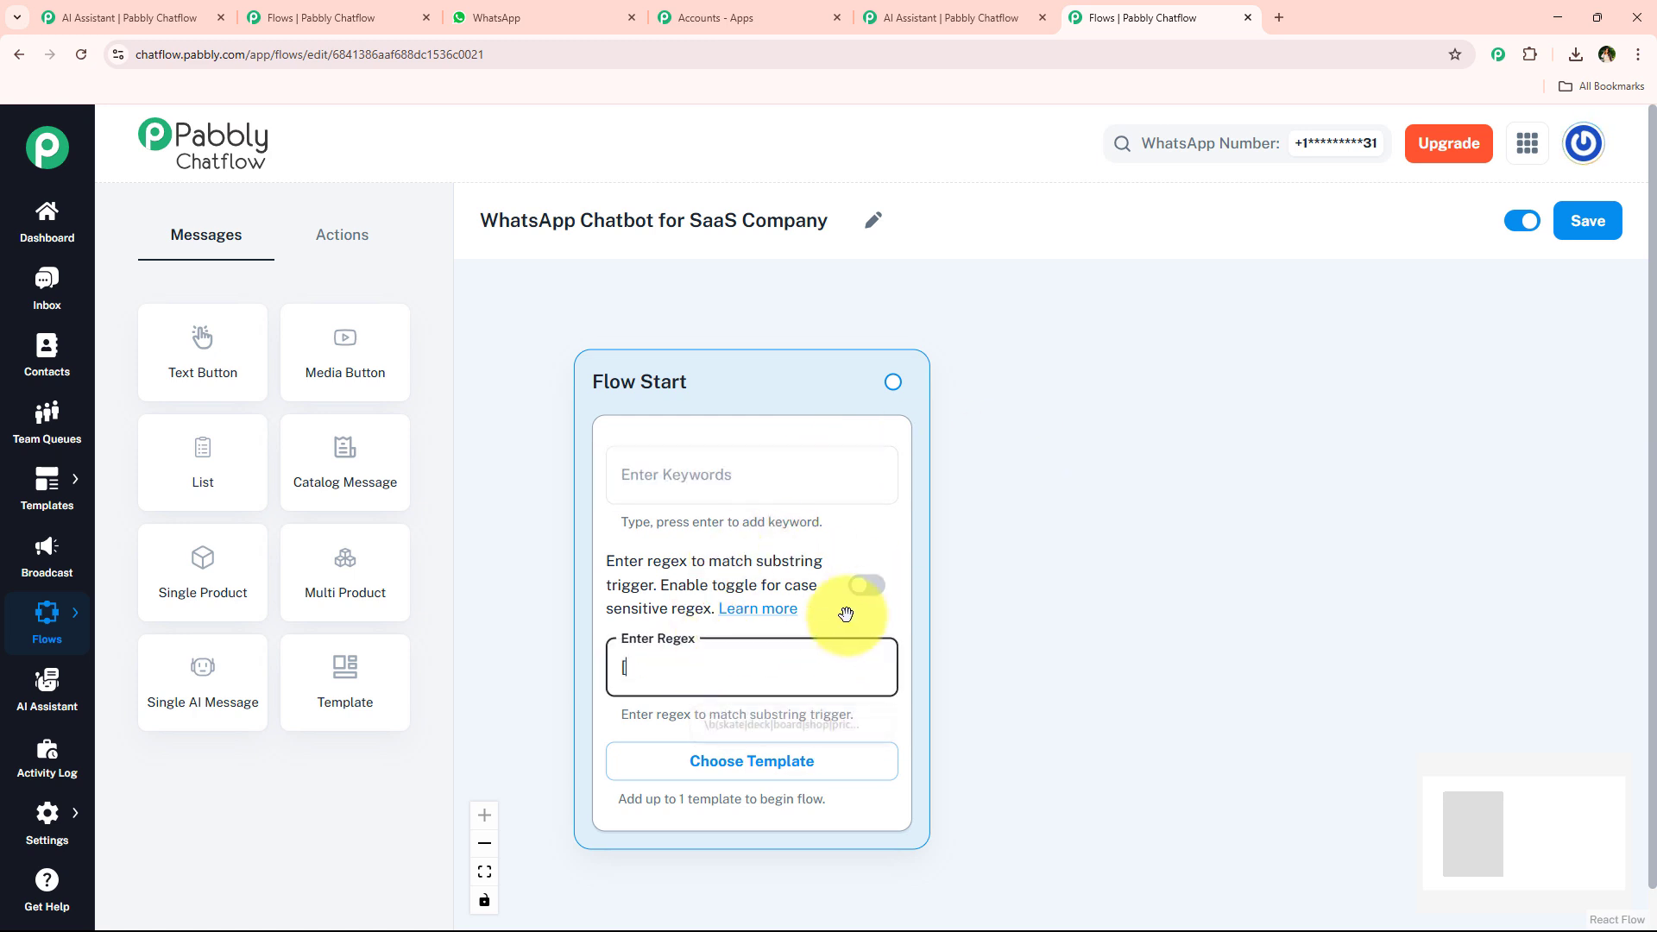
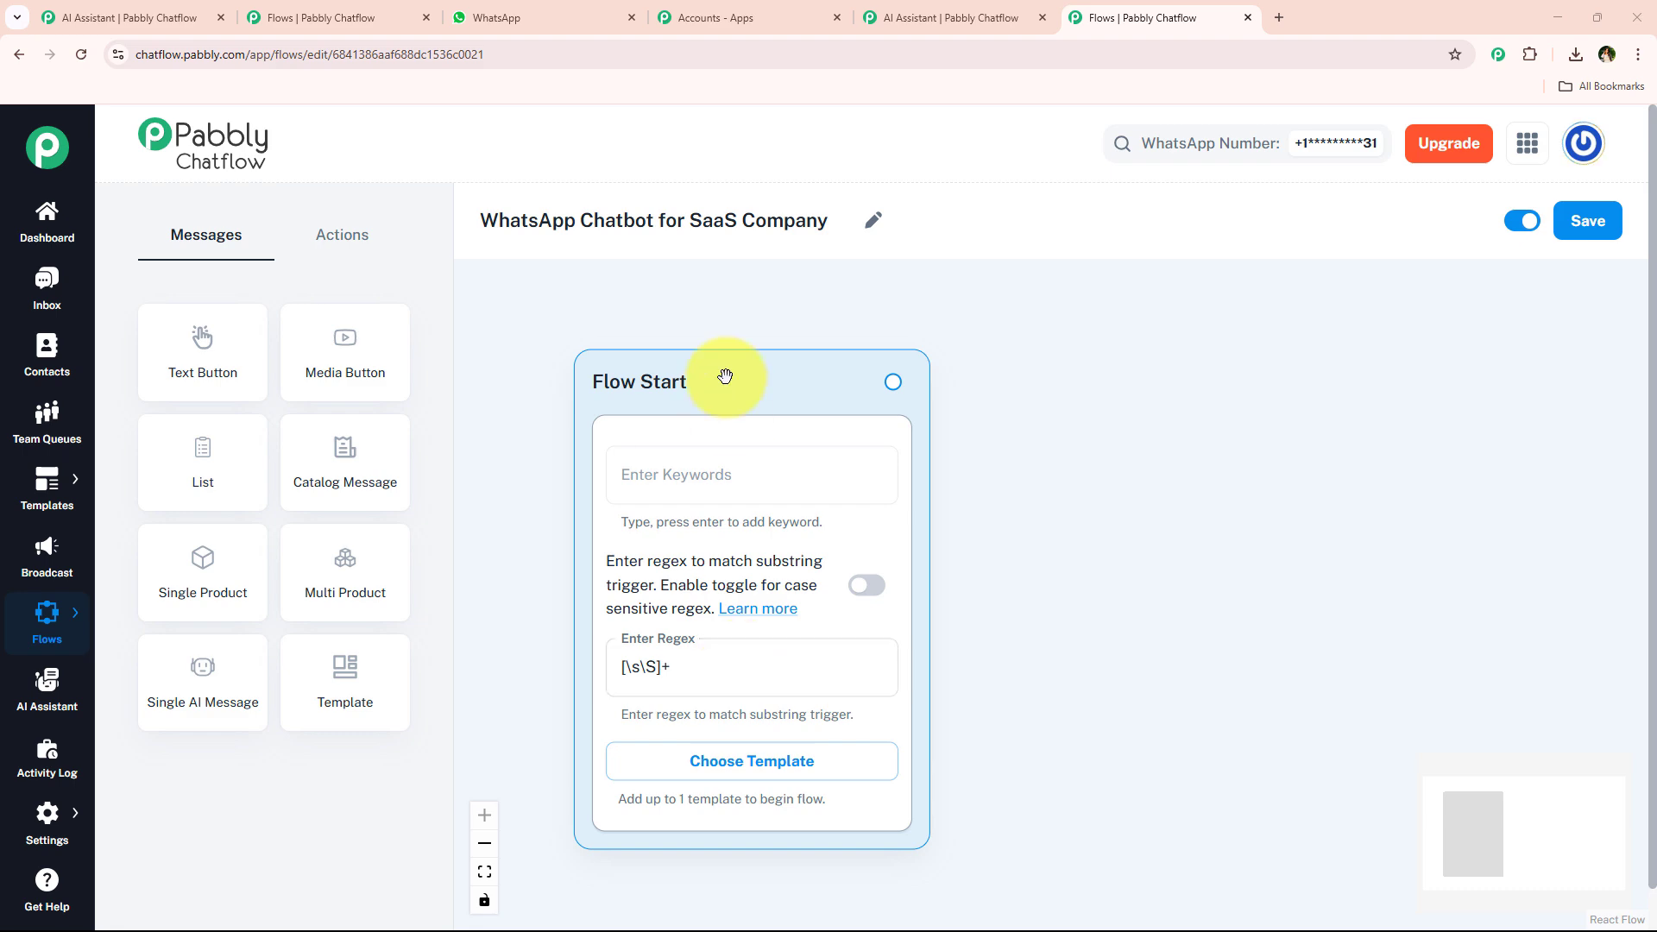
Copy the welcome message from the WhatsApp chat and add a Text + Button message node after Flow Start containing it.
click(536, 17)
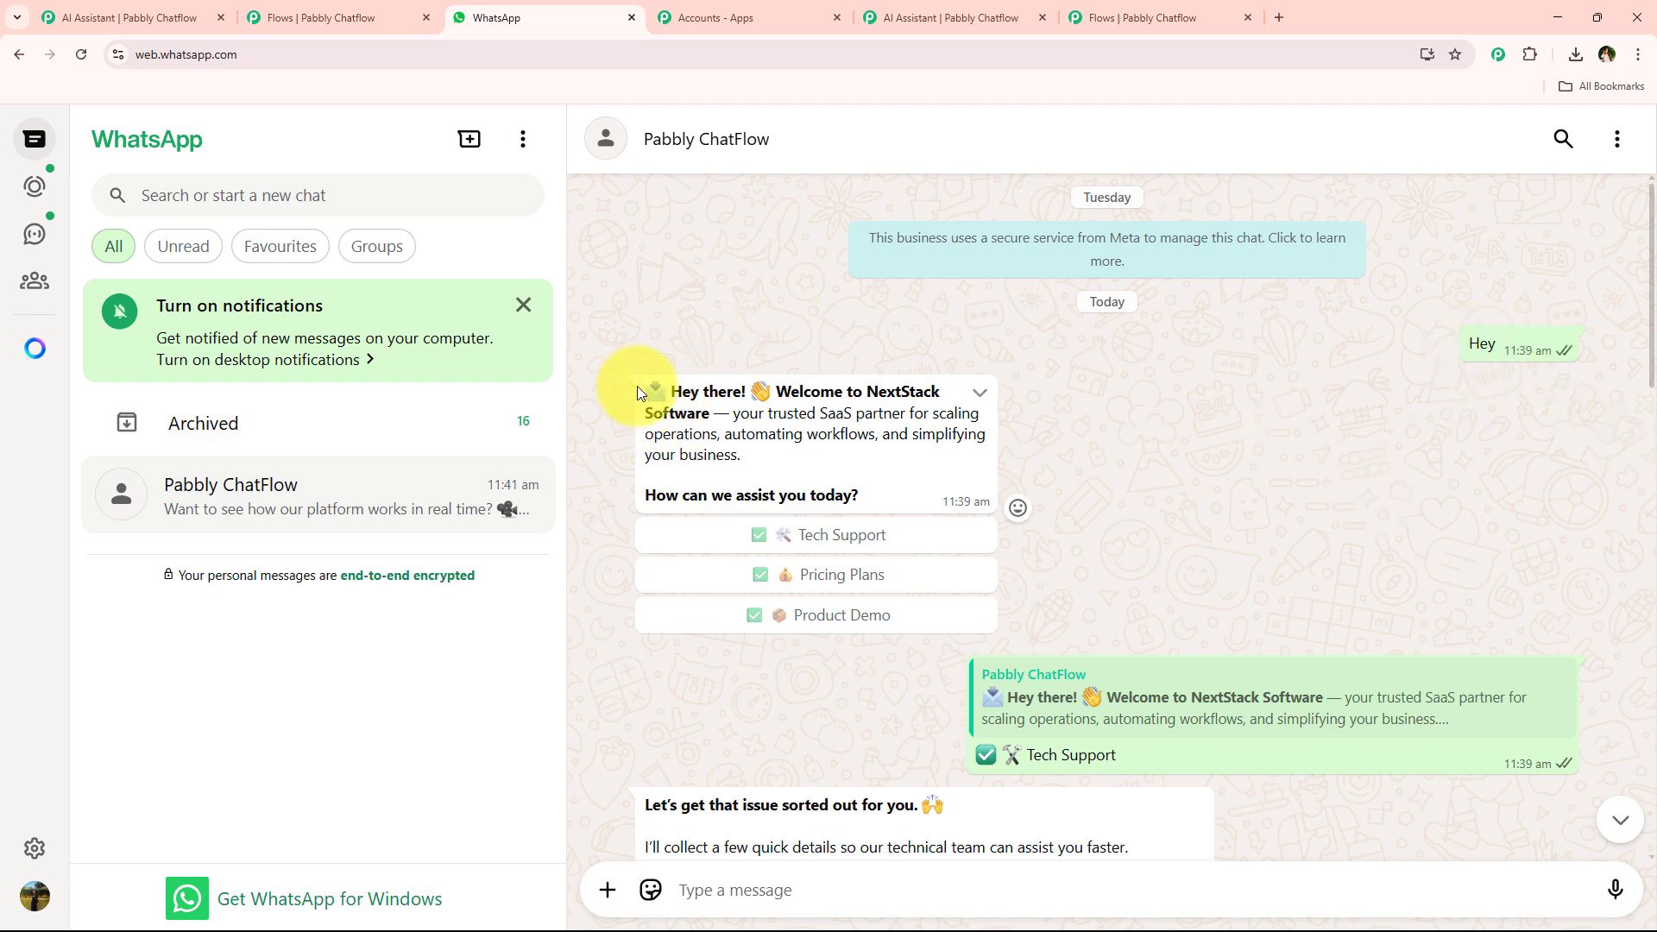
drag(638, 393, 873, 497)
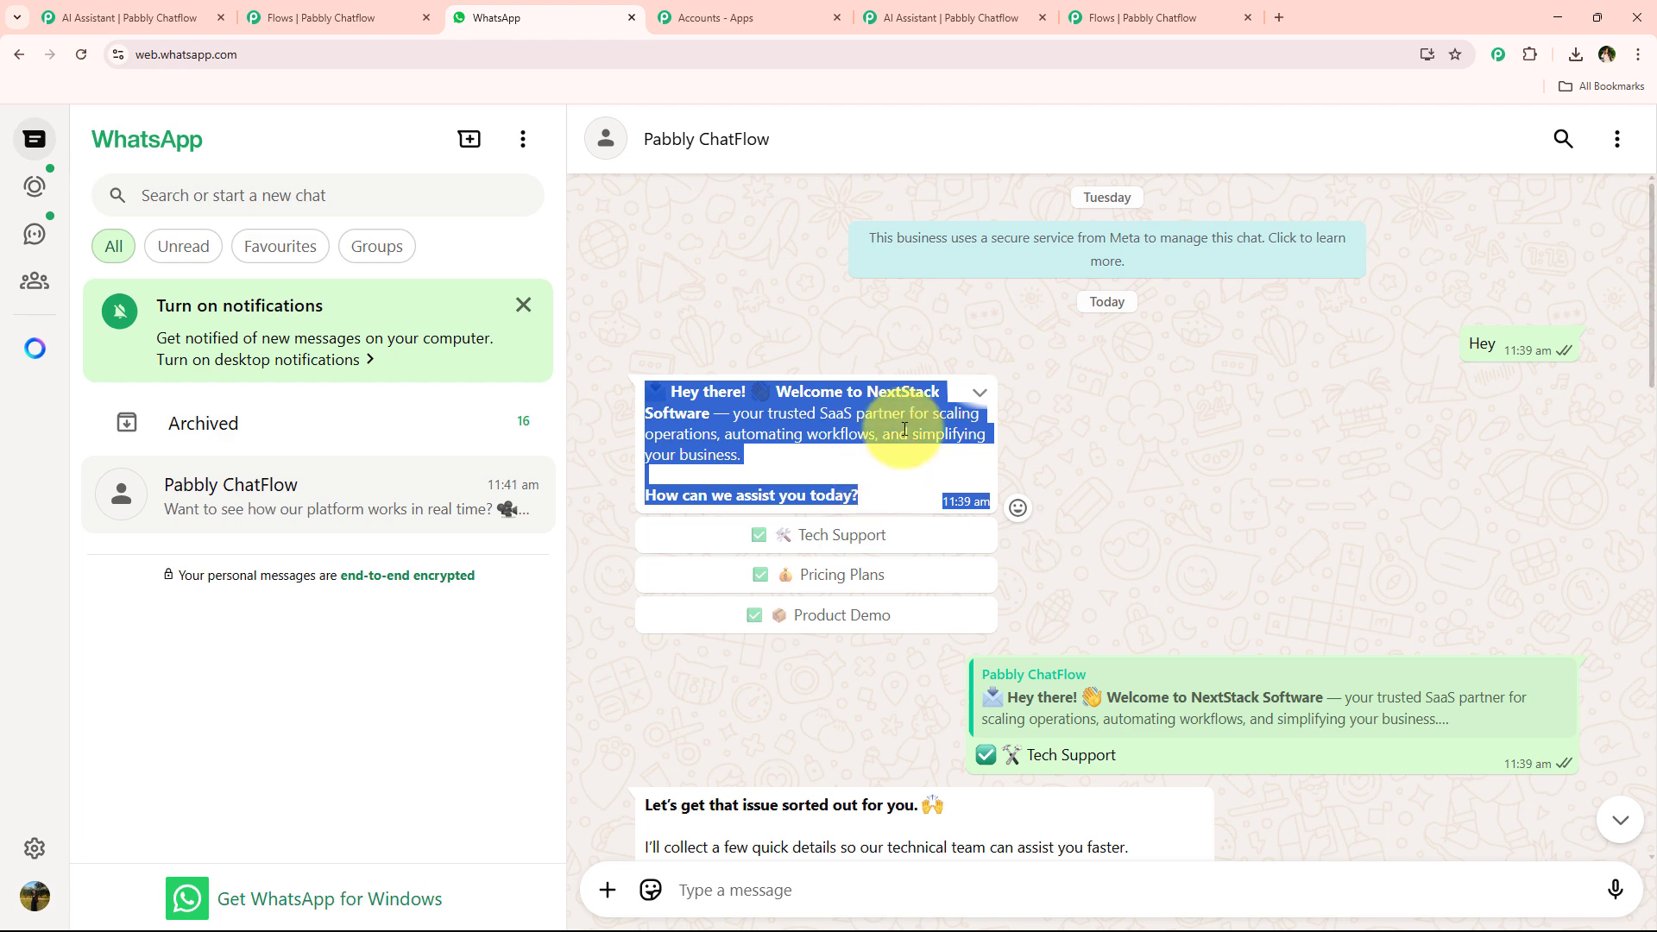
click(1093, 8)
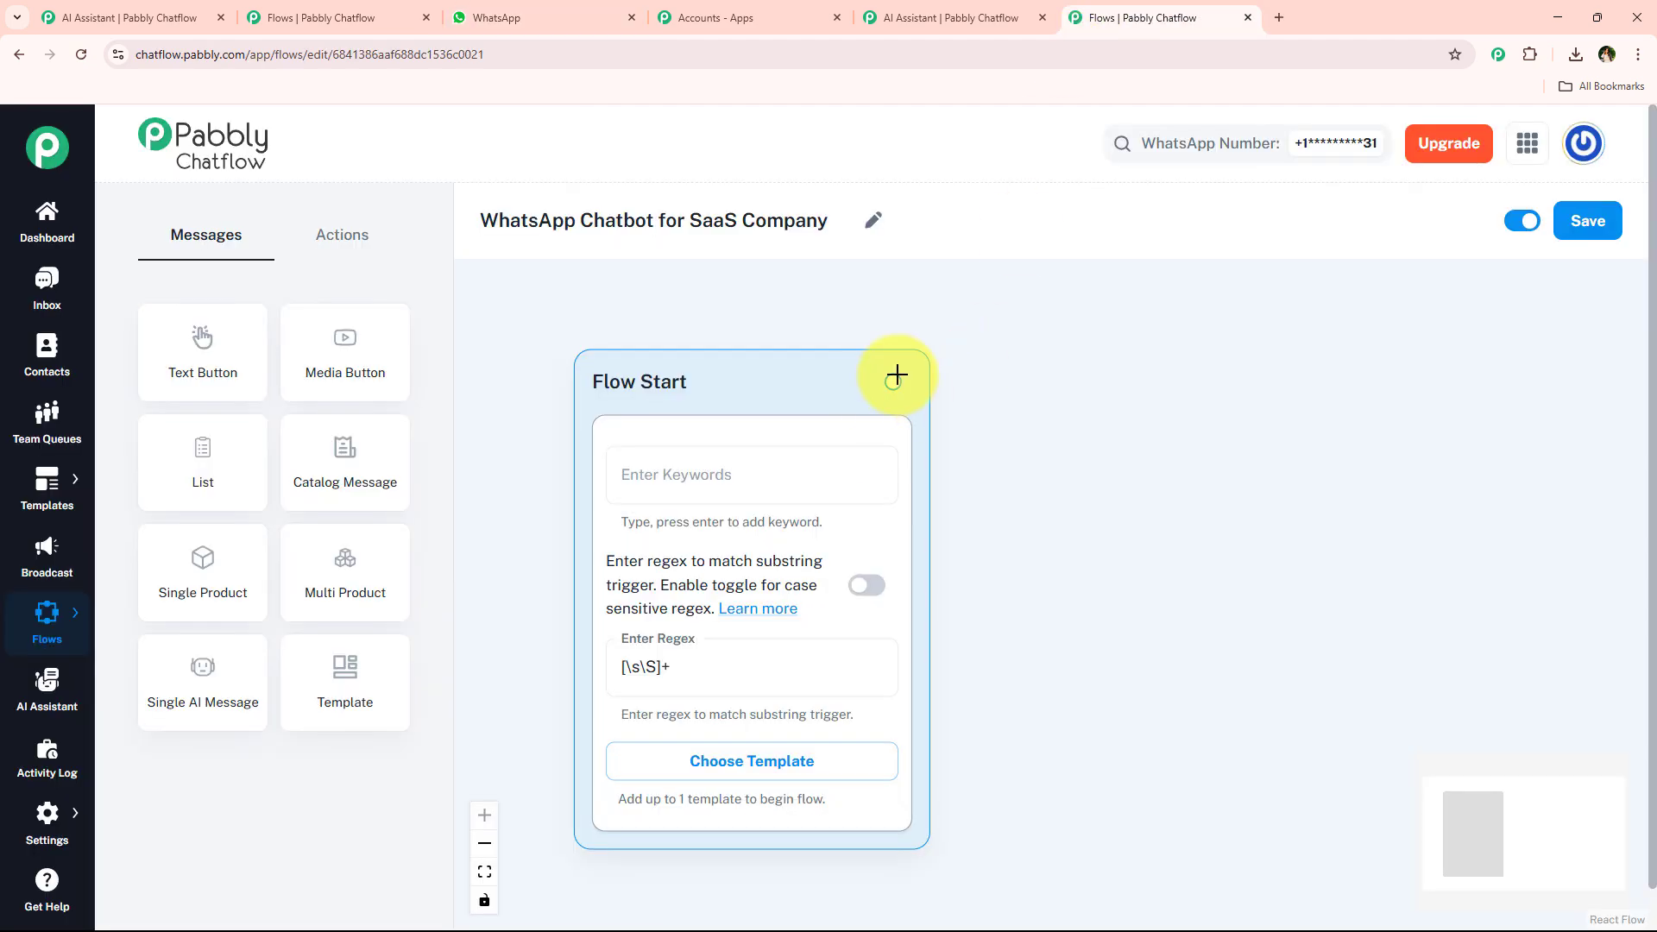
drag(893, 380, 1260, 379)
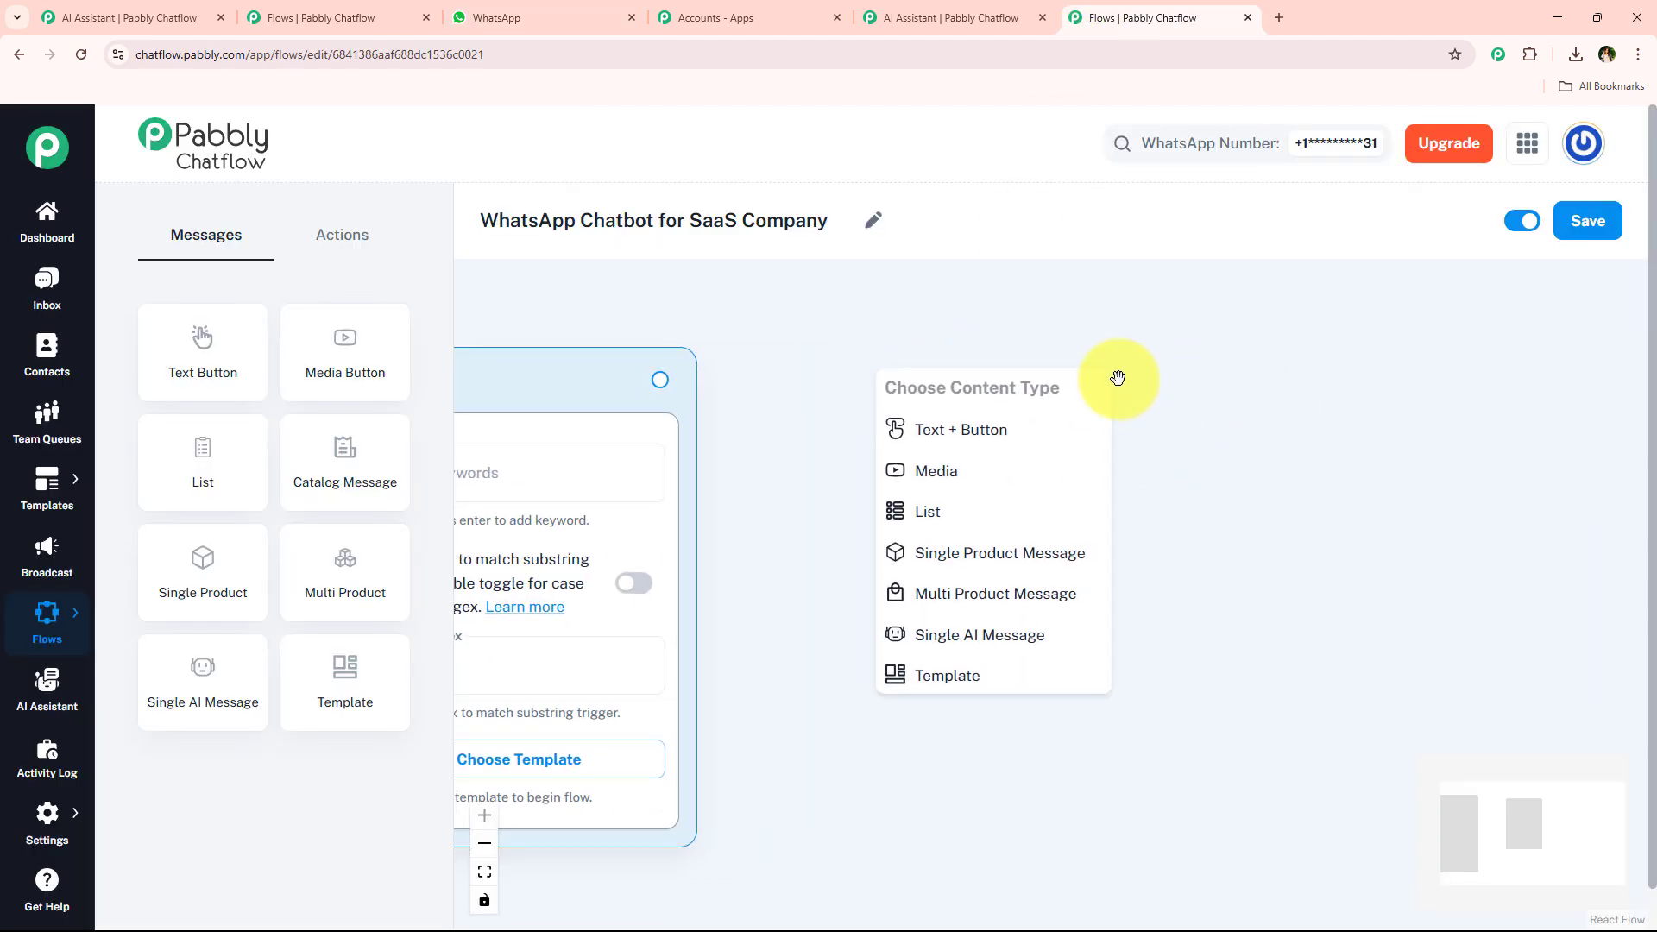
click(991, 423)
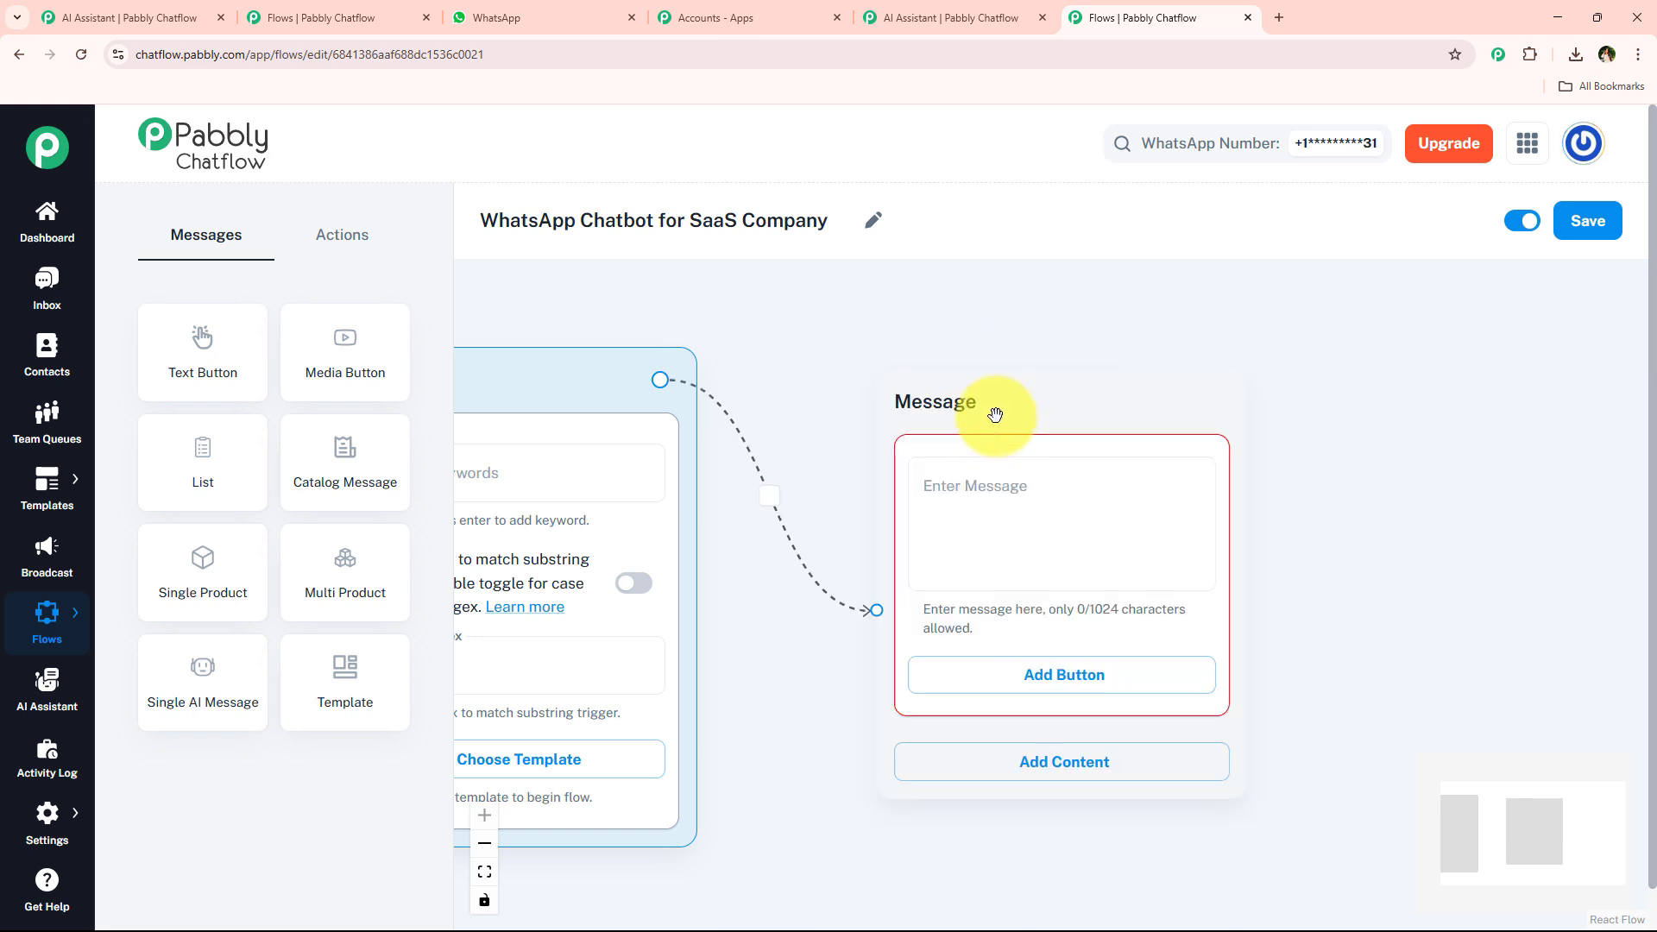
click(1002, 497)
key(ctrl+v)
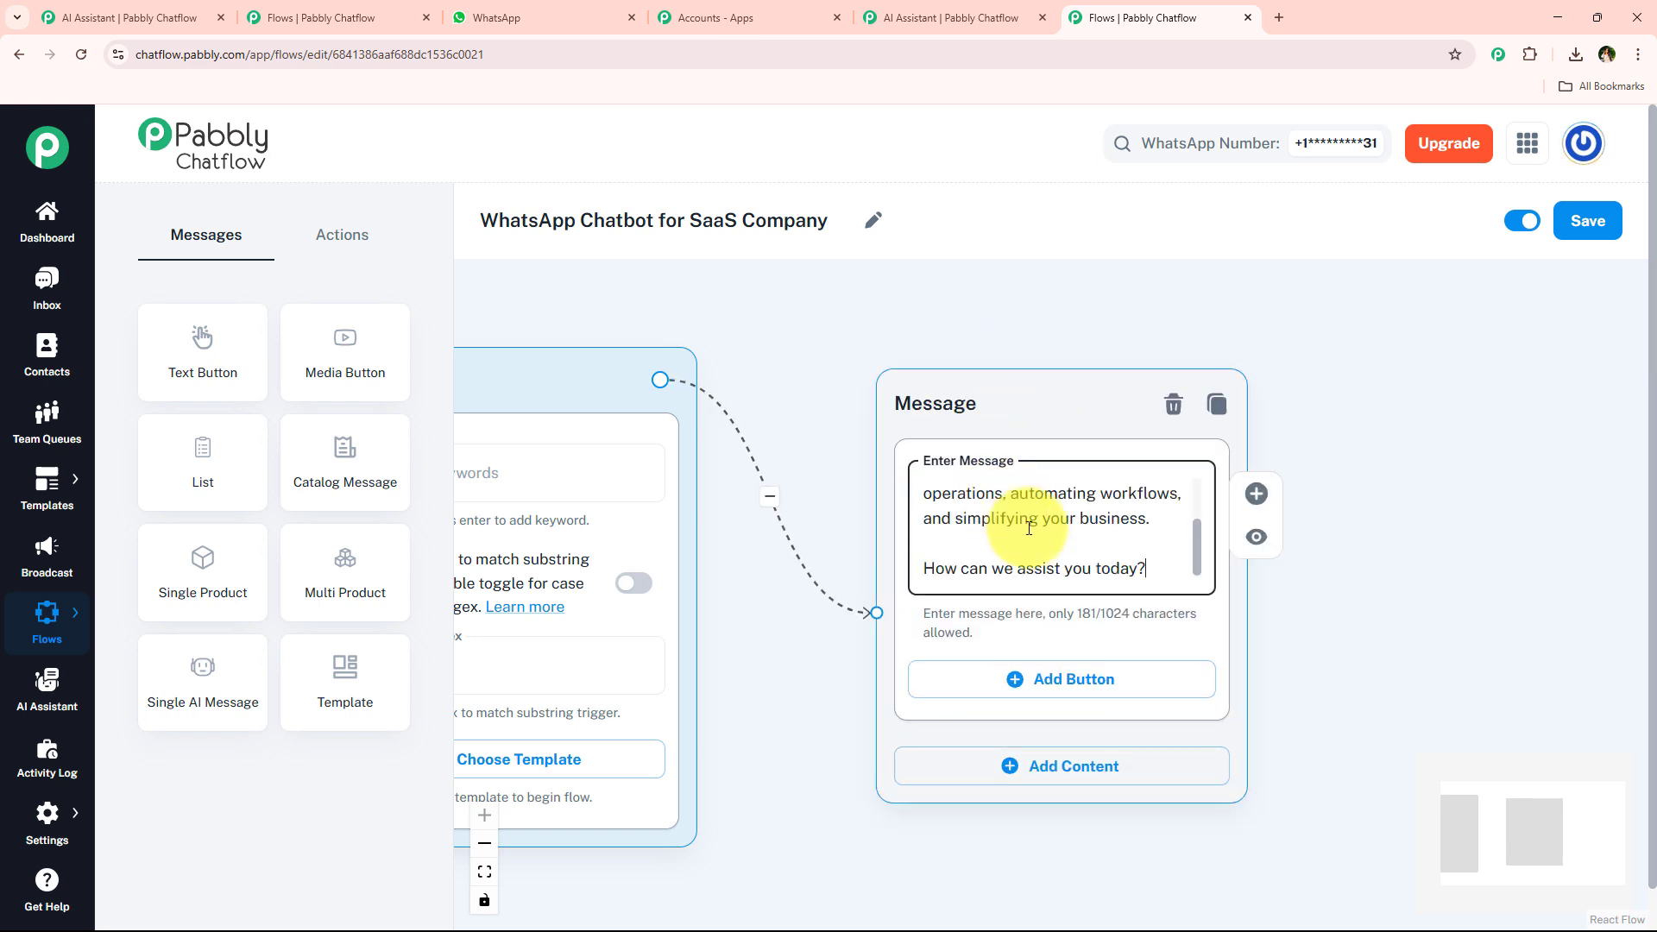
Add asterisks in the welcome message so the greeting and the closing question appear bold.
click(542, 17)
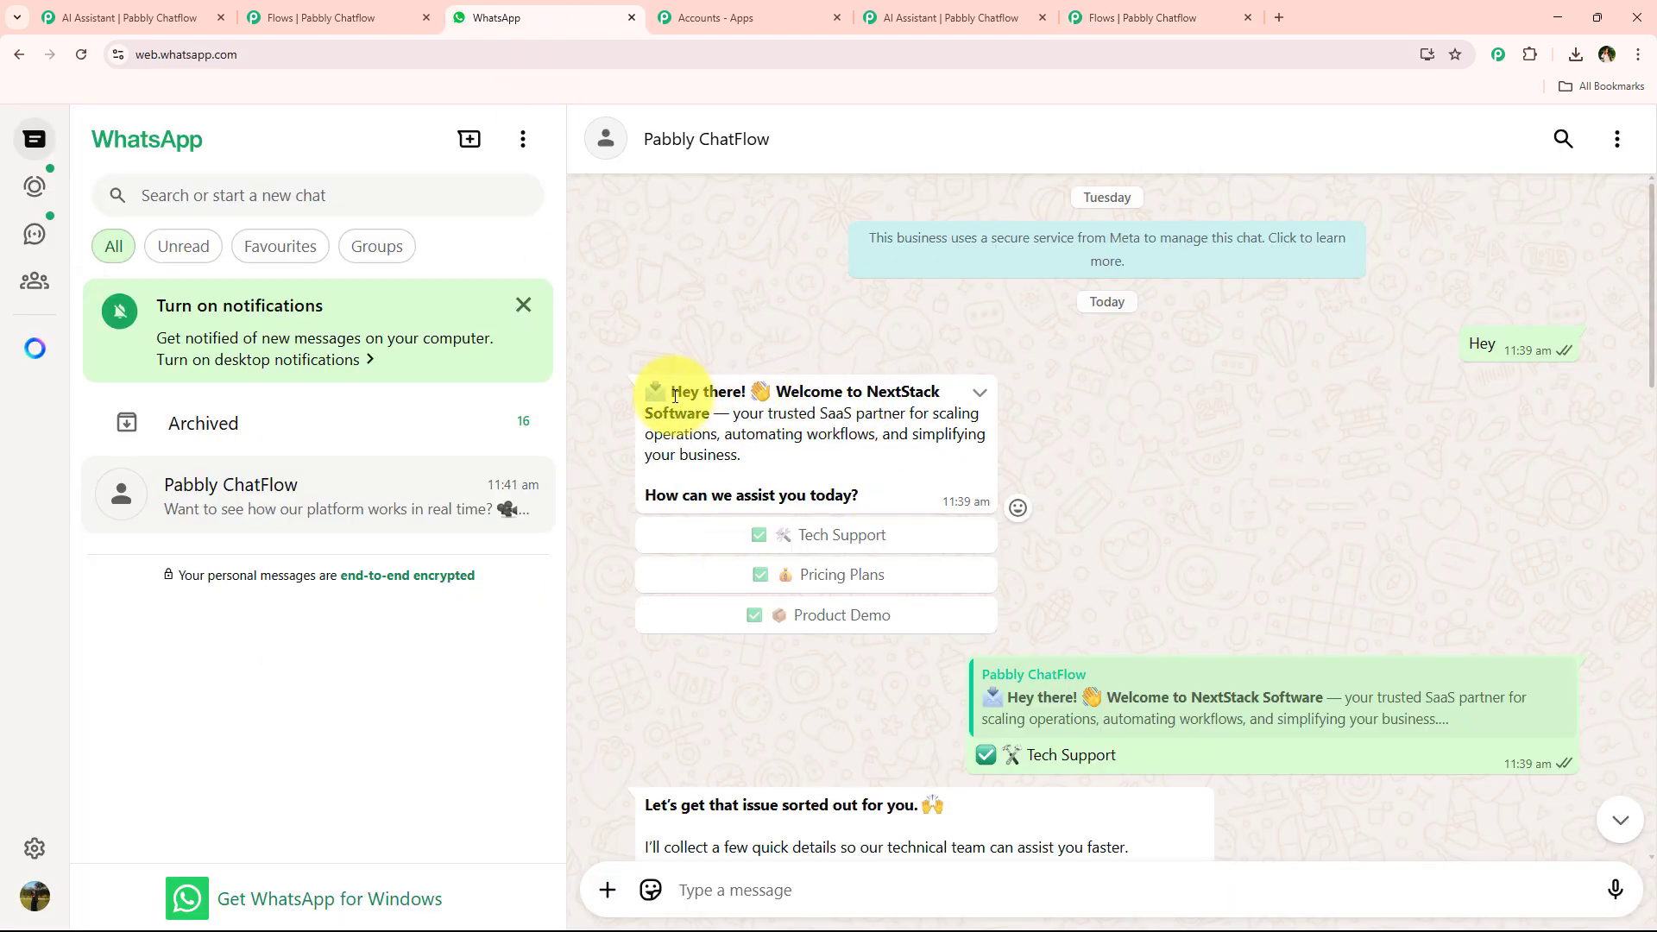
click(1114, 17)
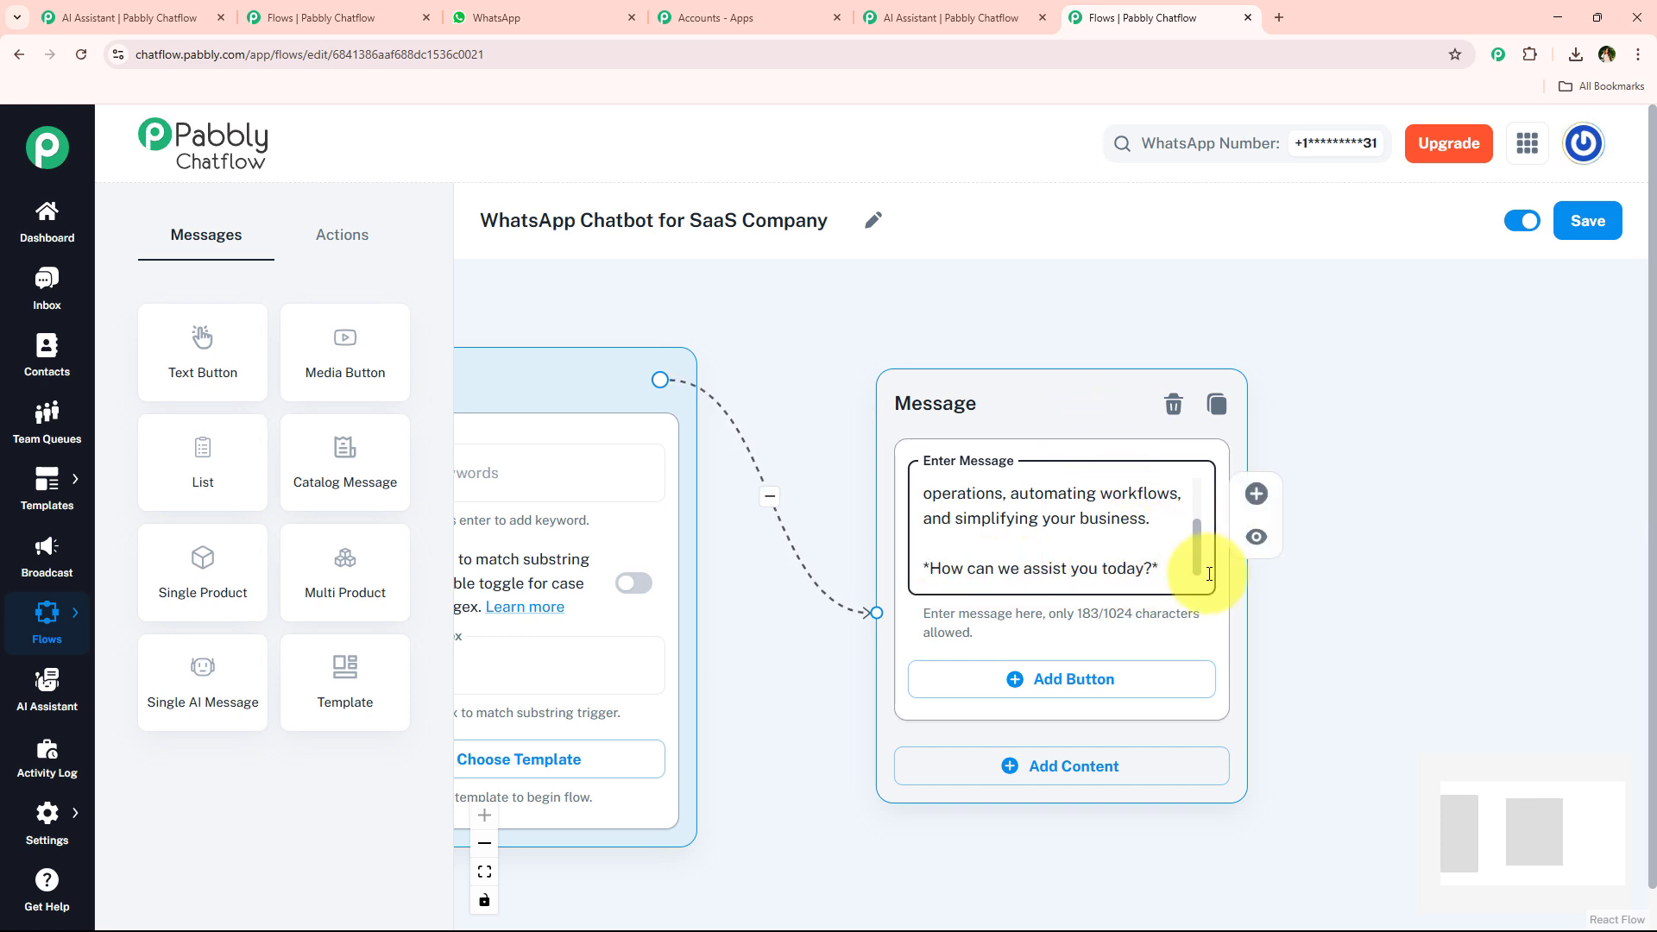
drag(1197, 556, 1194, 397)
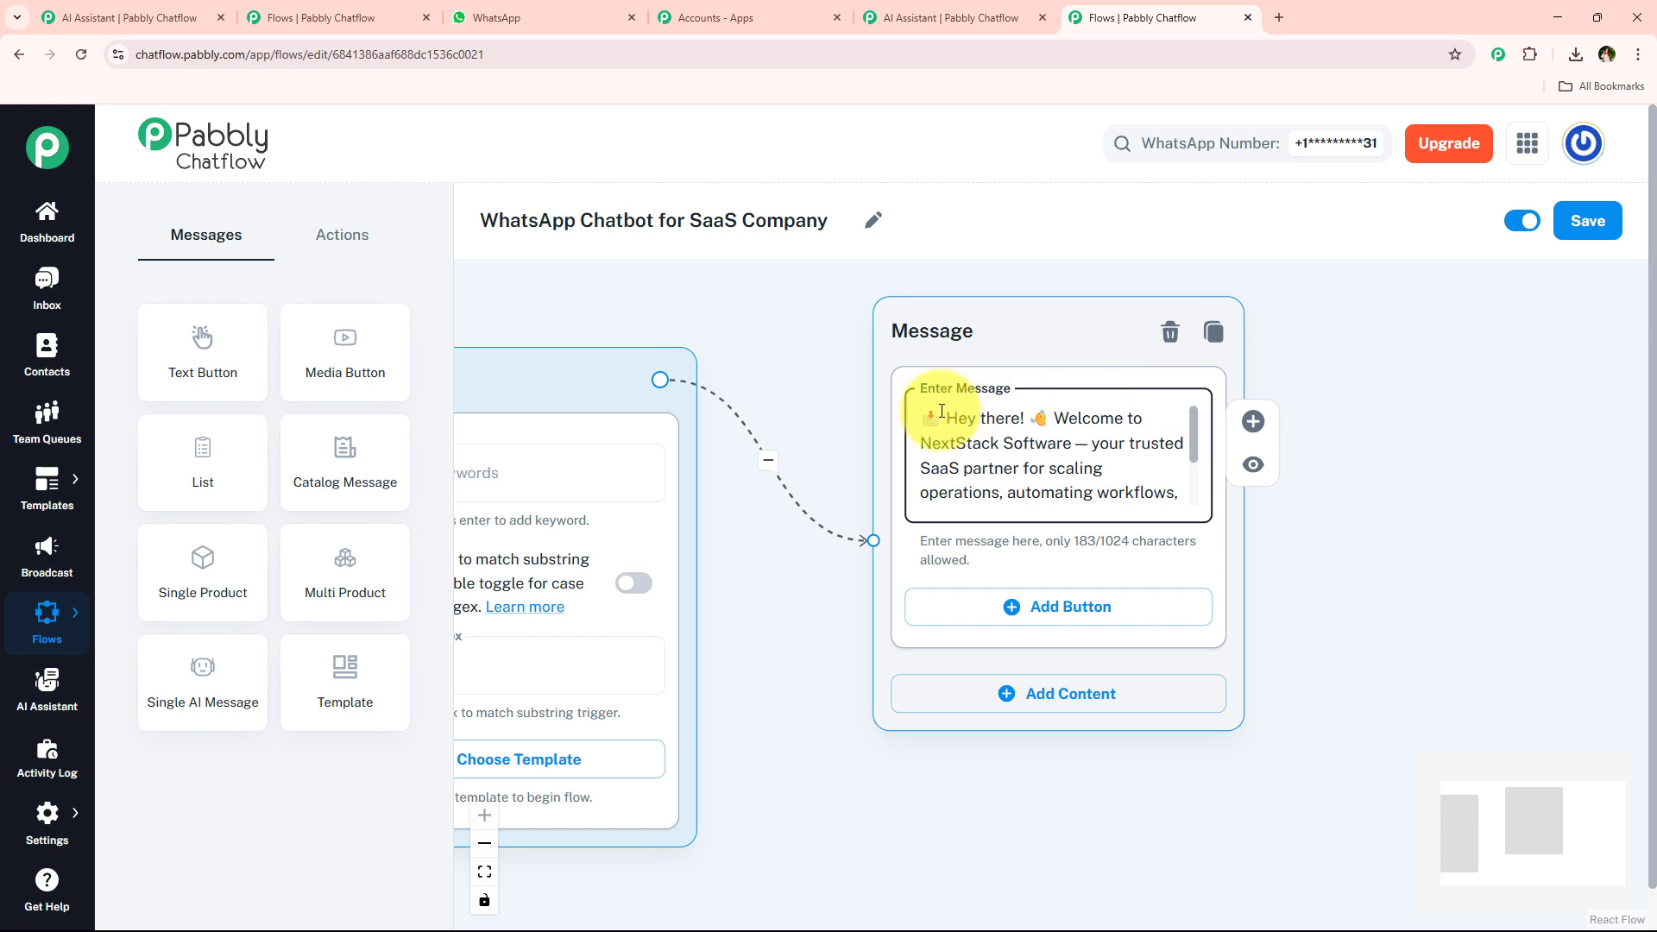
click(1073, 443)
text(*)
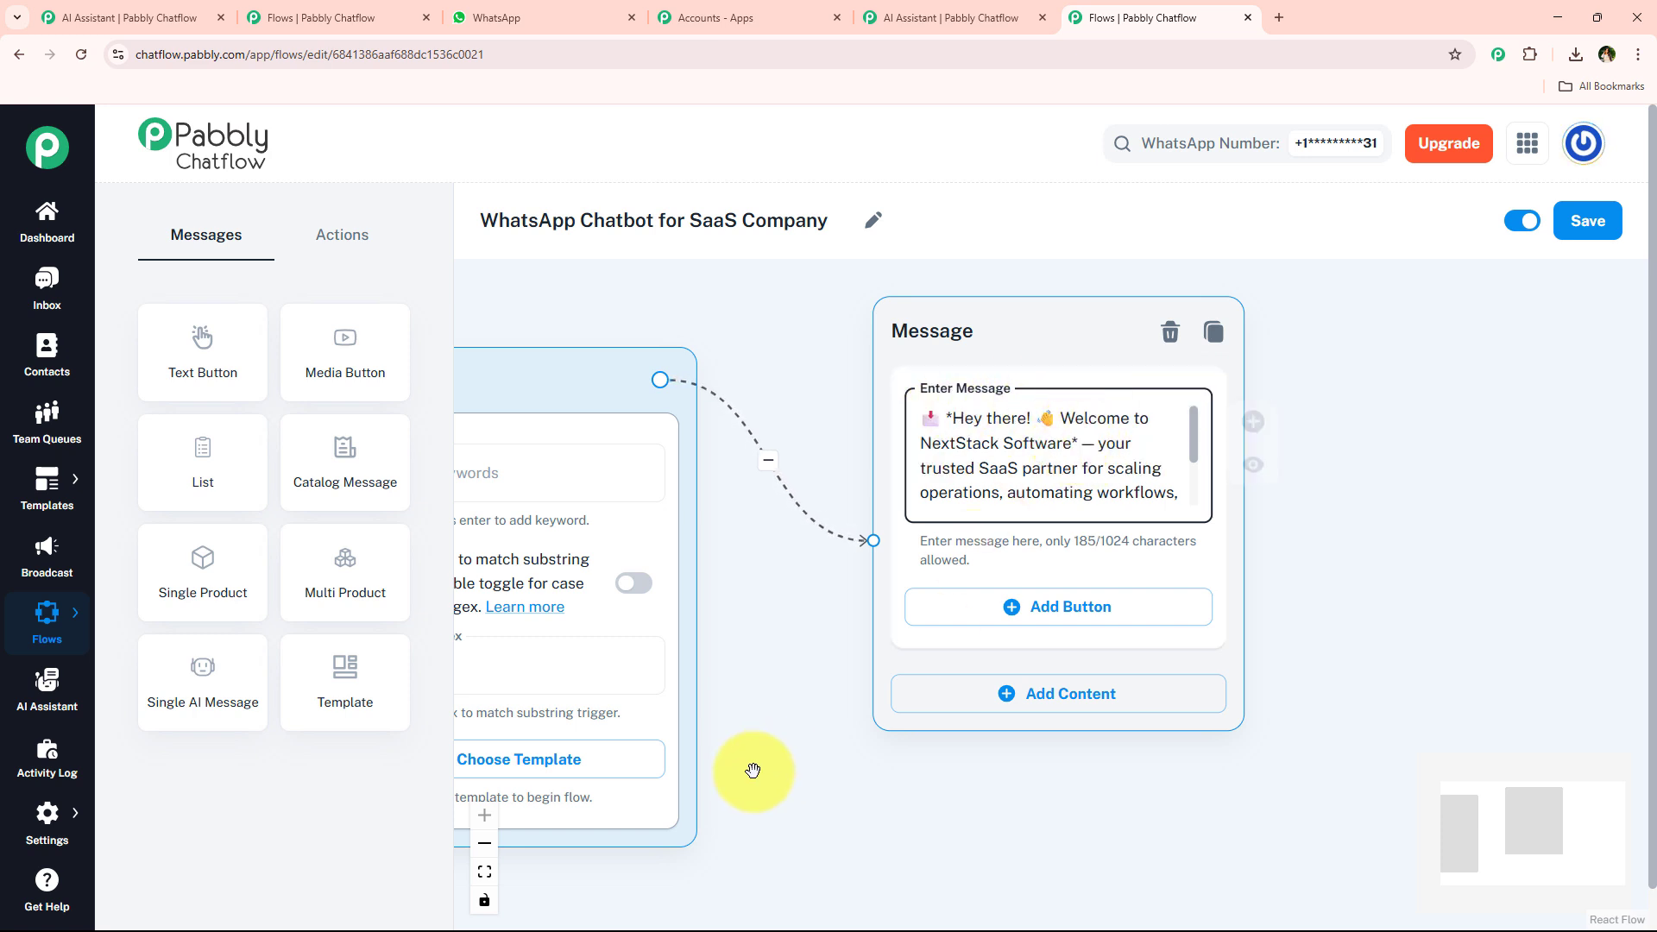
Copy the button labels from WhatsApp and add two buttons, Tech Support and Pricing Plans, to the message node.
drag(989, 339, 966, 352)
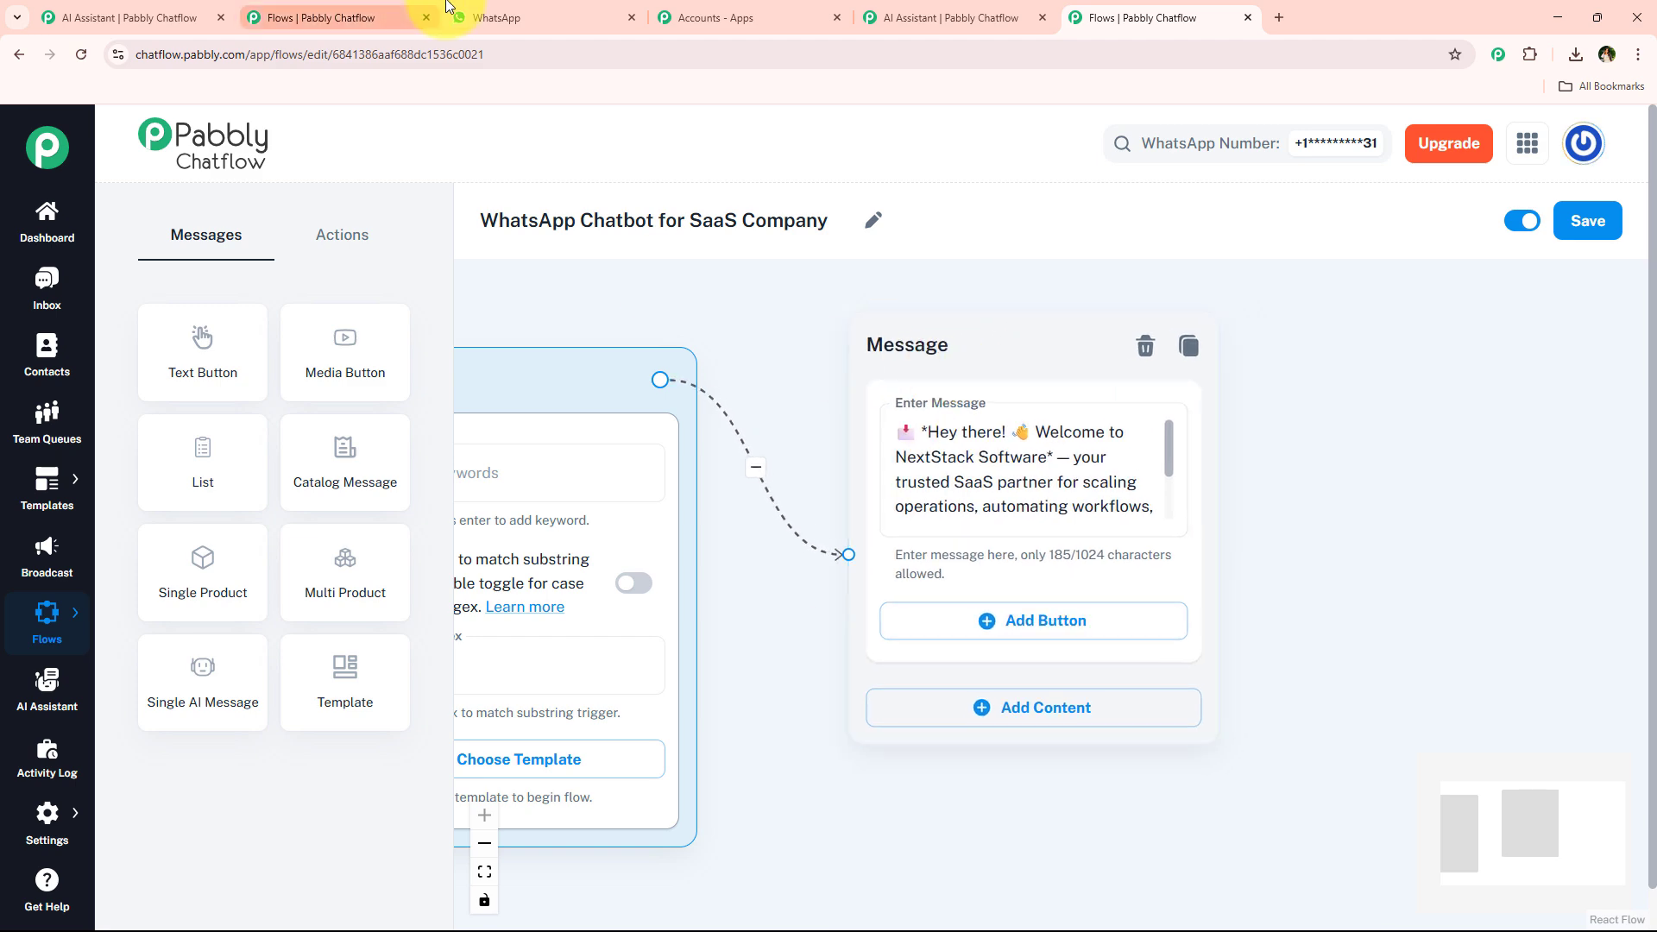
click(496, 17)
drag(1235, 769, 898, 759)
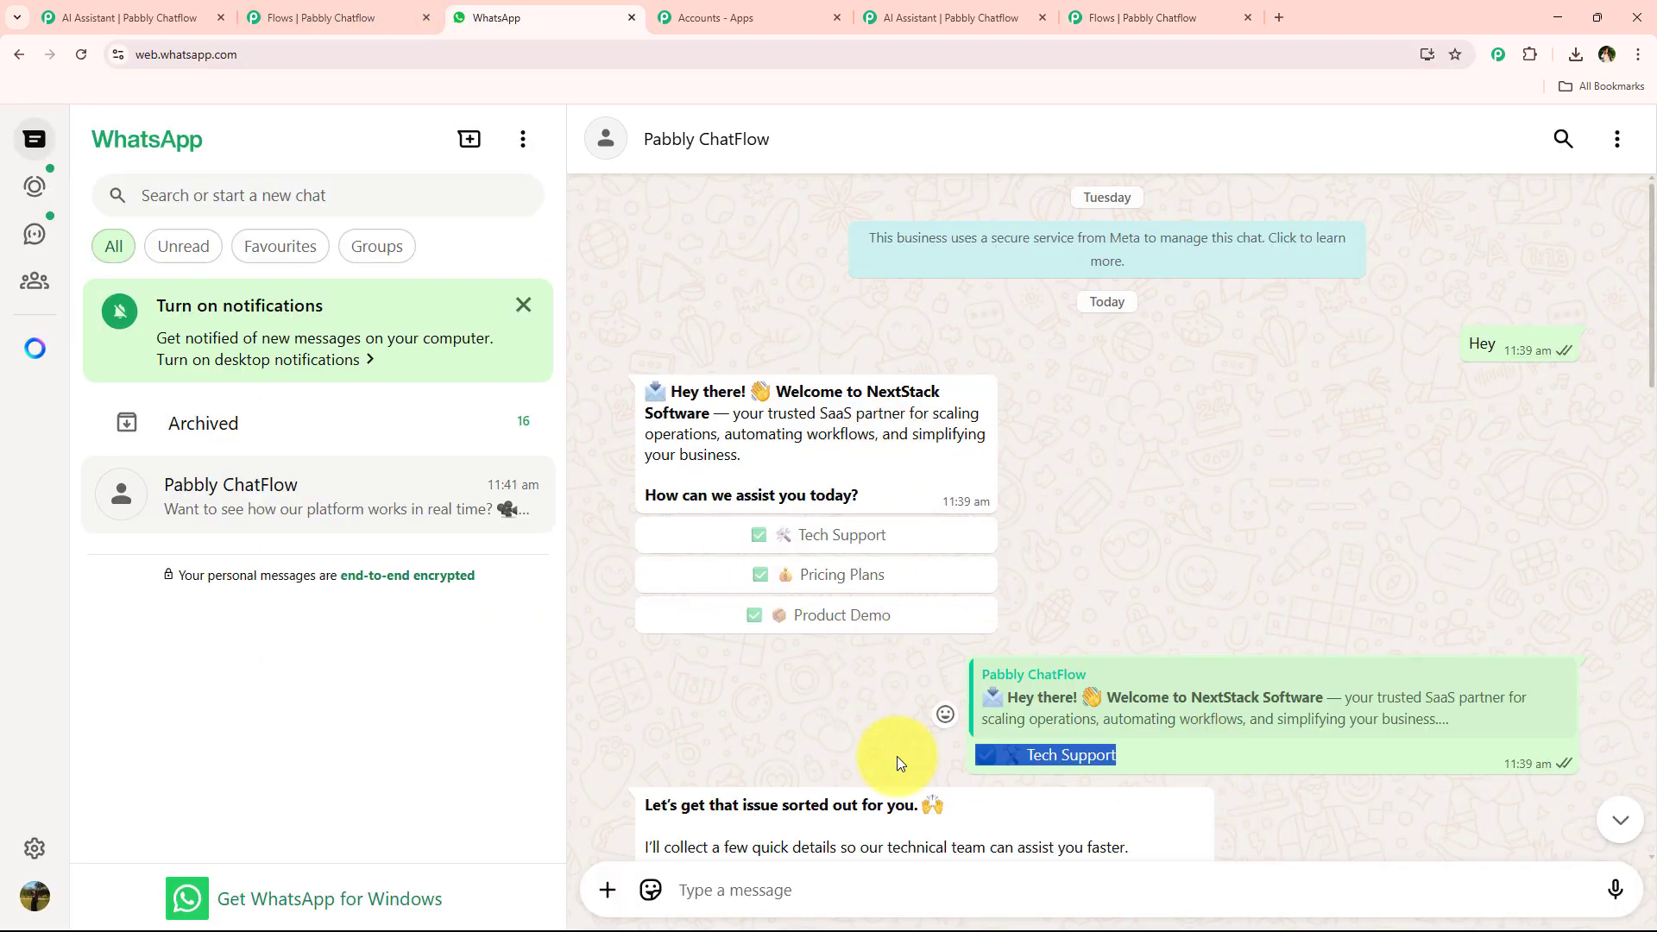
click(1133, 17)
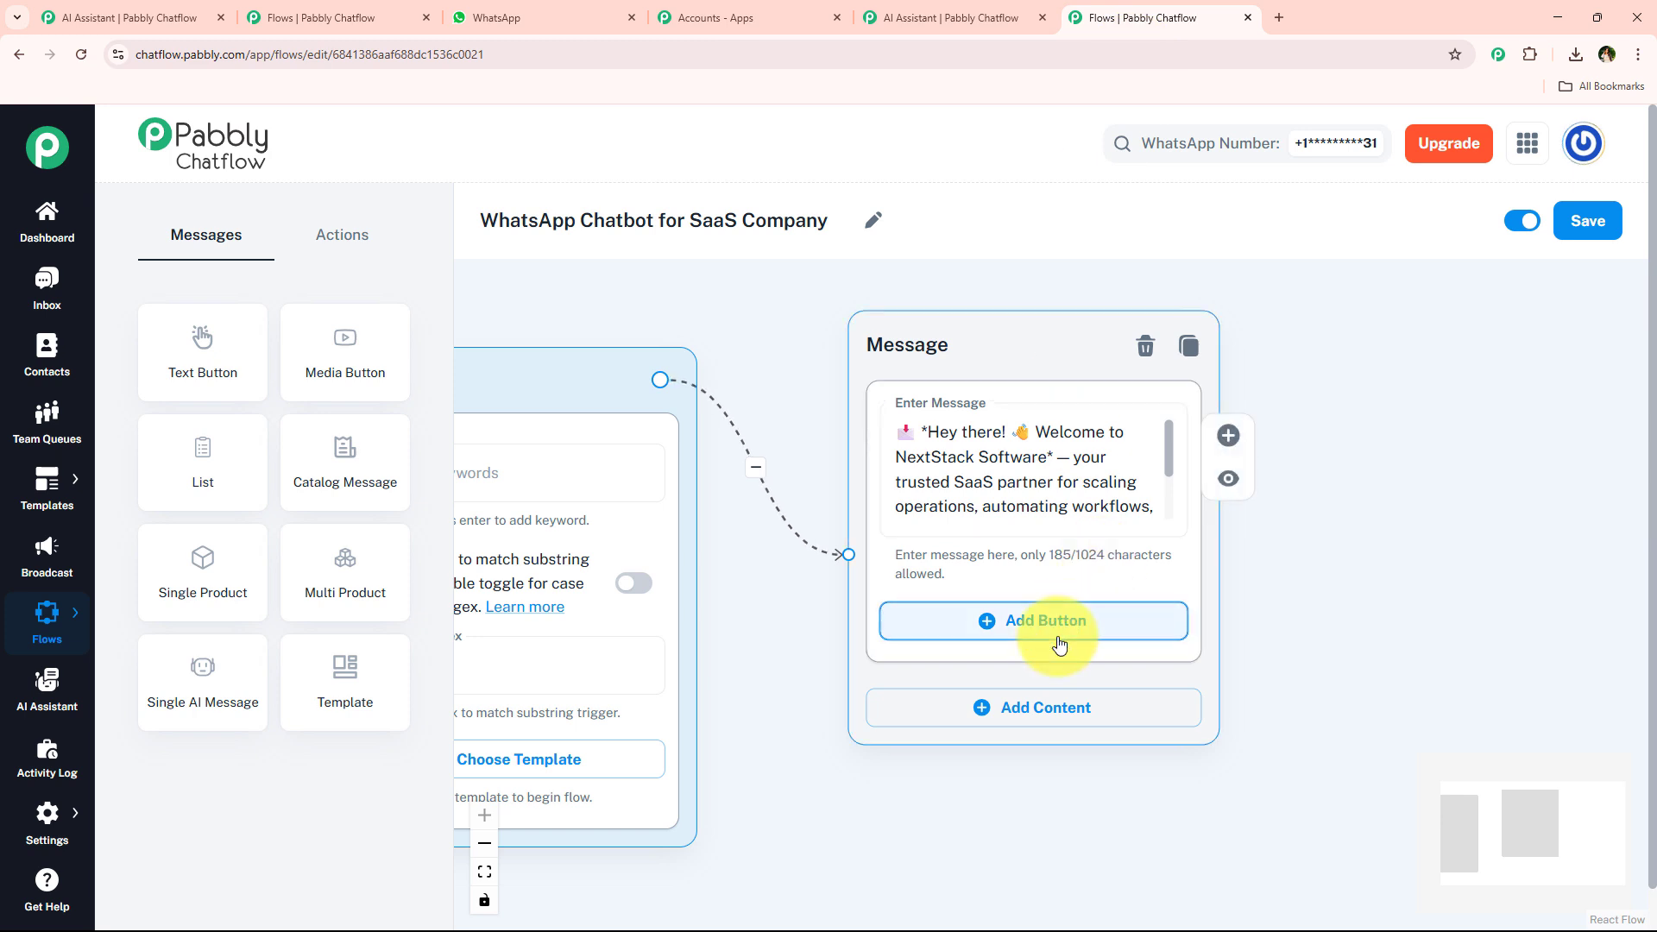
click(1062, 749)
click(1023, 653)
click(955, 752)
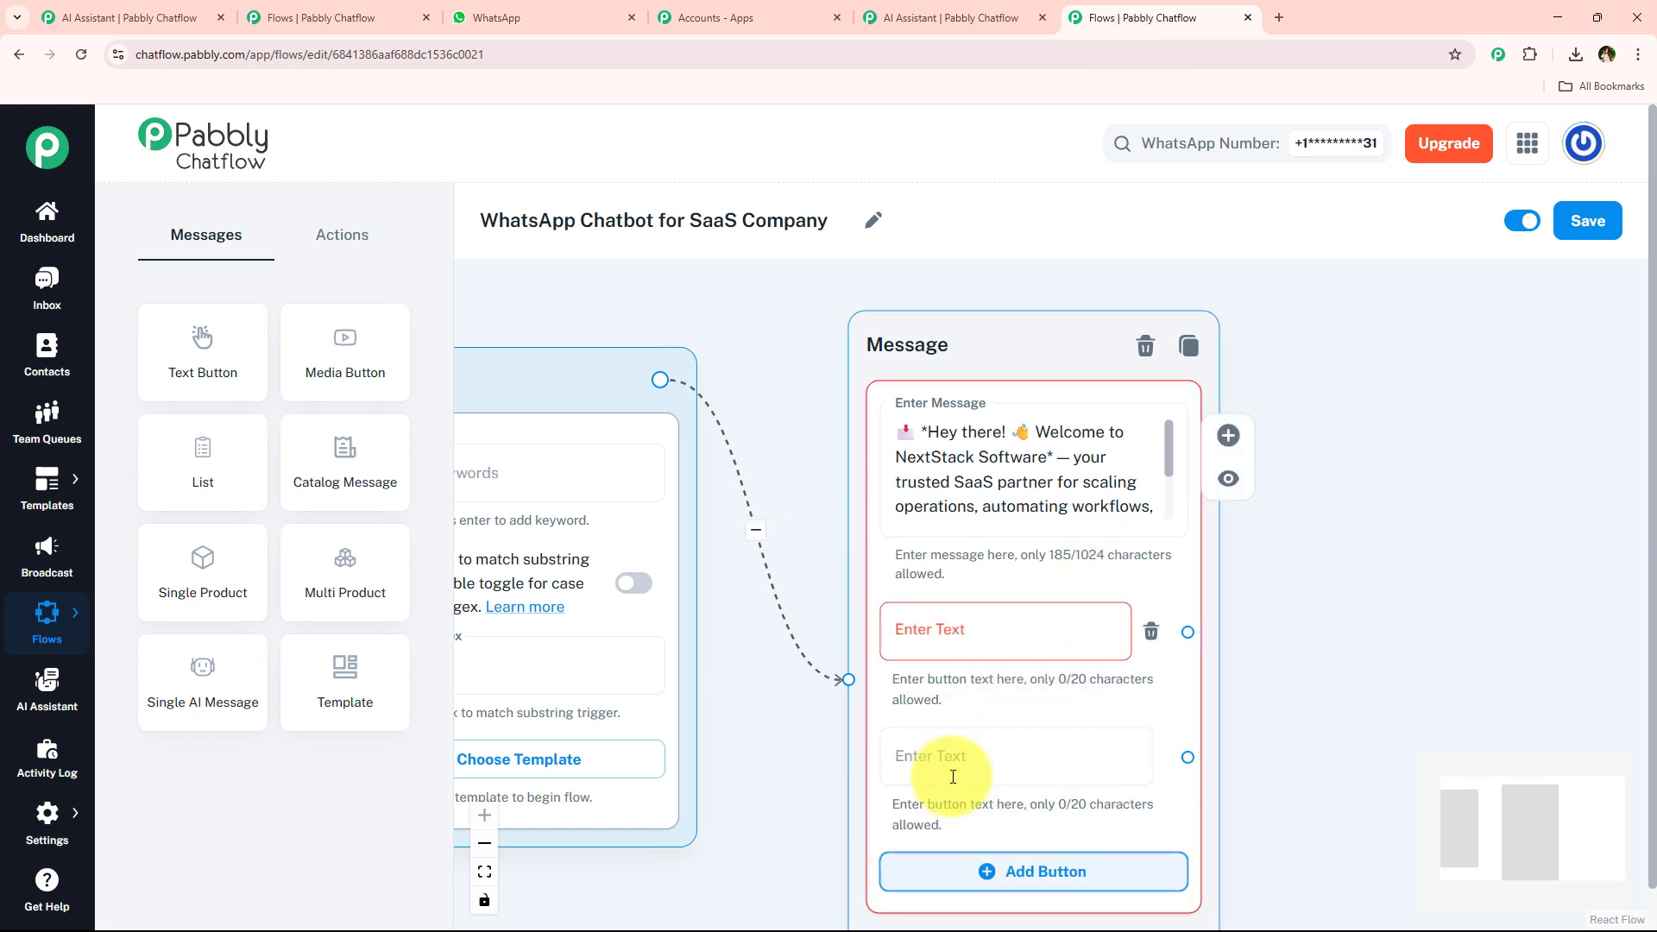
click(1001, 635)
text(✅ 🛠️ Tech Support)
click(976, 751)
text(✅ 💰 Pricing Plans)
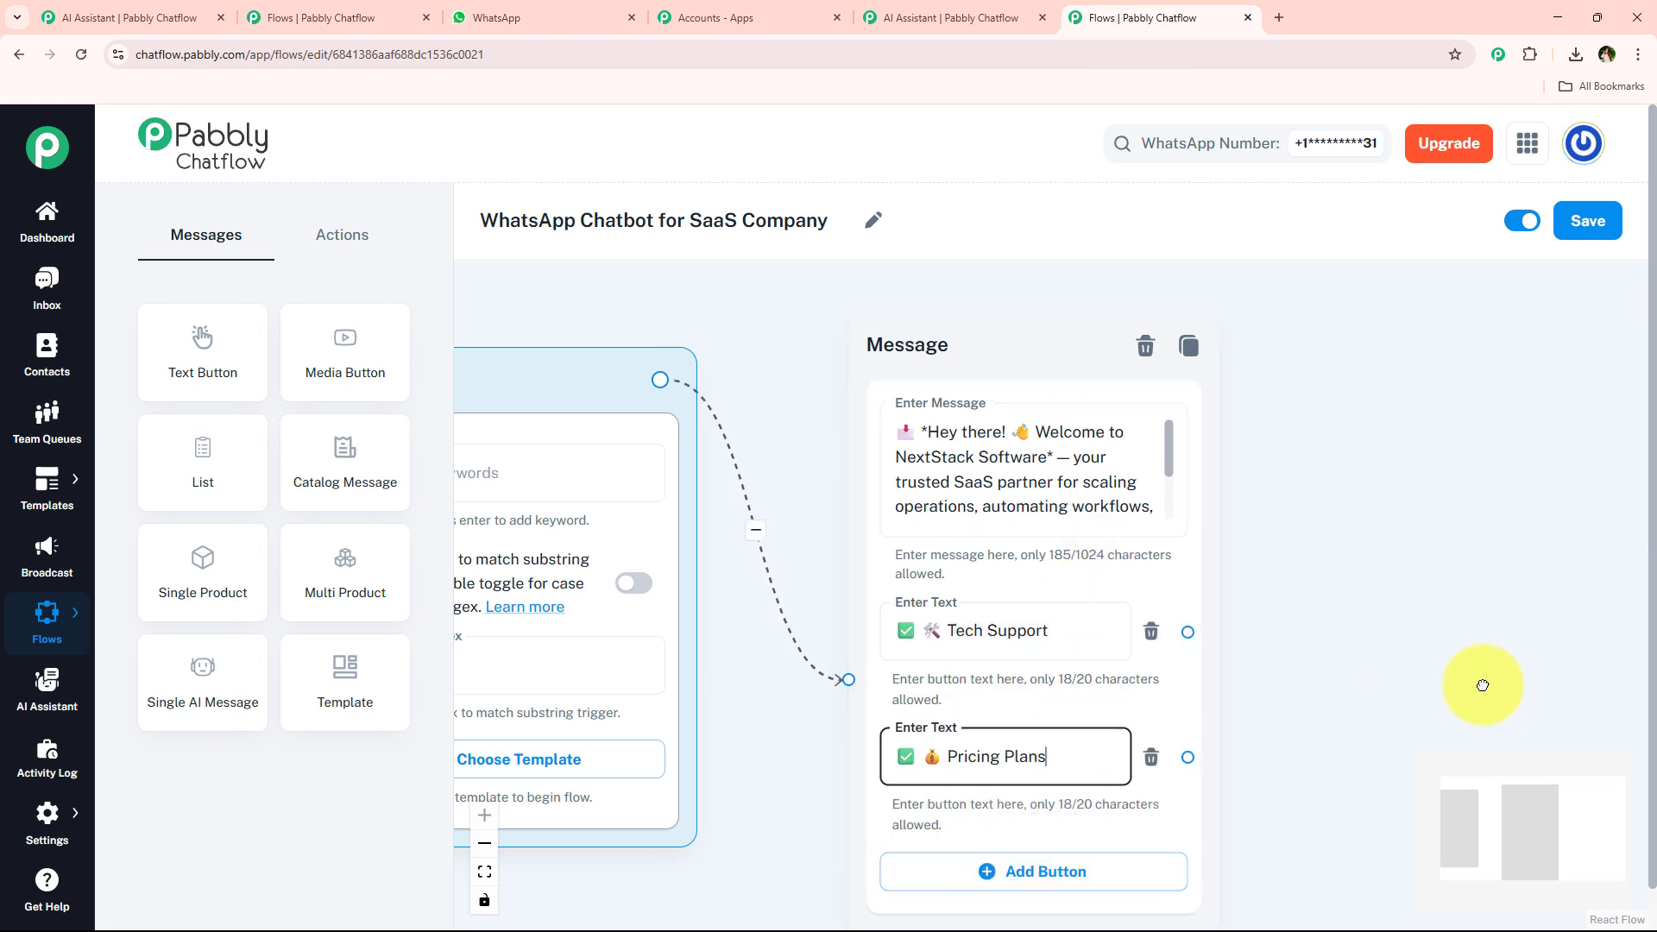
Add a third button to the message node labelled Product Demo, copied from the WhatsApp chat.
drag(1484, 684, 1429, 560)
click(950, 753)
drag(1221, 684, 1224, 529)
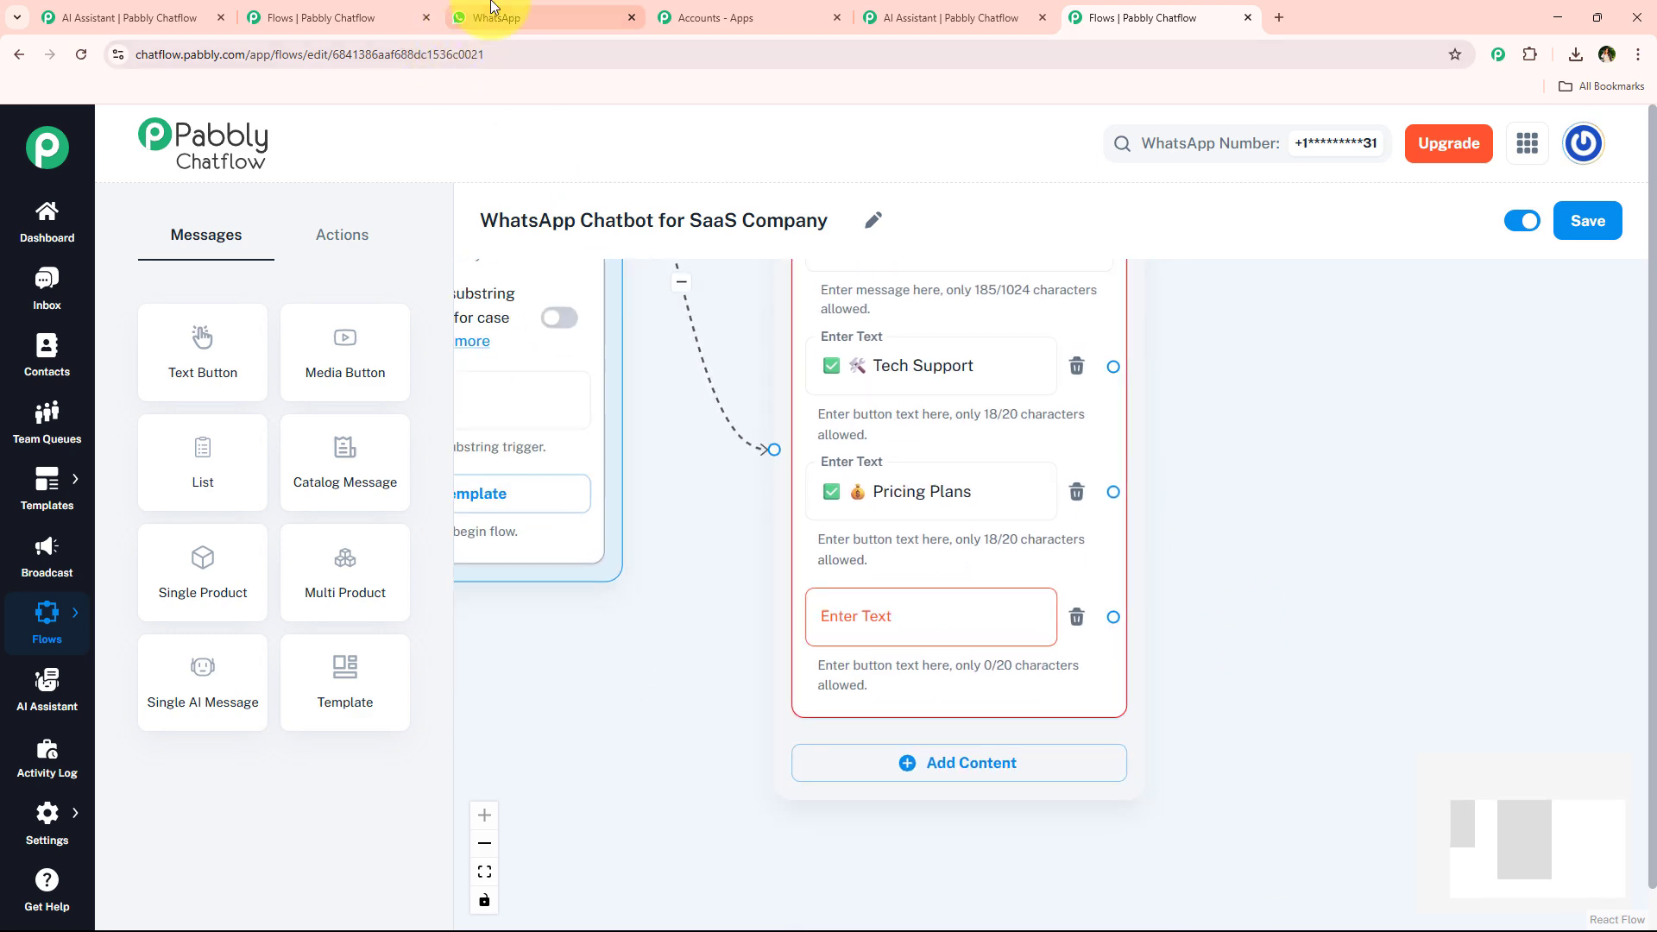
click(518, 18)
drag(1127, 577, 879, 592)
key(ctrl+c)
click(1137, 26)
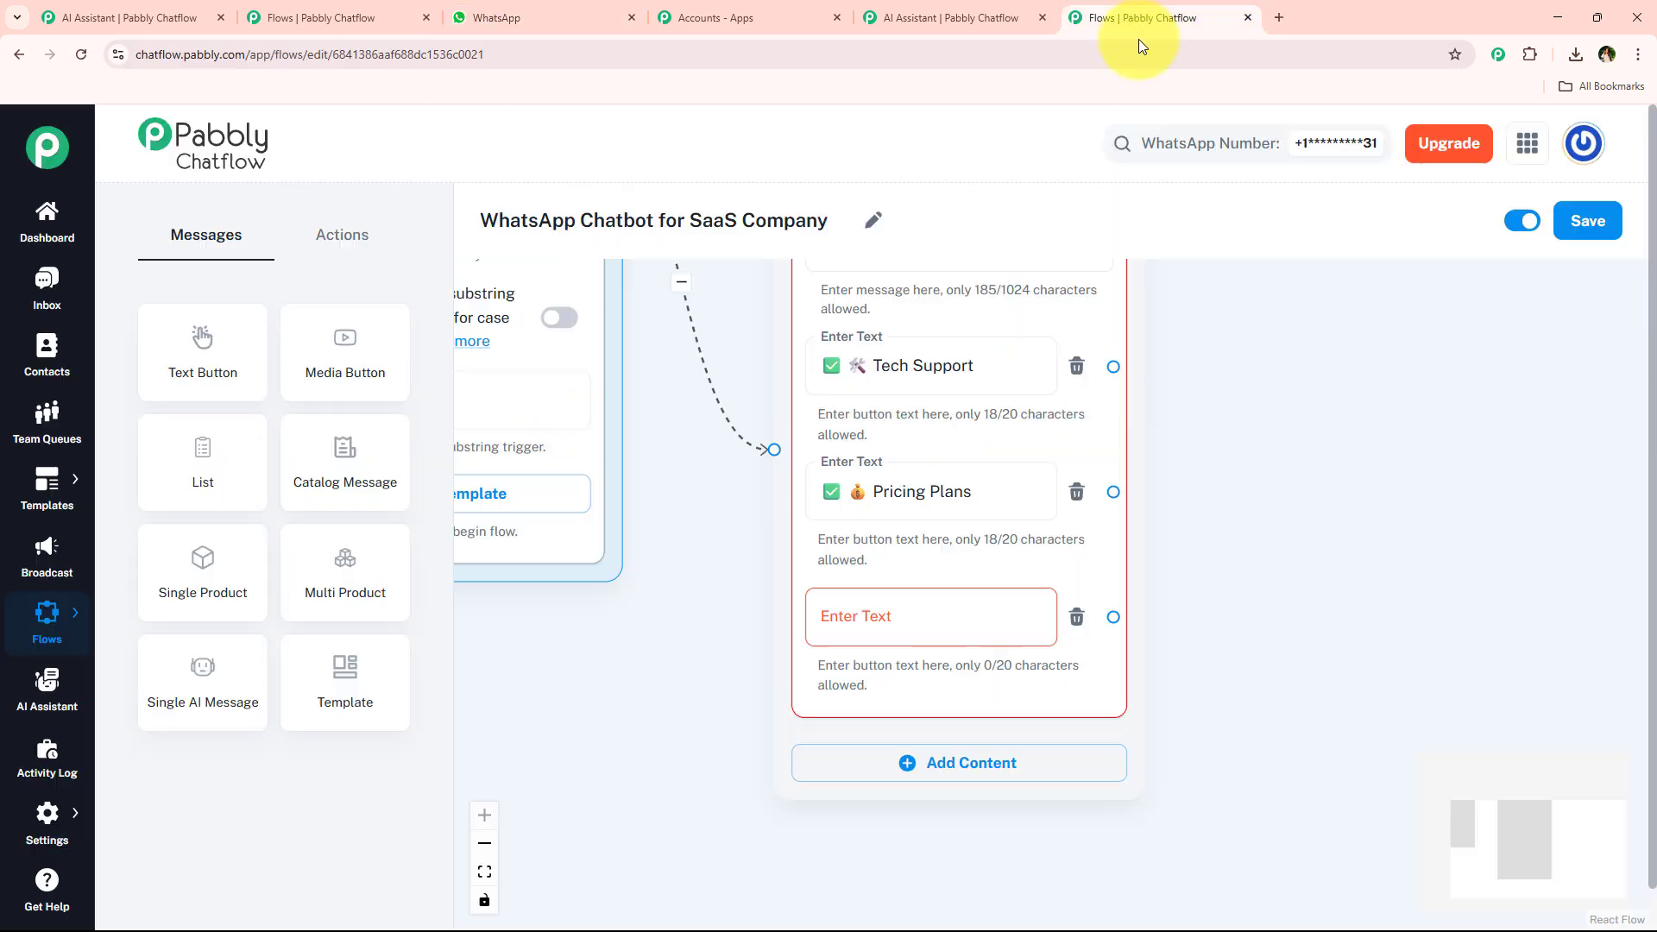
click(881, 618)
key(ctrl+v)
scroll(703, 704, down, 2)
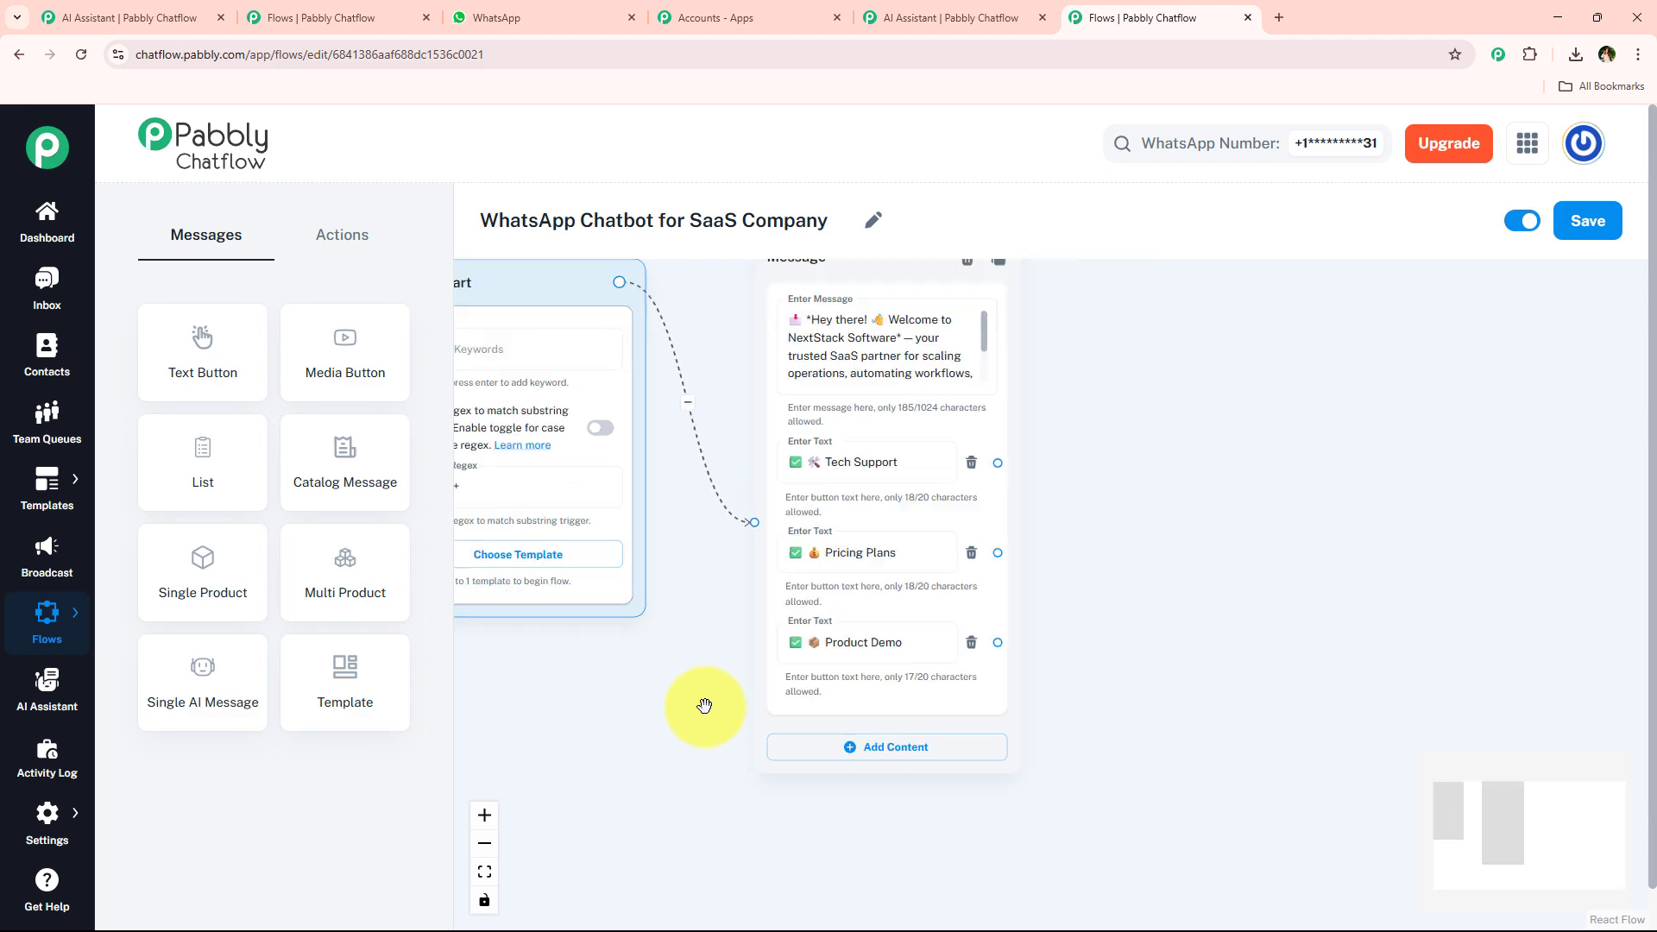
Copy the Tech Support reply from WhatsApp, add an Ask Question node, and connect the Tech Support button to it.
drag(1115, 532, 1113, 618)
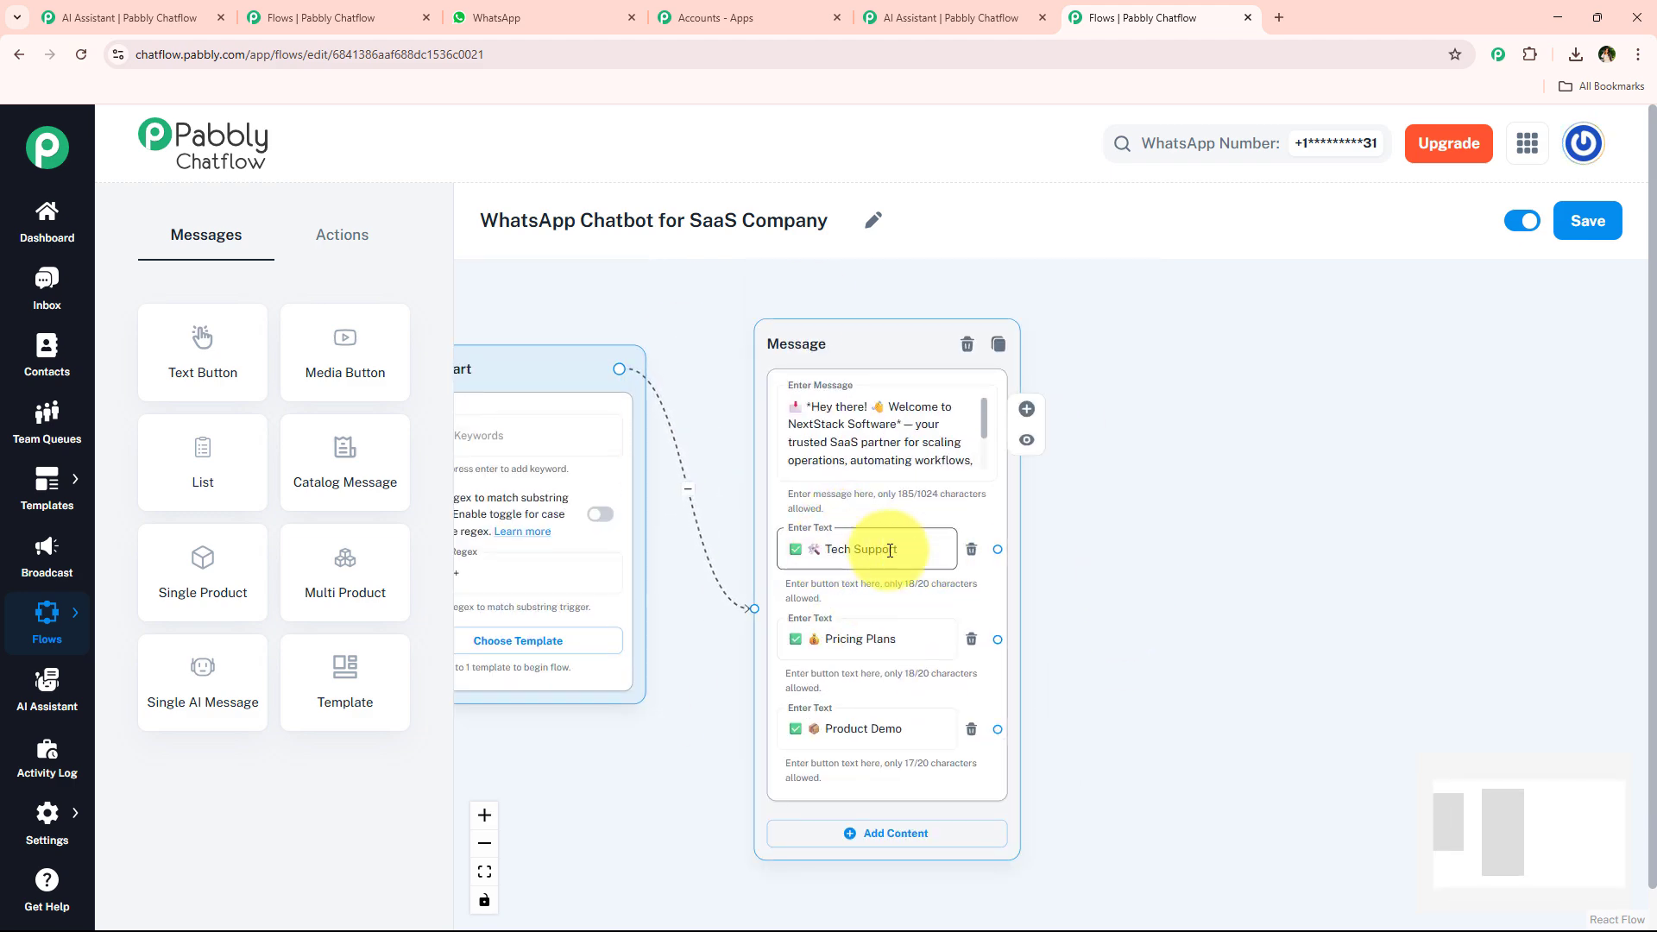
click(602, 9)
scroll(897, 568, up, 15)
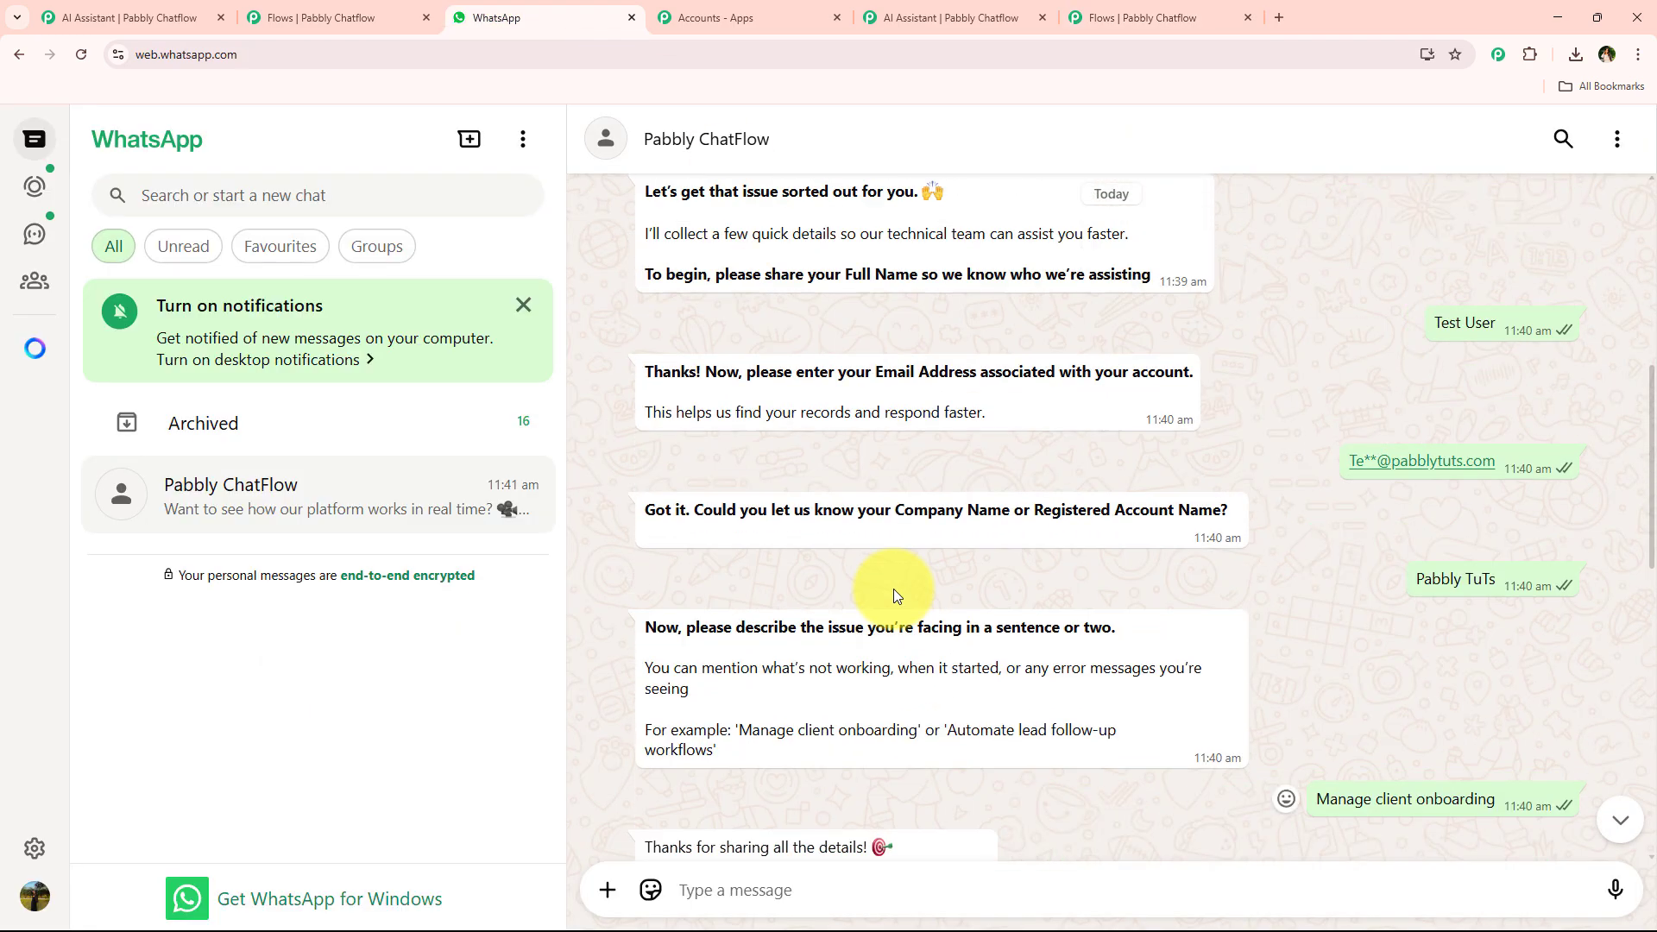
scroll(894, 587, up, 2)
scroll(891, 576, down, 1)
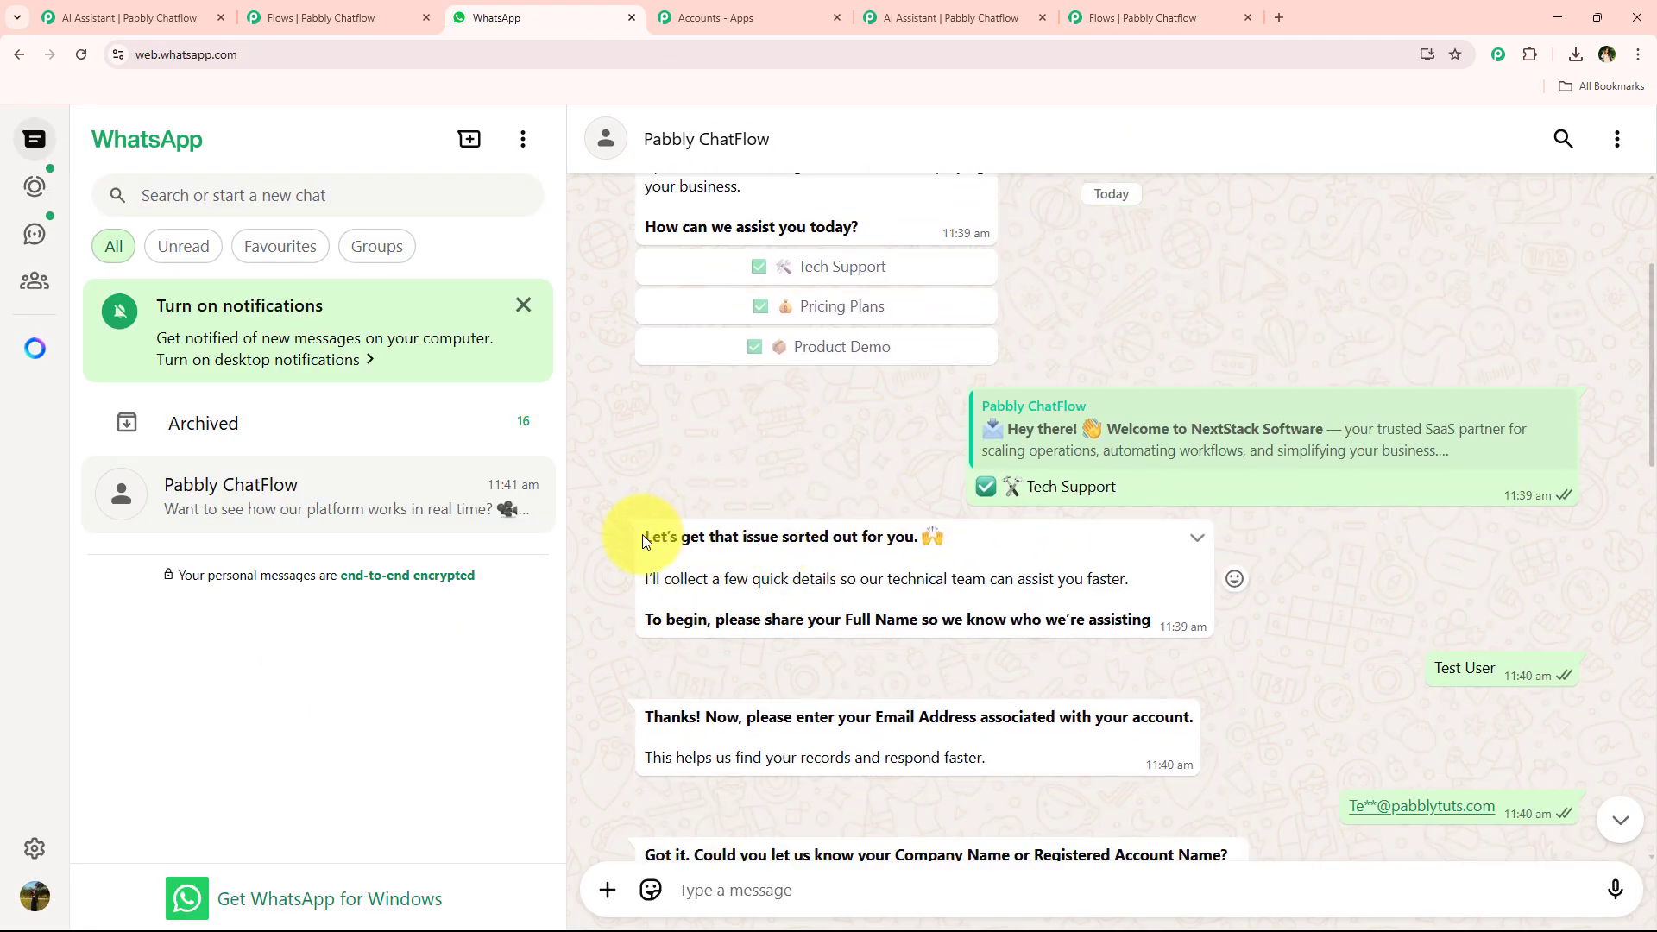
drag(644, 536, 1135, 618)
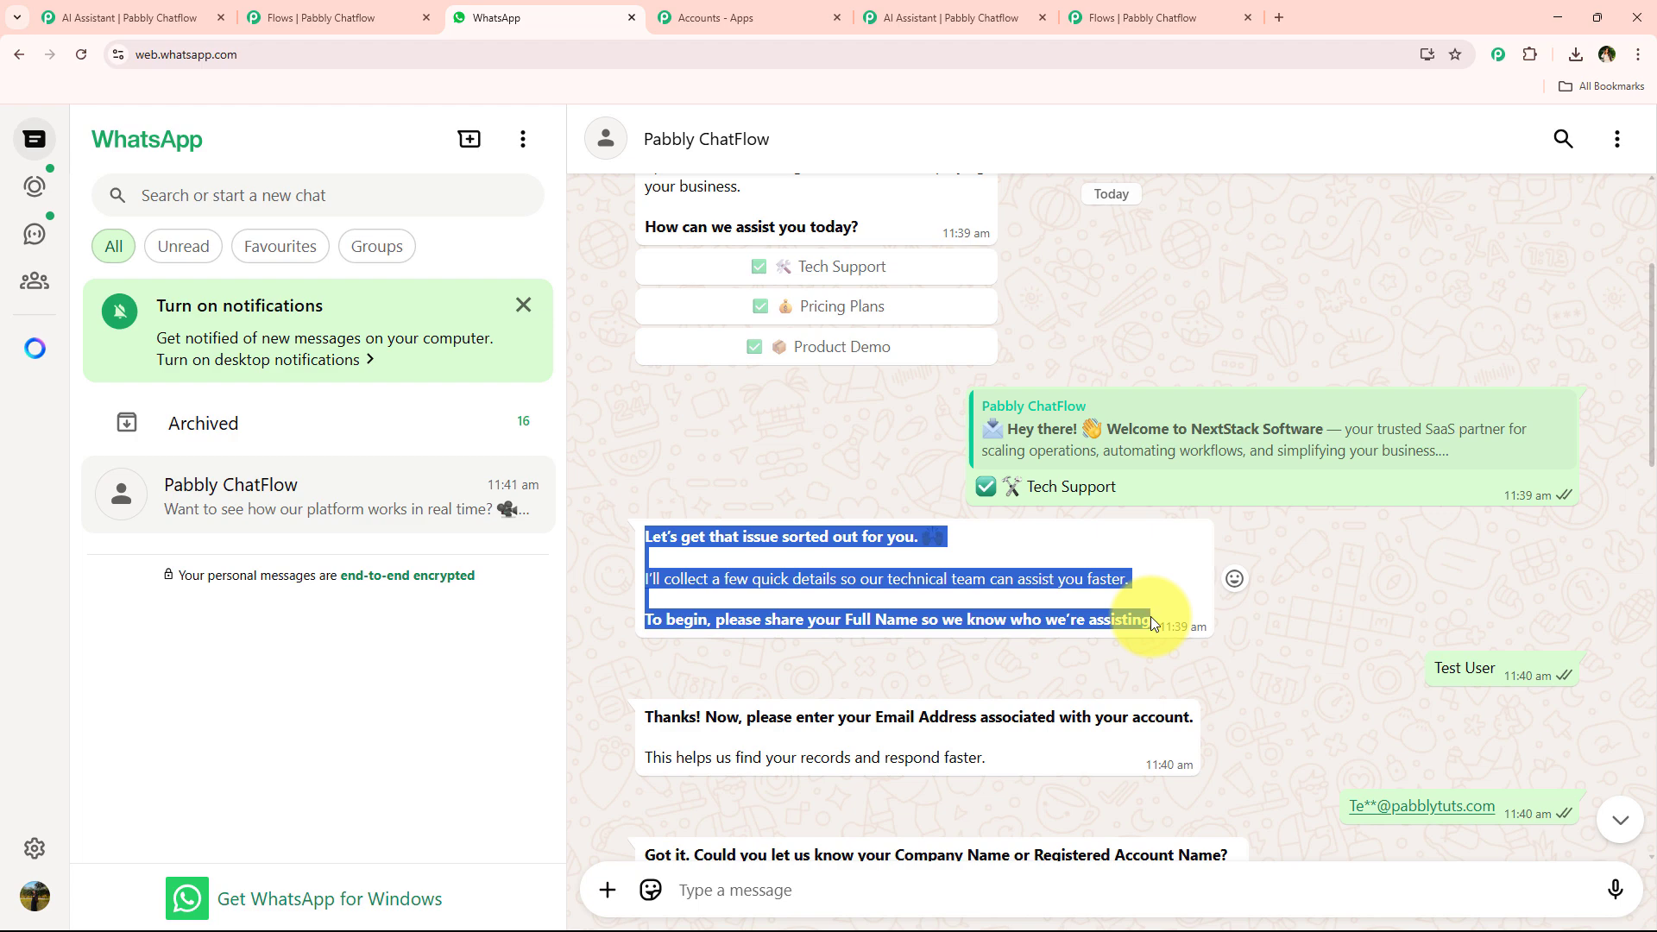
click(1146, 18)
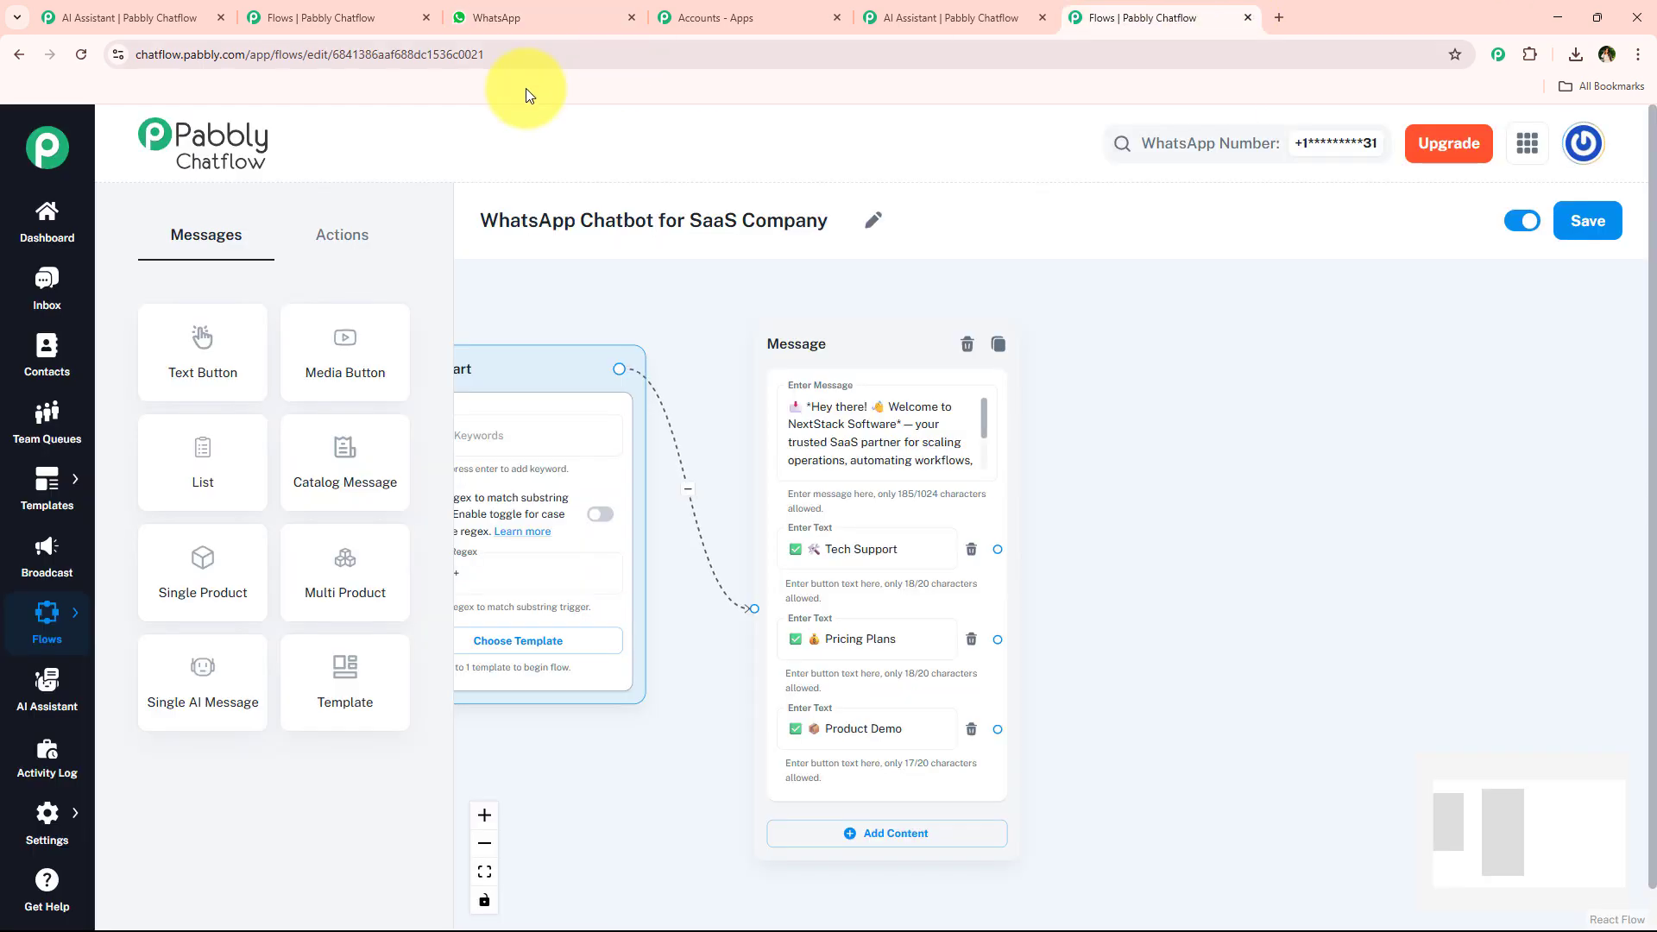
click(330, 259)
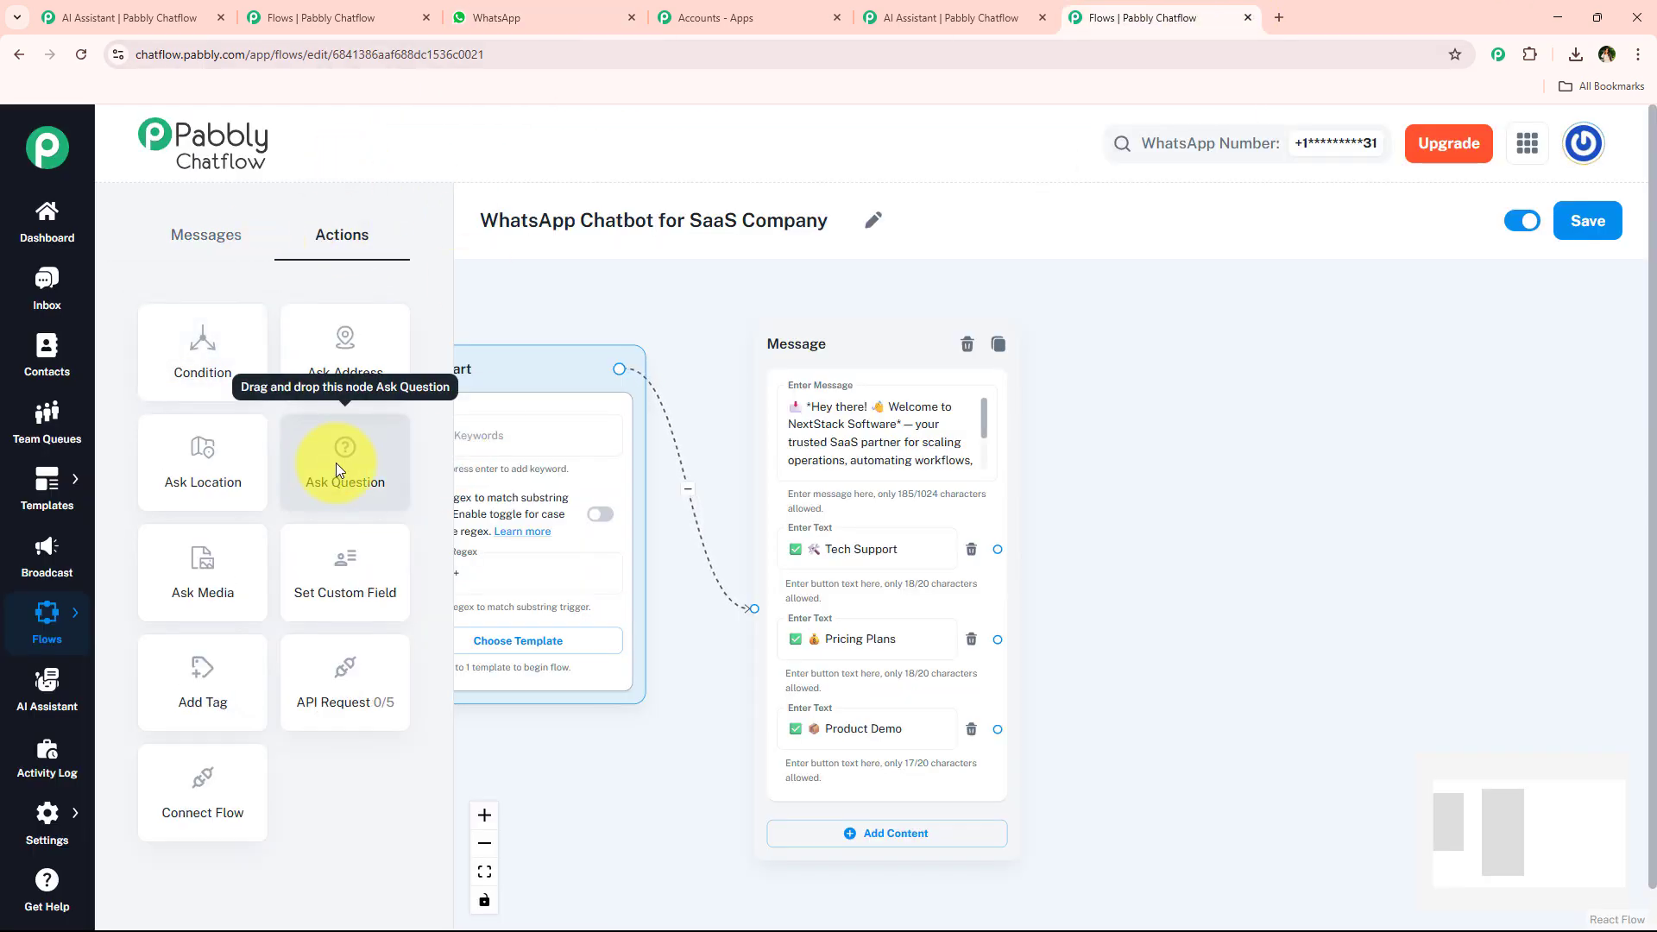
drag(335, 463, 1214, 365)
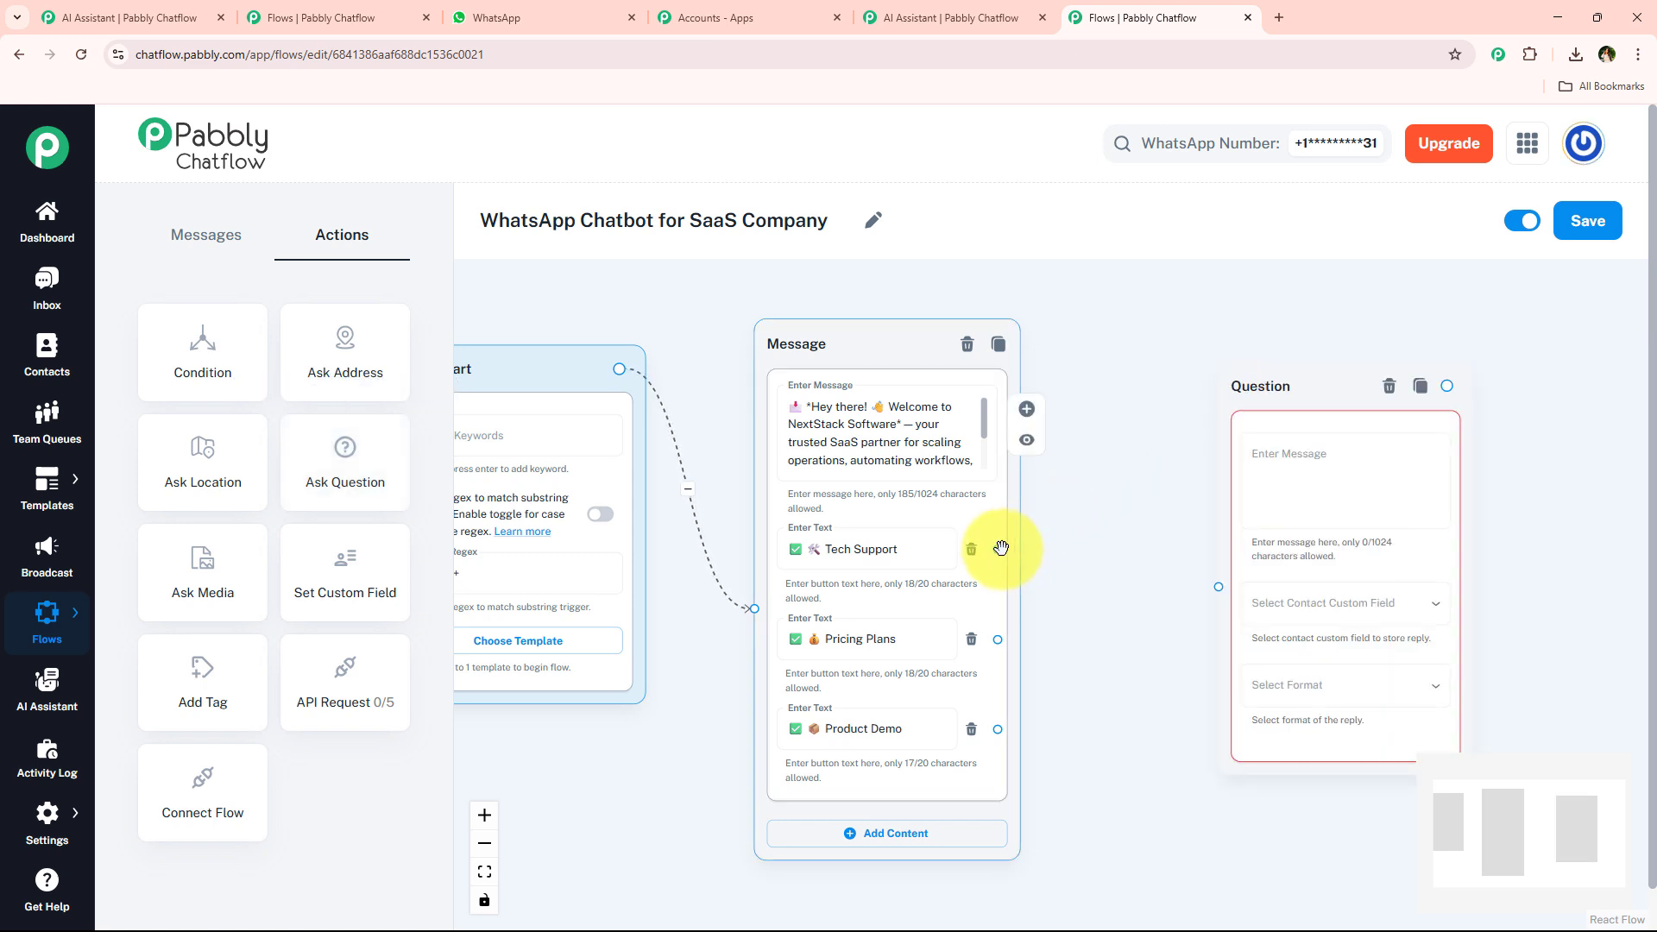
drag(1035, 549, 1215, 587)
Paste the copied reply asking for the user's full name into the Question node's message.
drag(1283, 389, 1226, 292)
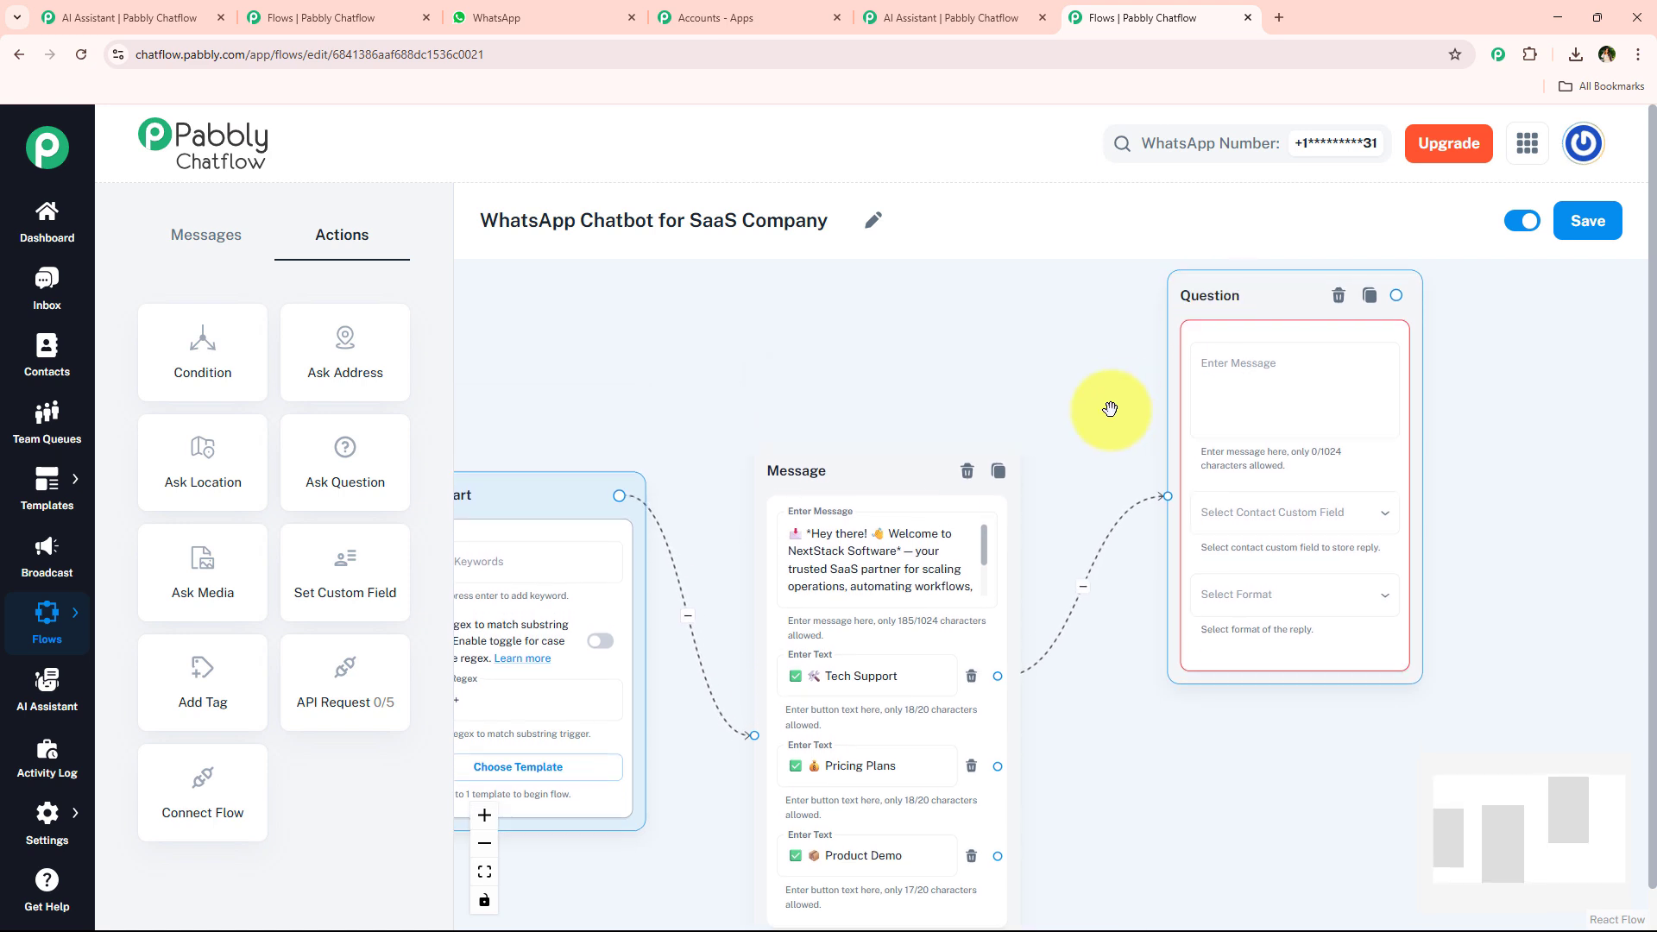
drag(1102, 406, 847, 414)
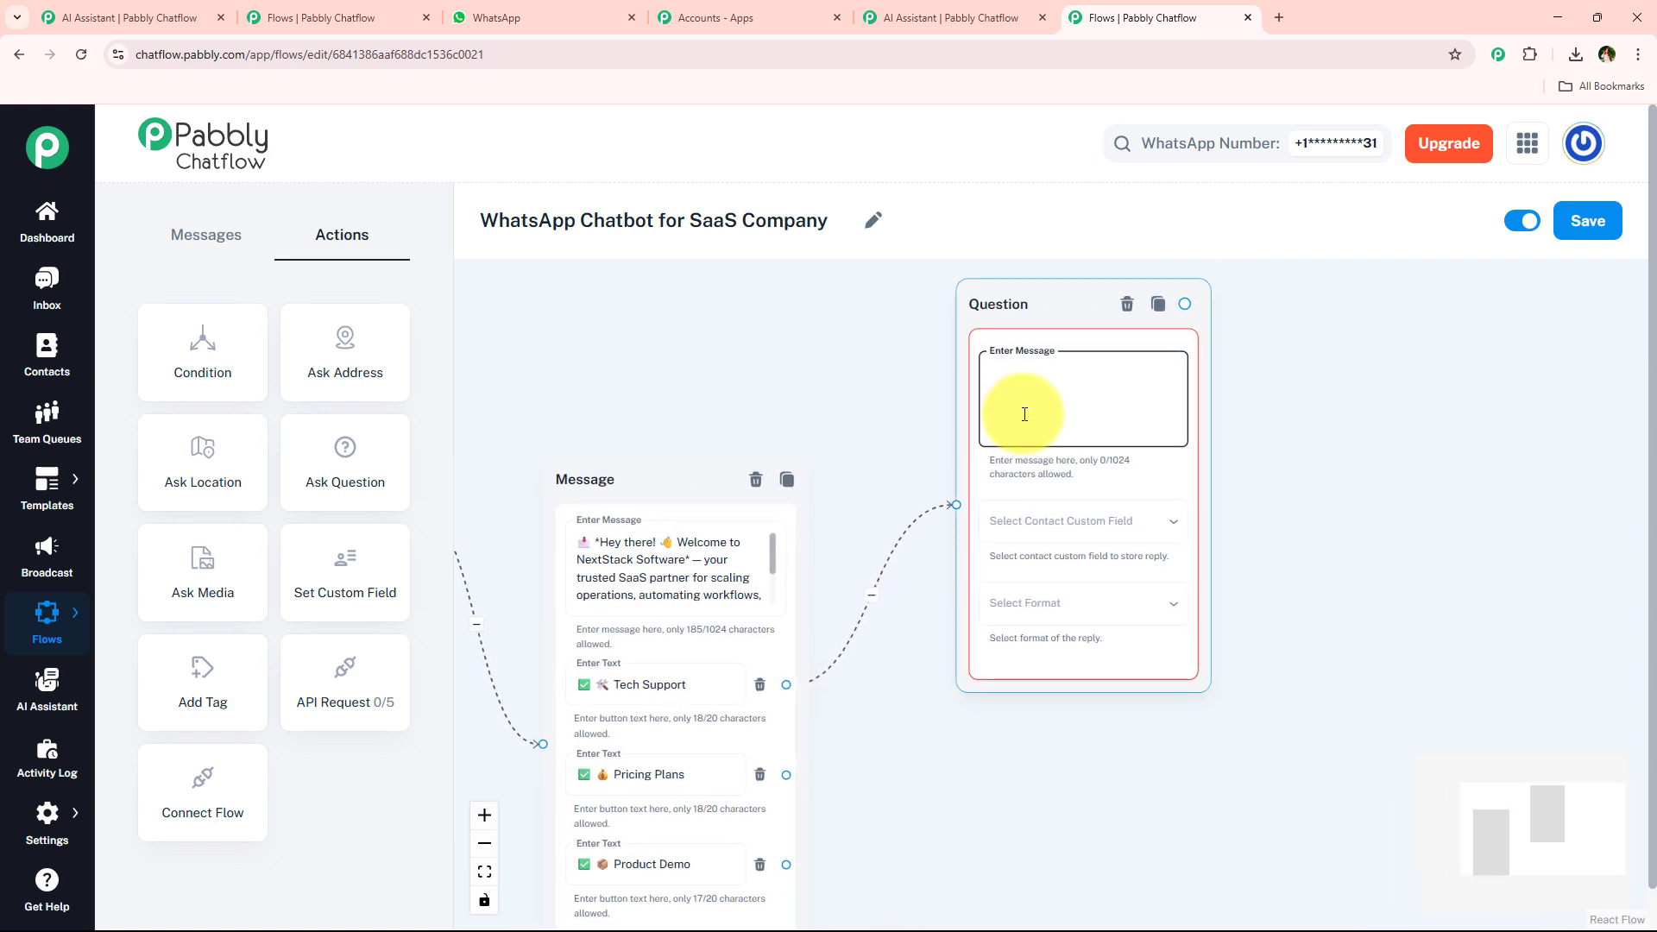
drag(1177, 414, 1174, 372)
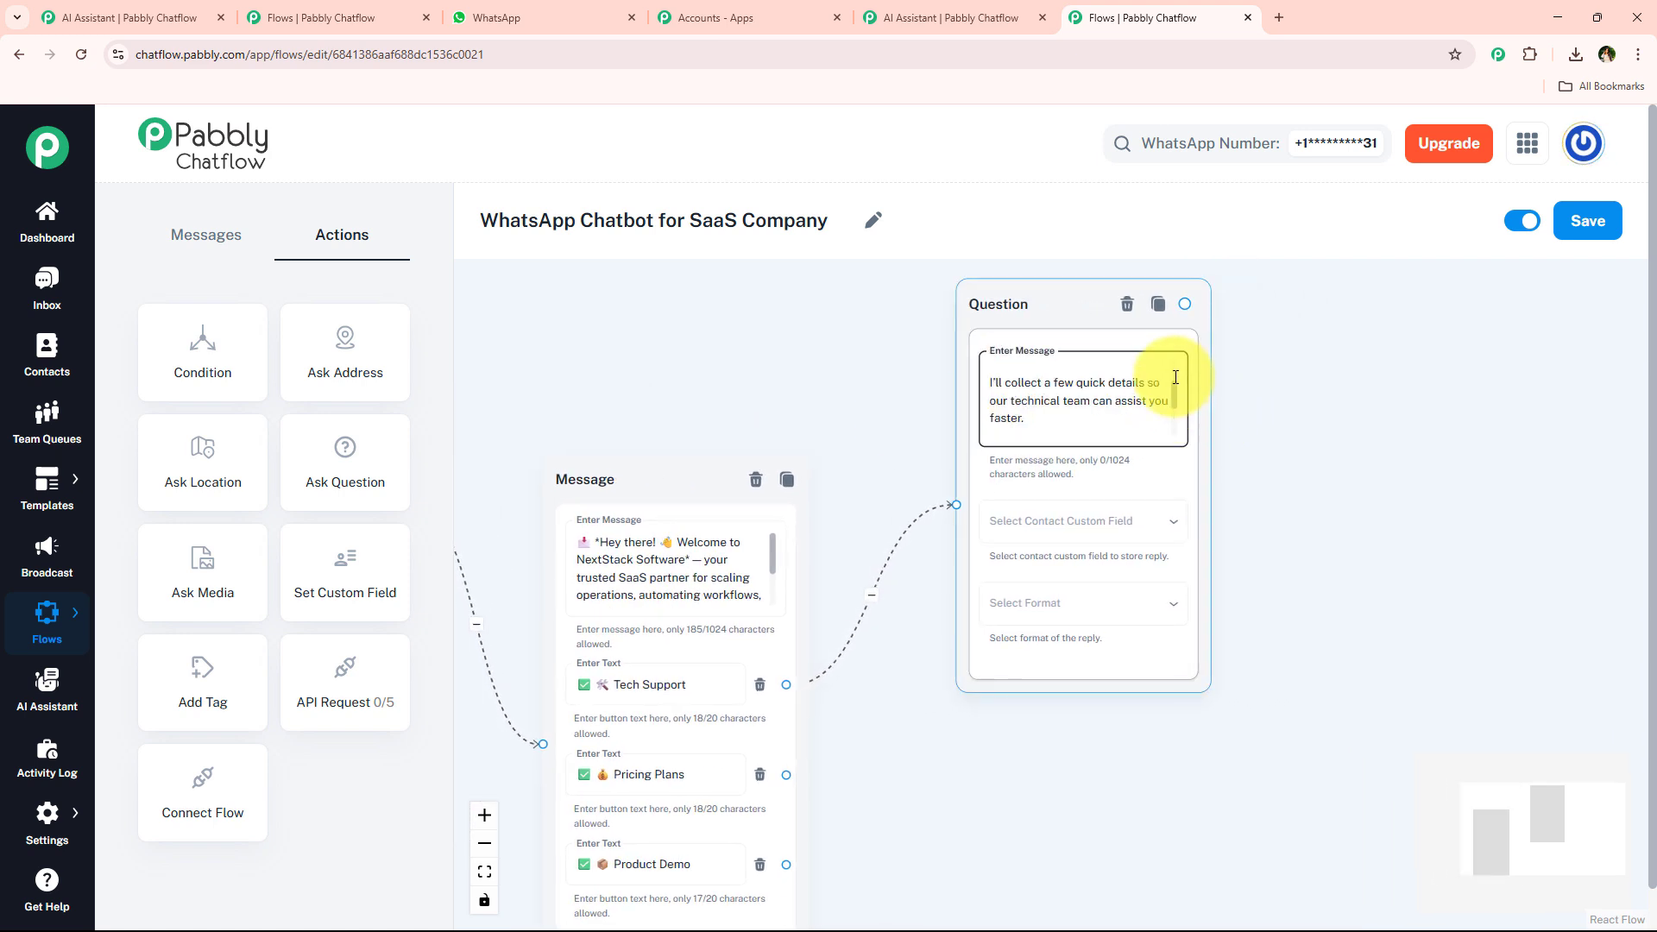
scroll(1168, 446, down, 3)
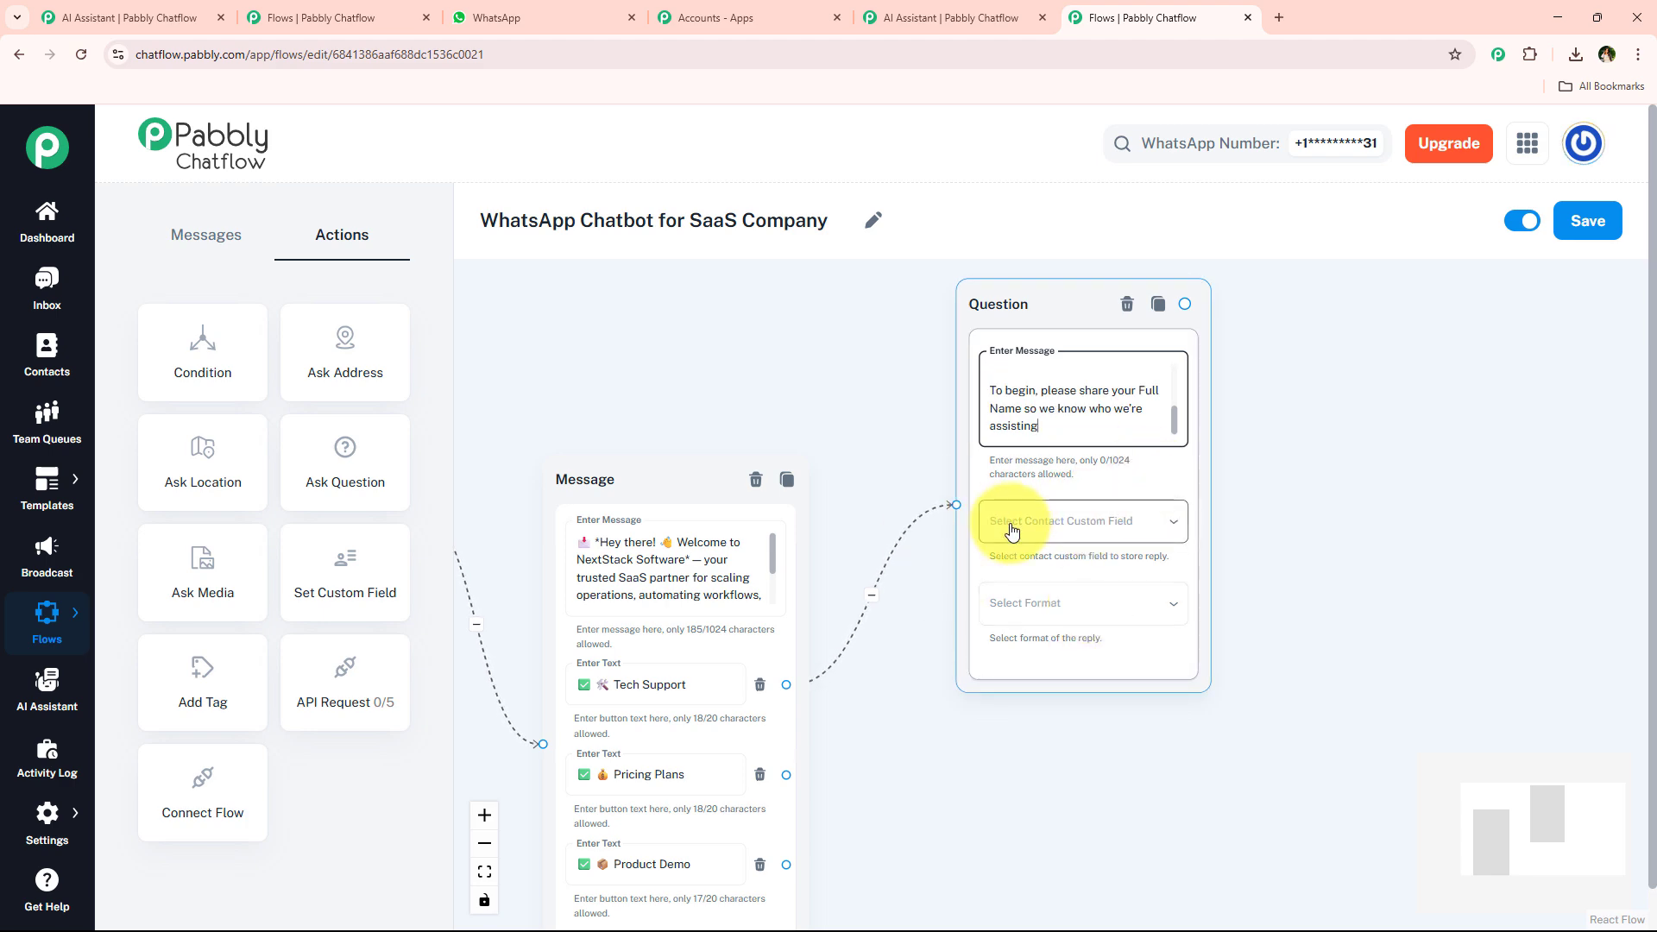
scroll(1148, 535, up, 3)
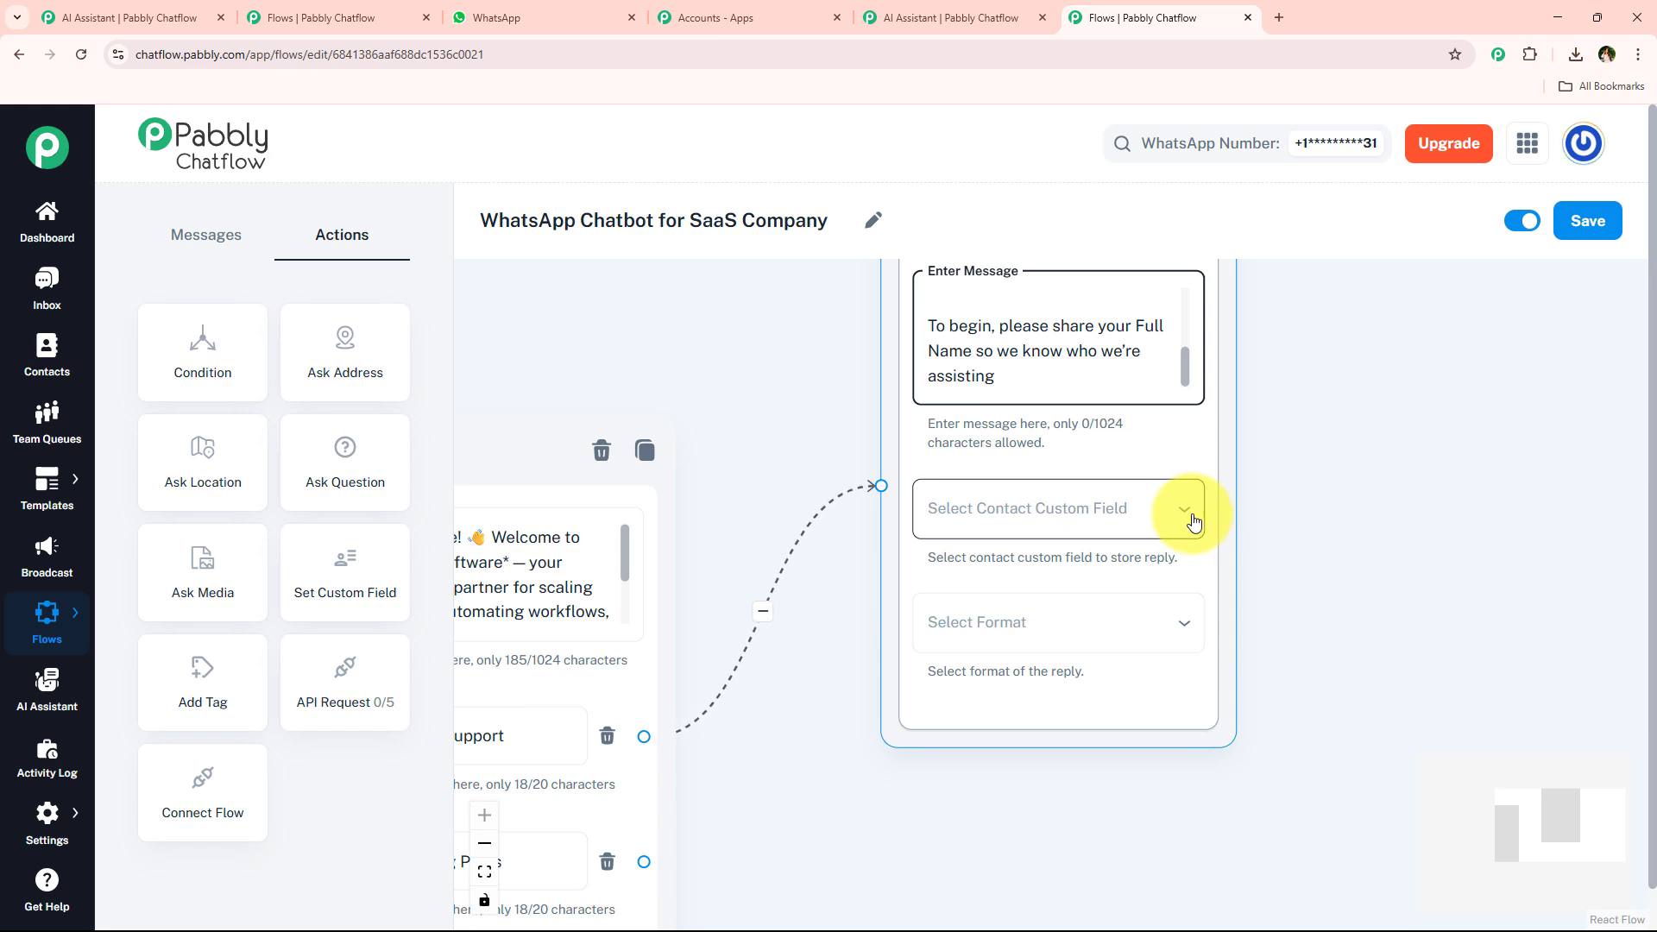
Browse the contact custom field options available for storing the Question node's reply.
click(48, 819)
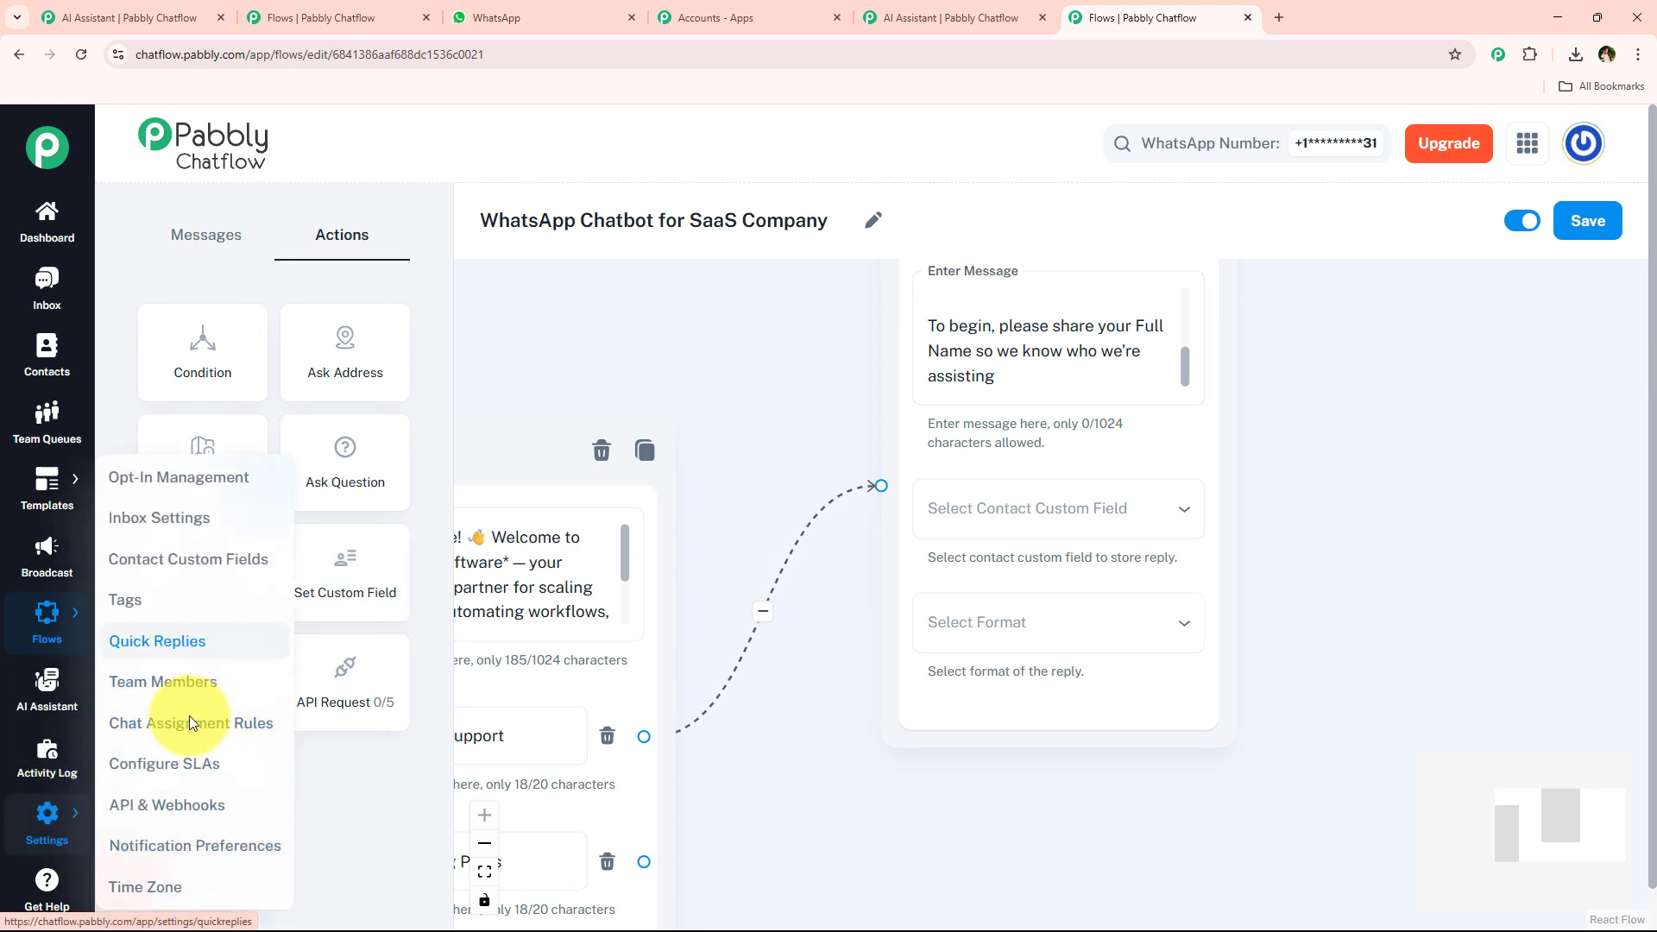
click(1124, 509)
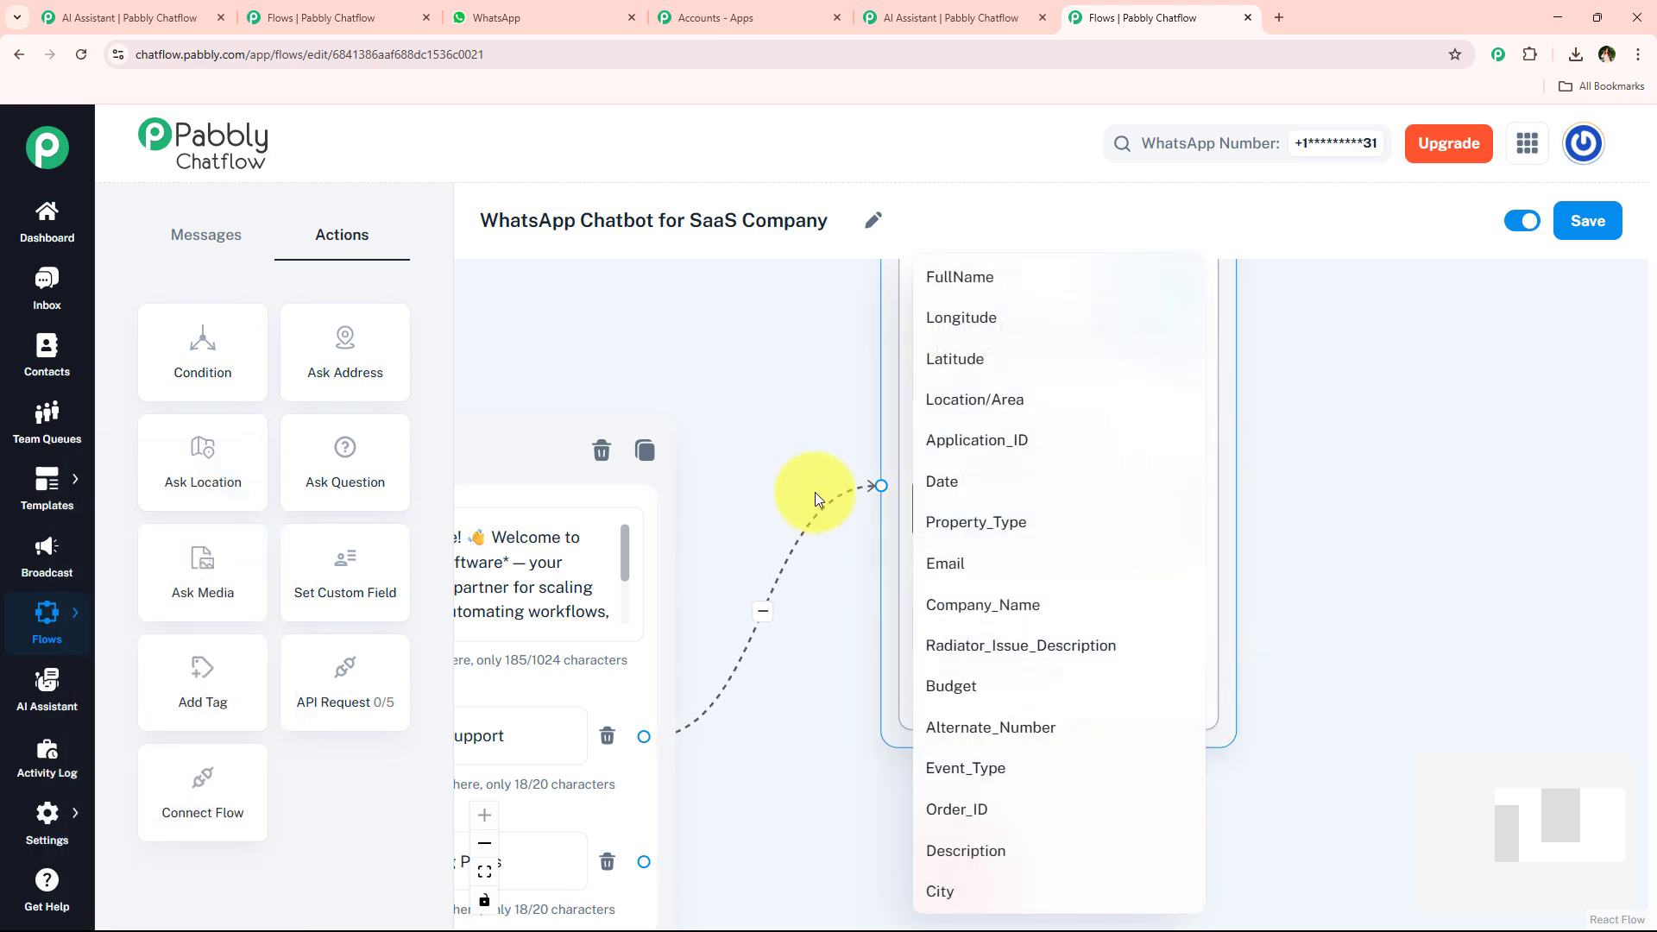
click(825, 464)
drag(847, 666, 831, 710)
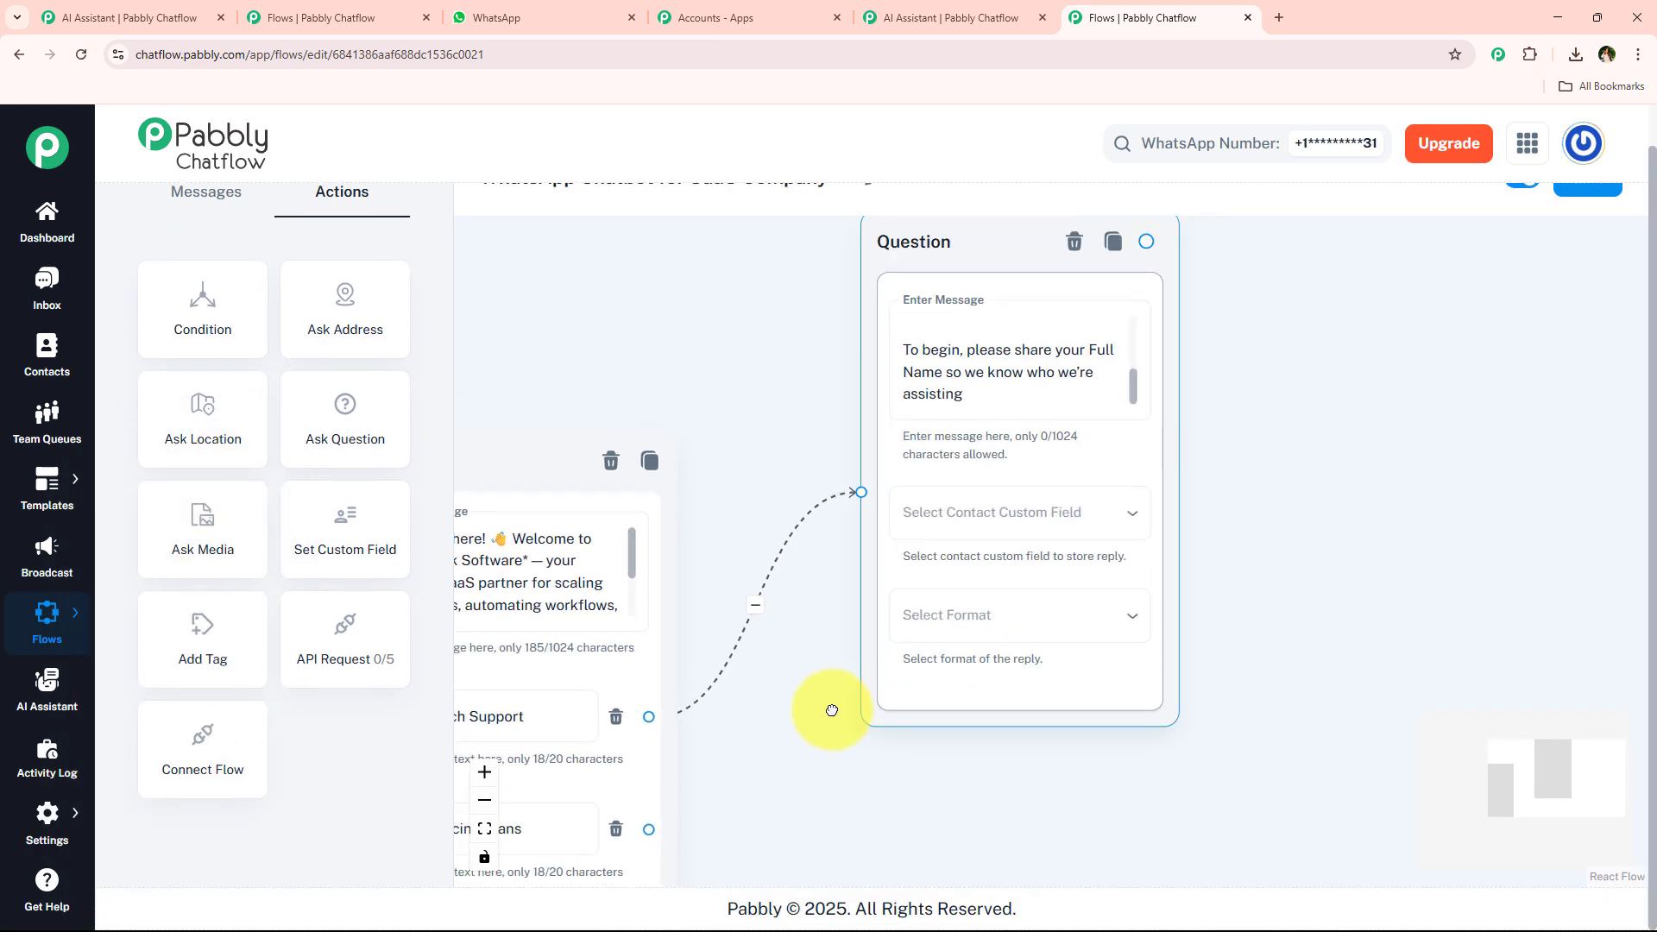
scroll(833, 596, down, 1)
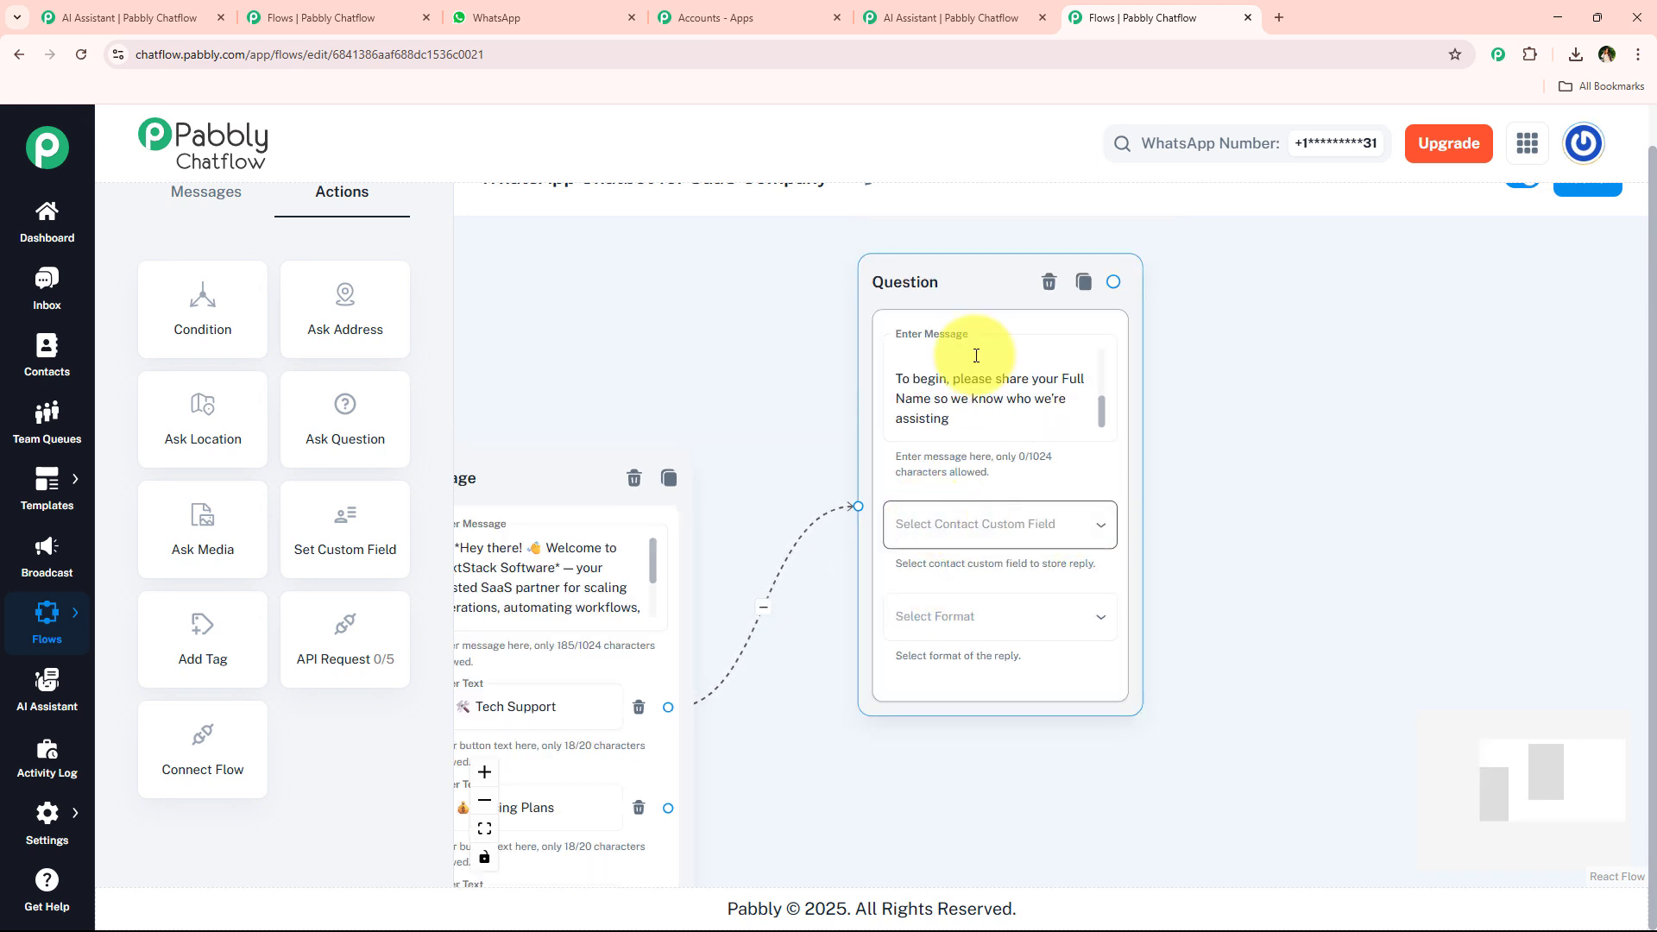
scroll(756, 216, up, 1)
scroll(789, 173, up, 1)
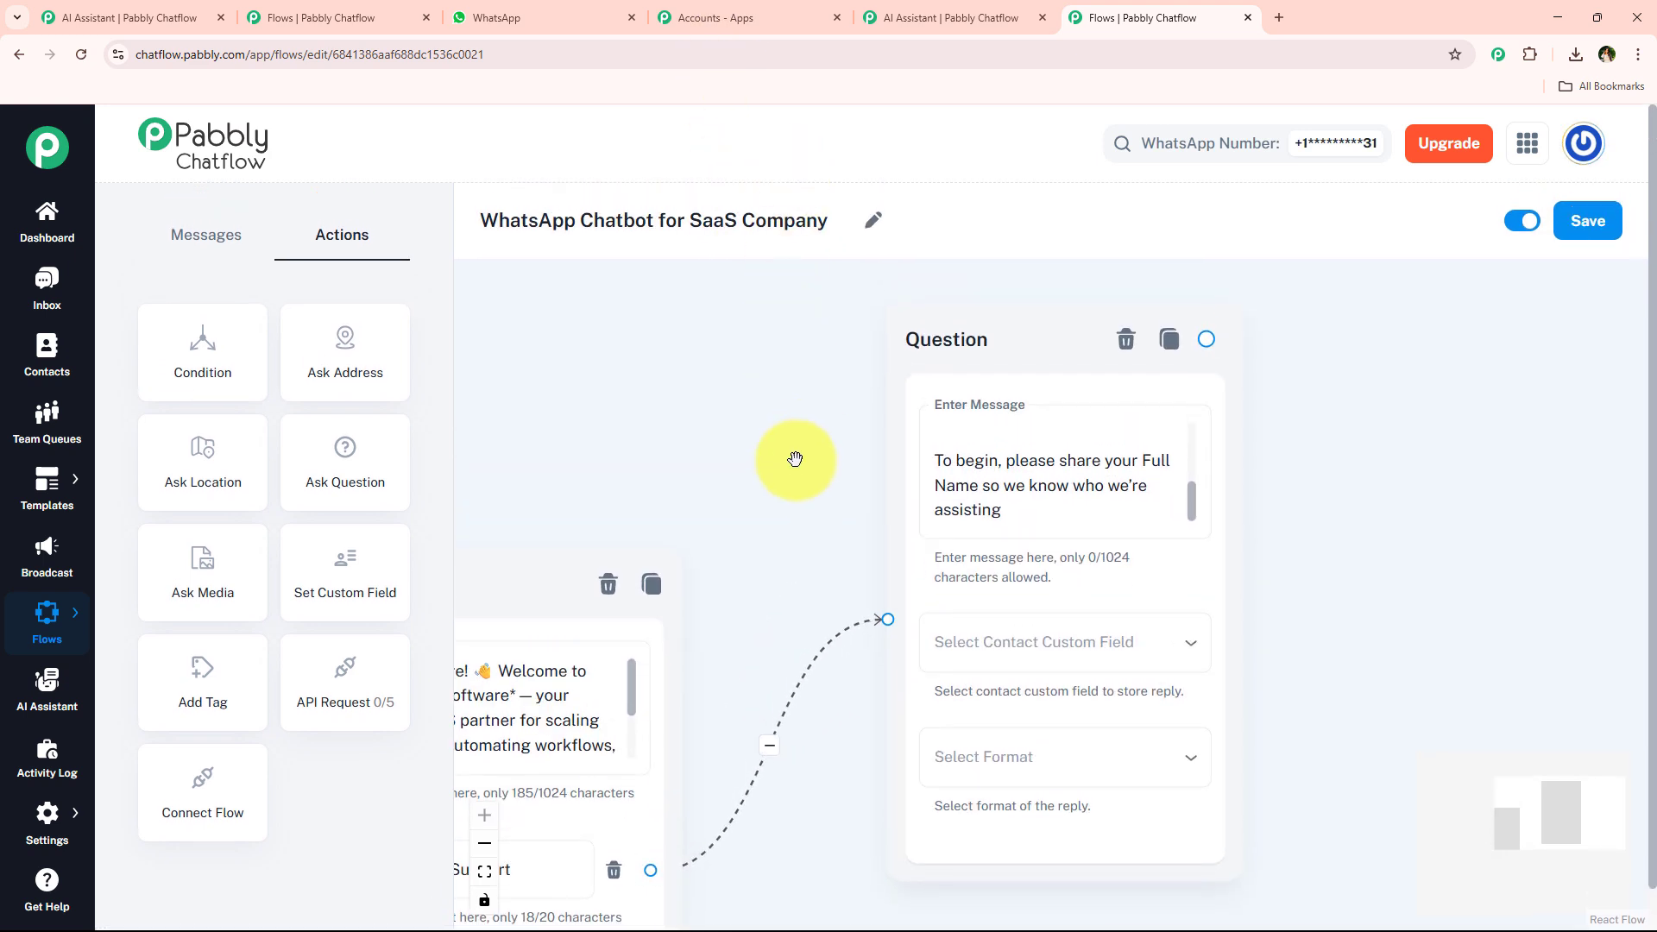
Set the Question node to store the reply in the FullName contact field with Text format.
drag(981, 337, 949, 311)
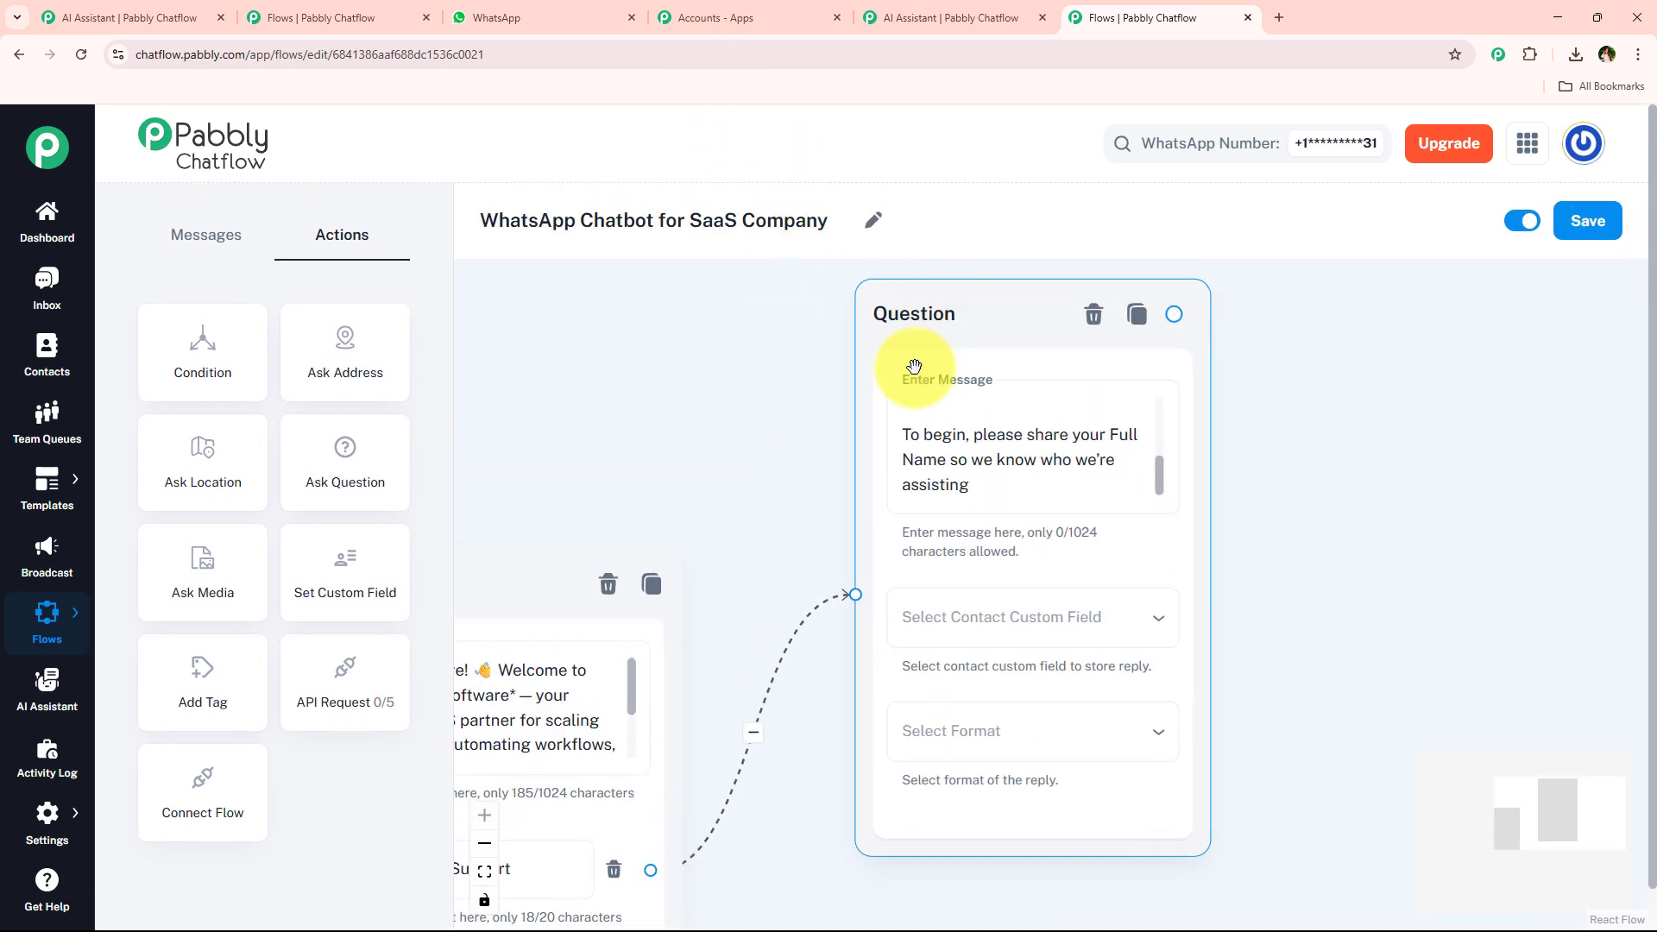
click(1015, 618)
click(943, 289)
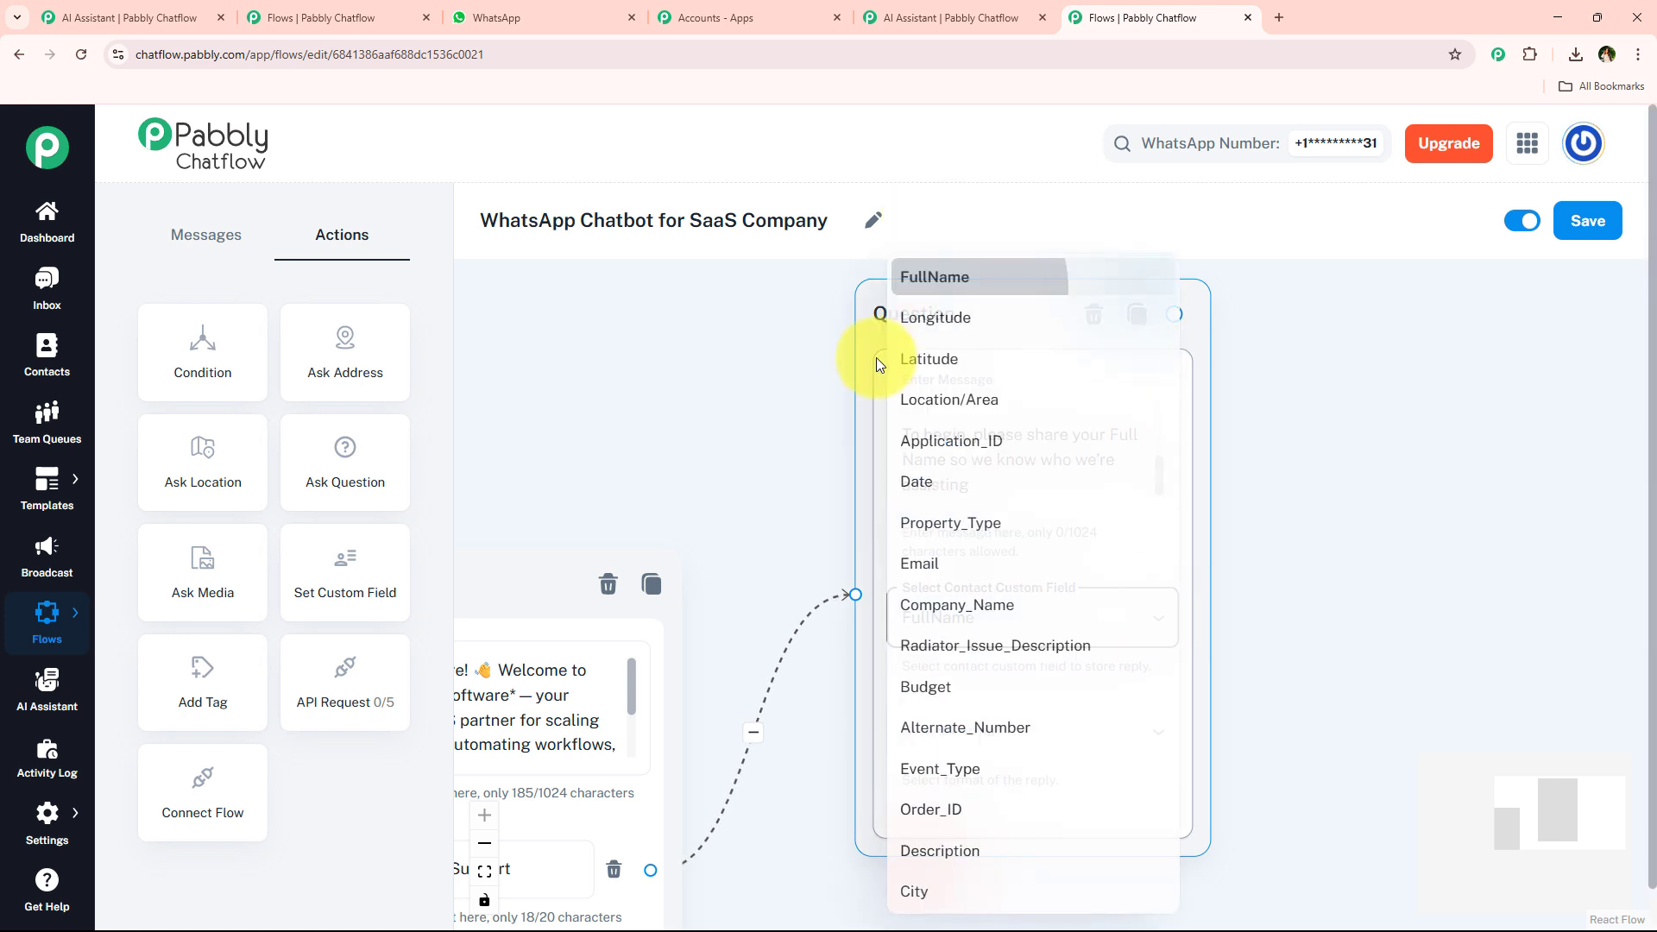
click(975, 725)
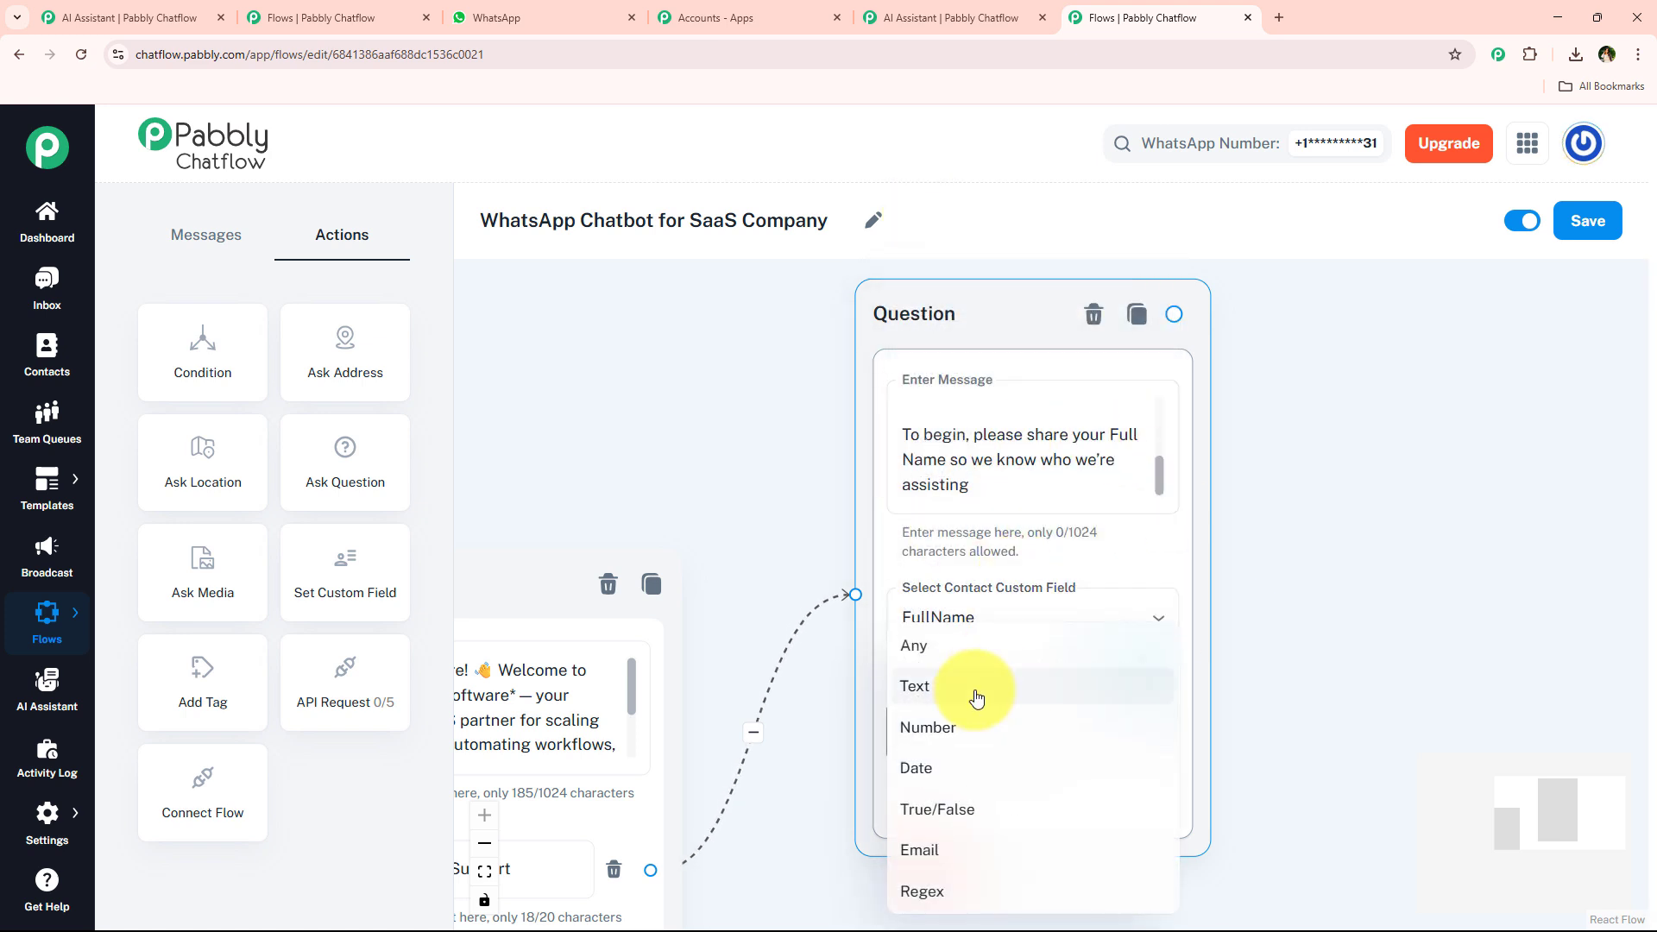
click(976, 698)
scroll(1209, 569, down, 3)
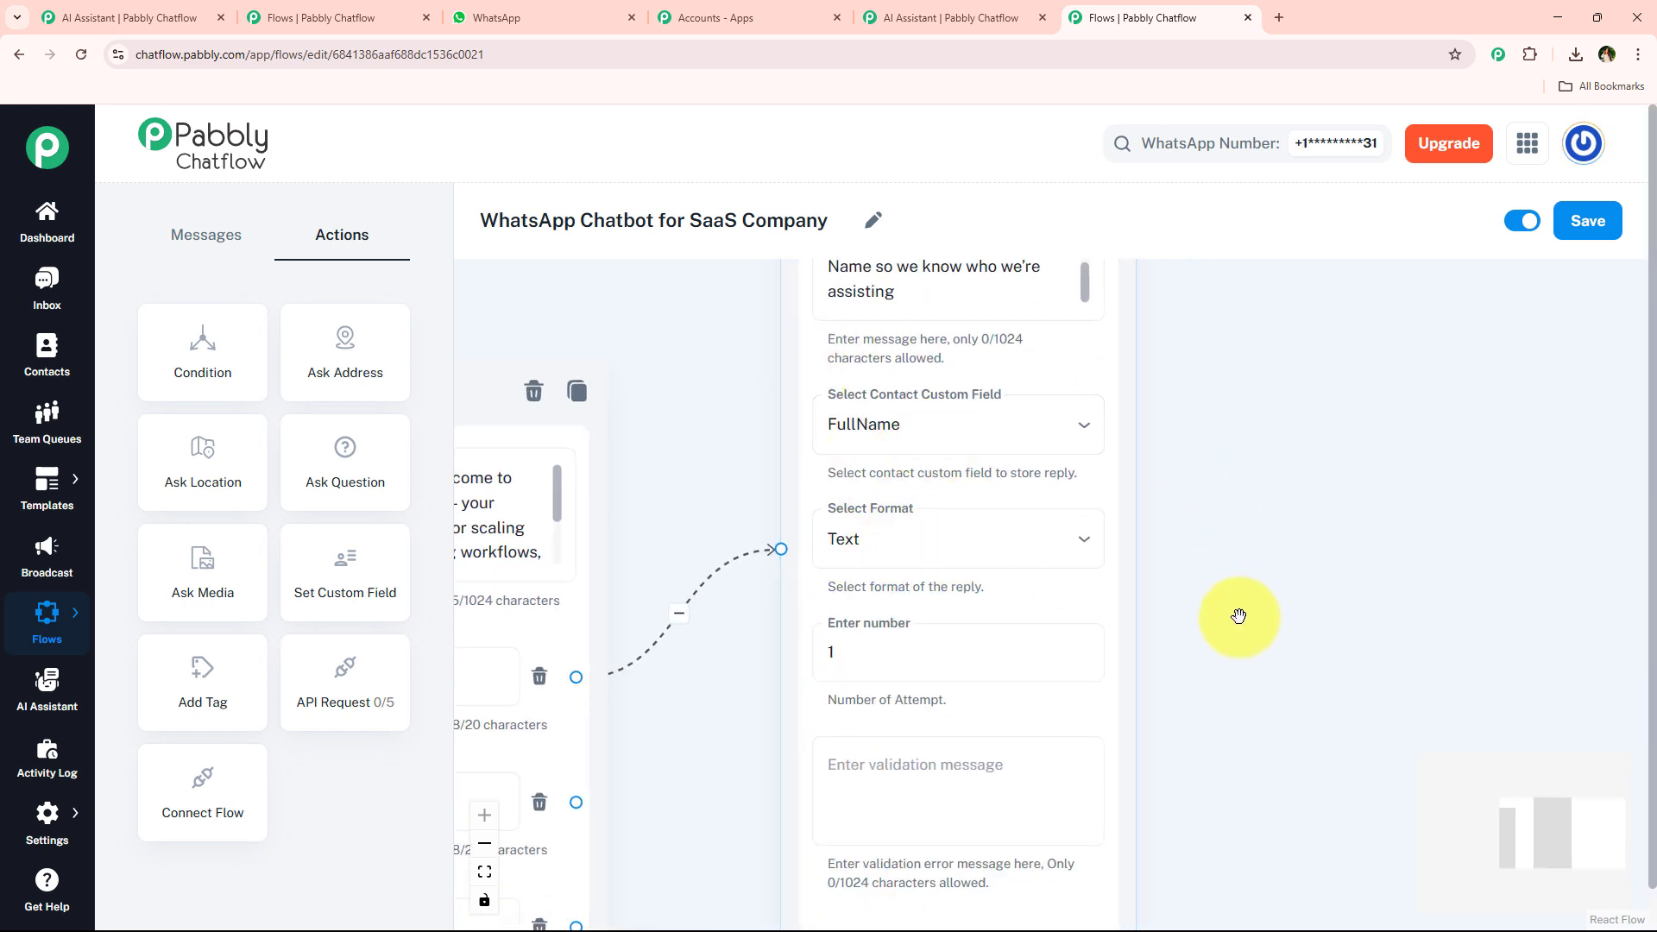
Review the Question node's attempt number and validation message fields.
drag(1241, 624, 1165, 509)
click(800, 529)
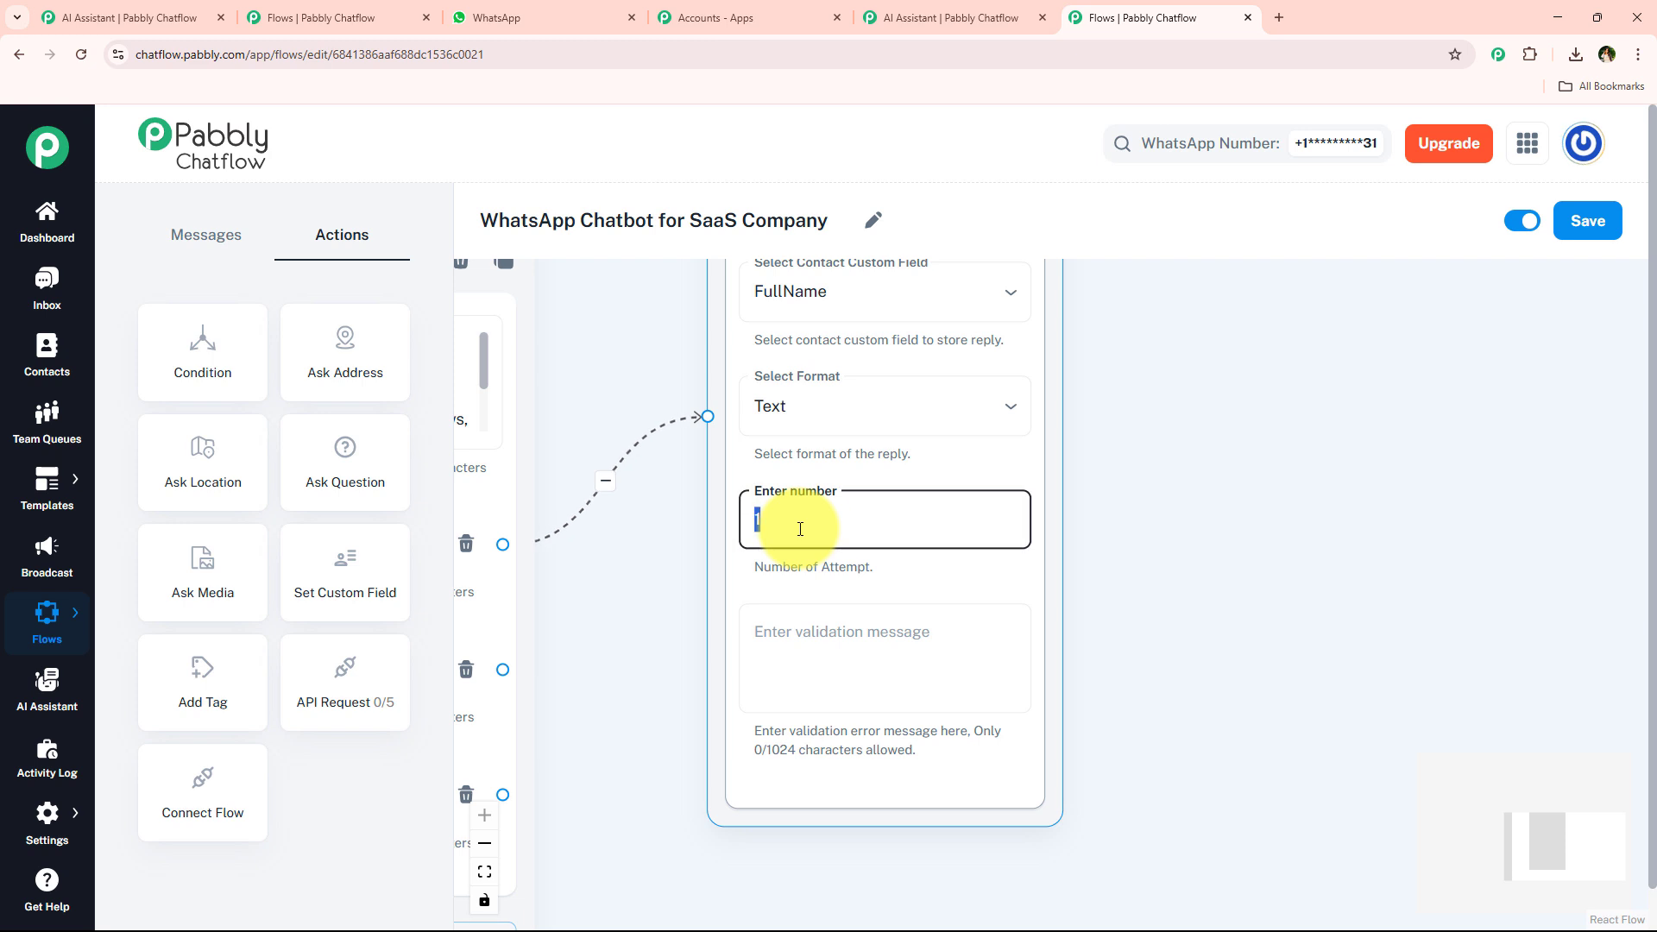
click(958, 667)
scroll(938, 640, down, 3)
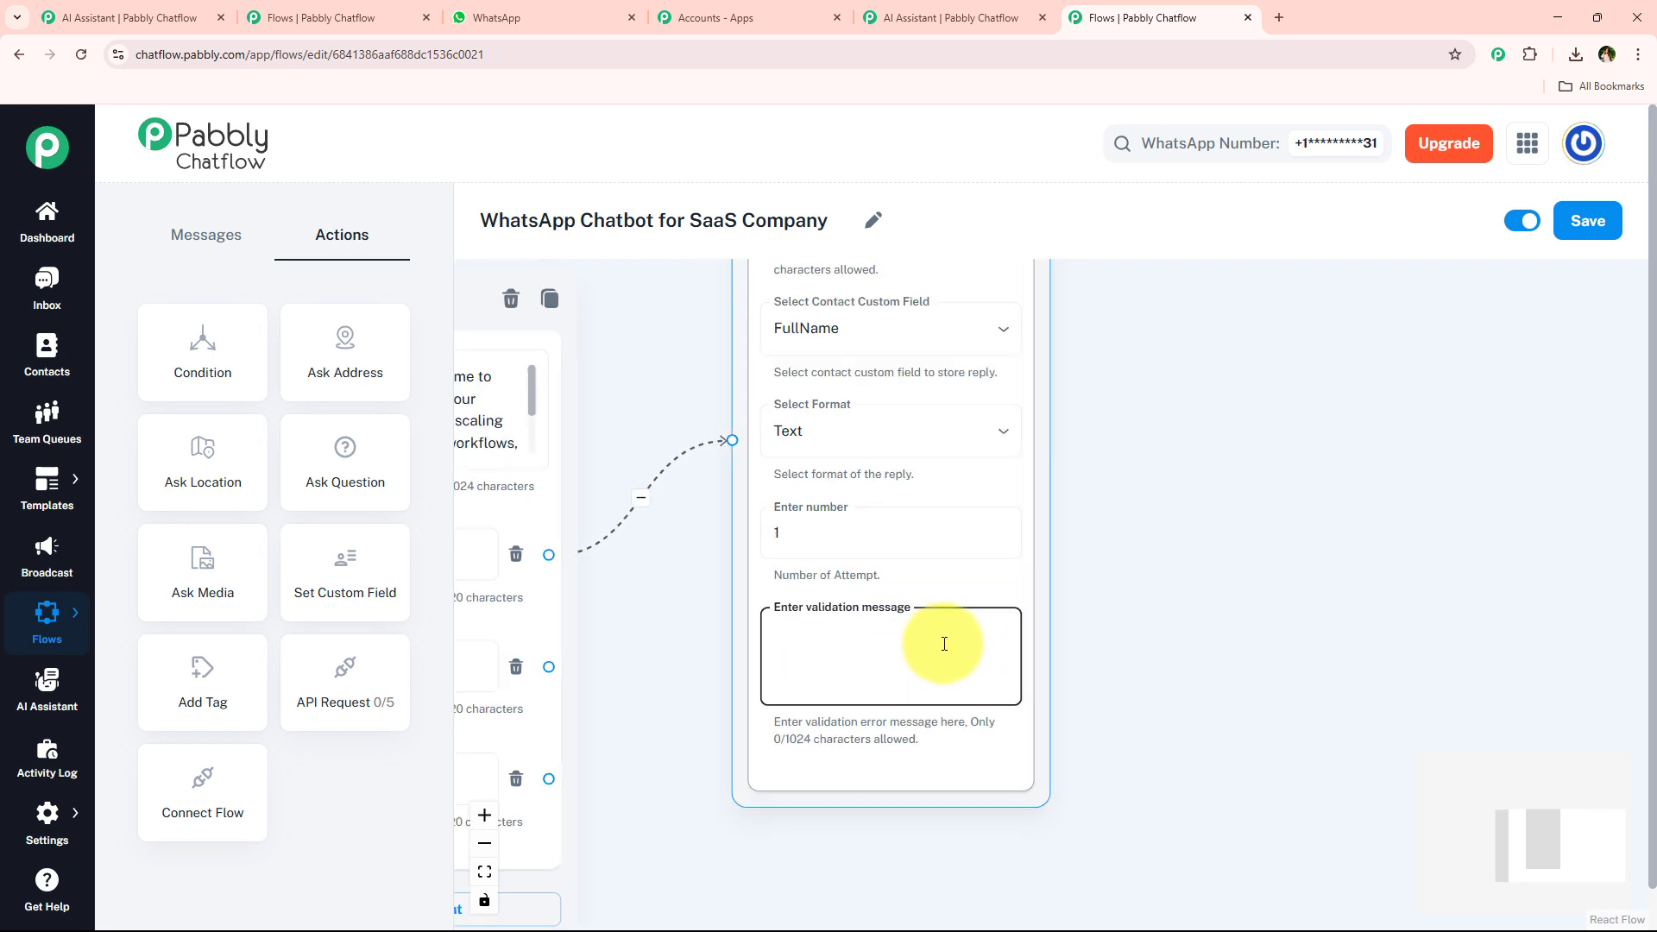
scroll(902, 682, up, 4)
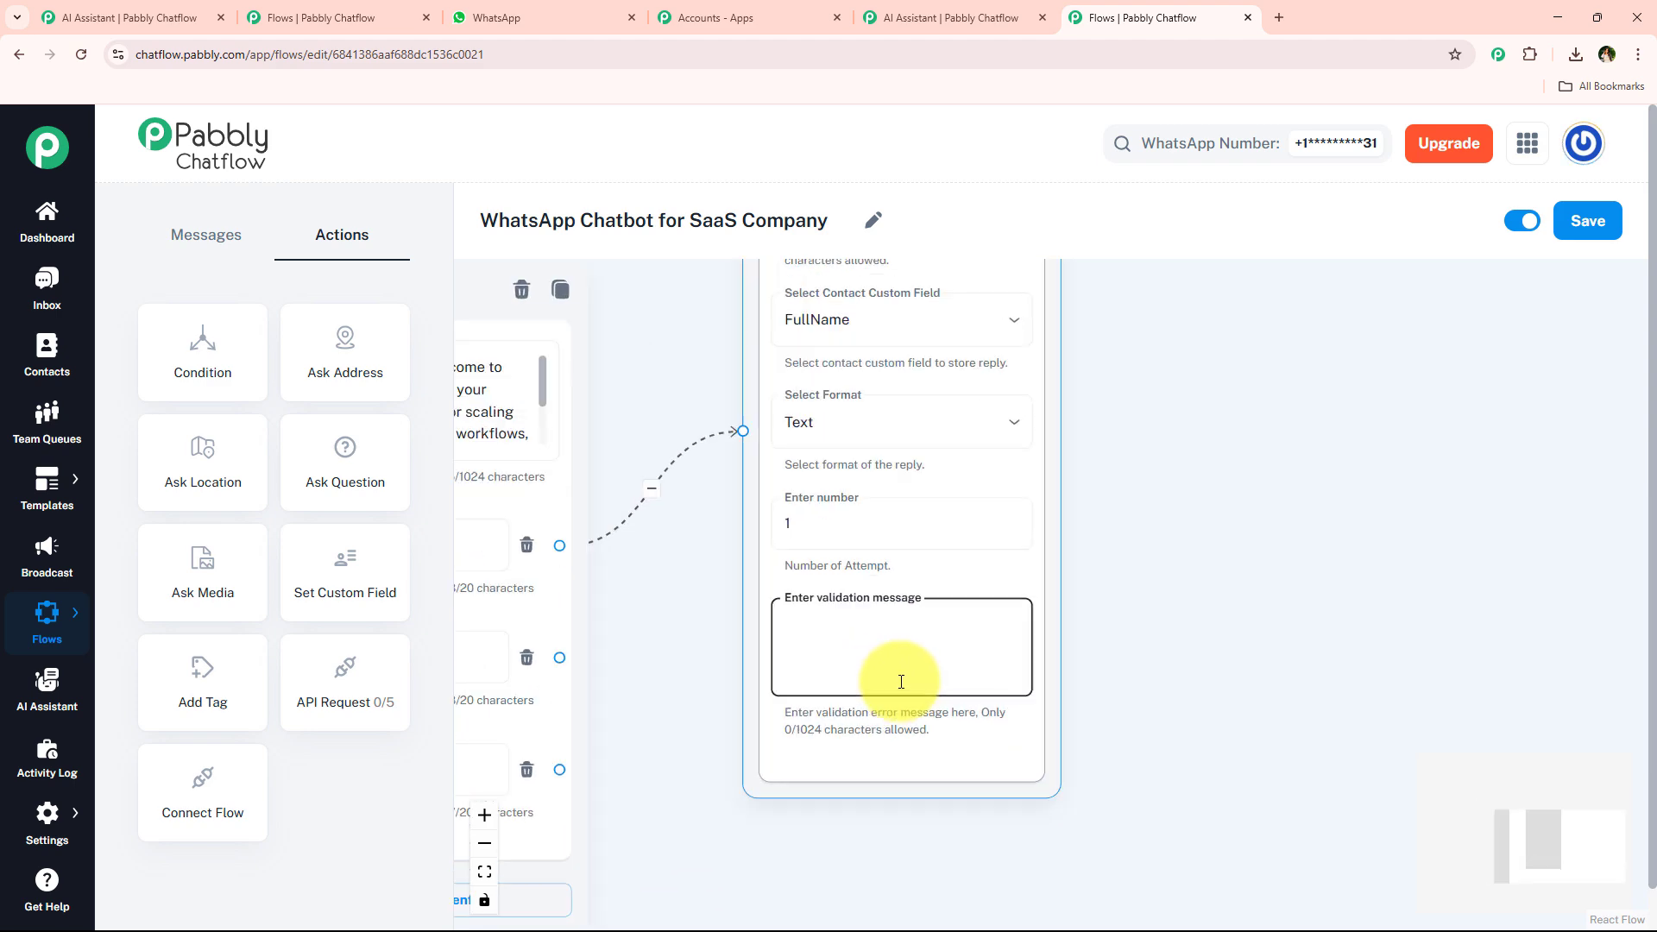
click(899, 725)
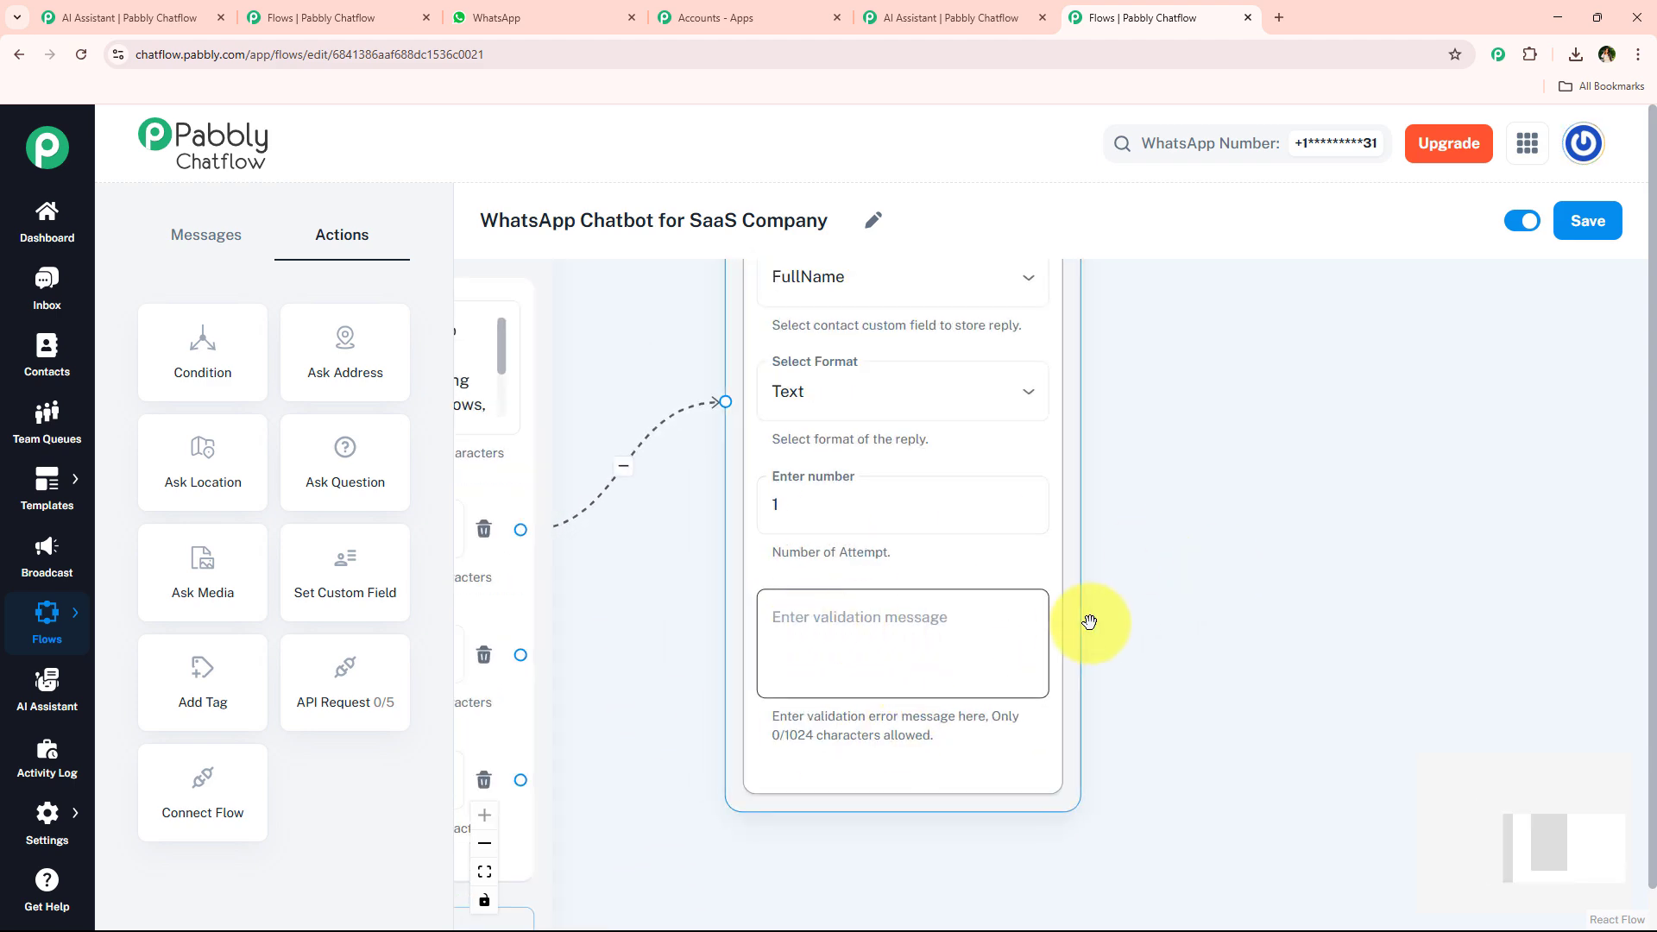
scroll(1070, 528, down, 2)
scroll(1065, 626, up, 4)
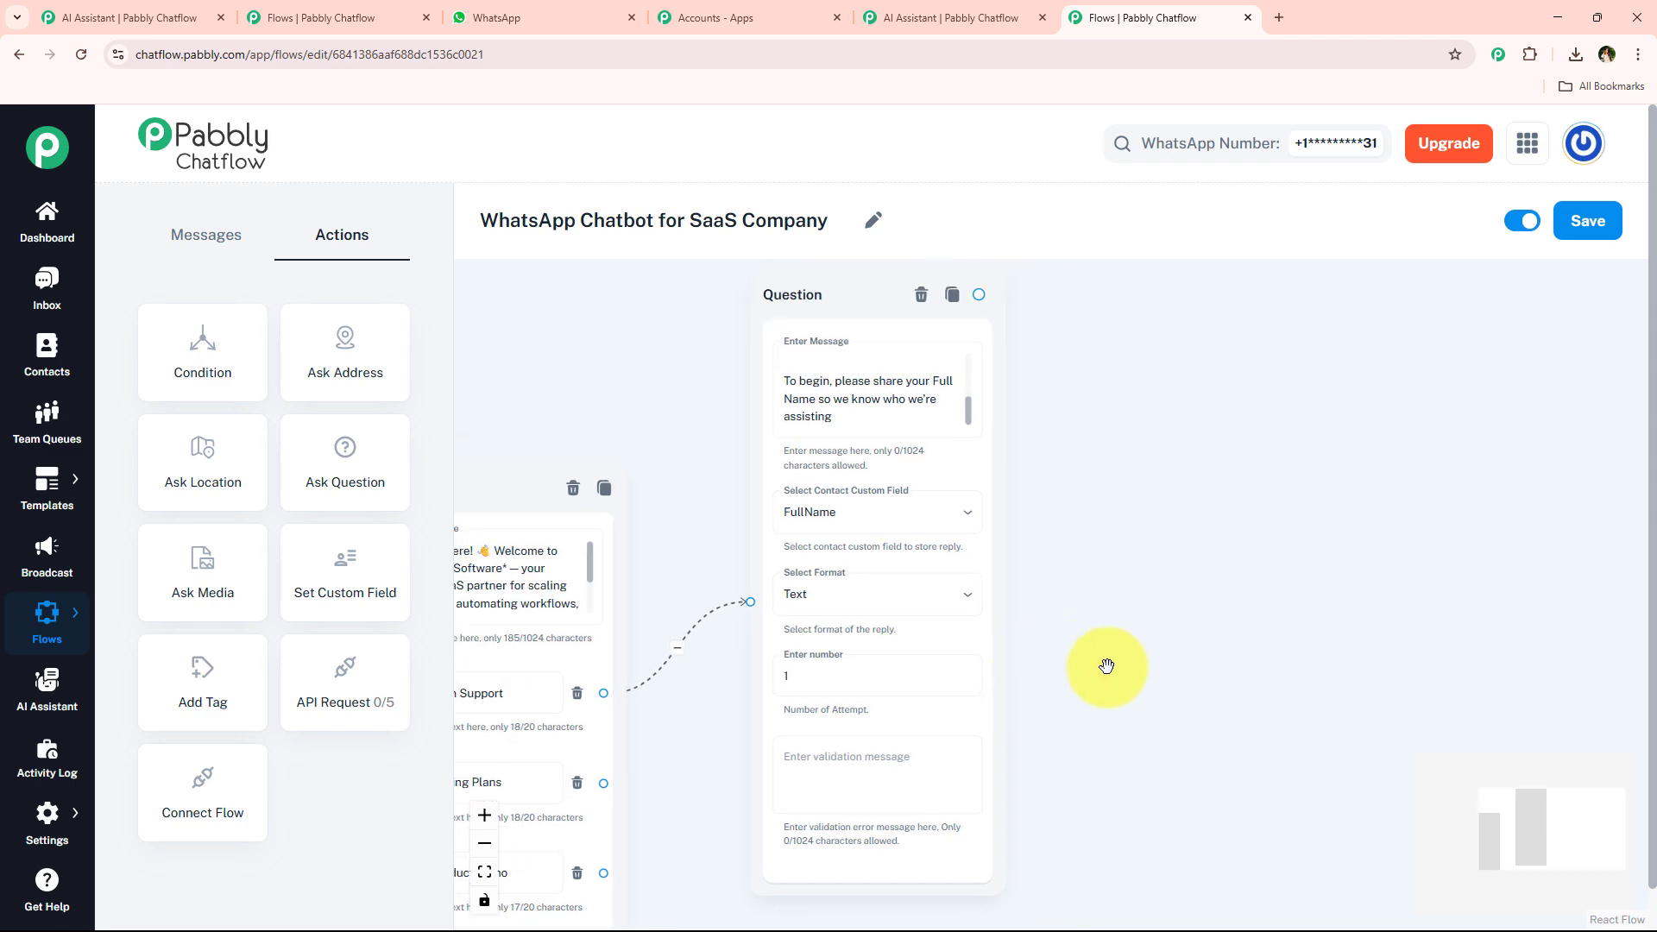
scroll(1119, 510, down, 1)
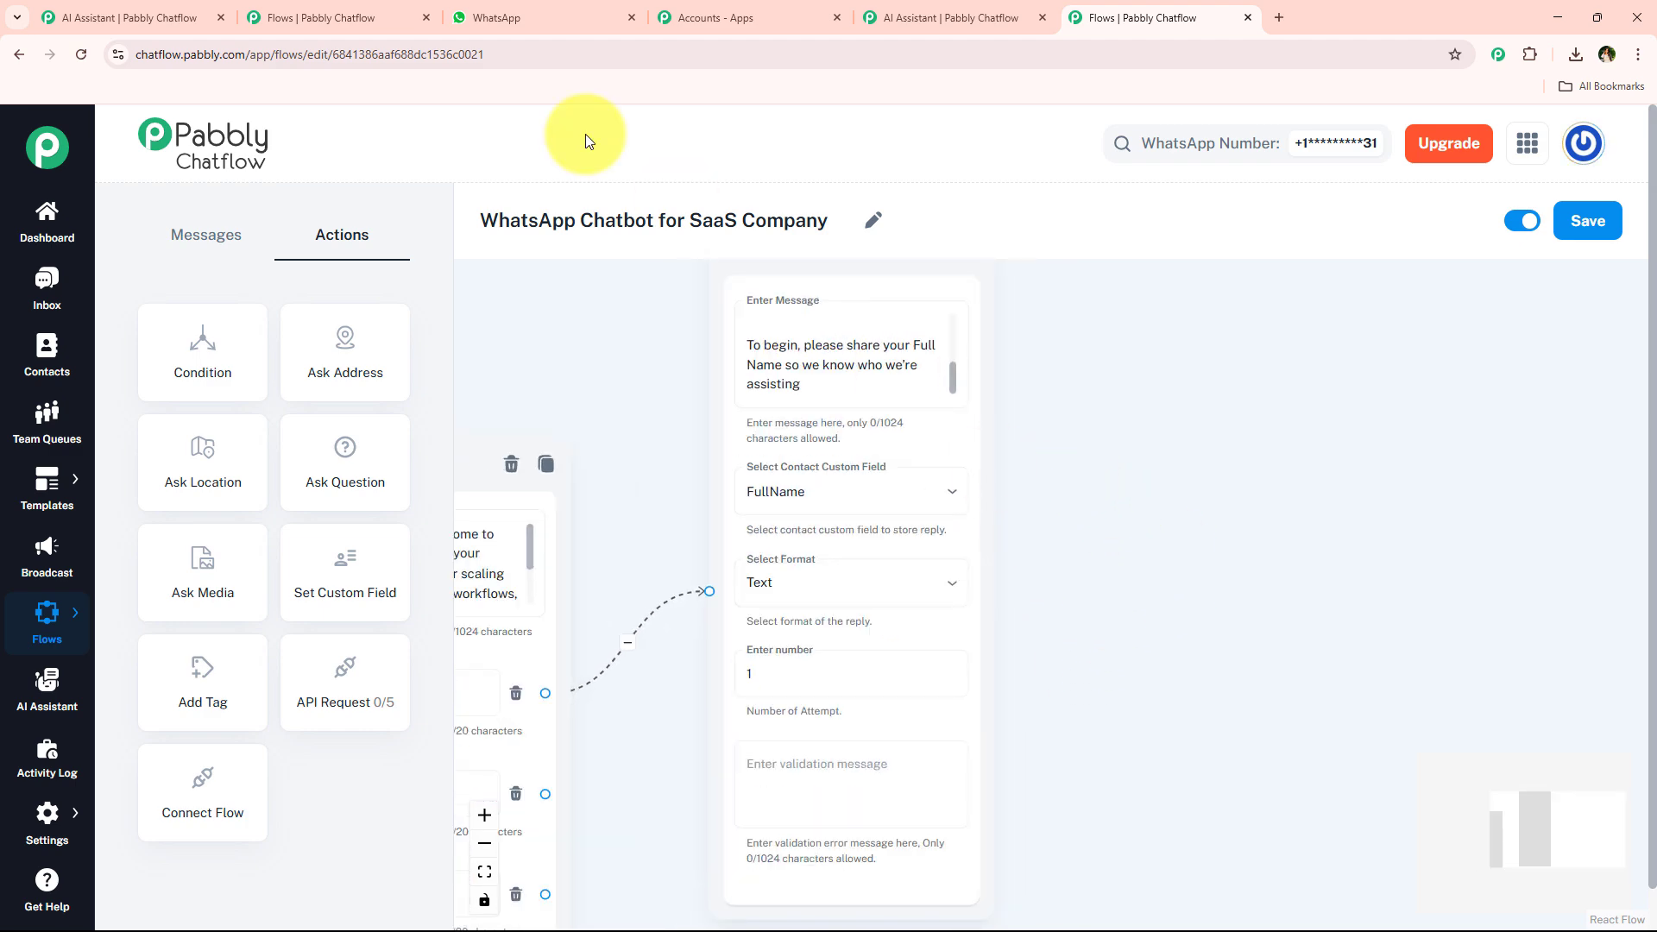
Select the email request reply in WhatsApp, add another Ask Question node, and connect the FullName question to it.
click(535, 10)
scroll(824, 501, down, 3)
drag(646, 544, 996, 594)
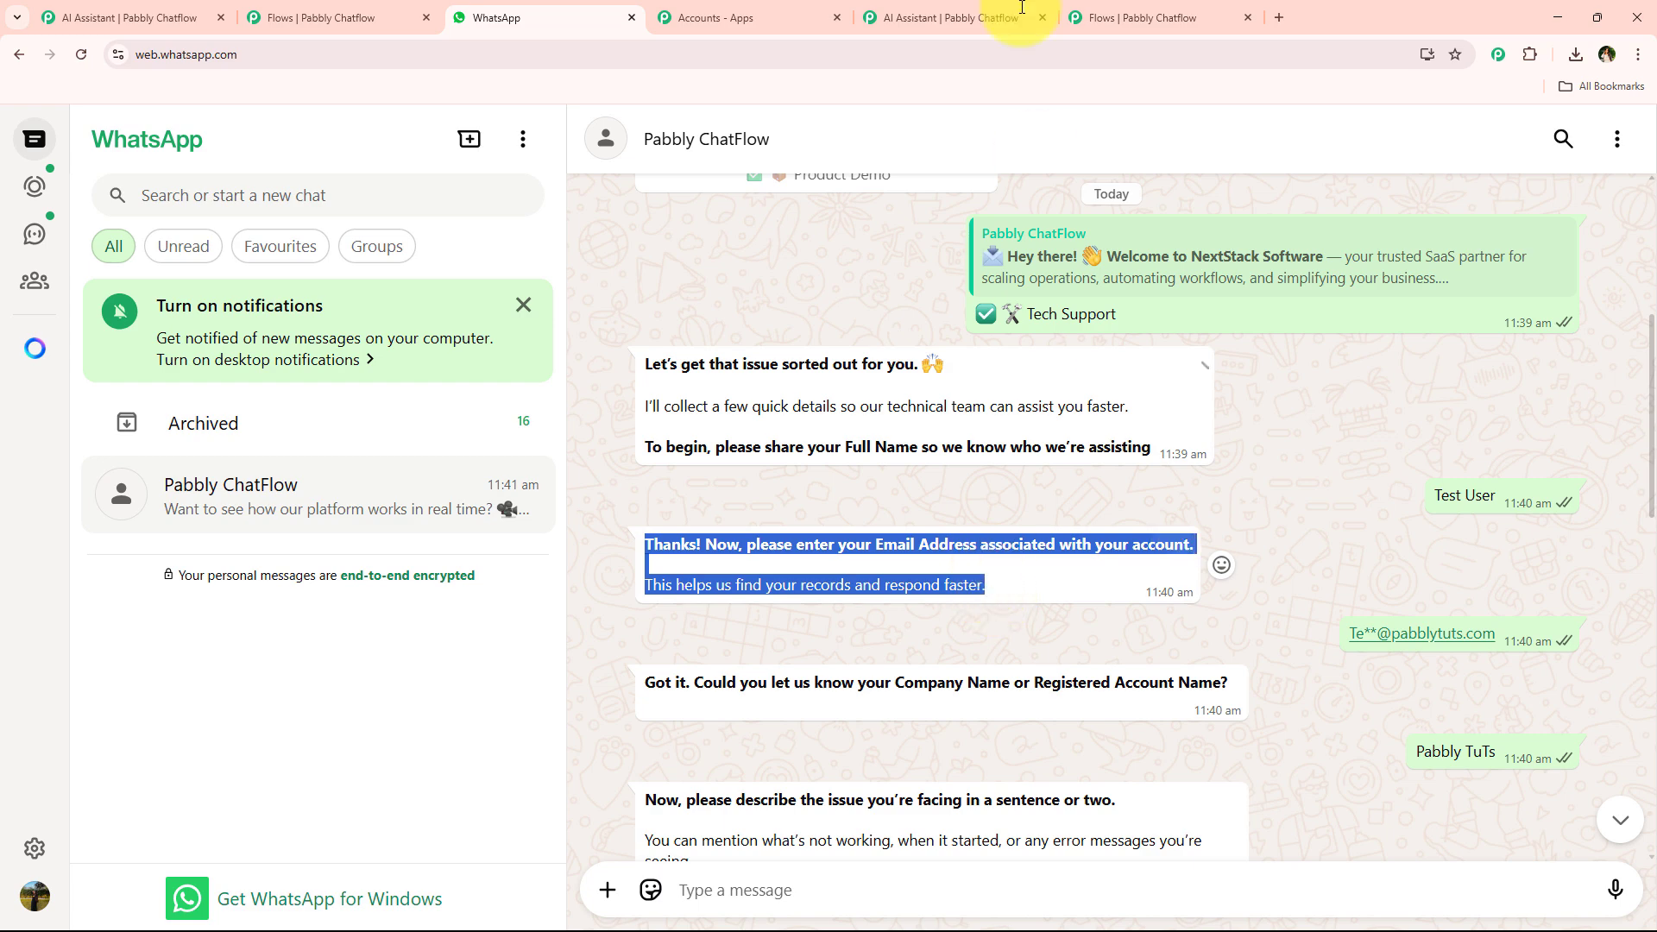
click(1119, 14)
drag(349, 453, 1103, 303)
scroll(1010, 388, down, 2)
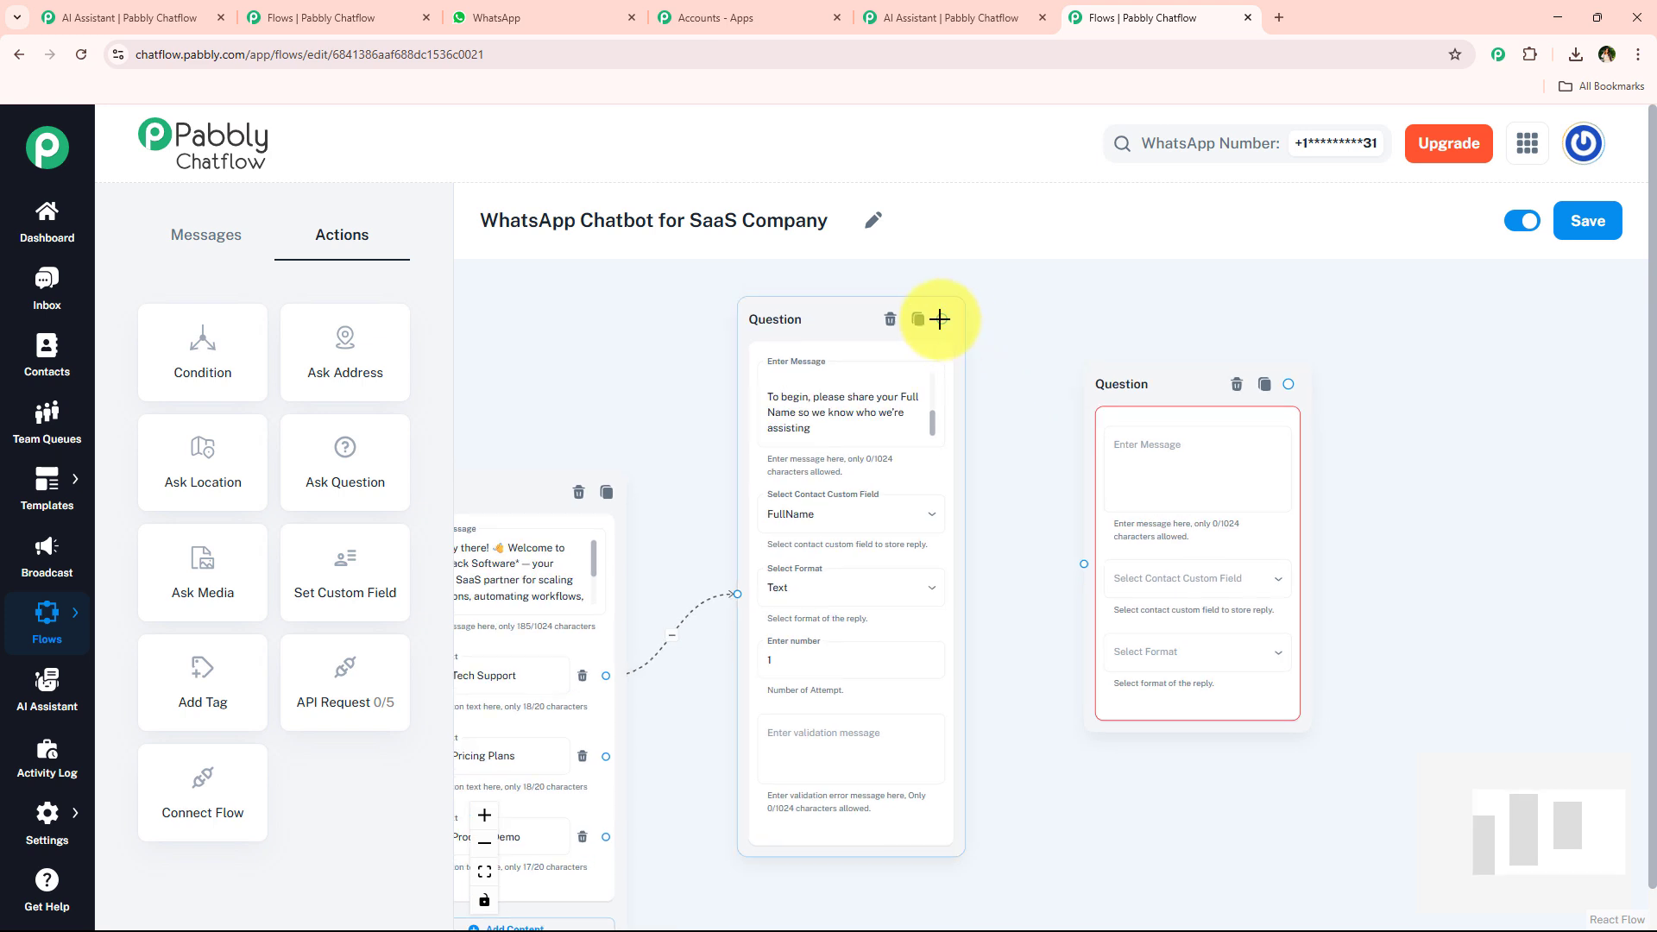
drag(942, 319, 1084, 562)
drag(1127, 388, 1089, 364)
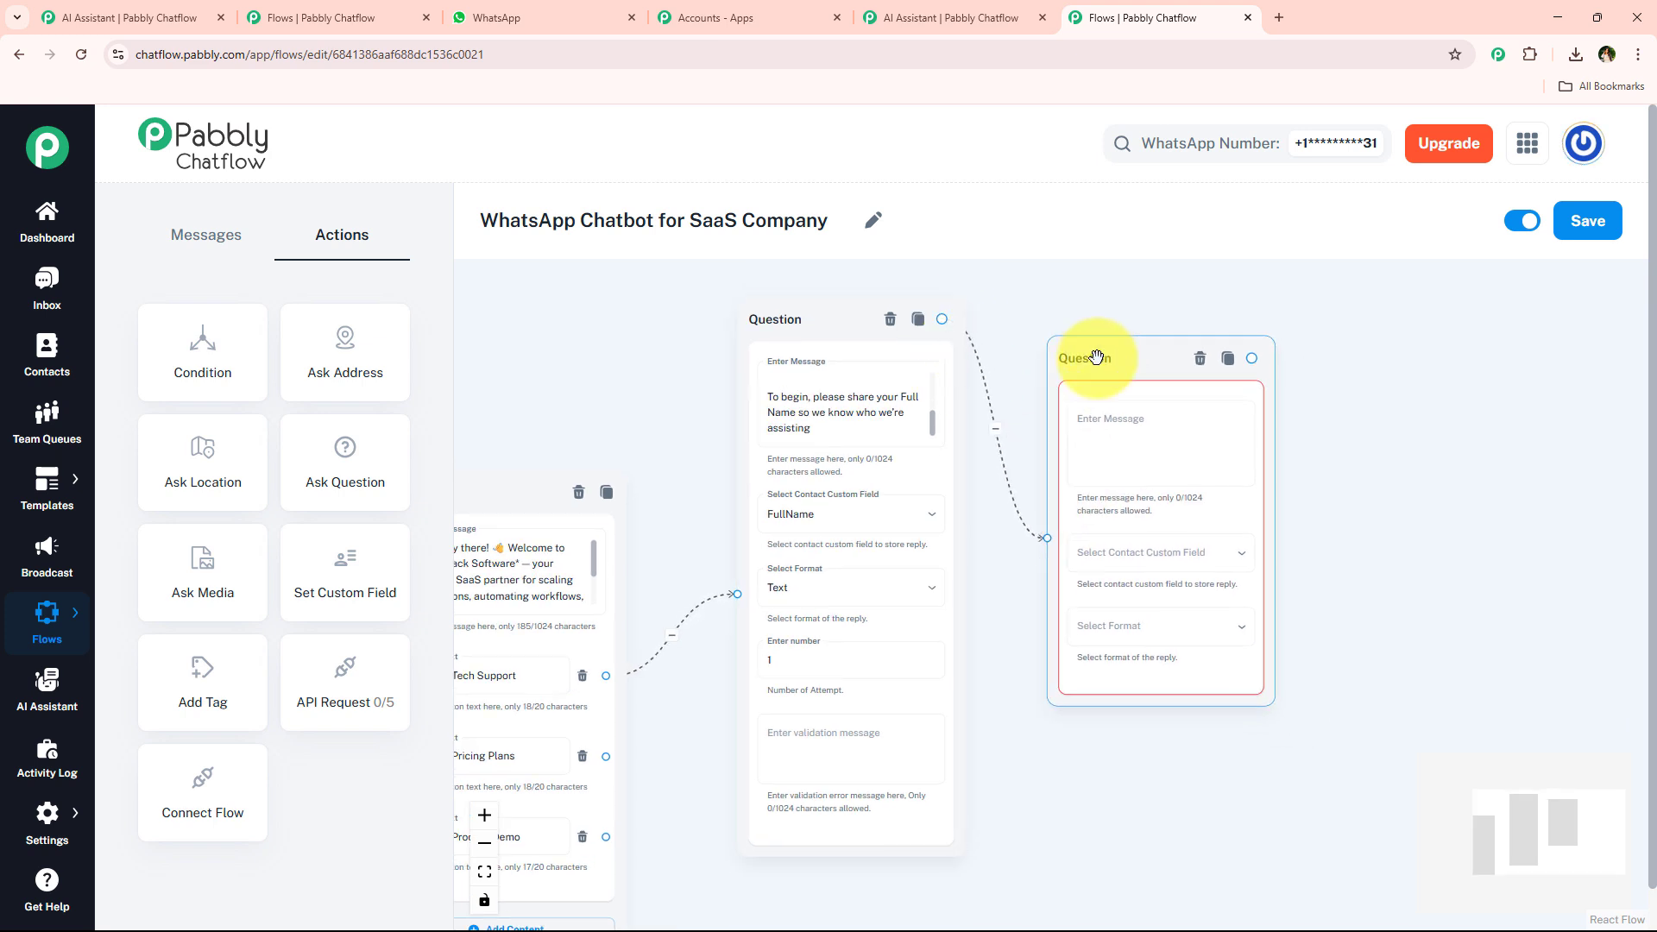
Paste the email request into the new Question node and store the reply in Email with Email format.
click(1109, 420)
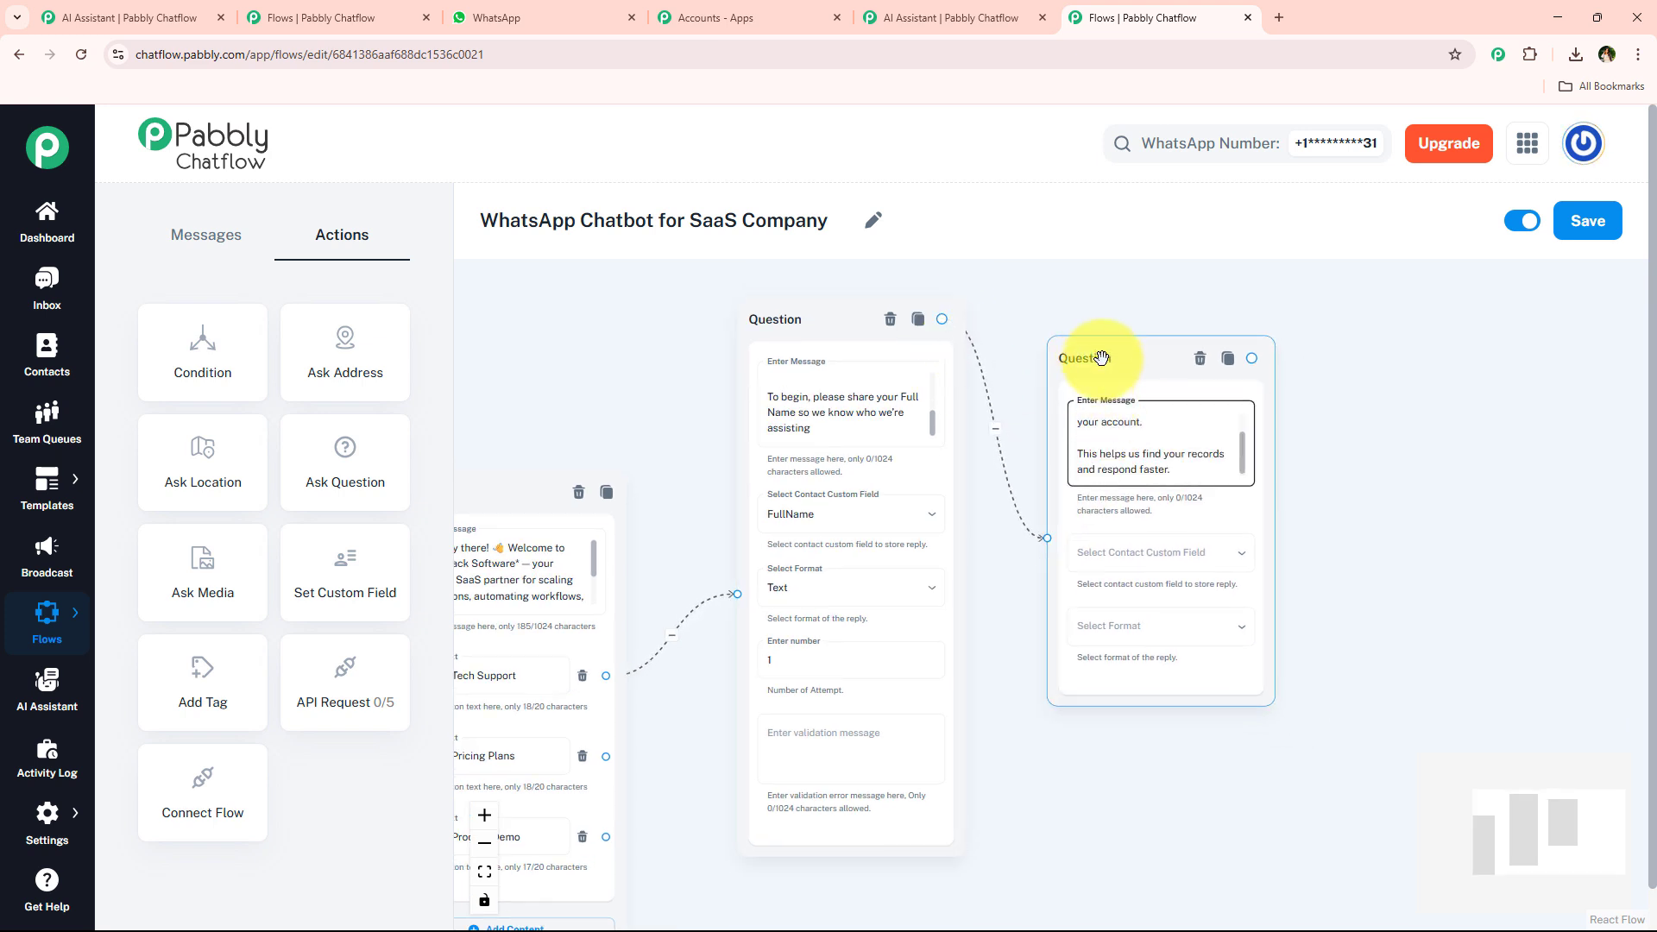
click(1126, 518)
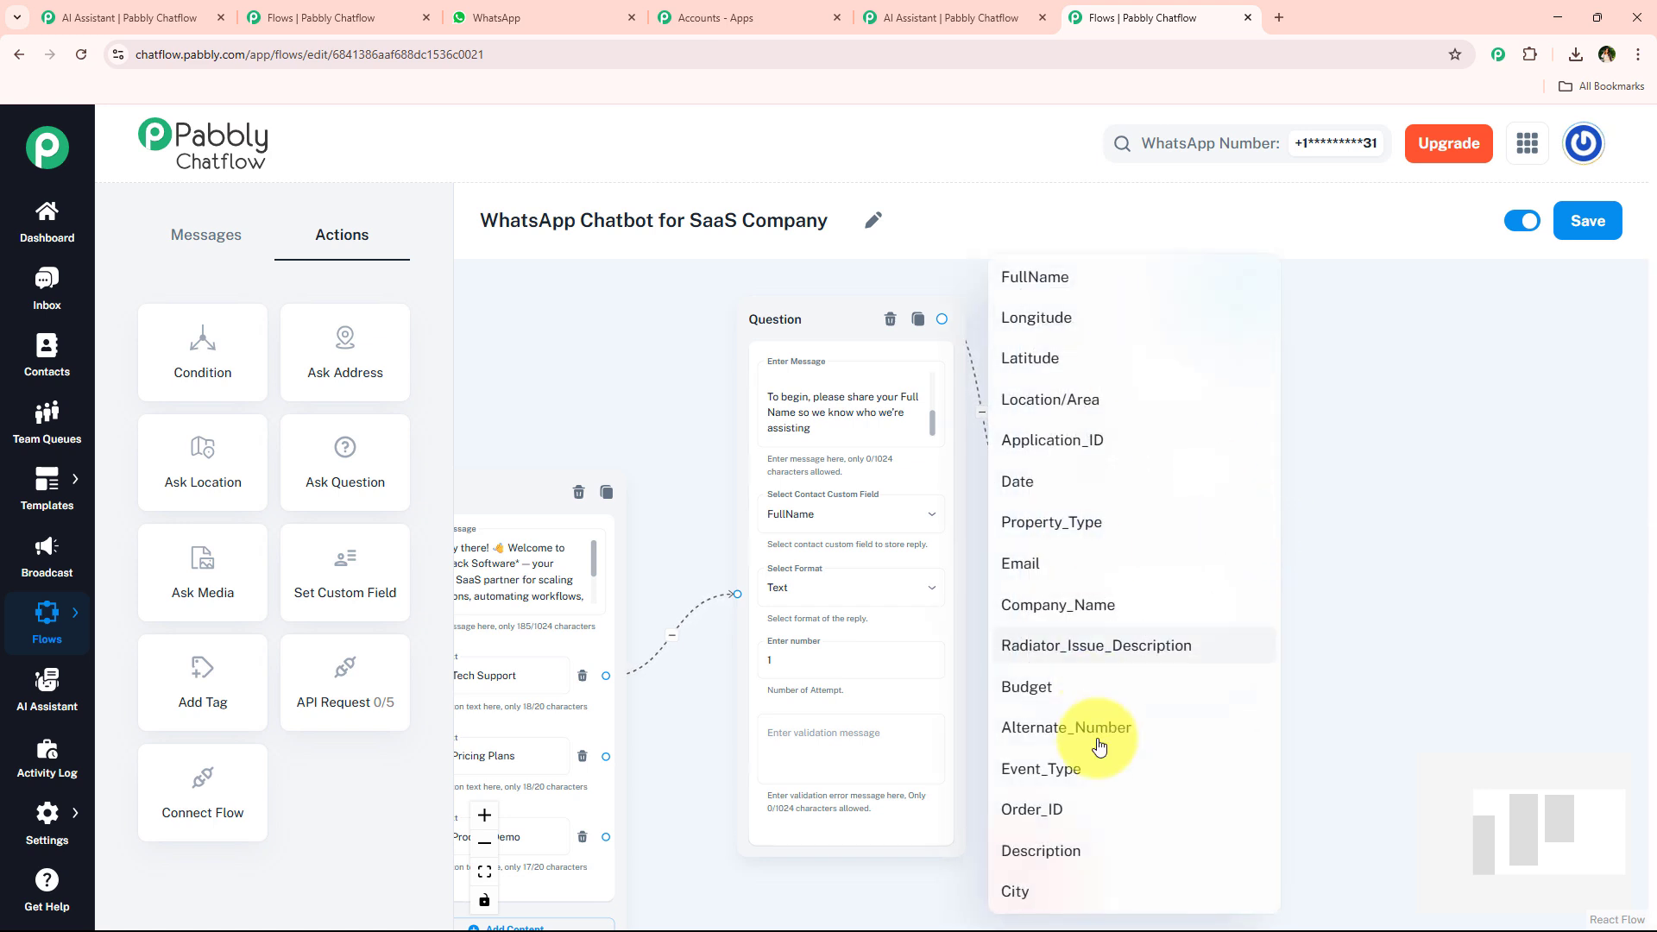
click(1067, 566)
click(1111, 596)
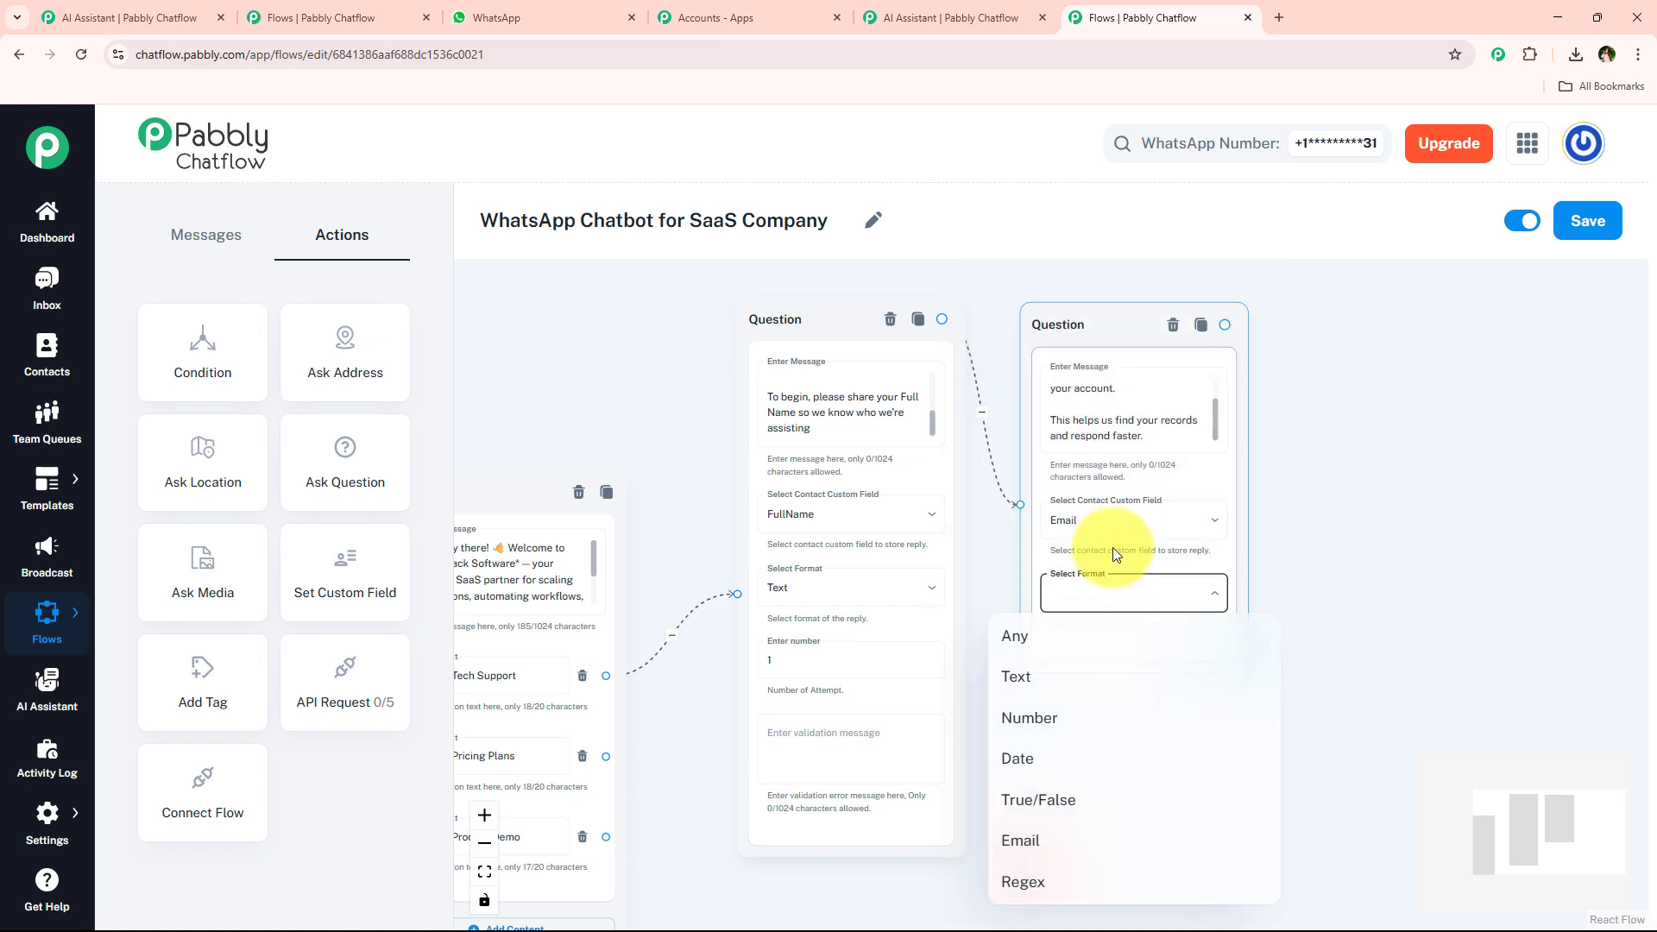
click(1021, 839)
Select the company name reply in WhatsApp, add an Ask Question node, and connect the Email question to it.
drag(1251, 518, 983, 514)
click(563, 15)
scroll(688, 437, down, 3)
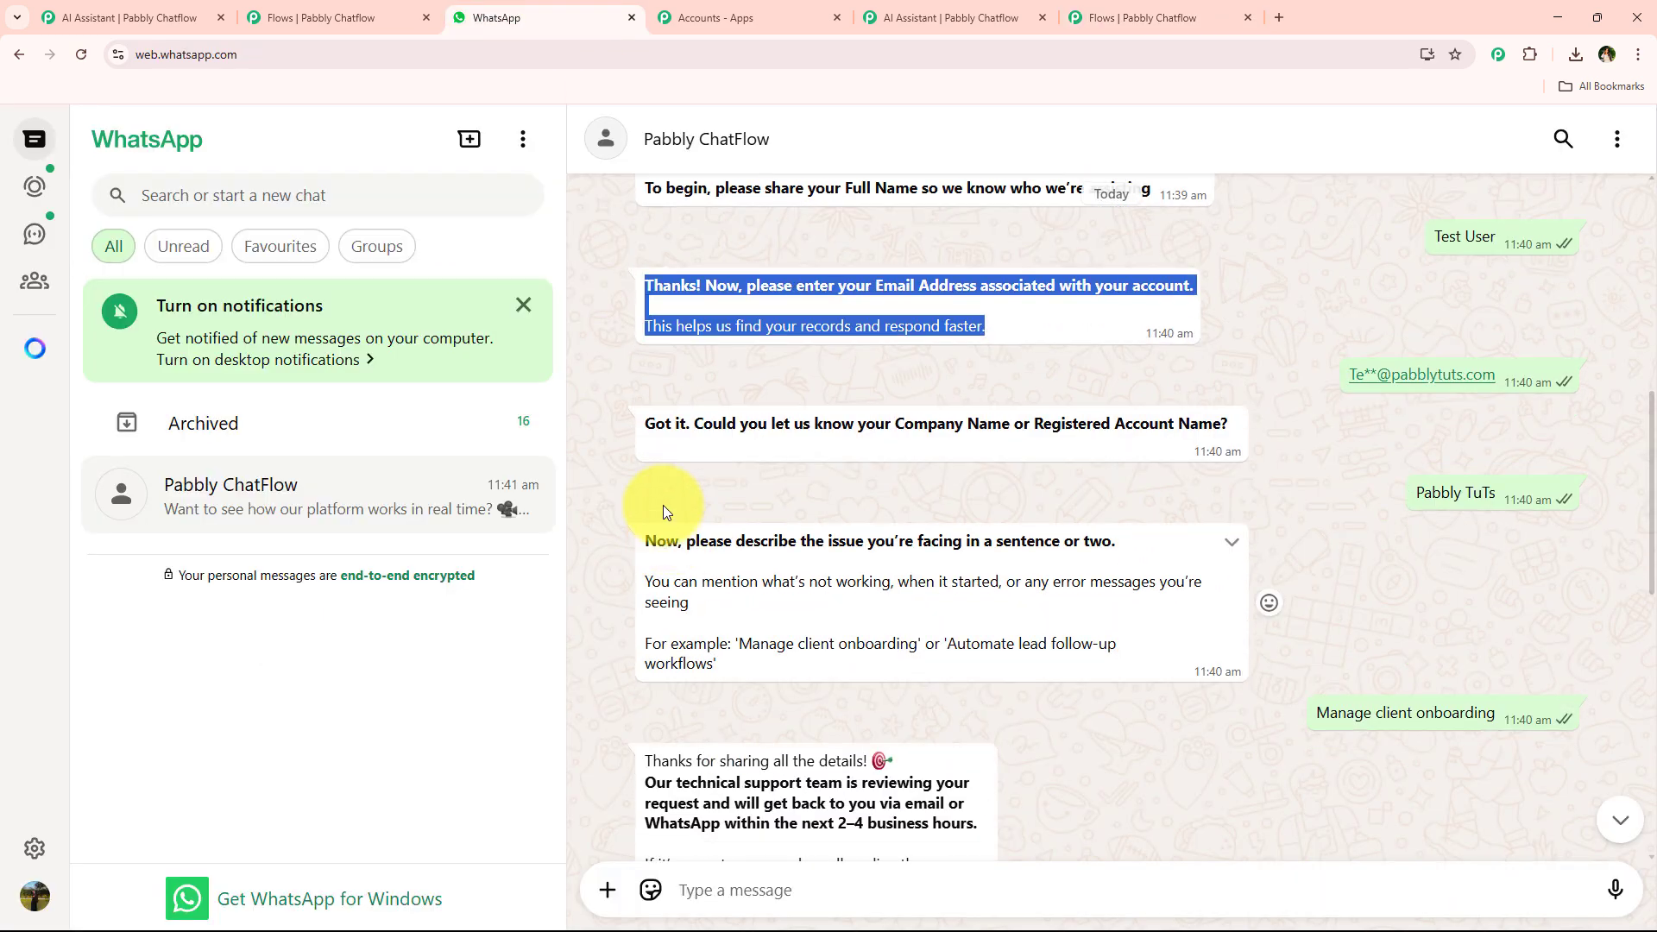
drag(630, 423, 1215, 429)
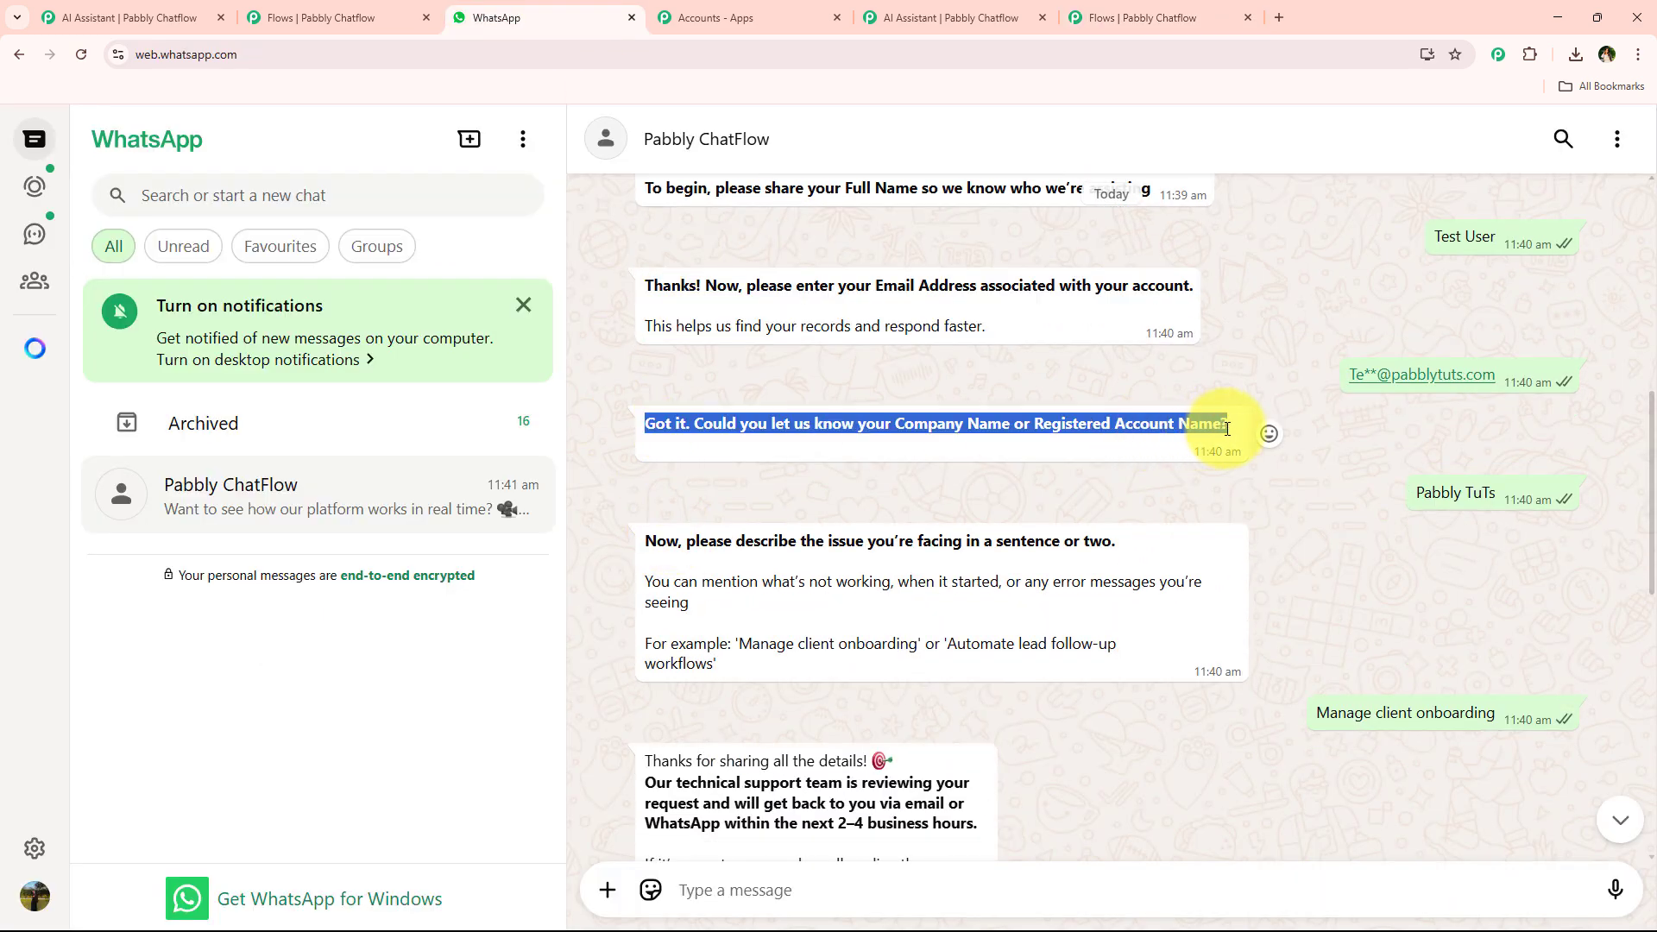
click(1123, 16)
drag(345, 449, 1074, 330)
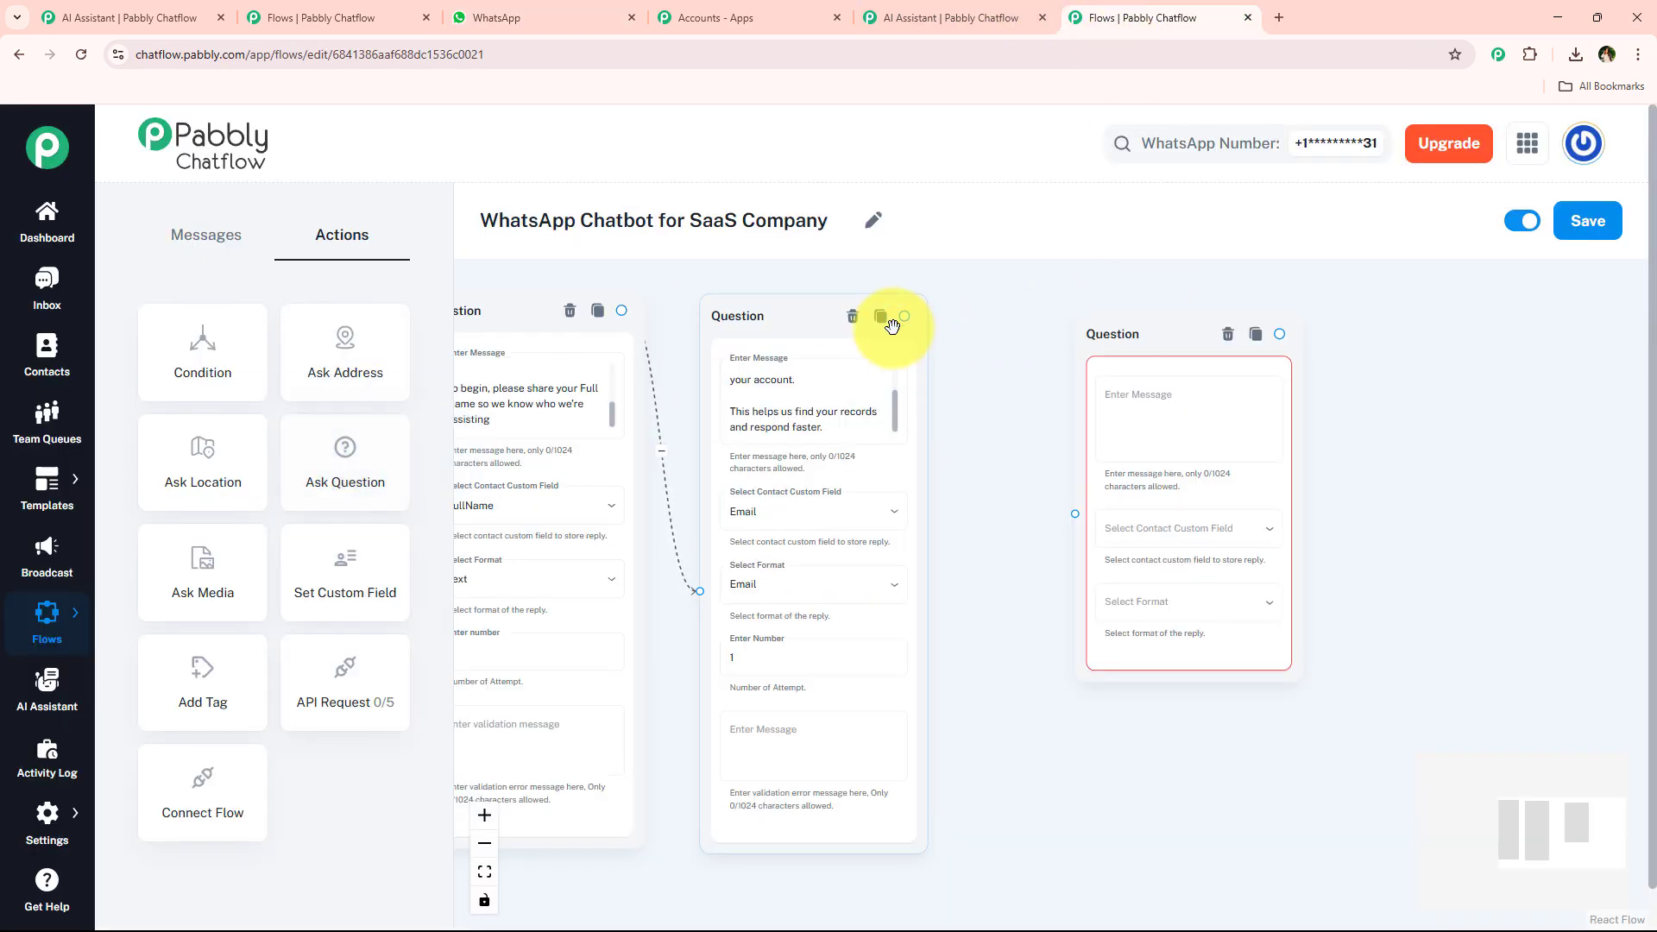
drag(904, 314, 1073, 518)
drag(1111, 317, 1024, 324)
Paste the company name question into the node and store the reply in Company_Name with Text format.
click(1083, 403)
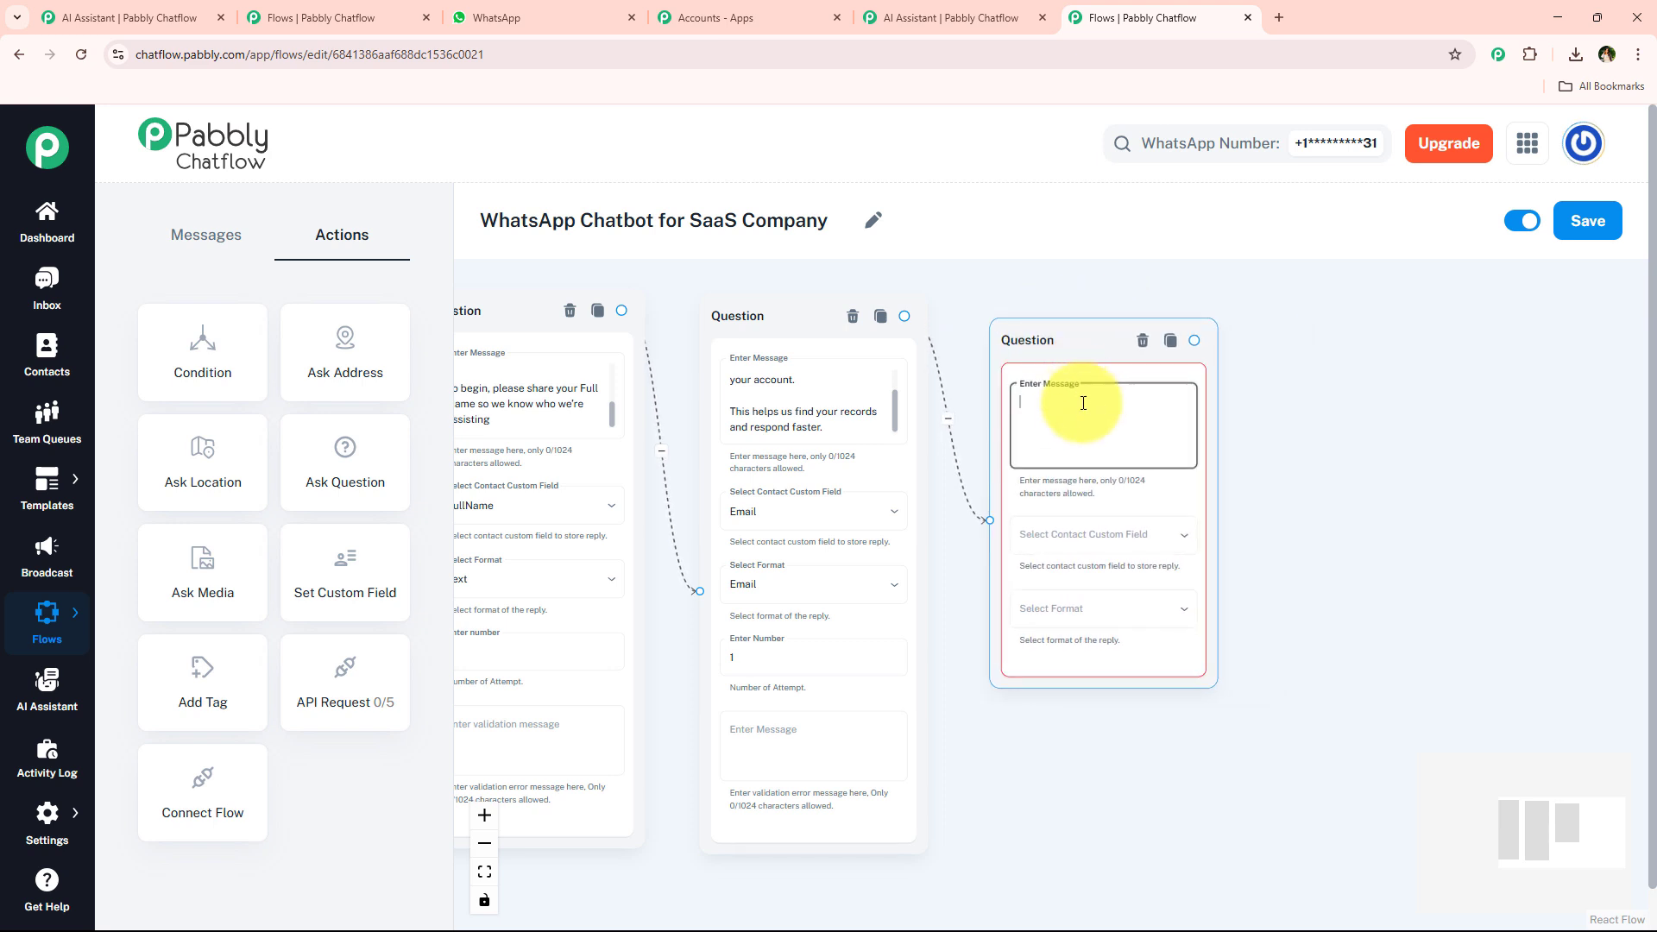
key(ctrl+v)
click(1079, 536)
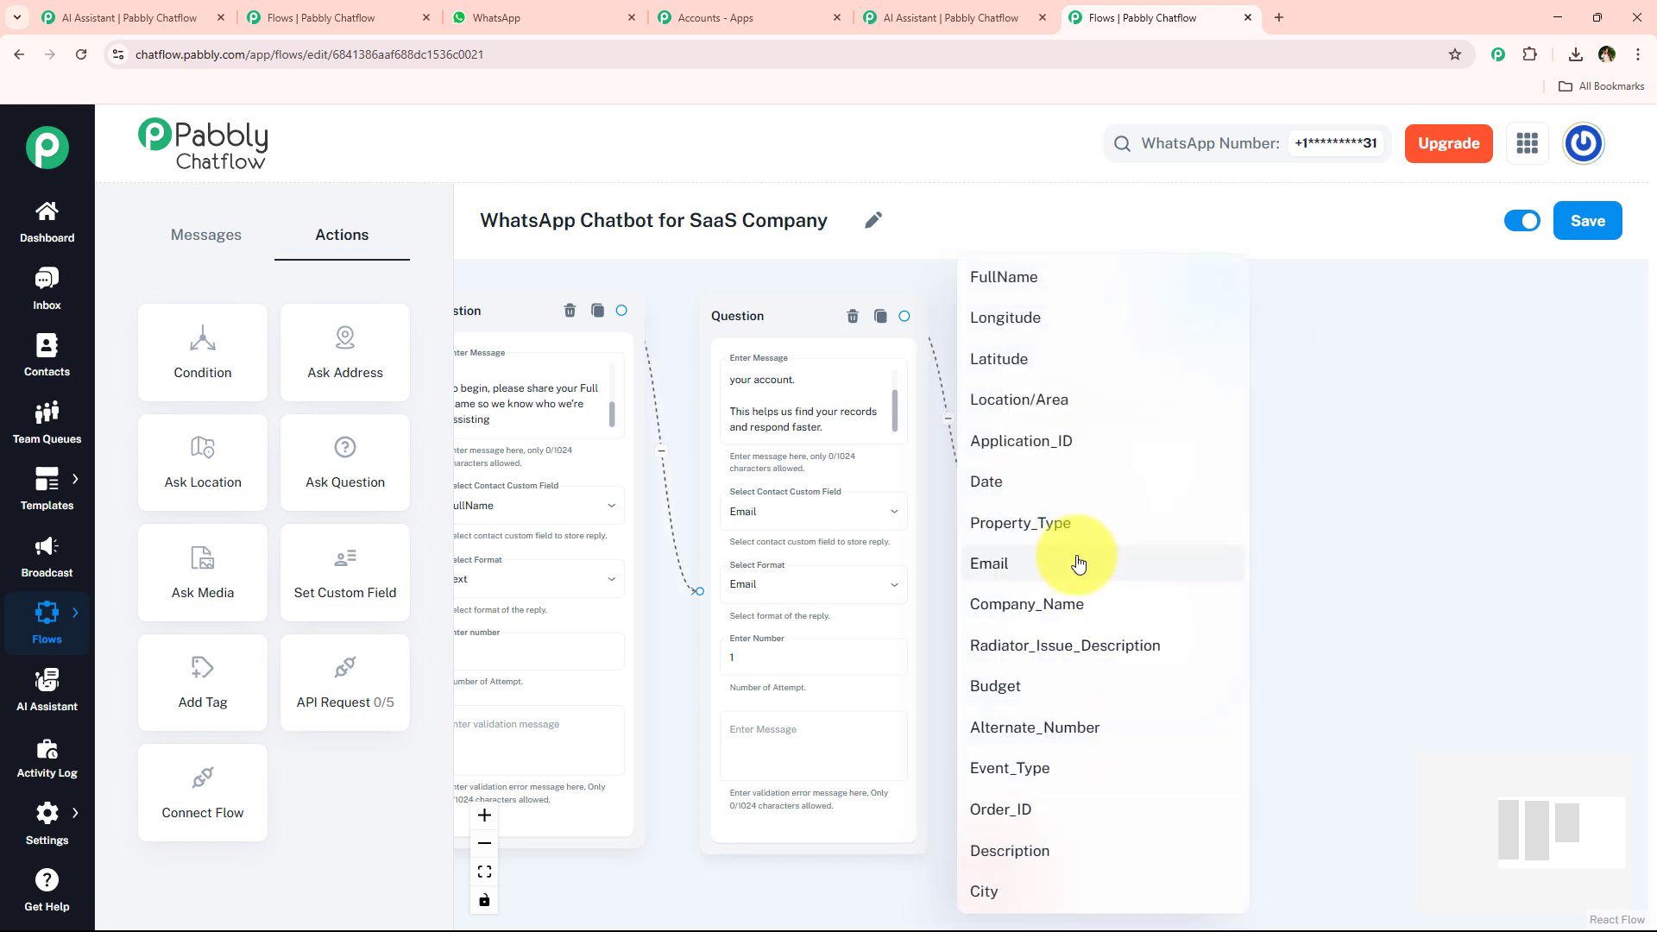
click(1073, 604)
click(1102, 626)
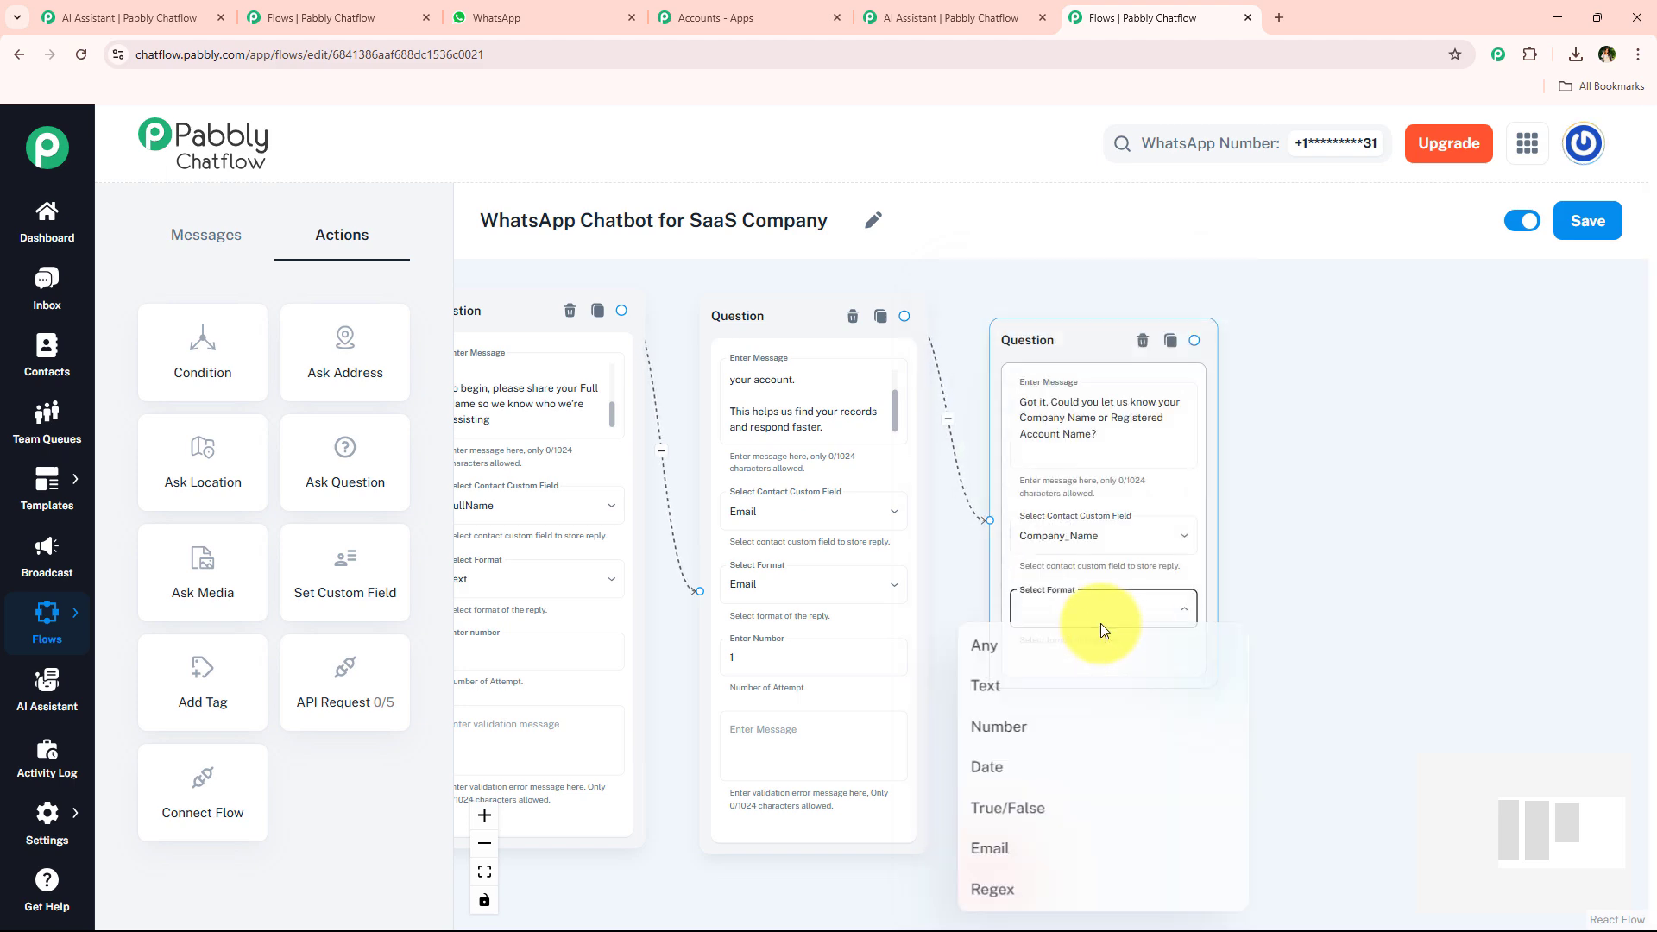
click(1065, 686)
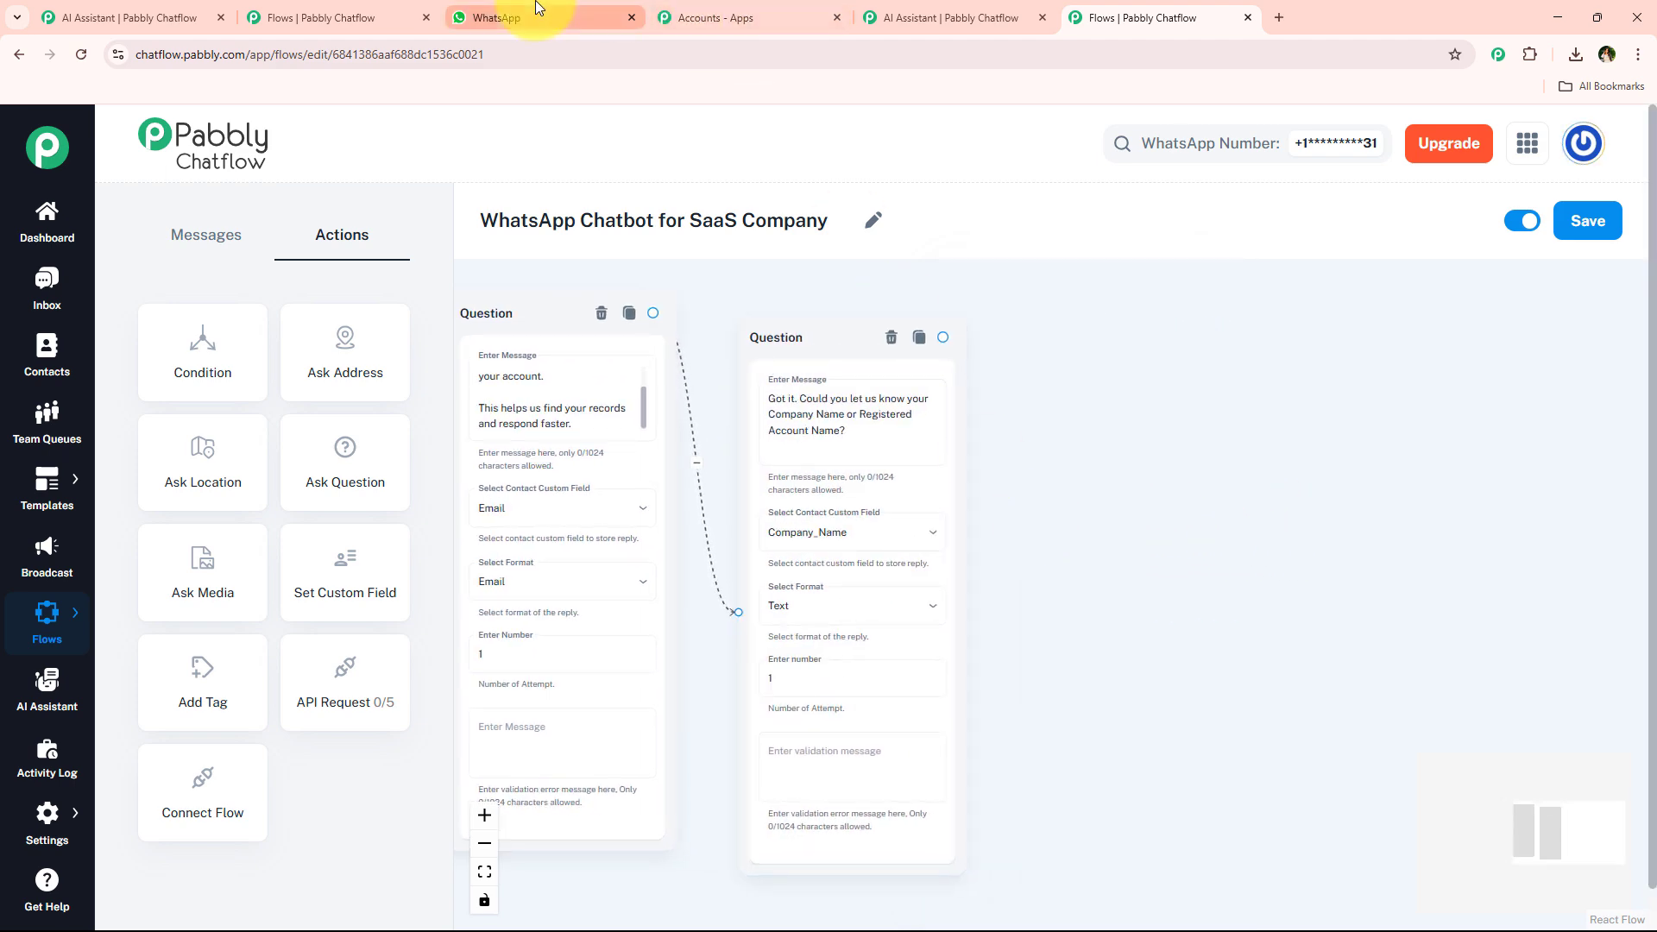
Select the issue description reply in WhatsApp, add an Ask Question node, and connect the Company_Name question to it.
click(537, 9)
drag(639, 539, 729, 640)
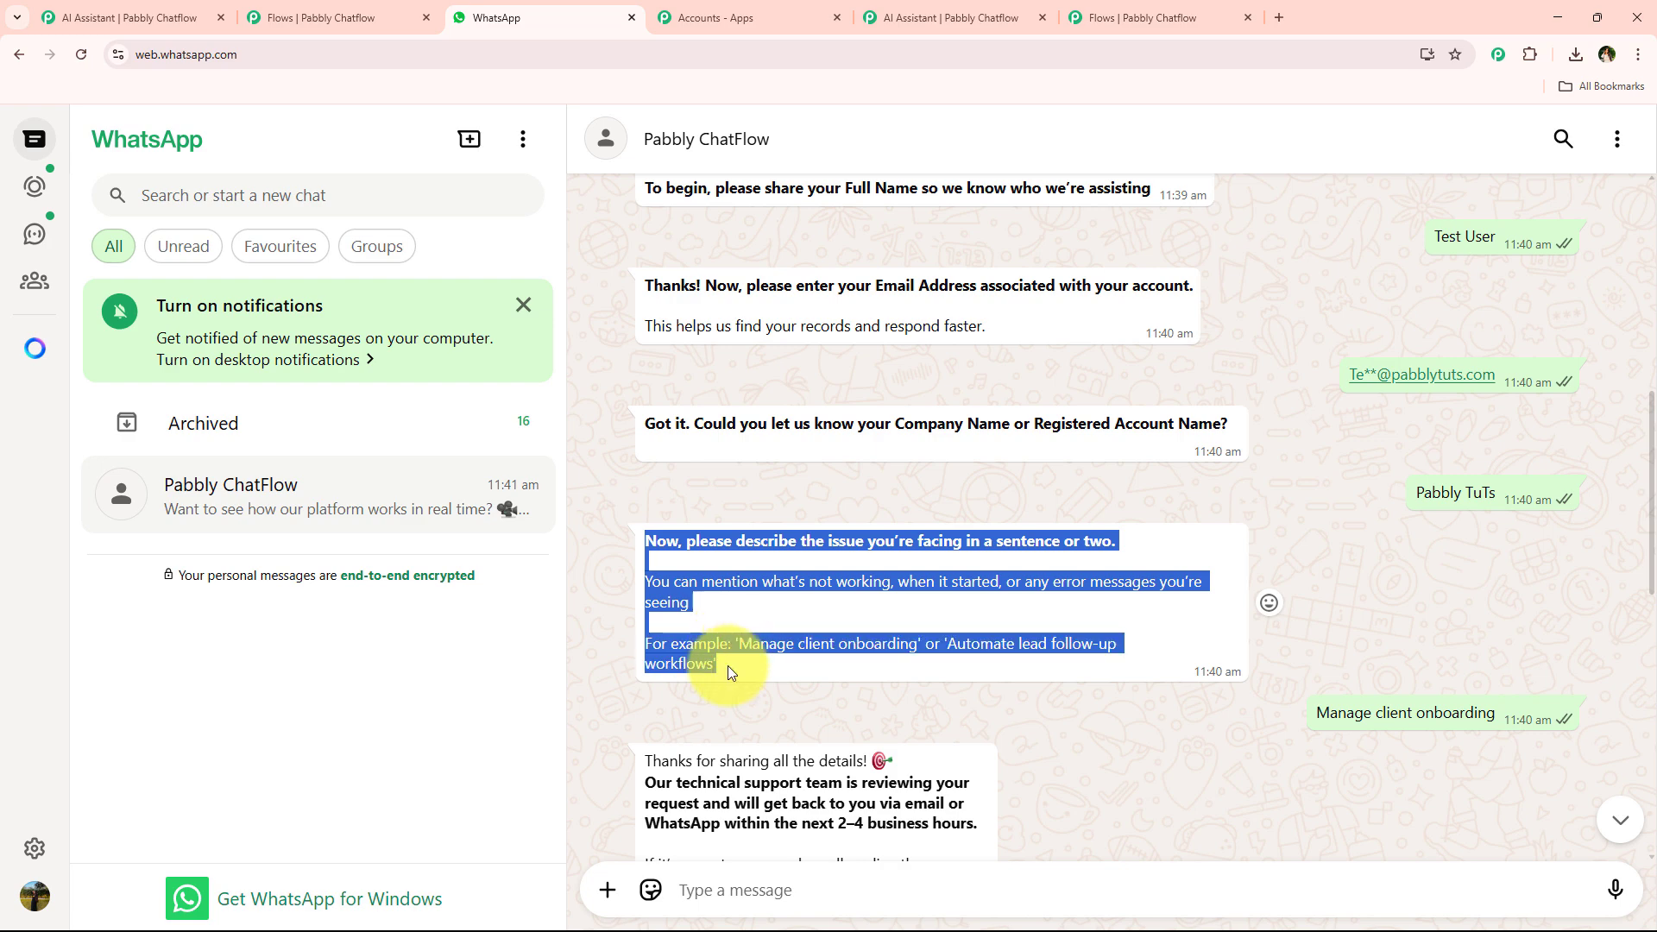
click(1122, 17)
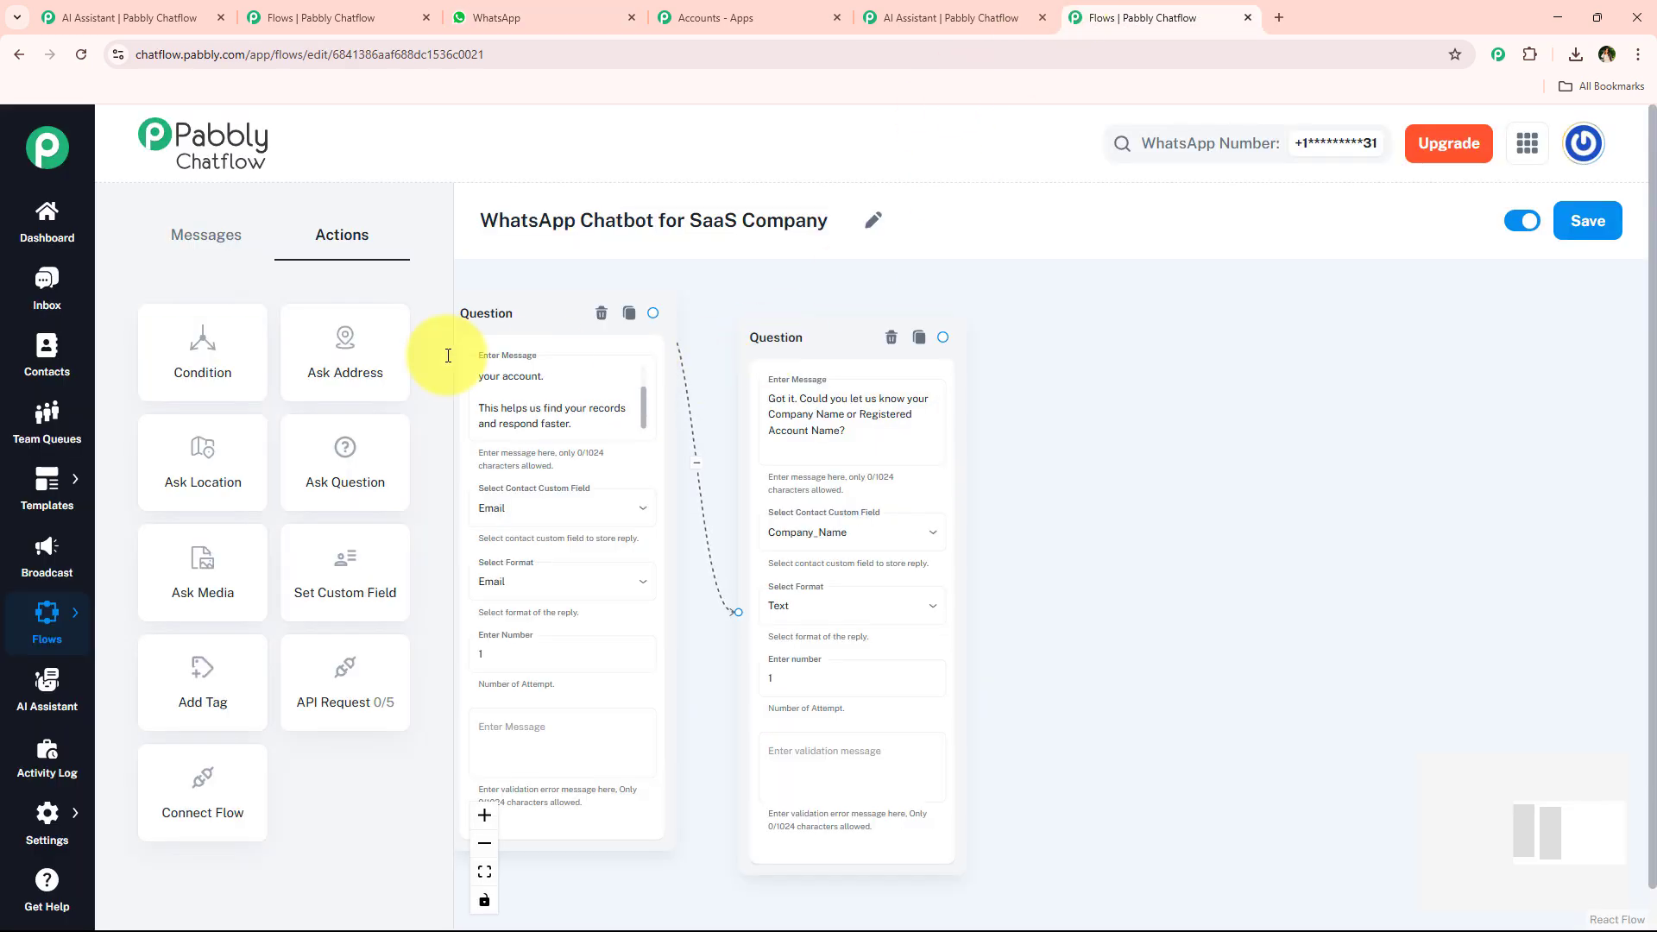
drag(347, 449, 1096, 345)
drag(943, 338, 1094, 532)
Paste the issue description request into the node and store the reply in Description with Text format.
click(1185, 427)
key(ctrl+v)
click(1166, 542)
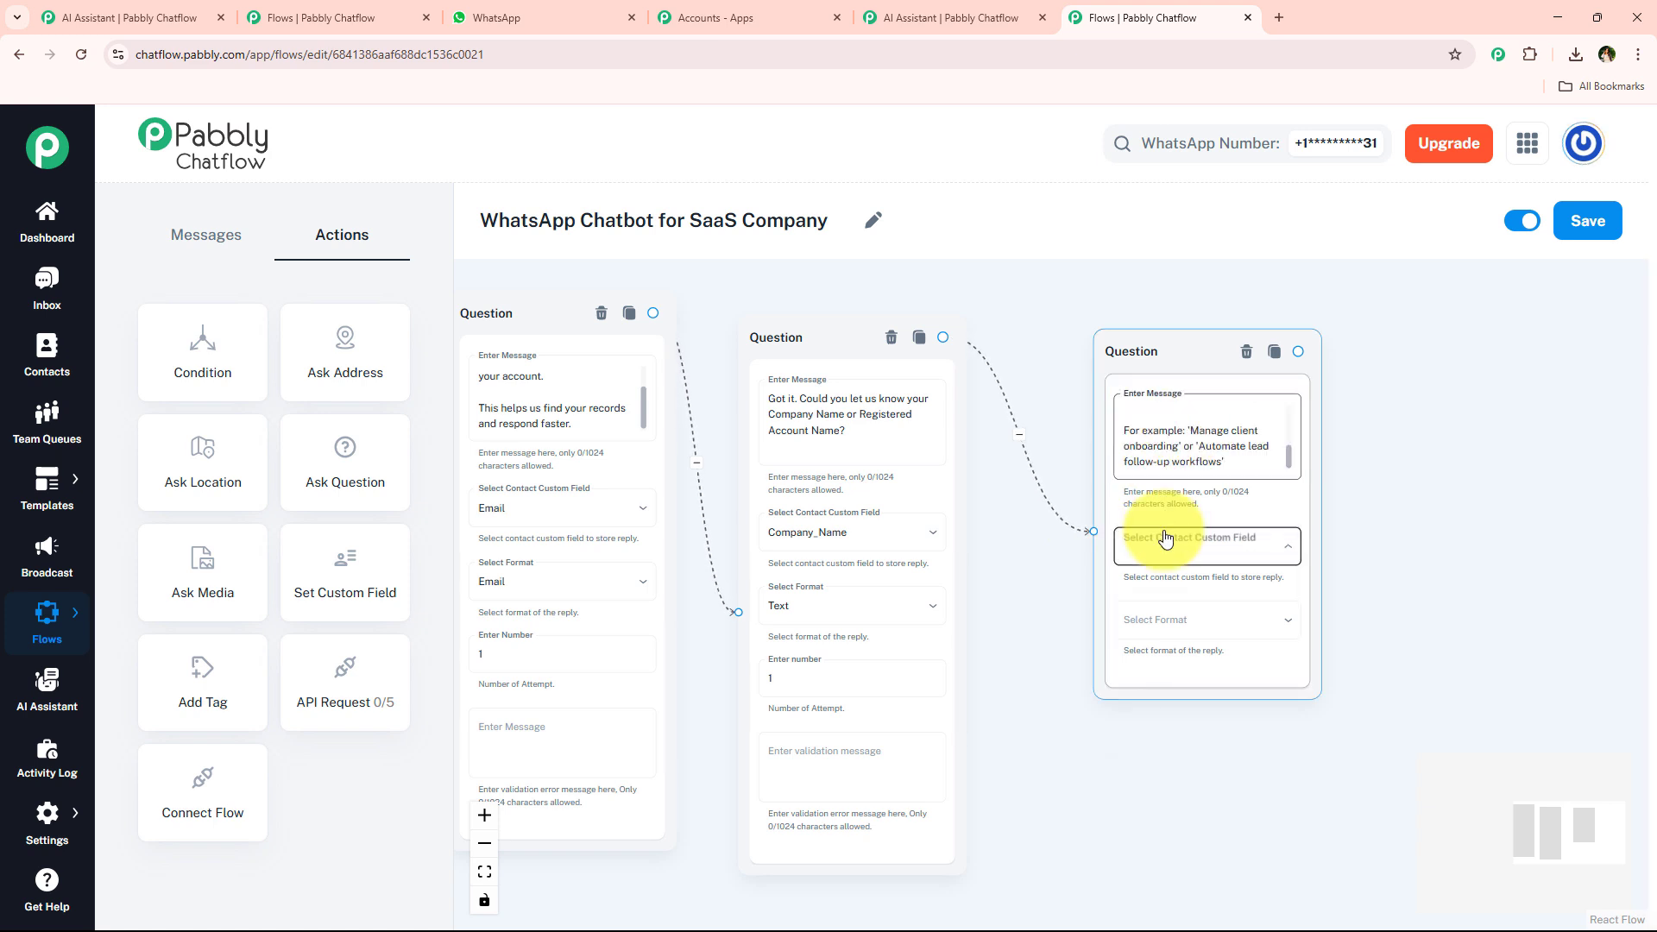
click(1142, 850)
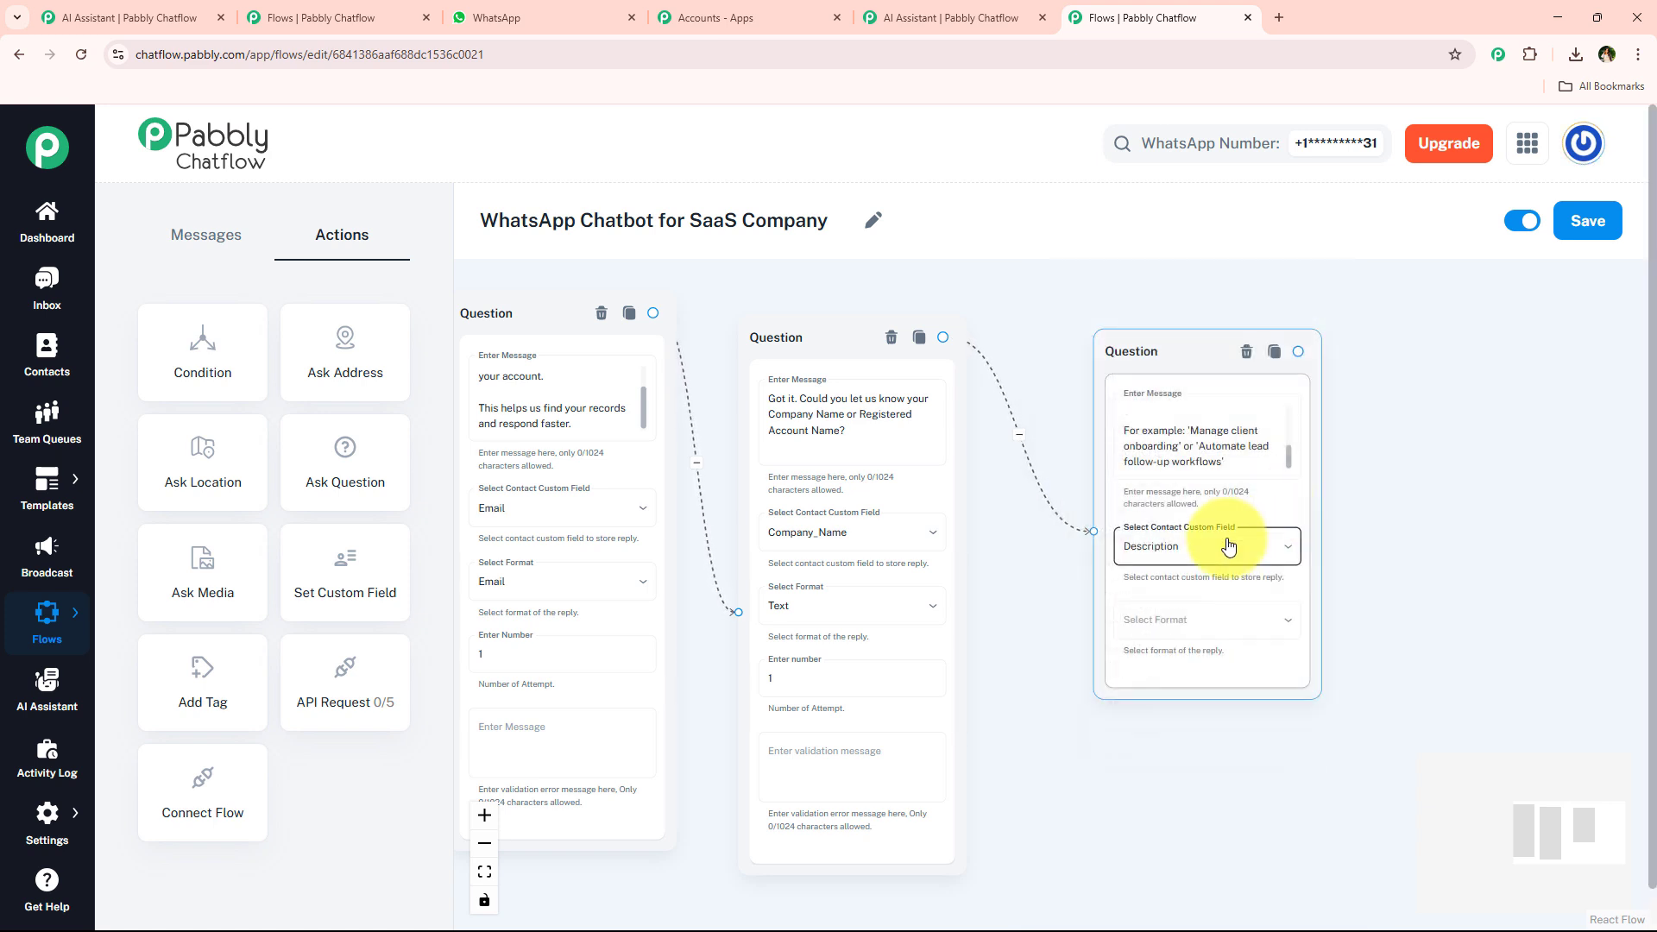
click(1188, 610)
click(1166, 681)
Add a Text + Button Message node connected after the Description question.
drag(1199, 358, 1160, 356)
drag(1055, 310, 587, 251)
click(496, 17)
scroll(947, 304, down, 4)
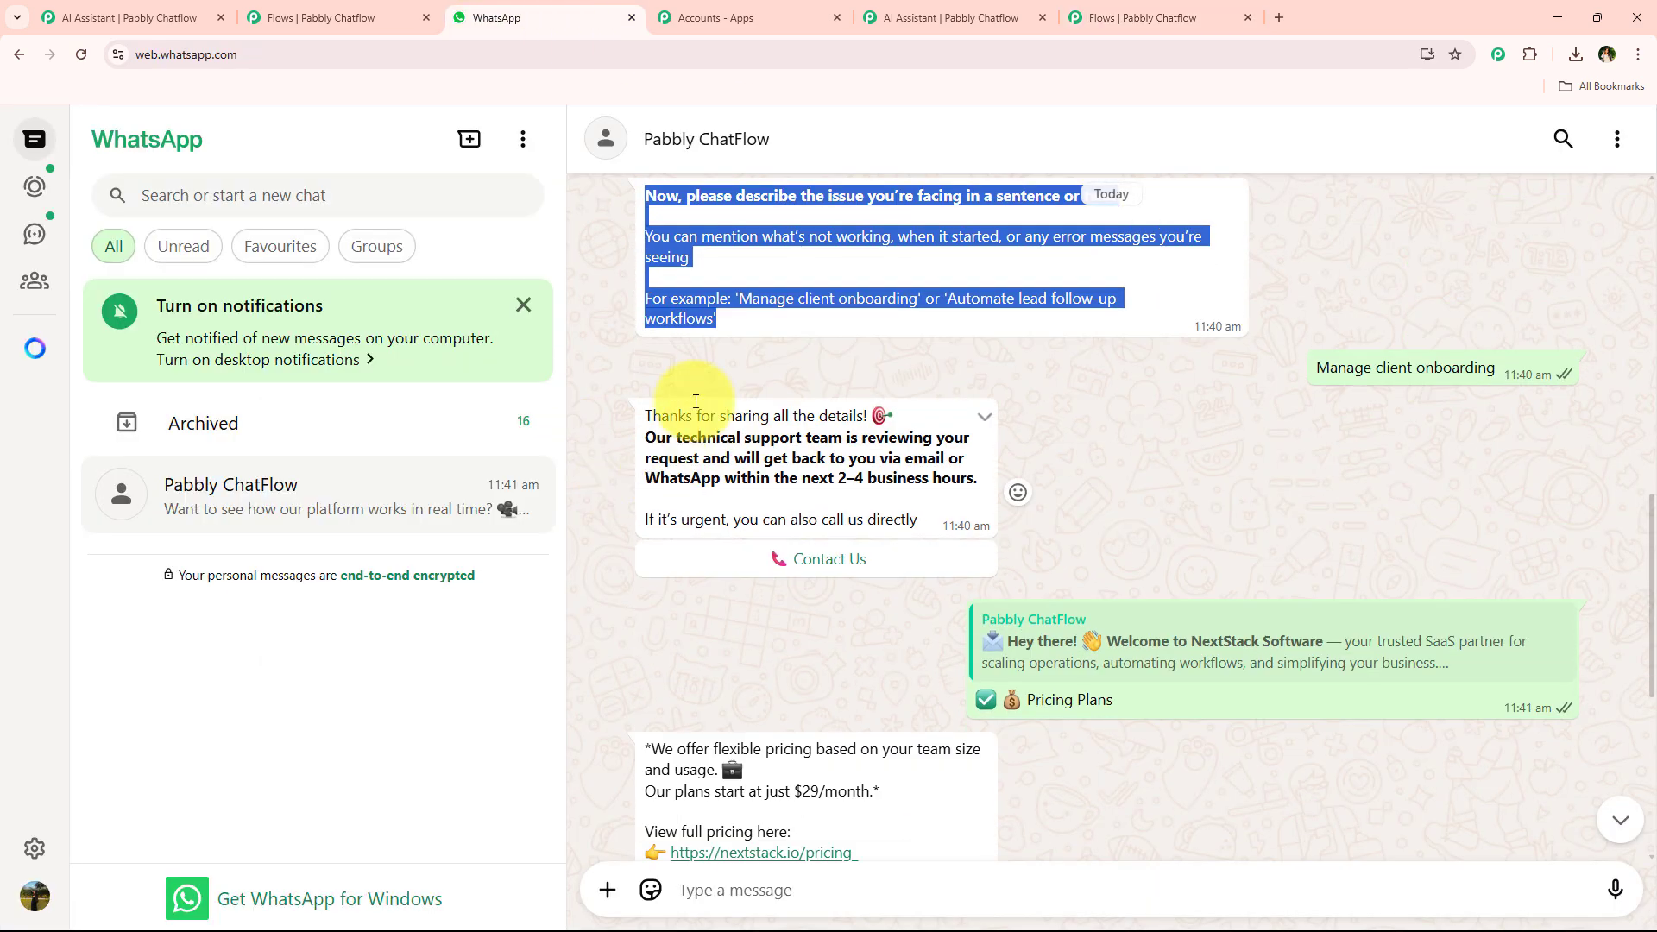
drag(675, 427, 910, 518)
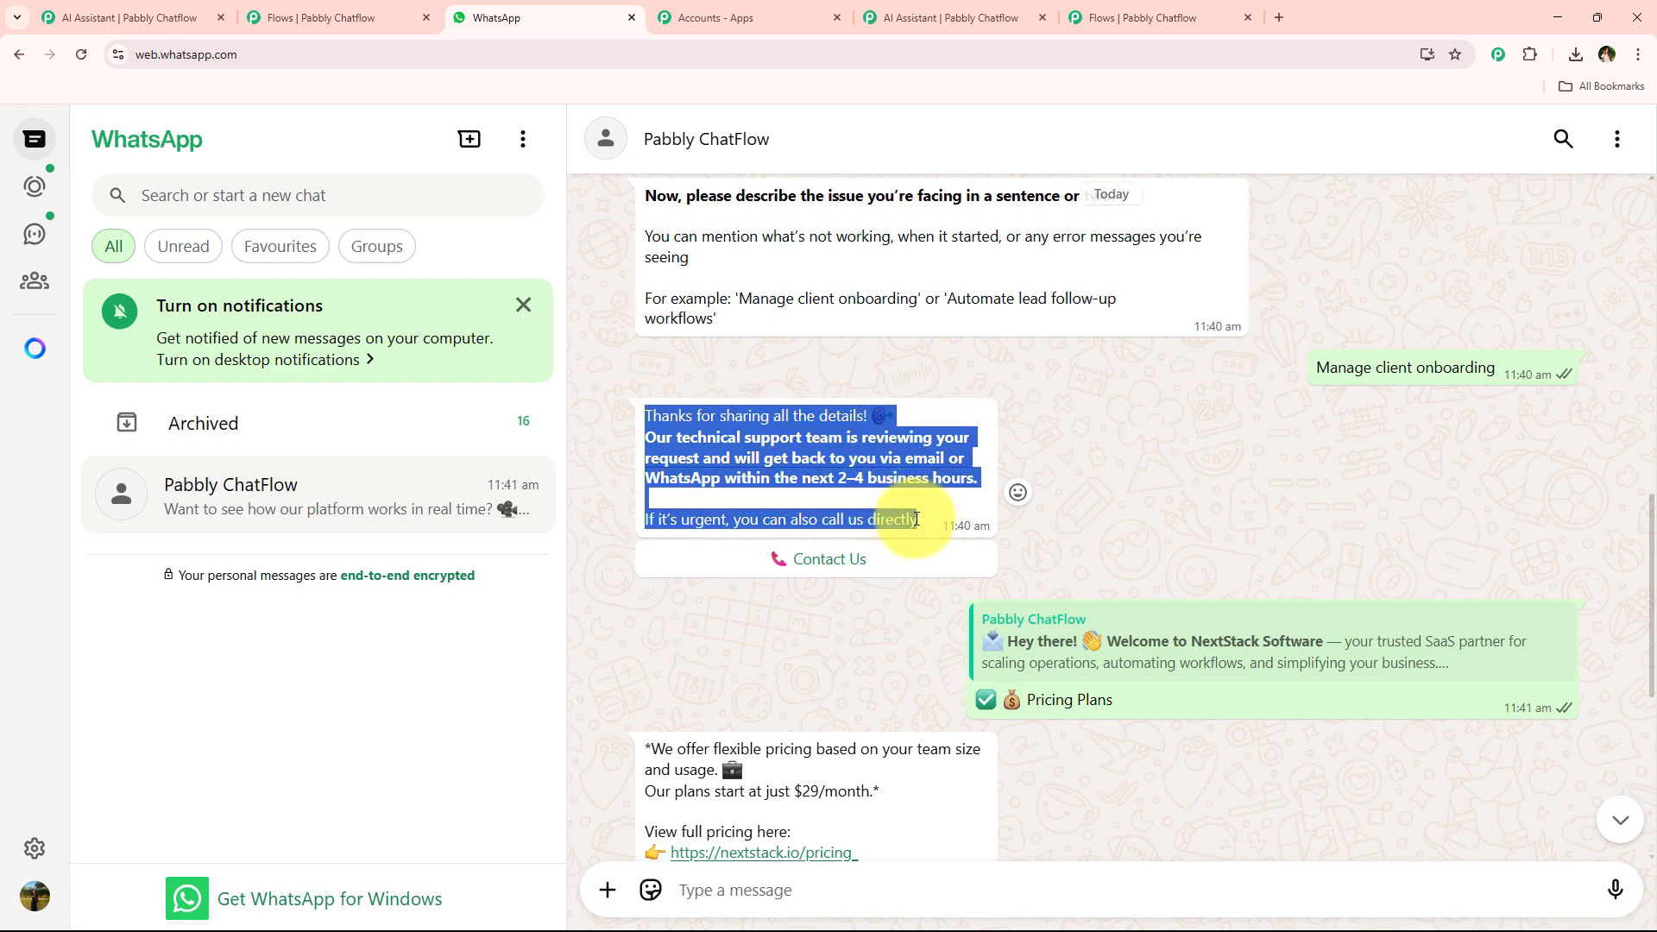
click(1099, 12)
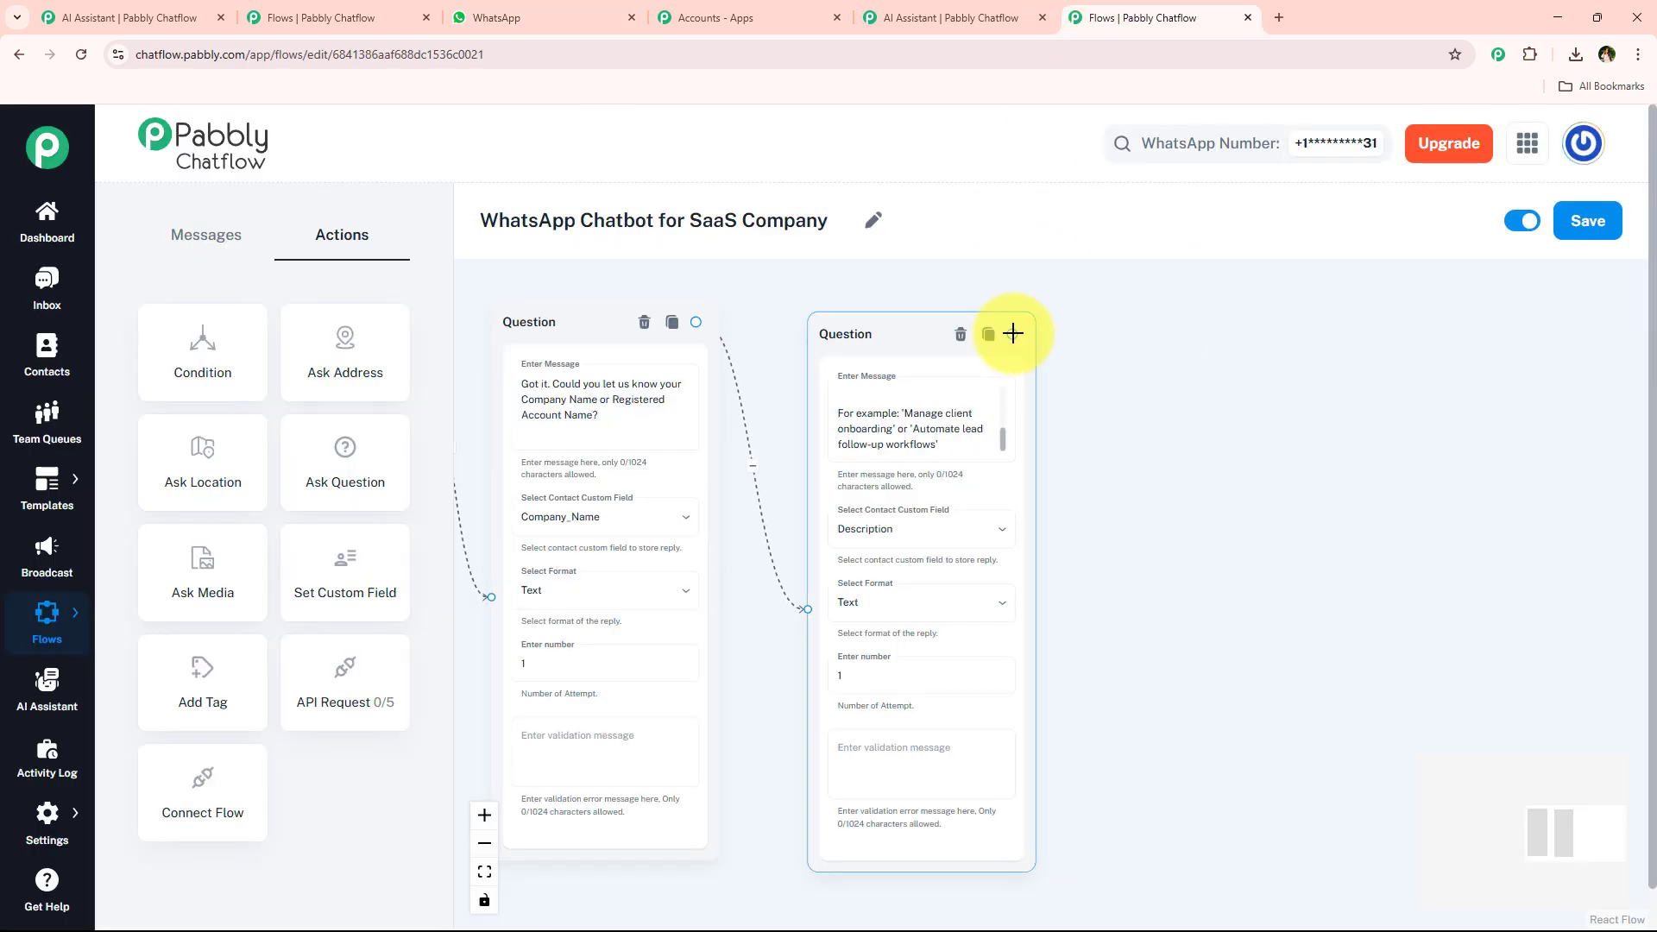
drag(1013, 334, 1209, 366)
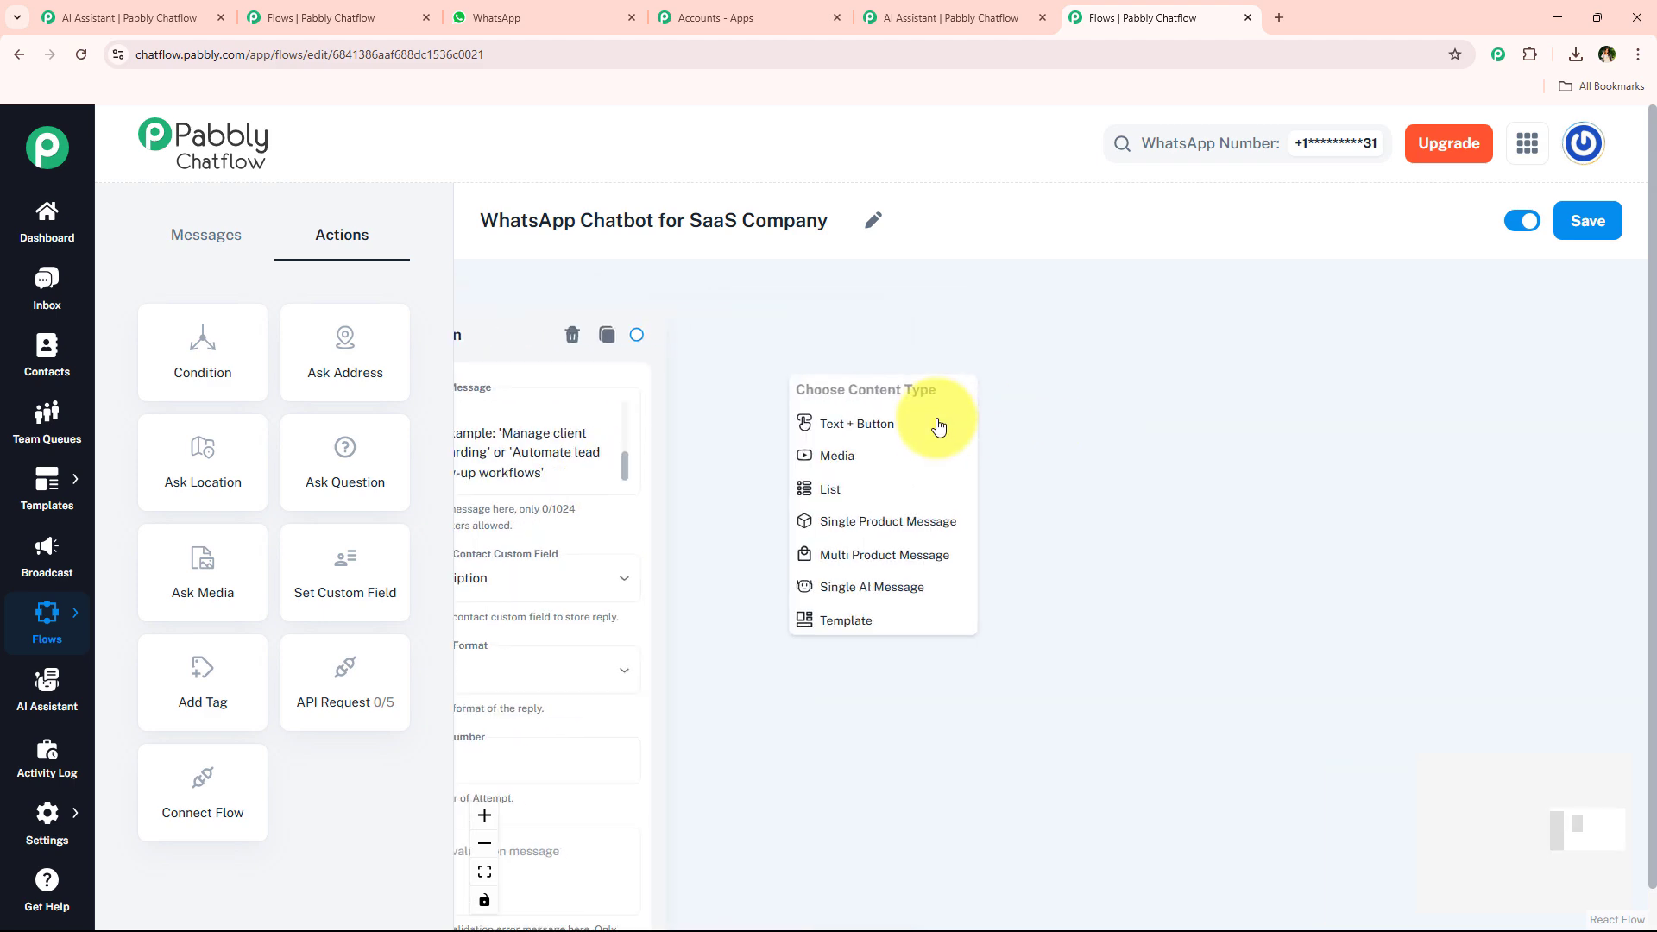
click(934, 423)
click(910, 490)
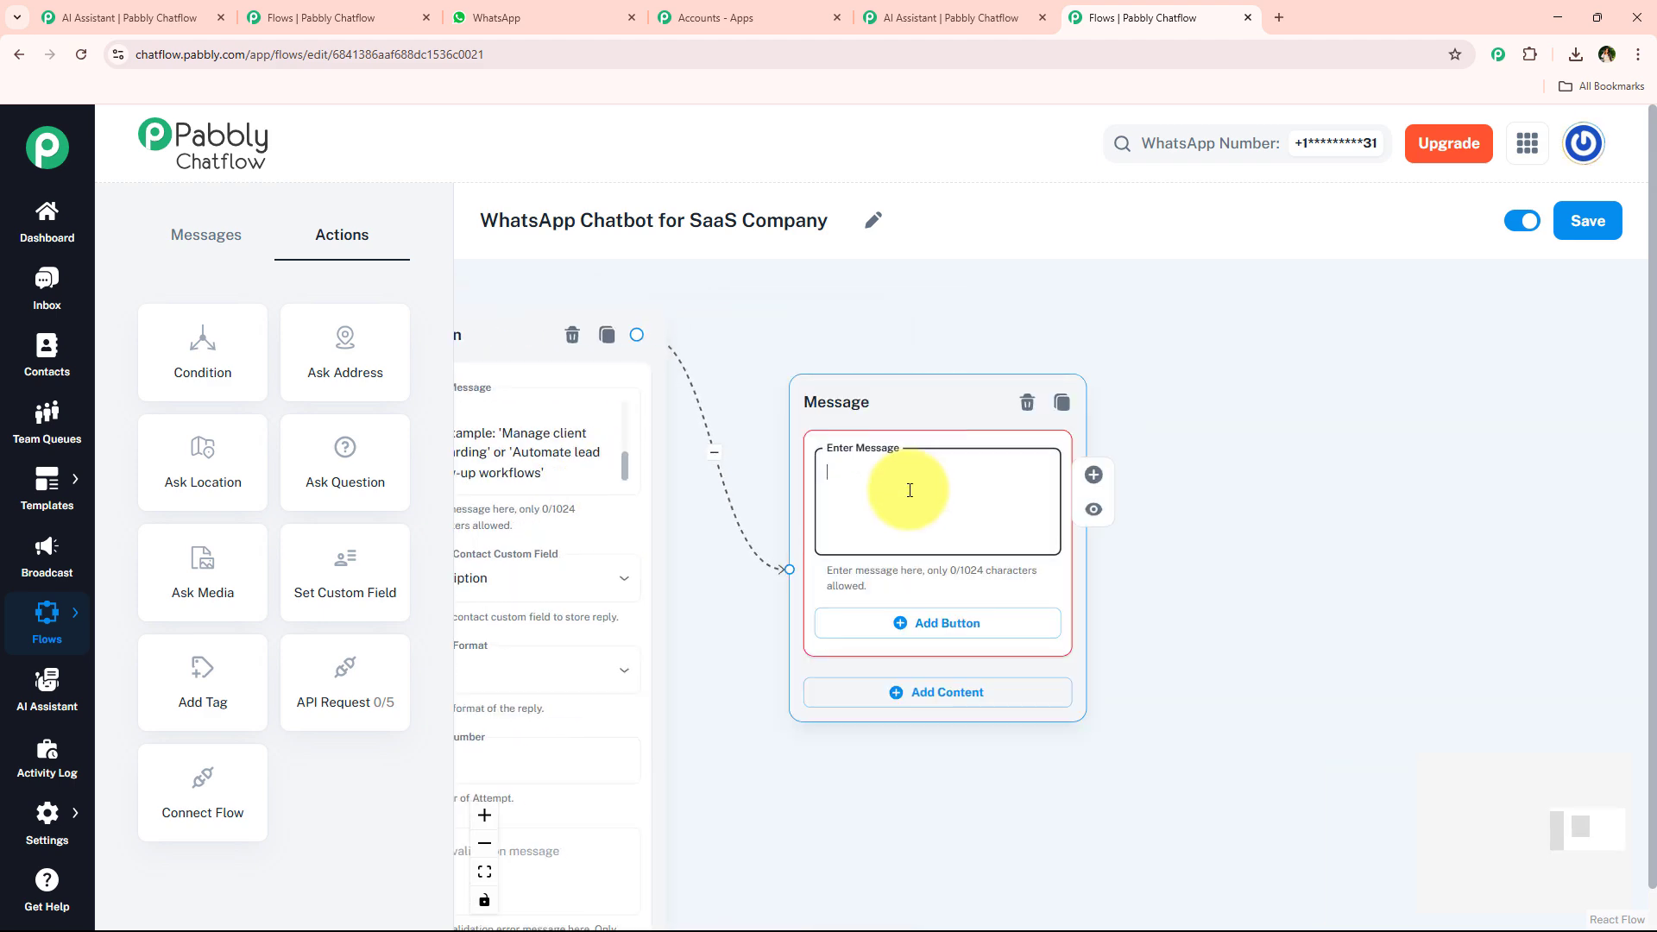
Copy the thank-you reply from WhatsApp and paste it into the Message node's text.
click(523, 12)
key(ctrl+c)
click(1139, 17)
key(ctrl+v)
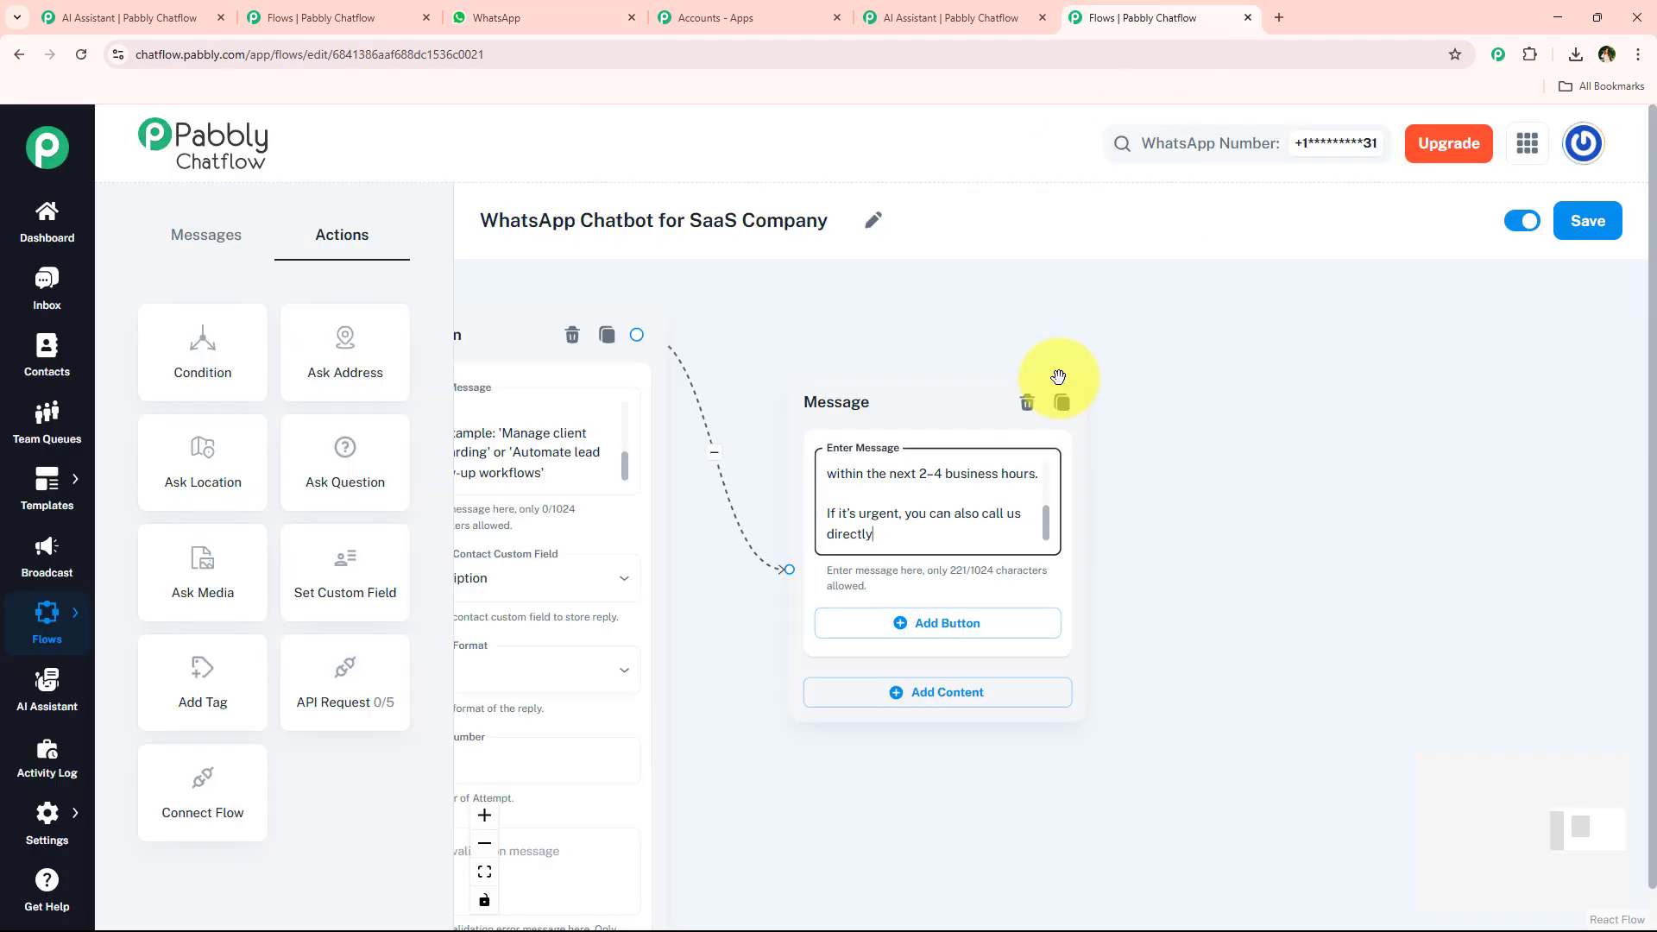
Add a Contact Us button to the Message node from the saved button suggestions.
click(916, 648)
click(949, 636)
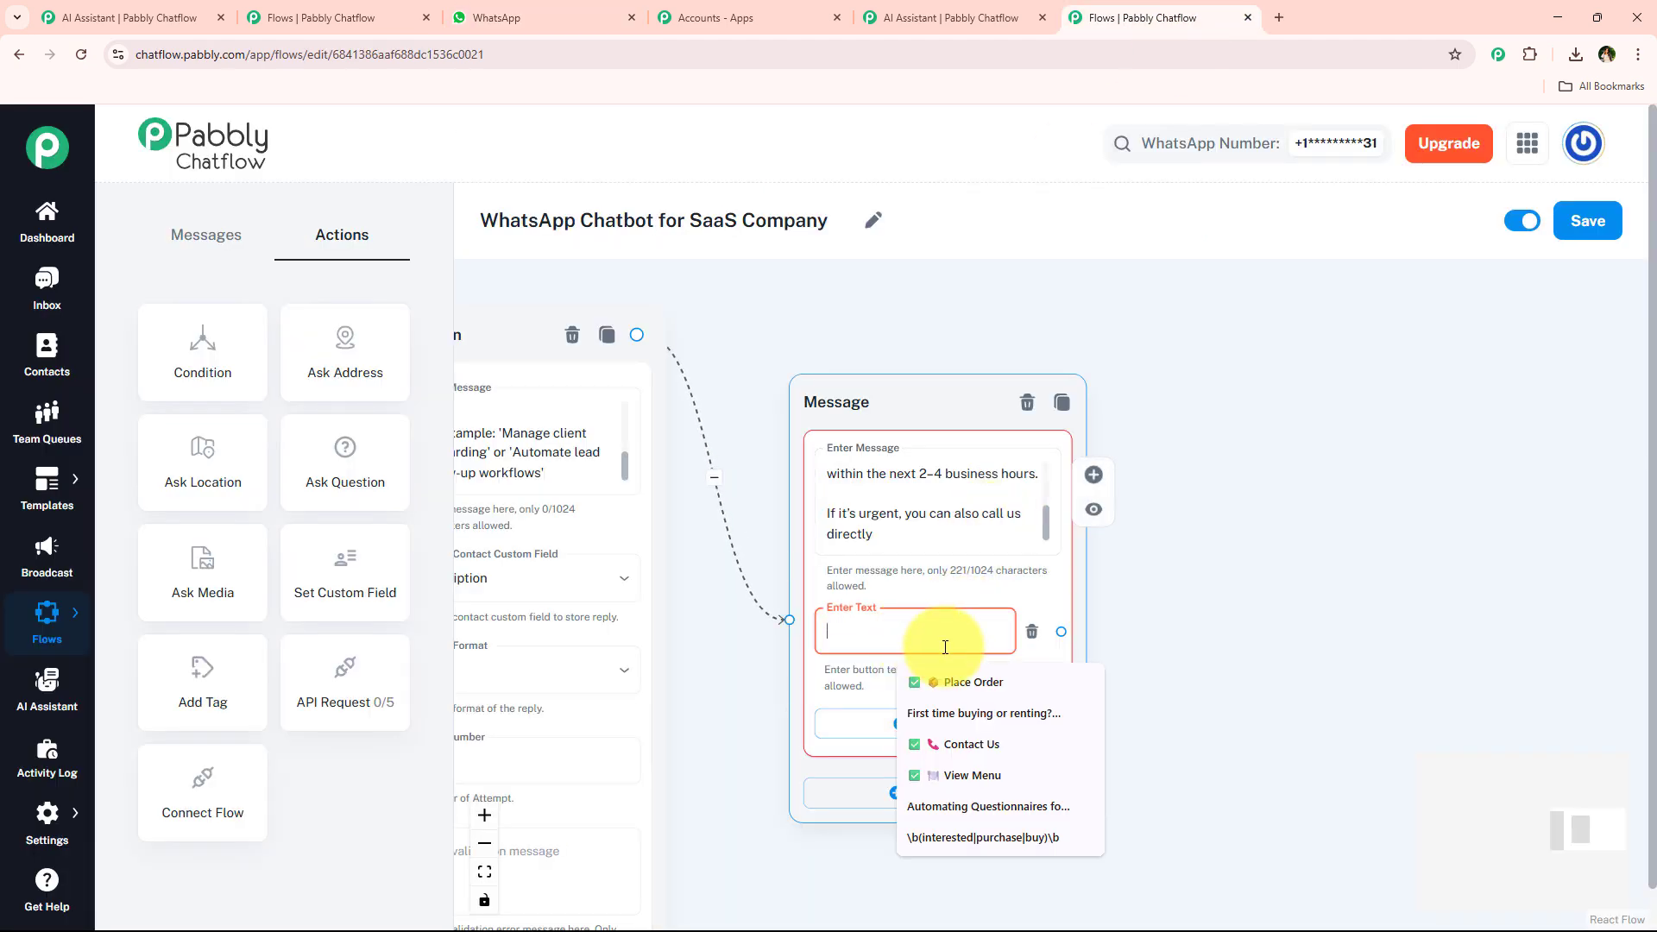
click(968, 743)
scroll(1036, 637, down, 5)
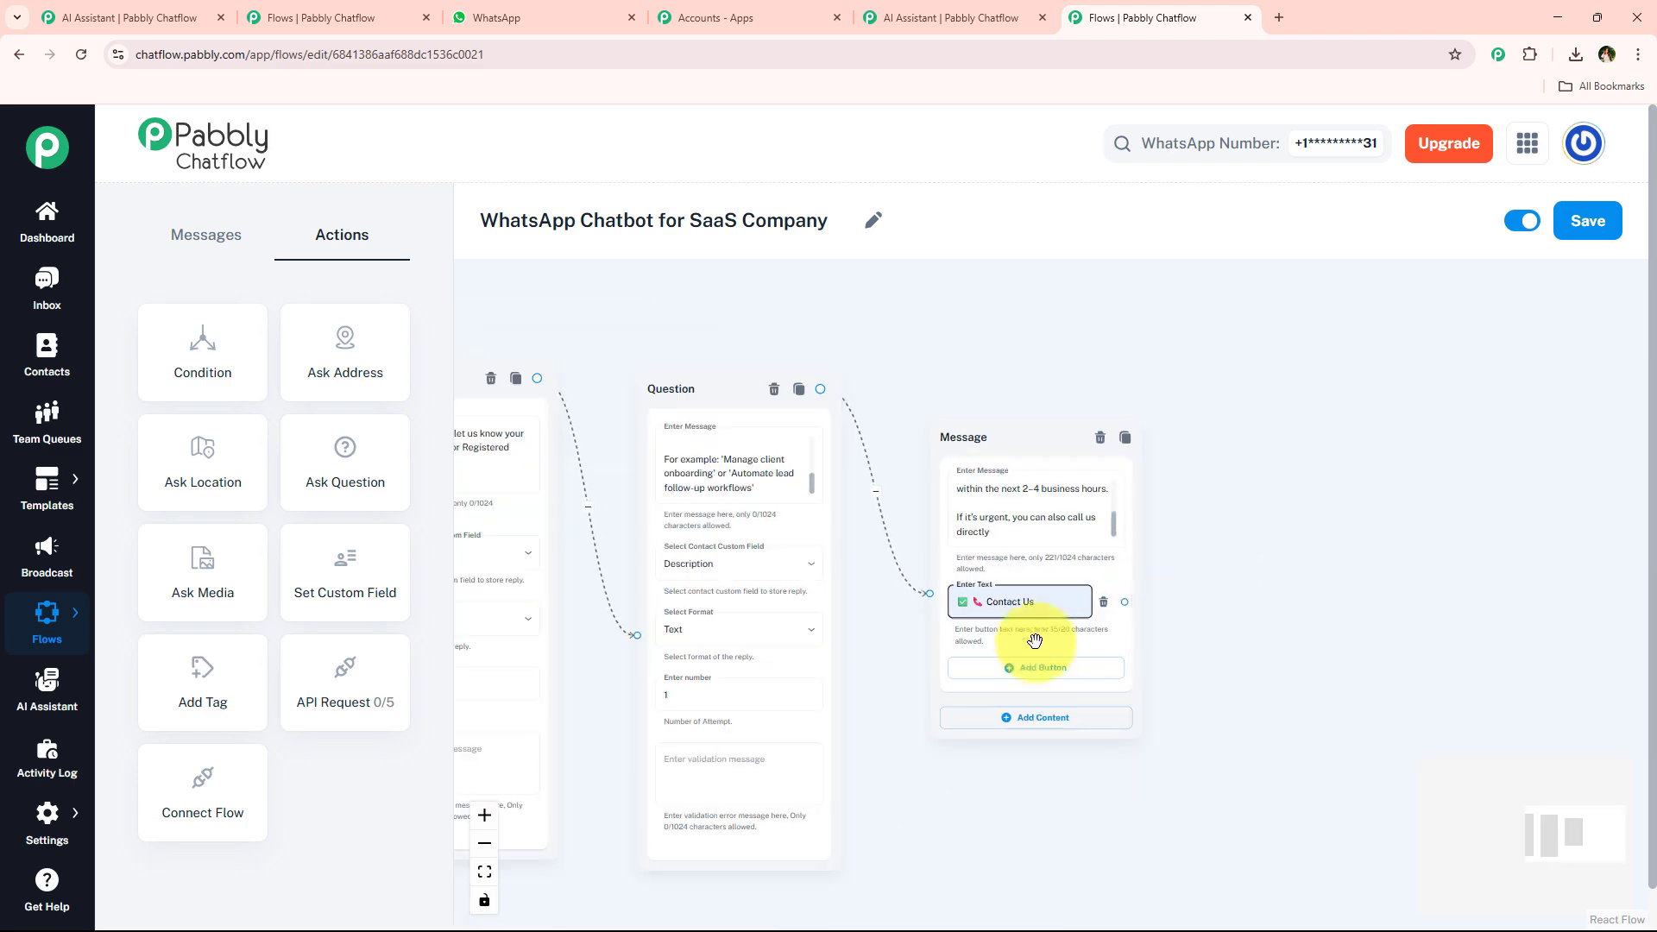
Add a Text + Button Message node connected to the Pricing Plans button of the welcome message.
drag(914, 396, 1404, 260)
drag(843, 747, 1273, 713)
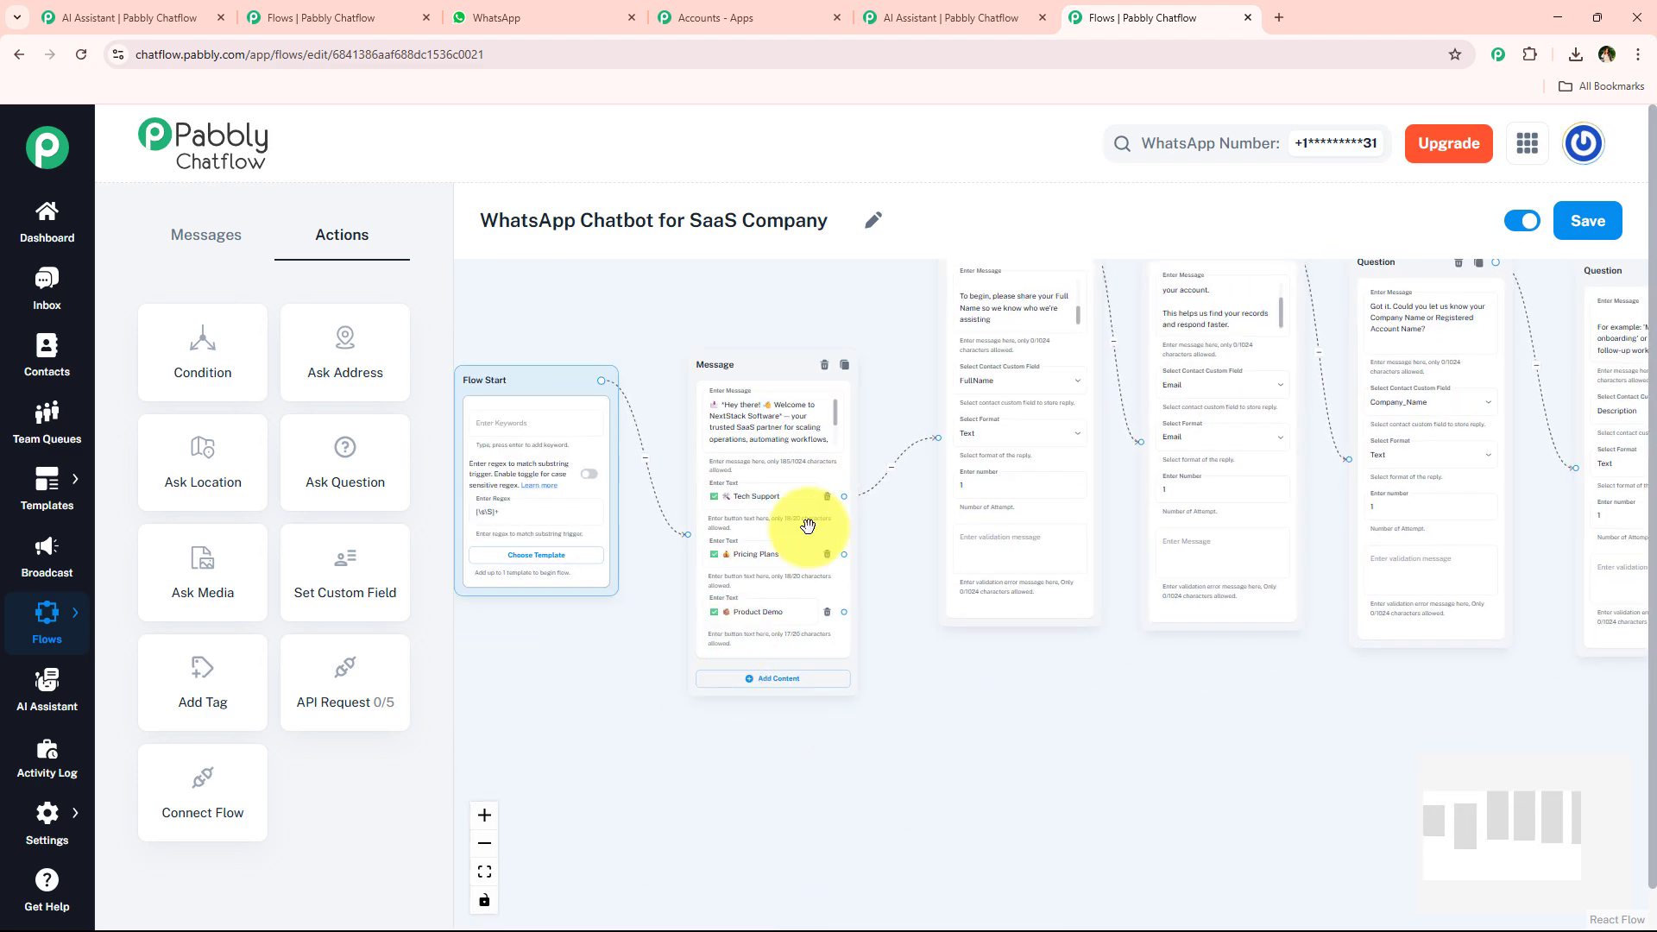
scroll(807, 526, up, 3)
mouse_move(714, 328)
mouse_down()
mouse_move(640, 340)
mouse_move(725, 317)
mouse_move(708, 317)
mouse_up()
drag(838, 558, 1024, 795)
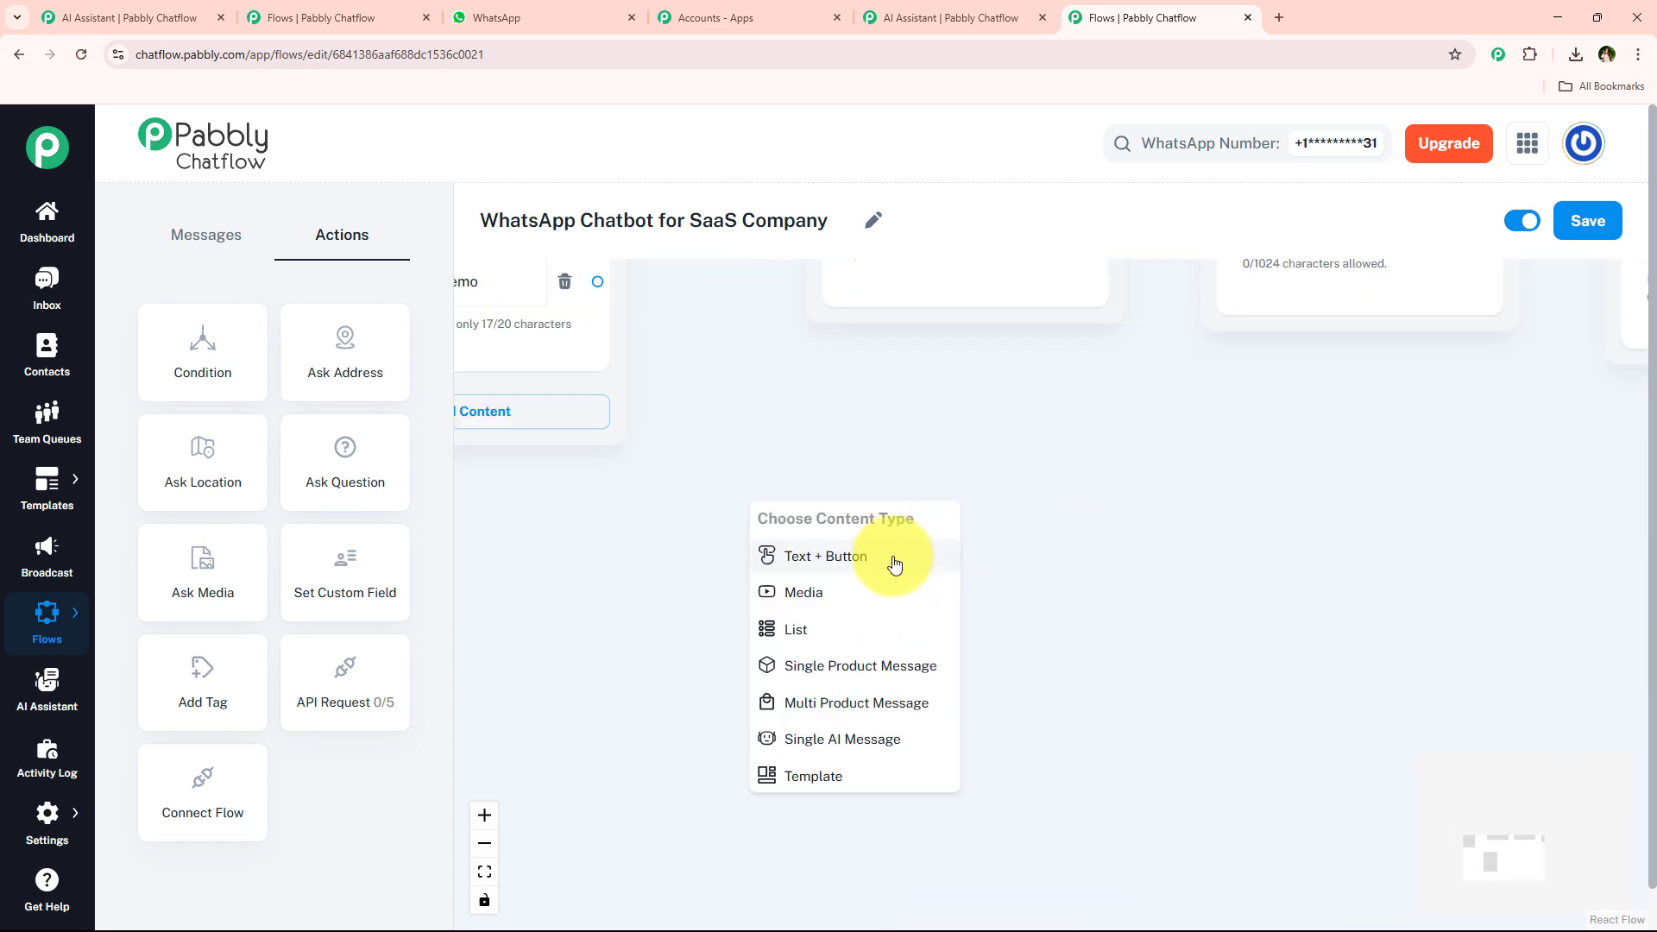
click(898, 559)
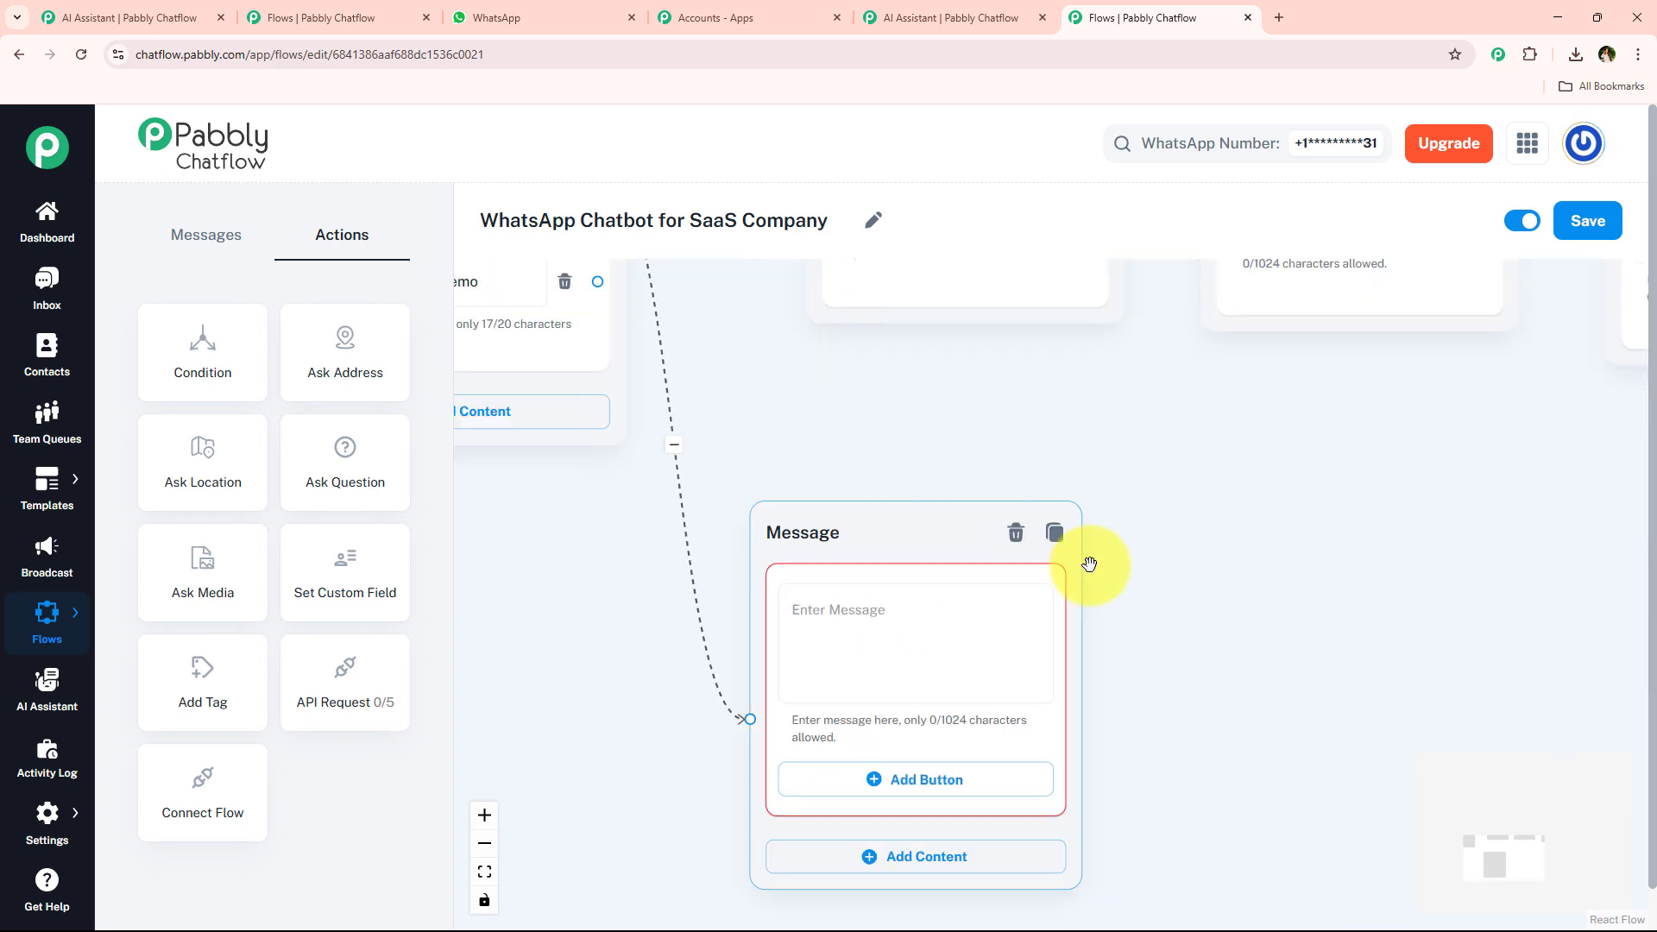
Copy the pricing reply from the WhatsApp chat and paste it into the new Message node's text.
click(520, 15)
scroll(743, 550, down, 5)
scroll(742, 551, up, 3)
drag(646, 490, 795, 656)
click(1140, 18)
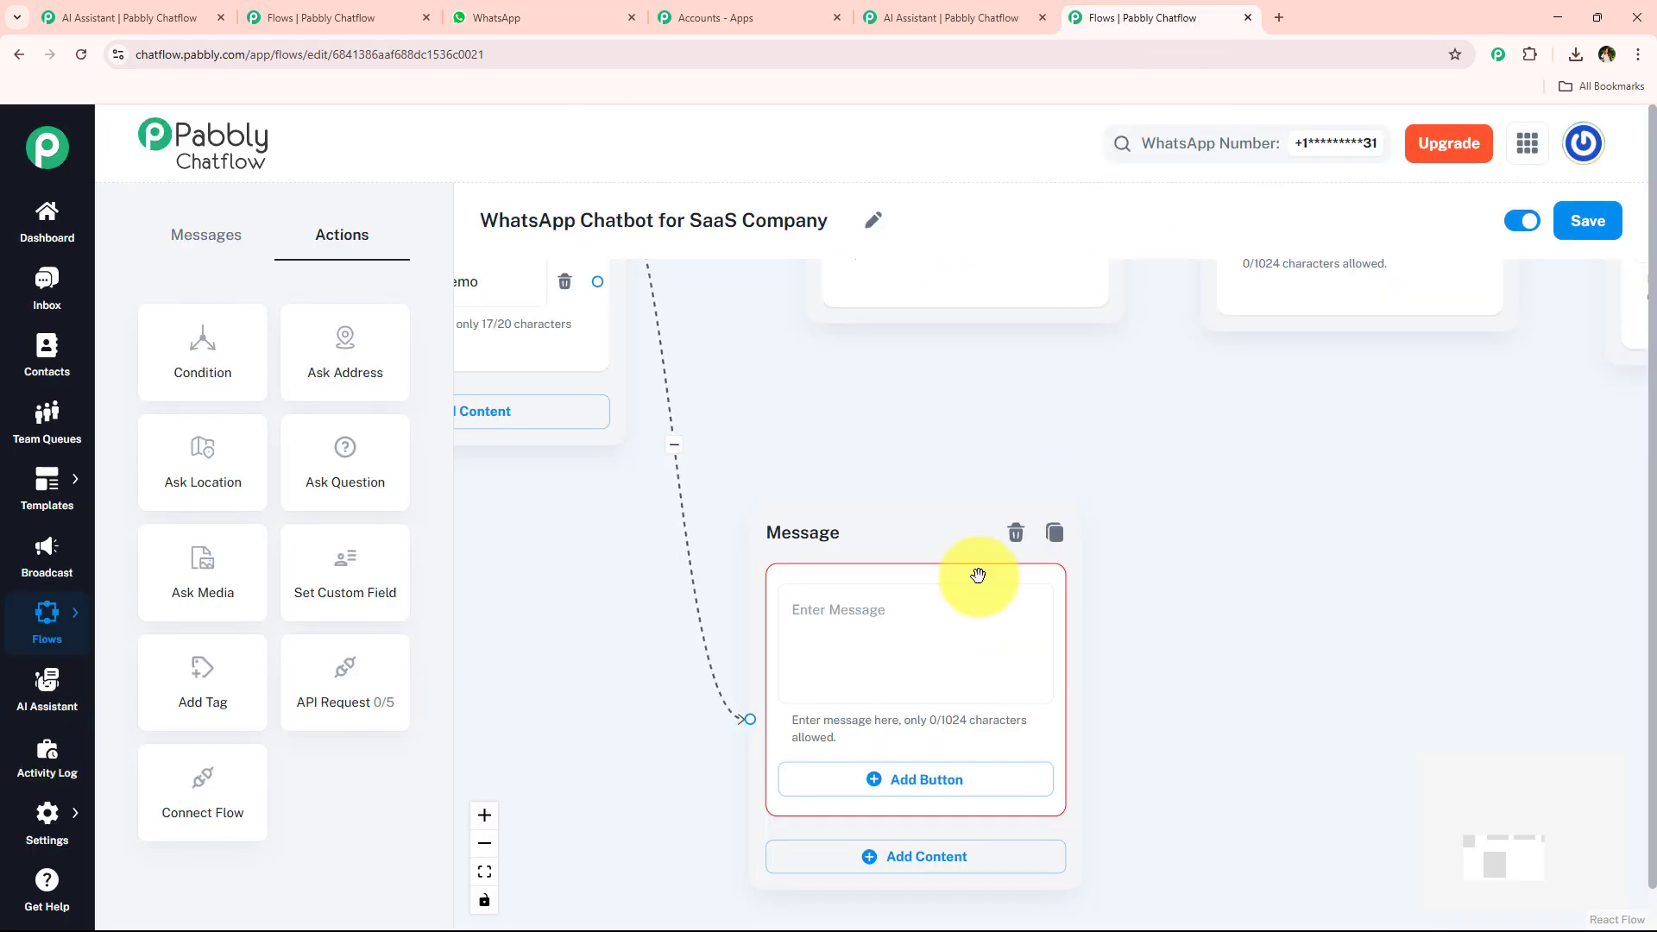
click(902, 617)
key(ctrl+v)
Add a Contact Us button to the pricing Message node.
click(905, 781)
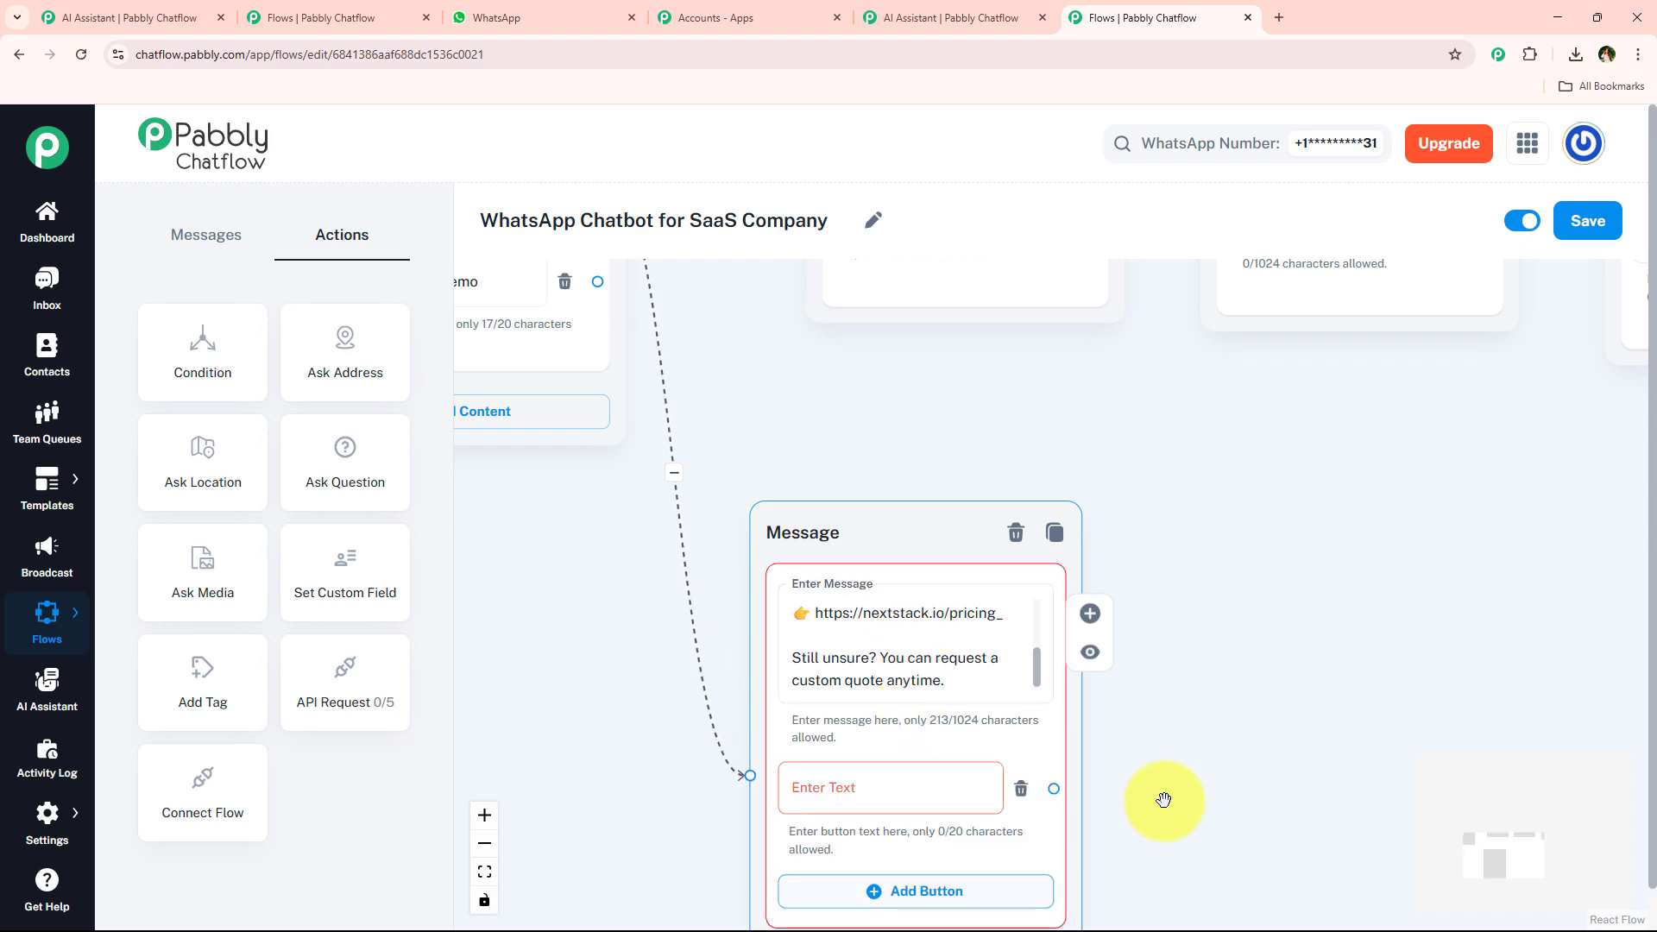
click(741, 784)
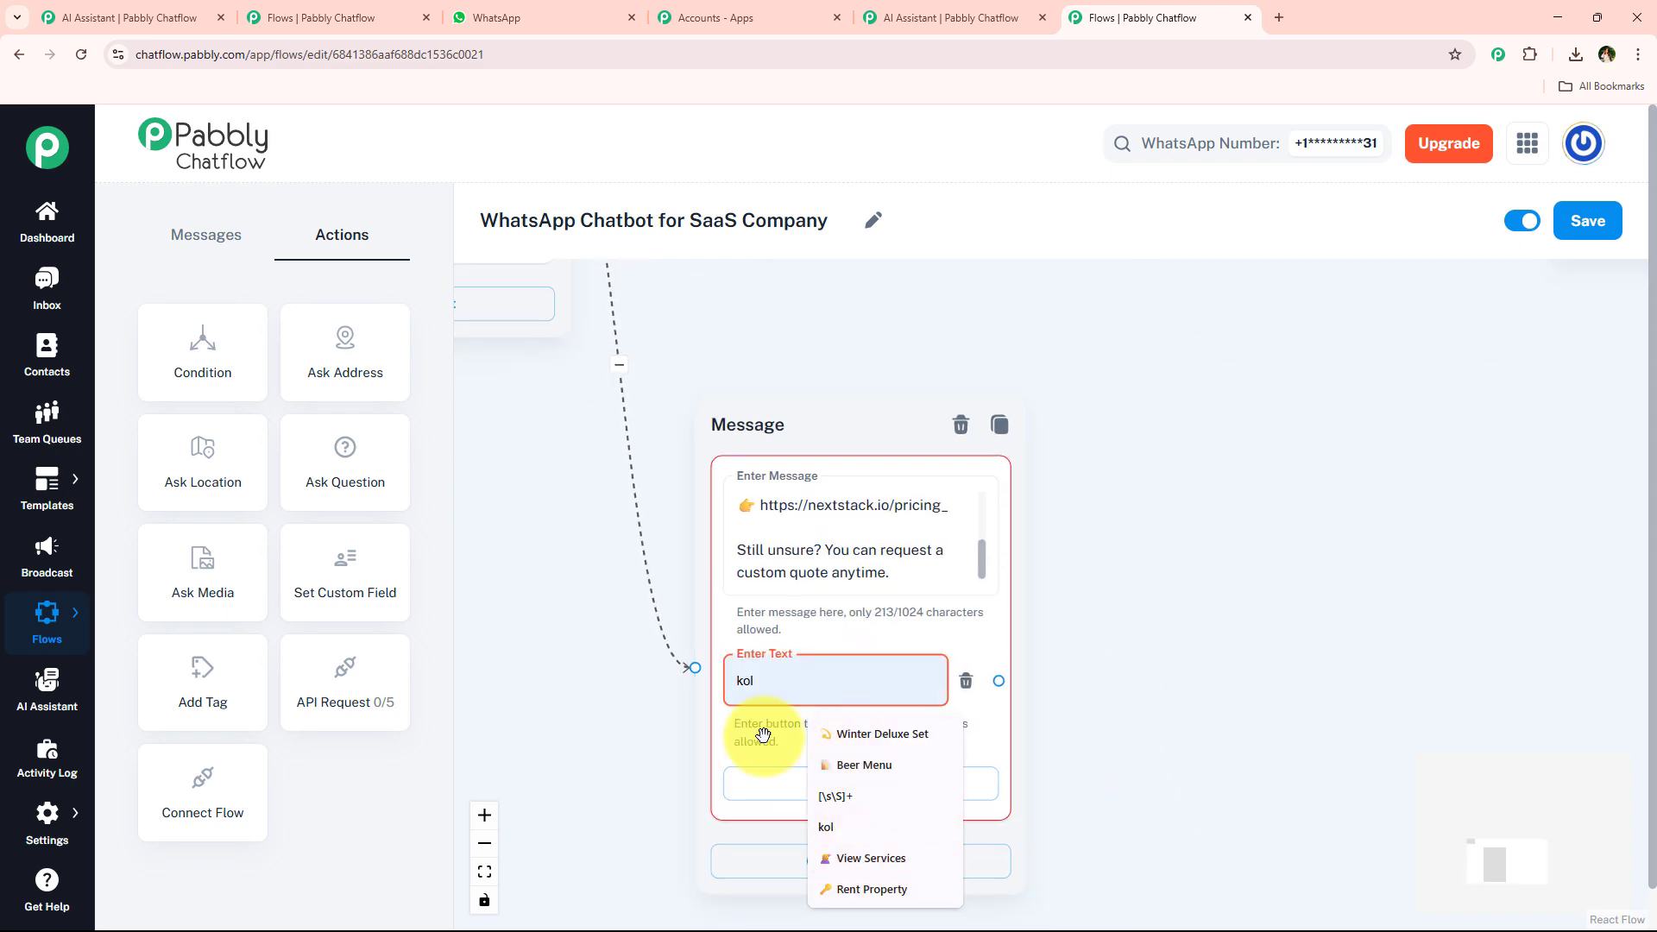
scroll(1045, 608, down, 5)
scroll(1034, 597, down, 3)
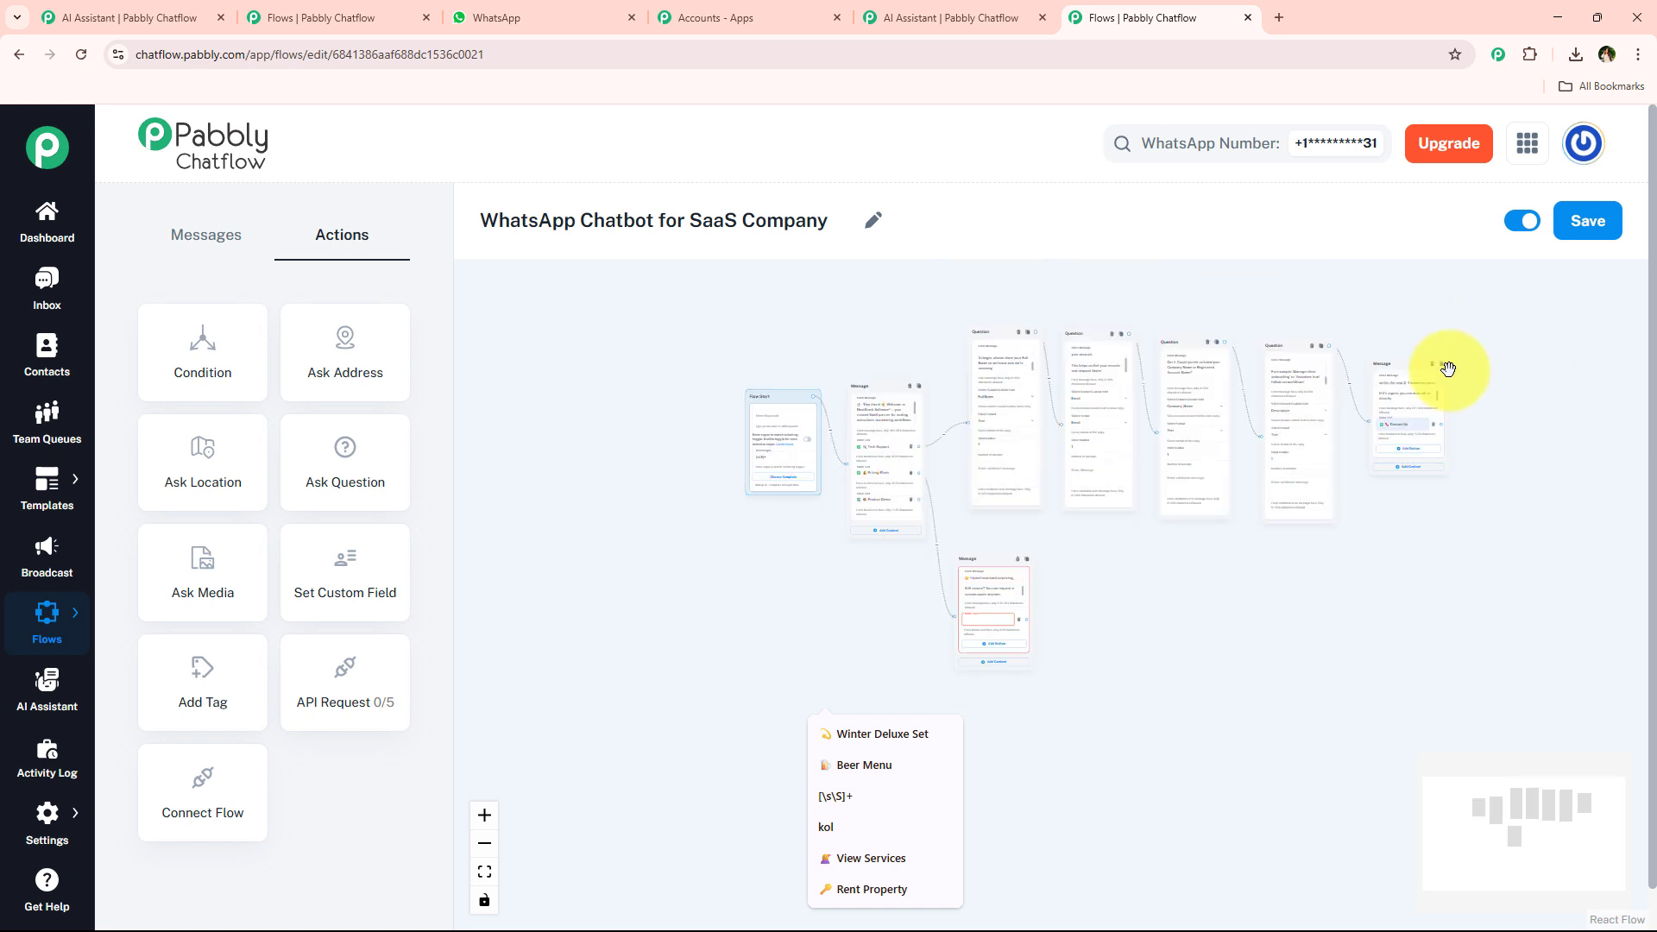
double_click(1426, 429)
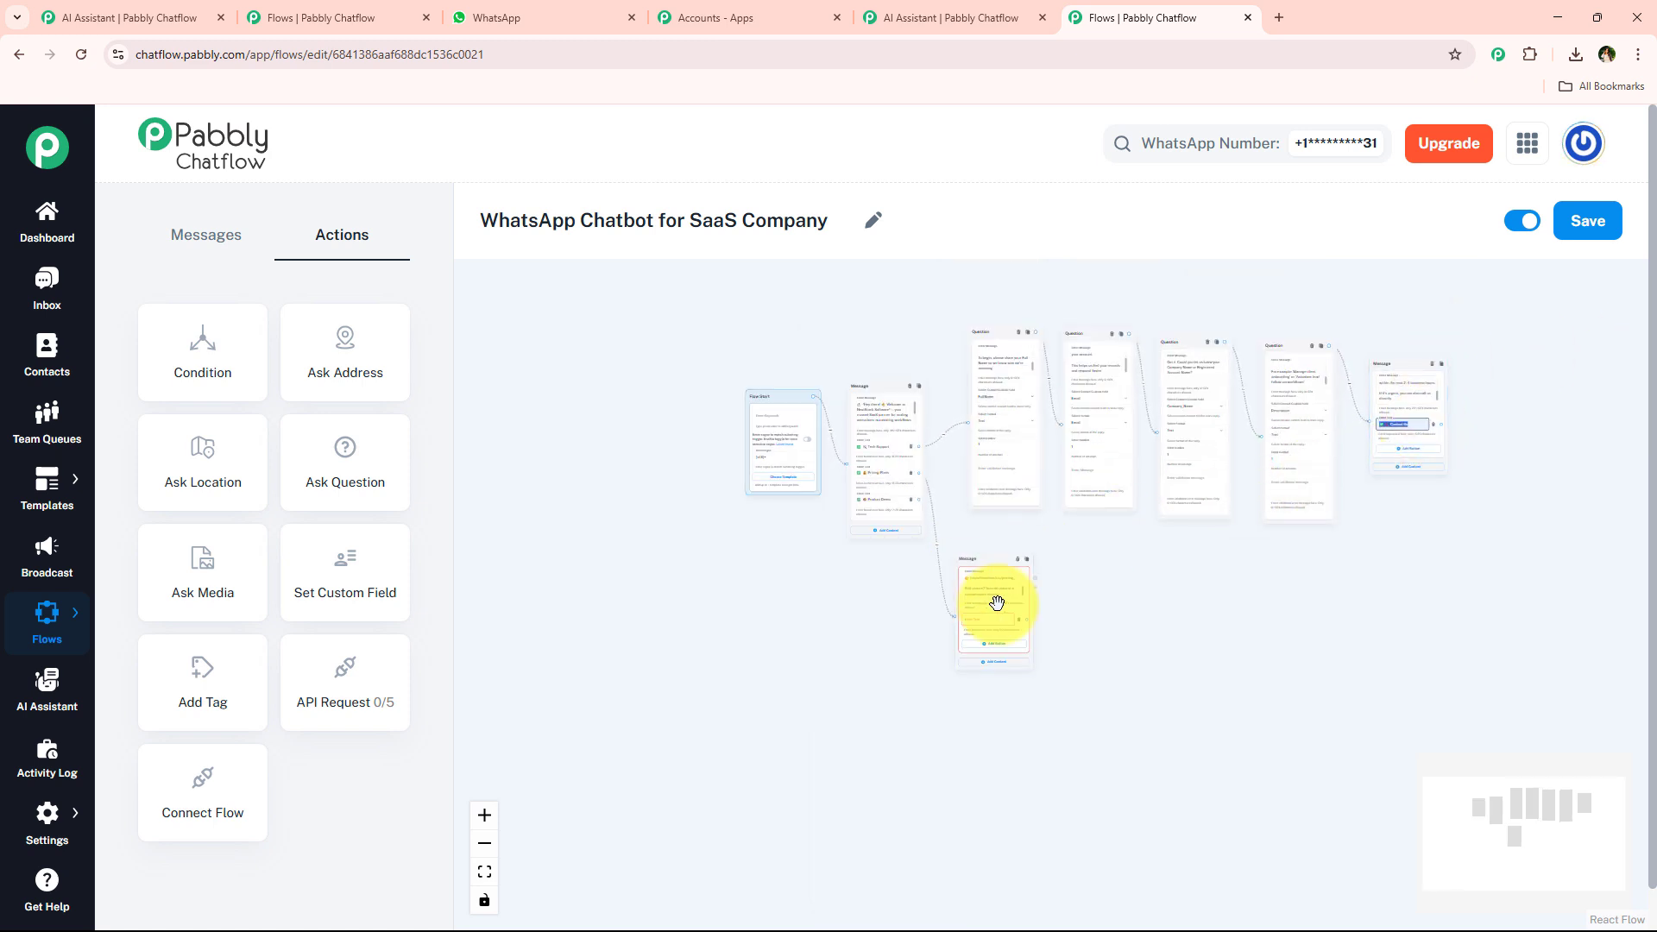
Add a Text + Button Message node connected to the Product Demo button of the welcome message.
scroll(1076, 607, up, 4)
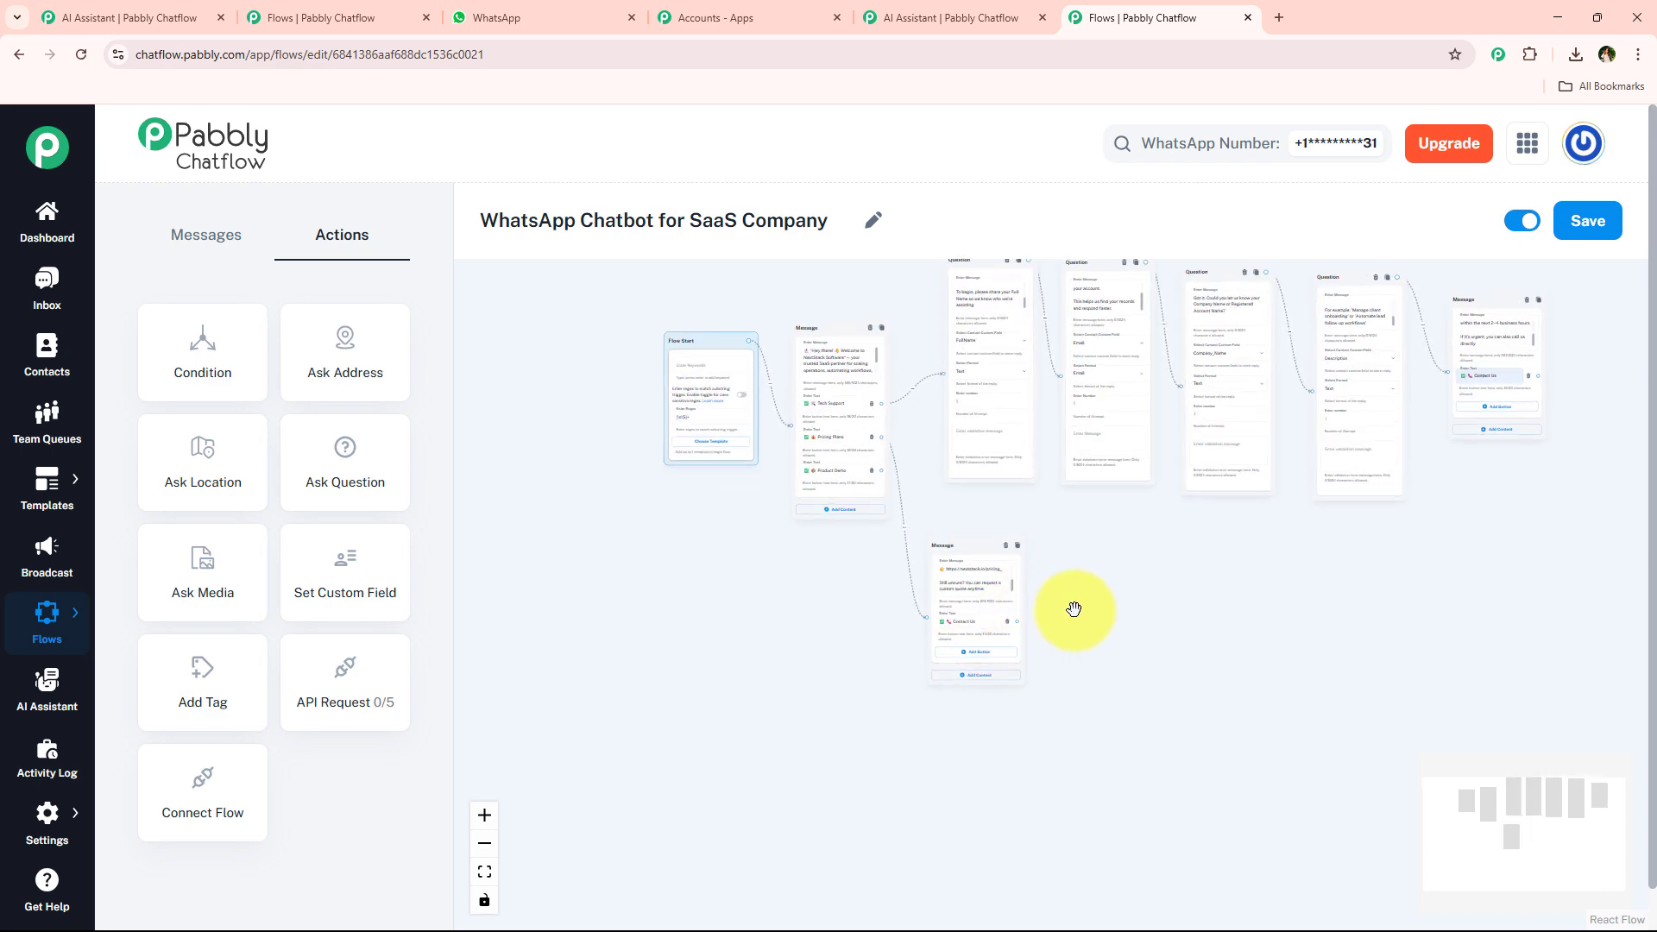
scroll(1044, 699, up, 2)
scroll(725, 656, up, 3)
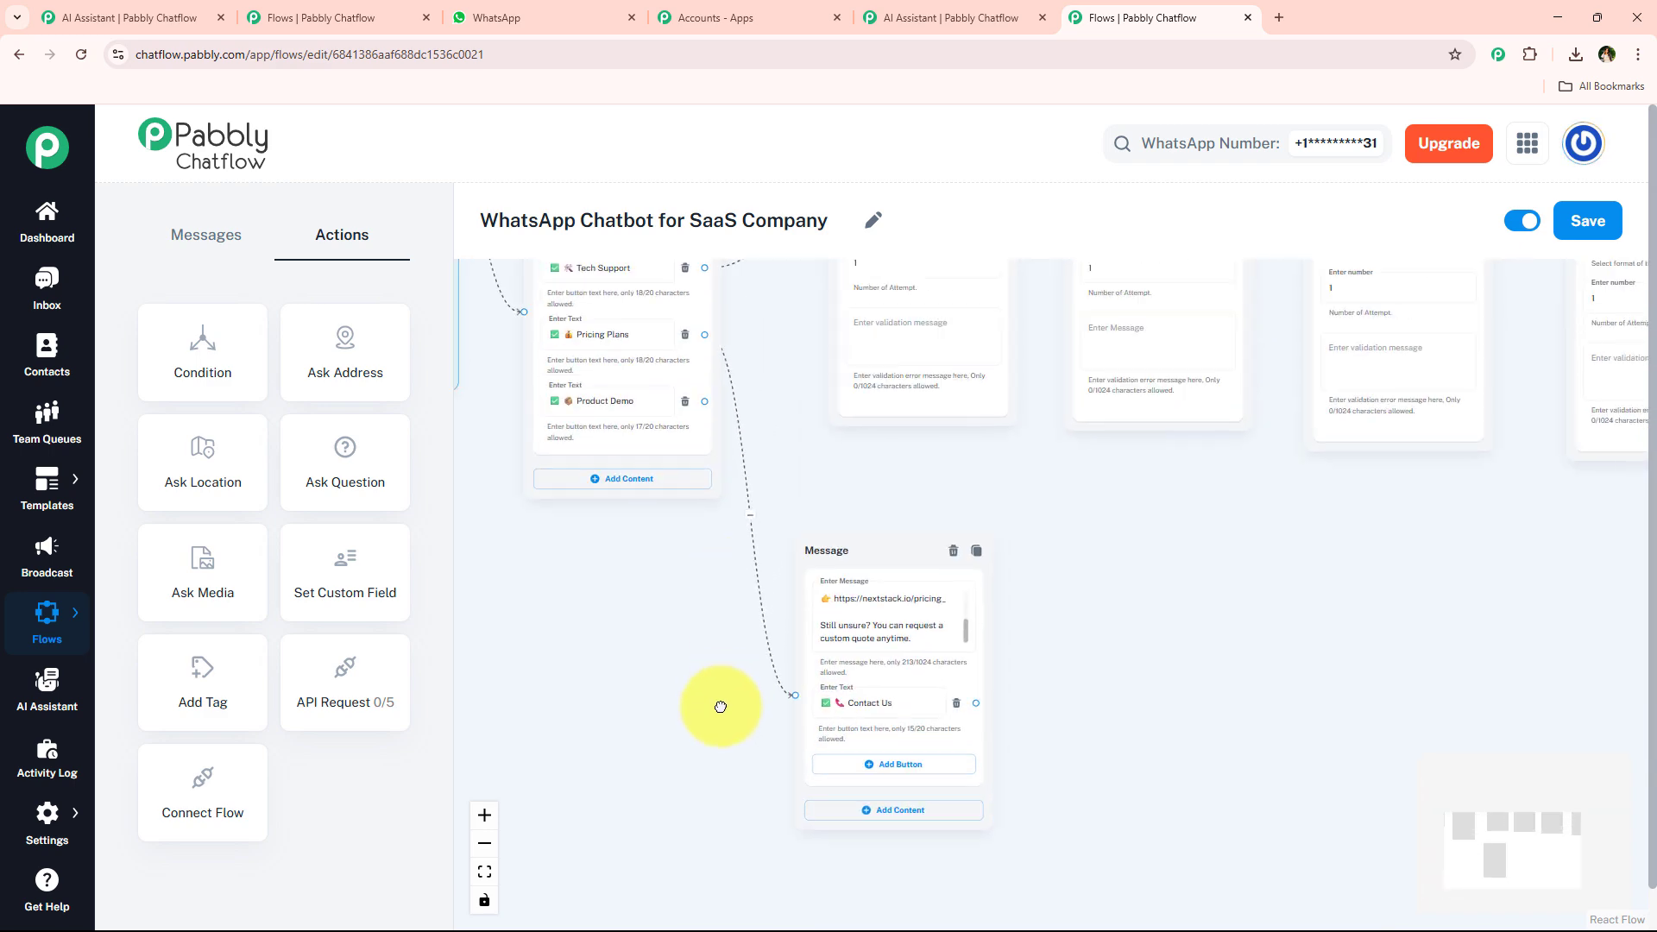
scroll(738, 578, down, 1)
drag(837, 564, 1034, 524)
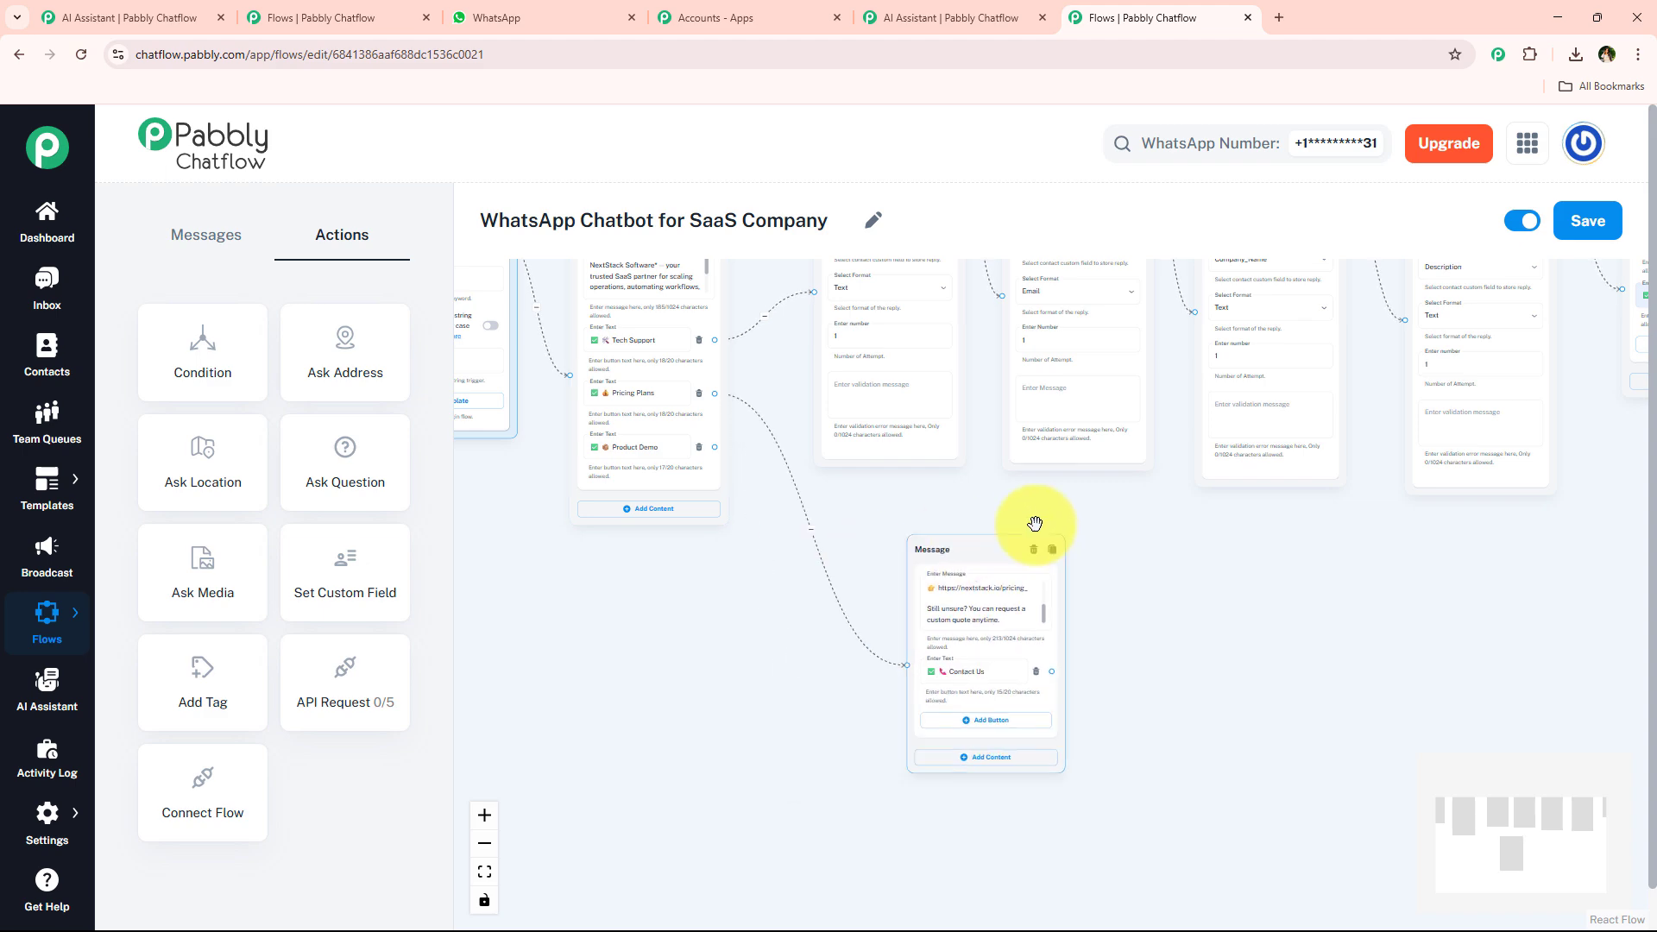
drag(714, 448, 771, 638)
scroll(898, 714, up, 3)
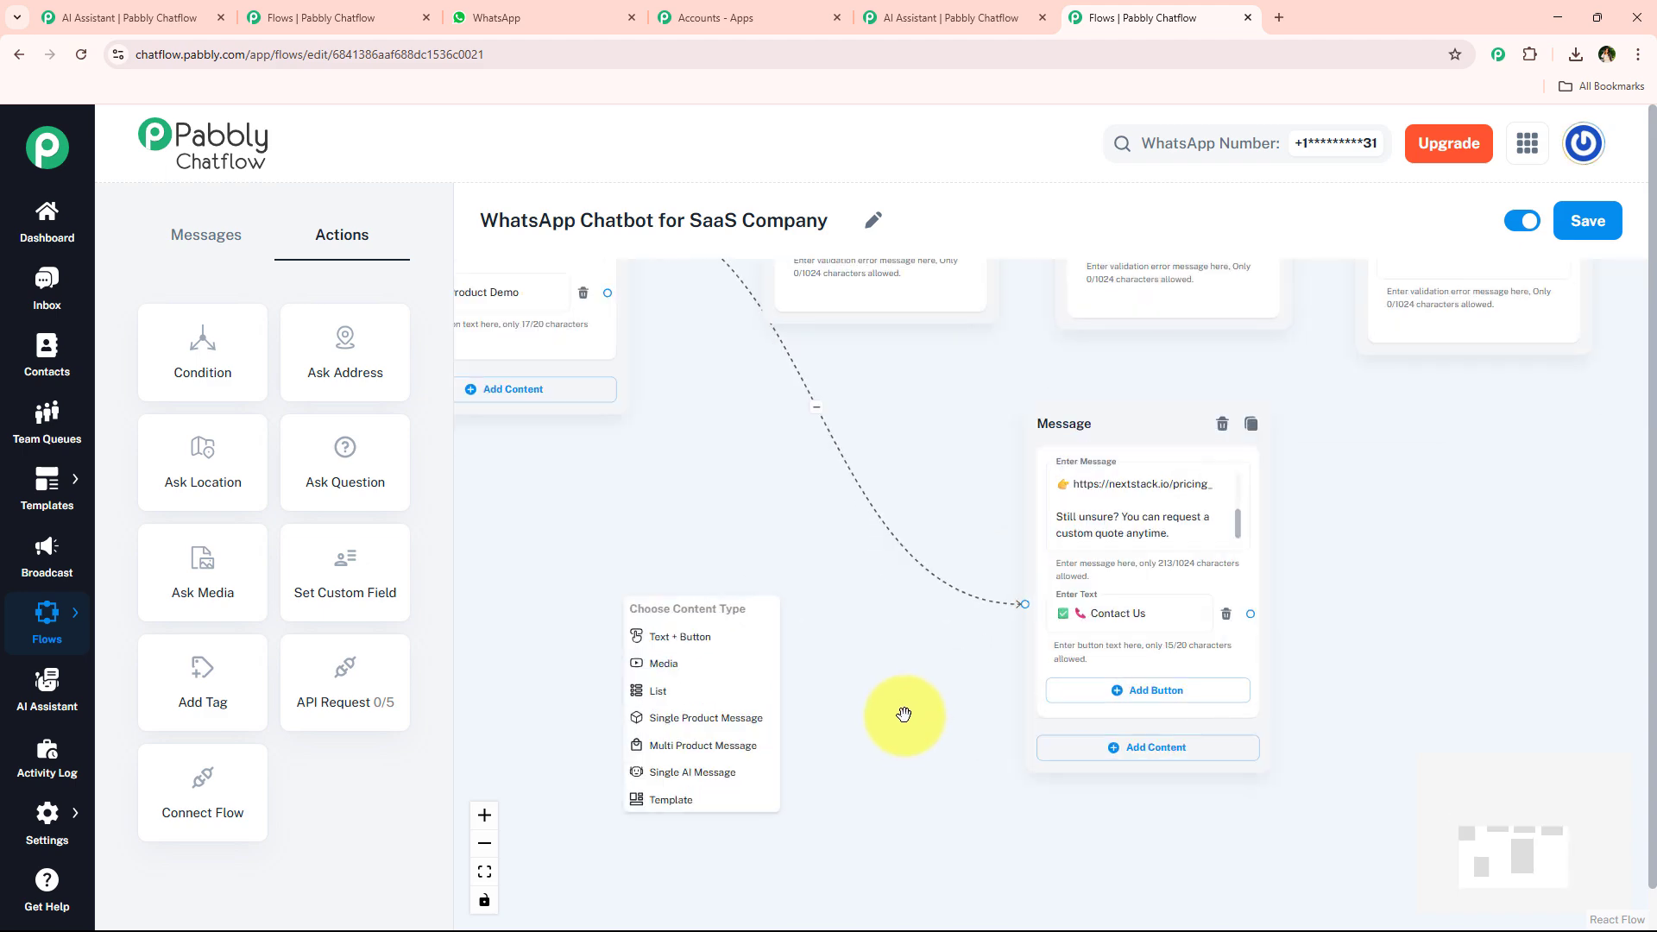
drag(933, 659, 1042, 545)
click(759, 509)
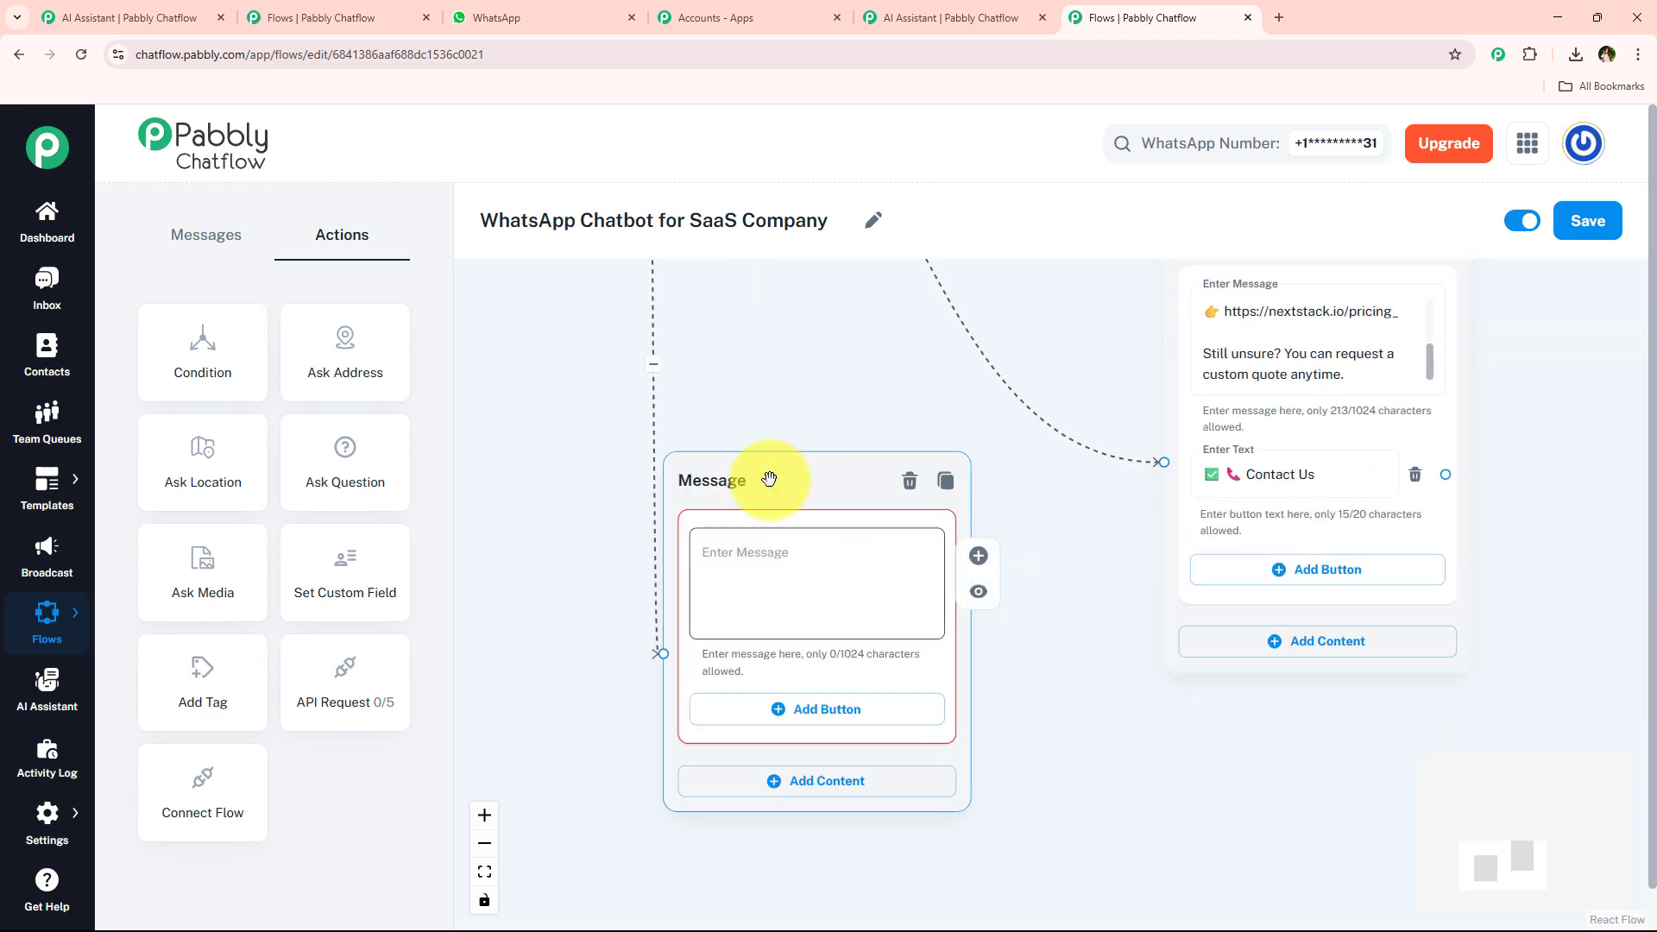
Copy the product demo reply from the WhatsApp chat and paste it into the new Message node's text.
click(561, 32)
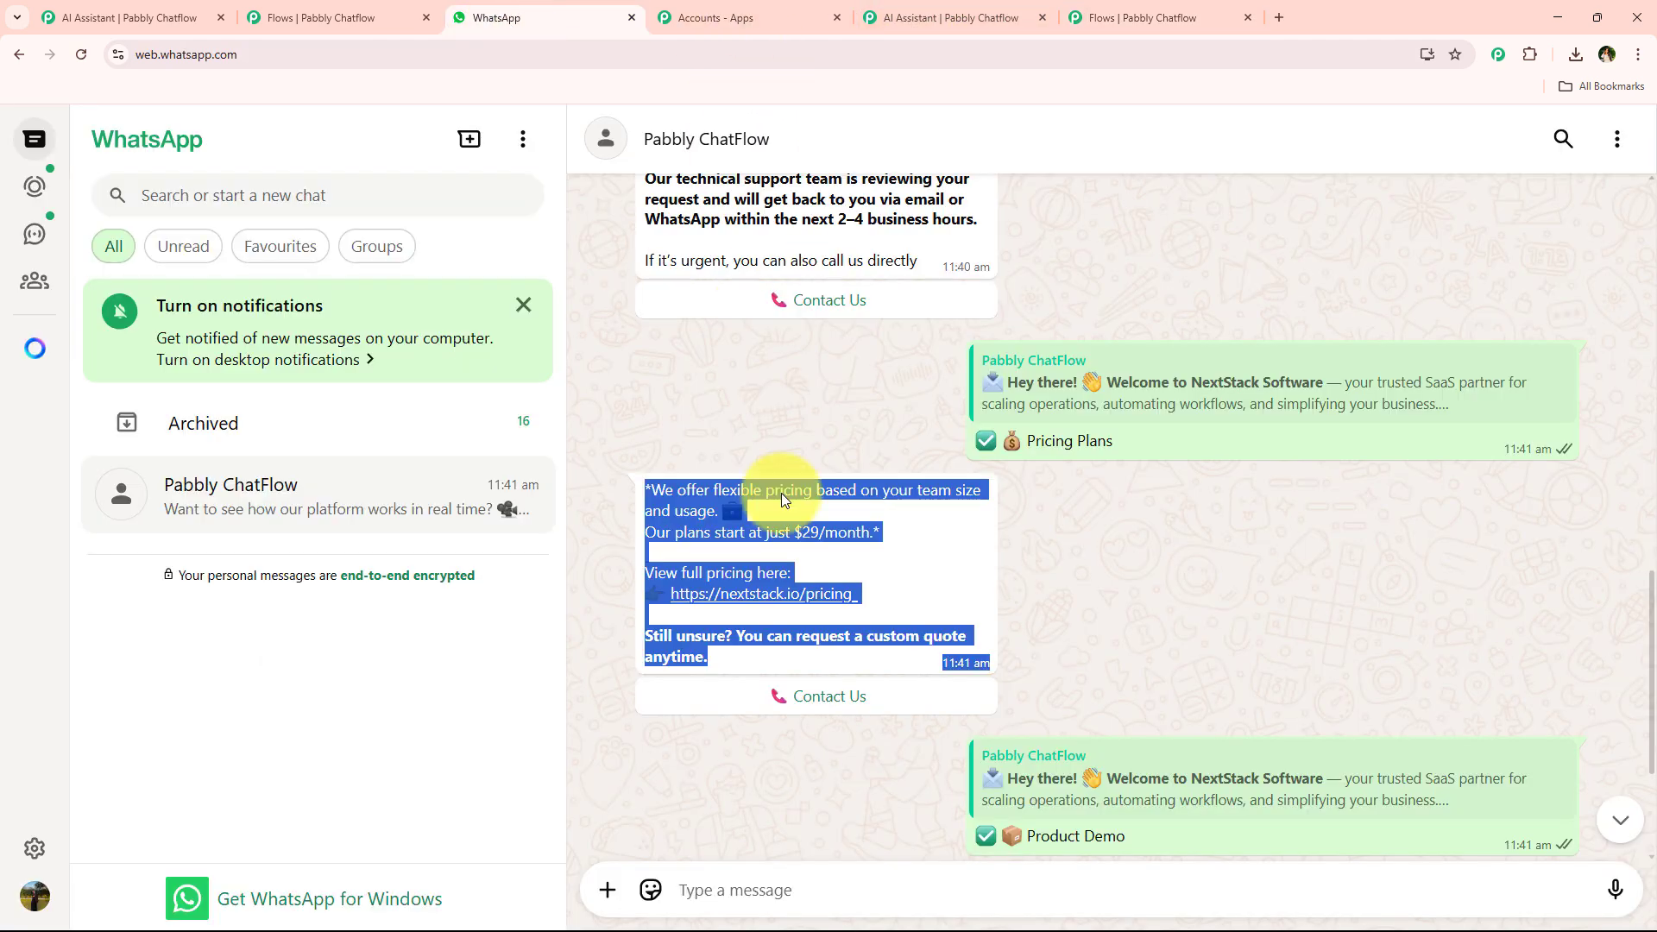
scroll(768, 518, down, 3)
drag(644, 628, 856, 773)
key(ctrl+c)
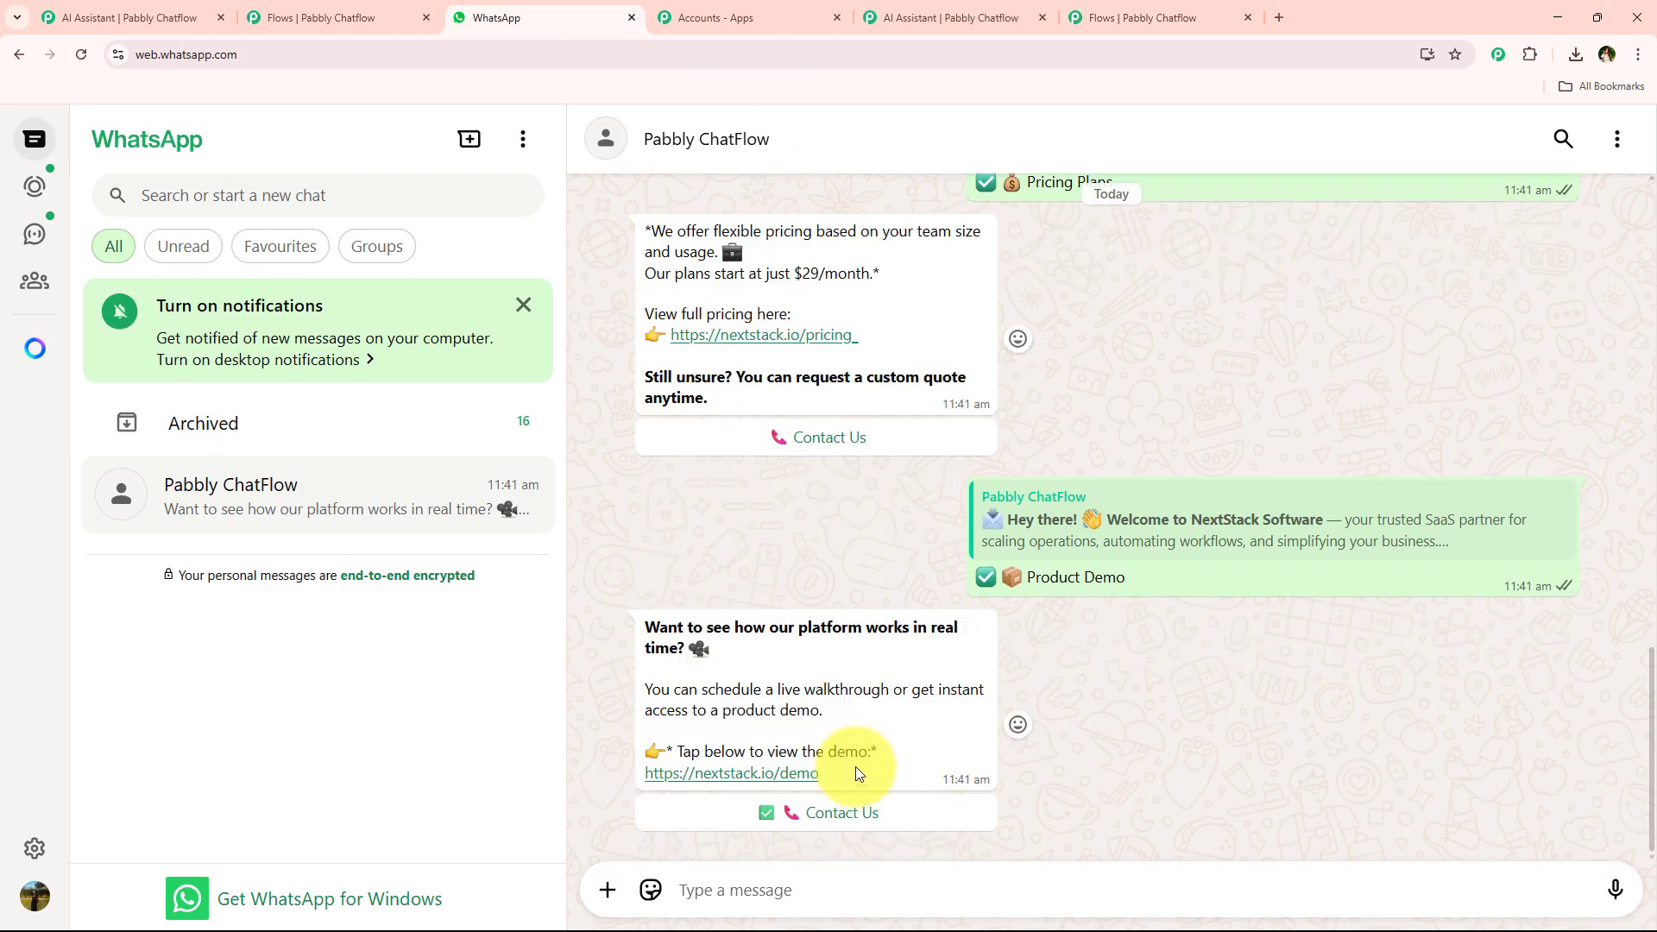
click(1140, 17)
click(842, 581)
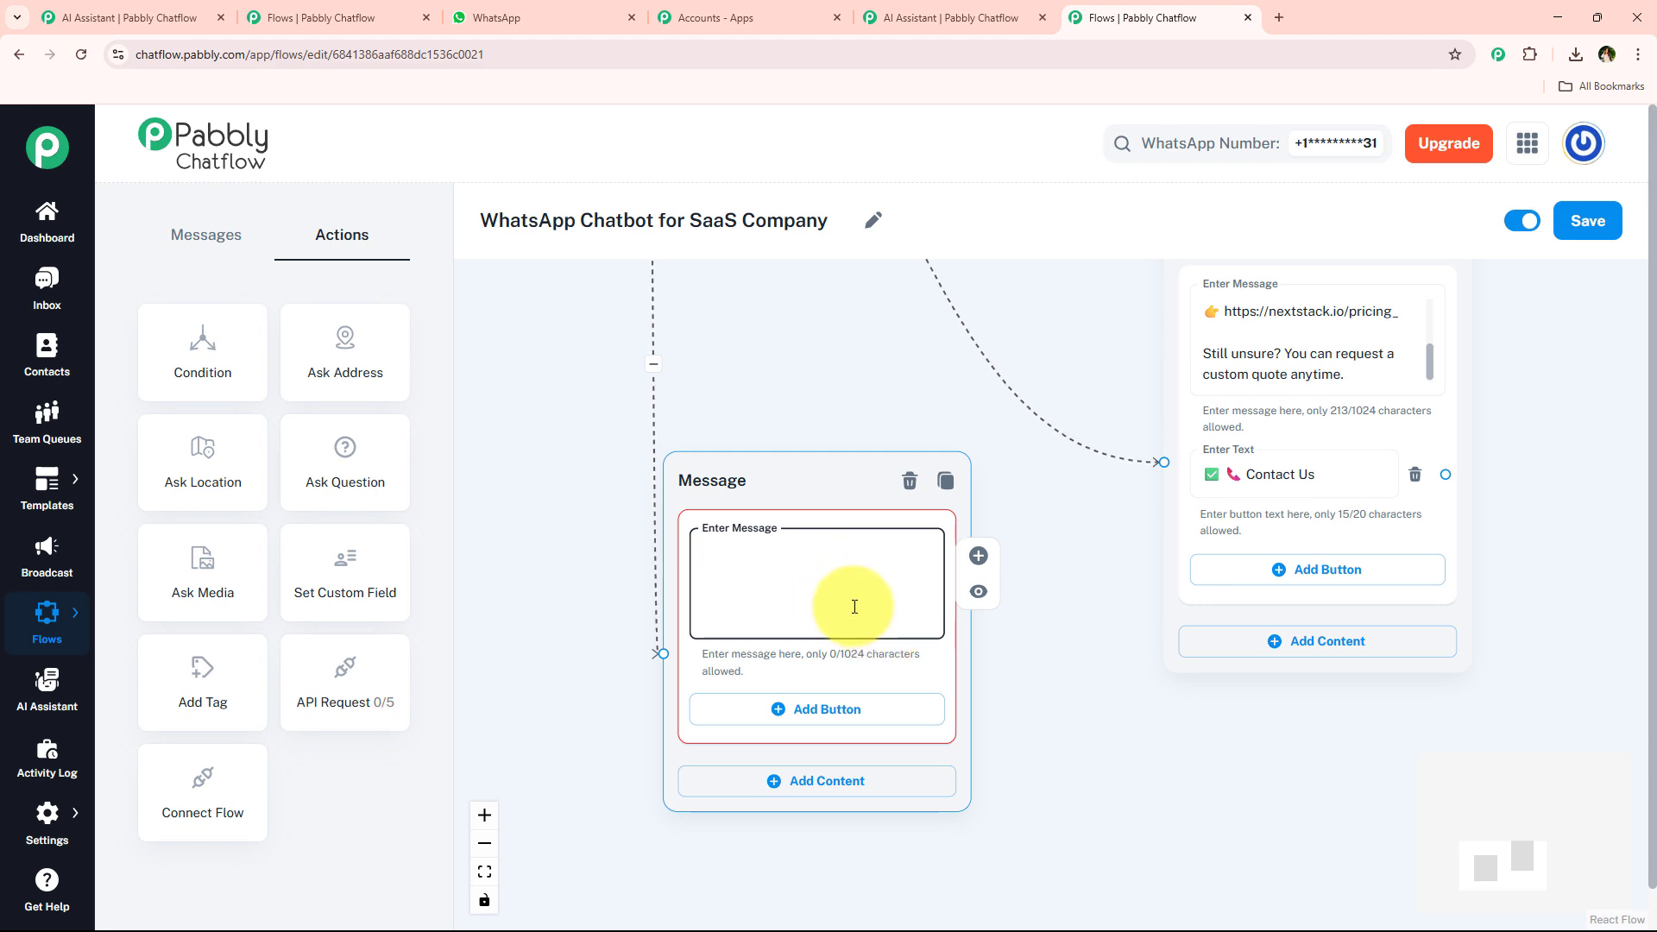
click(544, 28)
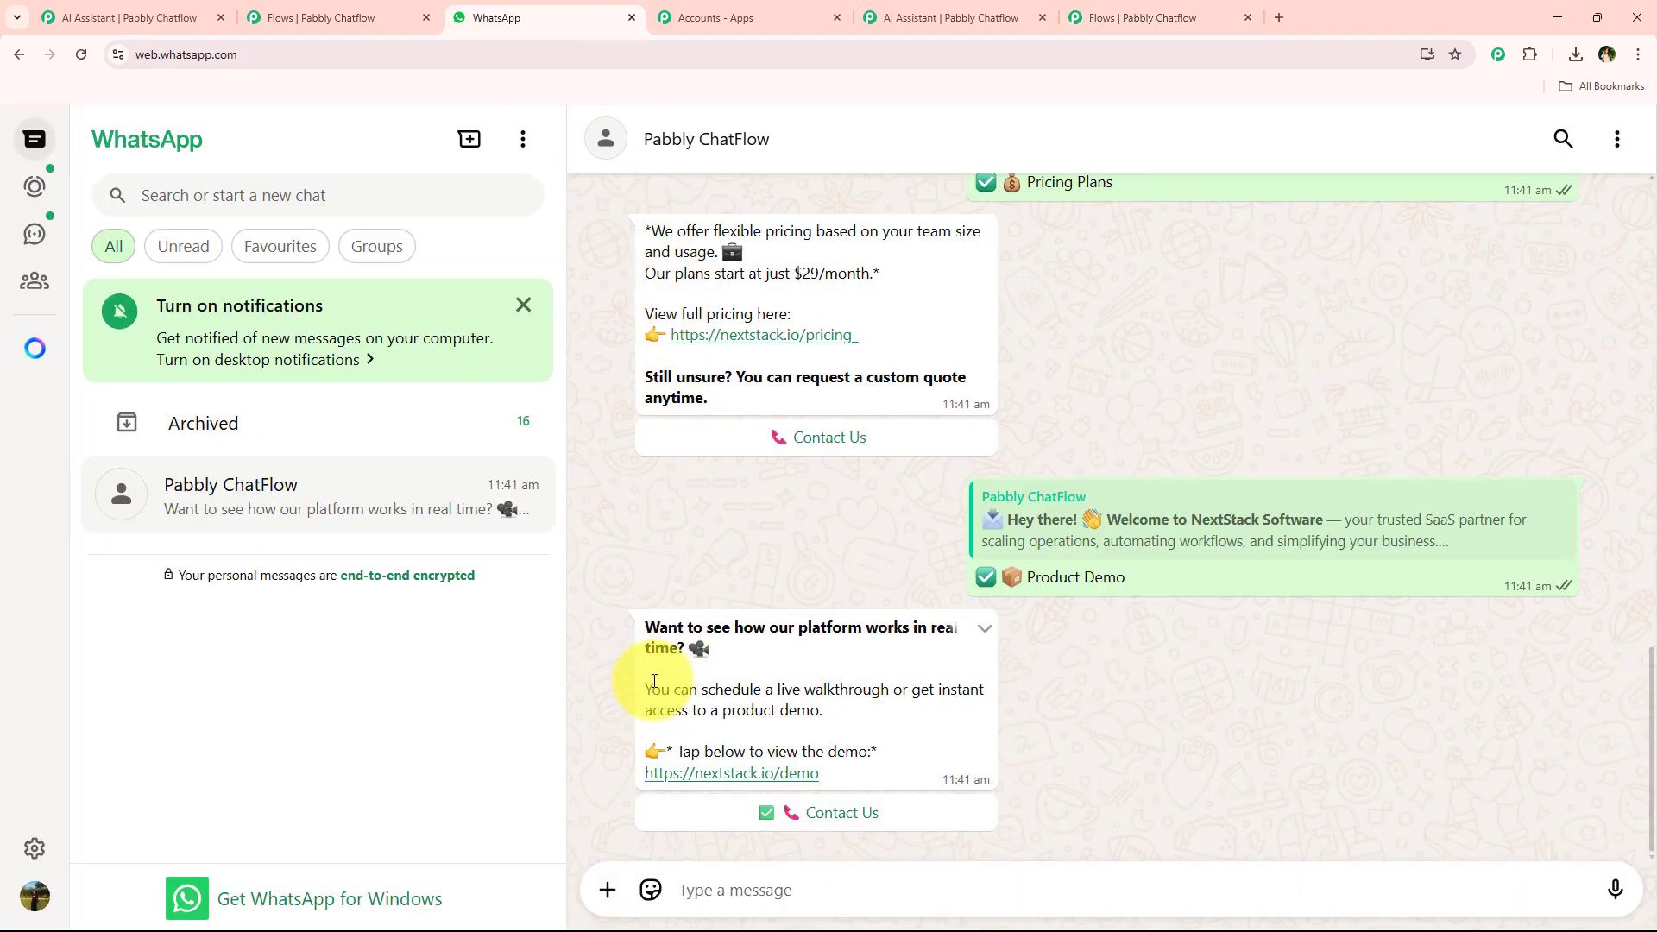
drag(644, 628, 892, 780)
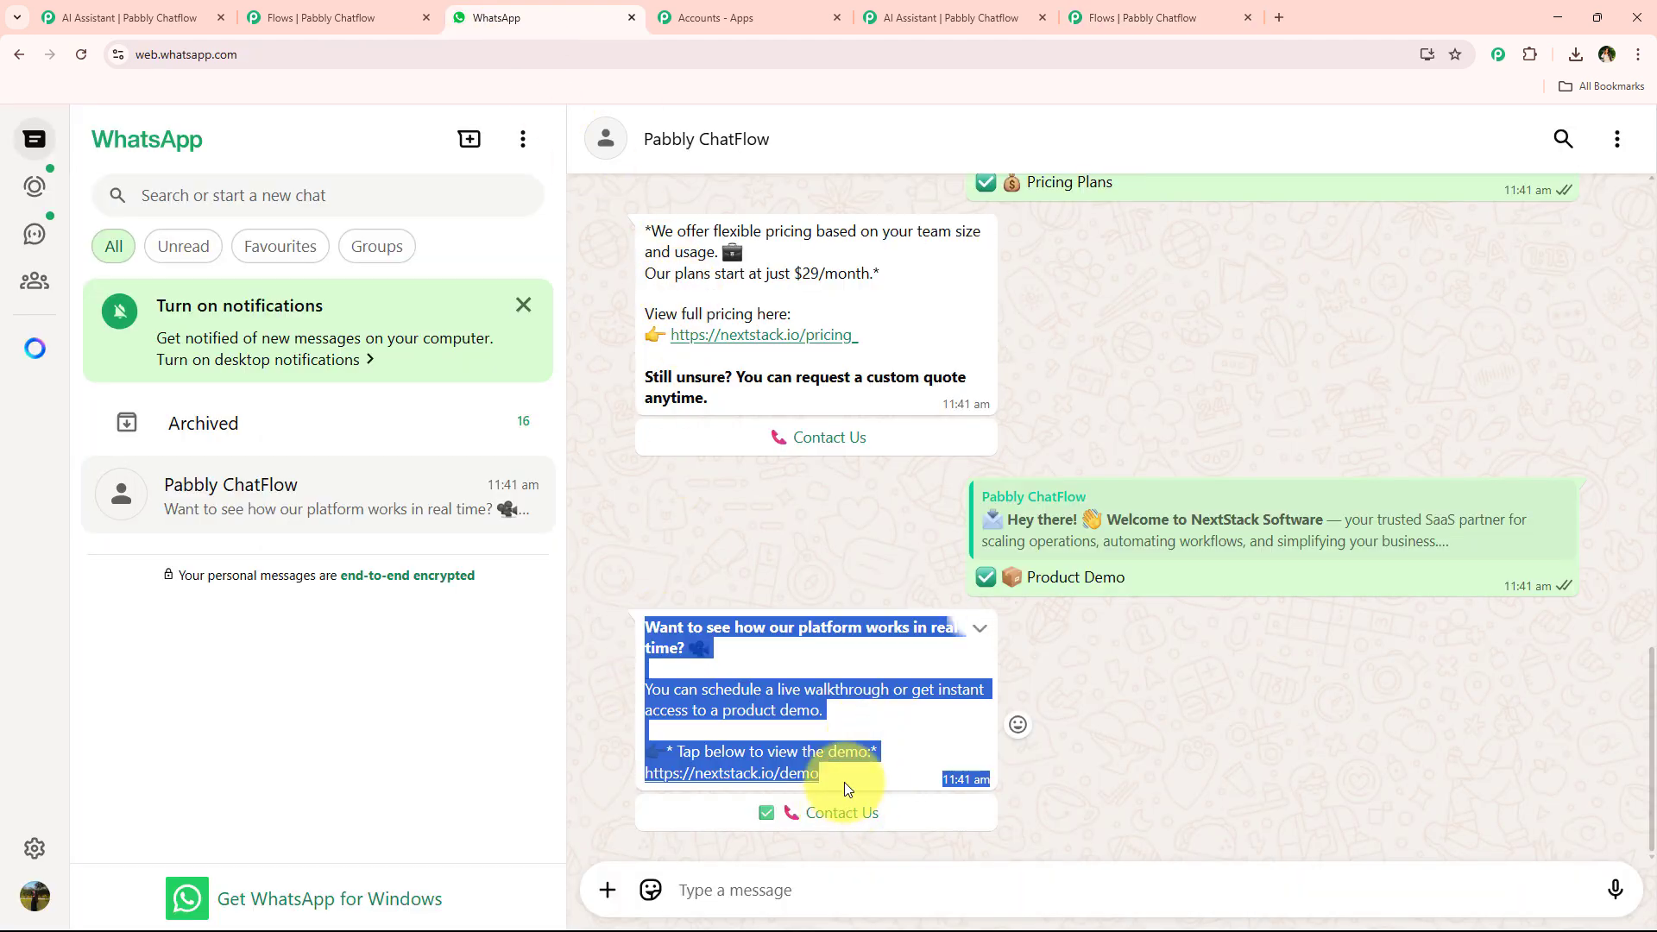
key(ctrl+c)
click(1148, 18)
key(ctrl+v)
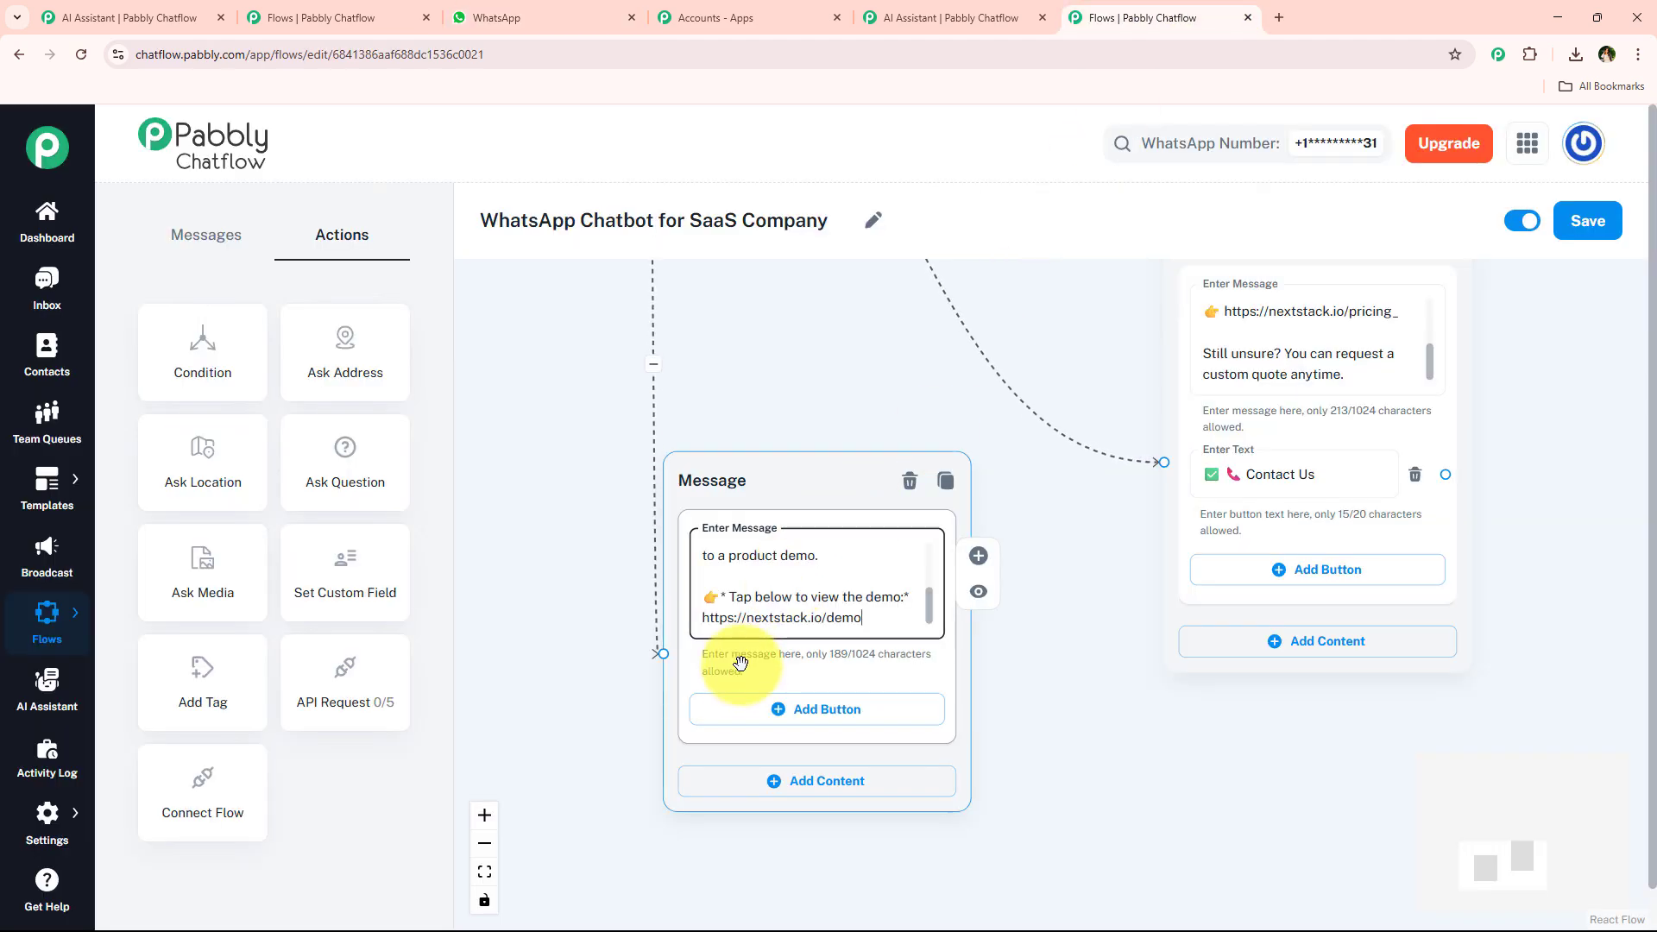
Add a Contact Us button to the product demo Message node from the saved button suggestions.
click(748, 708)
click(788, 721)
click(833, 671)
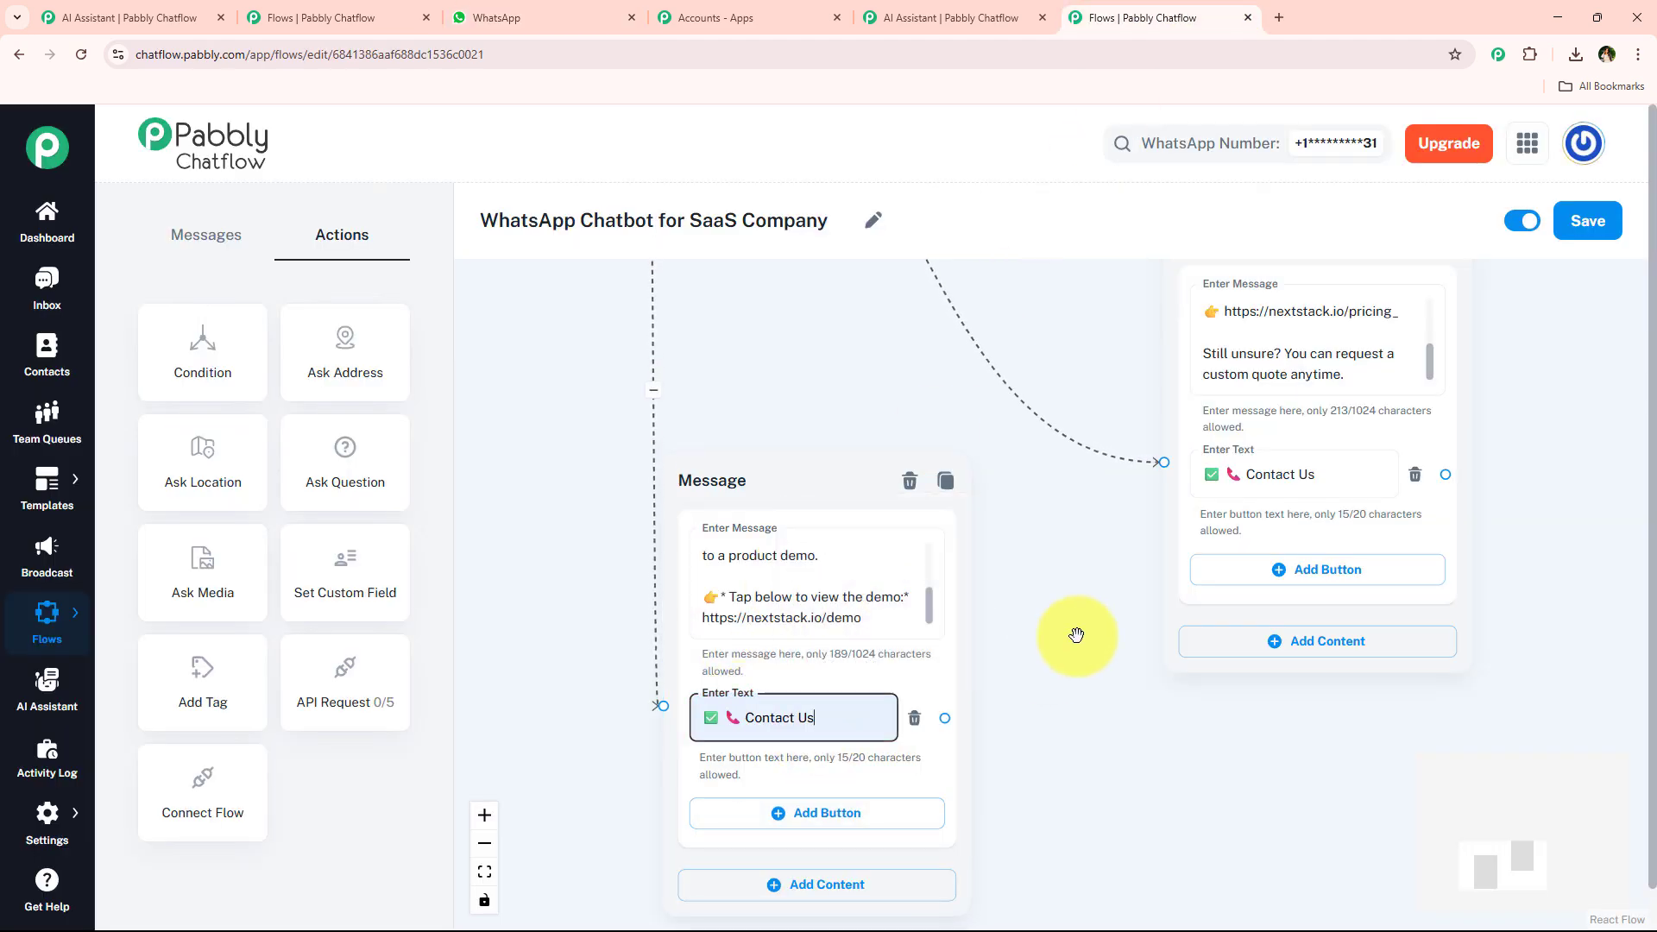
Add a Text + Button Message node connected to the pricing node's Contact Us button.
scroll(1071, 622, down, 5)
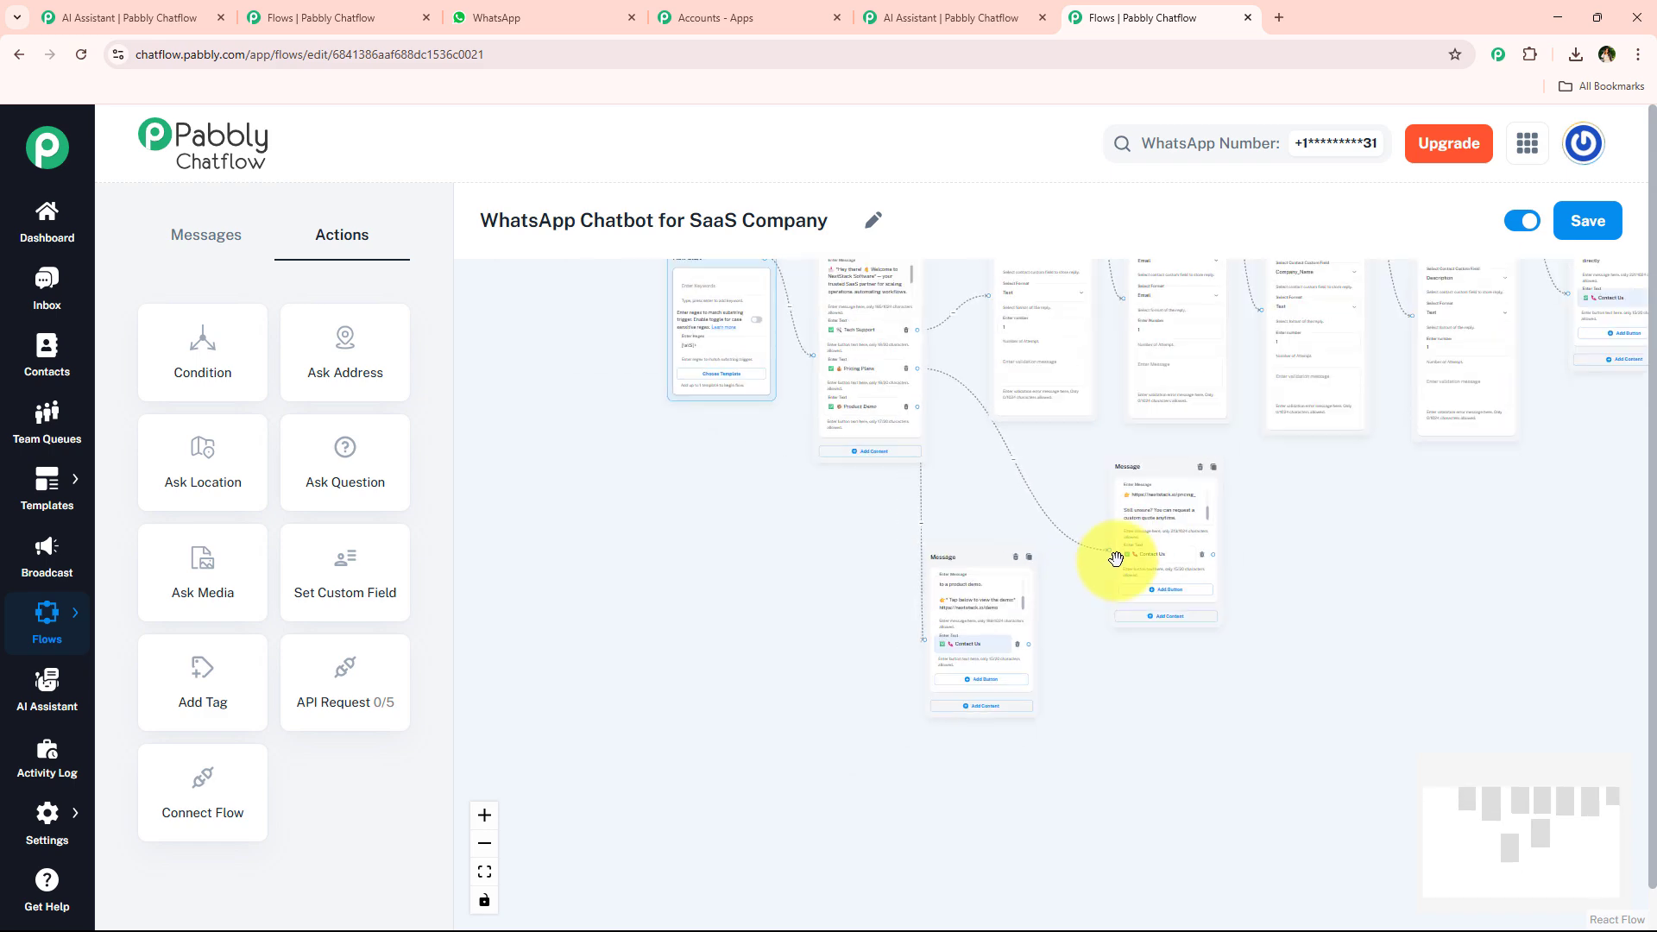
drag(1389, 524, 995, 563)
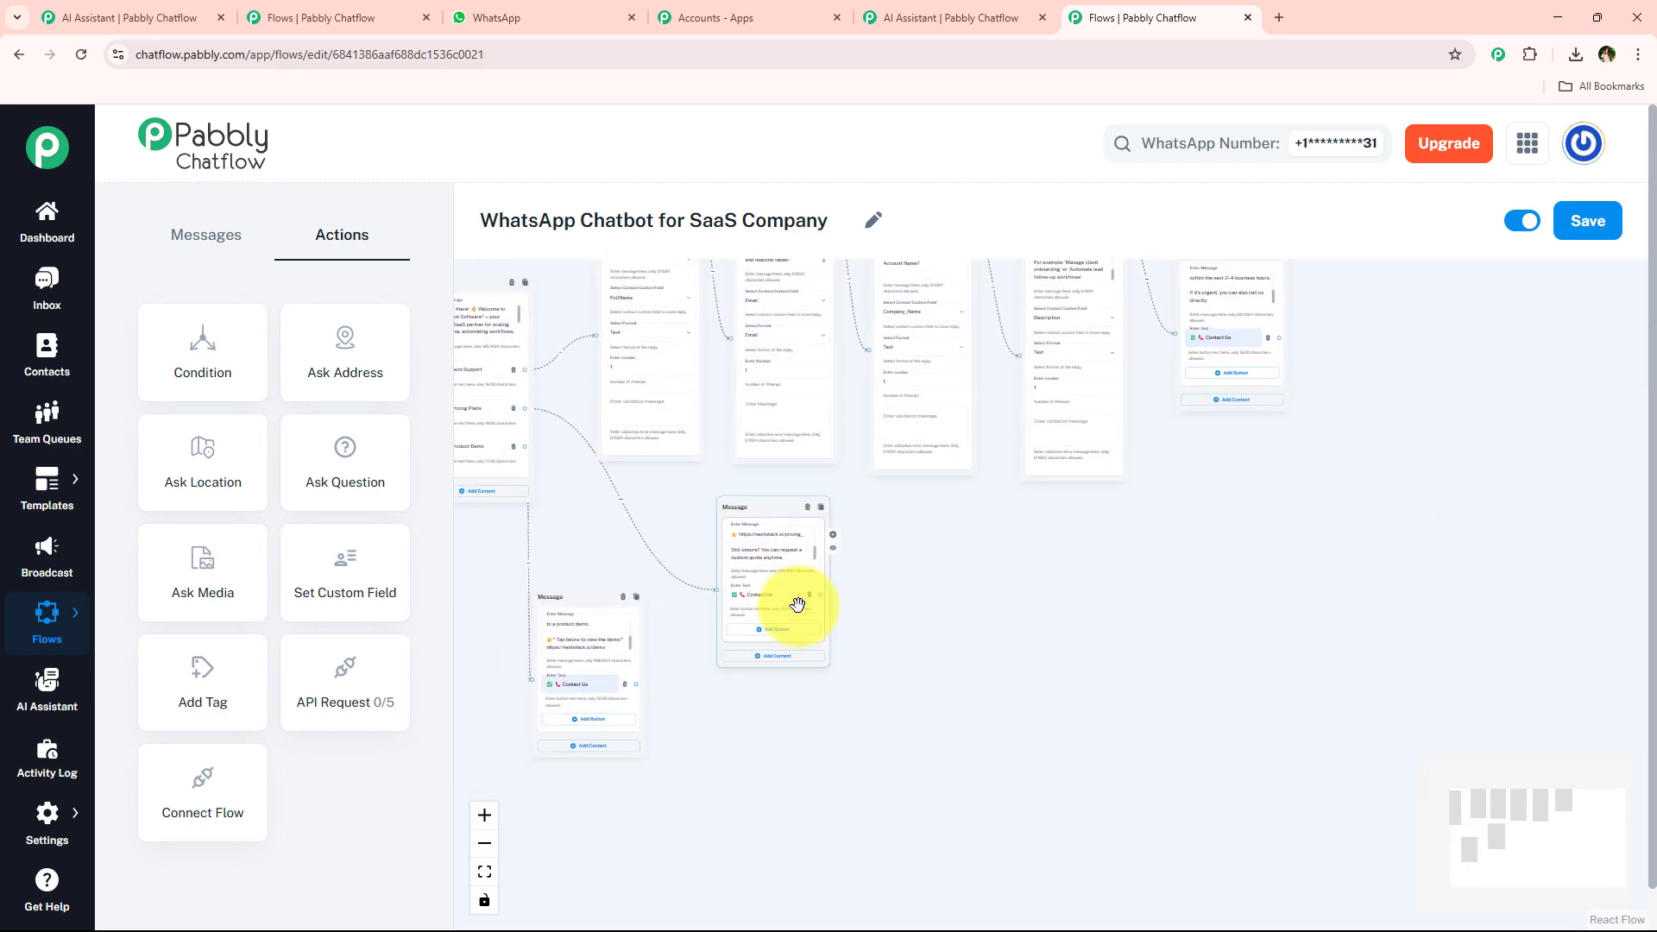
drag(820, 594, 1043, 611)
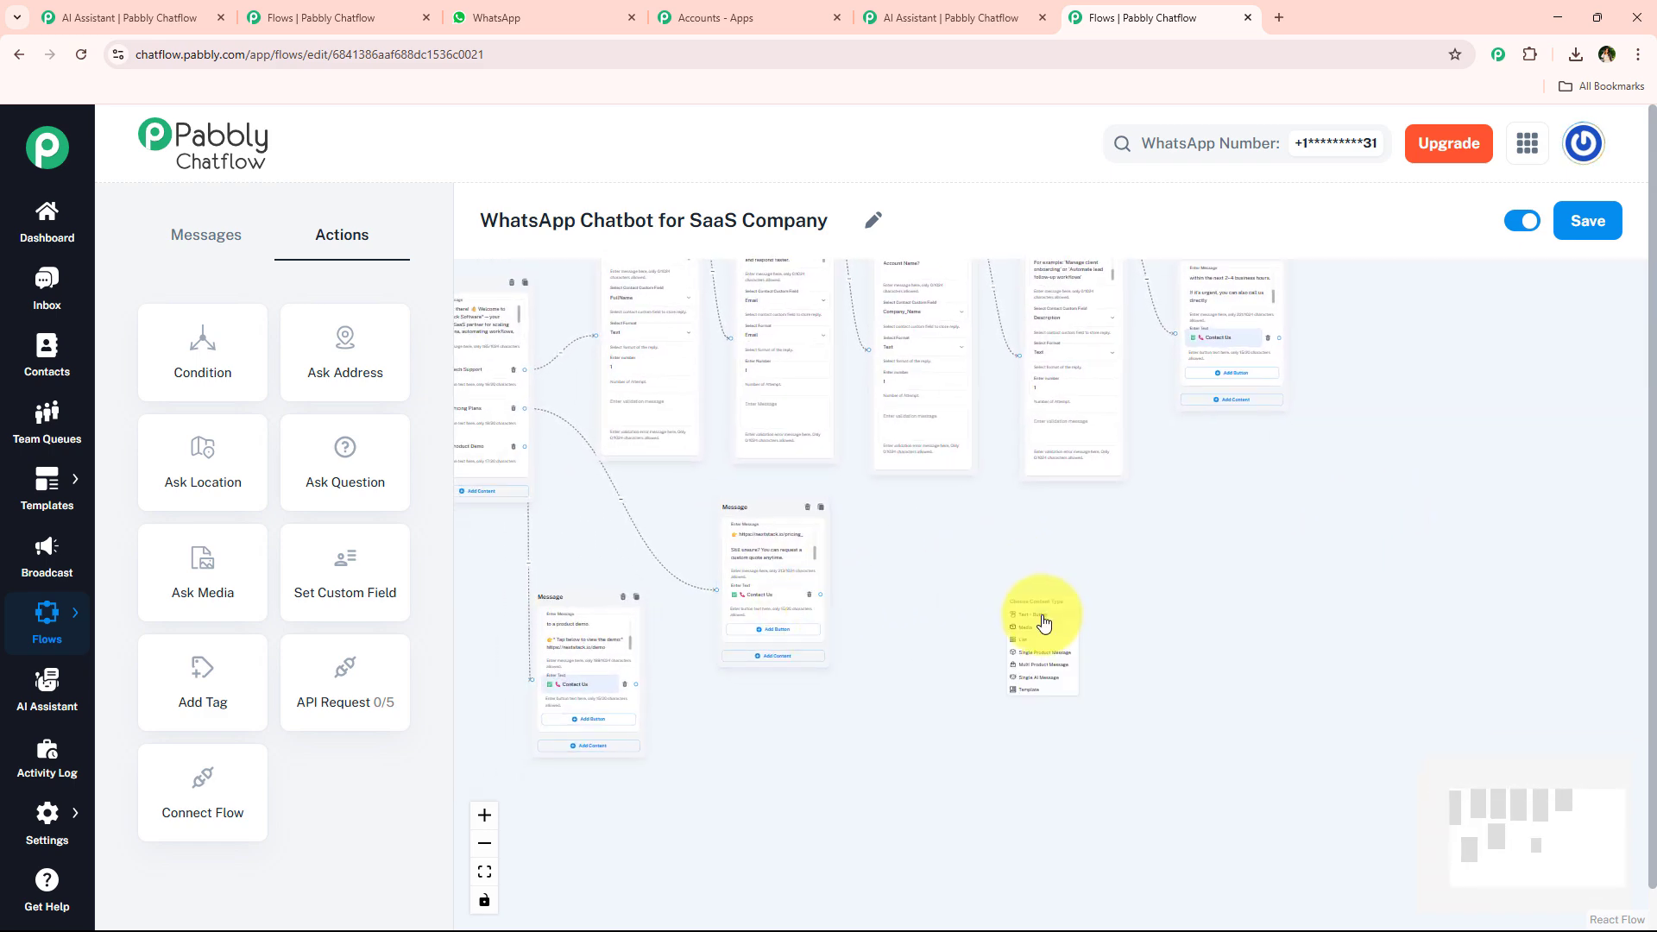
click(1043, 615)
Trigger Contact Us in the WhatsApp chat, copy the contact details reply, and paste it into the new Message node.
click(587, 12)
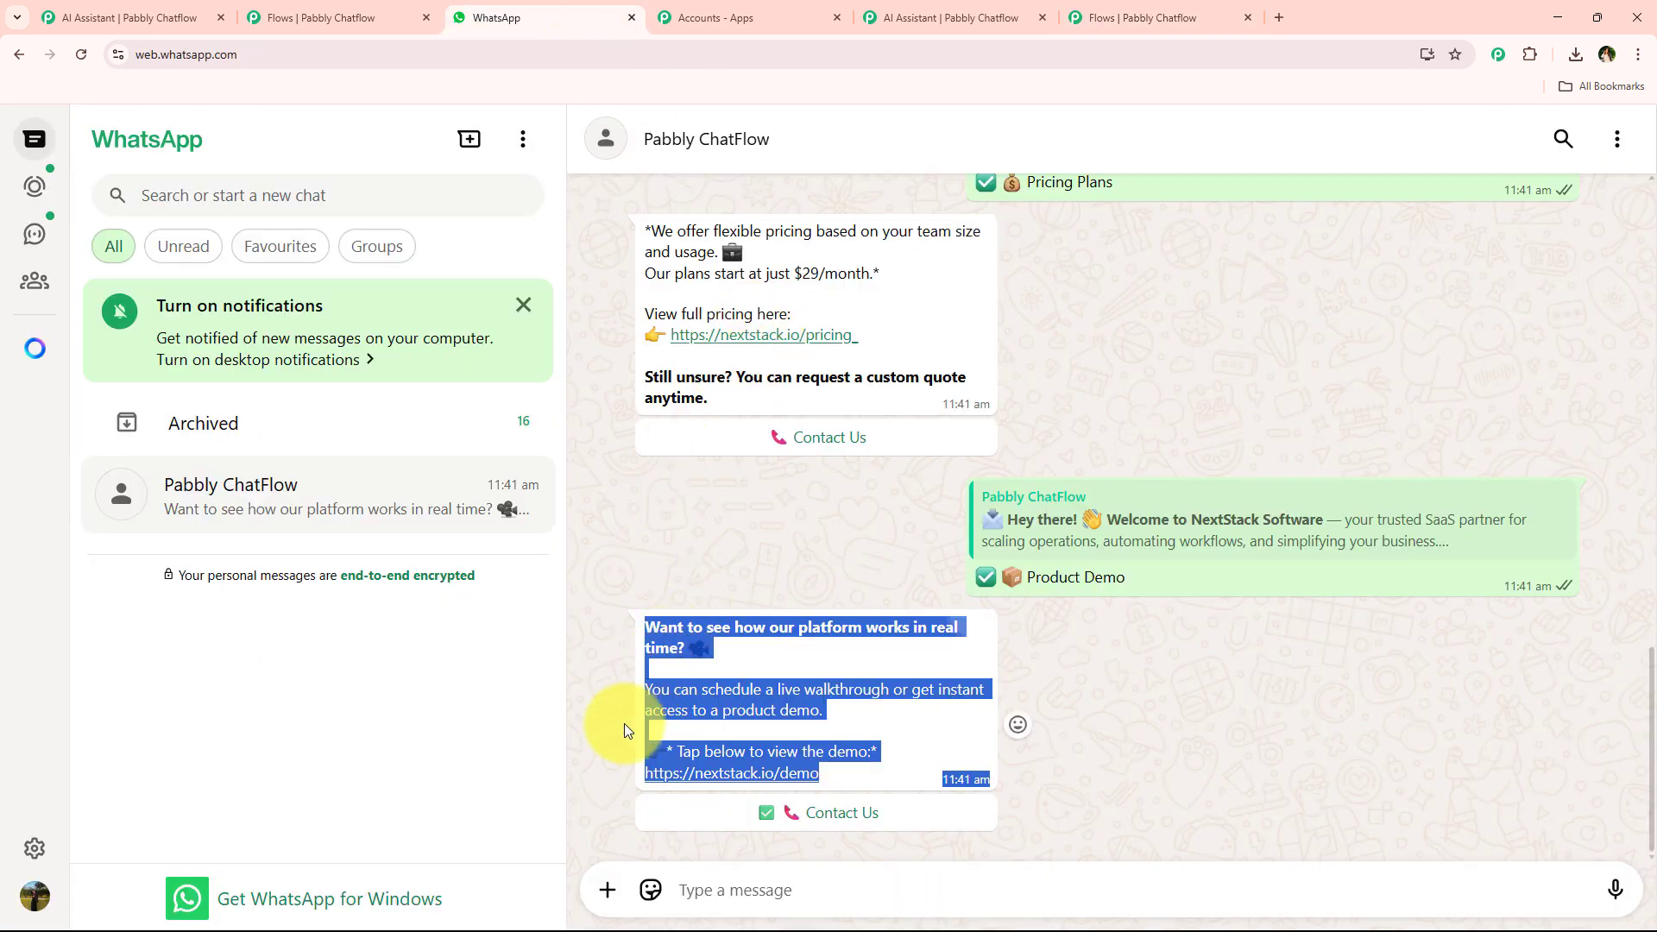
click(1022, 753)
click(885, 816)
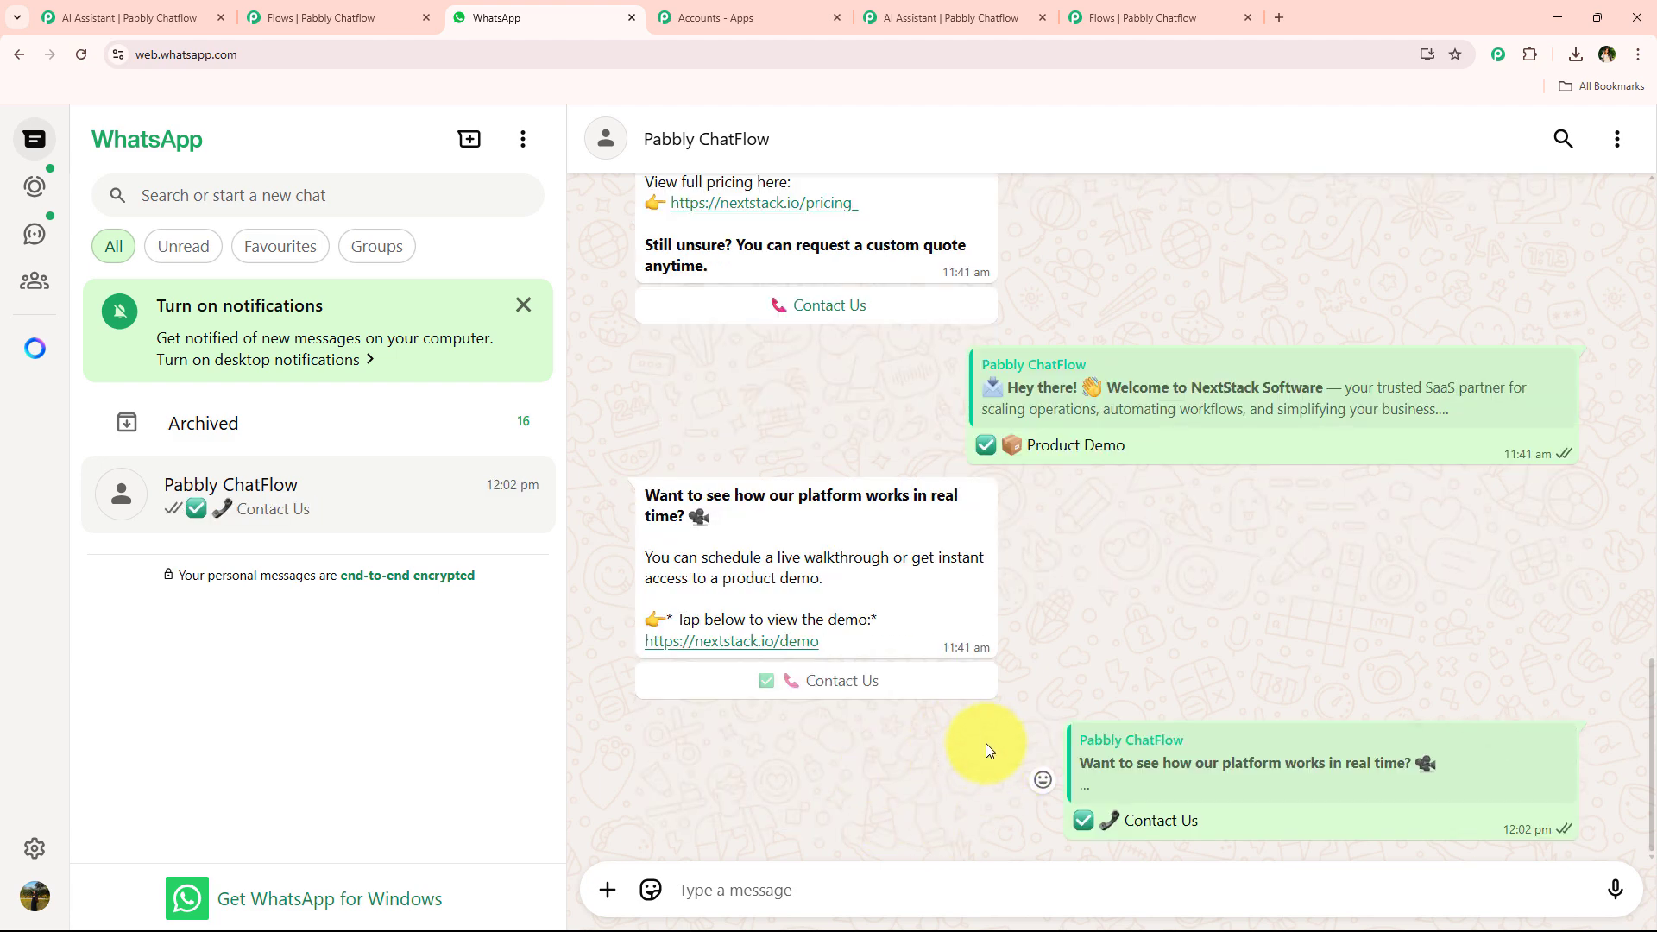
drag(643, 717, 985, 826)
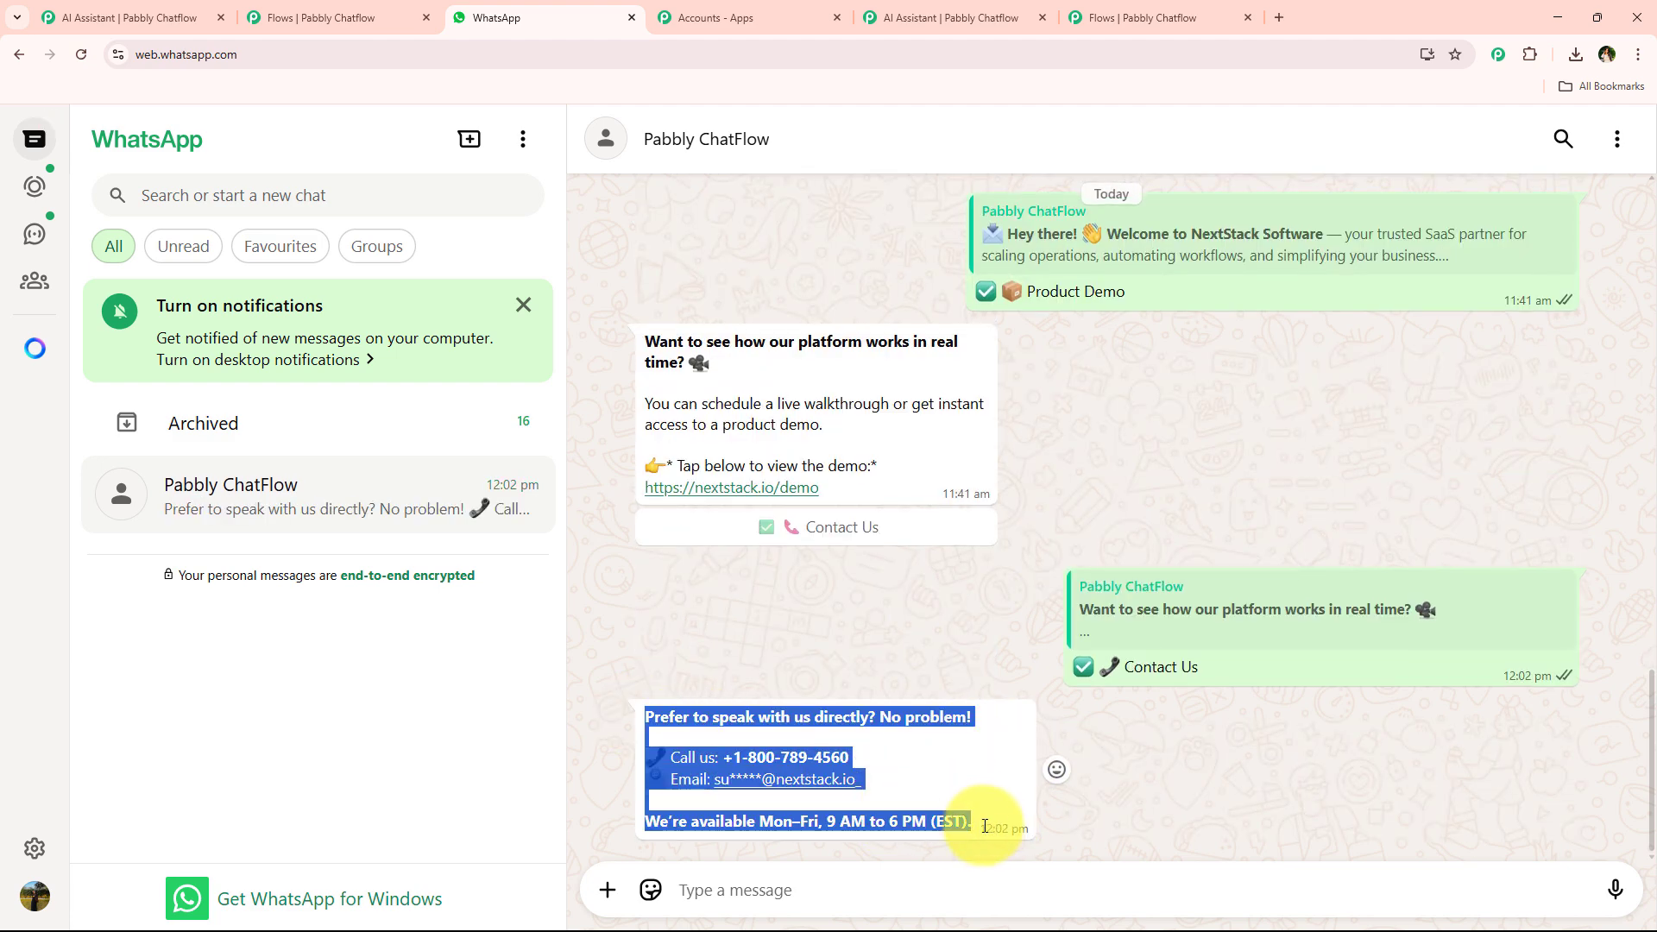
click(1143, 19)
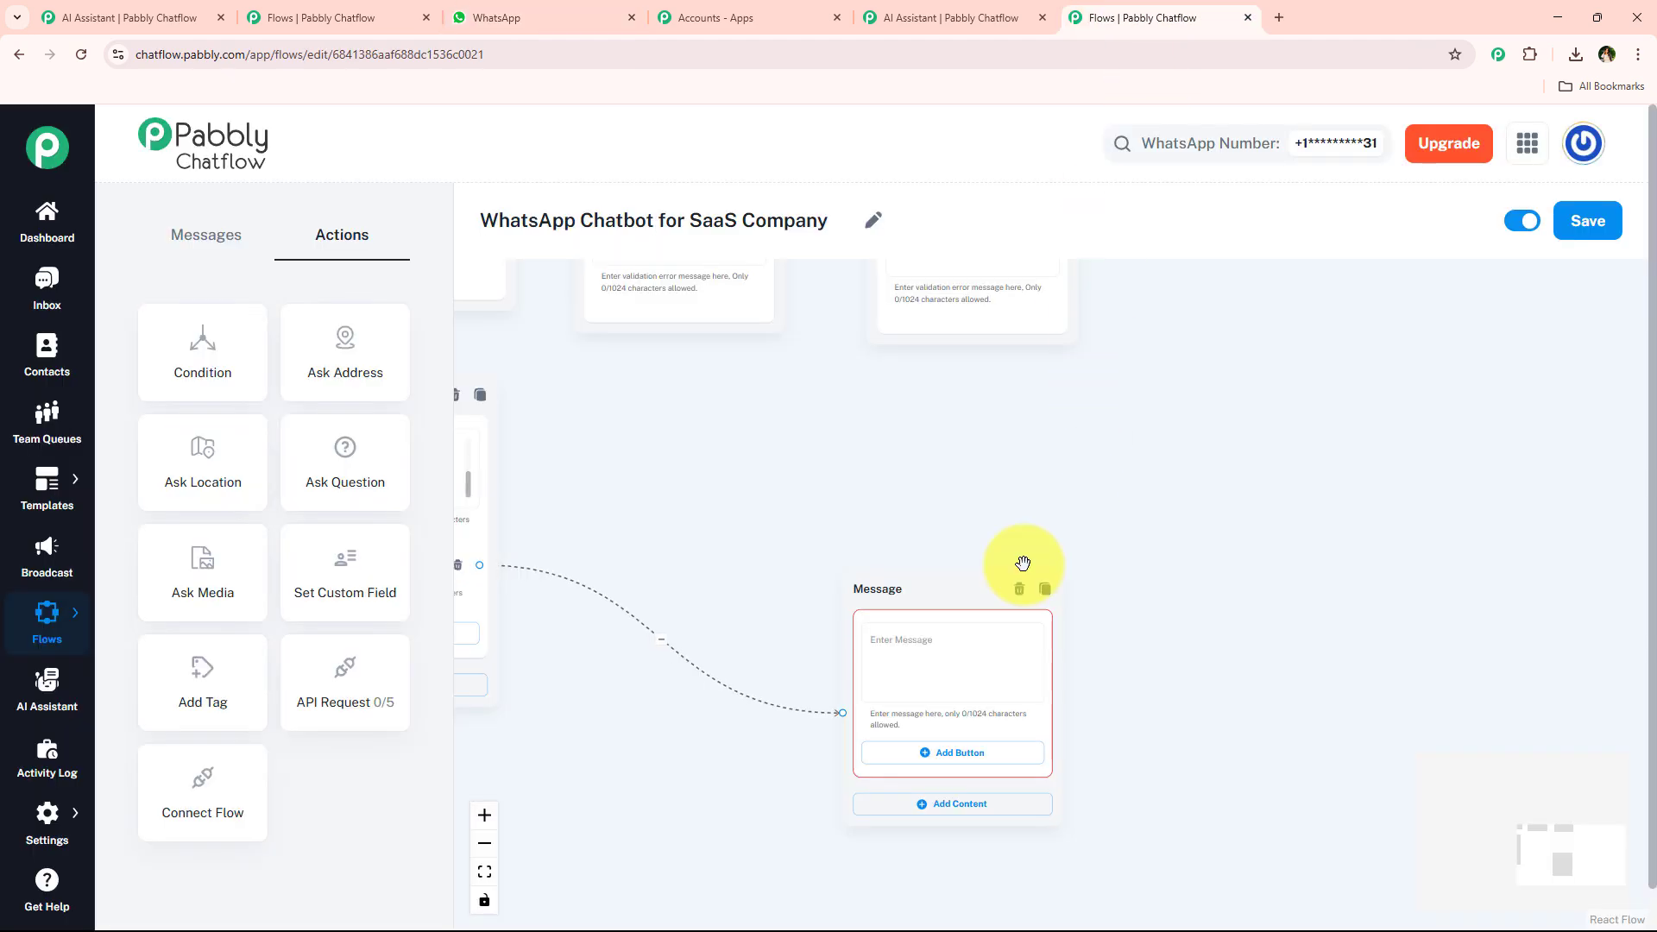
click(968, 658)
Connect the product demo node's Contact Us button to the contact details Message node.
scroll(968, 658, down, 3)
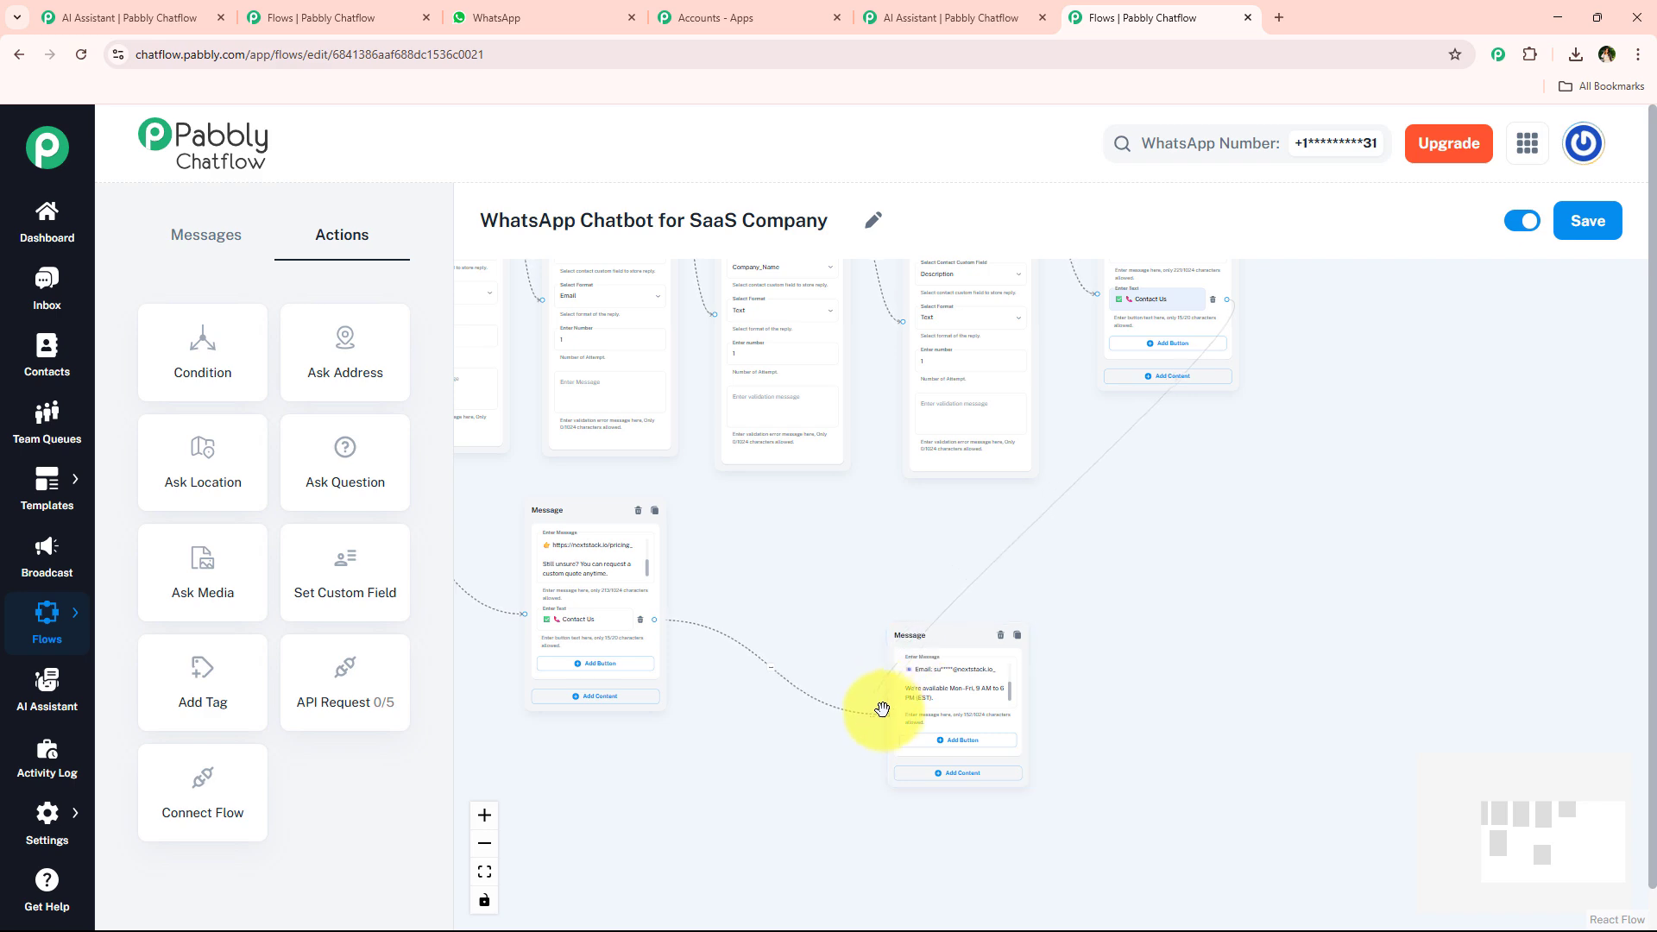
drag(887, 720, 886, 716)
drag(871, 537, 935, 483)
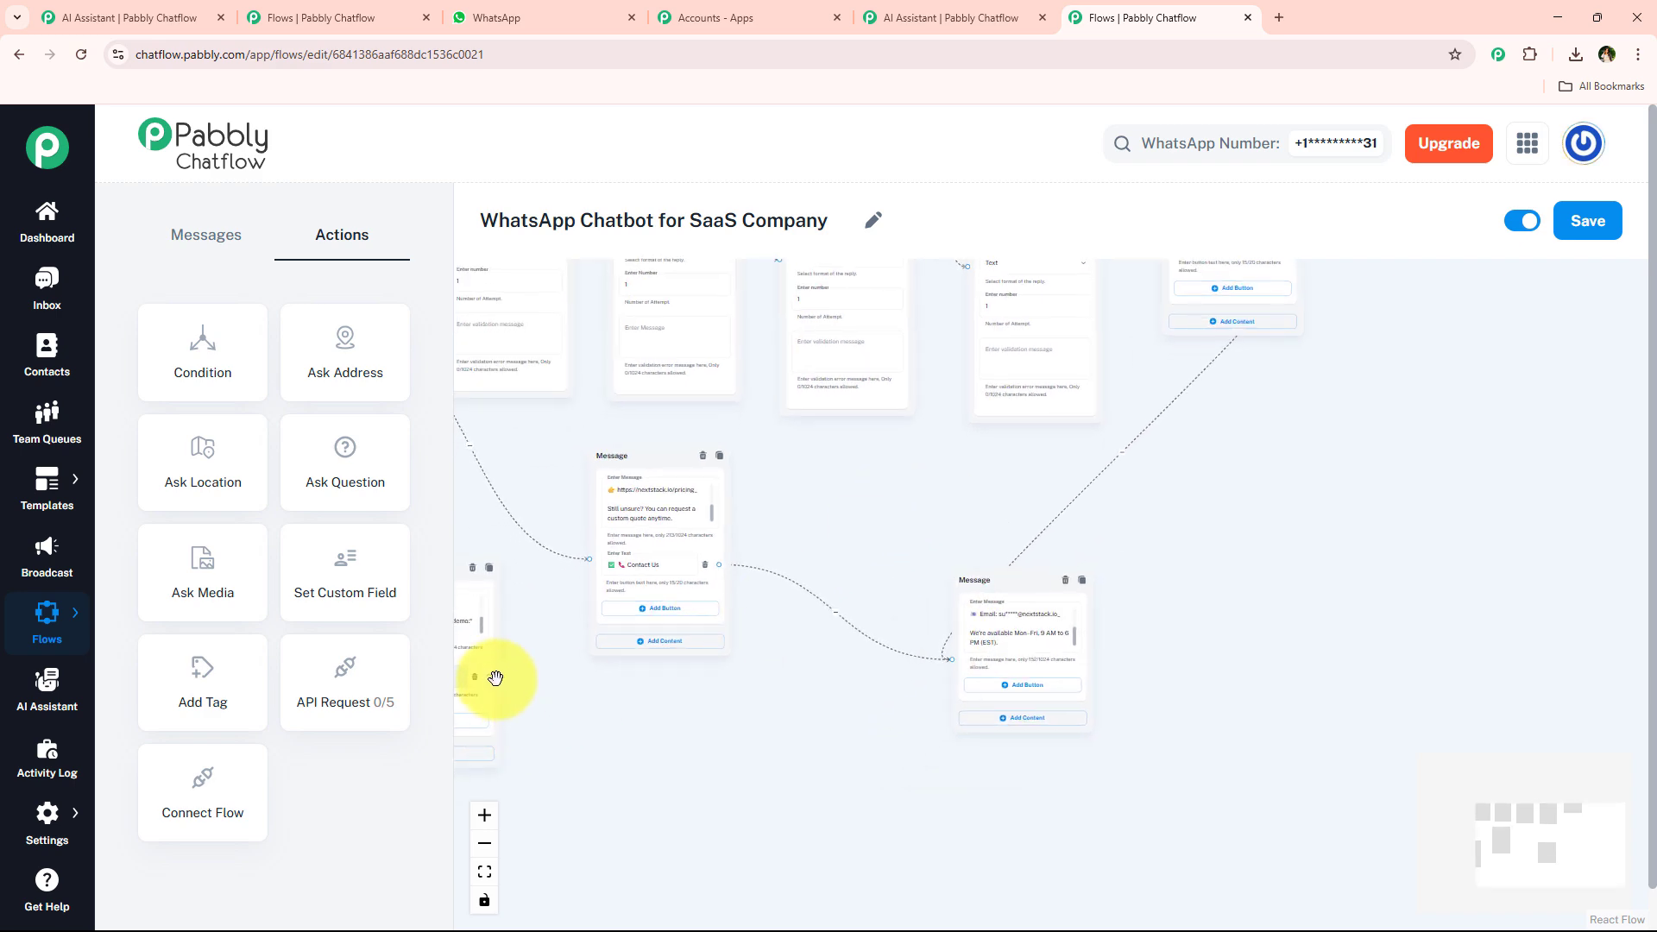
drag(490, 679, 930, 660)
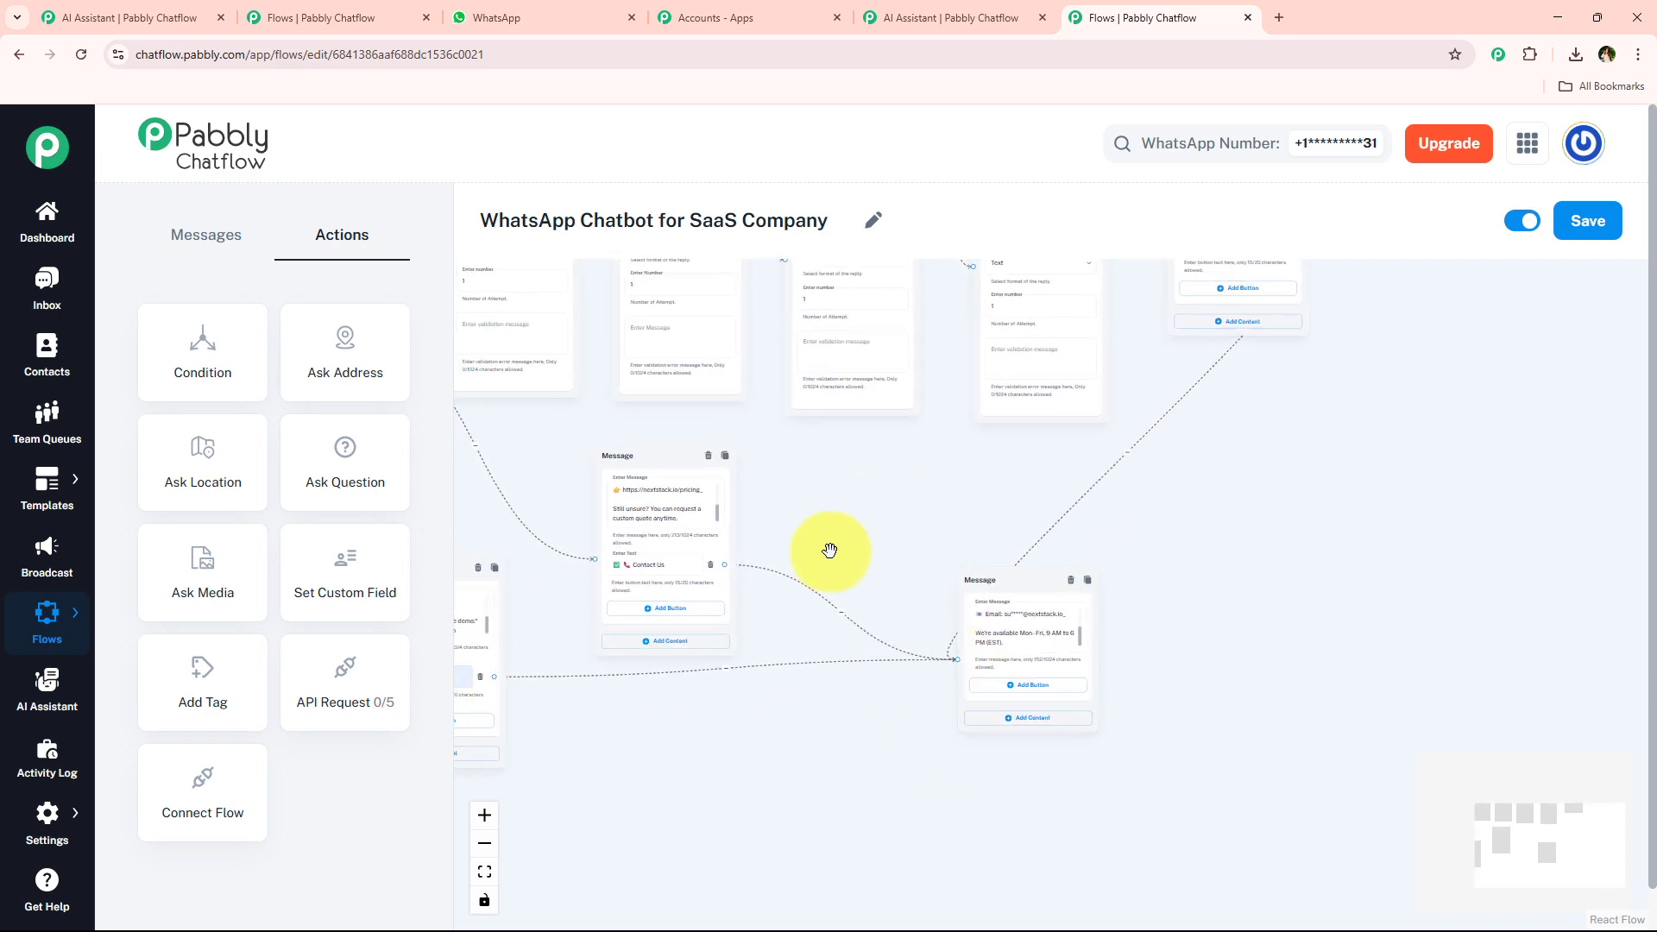
drag(832, 555, 1157, 603)
drag(725, 647, 776, 751)
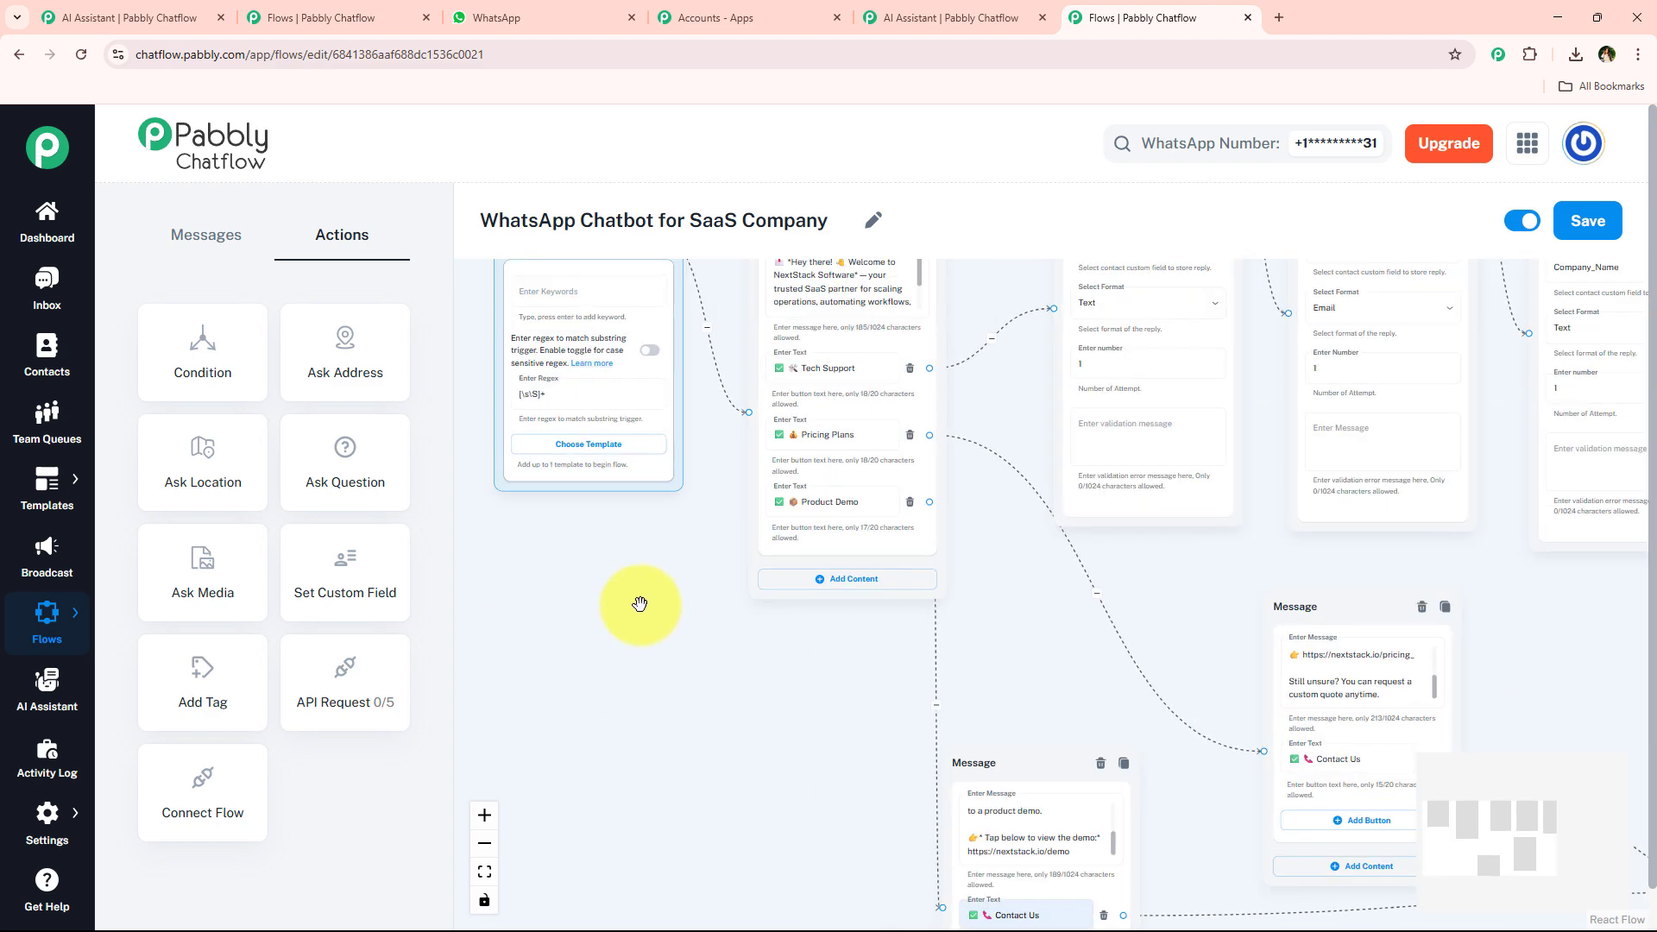
Save the chatbot flow.
scroll(733, 355, up, 2)
scroll(751, 326, up, 2)
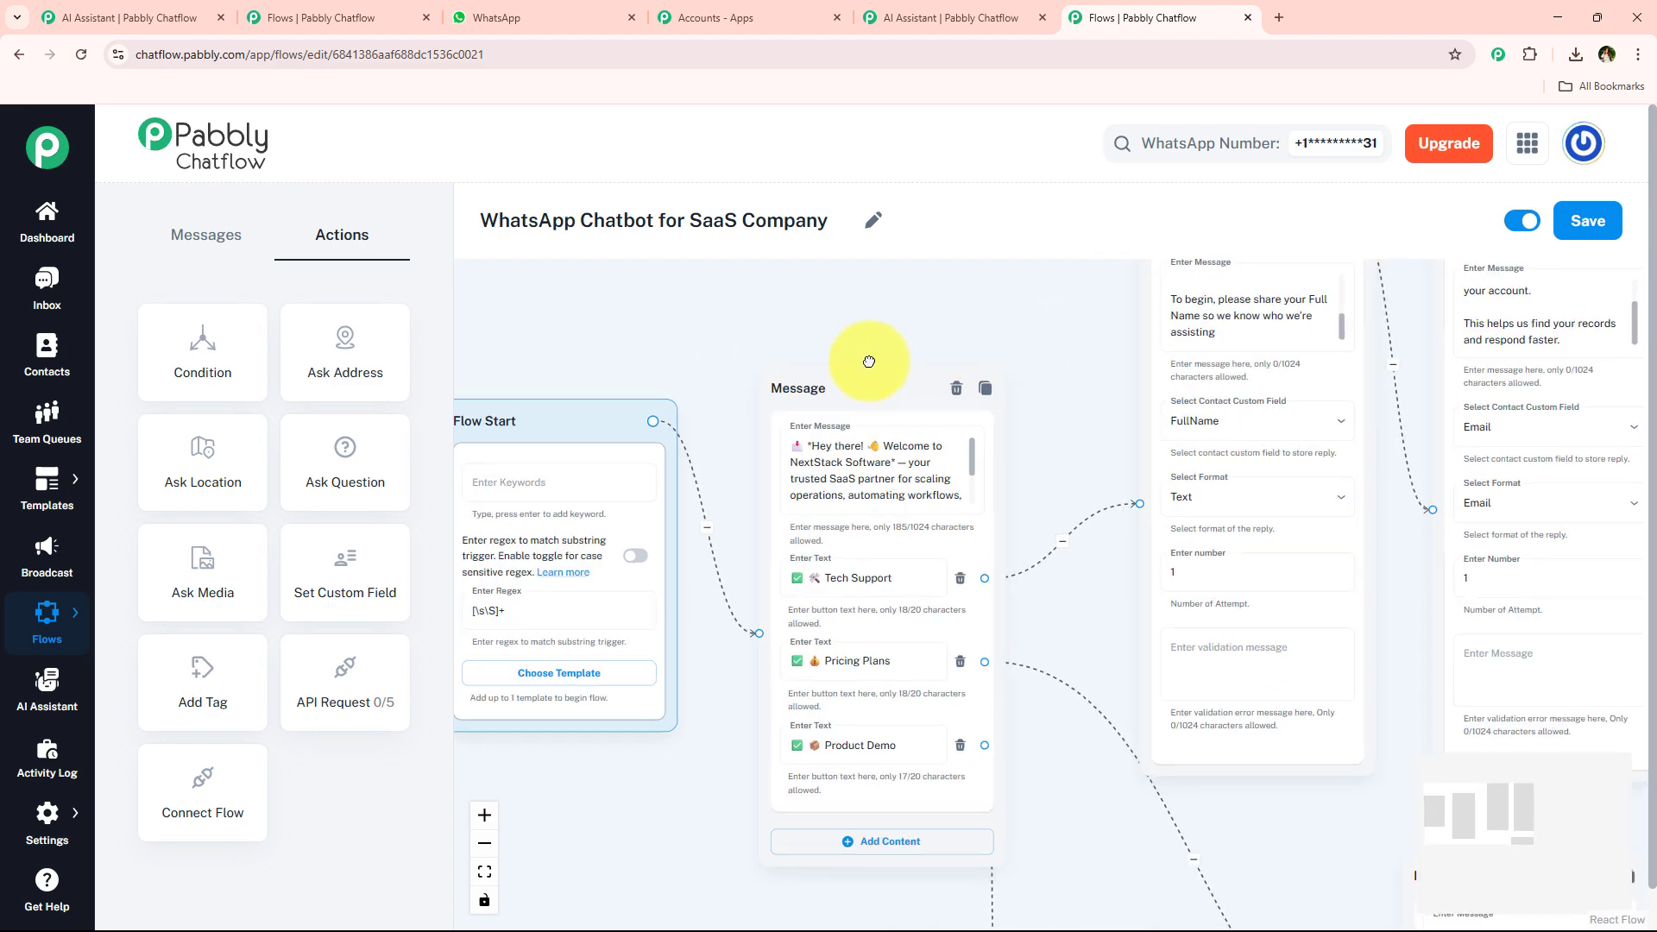
scroll(1073, 351, right, 5)
scroll(1041, 343, right, 5)
scroll(1034, 336, right, 10)
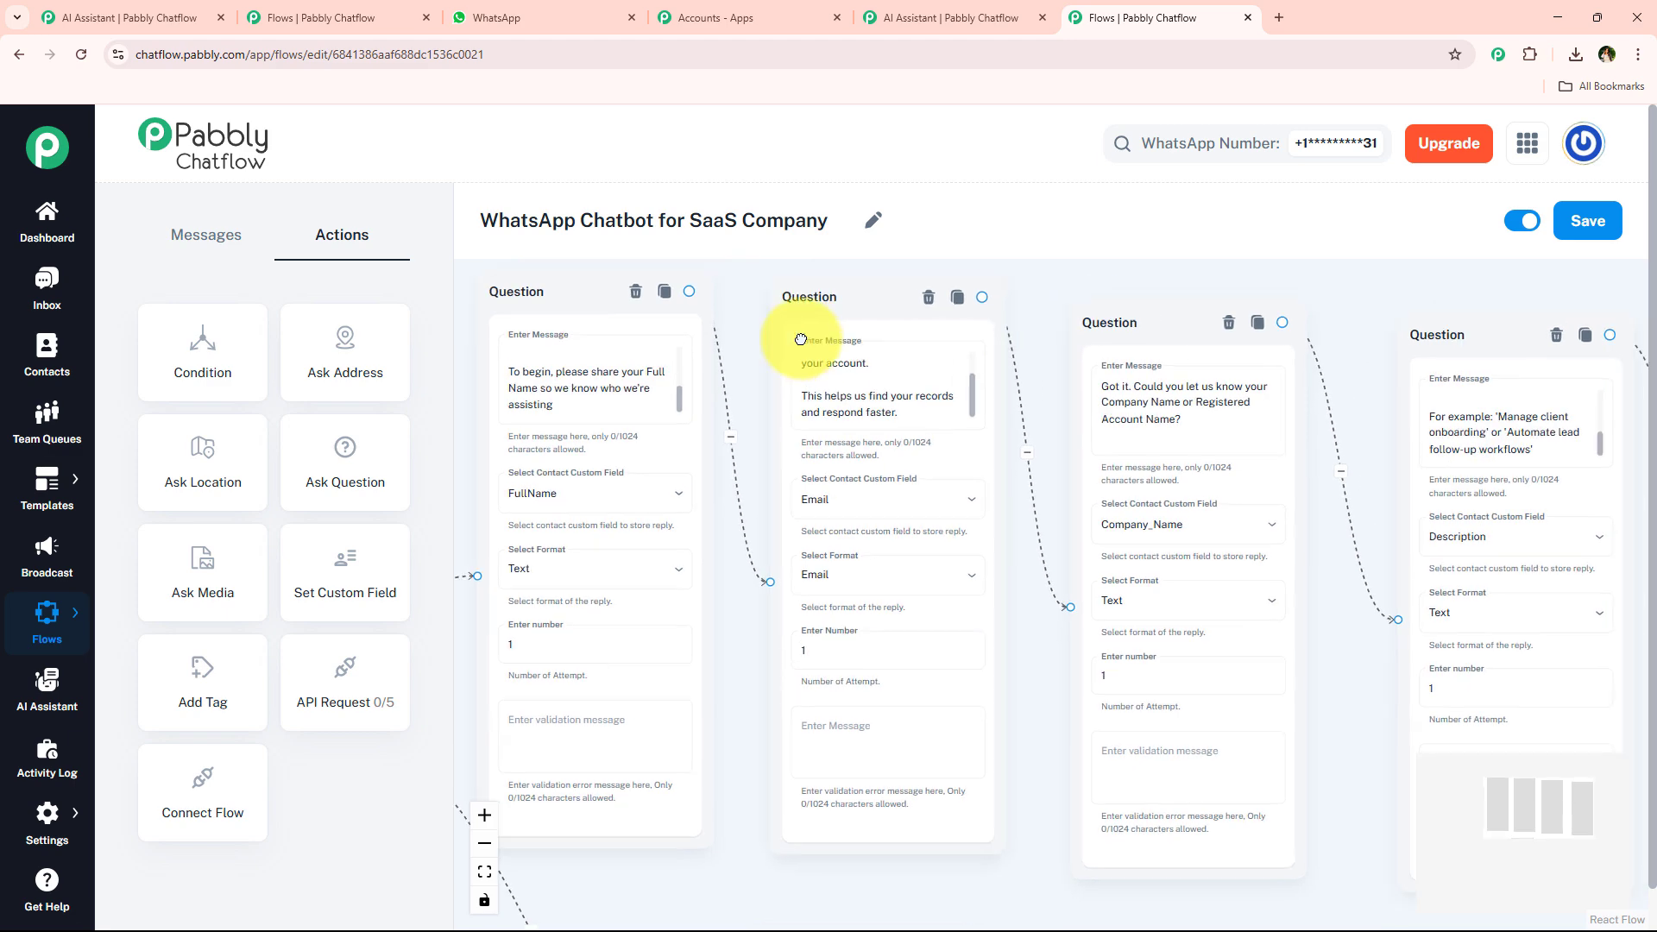
scroll(1108, 332, down, 3)
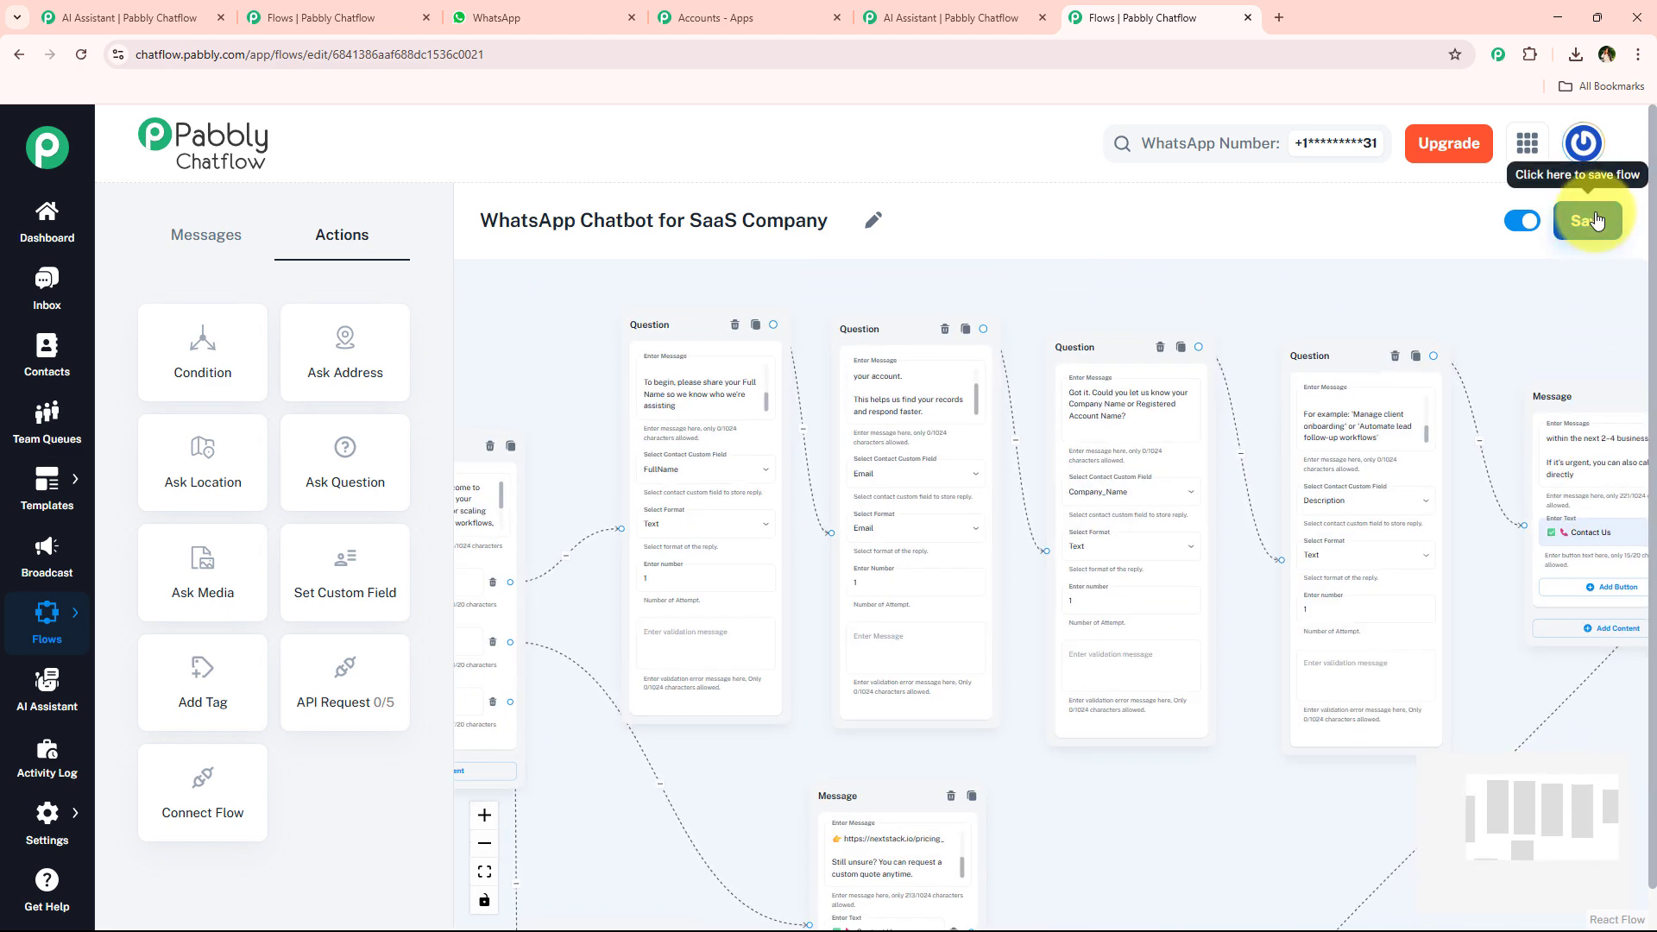
click(1593, 221)
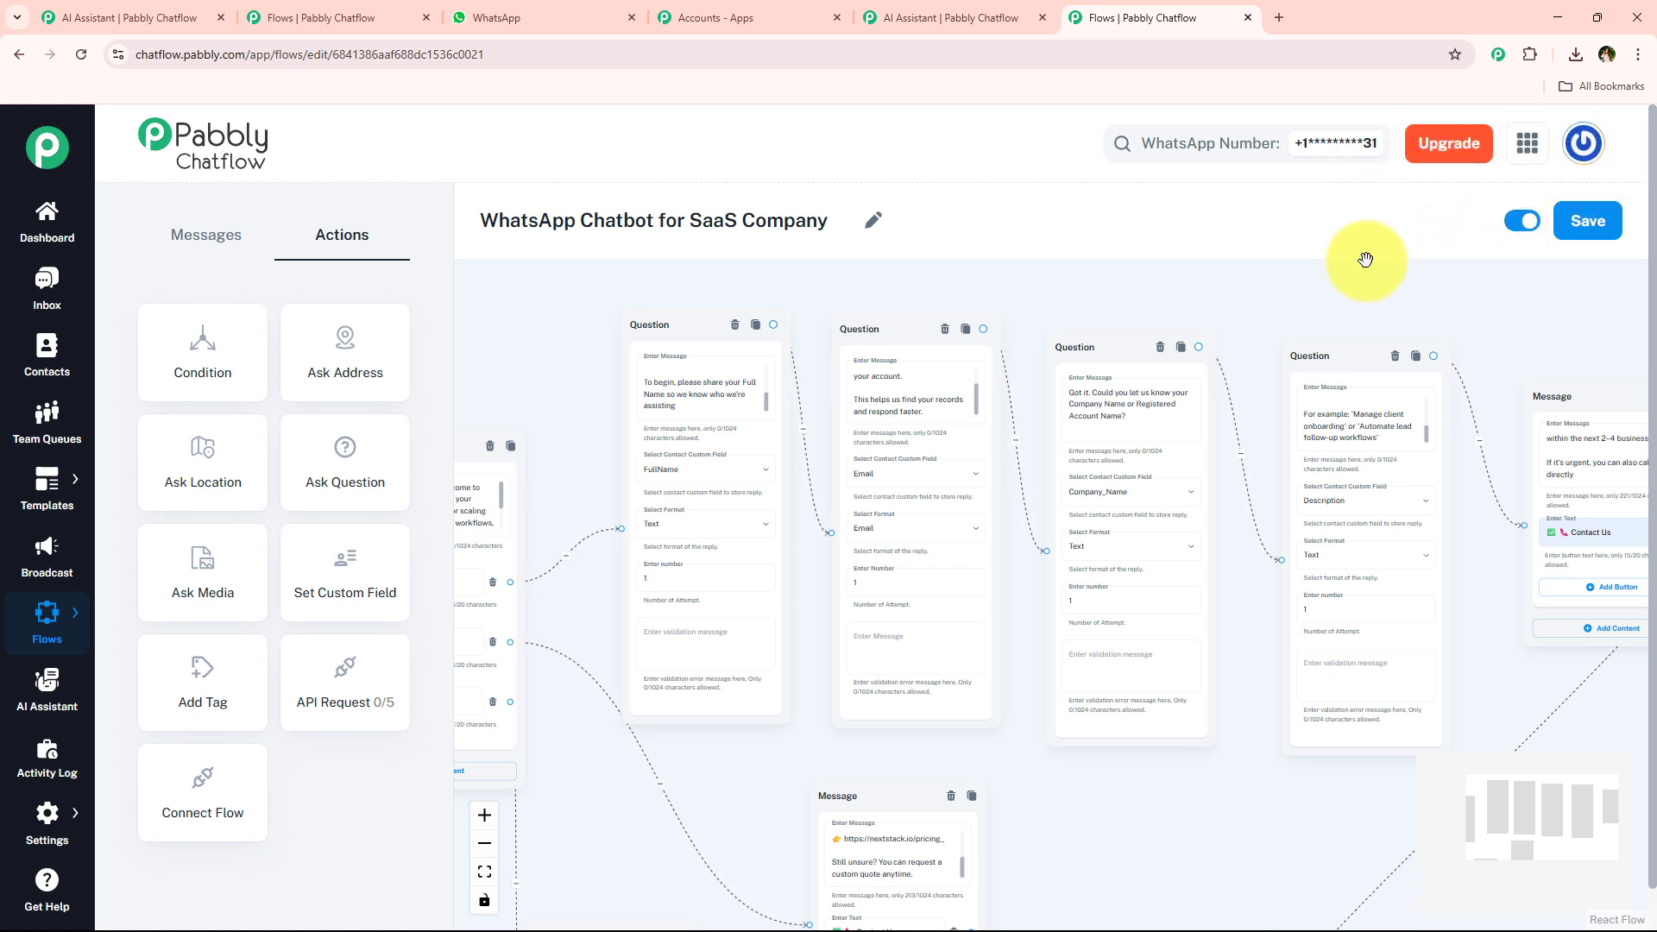
Clear the Pabbly ChatFlow chat history in WhatsApp.
drag(566, 357, 743, 356)
click(490, 10)
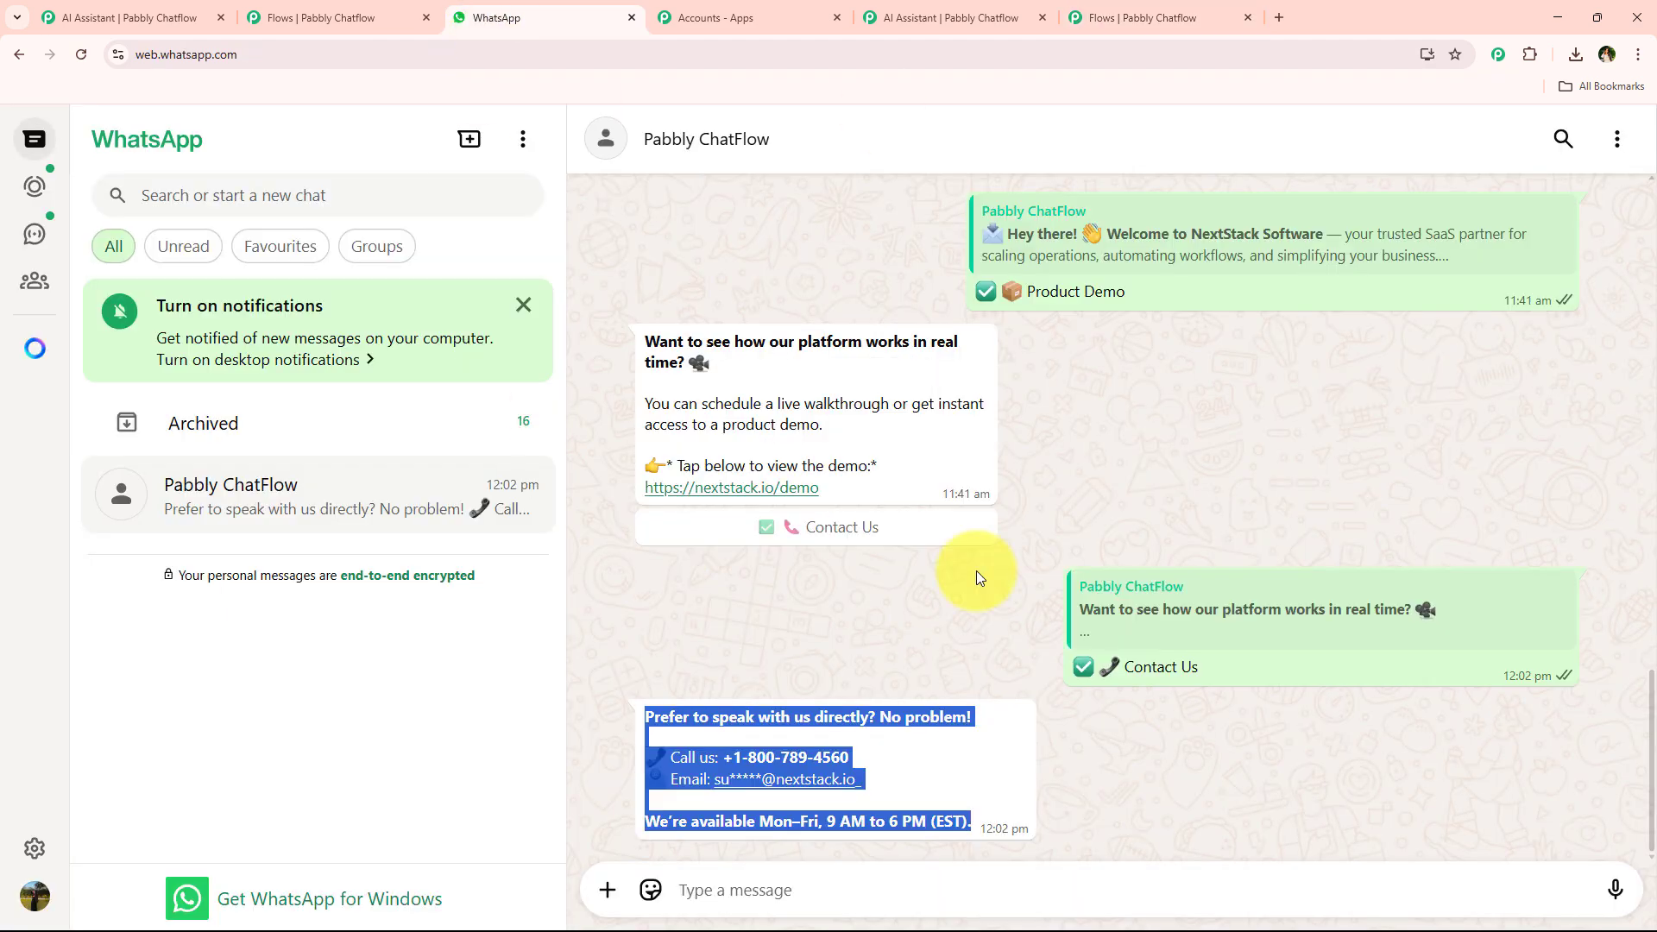
click(1617, 139)
click(1510, 512)
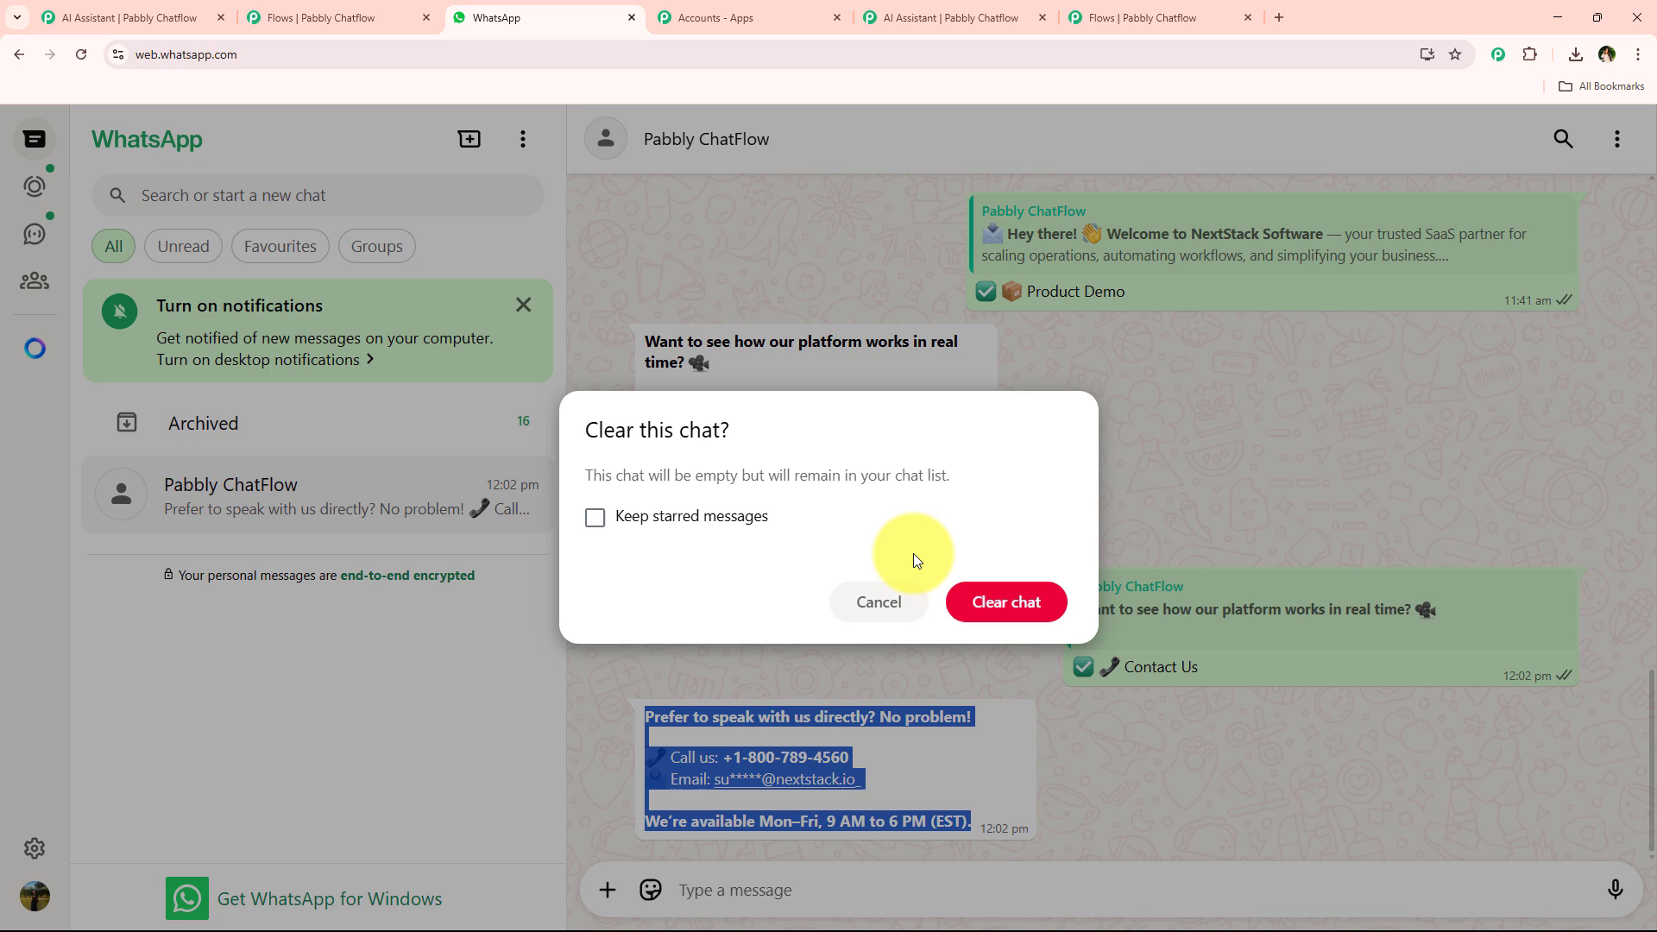
click(1015, 603)
Send "Hey" in the WhatsApp chat to restart the chatbot conversation.
click(768, 874)
text(Hey)
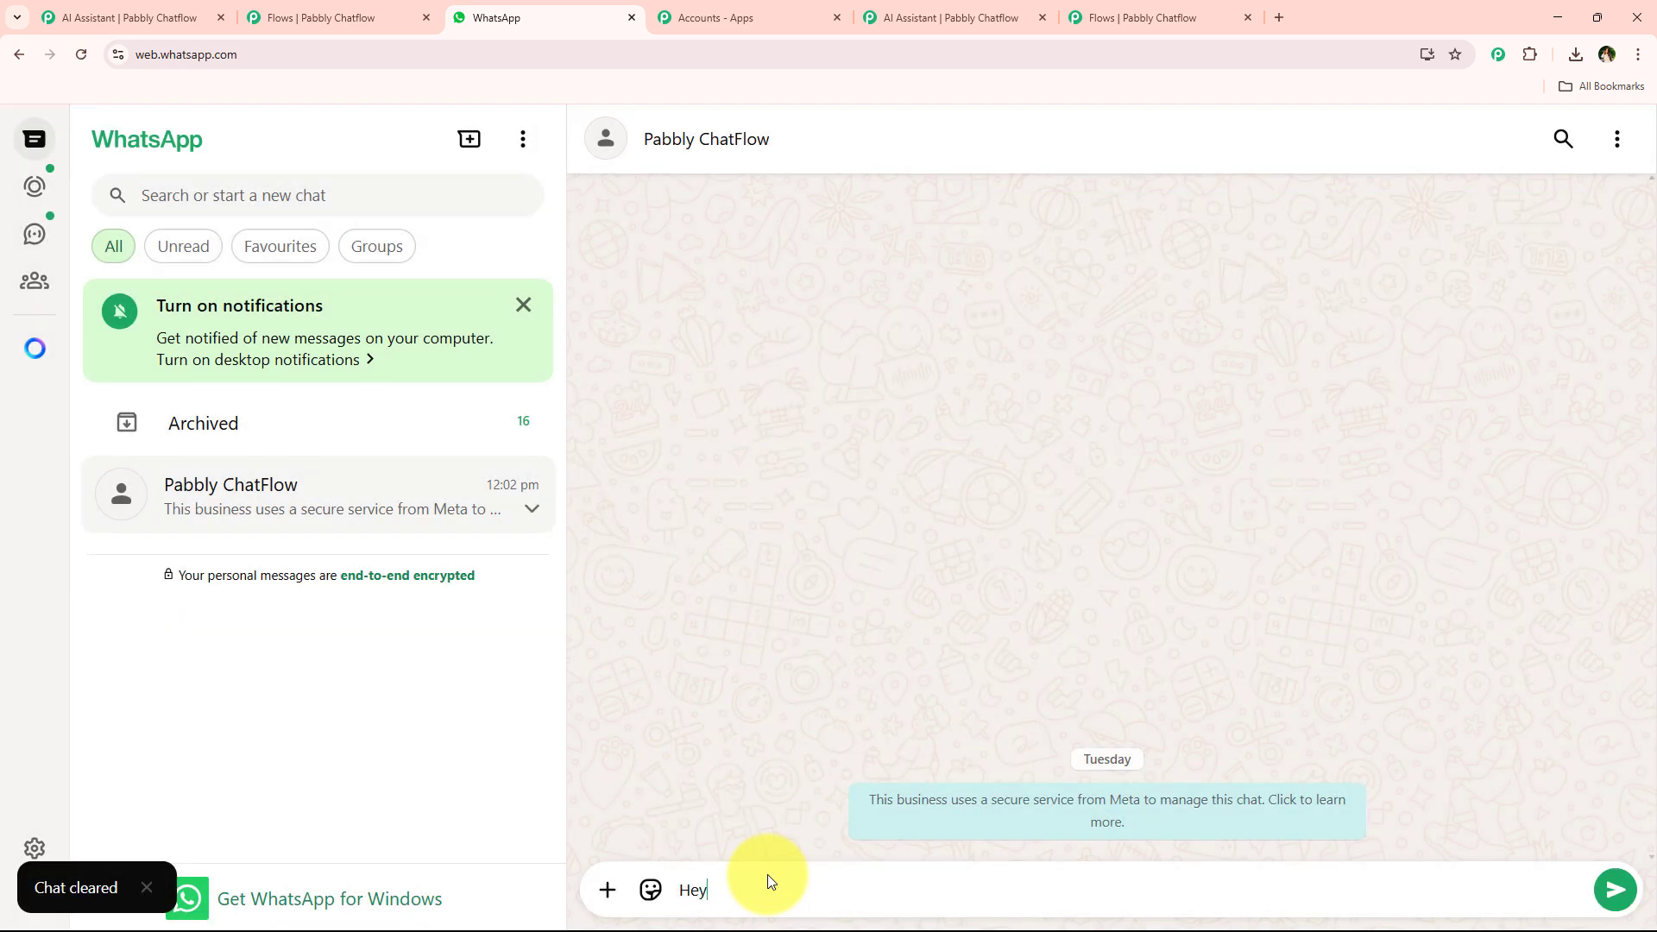
key(Return)
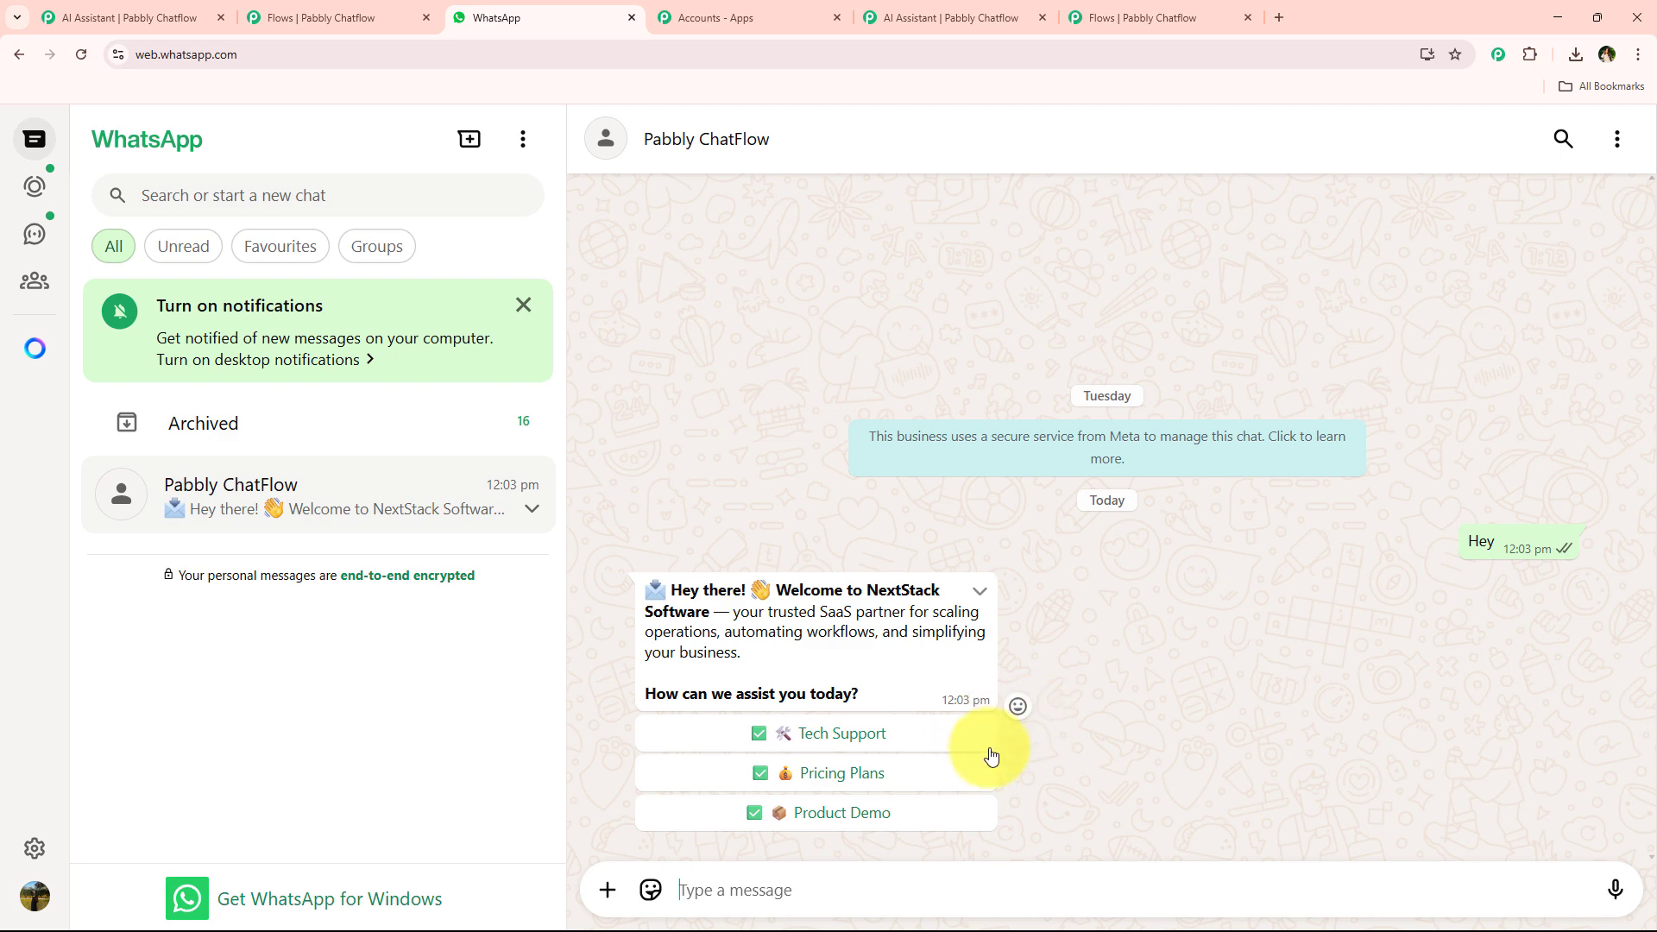
Open the Chatflow inbox and scroll through the test contact's conversation history with the chatbot and AI assistant.
click(1132, 18)
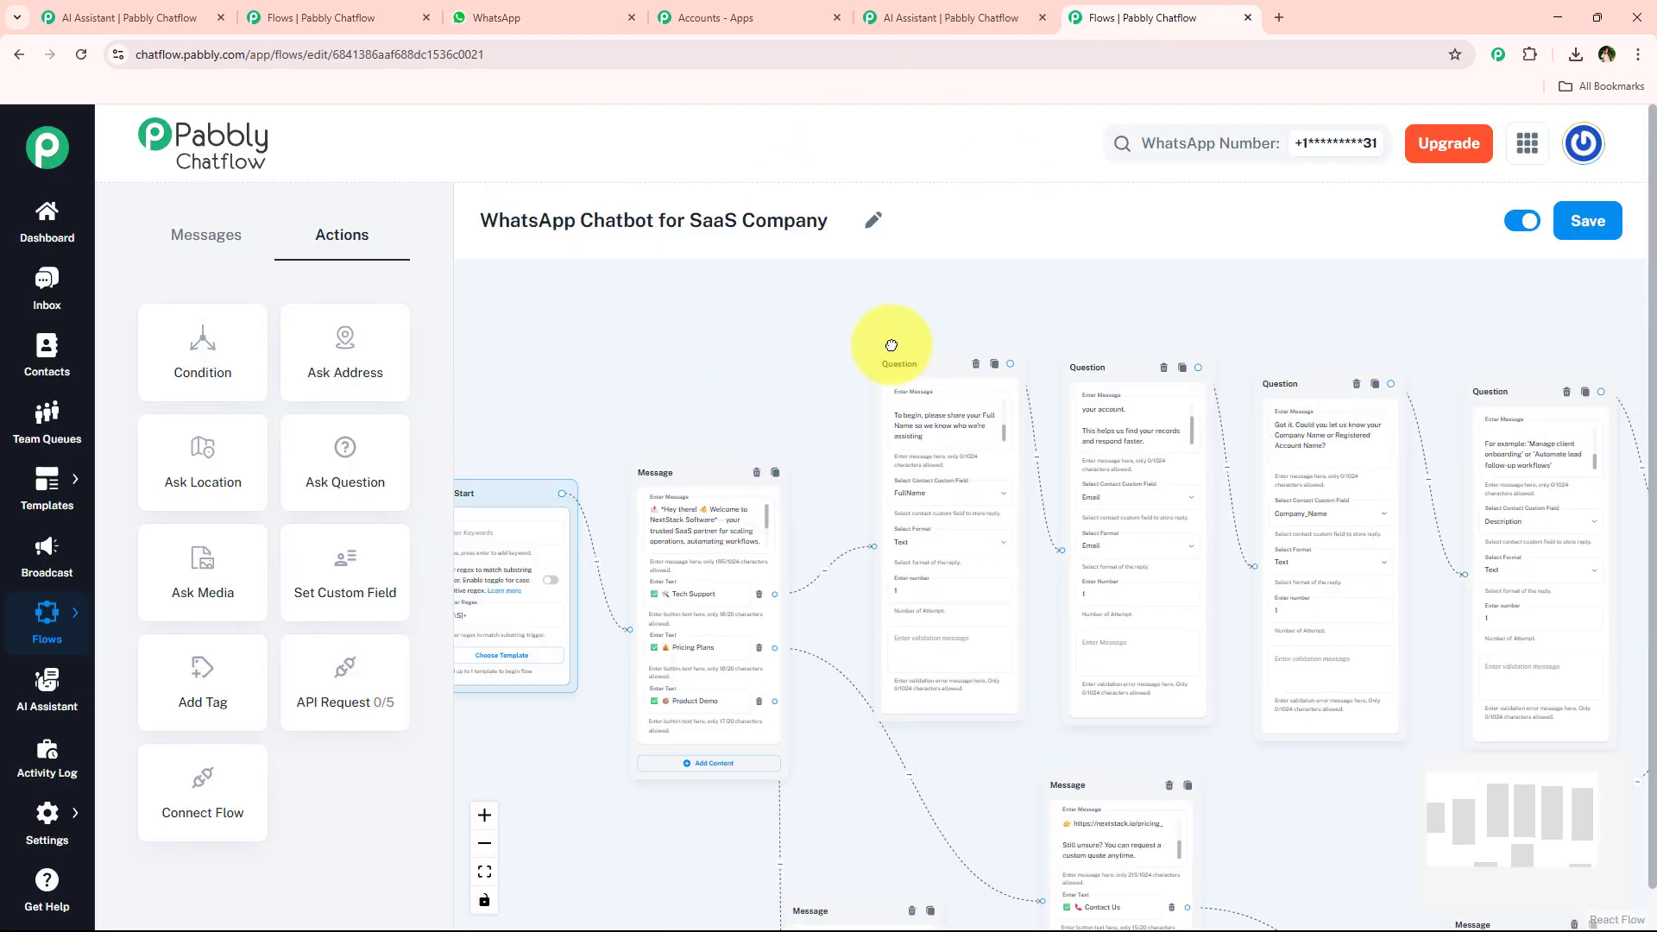
click(1010, 16)
click(1131, 17)
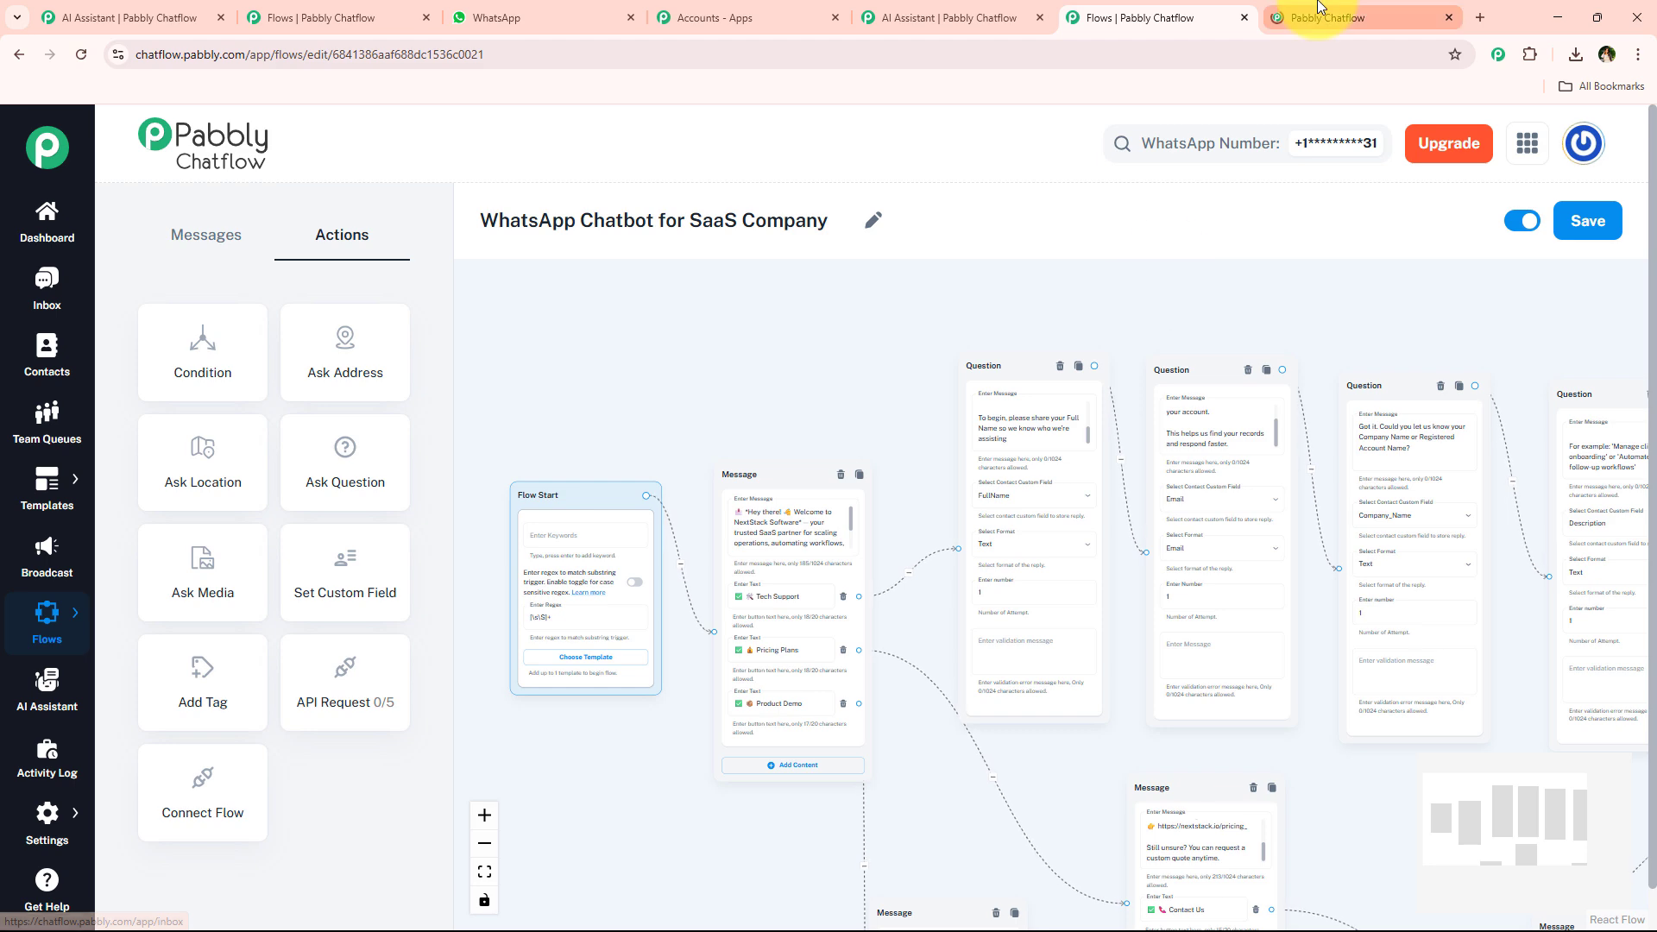
click(1343, 17)
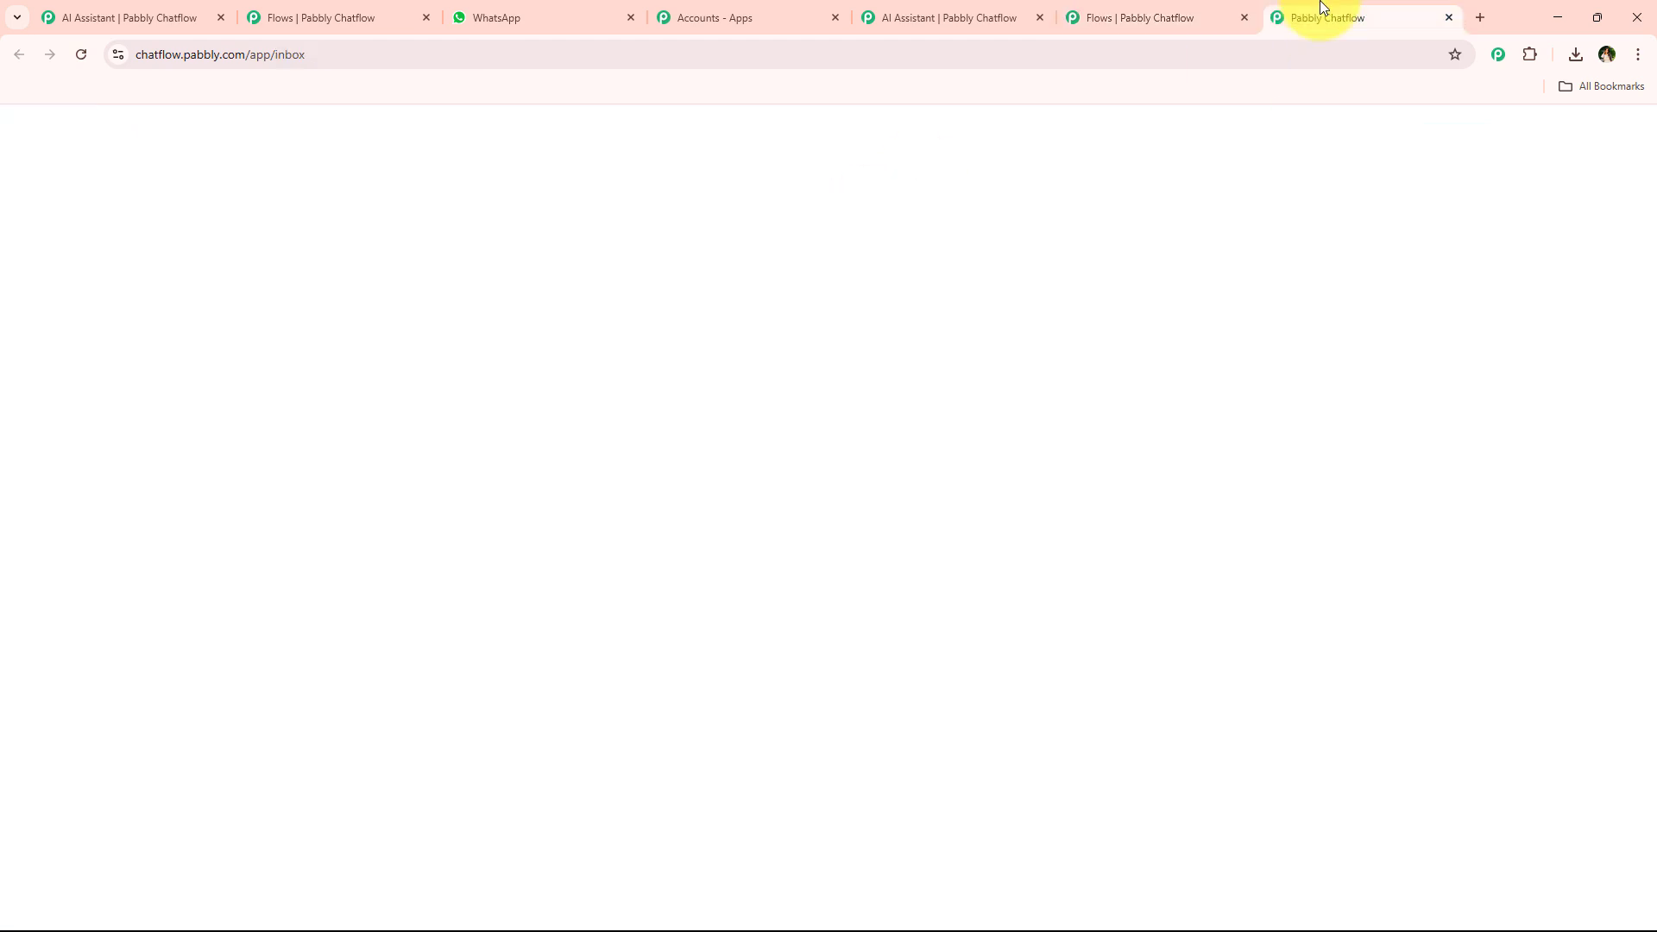
scroll(989, 560, up, 8)
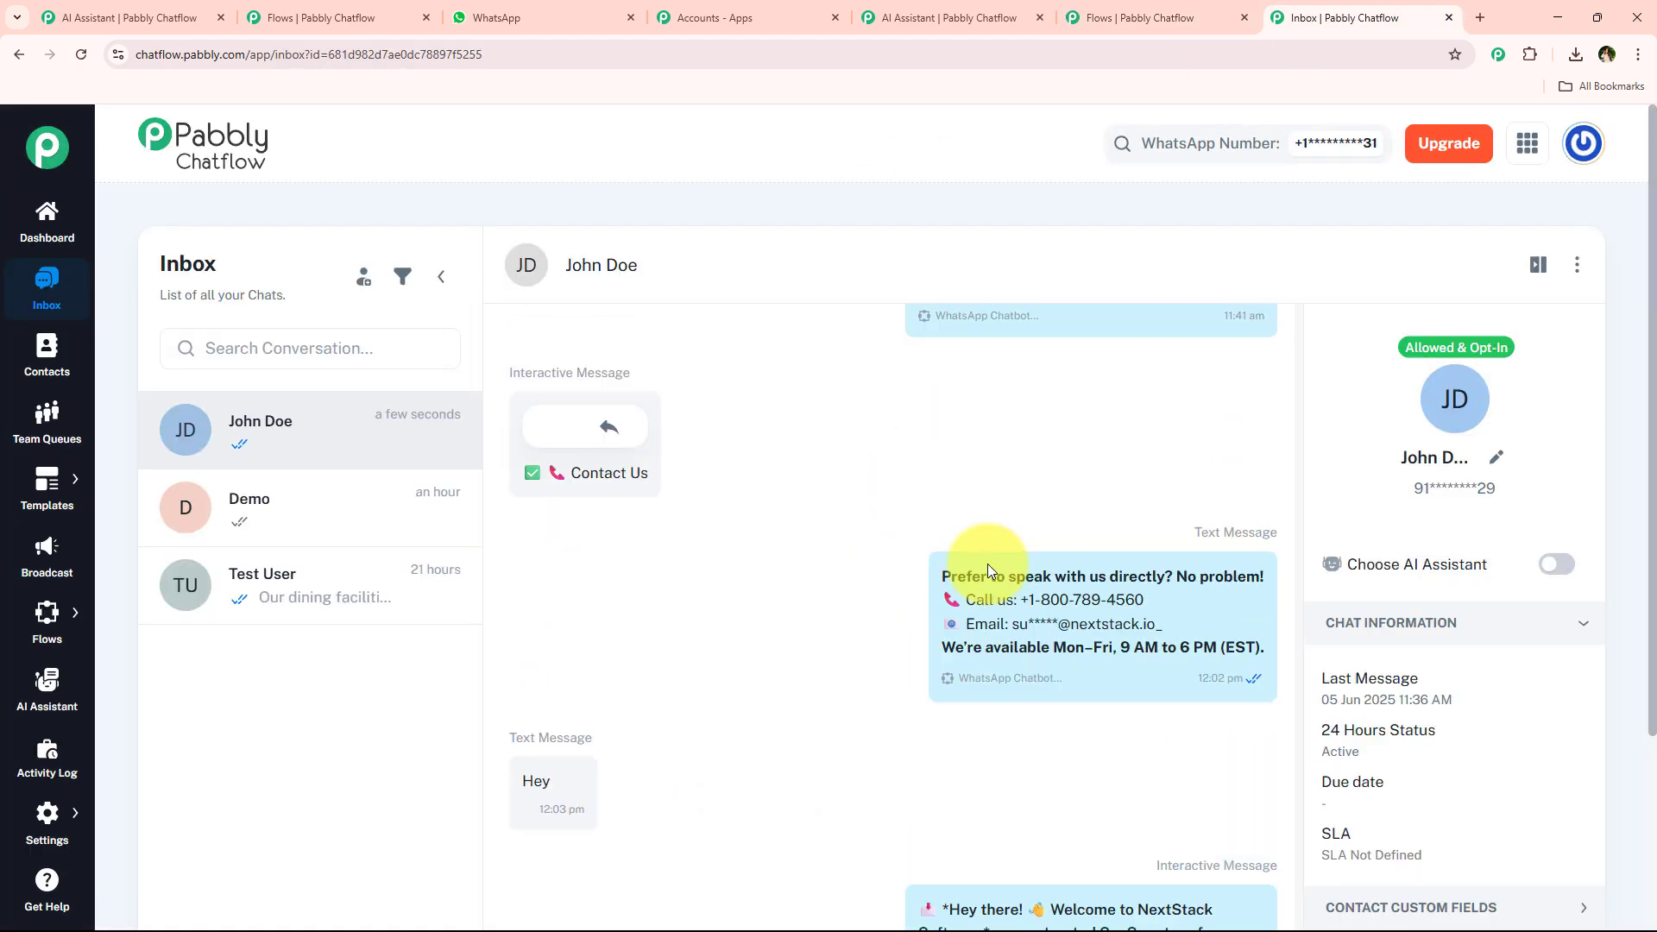
scroll(988, 579, up, 10)
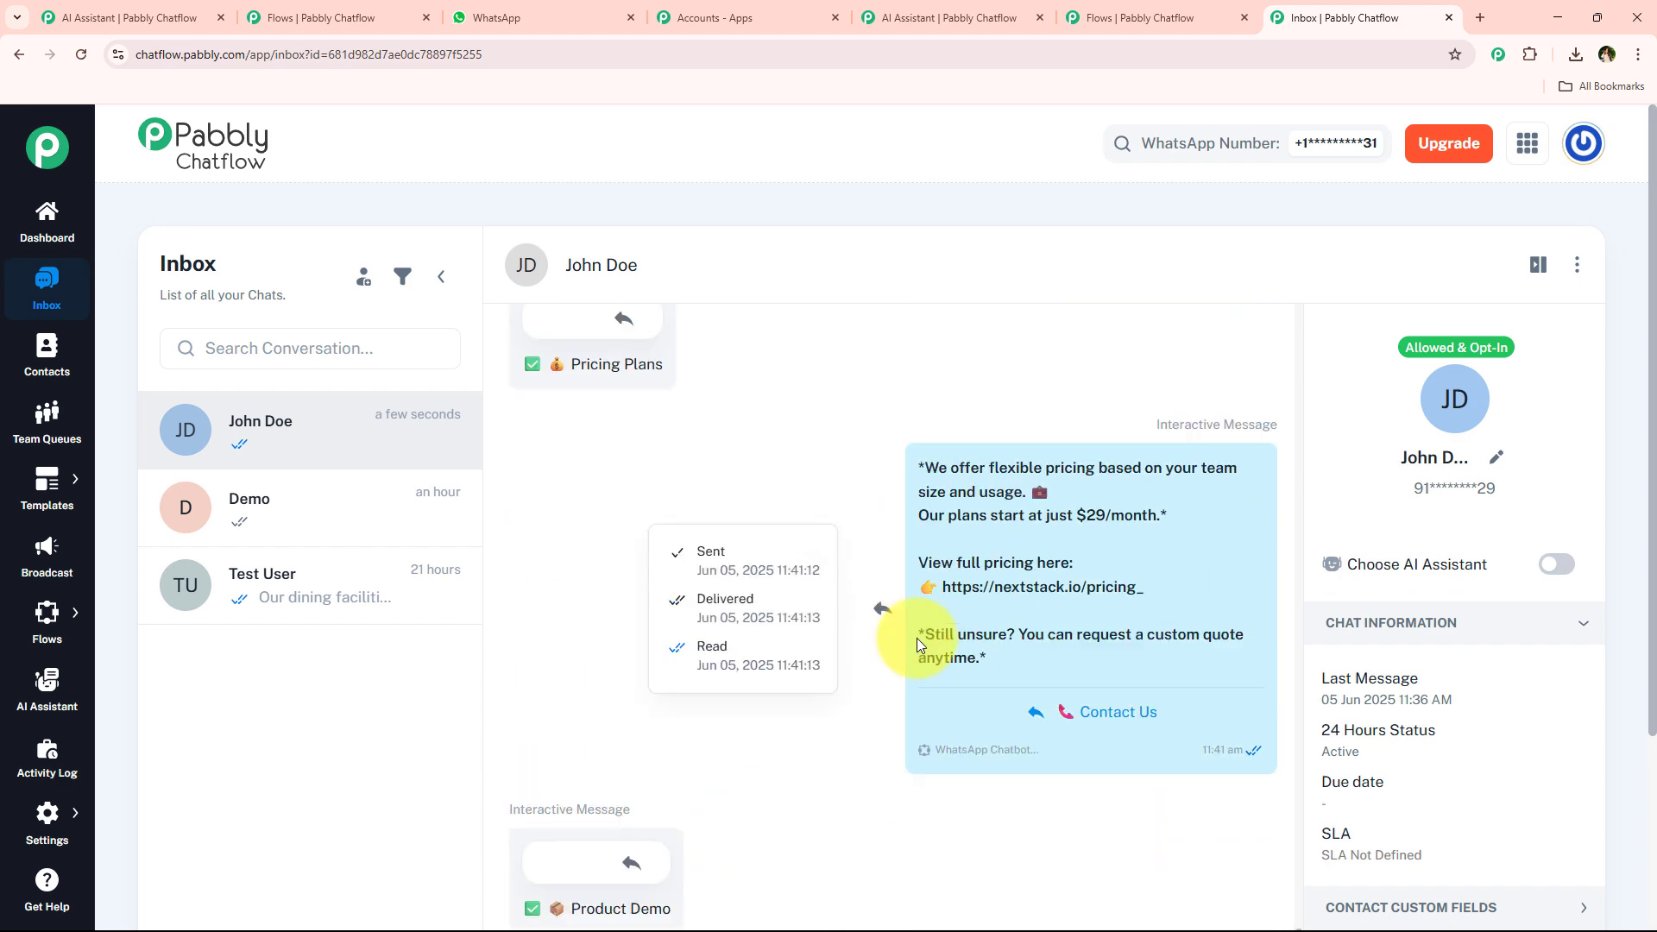
scroll(863, 684, up, 8)
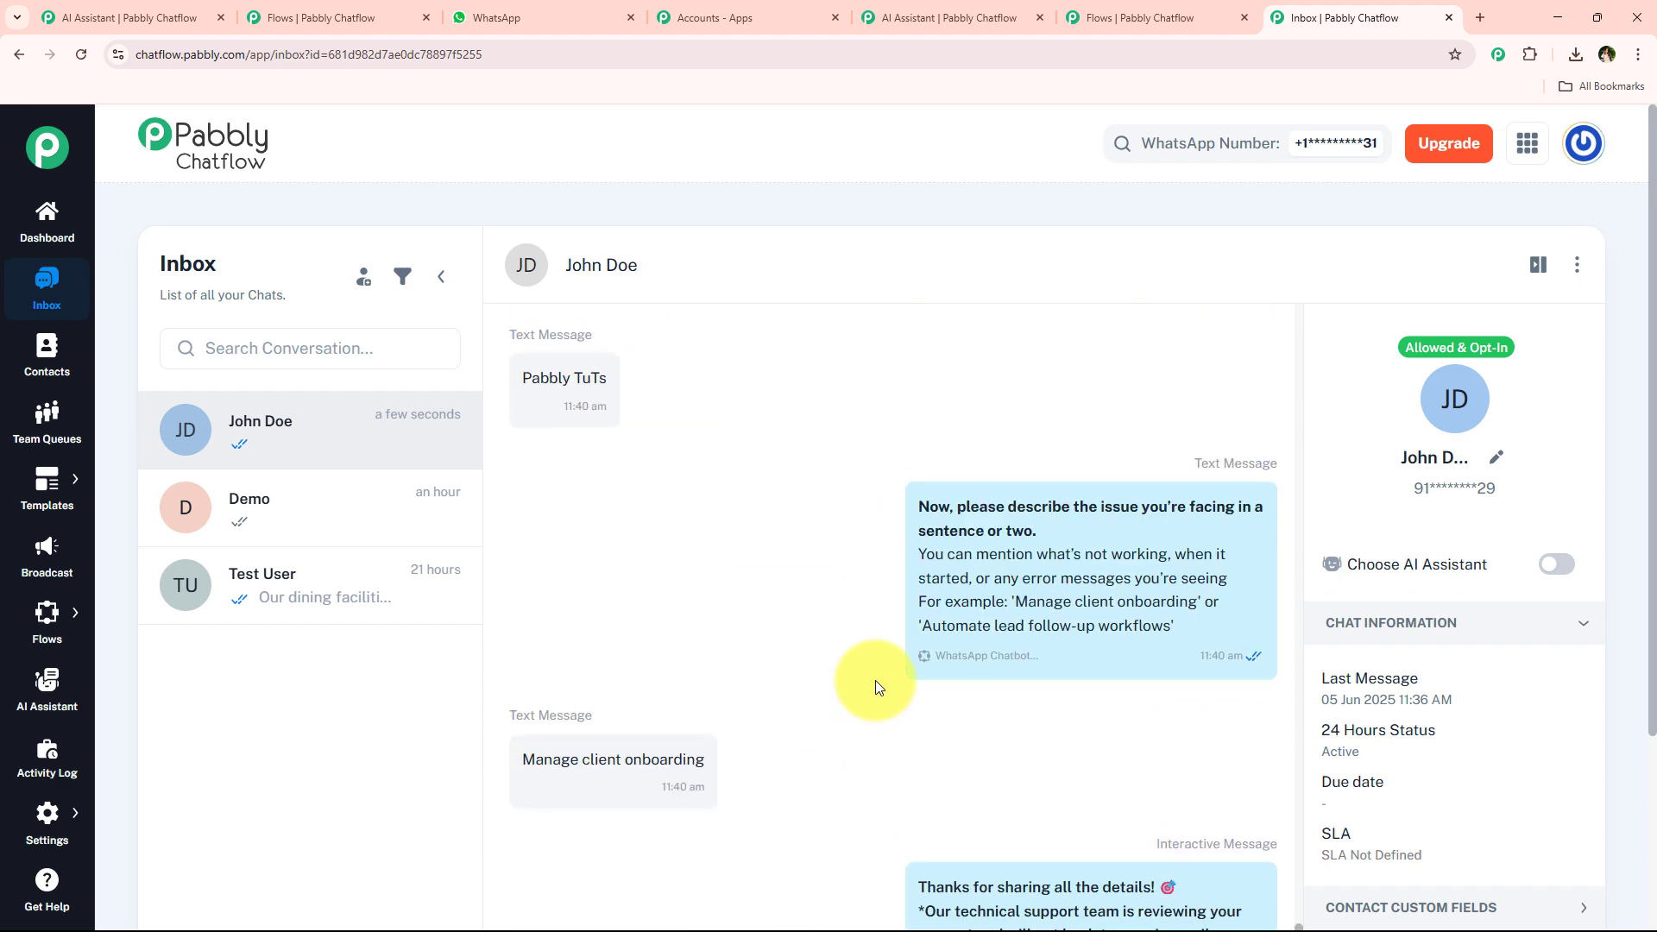
scroll(867, 684, up, 10)
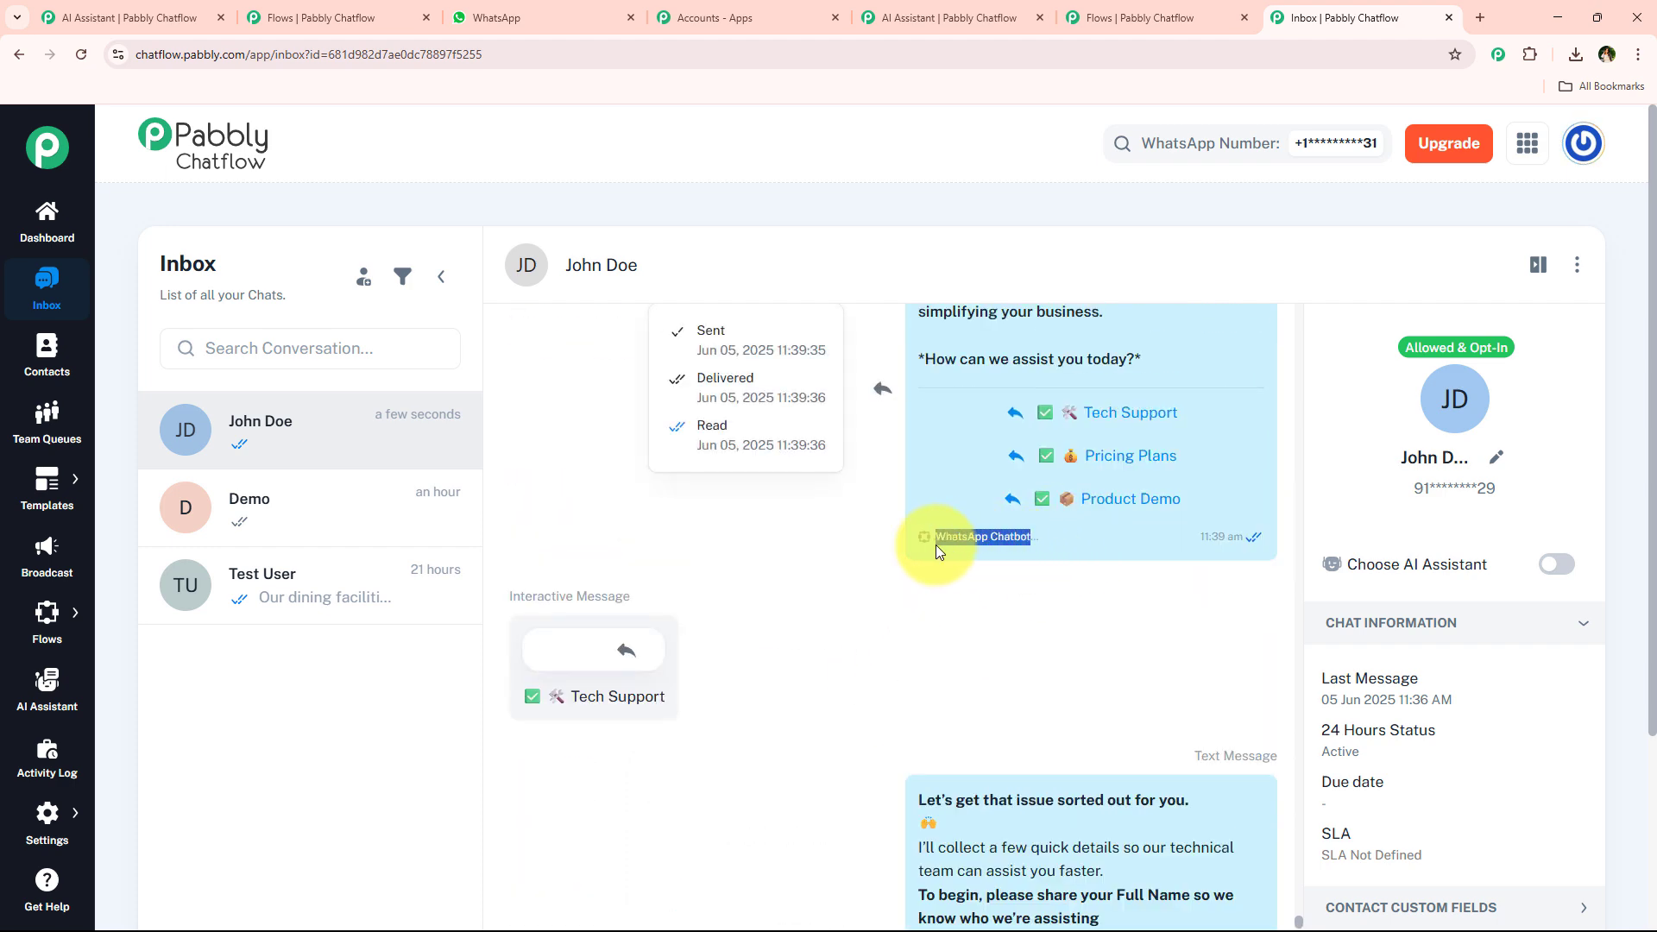
click(832, 652)
scroll(833, 653, up, 1)
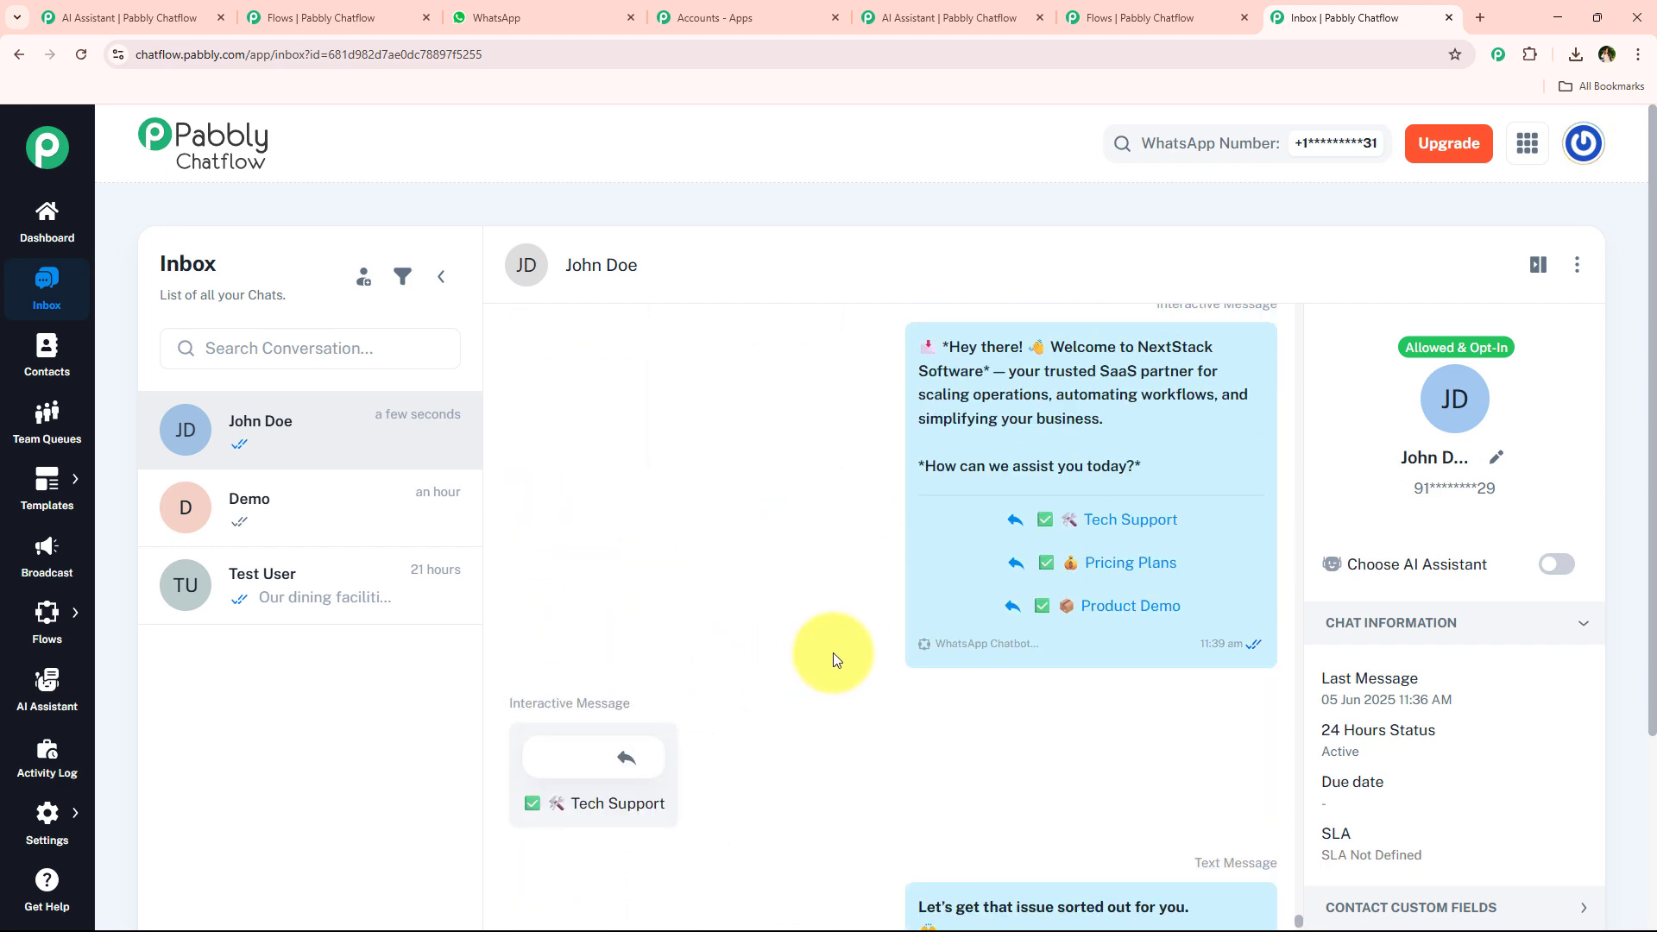
scroll(826, 656, up, 7)
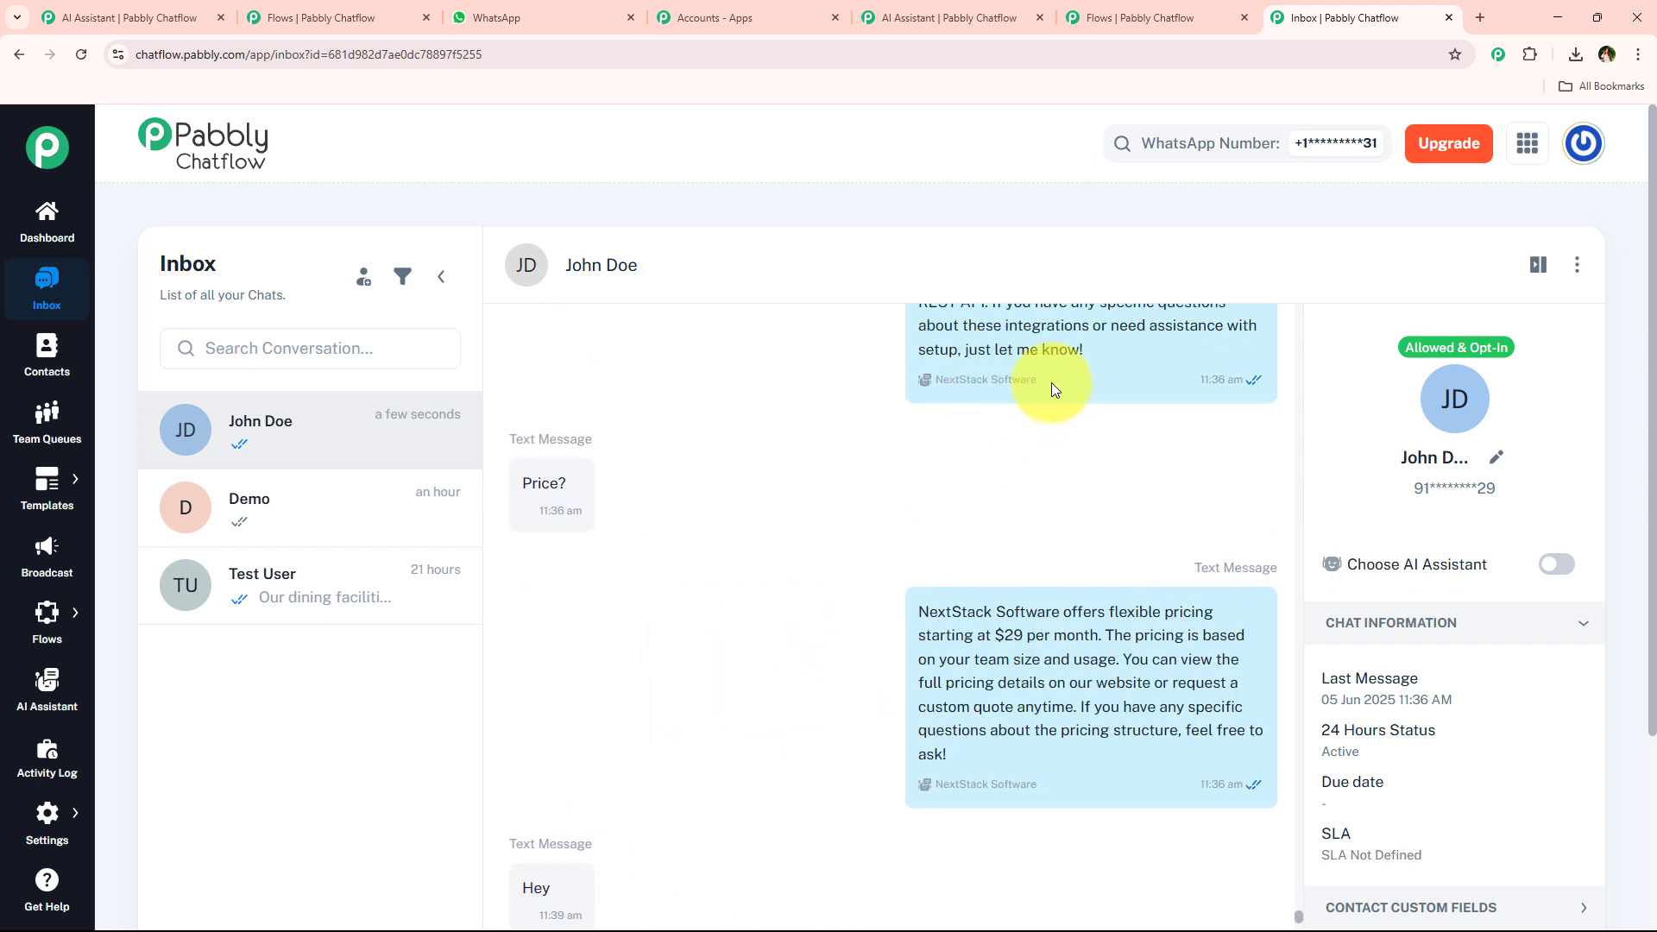
drag(1045, 385, 919, 385)
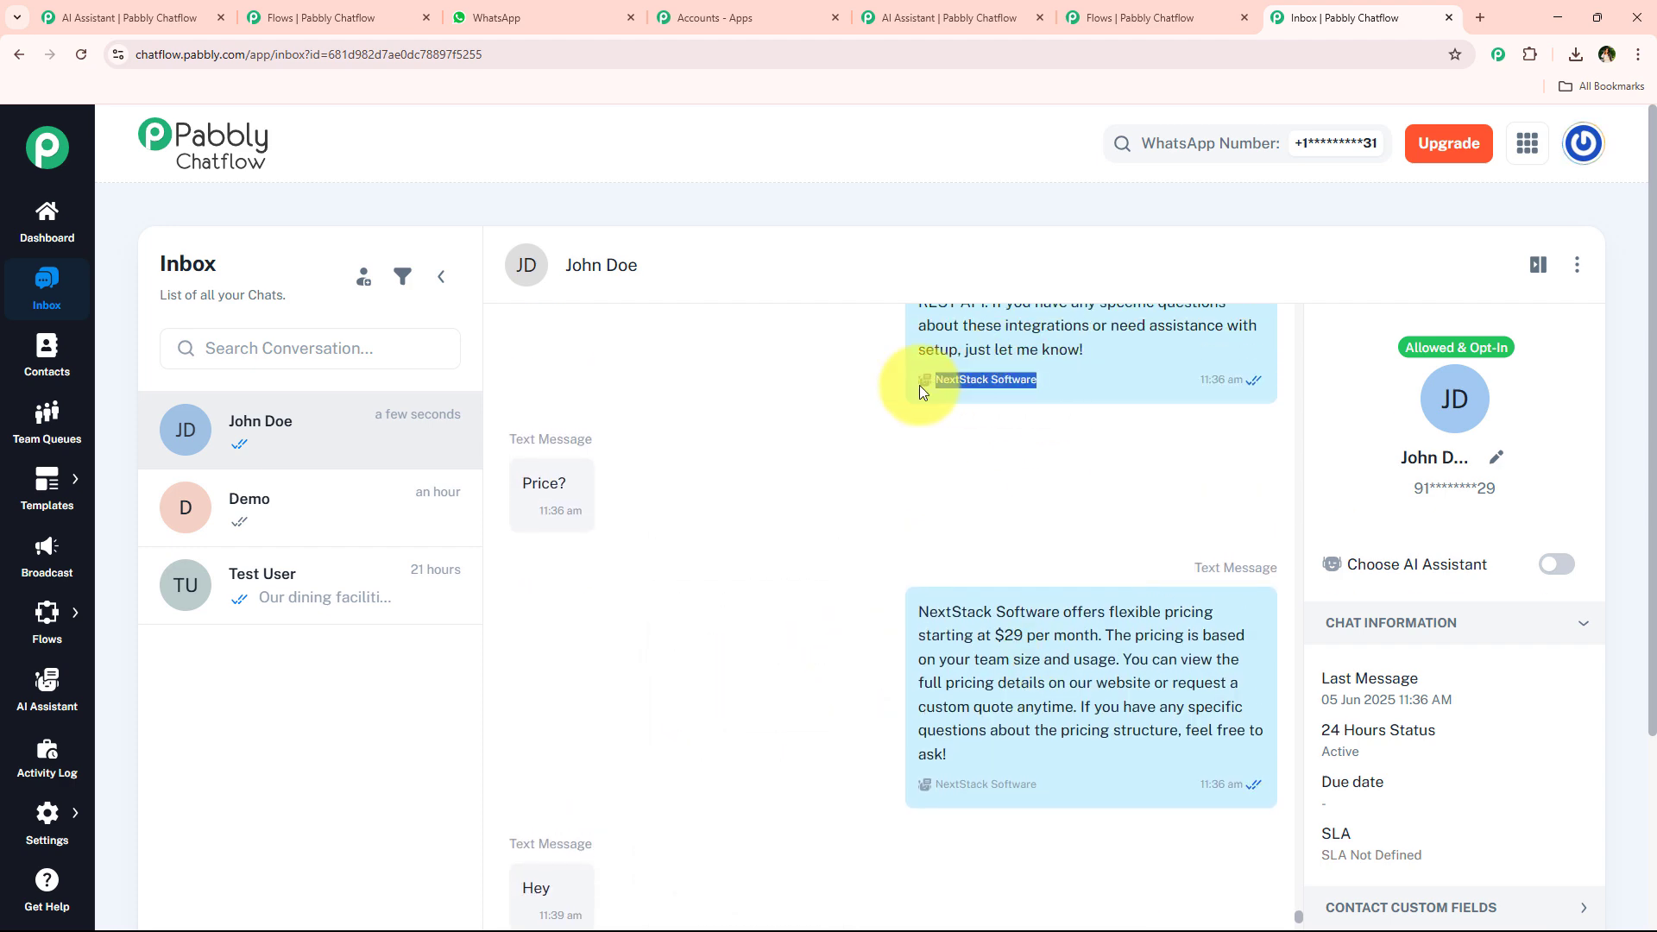
scroll(712, 489, up, 3)
scroll(712, 488, down, 6)
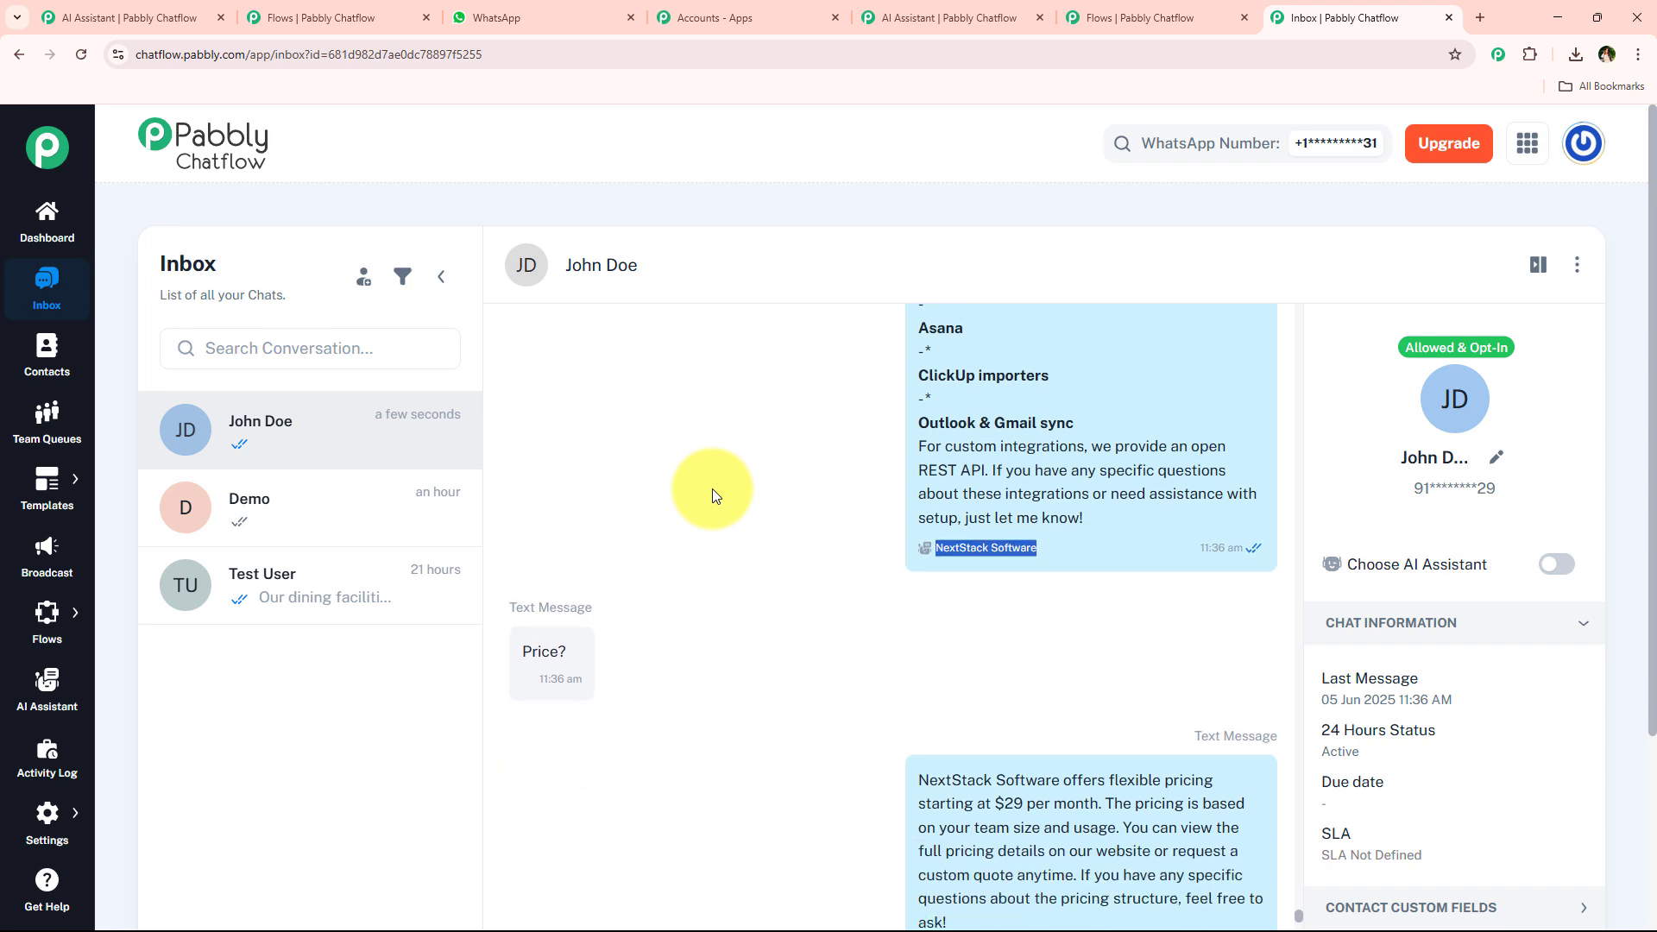
scroll(857, 459, up, 3)
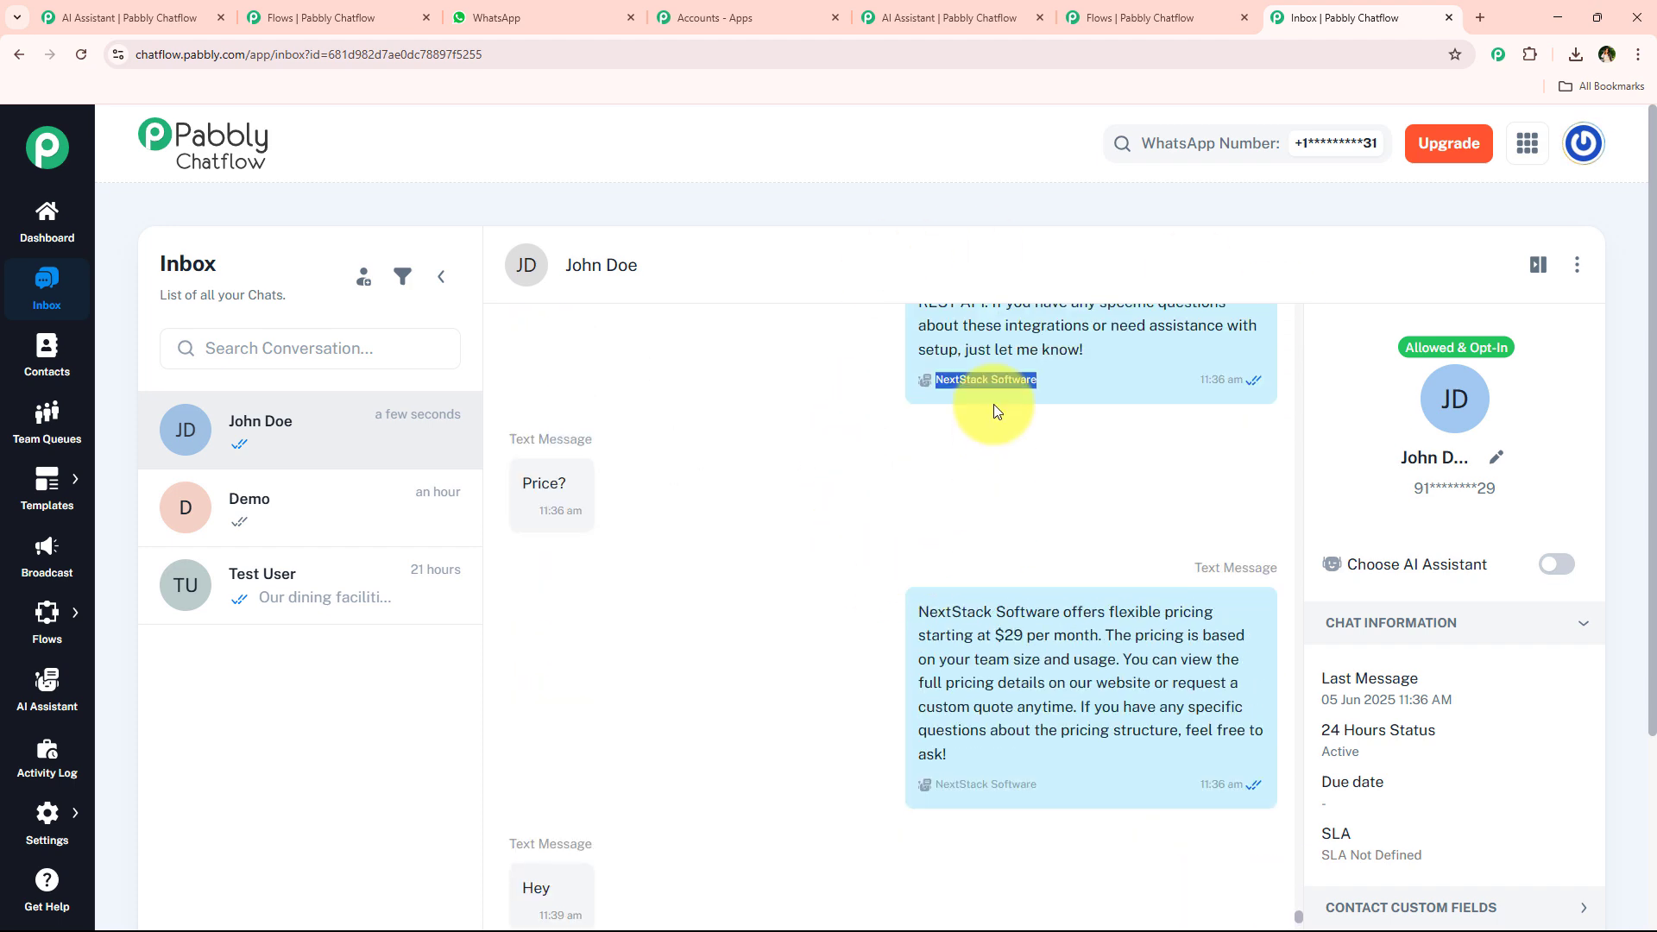
scroll(891, 425, down, 10)
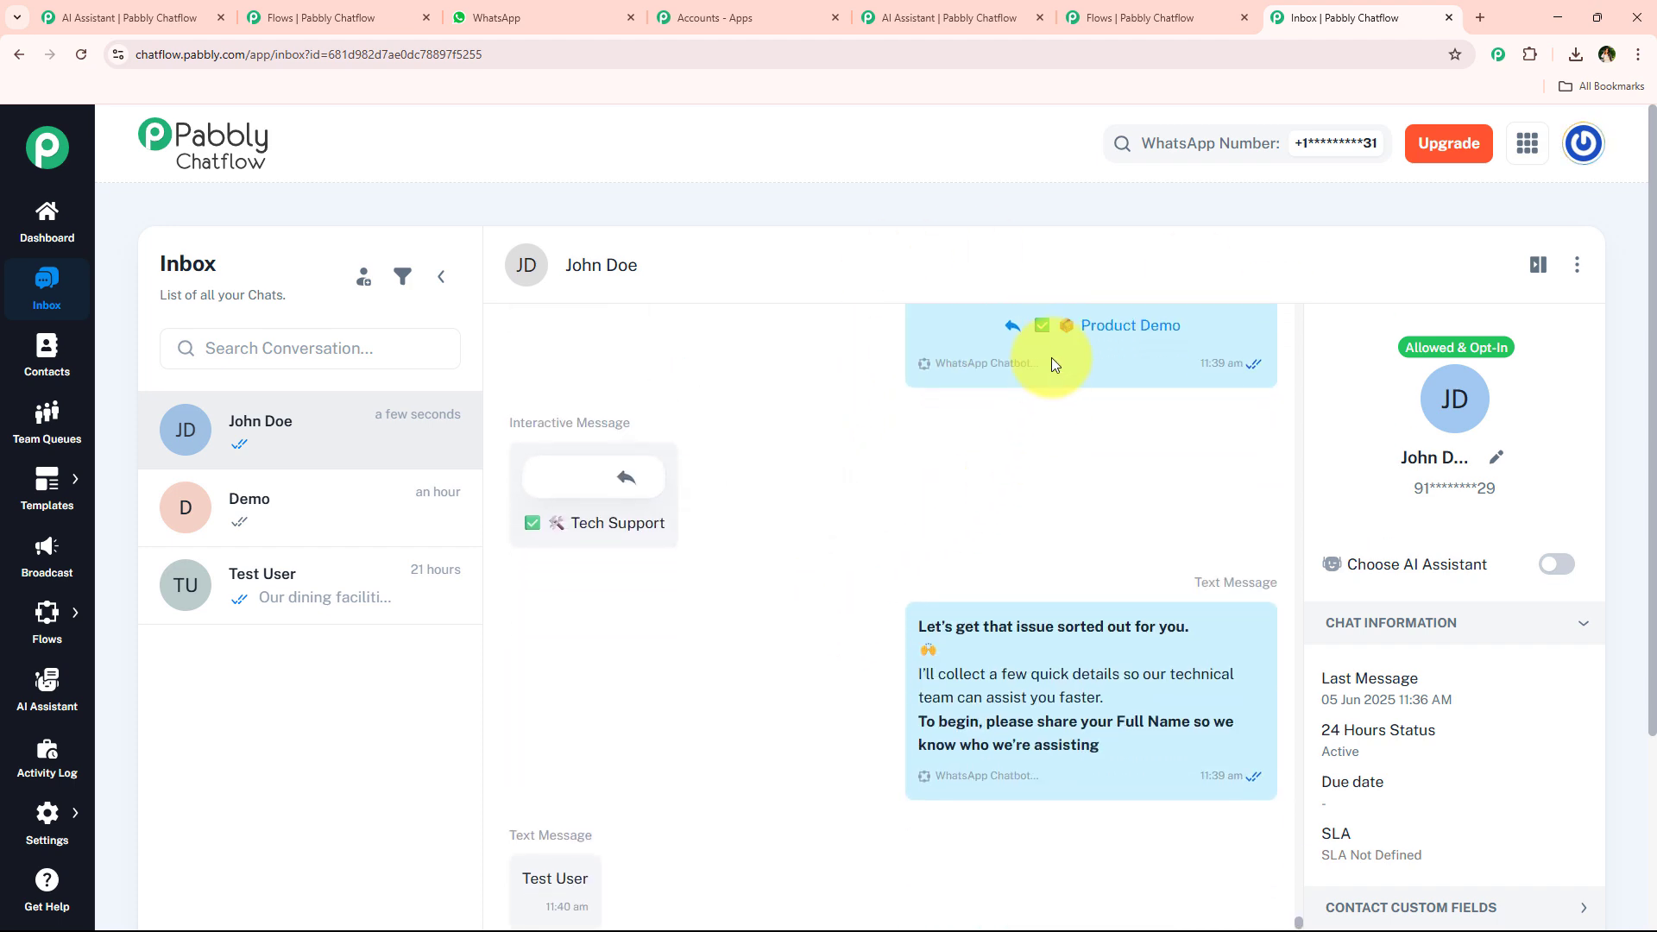
scroll(888, 518, down, 4)
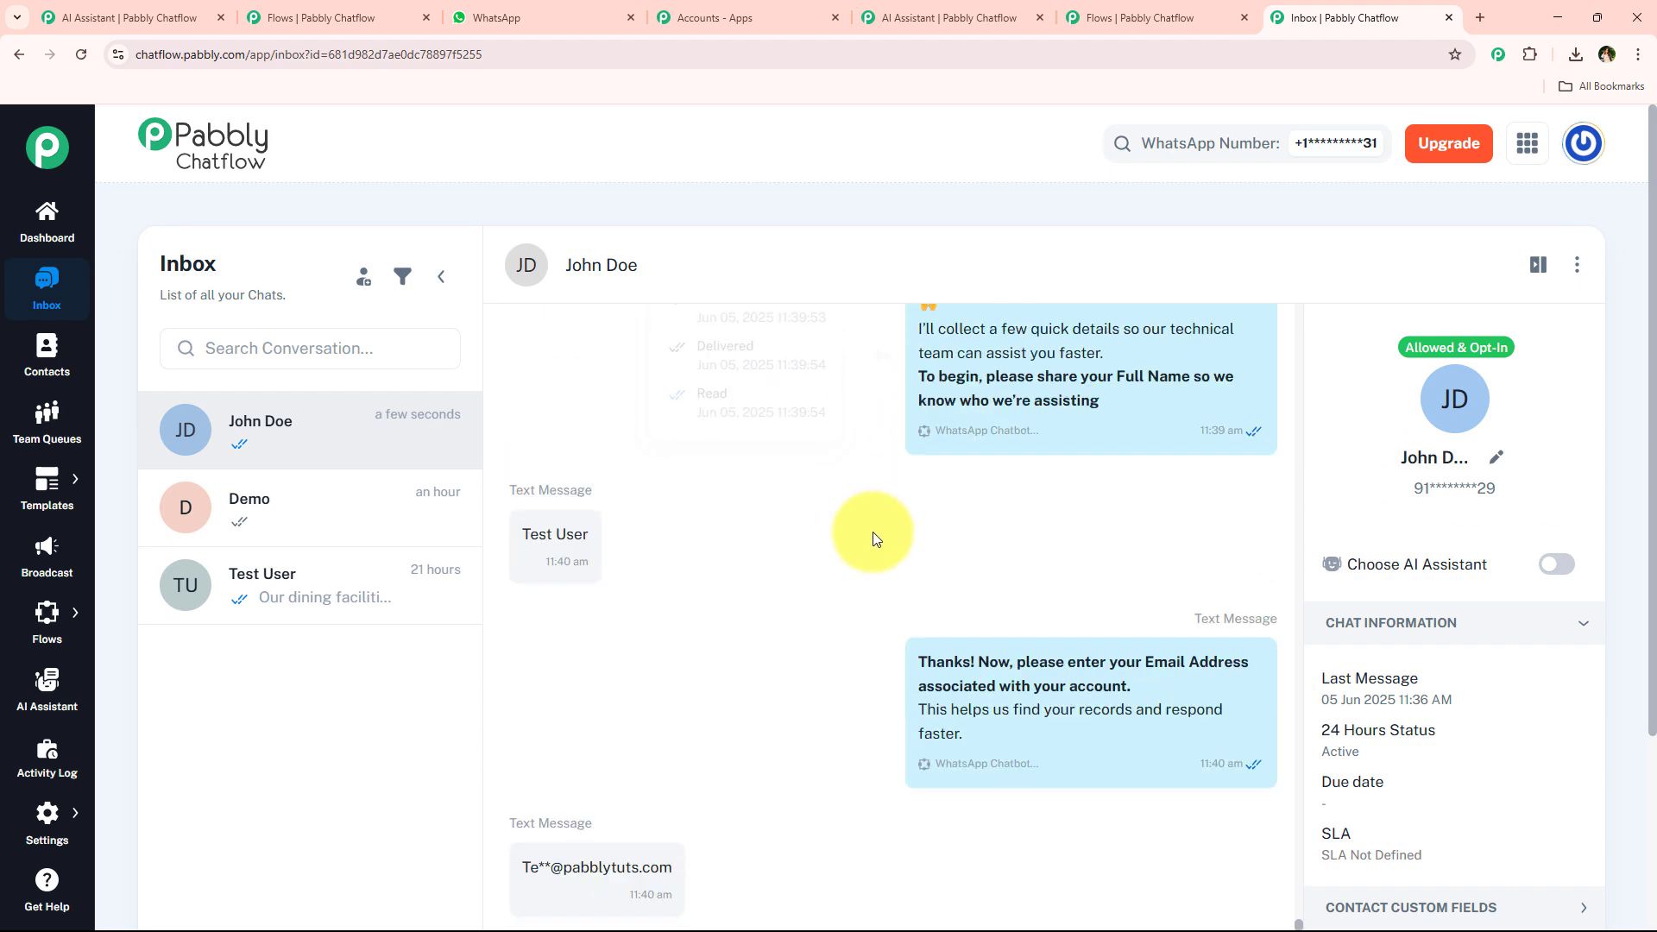
scroll(868, 550, up, 2)
scroll(889, 531, down, 4)
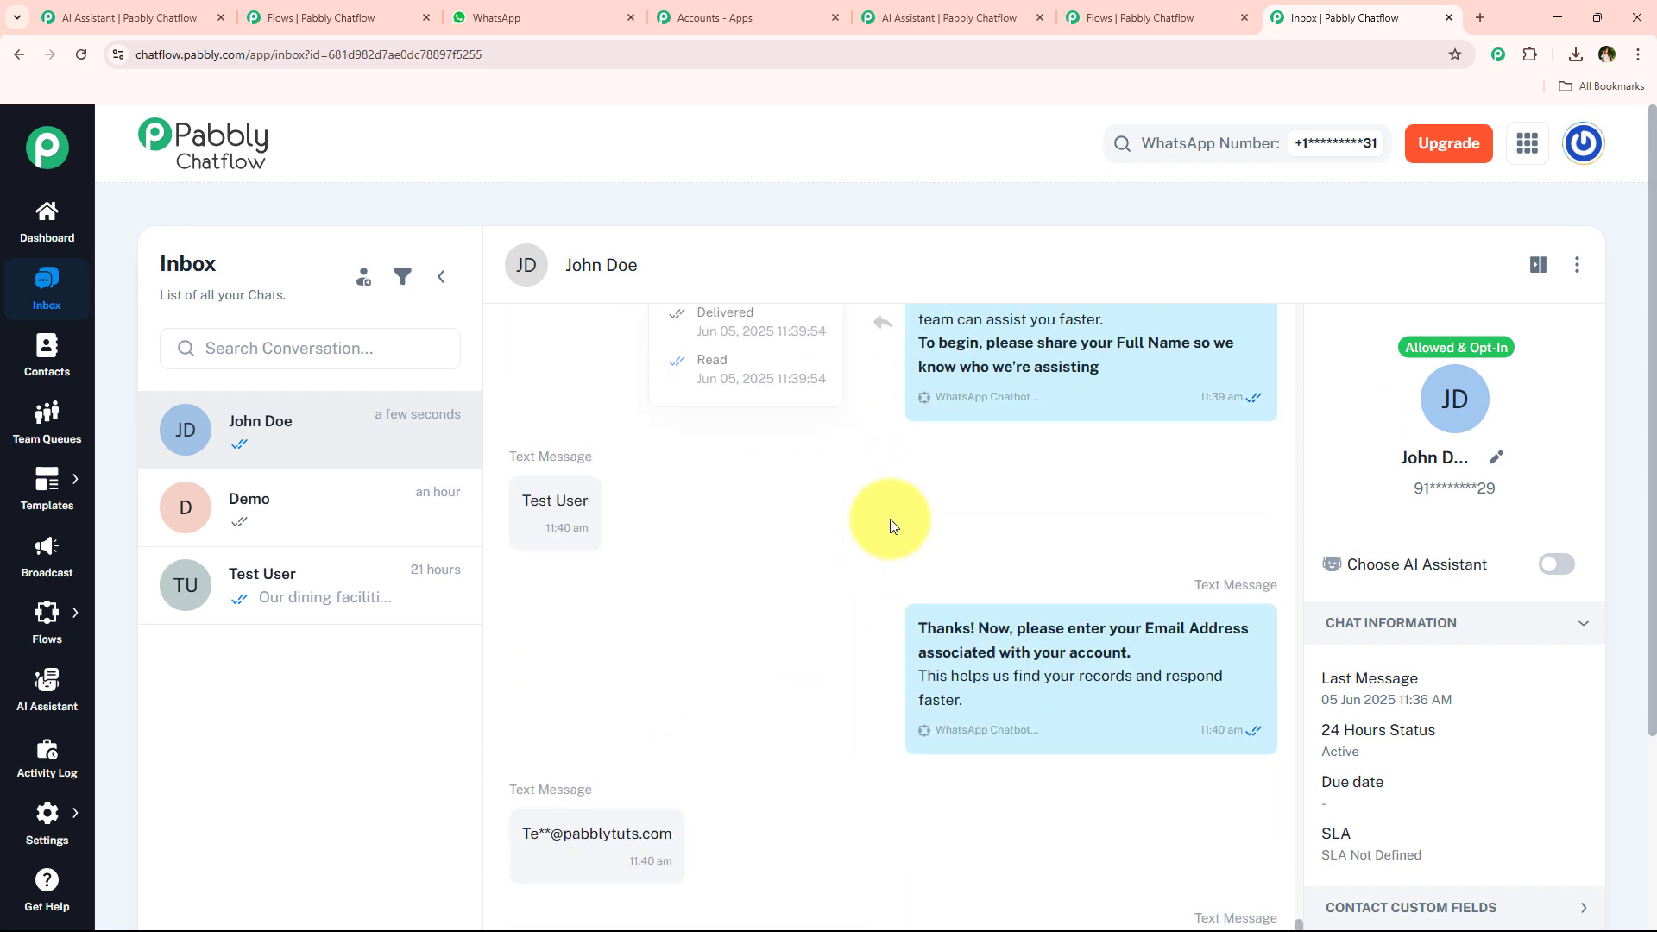
scroll(890, 524, up, 1)
scroll(770, 621, down, 7)
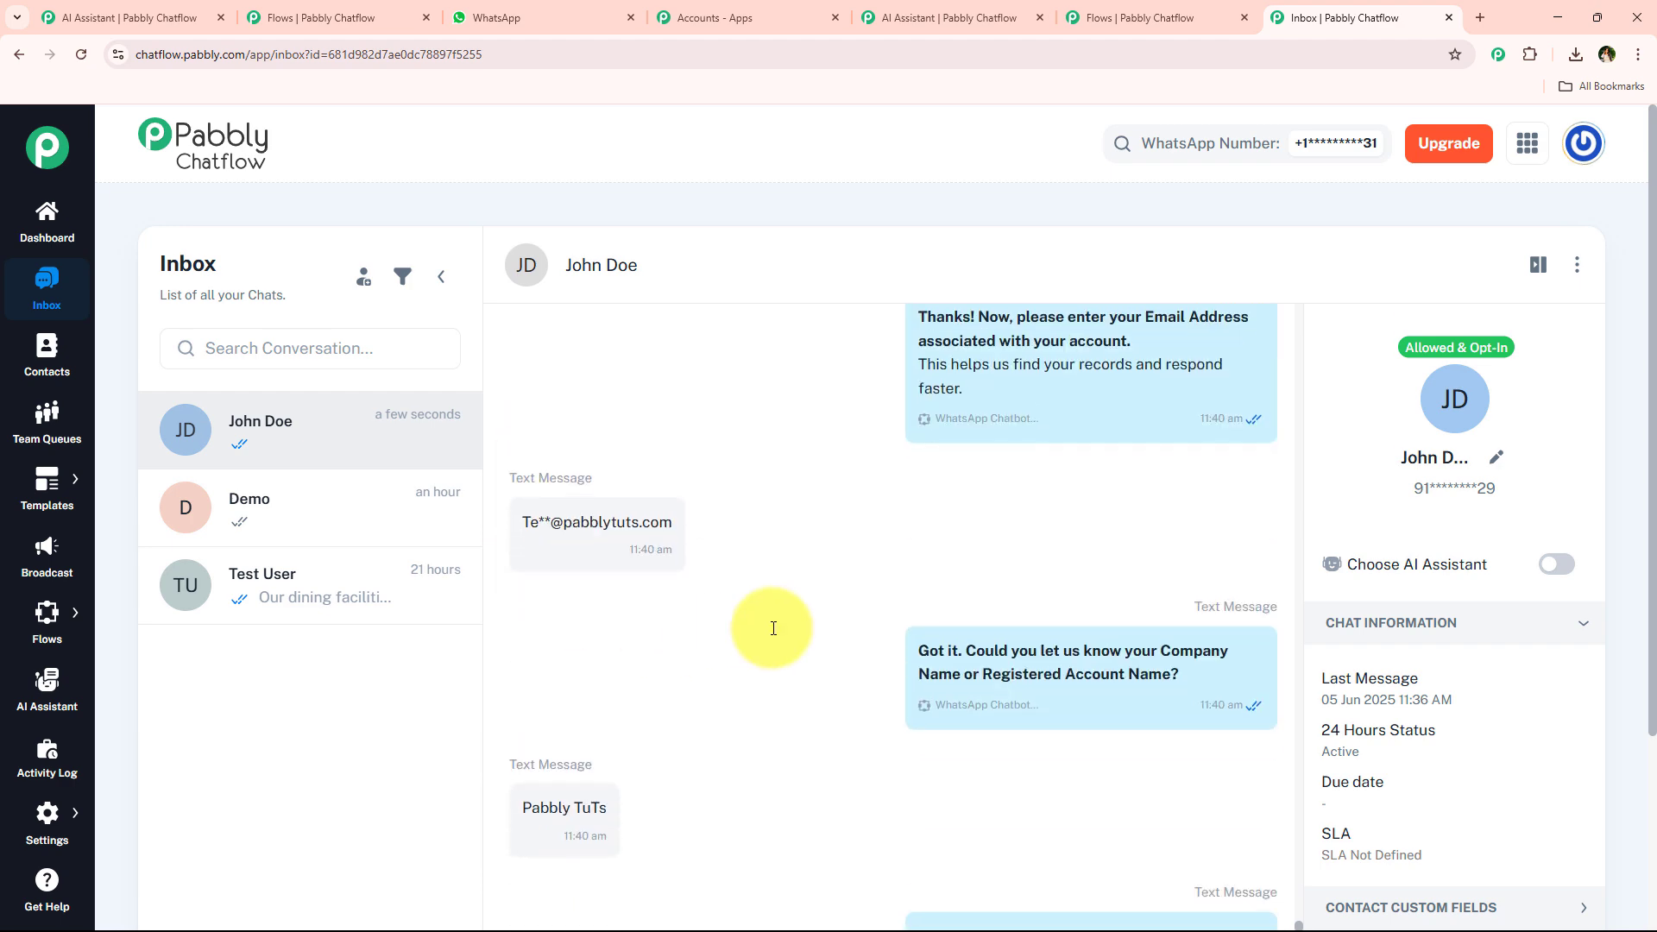
scroll(621, 484, up, 2)
scroll(933, 434, down, 3)
scroll(933, 434, down, 2)
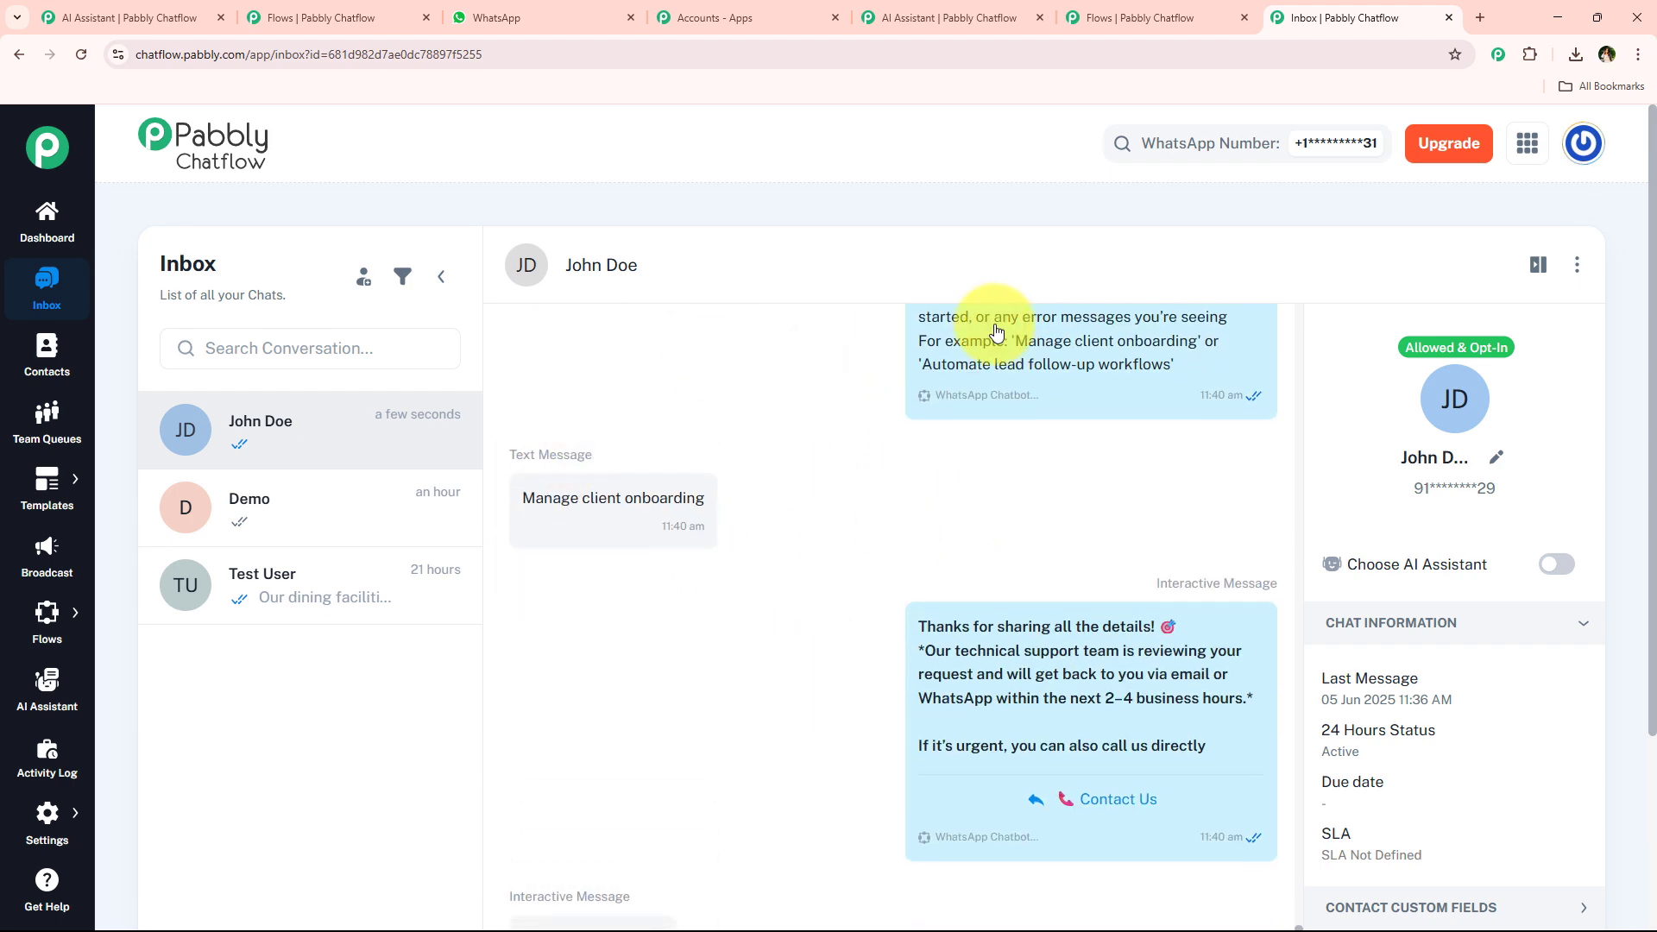
scroll(1406, 659, down, 3)
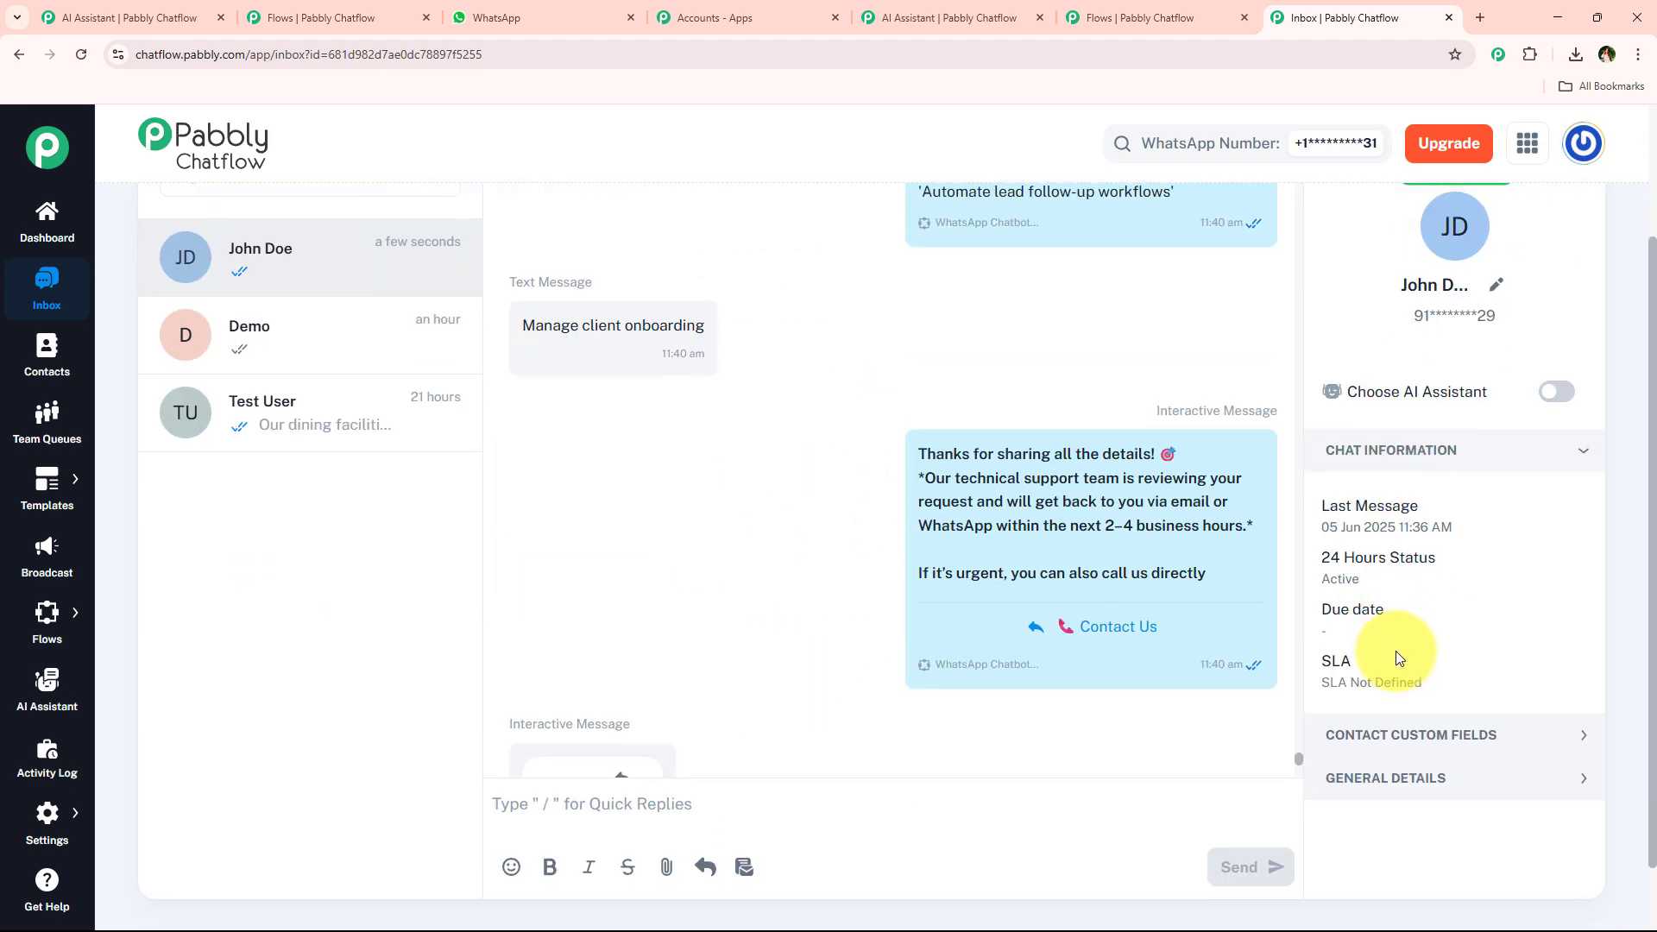
Expand the contact custom fields and review the values captured from the chatbot answers.
click(1431, 669)
scroll(1382, 499, down, 5)
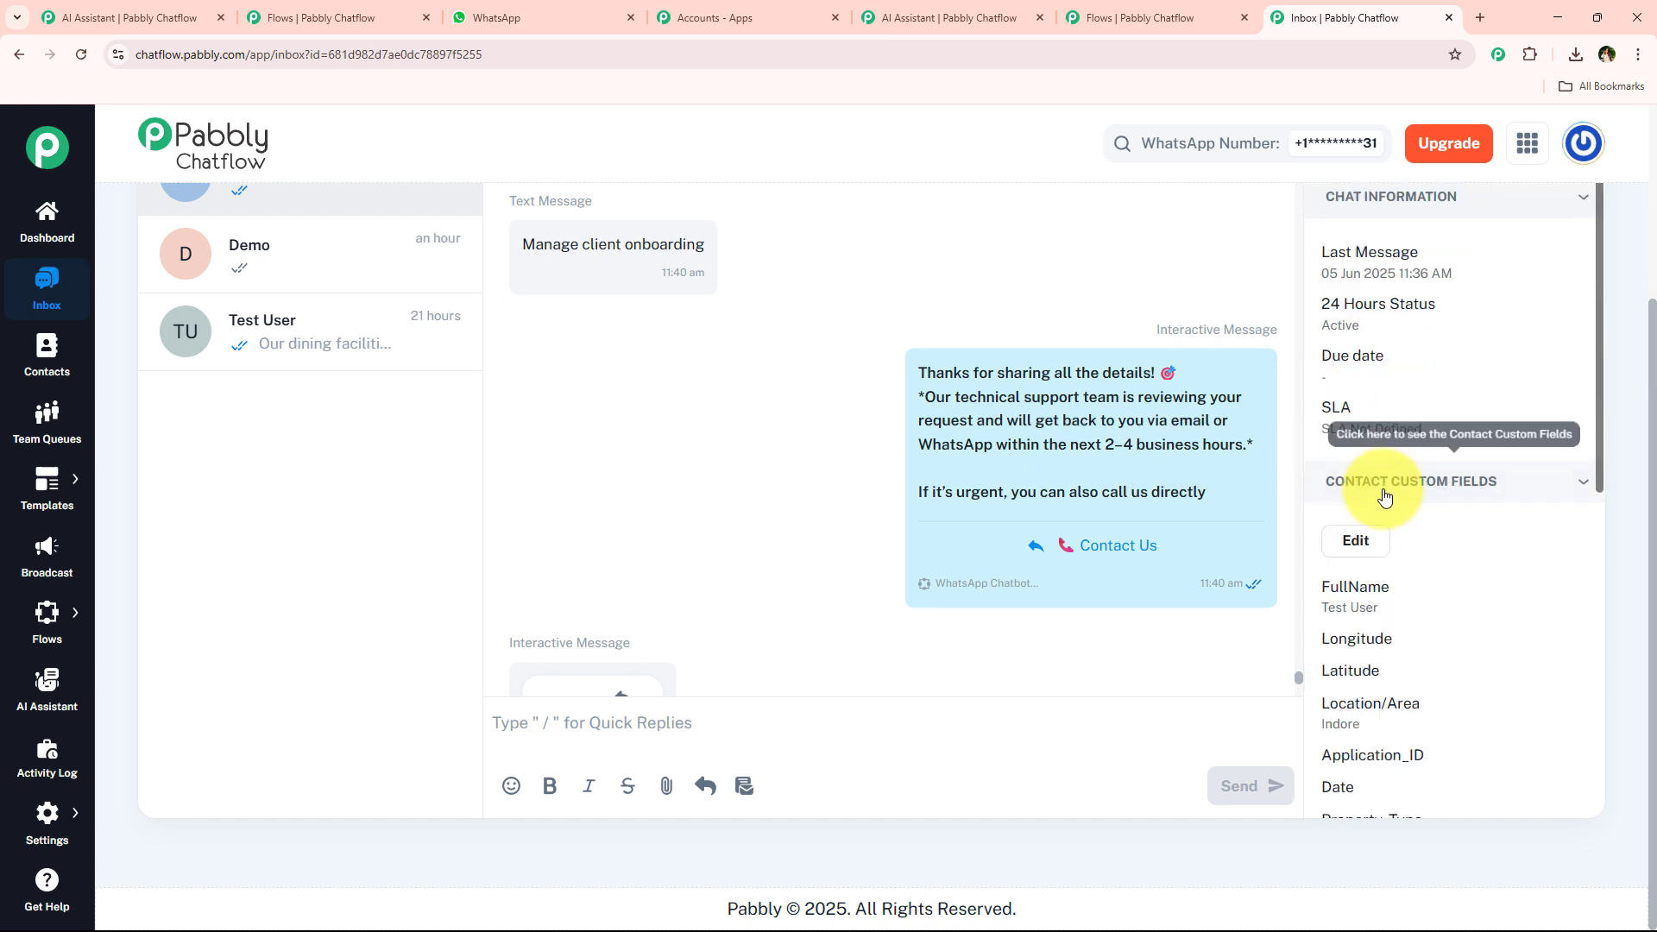
scroll(1459, 449, down, 2)
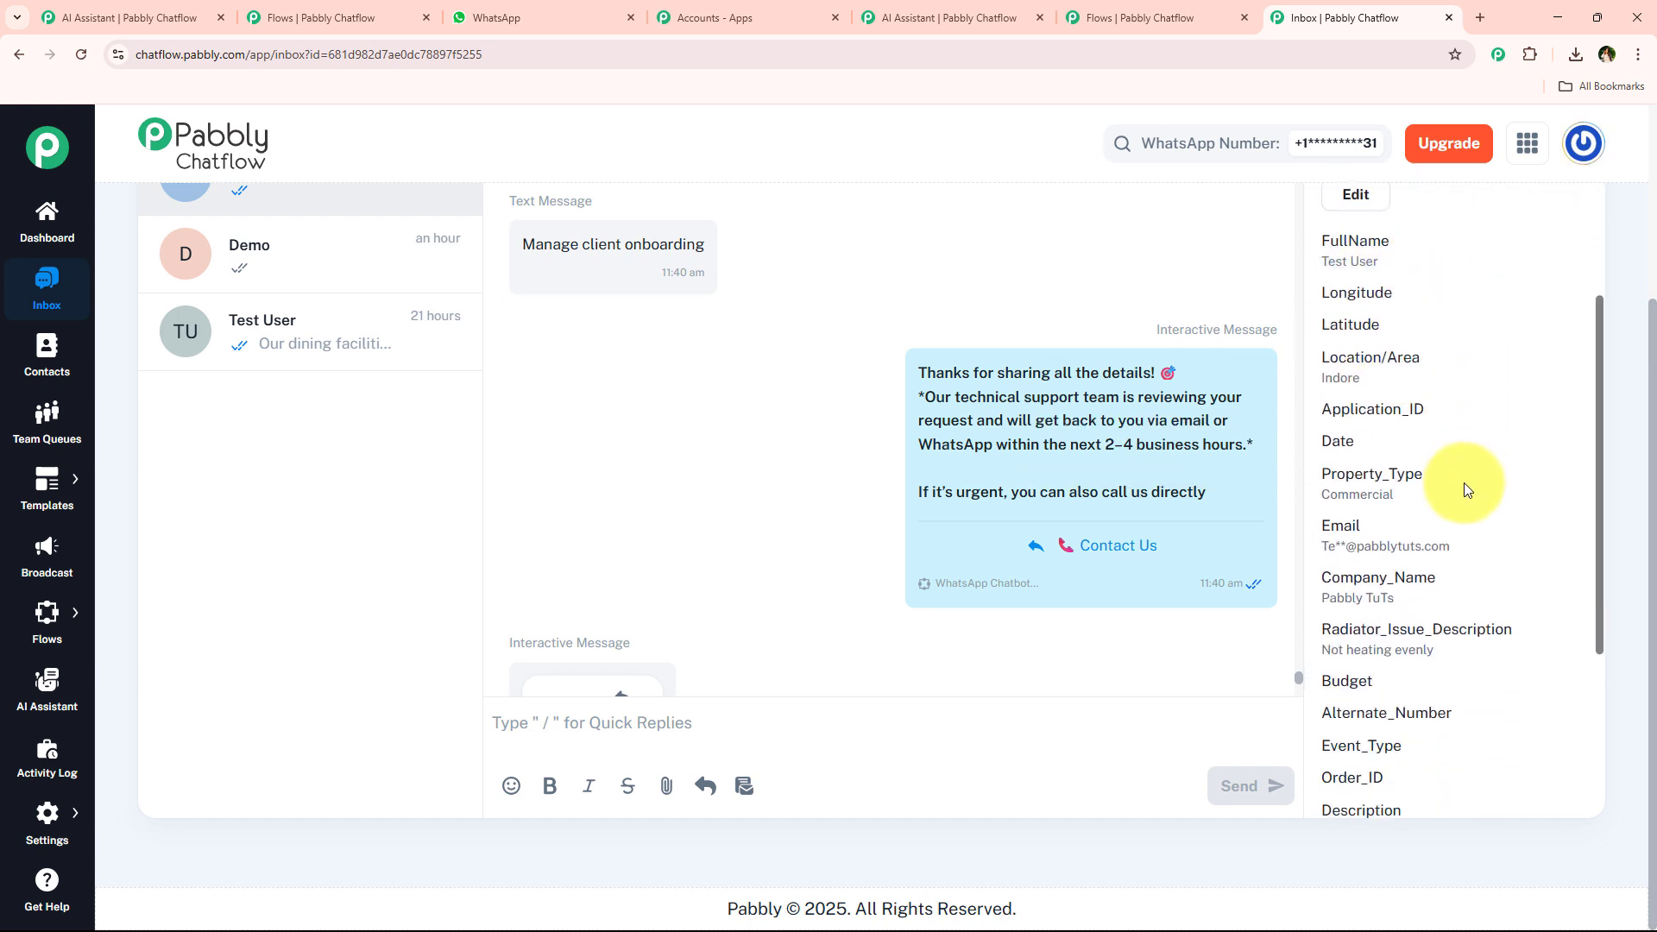
drag(1395, 515, 1323, 521)
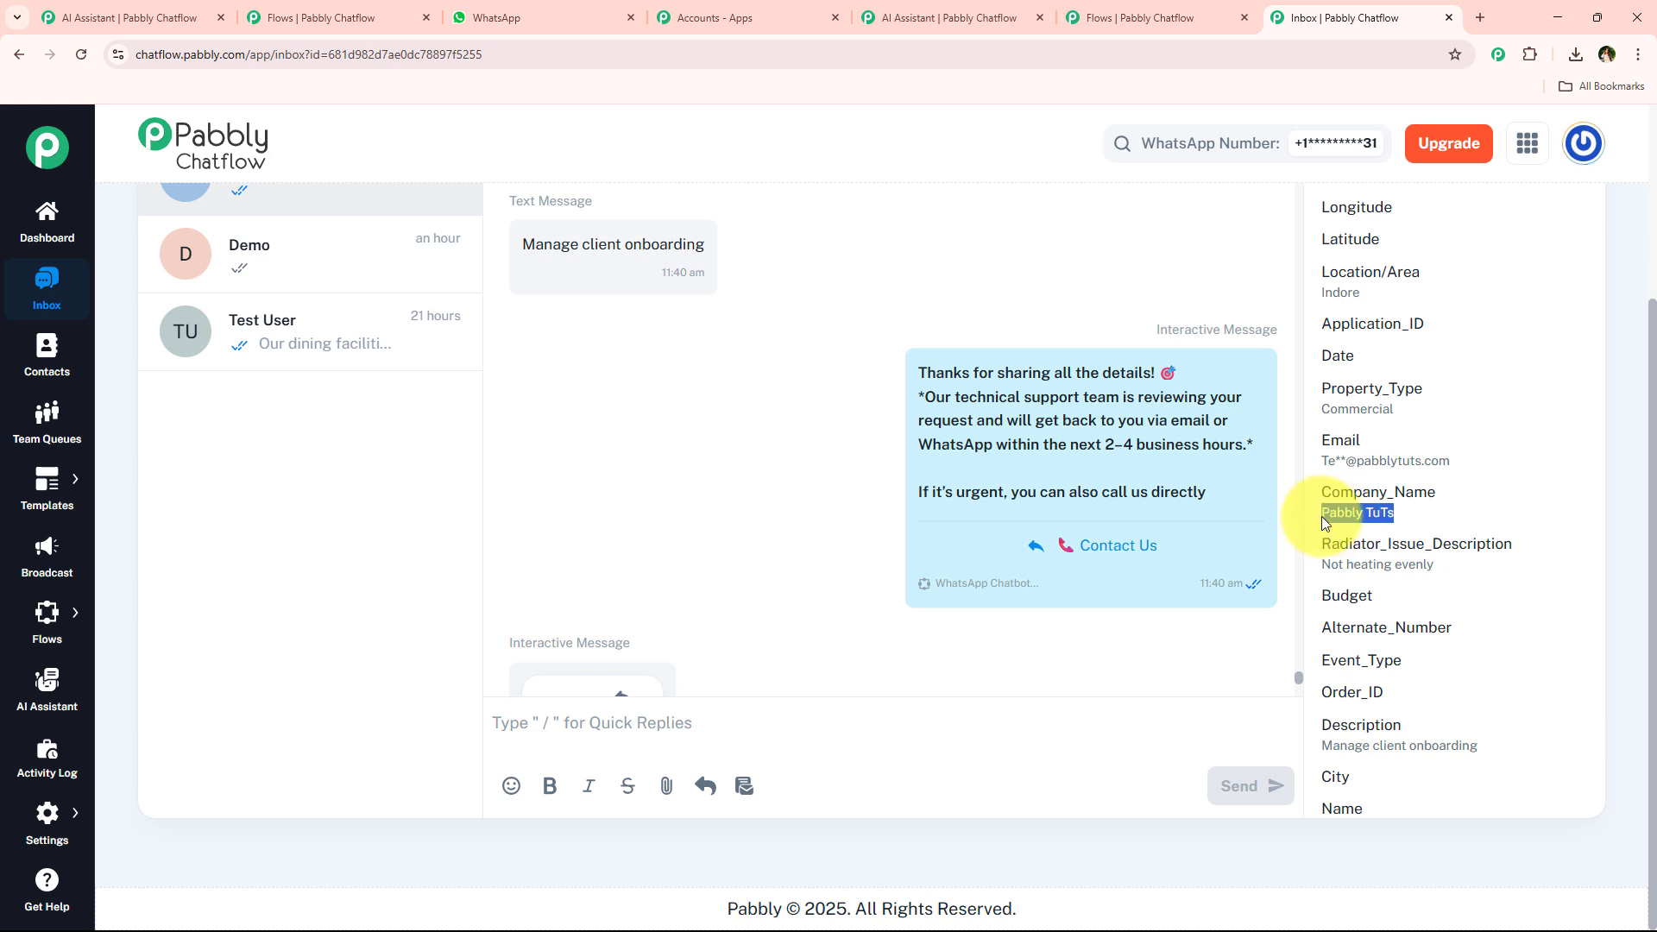
scroll(1473, 567, down, 3)
drag(1479, 496, 1329, 503)
scroll(1395, 630, up, 6)
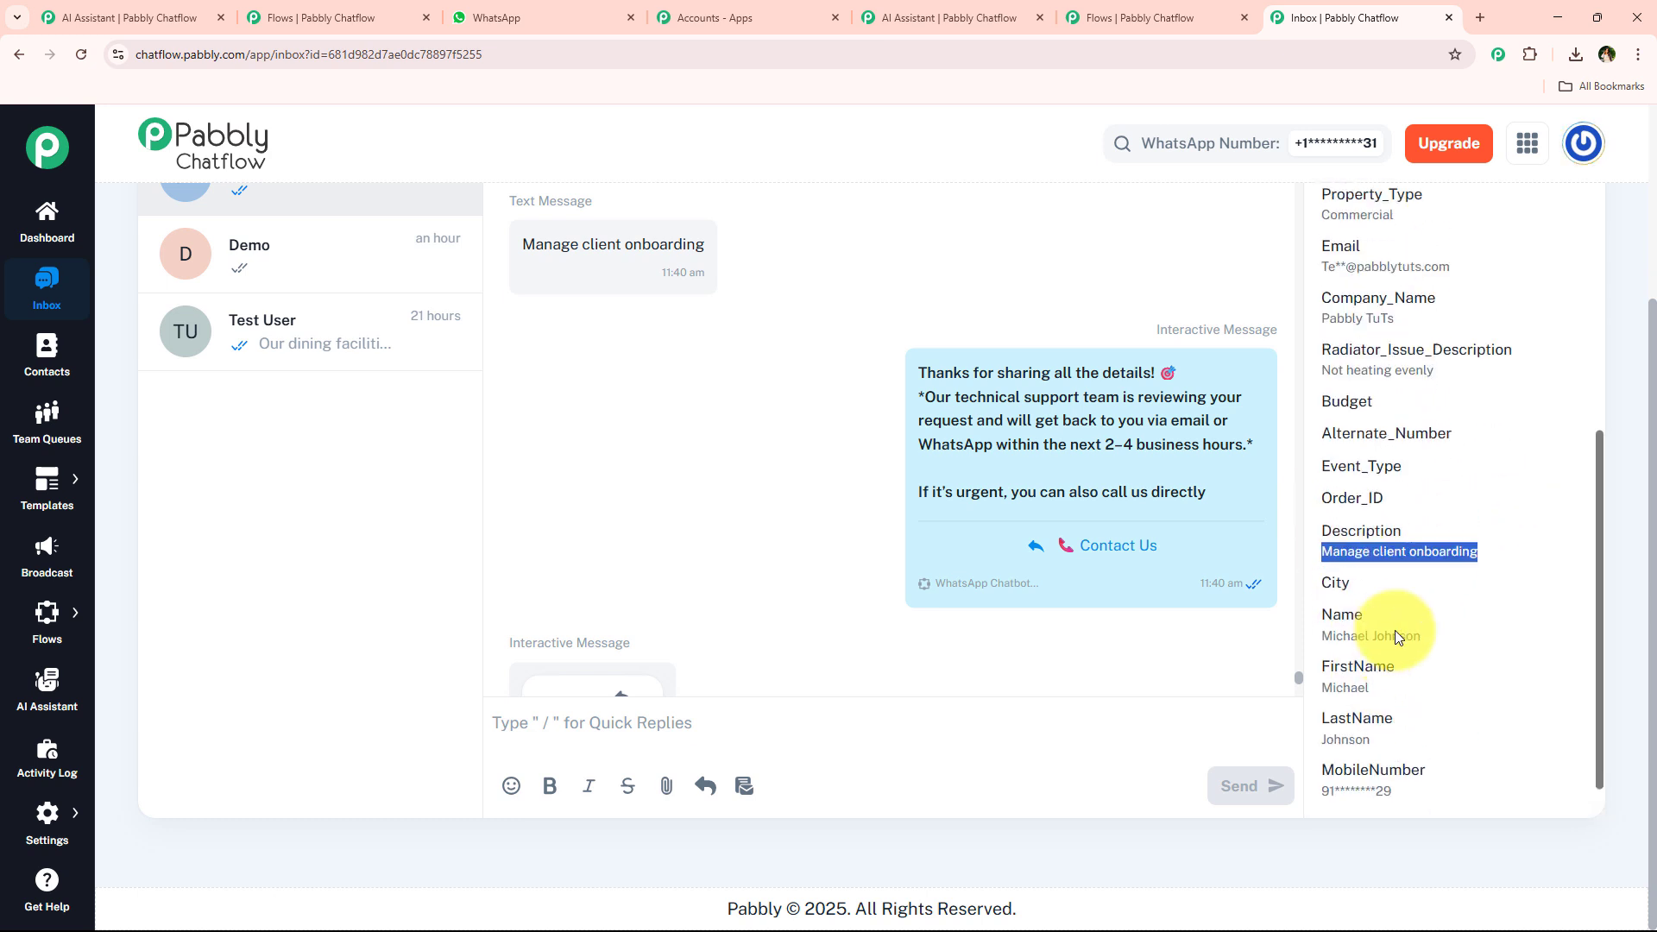
mouse_move(893, 471)
scroll(822, 494, up, 4)
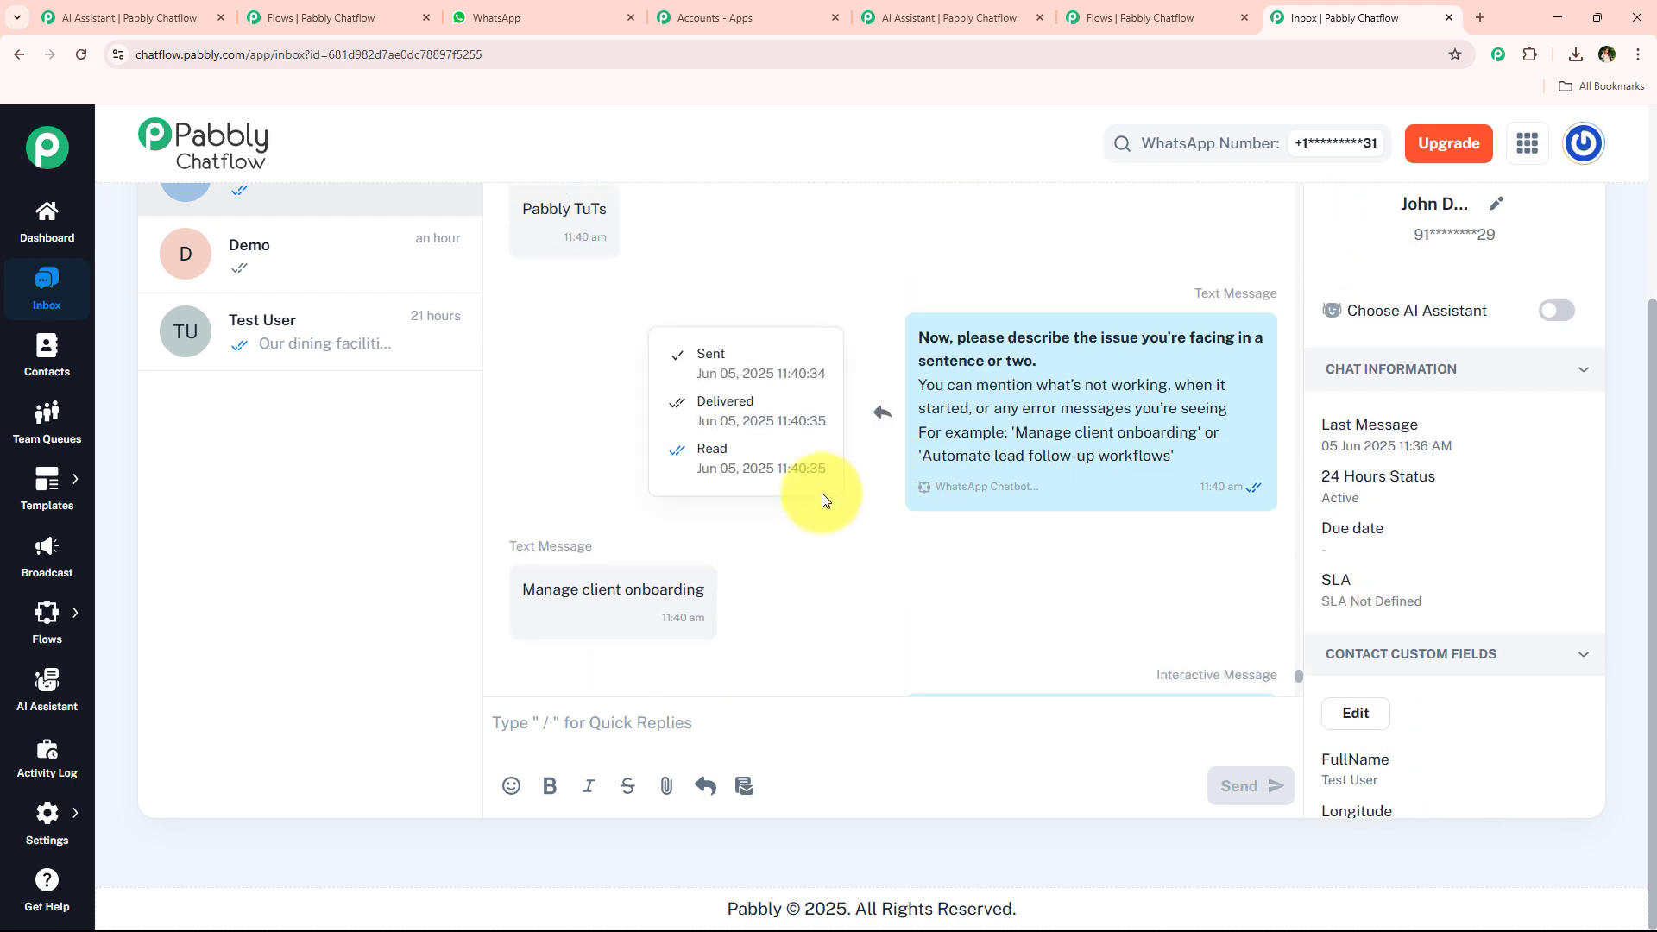
scroll(844, 504, down, 8)
scroll(847, 501, down, 2)
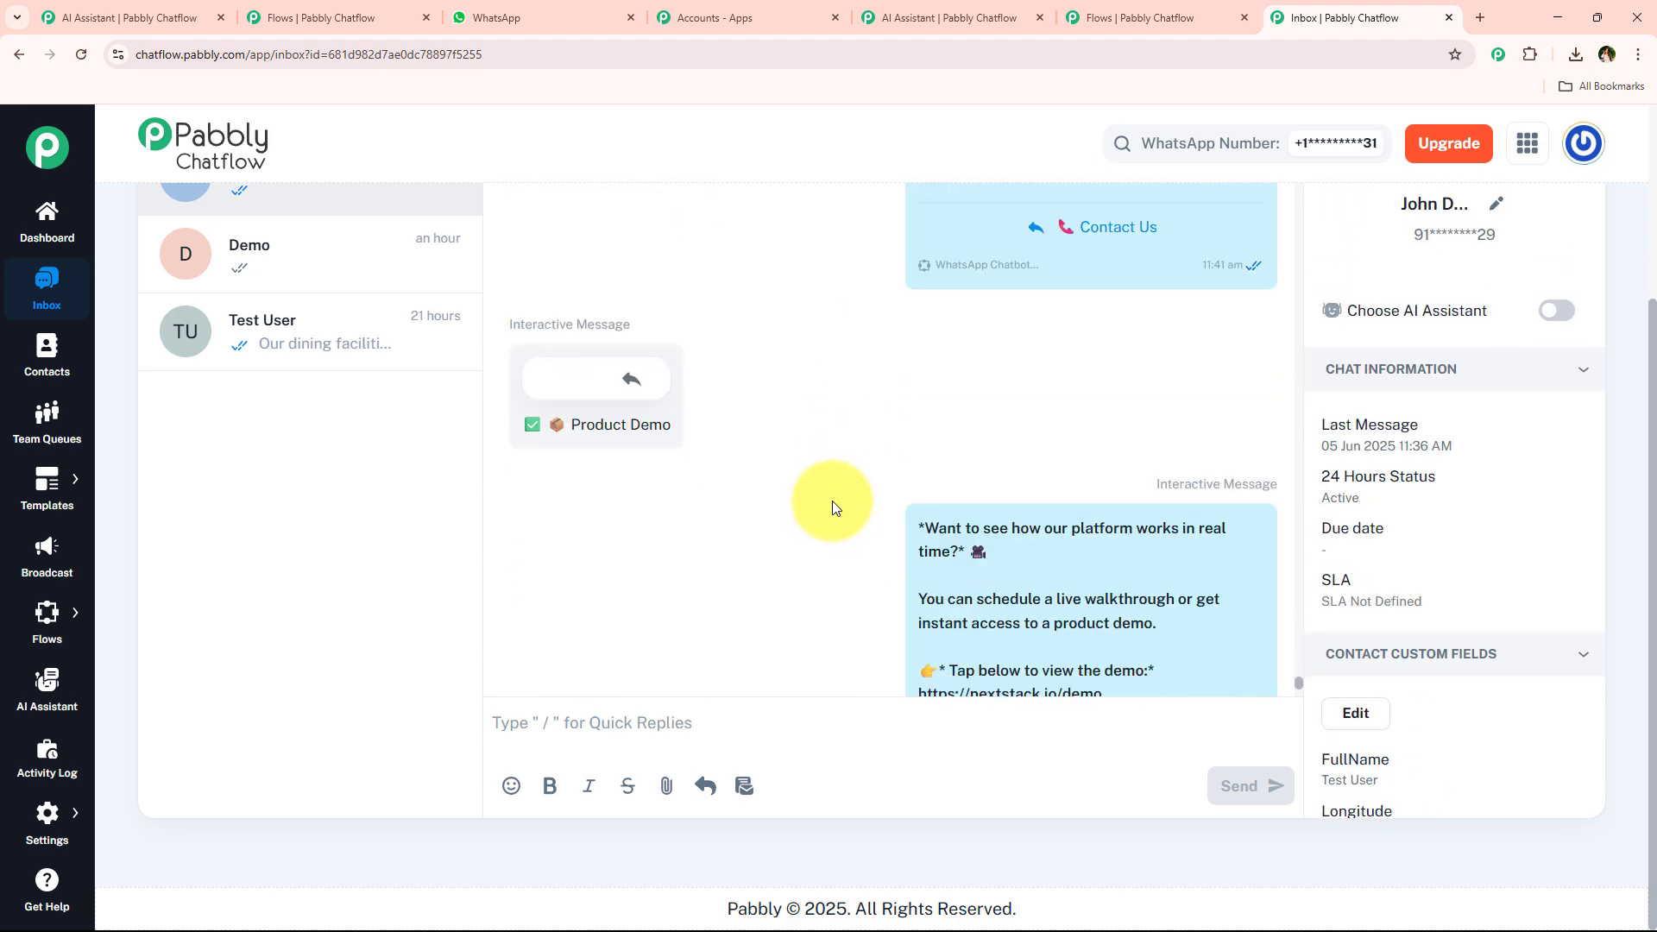
scroll(863, 703, up, 3)
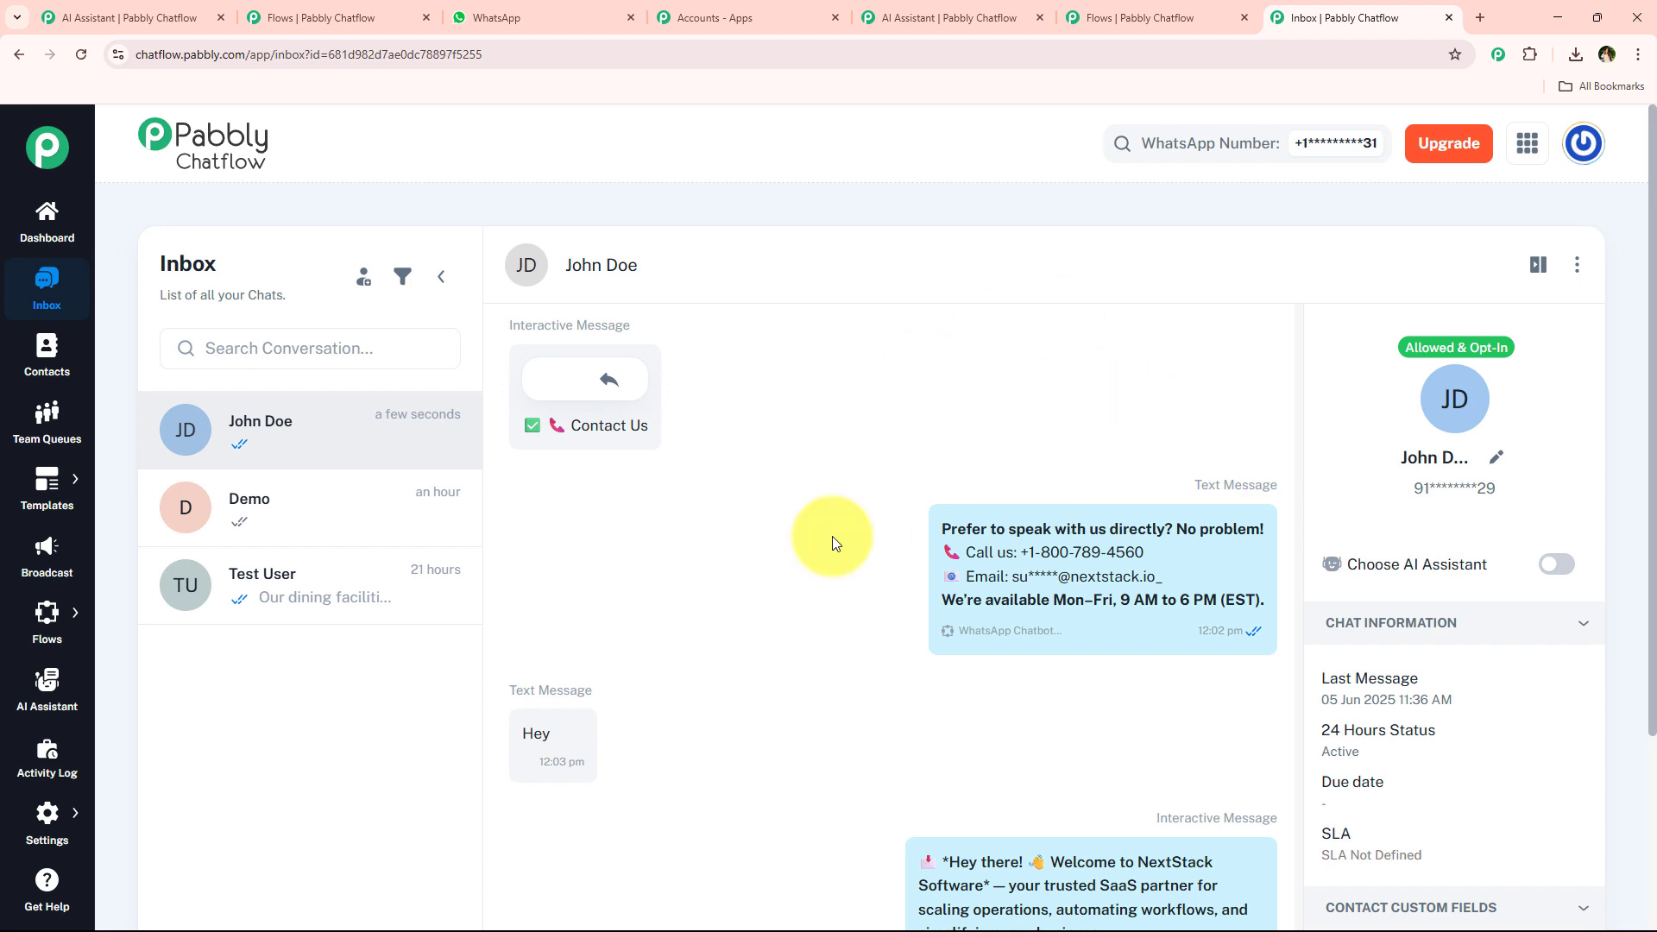
scroll(1381, 405, down, 8)
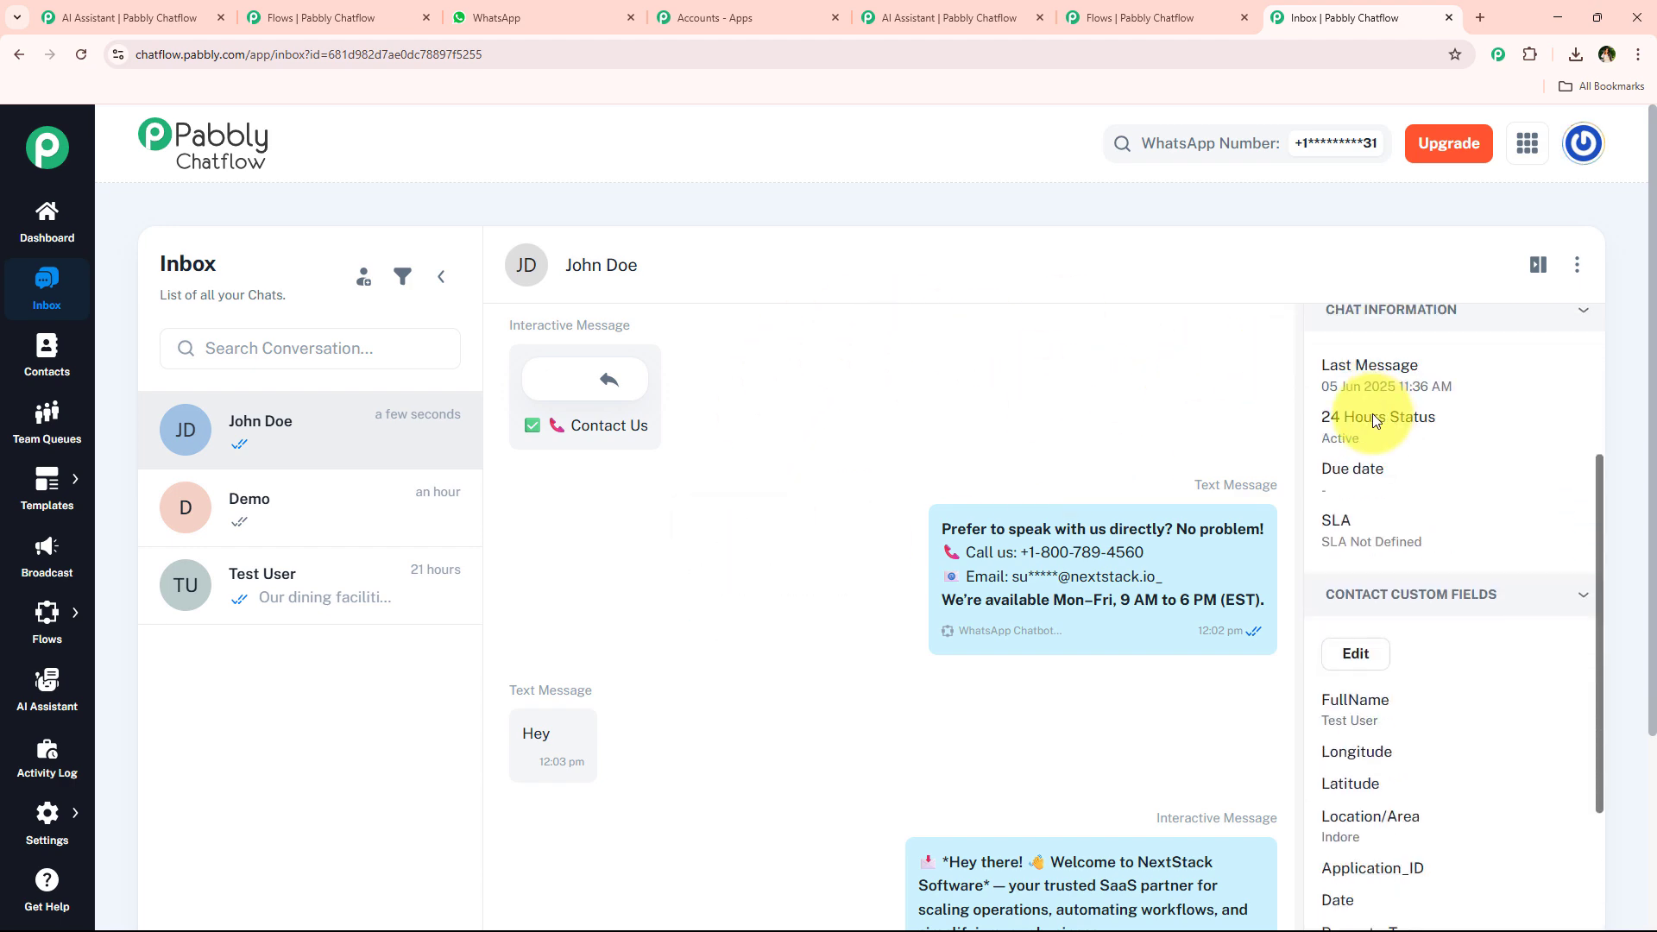
scroll(1381, 484, down, 5)
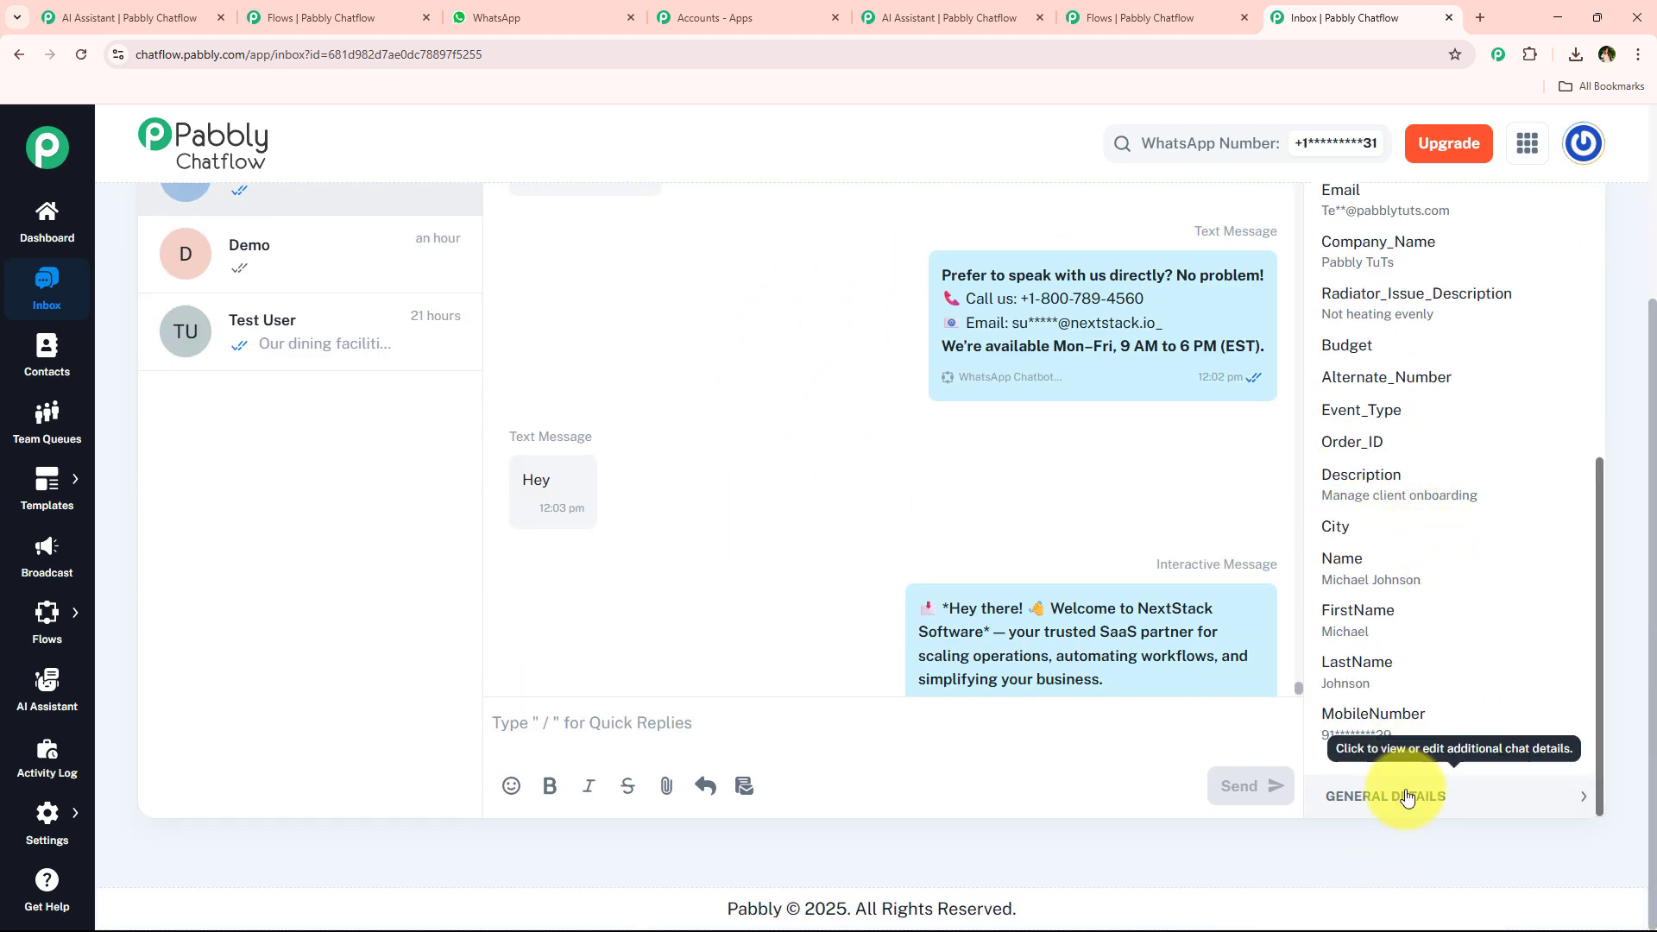
scroll(1425, 596, down, 2)
scroll(1433, 536, down, 3)
Open the chat owner team member options in the general details and keep the assigned team member.
click(1359, 387)
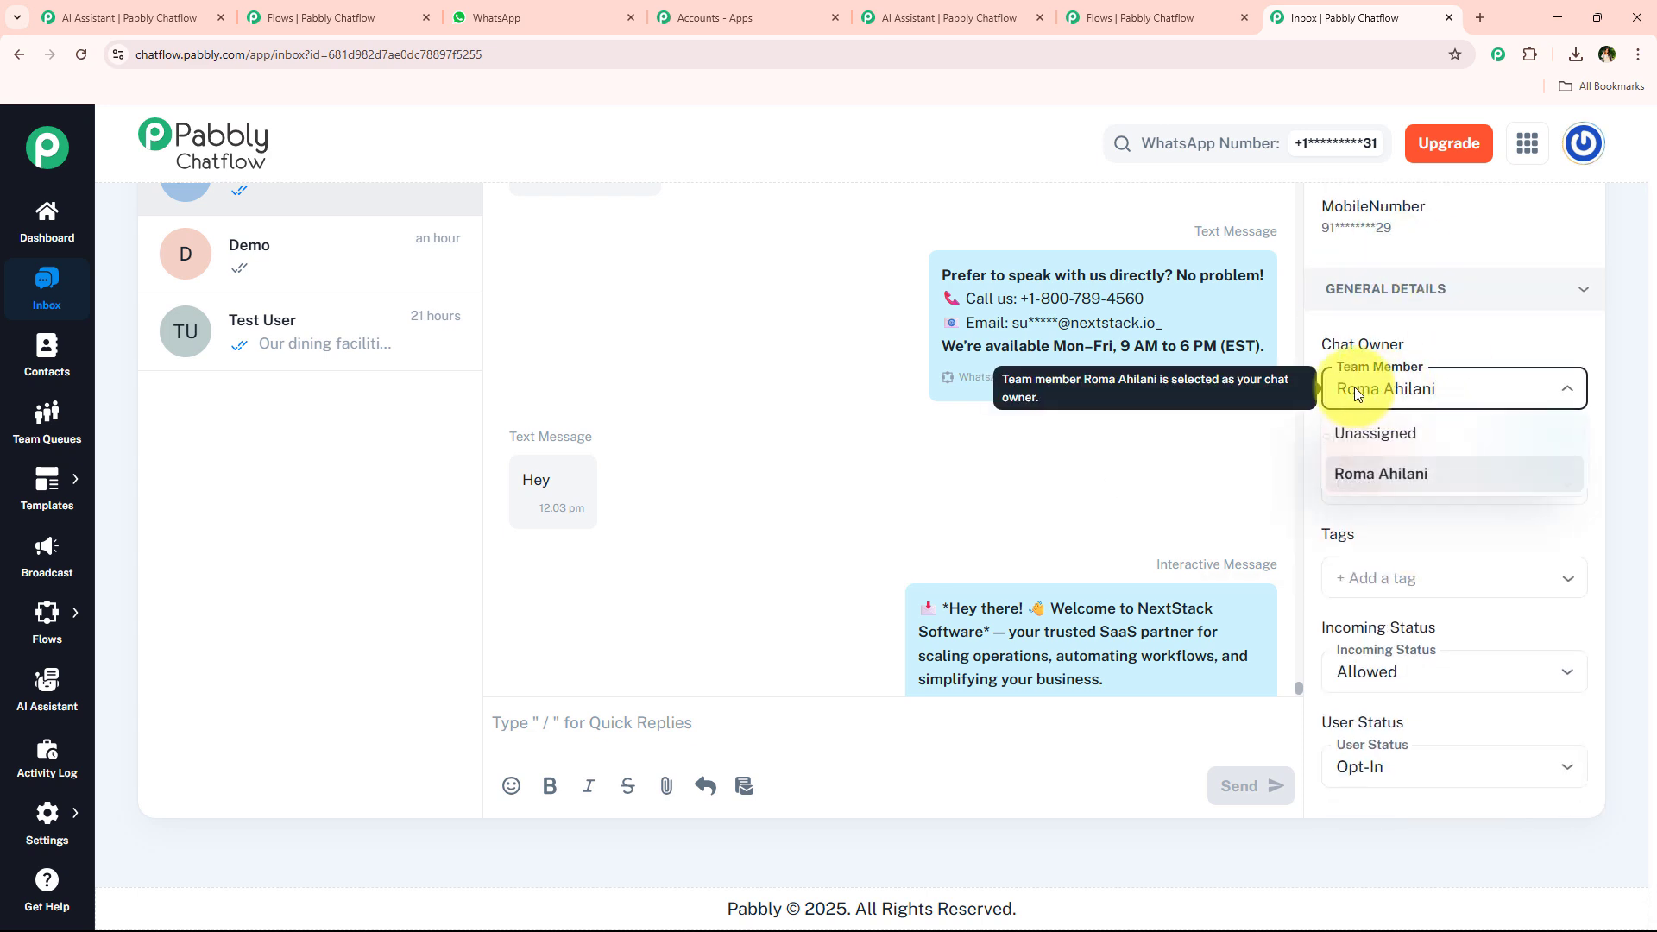
click(1424, 477)
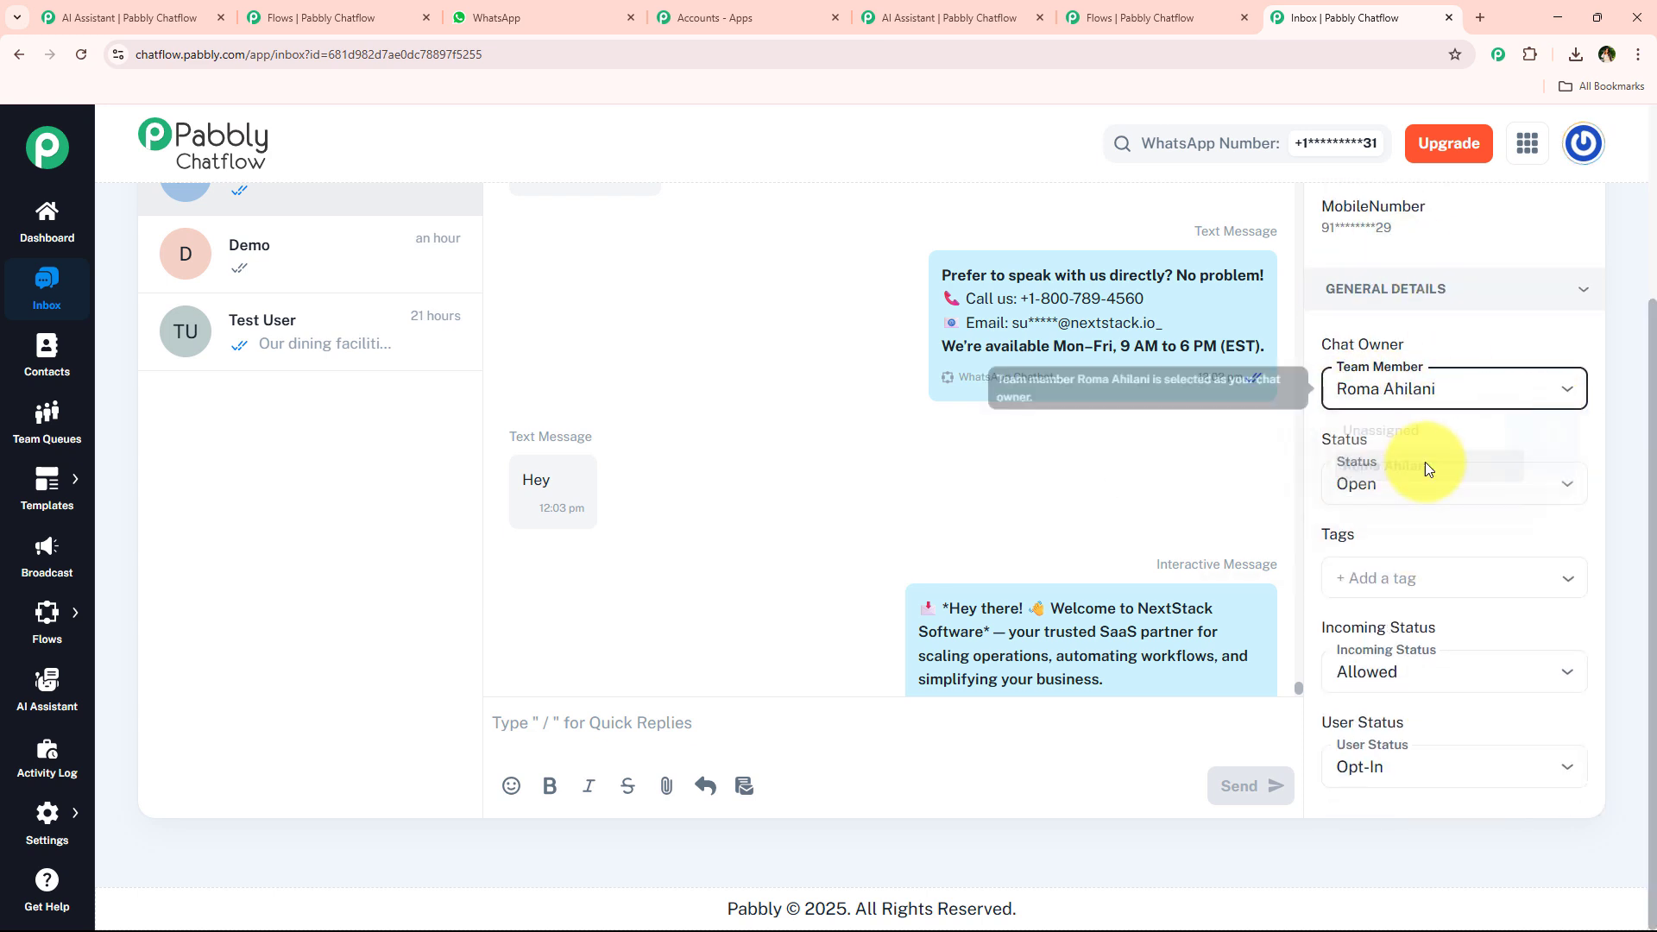
click(1431, 389)
click(1429, 477)
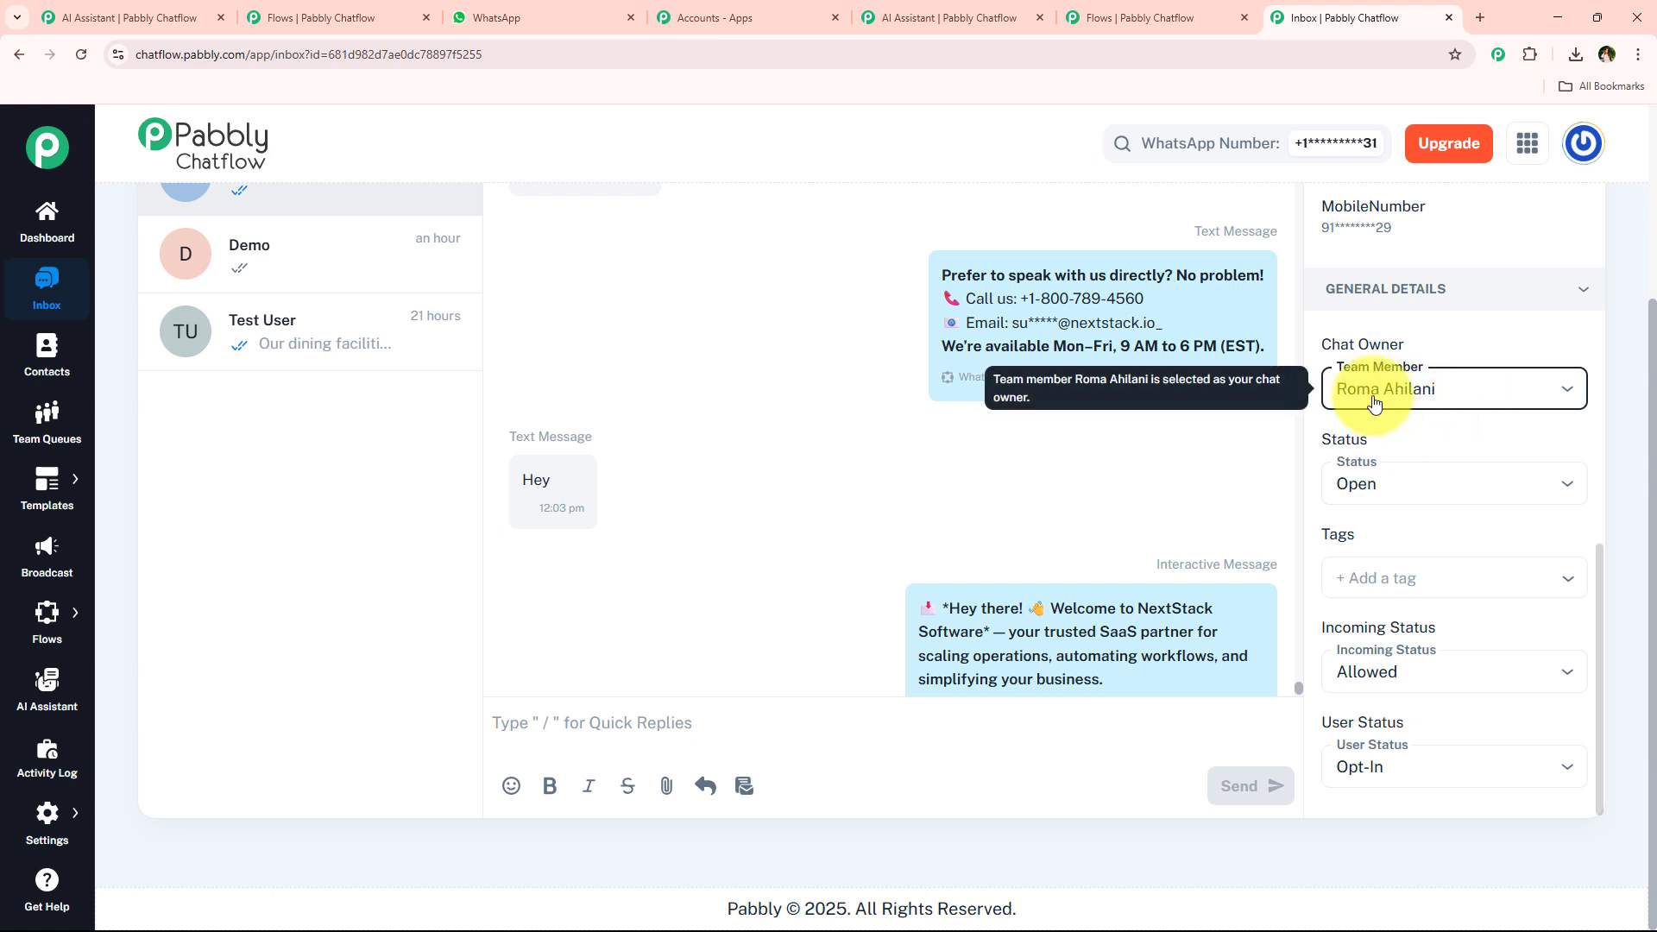
click(1390, 390)
click(1463, 385)
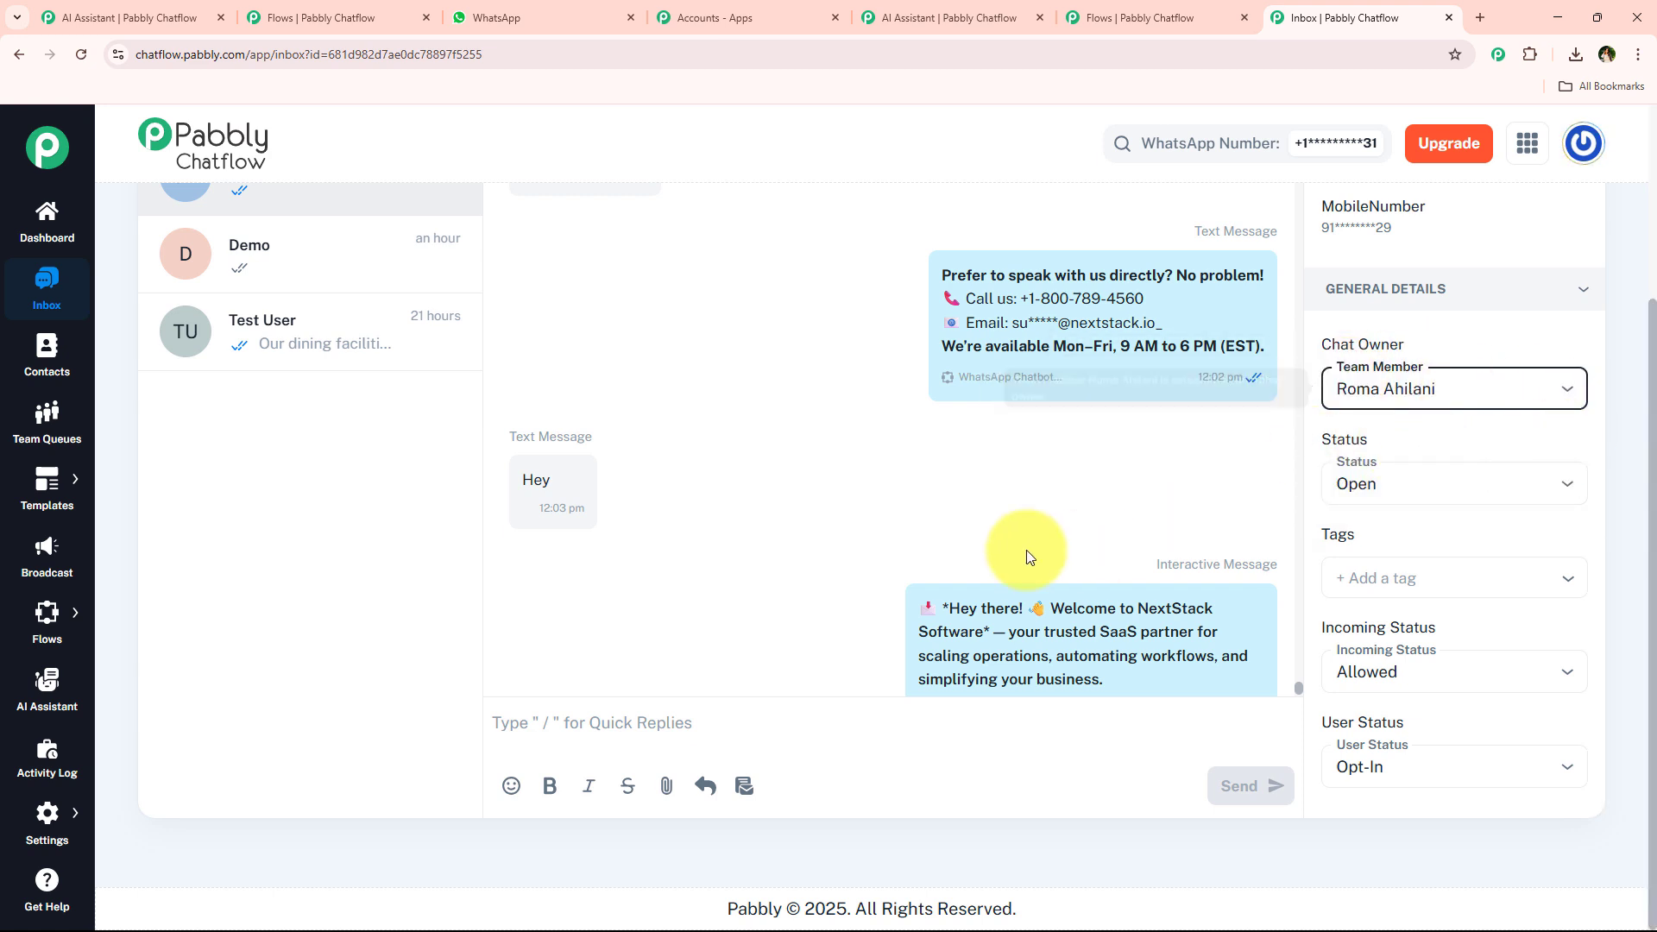
Scroll through the test conversation in the inbox to review the chatbot's welcome message and reply buttons.
scroll(1006, 562, down, 3)
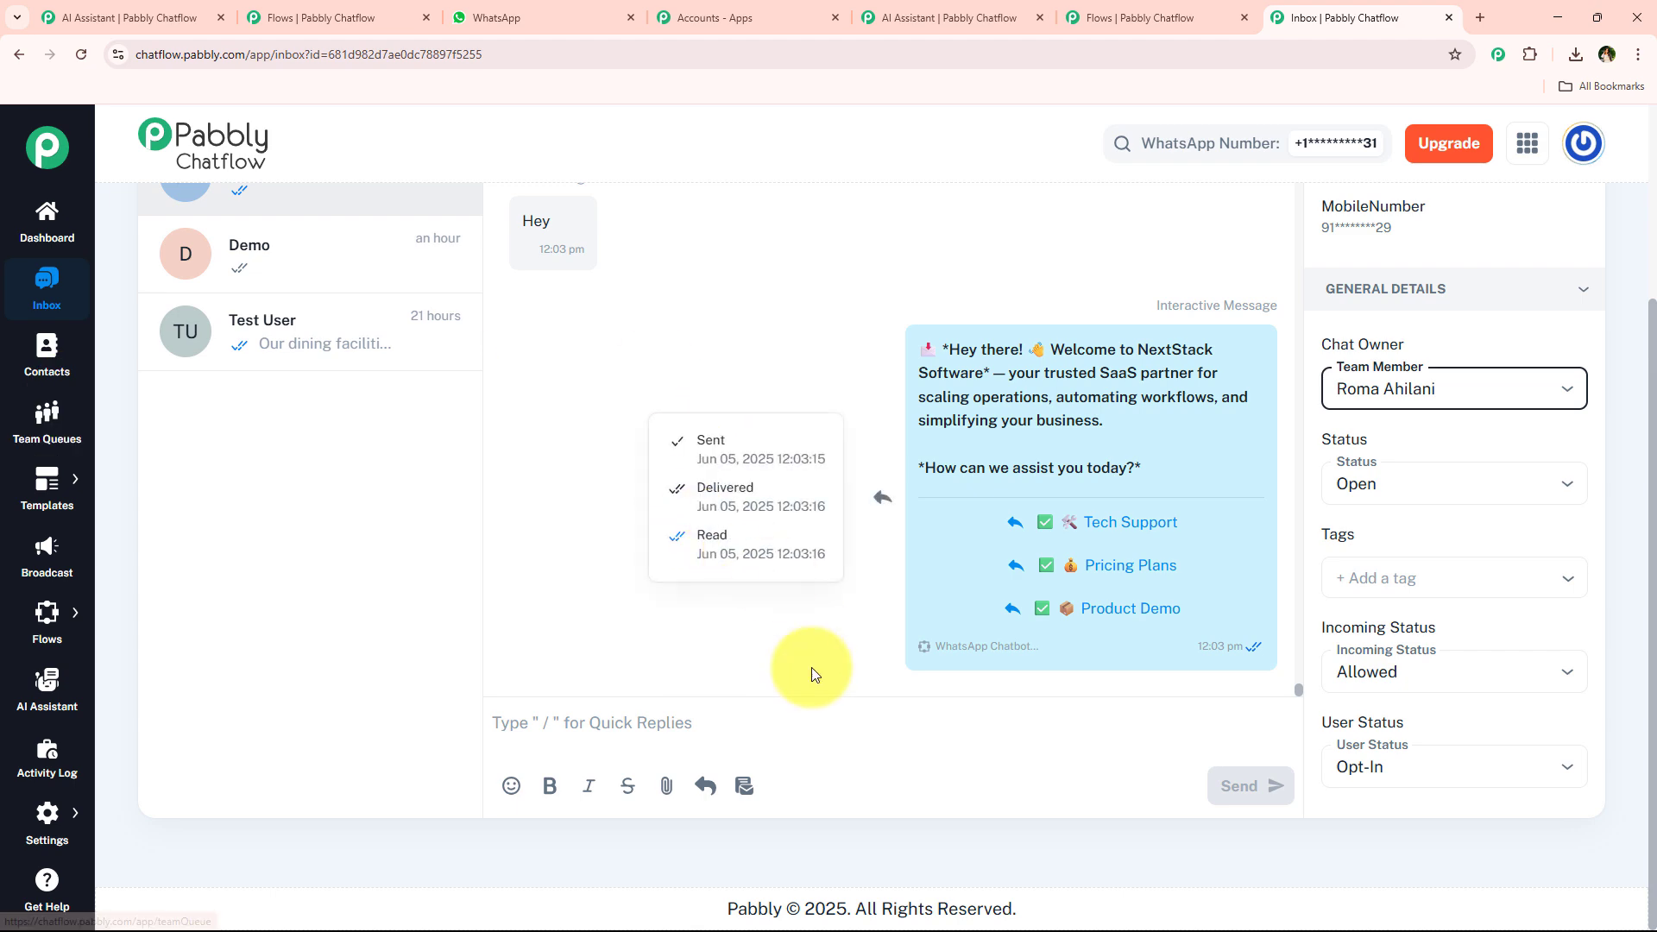
scroll(736, 572, up, 1)
scroll(736, 571, up, 3)
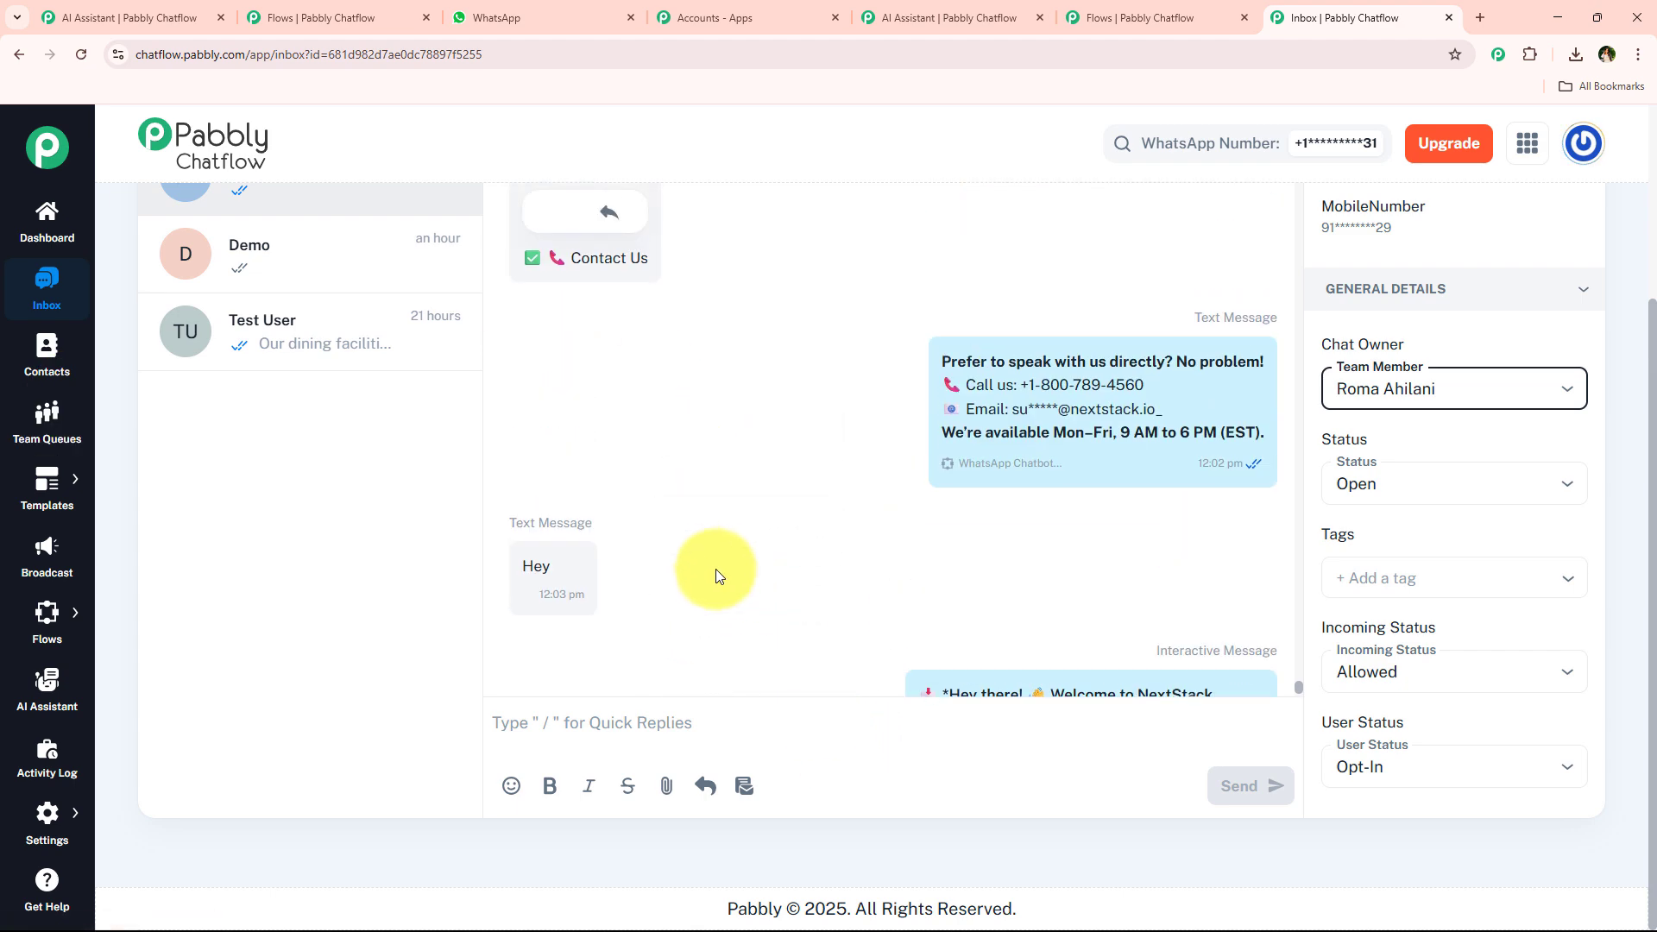
Switch to the AI assistant tab, then the flow tab, and pan across the chatbot flow's question nodes.
click(950, 18)
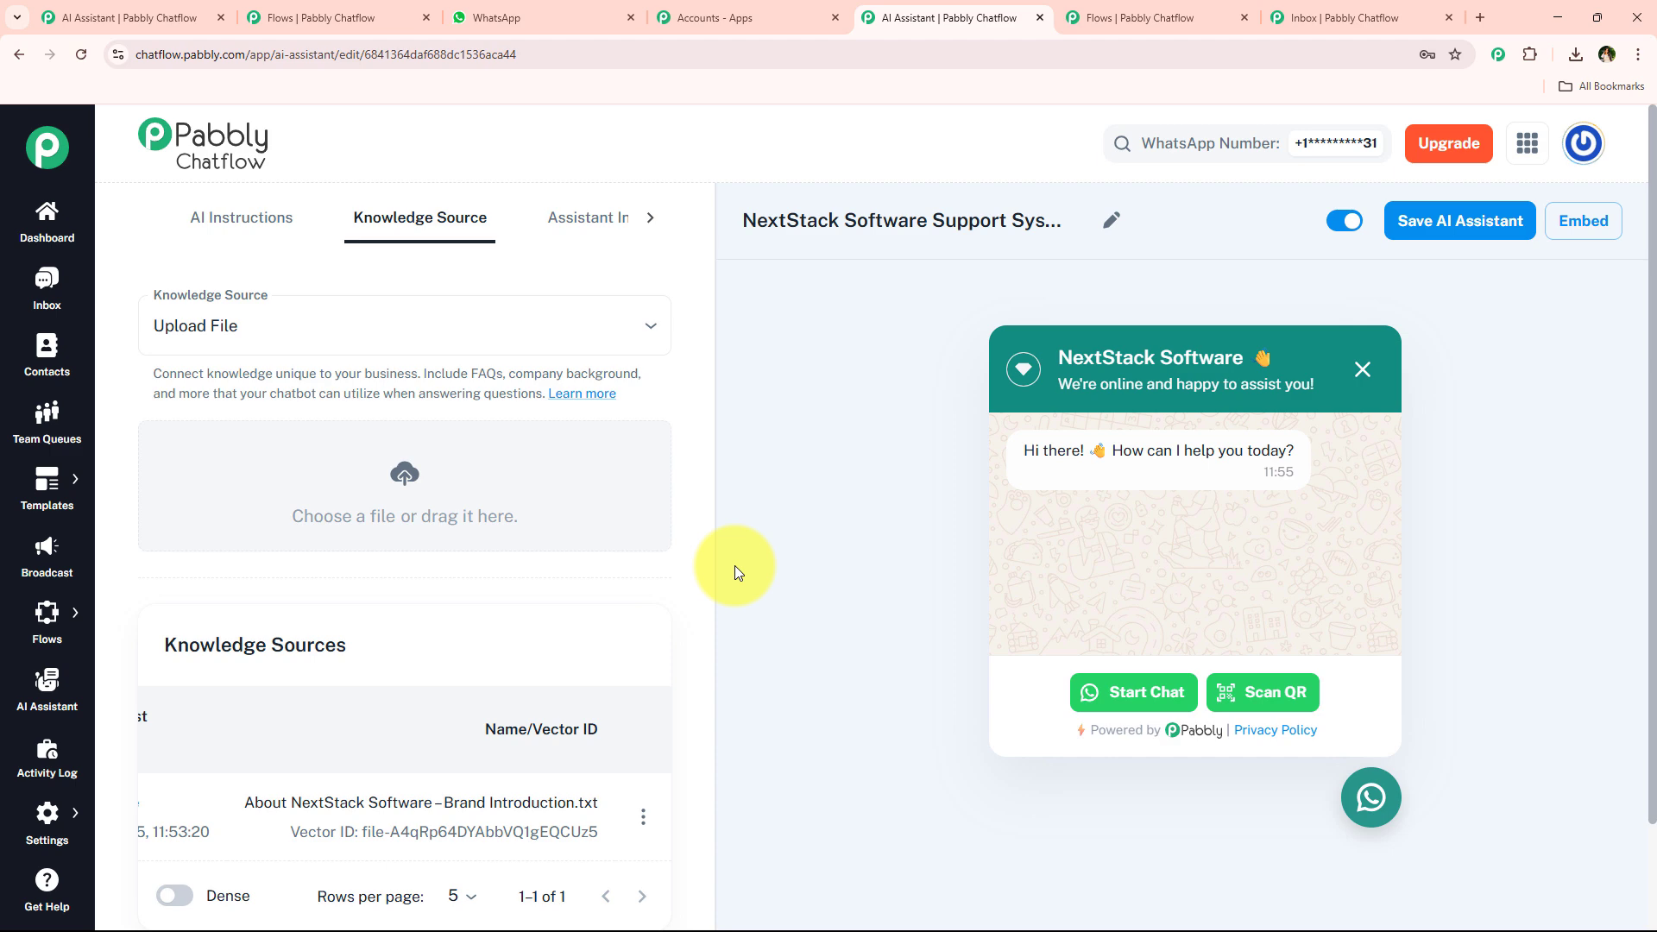
click(1166, 19)
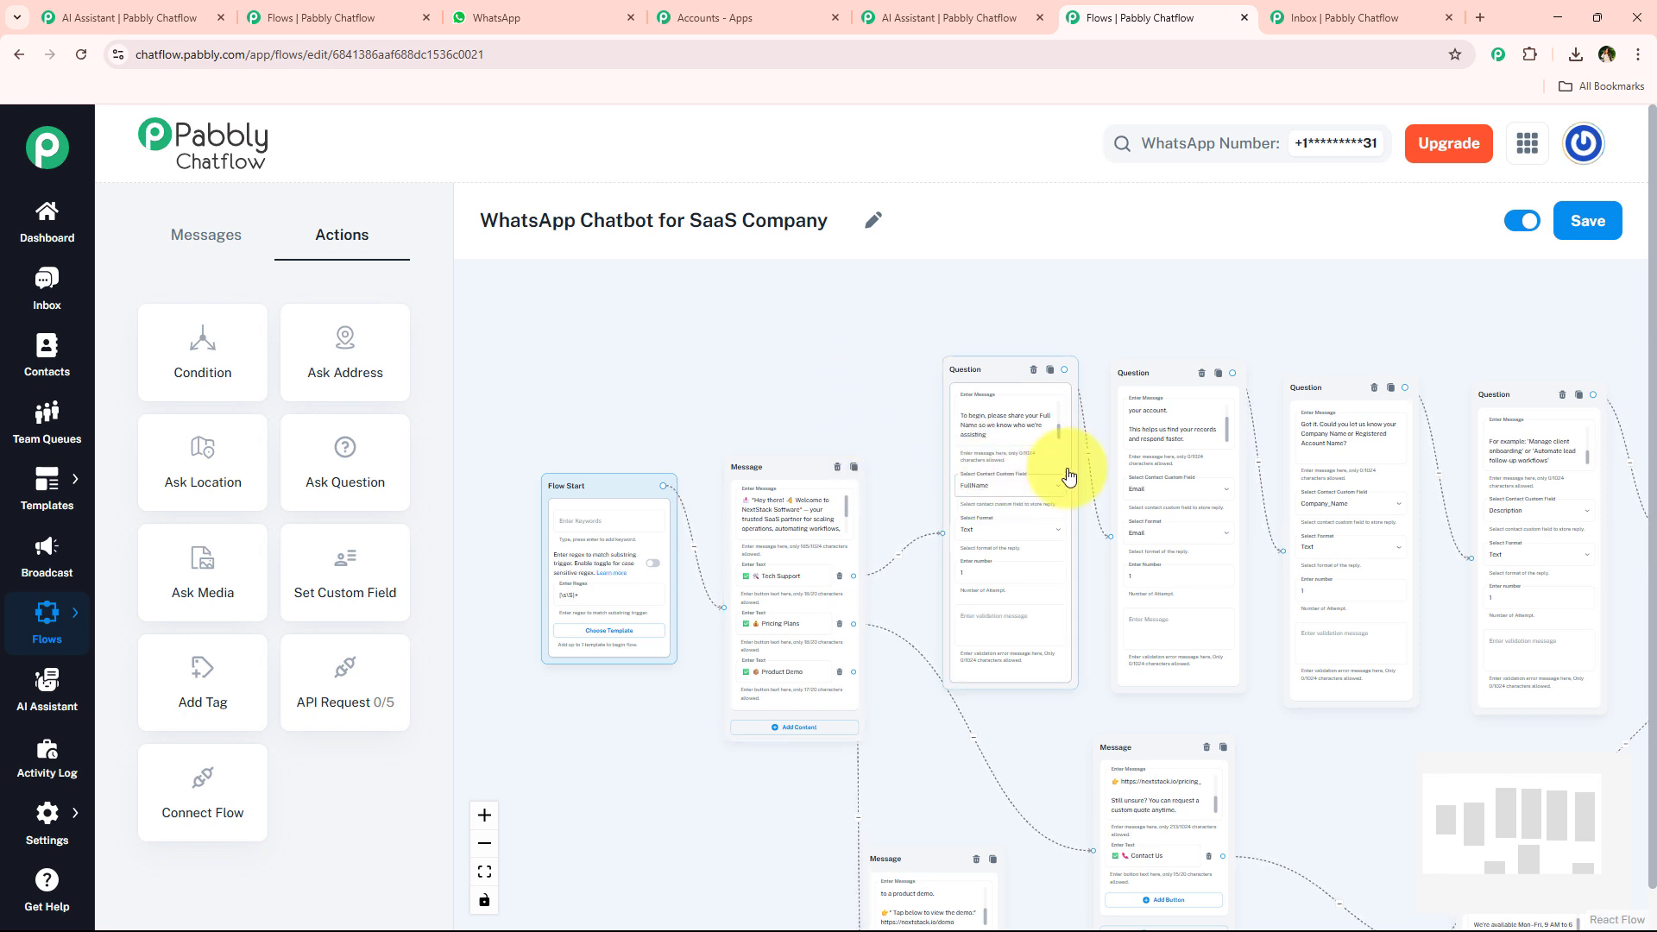
drag(1277, 317, 906, 314)
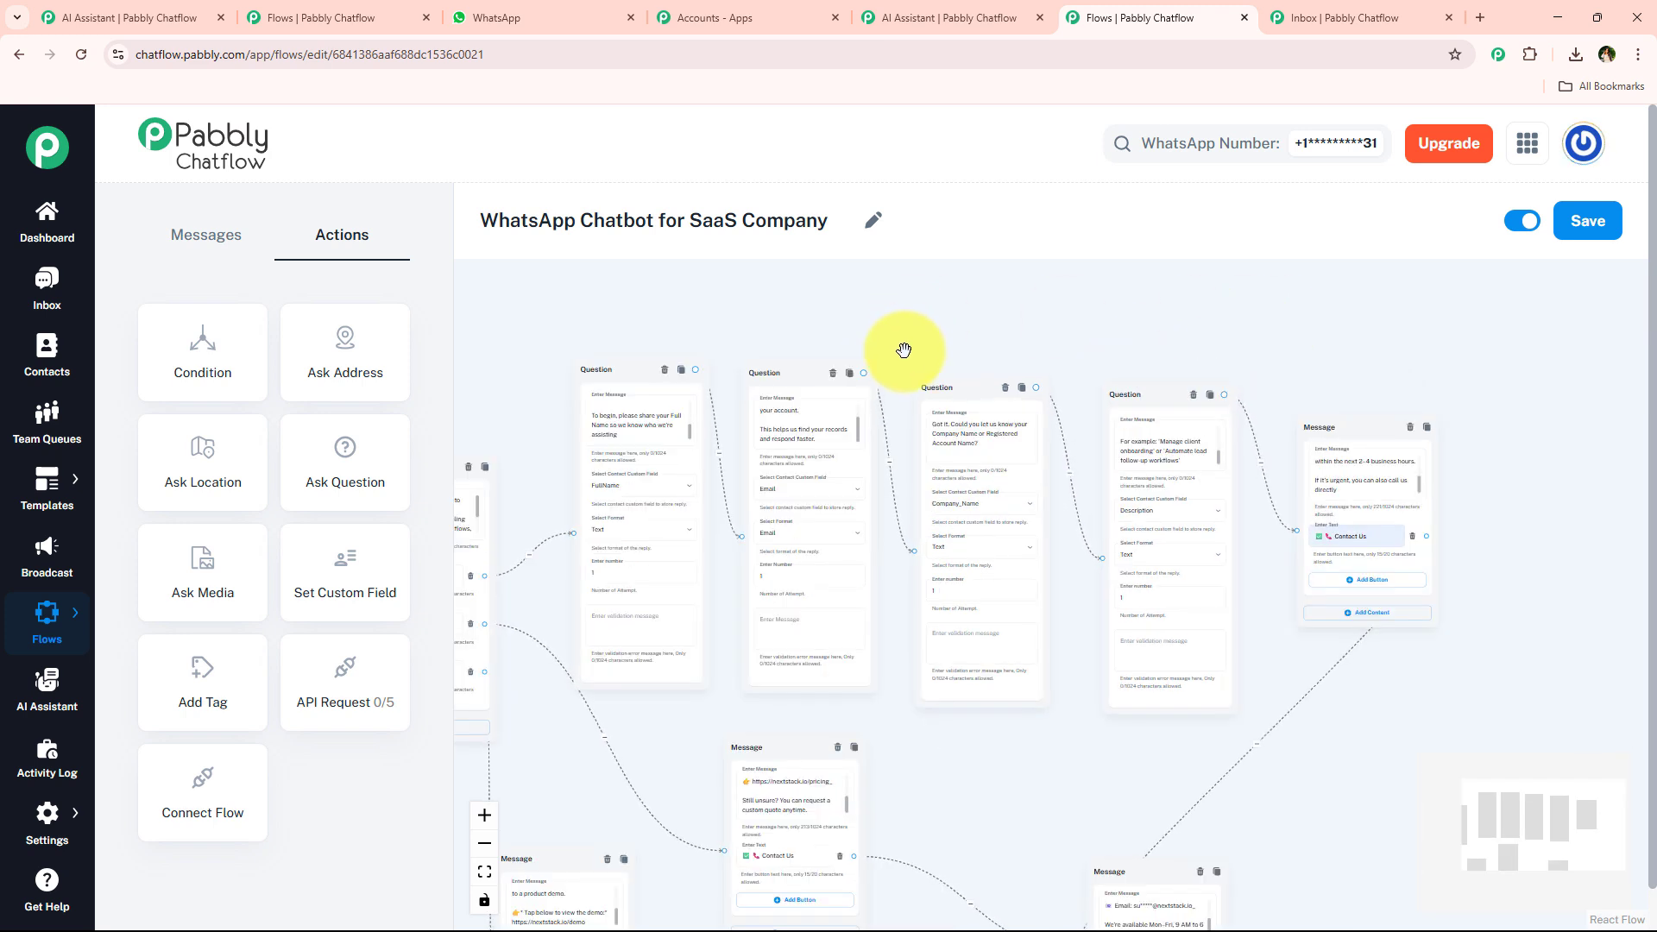
click(950, 10)
click(1122, 13)
drag(858, 322, 1040, 311)
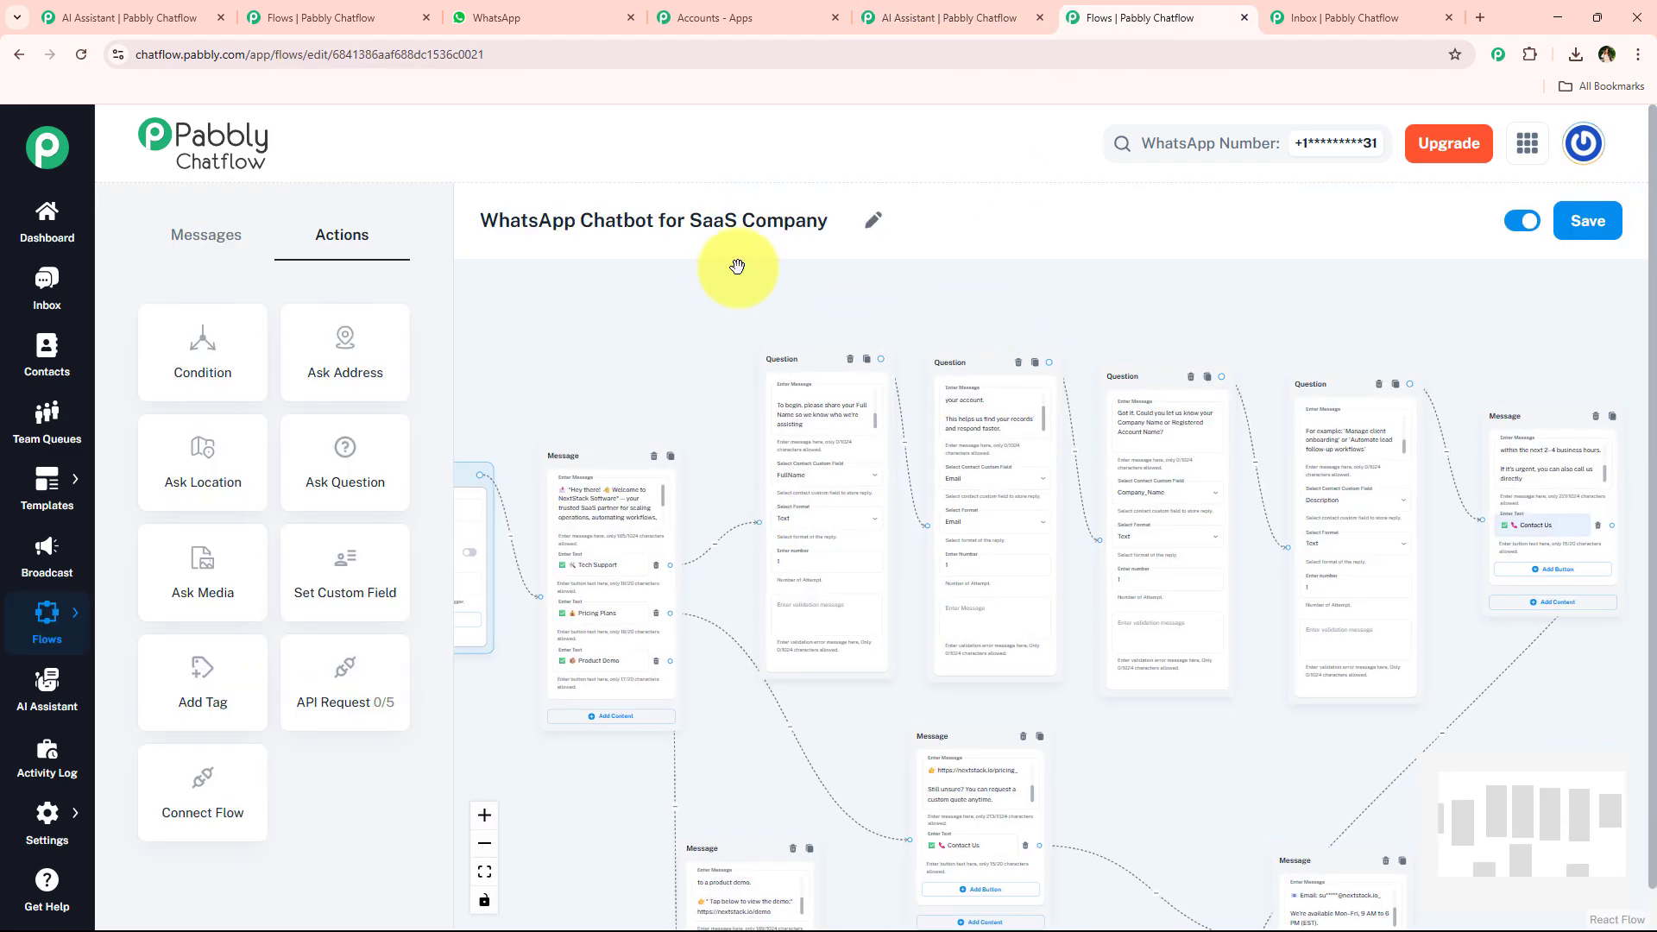
drag(691, 221, 837, 222)
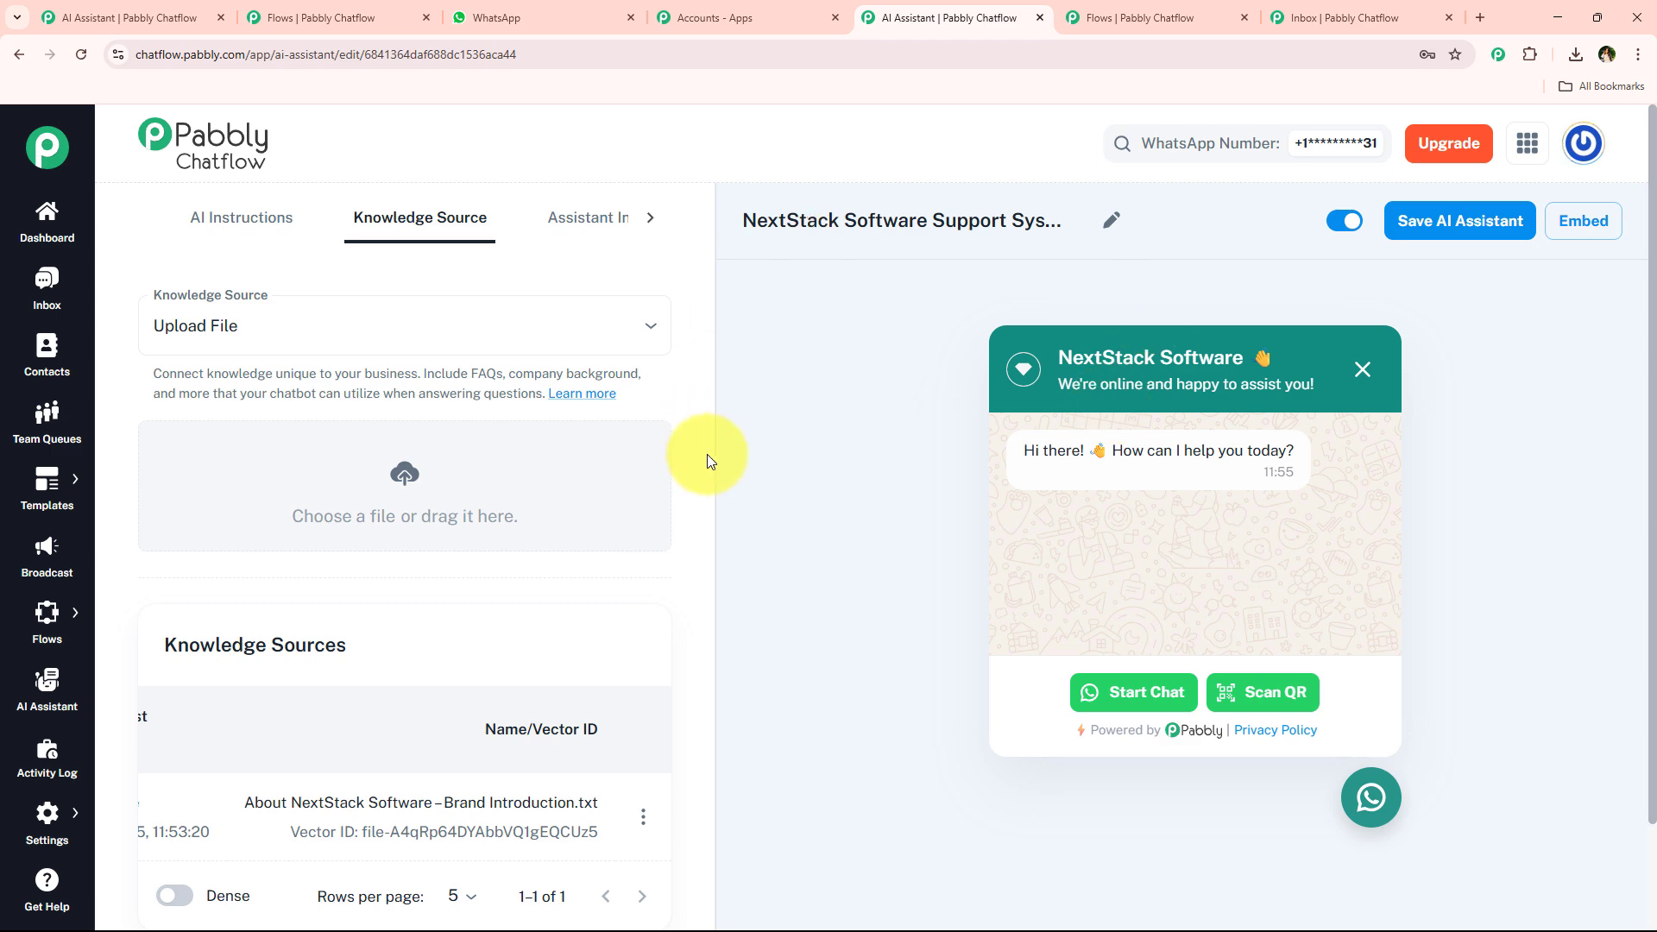
View the AI assistant's embed script and its Scan QR code, closing both dialogs without changes.
click(1586, 221)
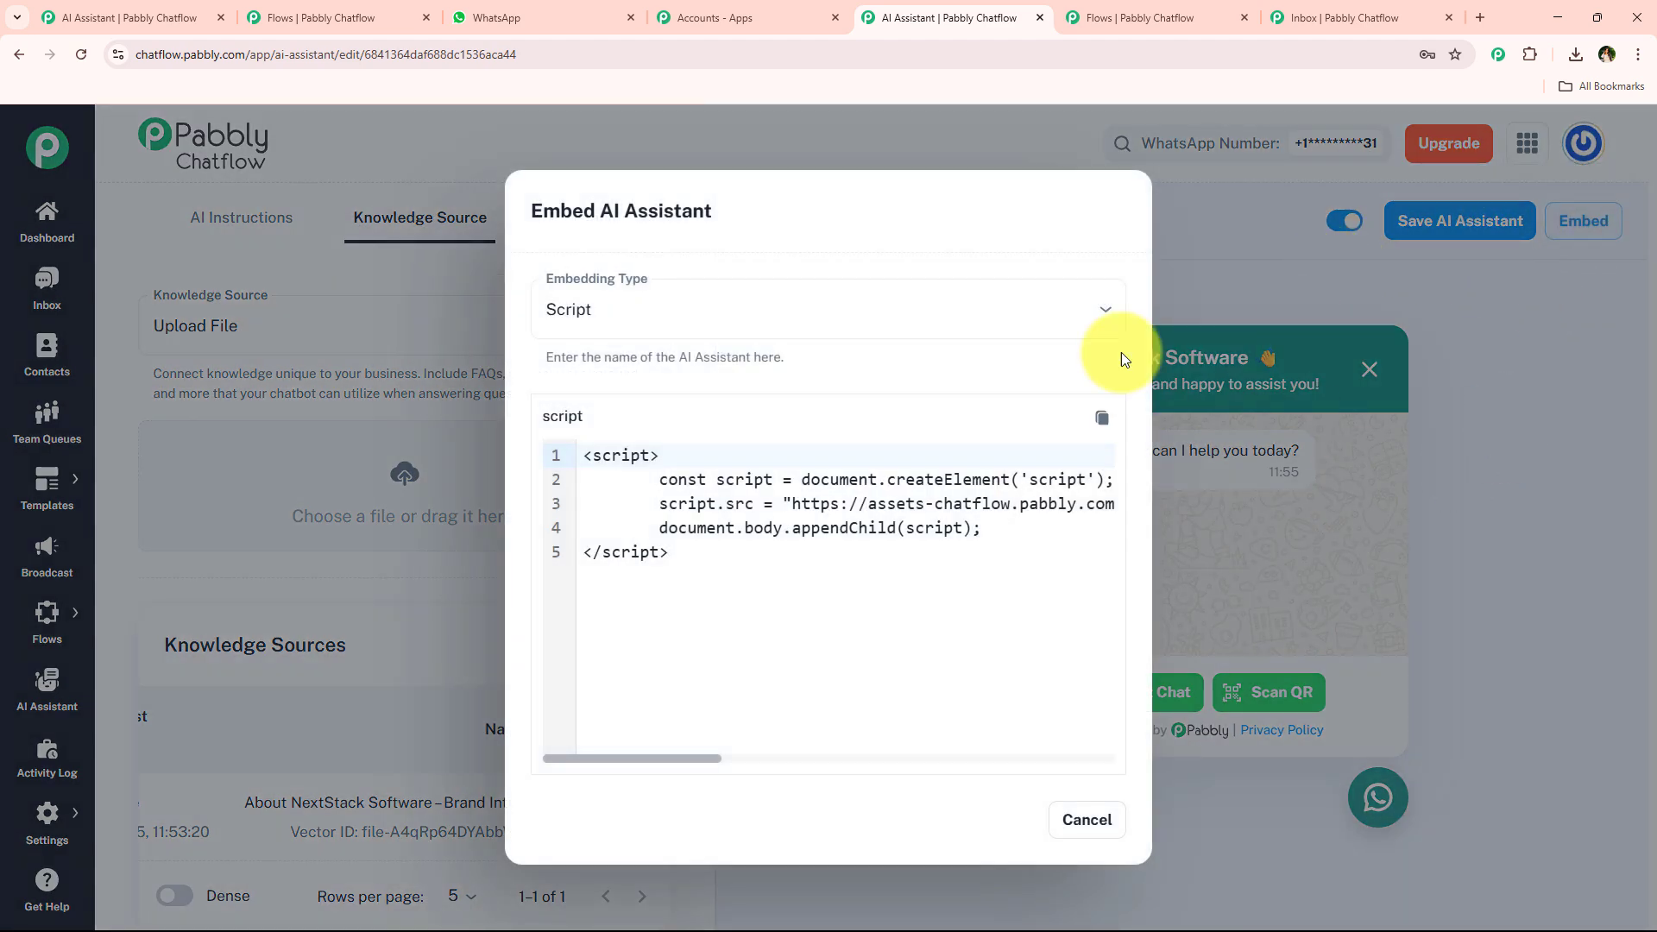
drag(829, 557, 584, 458)
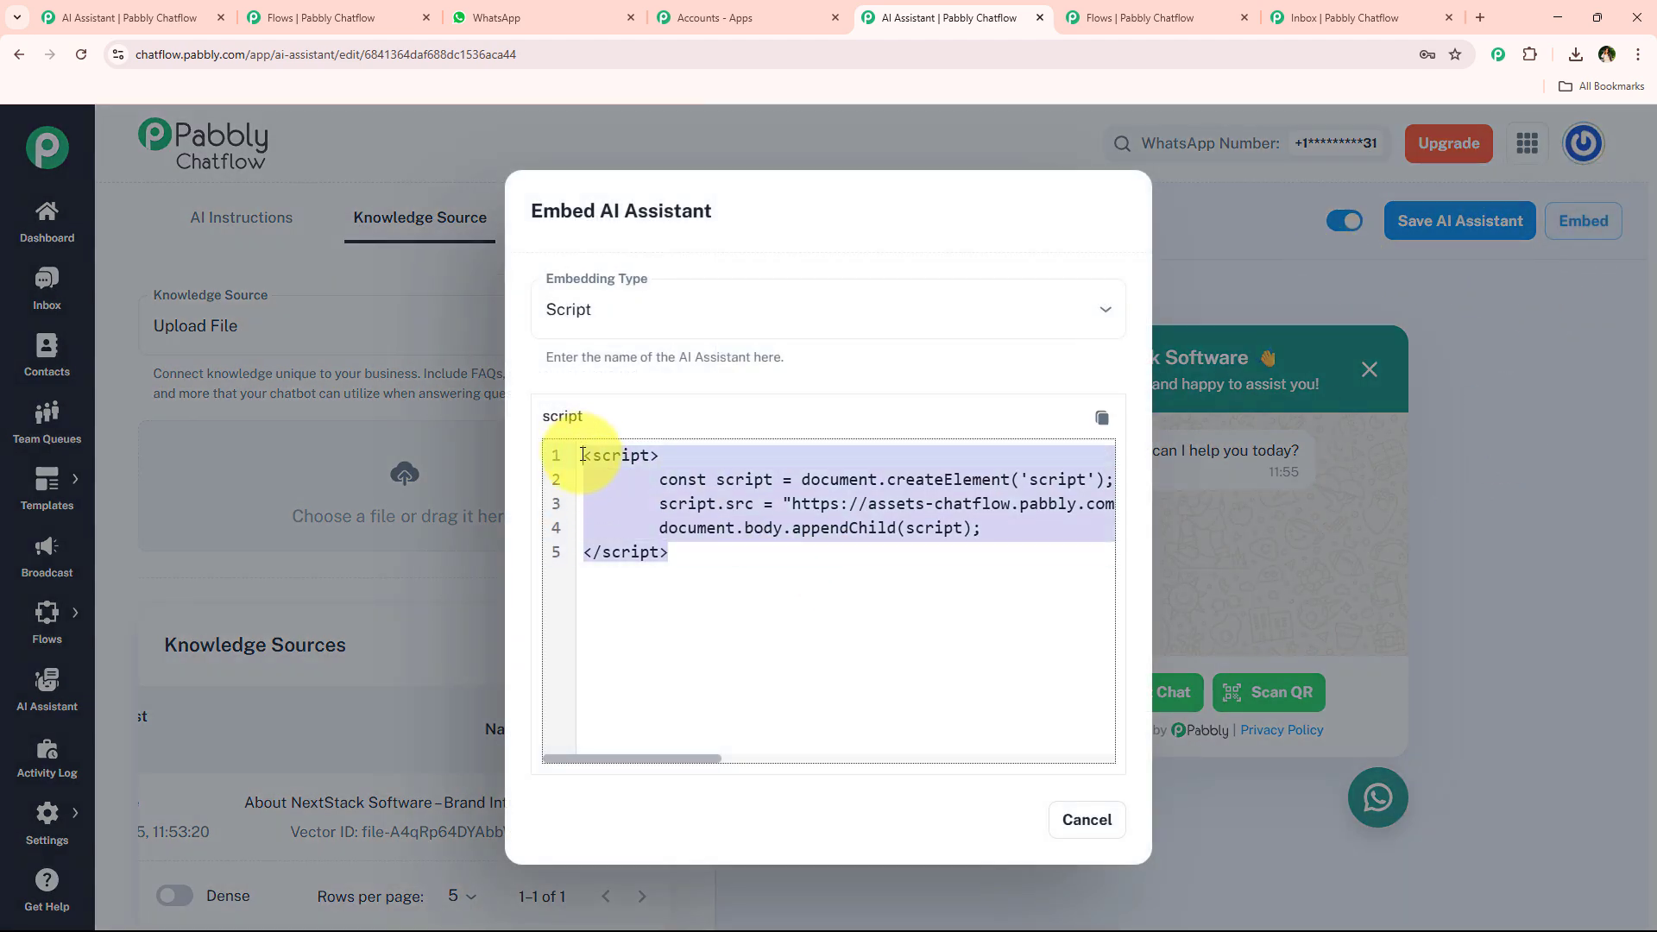
click(1072, 823)
click(1273, 697)
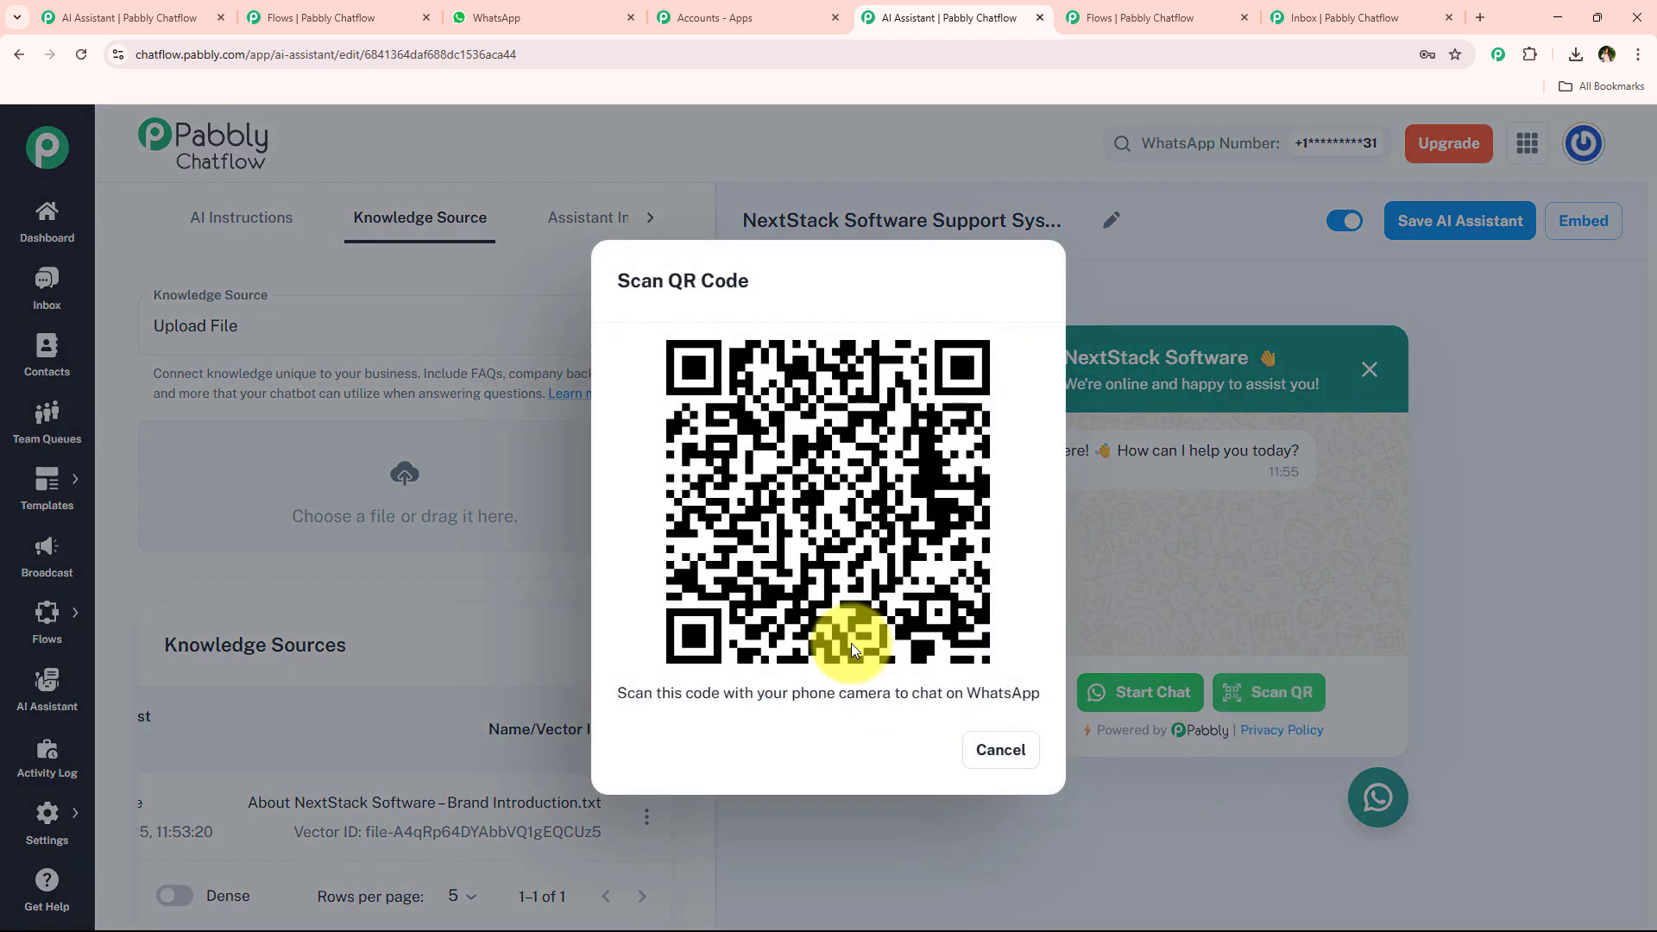
click(1010, 747)
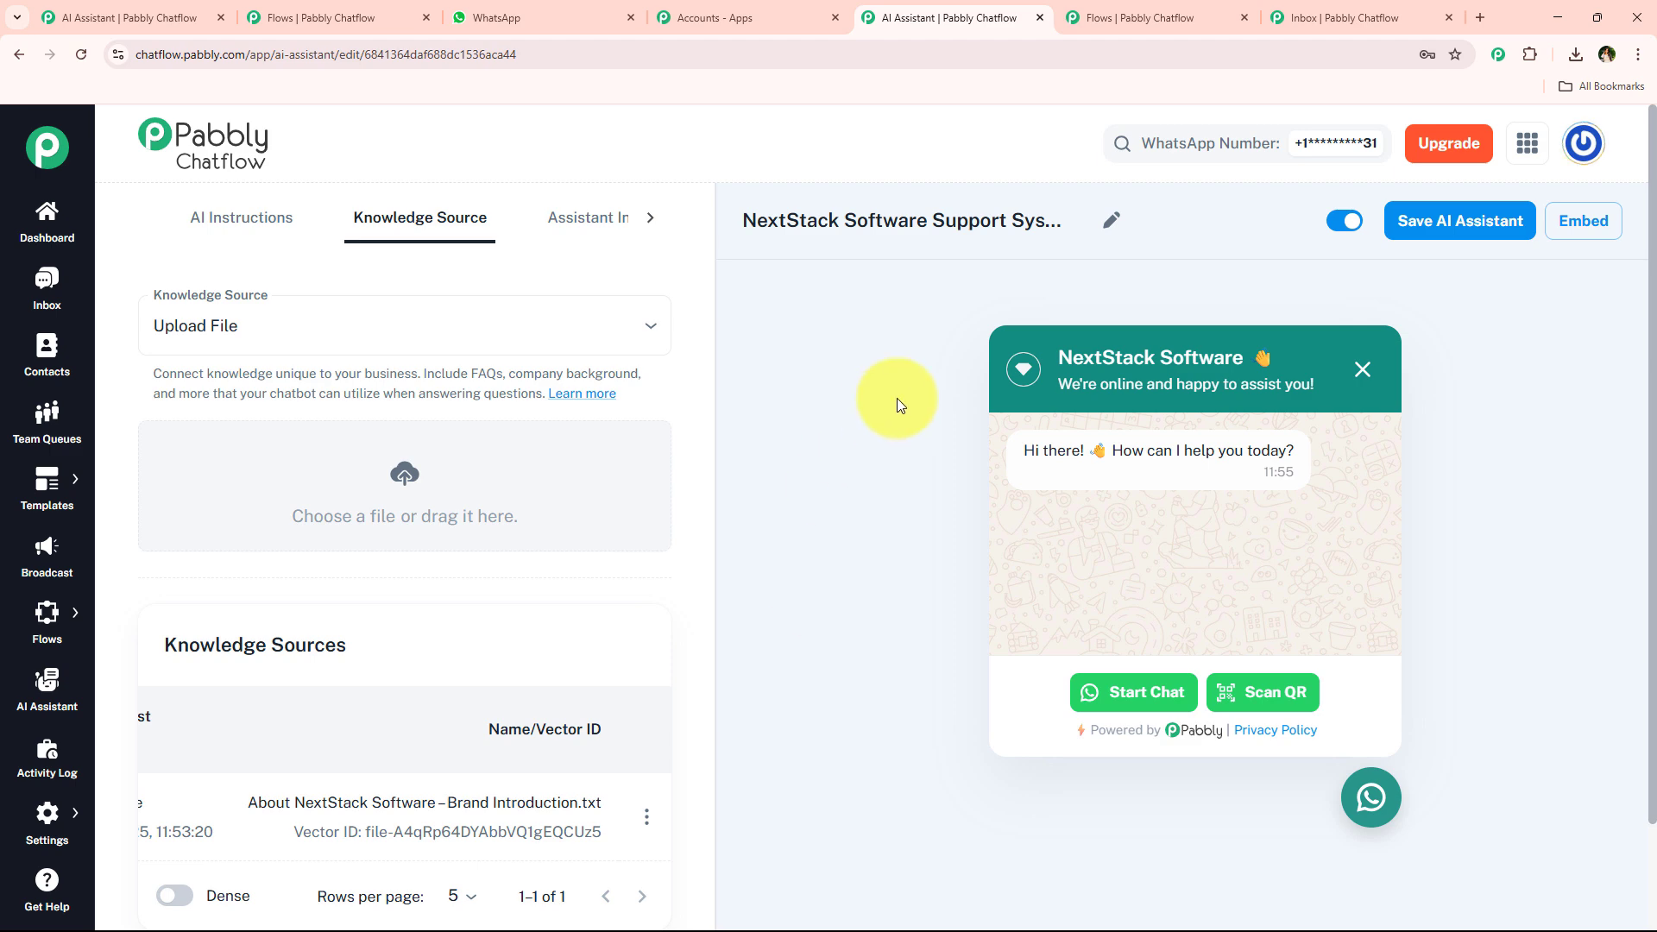
Pan and zoom across the WhatsApp Chatbot for SaaS Company flow back to the Flow Start node.
click(1108, 11)
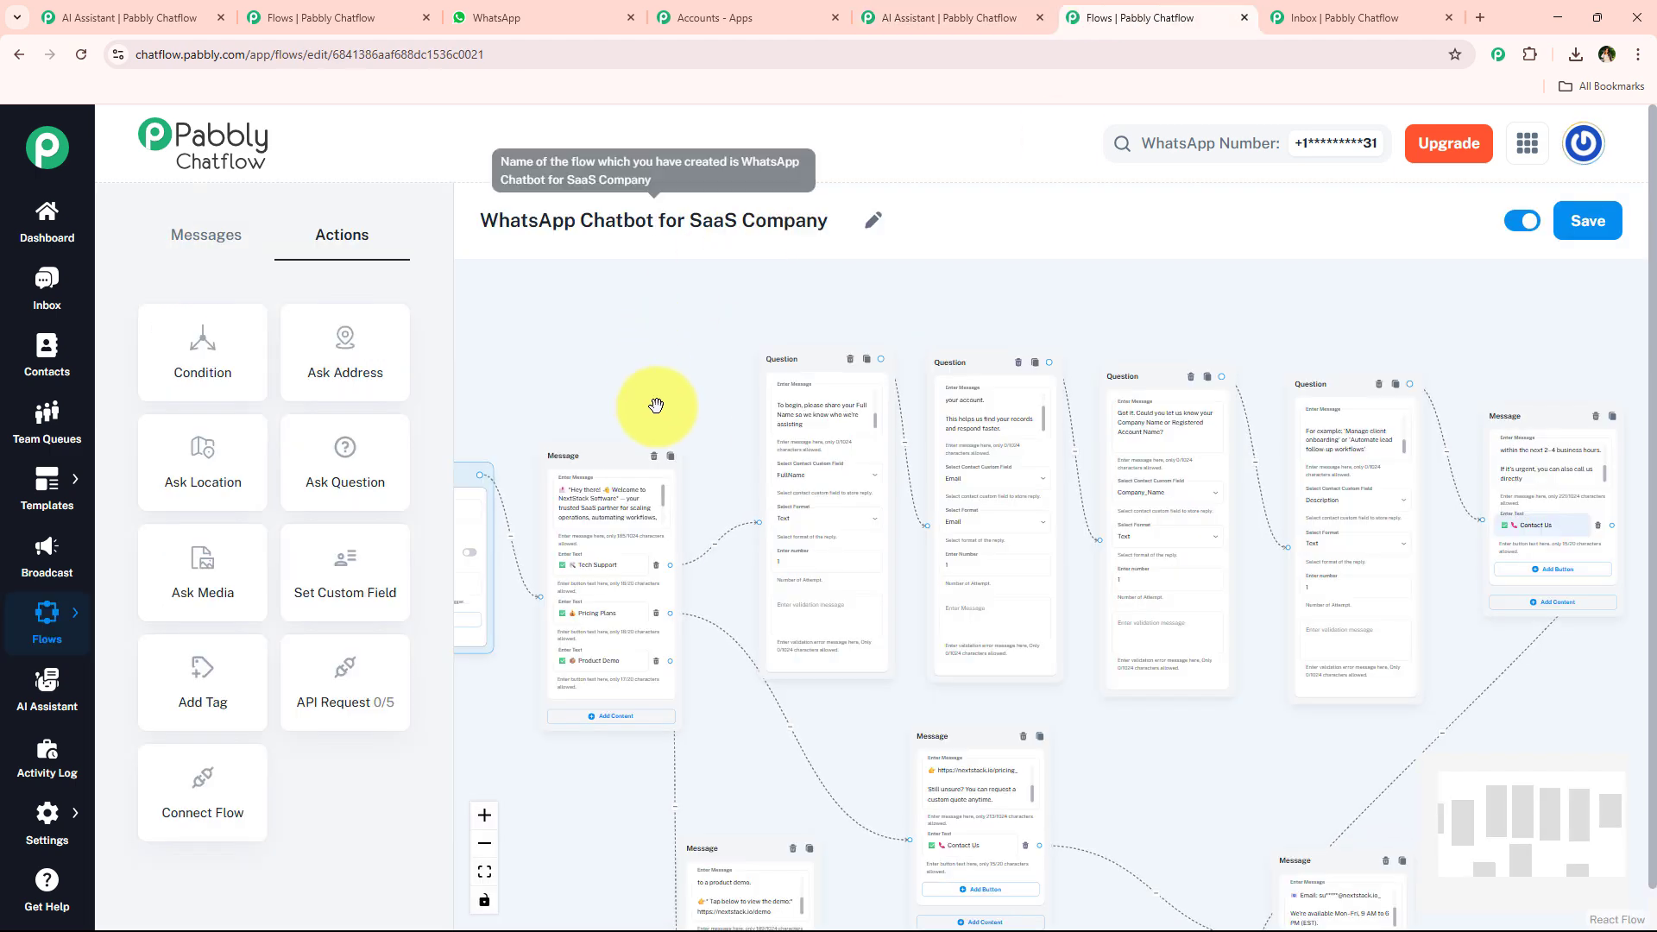
scroll(731, 361, up, 3)
drag(1101, 316, 618, 297)
drag(1318, 316, 1344, 352)
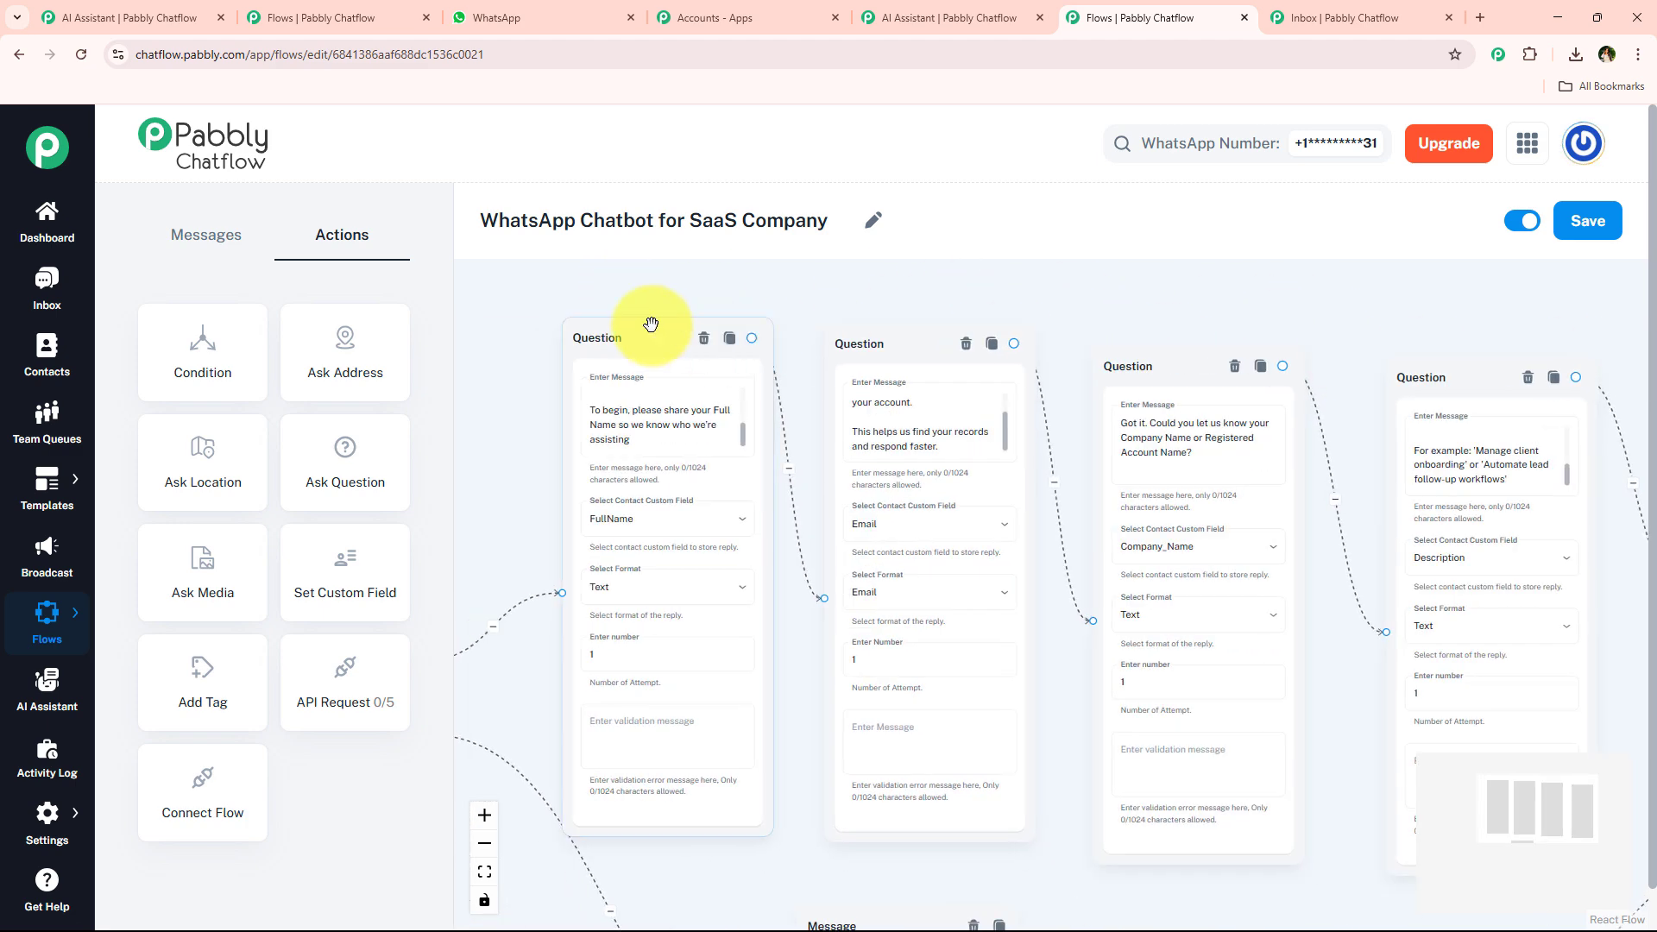
drag(503, 299, 833, 309)
drag(481, 221, 863, 223)
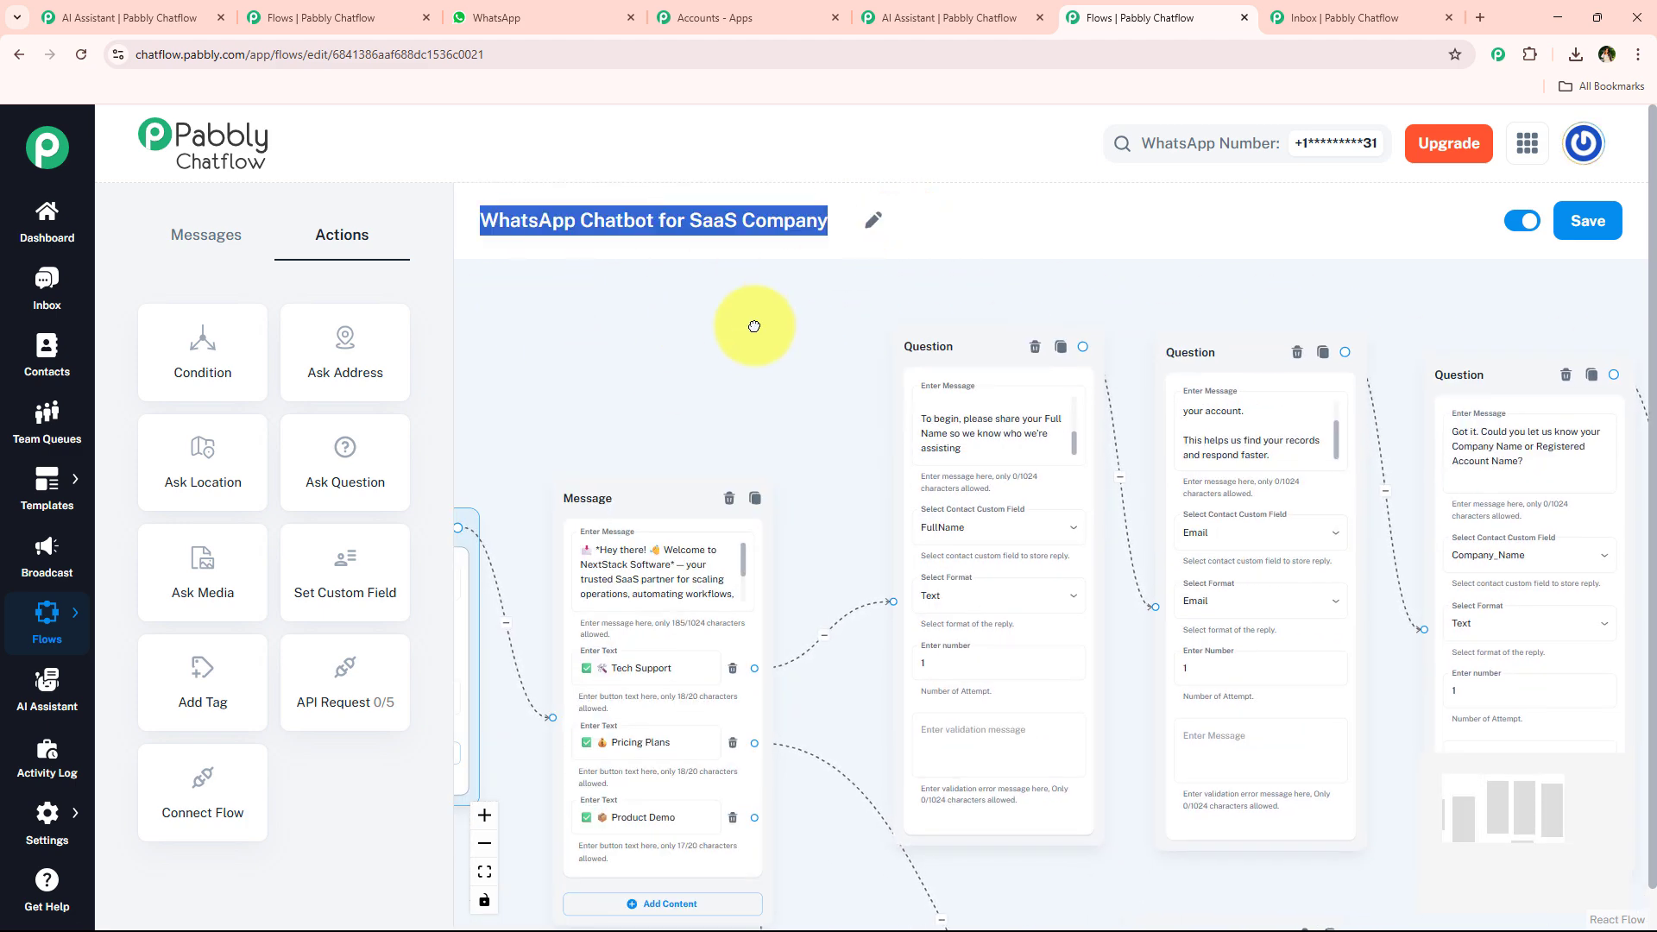
scroll(789, 447, down, 2)
click(714, 233)
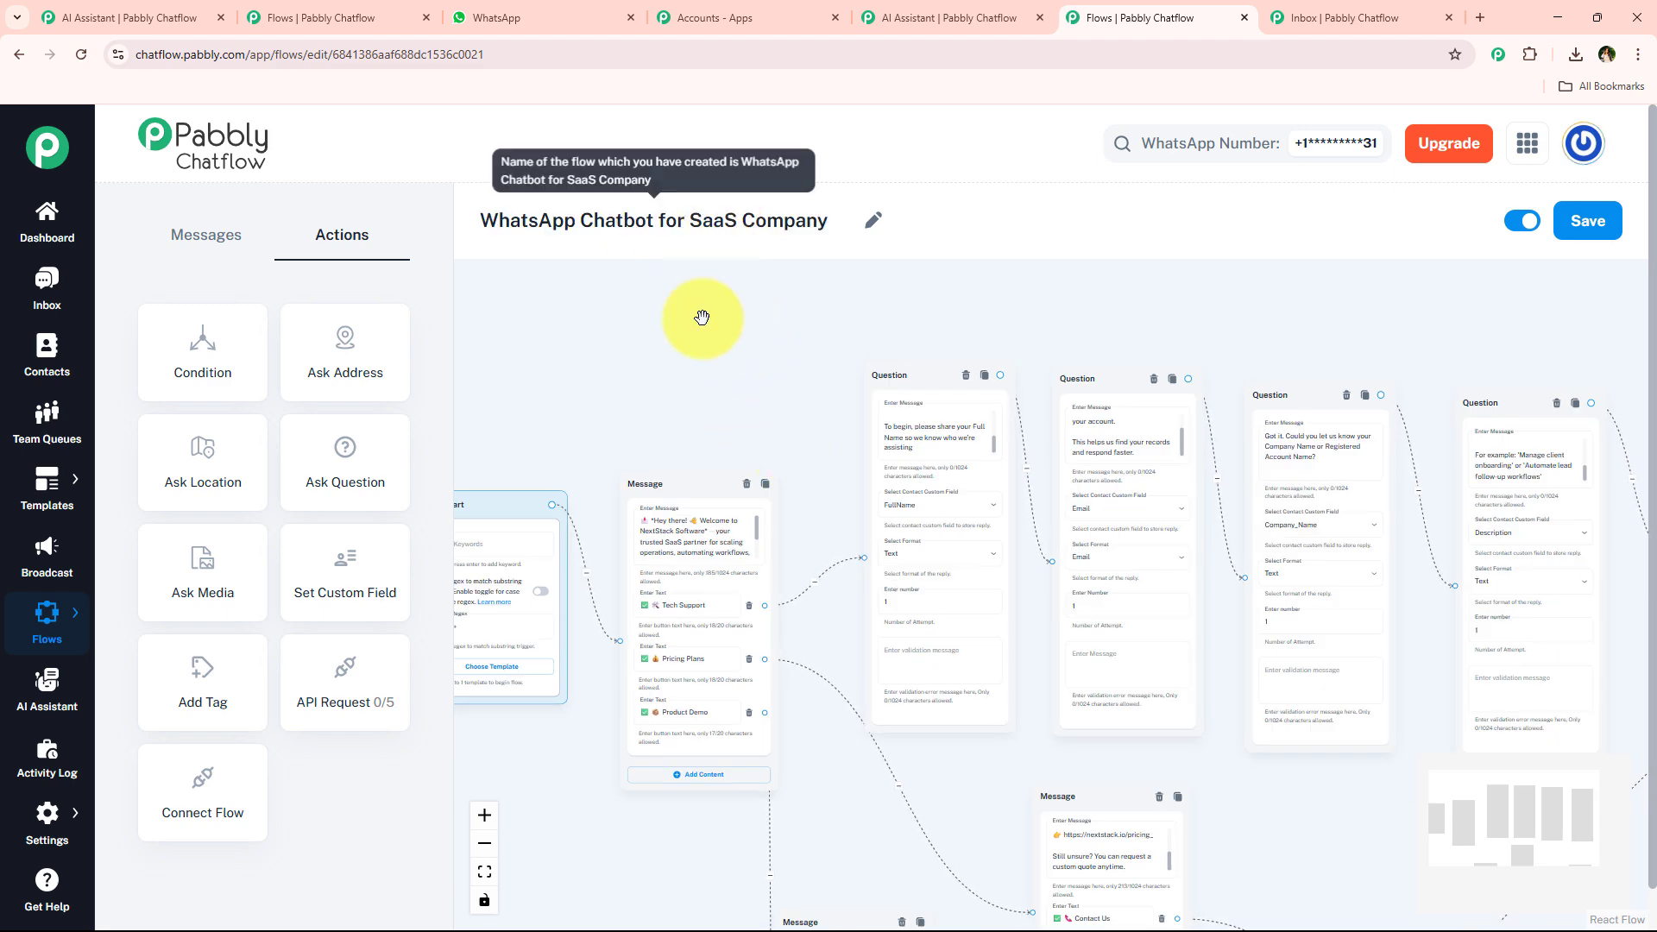
scroll(944, 296, up, 3)
scroll(894, 364, up, 2)
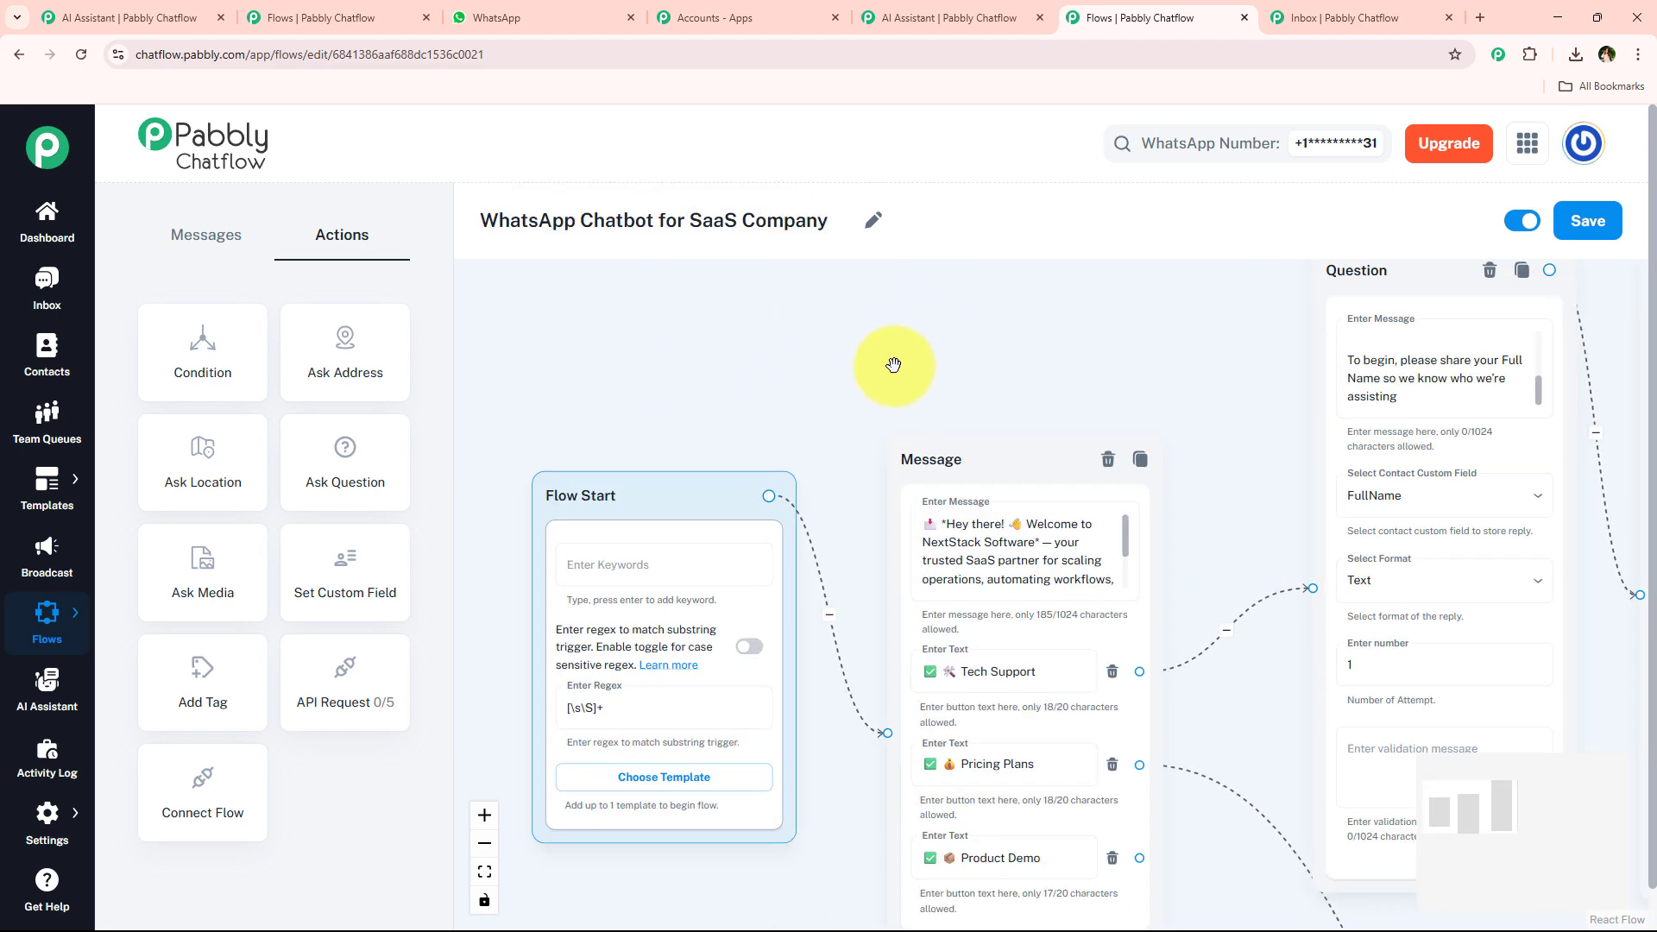
Switch between the AI assistant and flow tabs and review the Flow Start, welcome message and first question nodes.
click(955, 16)
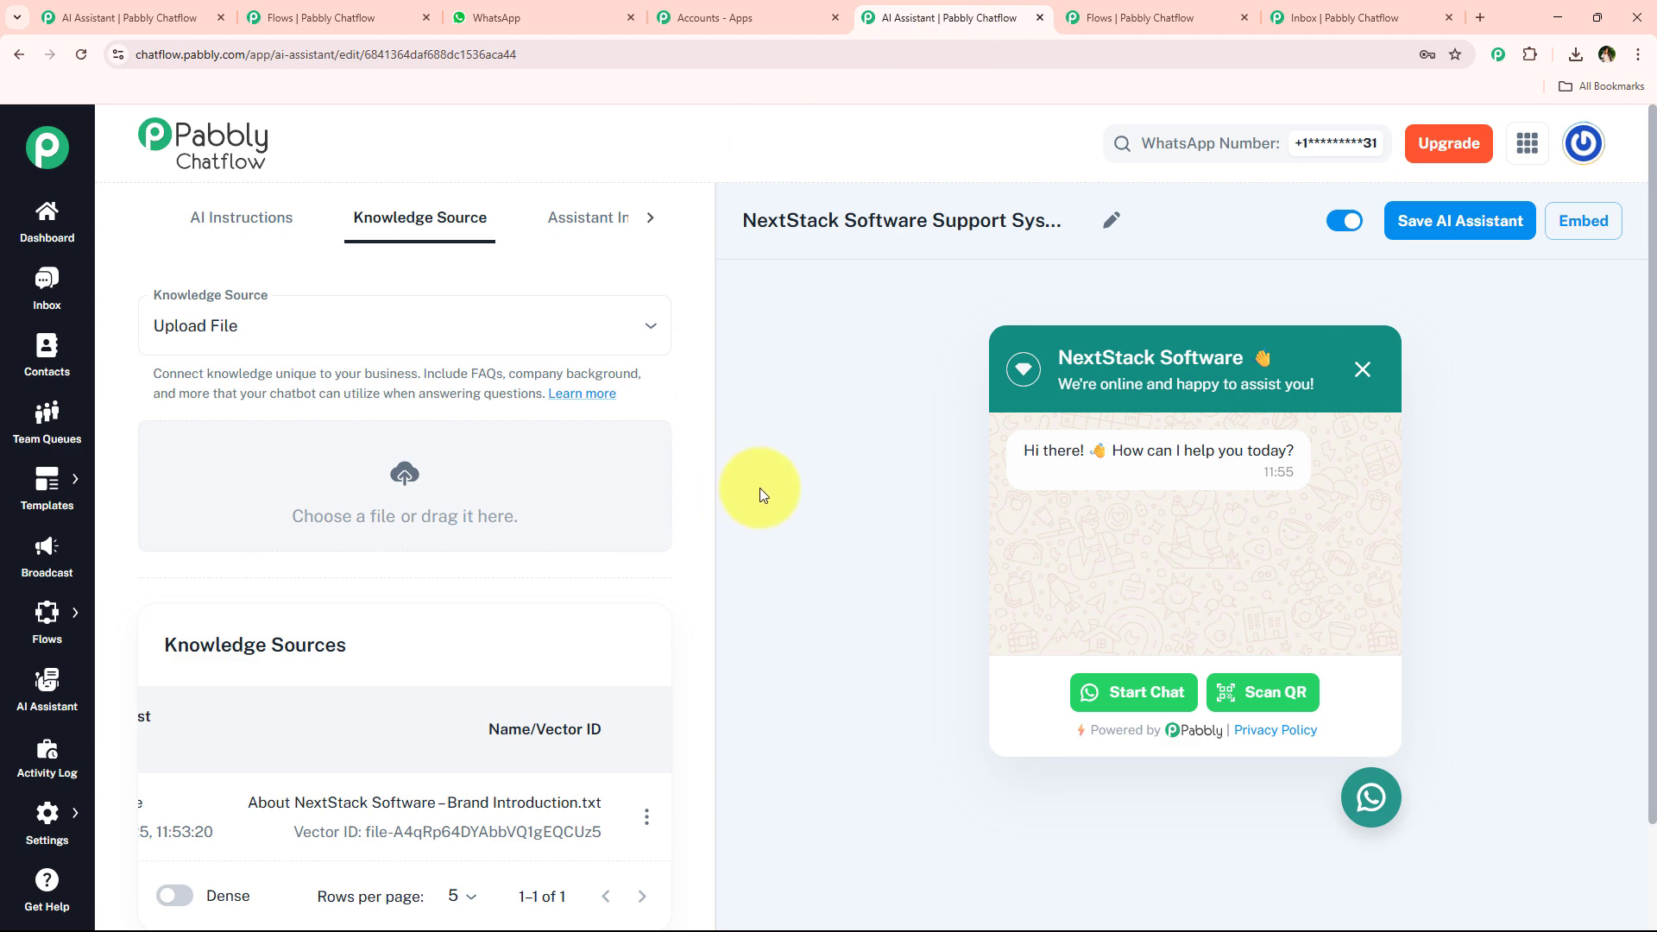
click(1131, 17)
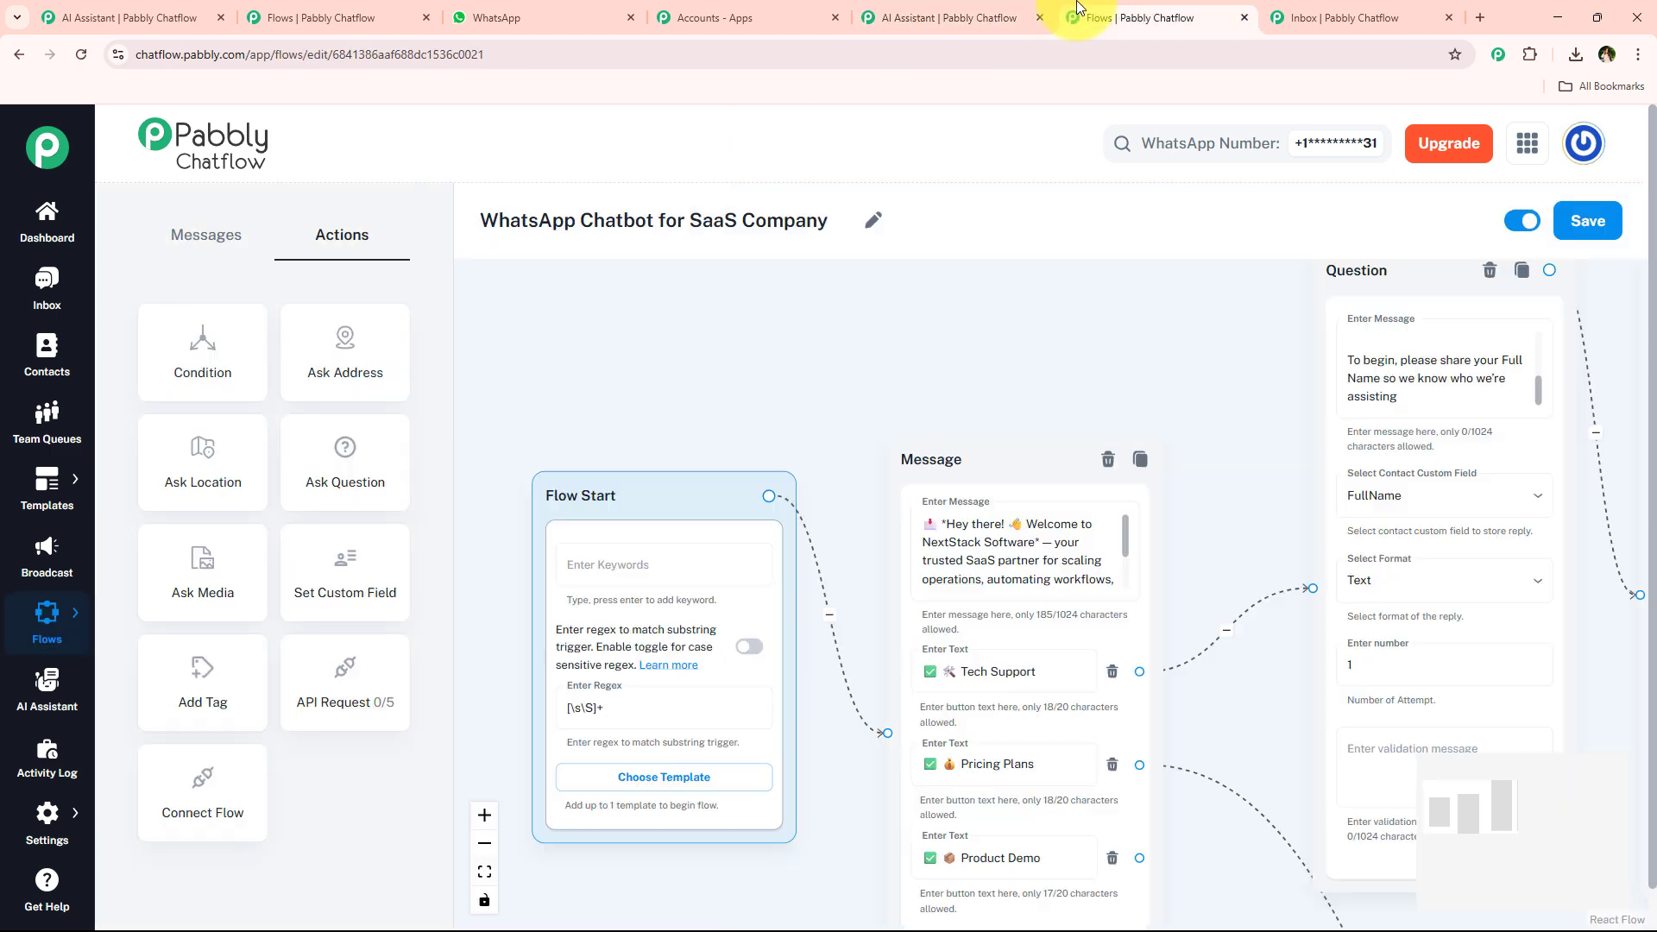
drag(937, 361, 751, 395)
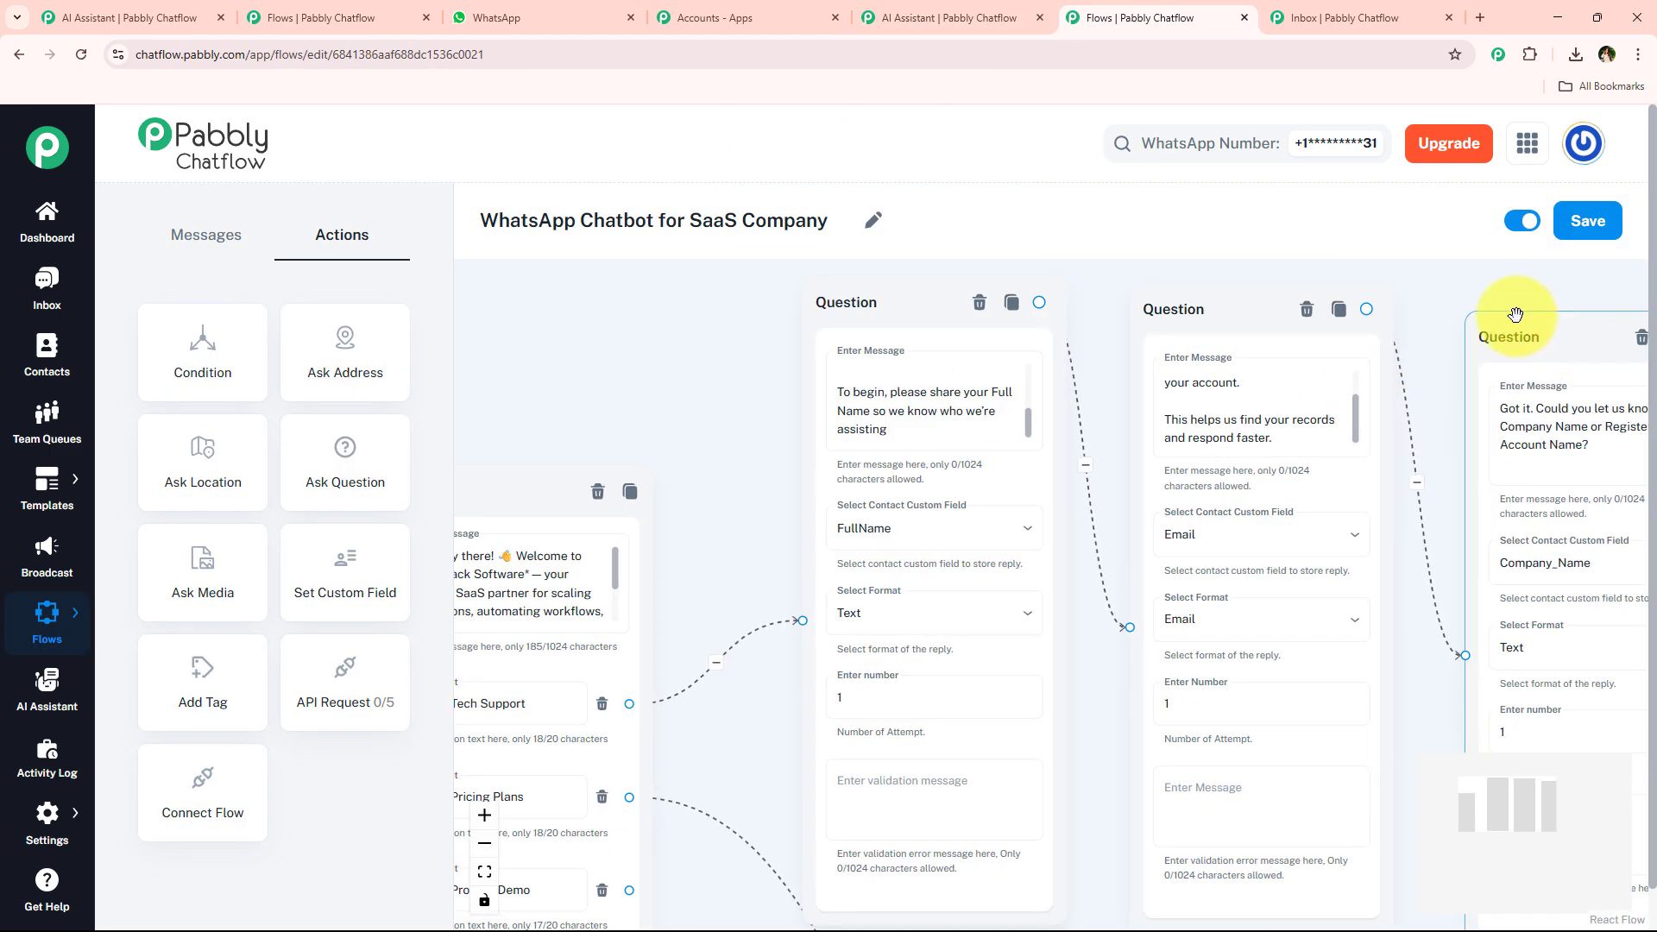
drag(1516, 314, 954, 285)
scroll(1001, 391, down, 2)
drag(682, 294, 1334, 308)
mouse_move(693, 767)
mouse_down()
mouse_move(667, 524)
mouse_move(581, 677)
mouse_move(711, 780)
mouse_up()
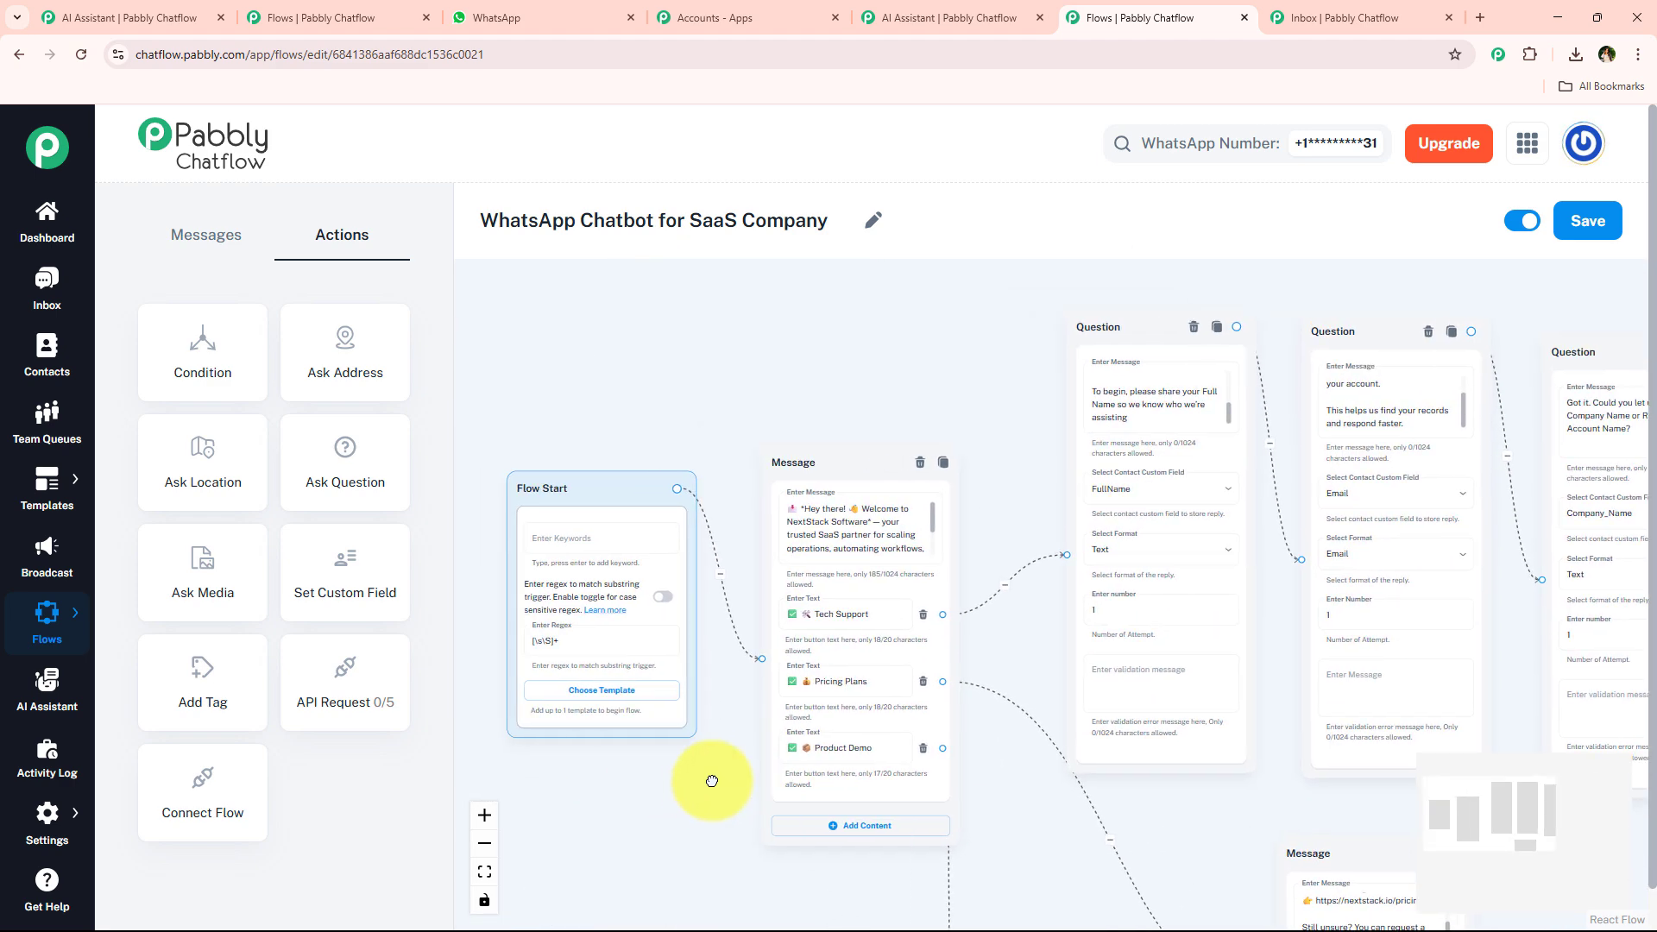
scroll(941, 554, up, 2)
drag(774, 402, 846, 381)
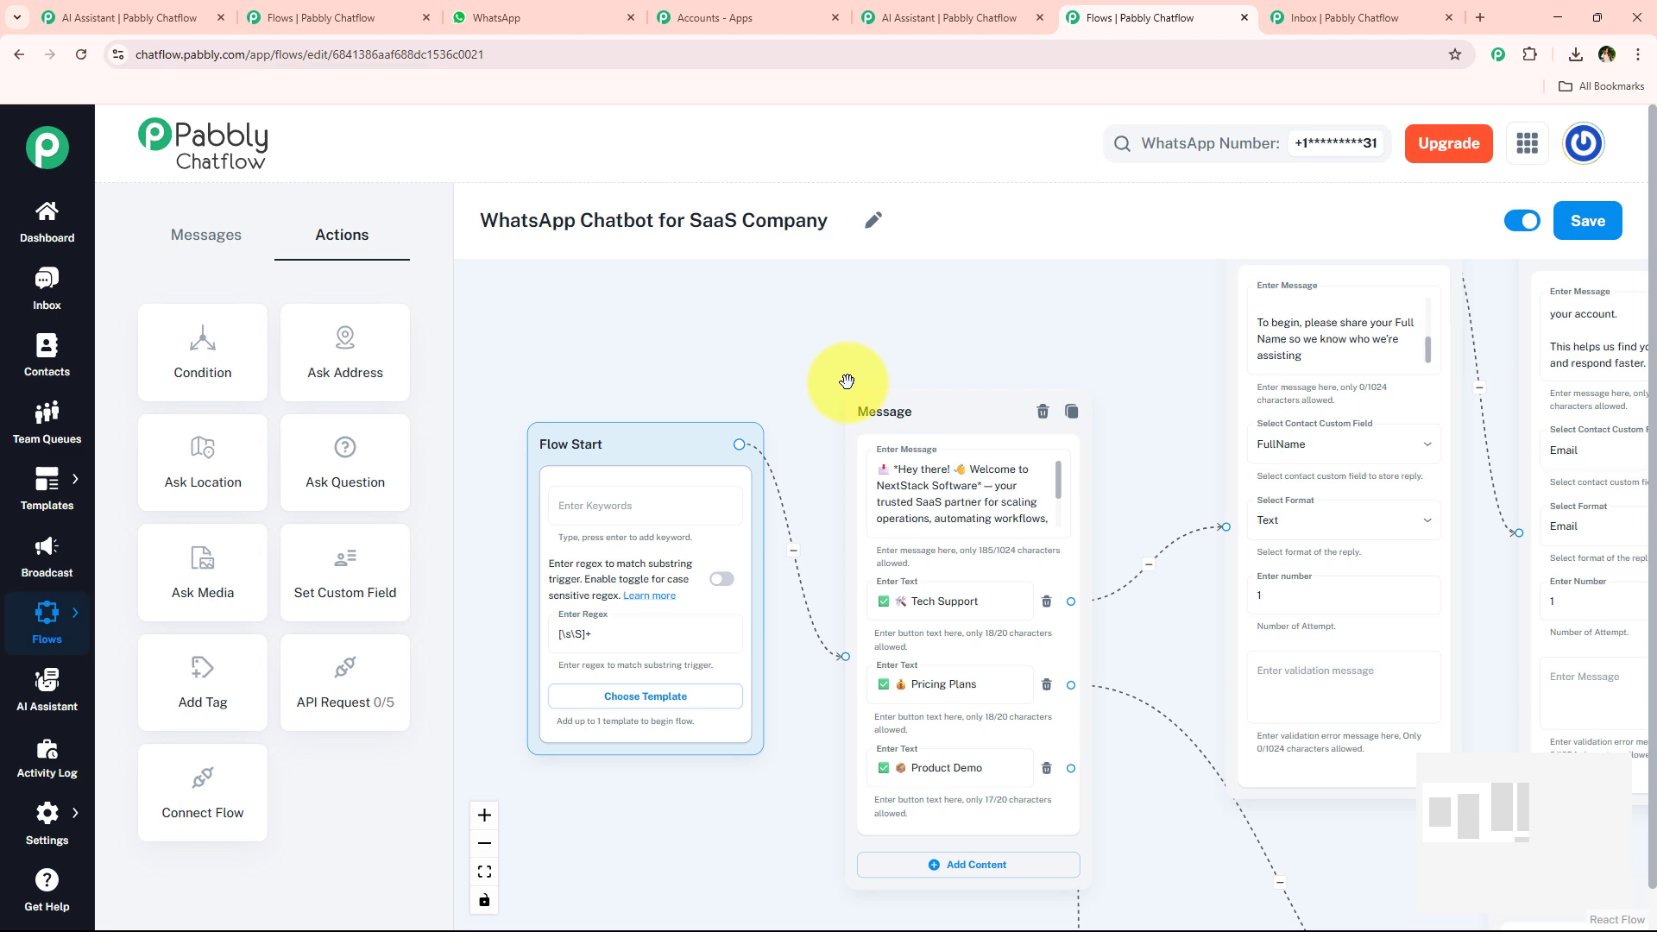
click(998, 13)
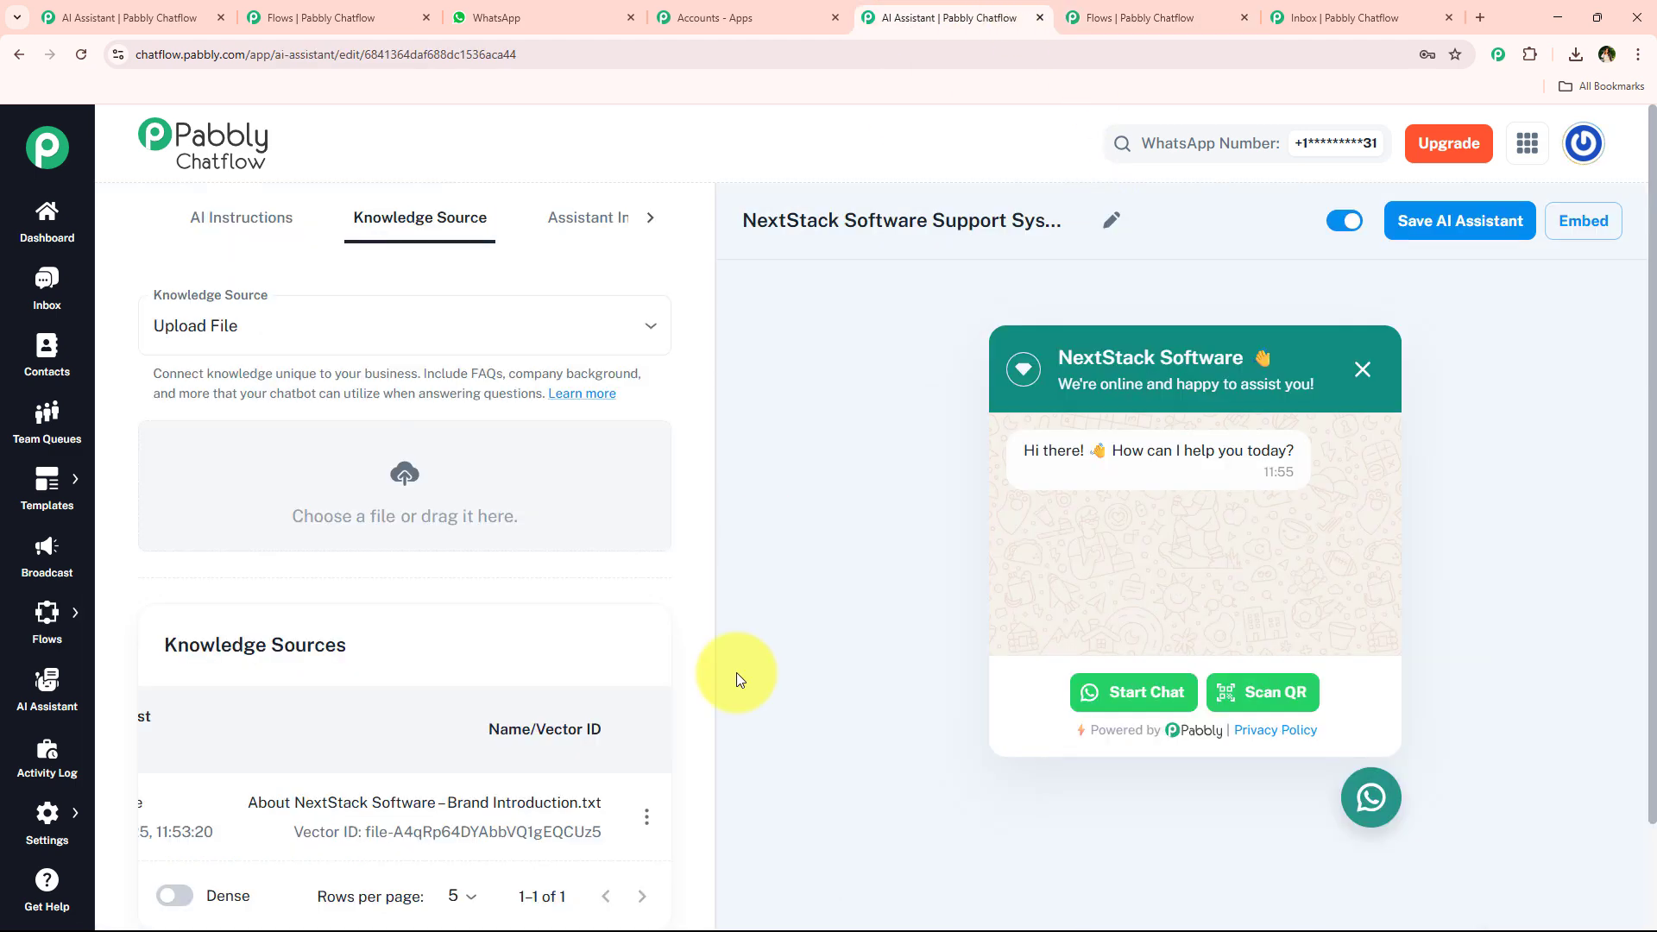
click(1131, 18)
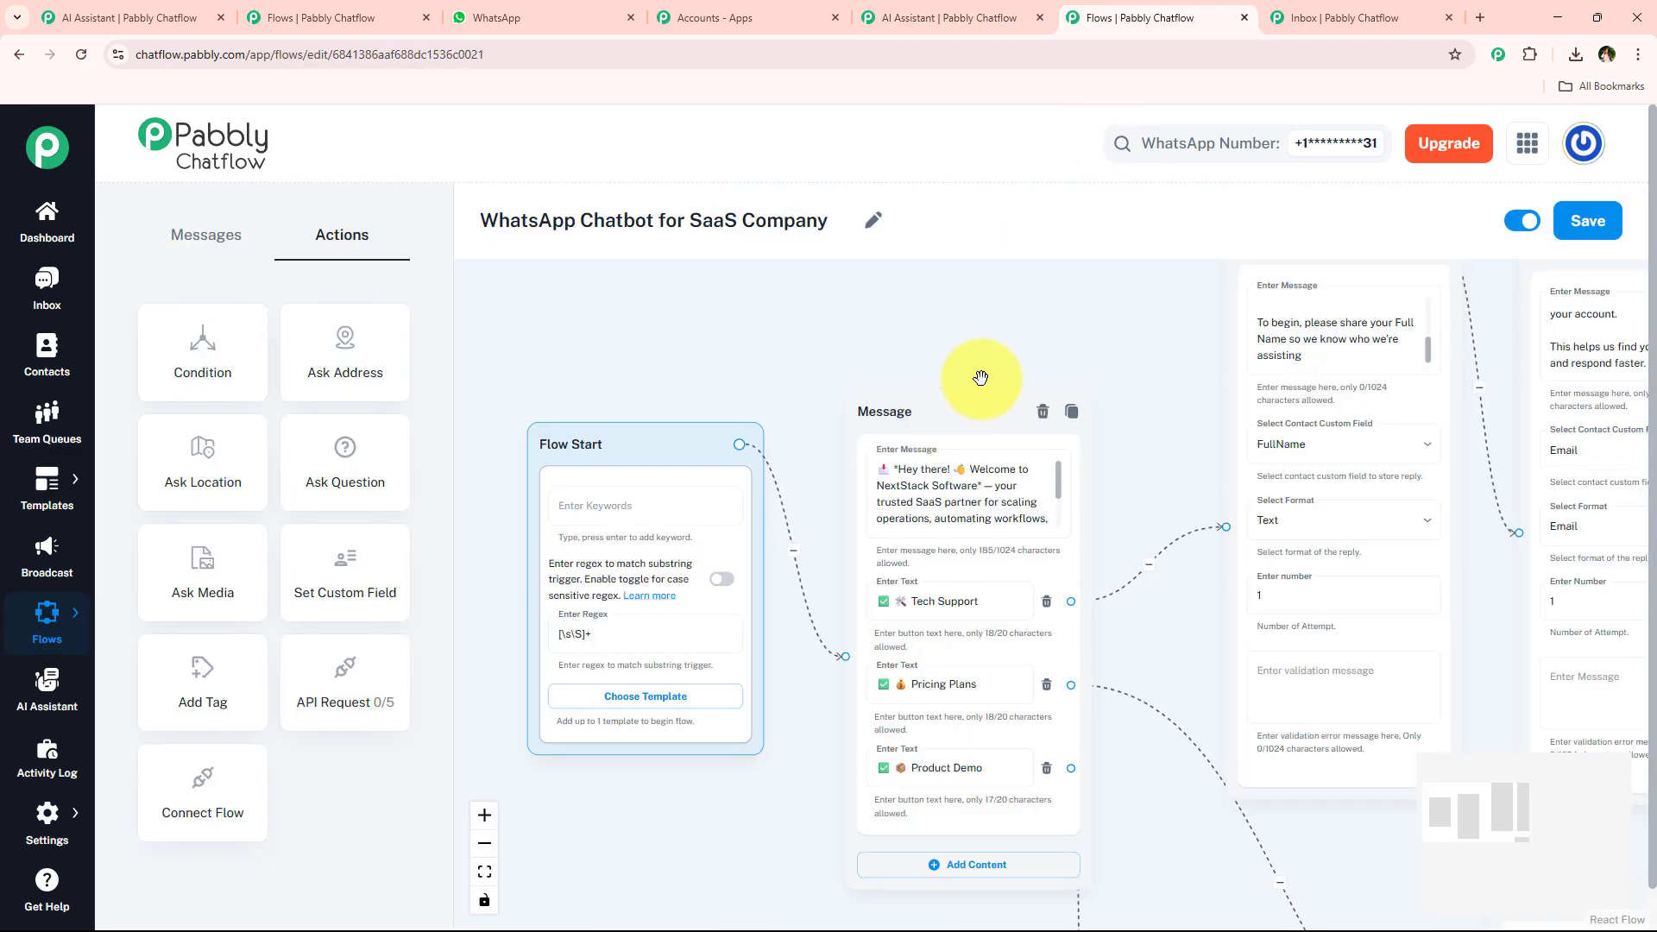